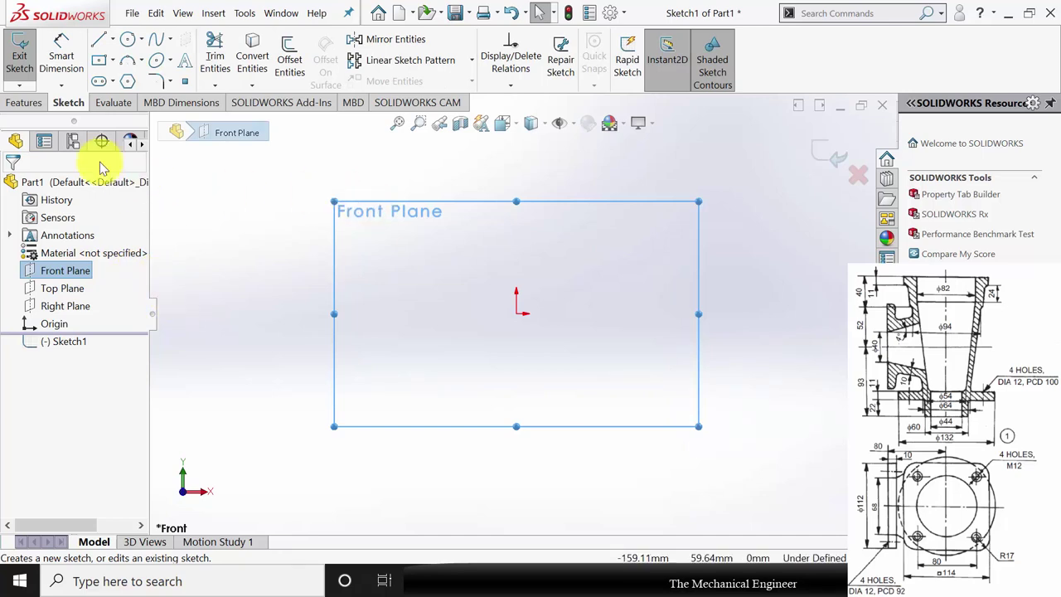
Sketch the lower outline from the origin: a horizontal base about 21 mm long, a vertical rise and a flange stepping outward.
{"action": "left_click", "coordinate": [99, 43]}
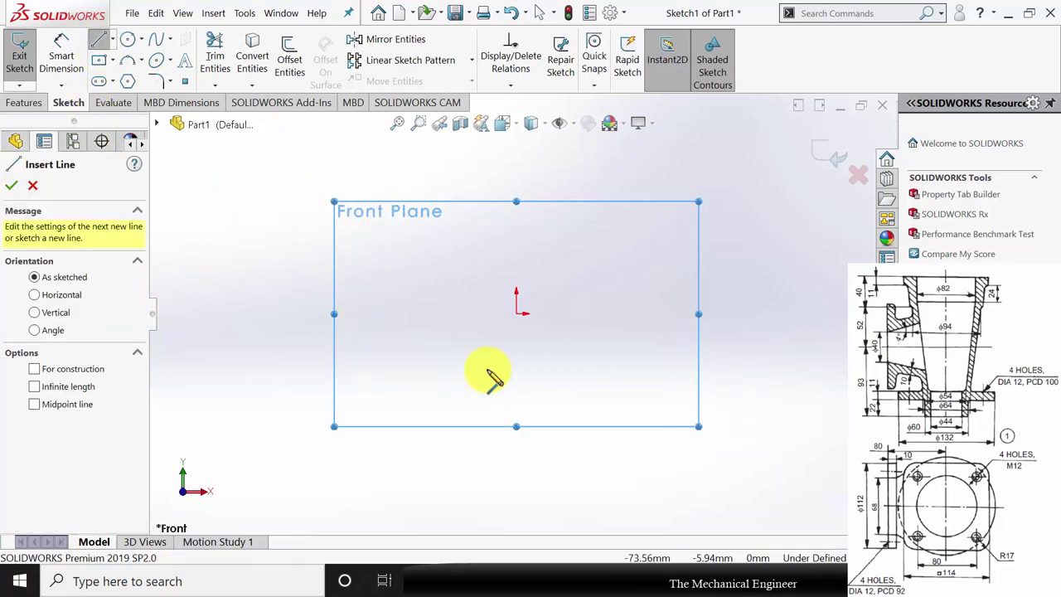
{"action": "left_click", "coordinate": [516, 313]}
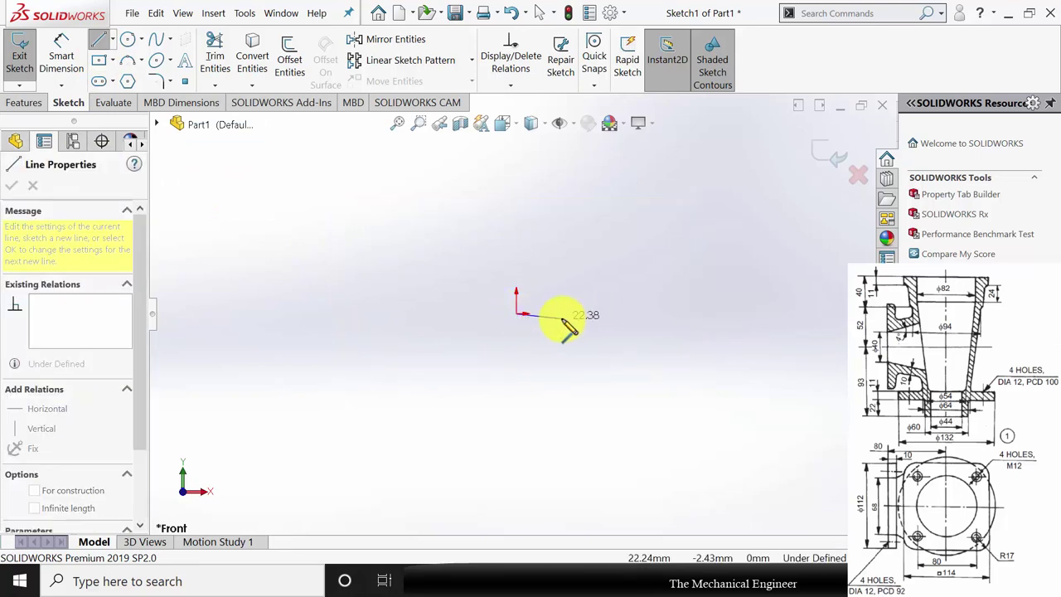
{"action": "left_click", "coordinate": [559, 313]}
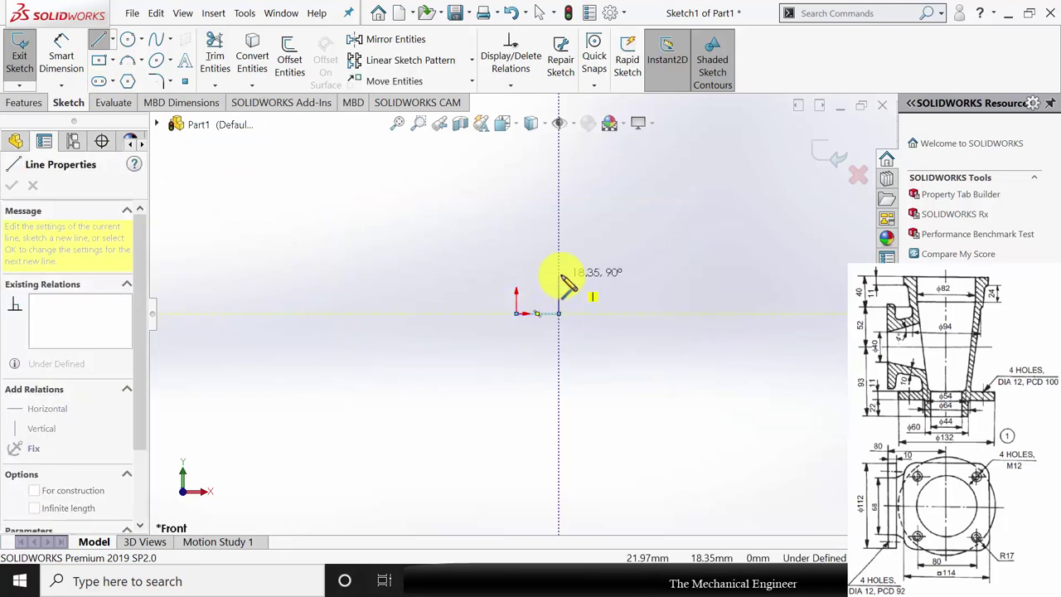
{"action": "left_click", "coordinate": [559, 275]}
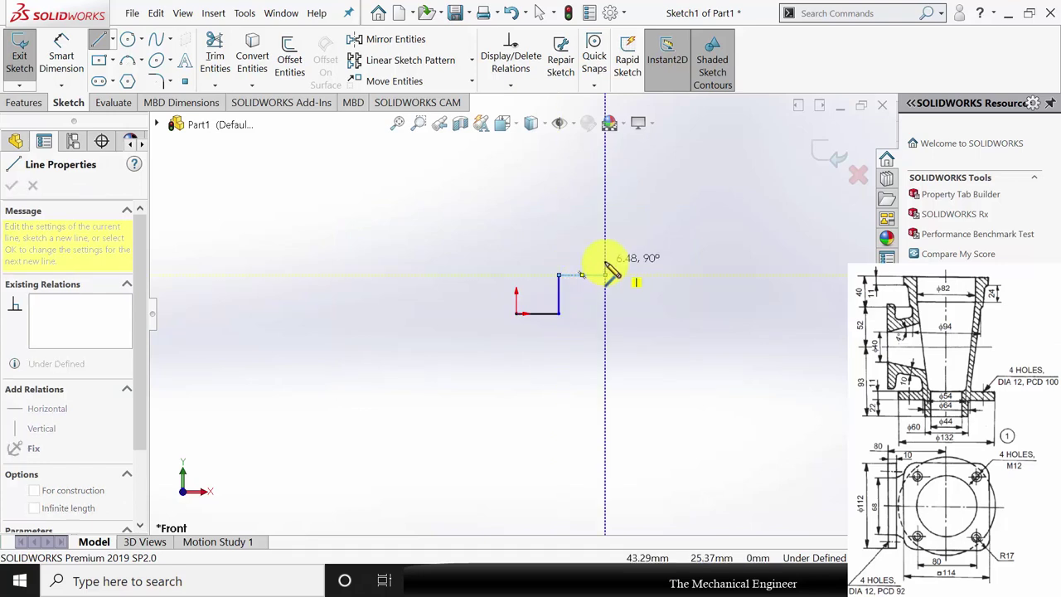
{"action": "left_click", "coordinate": [606, 274]}
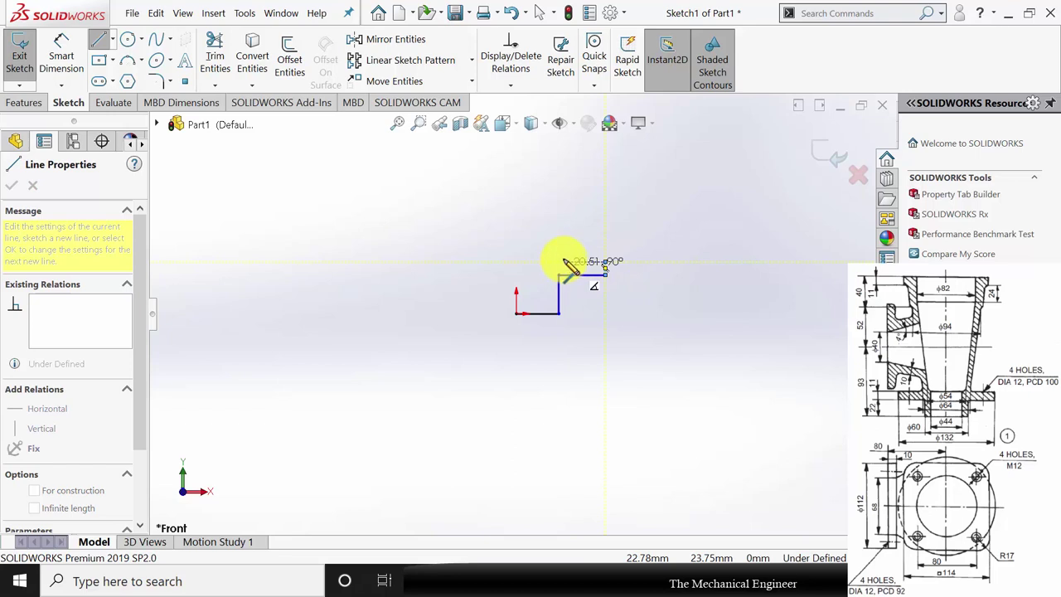
{"action": "left_click", "coordinate": [606, 261]}
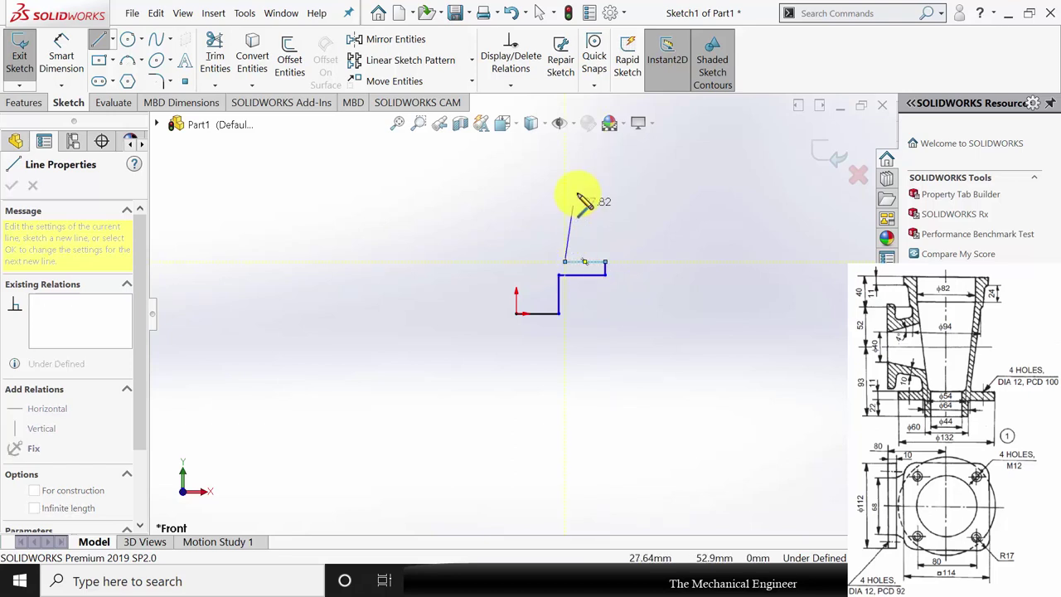
Complete the outline with a tapered outer wall, small ledge and upper flange about 113 mm high, closing it vertically at the origin.
{"action": "left_click", "coordinate": [575, 155]}
{"action": "scroll", "coordinate": [605, 170], "scroll_direction": "up", "scroll_amount": 2}
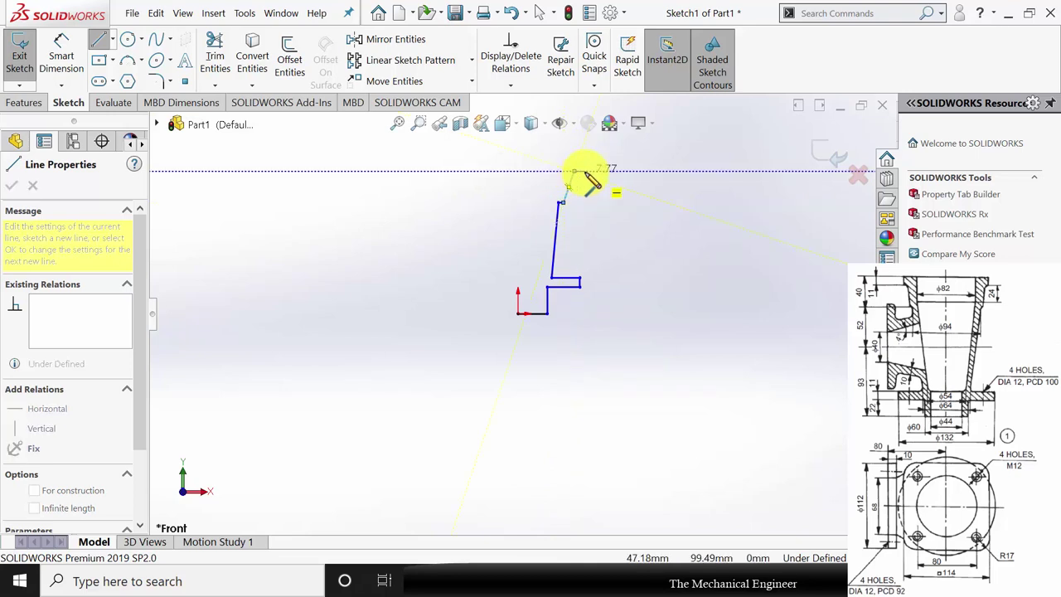
{"action": "left_click", "coordinate": [585, 171]}
{"action": "left_click", "coordinate": [585, 153]}
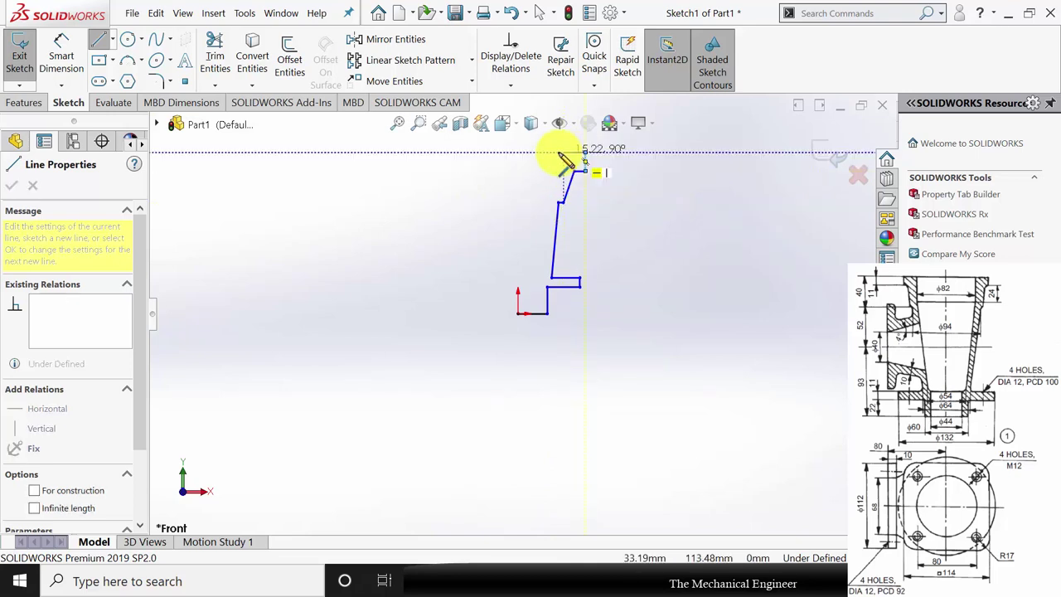
{"action": "left_click", "coordinate": [518, 153]}
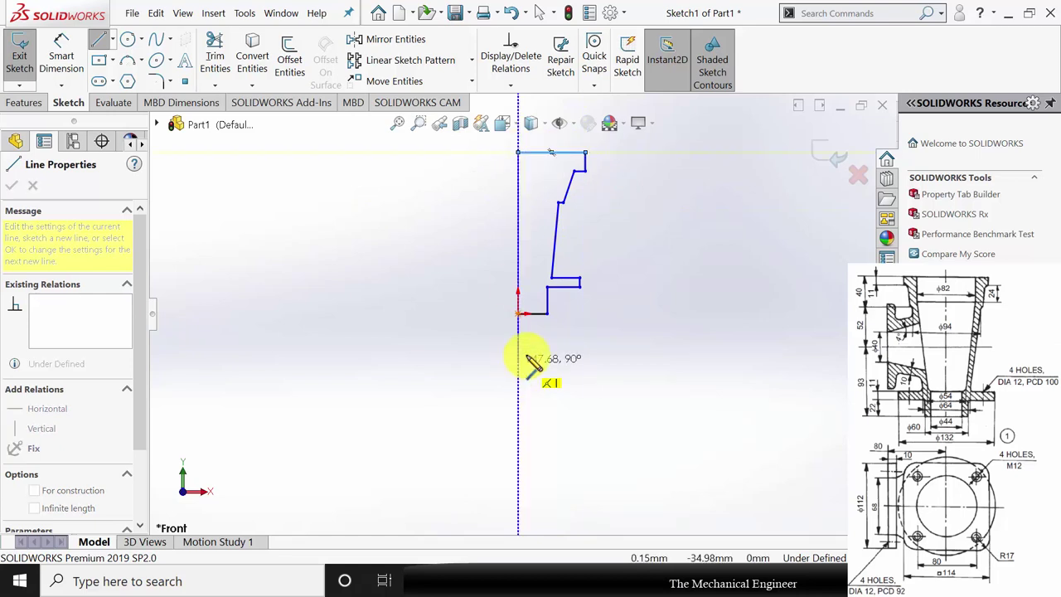
{"action": "left_click", "coordinate": [517, 313]}
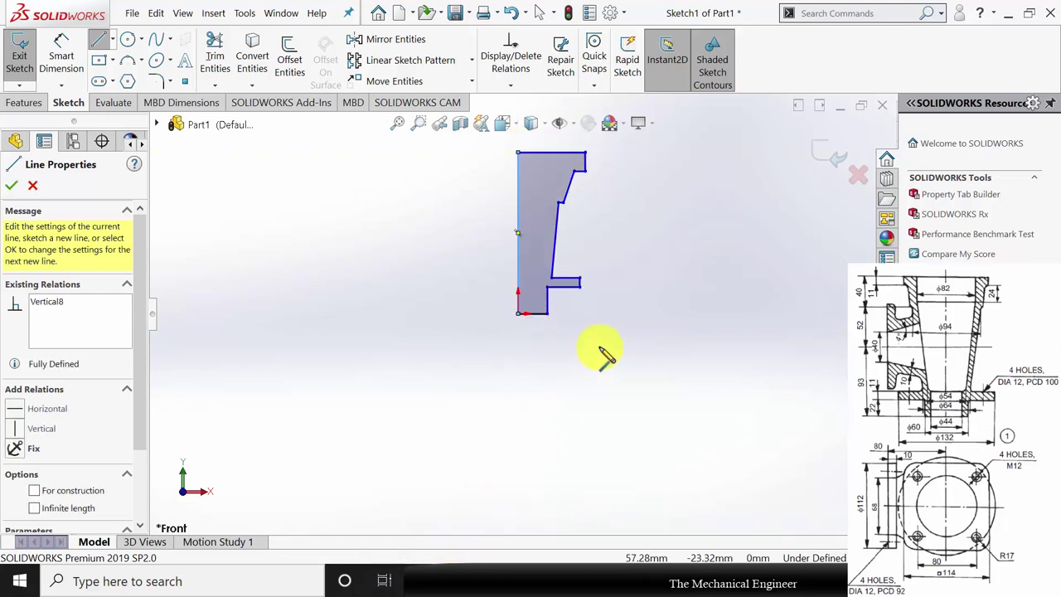
{"action": "key", "text": "Escape"}
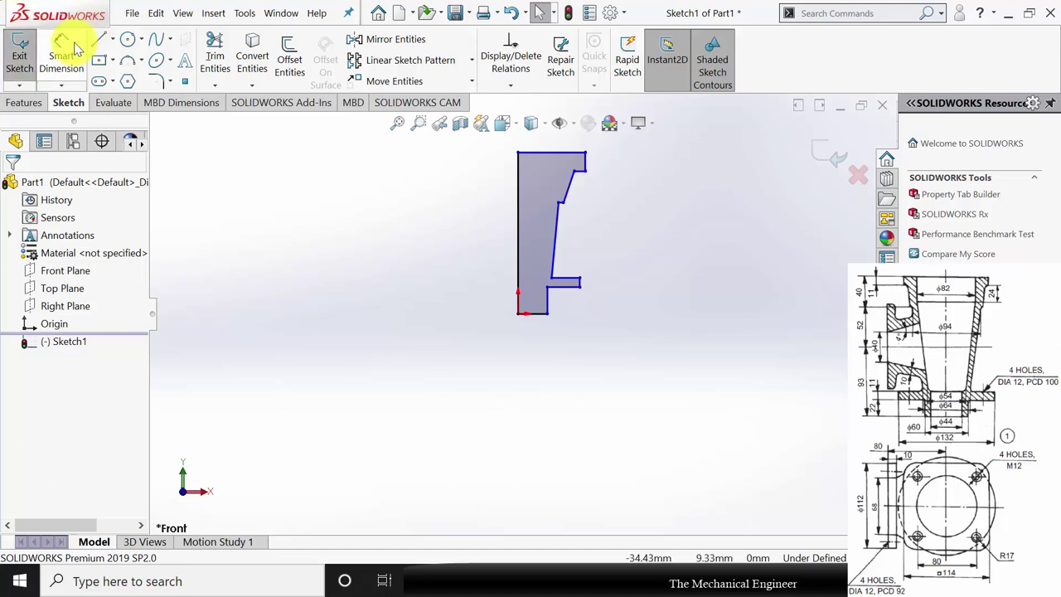
Dimension the profile's bottom edge and set its length to 30 mm.
{"action": "left_click", "coordinate": [76, 48]}
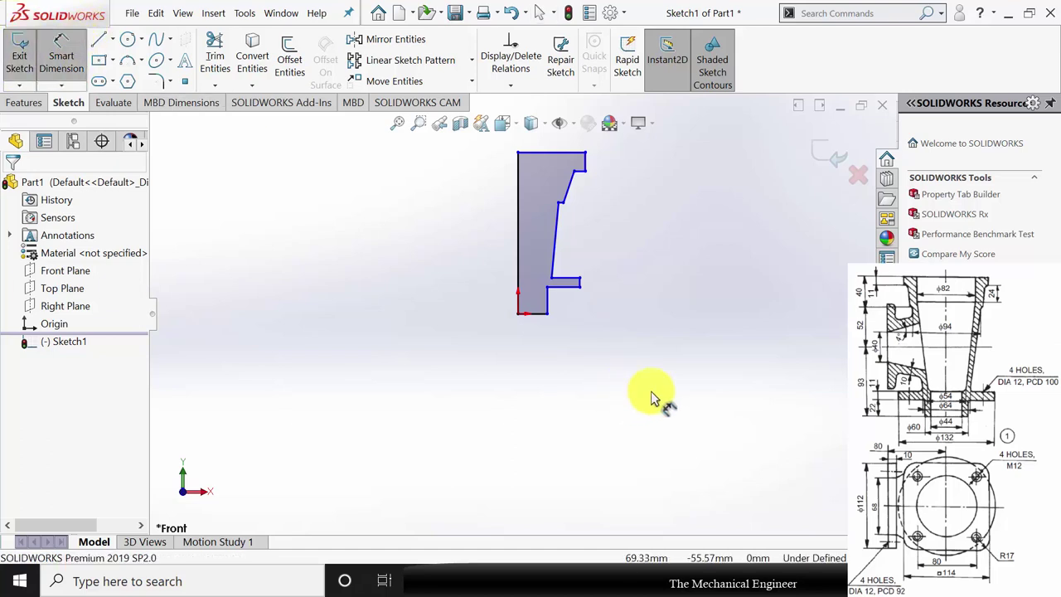
{"action": "left_click", "coordinate": [541, 324]}
{"action": "left_click", "coordinate": [492, 428]}
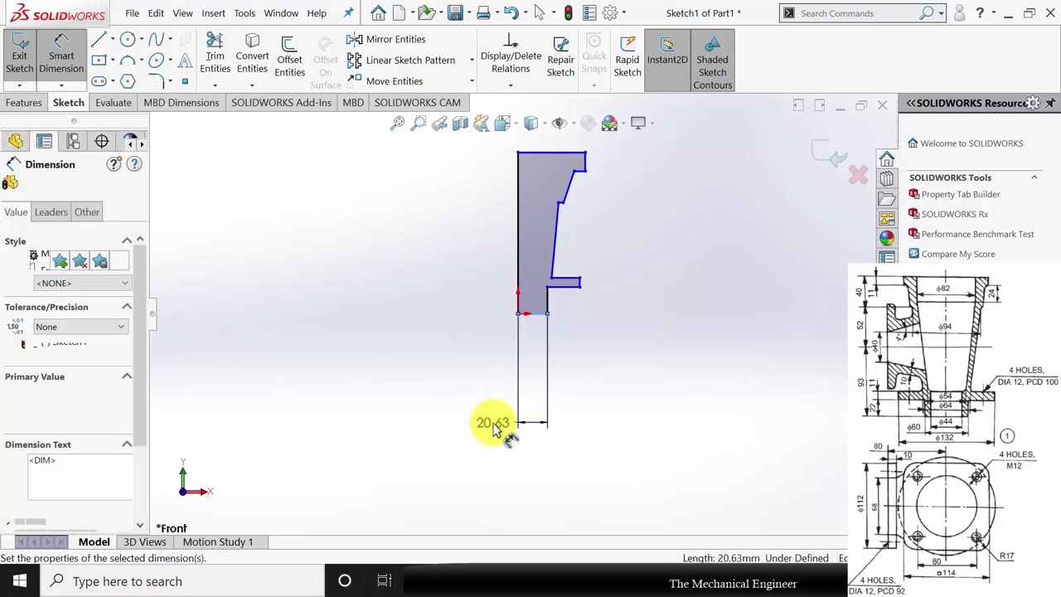
{"action": "type", "text": "30"}
{"action": "key", "text": "Return"}
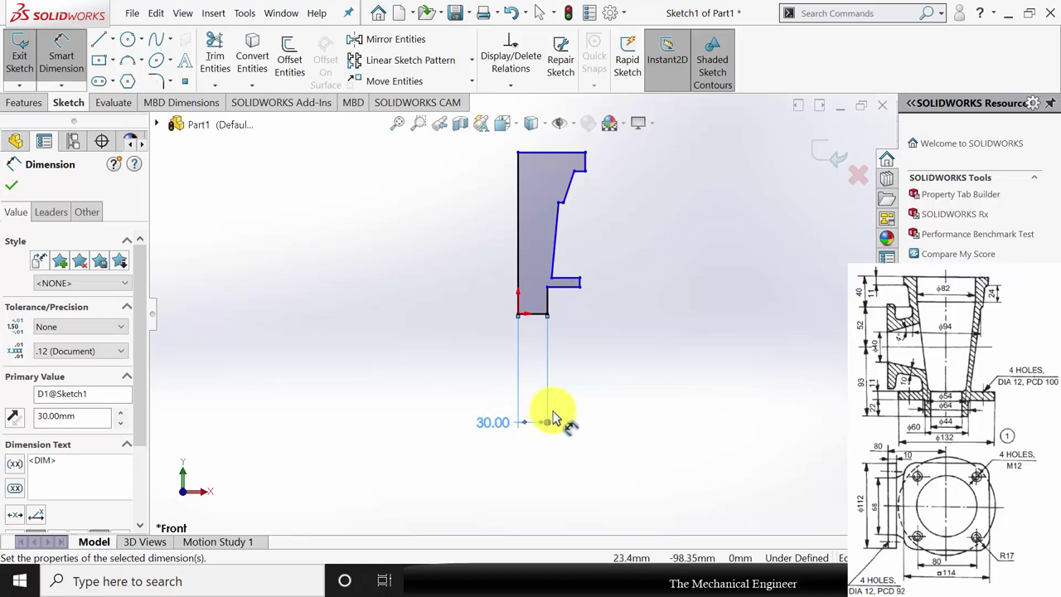
Dimension the horizontal distance from the vertical axis line to the lower flange's outer corner as 132/2 mm.
{"action": "left_click", "coordinate": [516, 286]}
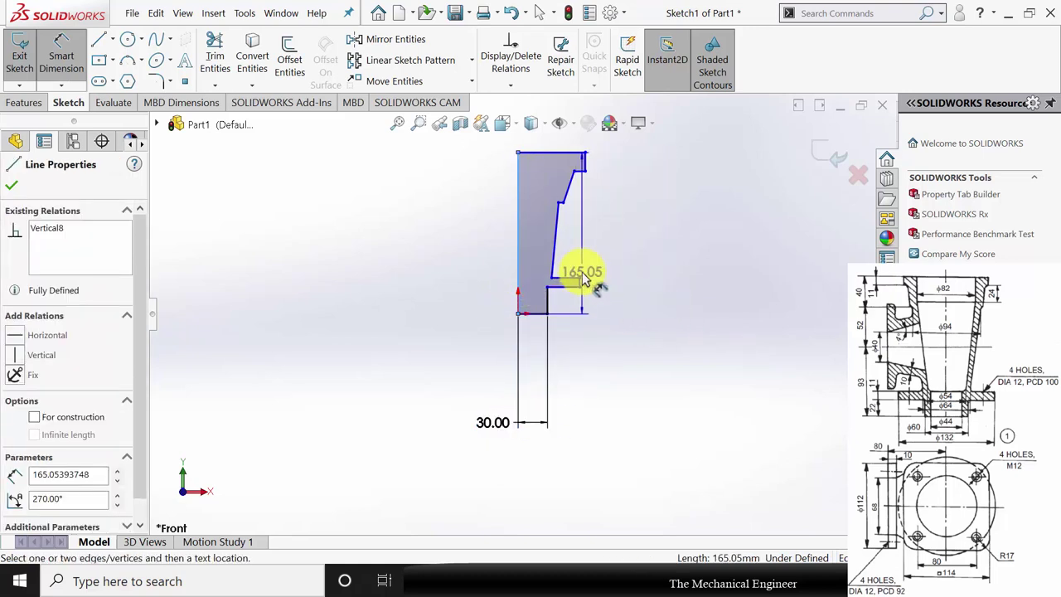
{"action": "left_click", "coordinate": [583, 284]}
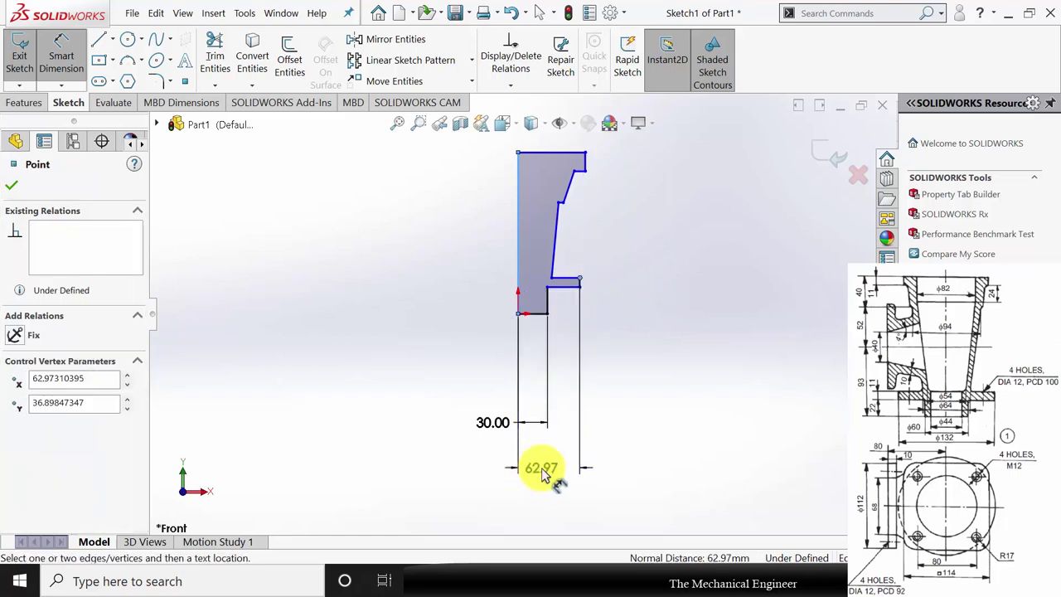
{"action": "left_click", "coordinate": [540, 469]}
{"action": "type", "text": "132"}
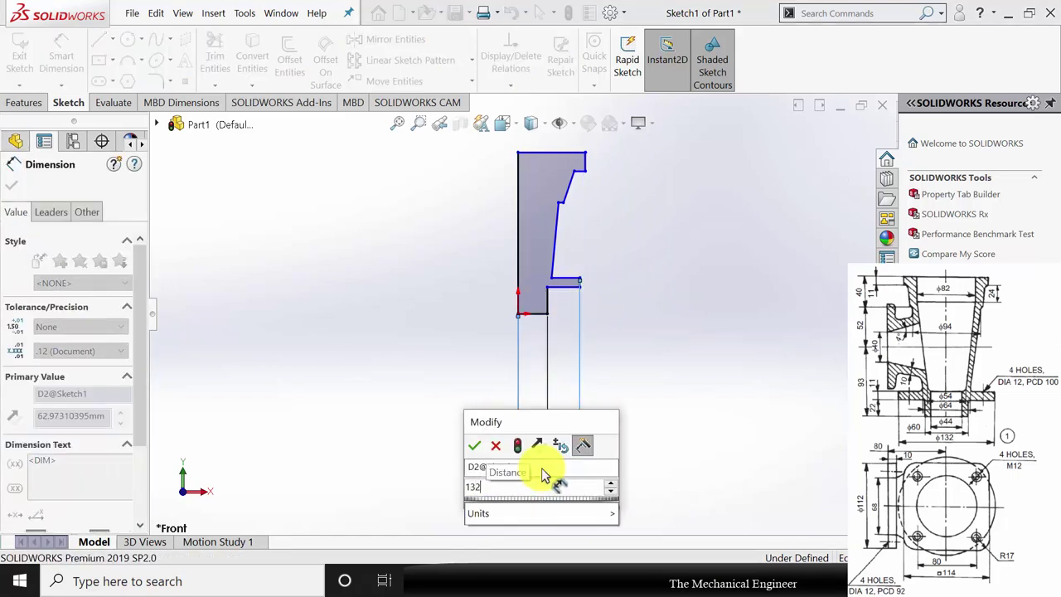
{"action": "type", "text": "/2"}
{"action": "key", "text": "Return"}
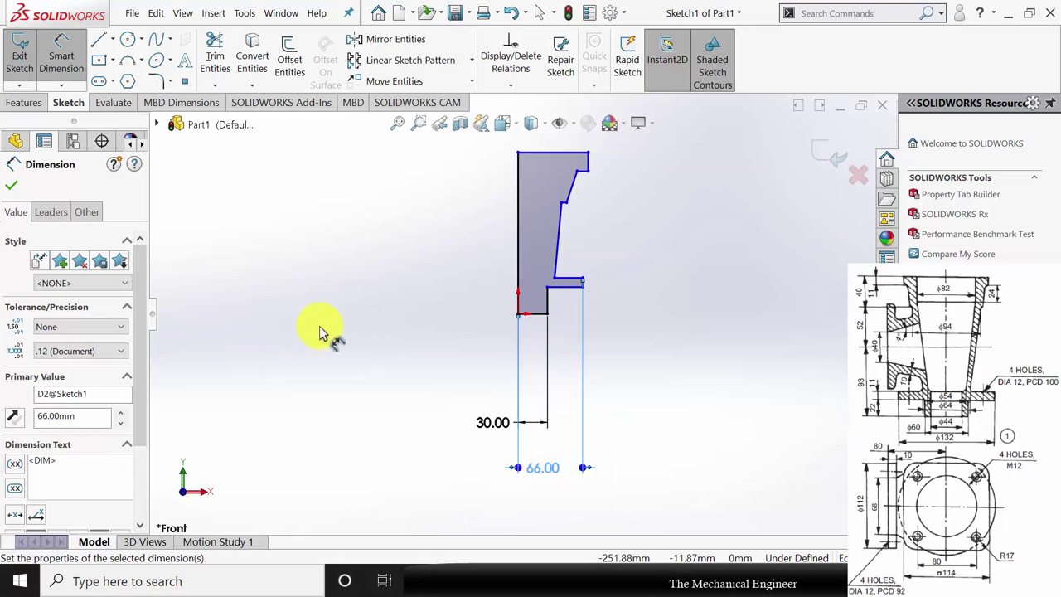
Dimension the horizontal distance from the vertical axis line to the base point of the tapered wall as 64/2 mm.
{"action": "left_click", "coordinate": [518, 278]}
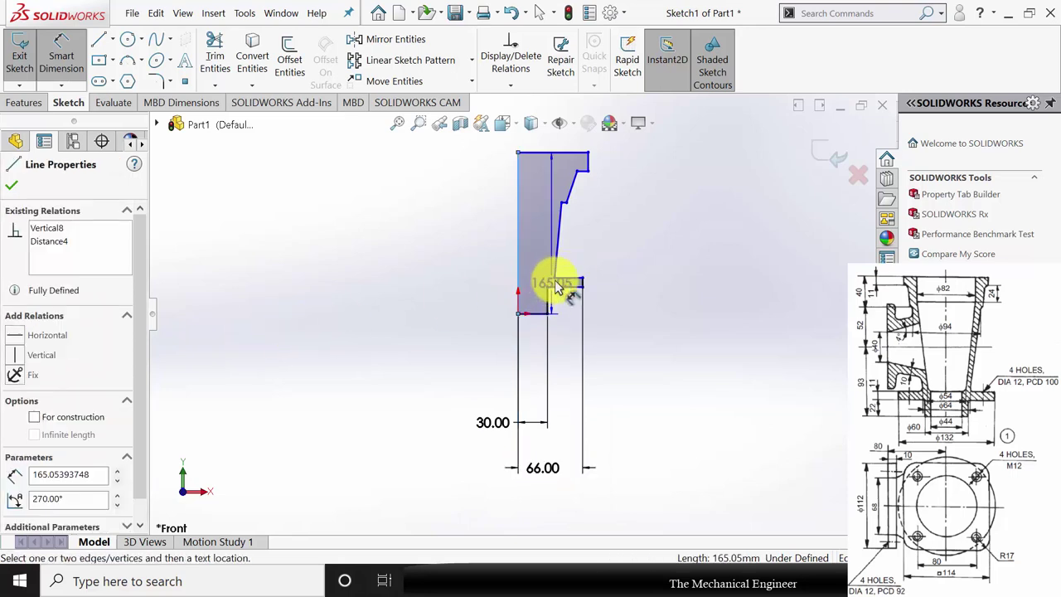
{"action": "left_click", "coordinate": [556, 279]}
{"action": "left_click", "coordinate": [616, 352]}
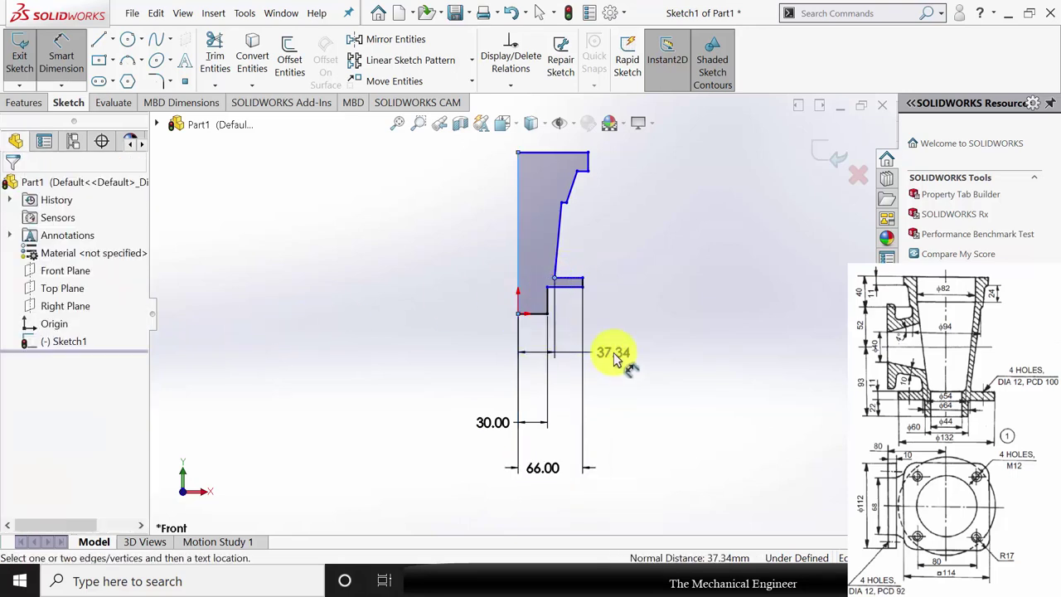
{"action": "type", "text": "6"}
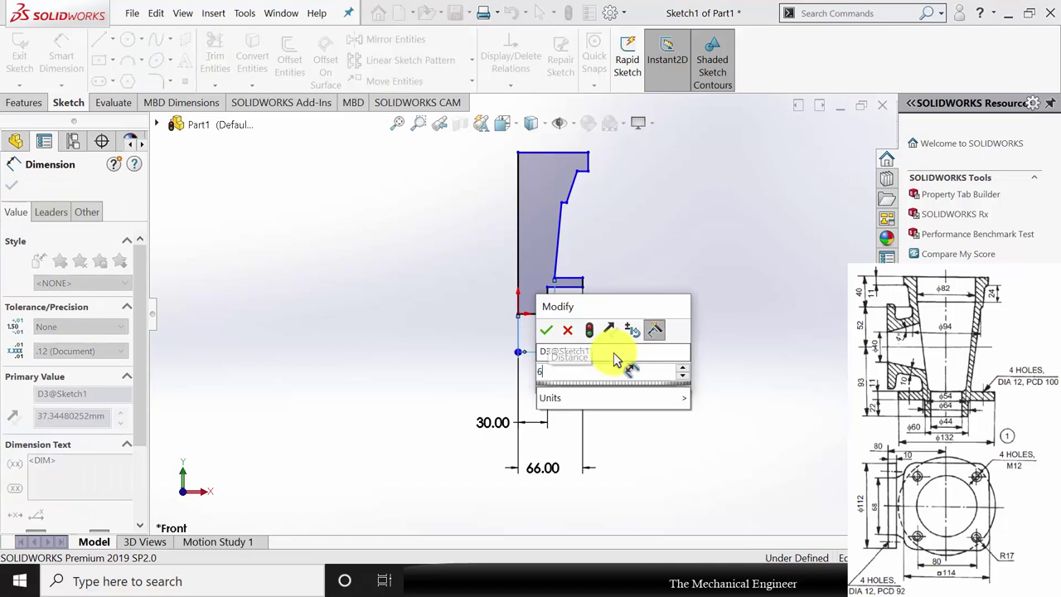
{"action": "type", "text": "4/2"}
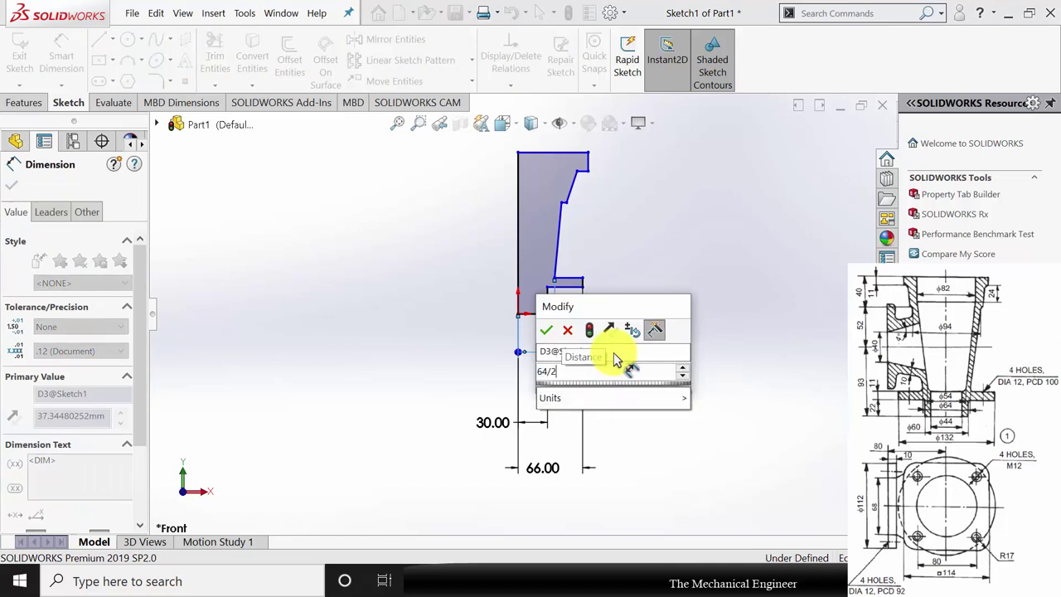
{"action": "key", "text": "Return"}
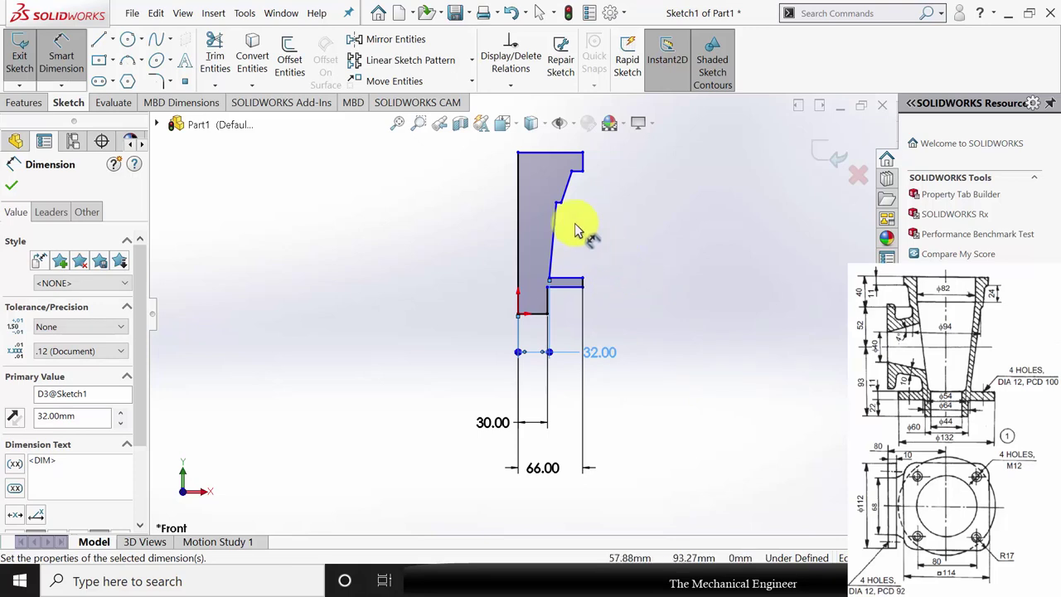
Dimension the small horizontal ledge at the upper end of the tapered wall as 2 mm.
{"action": "scroll", "coordinate": [578, 229], "scroll_direction": "down", "scroll_amount": 4}
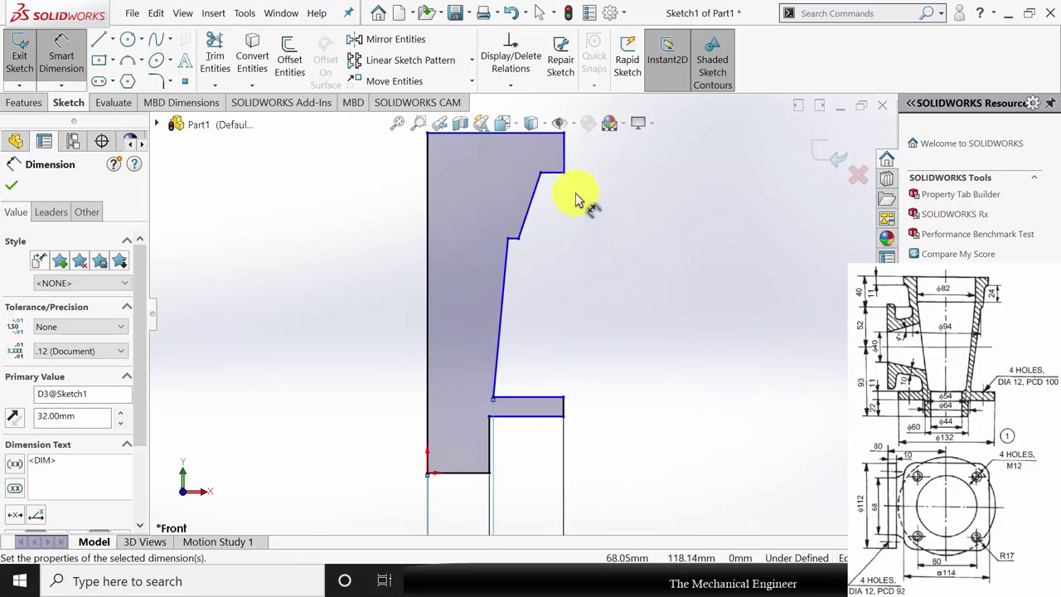
{"action": "left_click", "coordinate": [525, 249]}
{"action": "left_click", "coordinate": [581, 306]}
{"action": "type", "text": "2"}
{"action": "key", "text": "Return"}
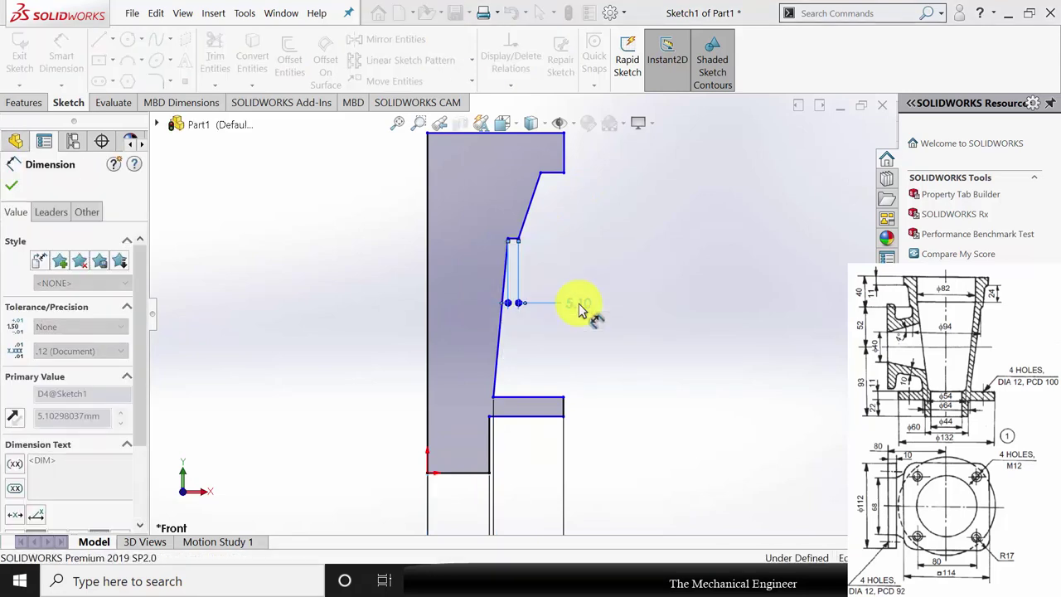
Dimension the horizontal underside ledge of the upper flange as 7 mm.
{"action": "left_click", "coordinate": [546, 176]}
{"action": "left_click", "coordinate": [607, 250]}
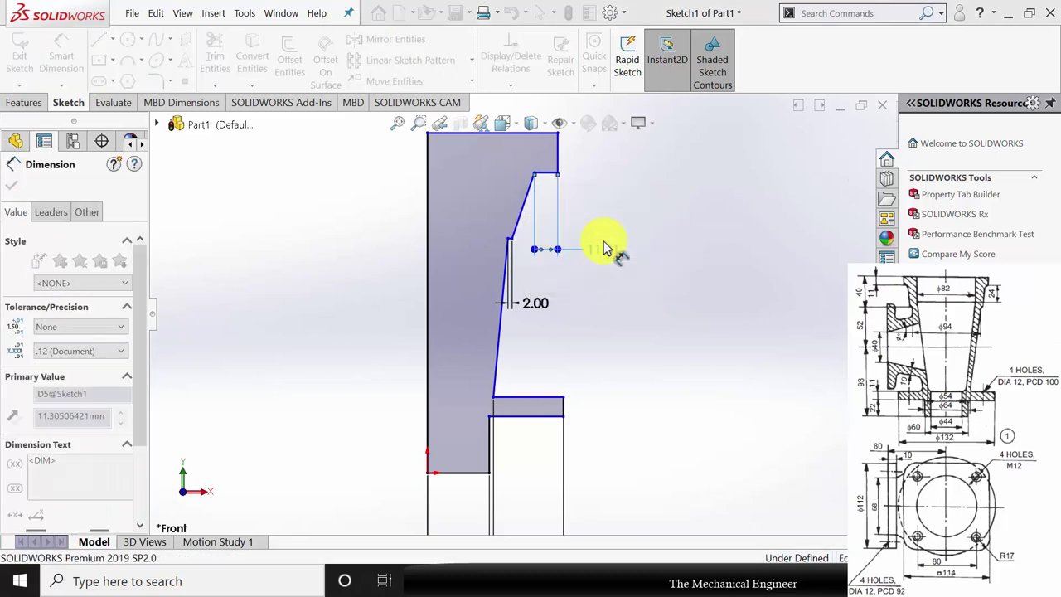
{"action": "type", "text": "7"}
{"action": "key", "text": "Return"}
{"action": "key", "text": "z"}
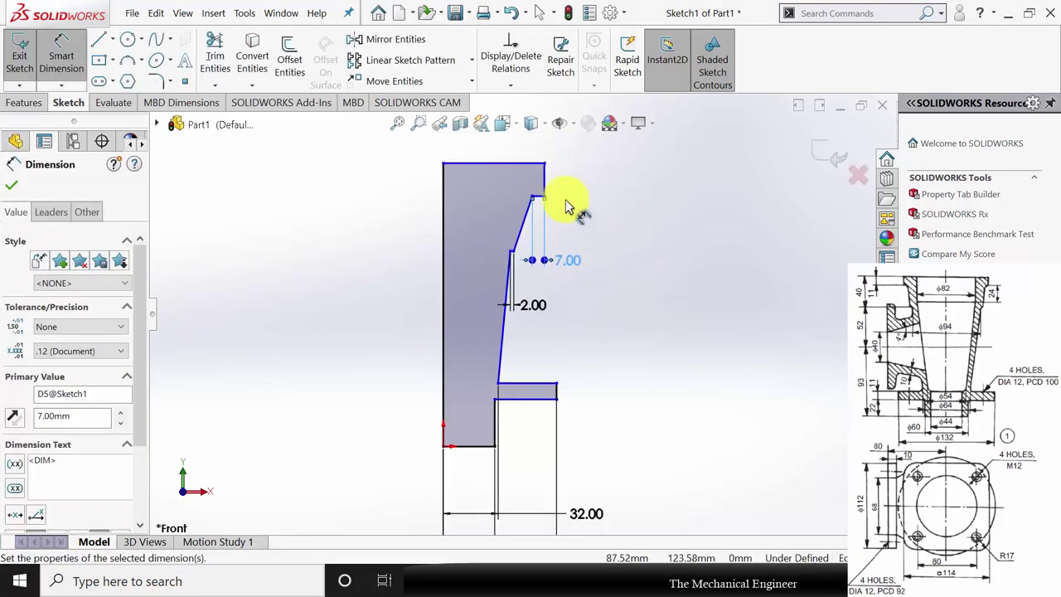
Dimension the upper flange's vertical outer edge as 11 mm.
{"action": "left_click", "coordinate": [546, 187]}
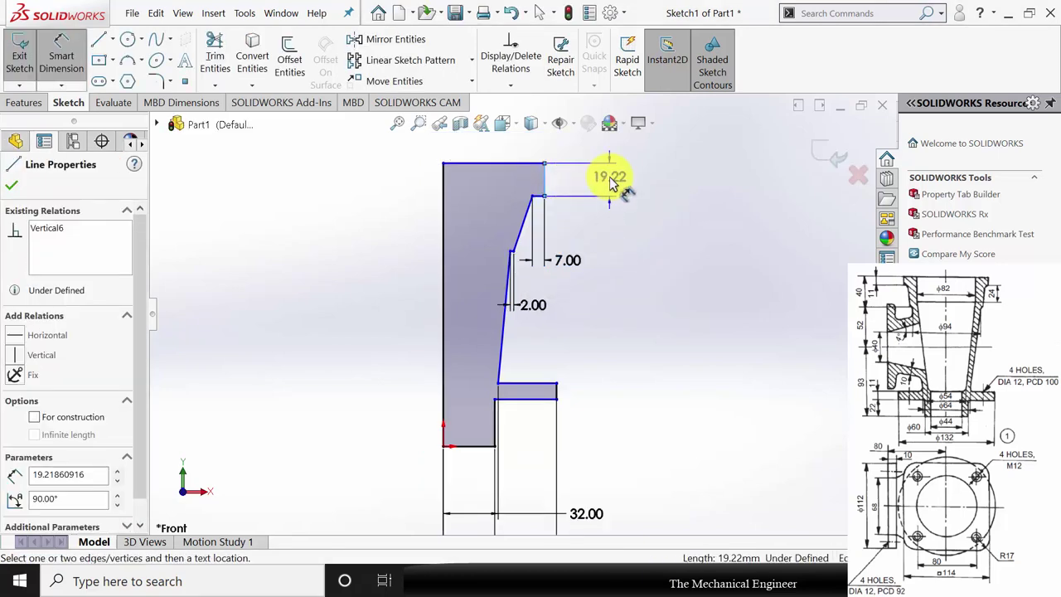
{"action": "left_click", "coordinate": [617, 178]}
{"action": "type", "text": "11"}
{"action": "key", "text": "Return"}
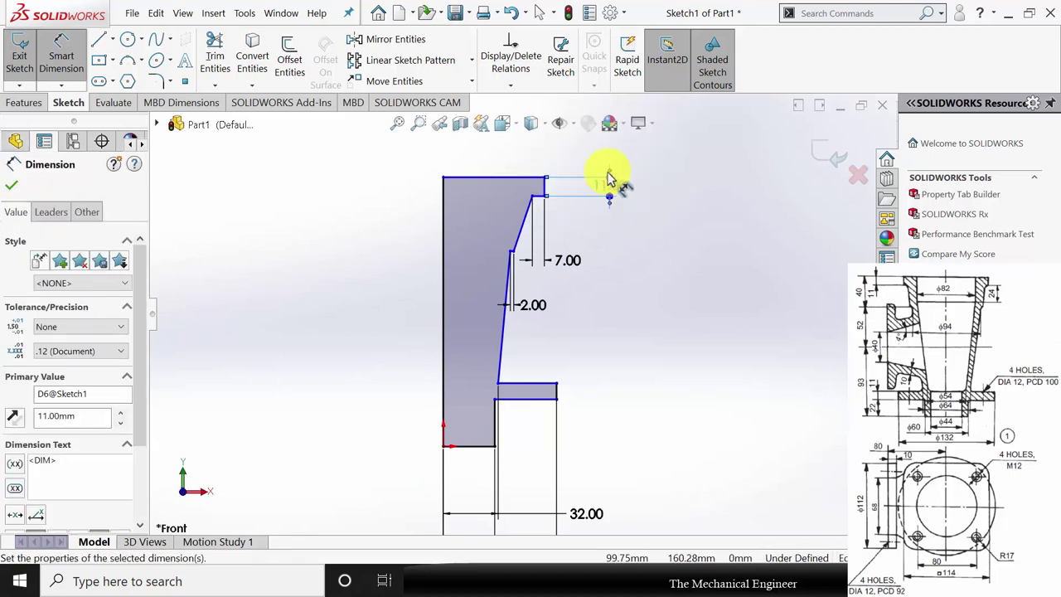
Dimension the vertical distance from the profile's top edge to the small ledge on the wall as 40 mm.
{"action": "left_click", "coordinate": [516, 237]}
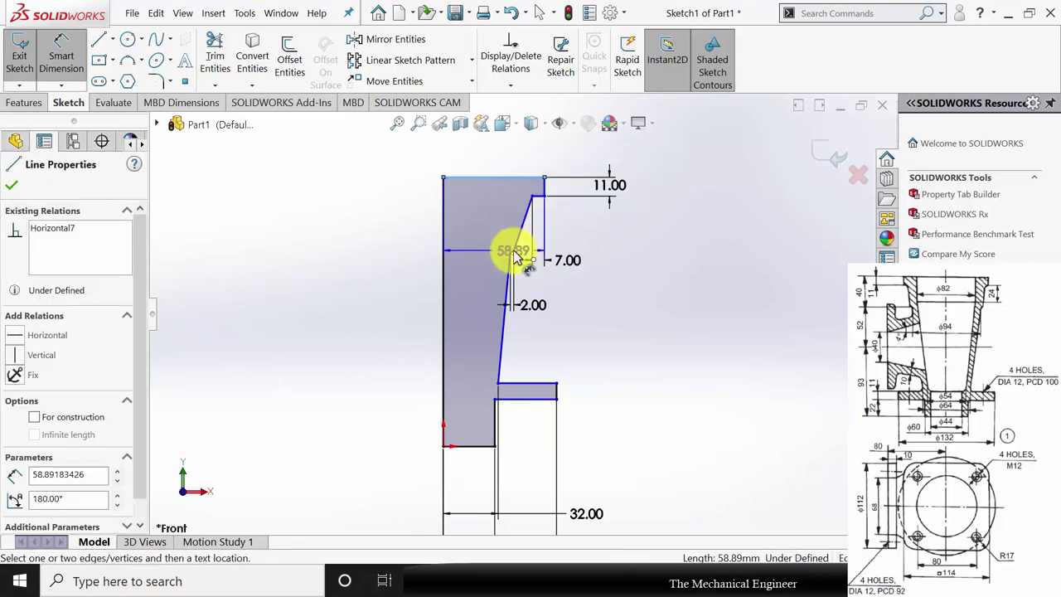
{"action": "left_click", "coordinate": [510, 250]}
{"action": "left_click", "coordinate": [674, 225]}
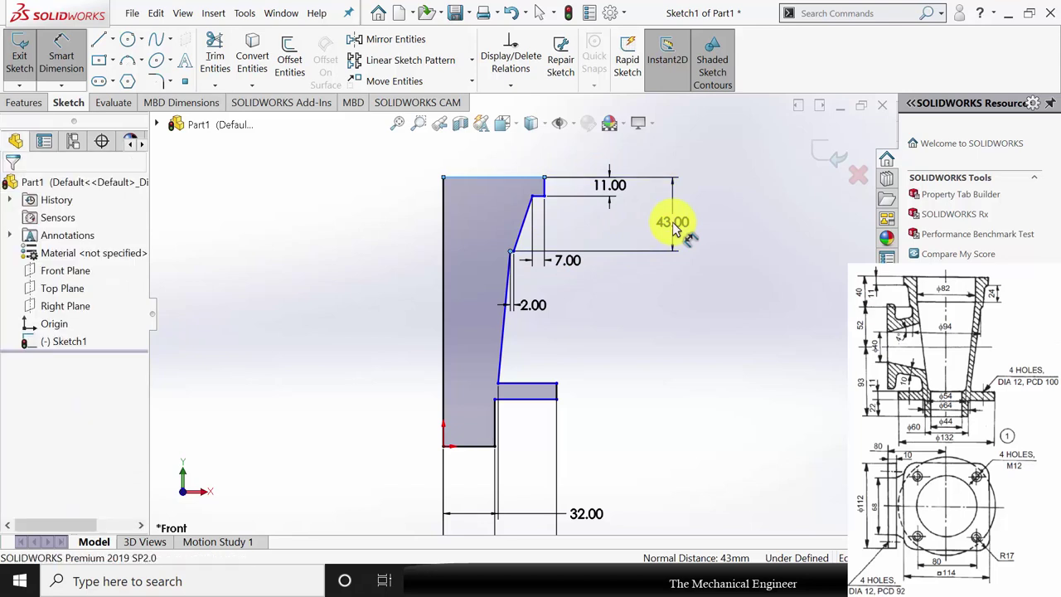
{"action": "type", "text": "40"}
{"action": "key", "text": "Return"}
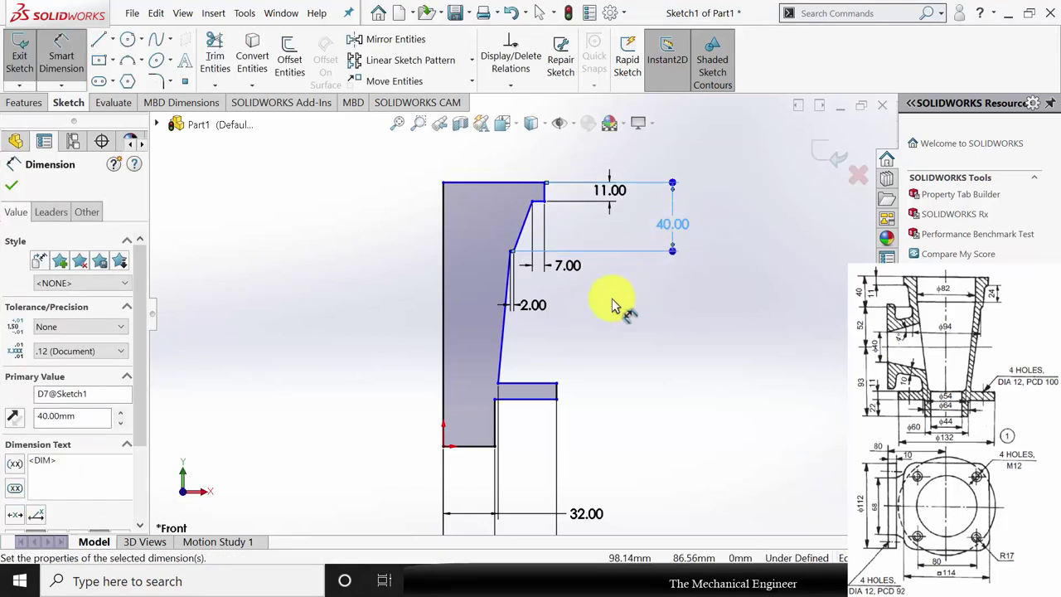
Dimension the vertical distance from the profile's bottom edge to the small ledge on the wall as 52+93 mm.
{"action": "scroll", "coordinate": [514, 271], "scroll_direction": "down", "scroll_amount": 1}
{"action": "left_click", "coordinate": [513, 261]}
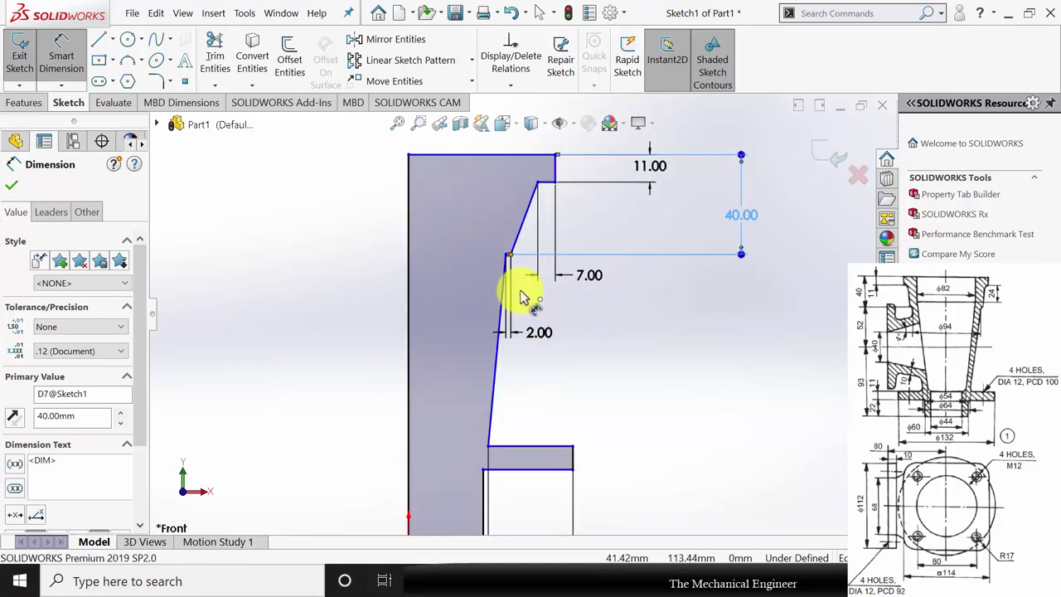
{"action": "scroll", "coordinate": [522, 302], "scroll_direction": "up", "scroll_amount": 1}
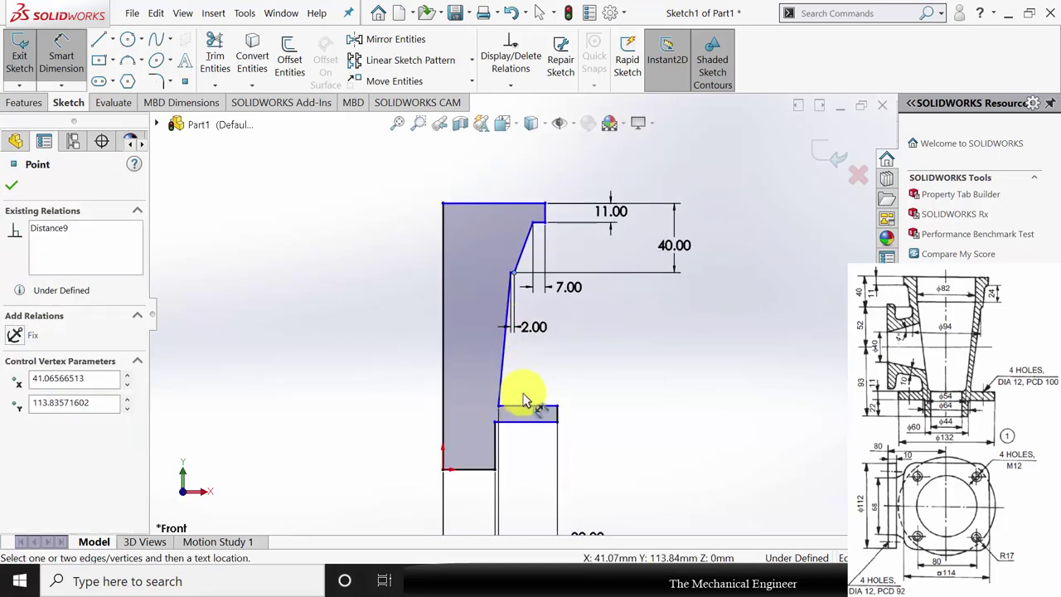
{"action": "left_click", "coordinate": [477, 472]}
{"action": "left_click", "coordinate": [675, 375]}
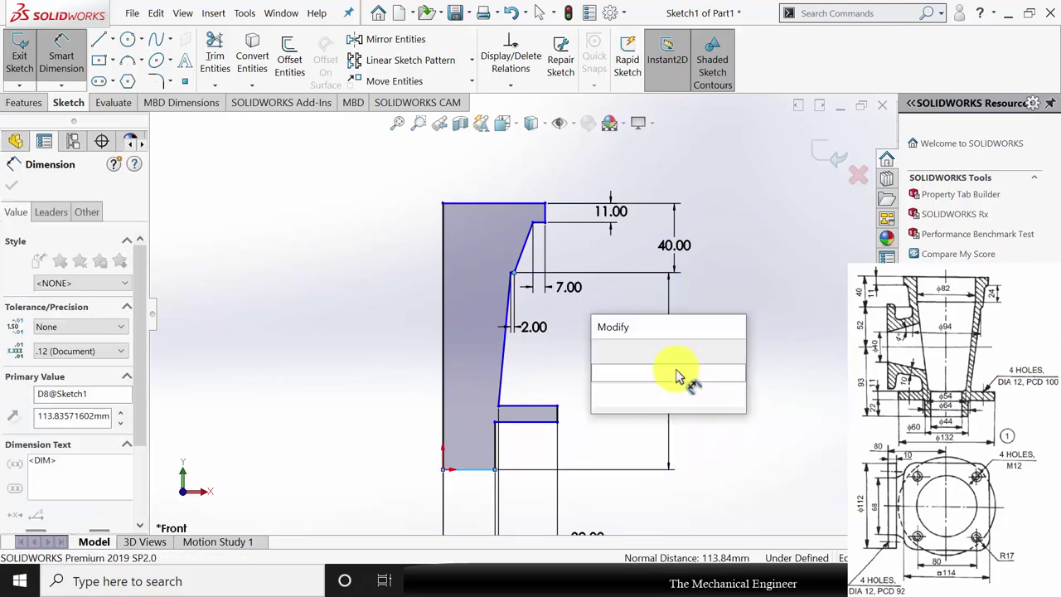
{"action": "type", "text": "52"}
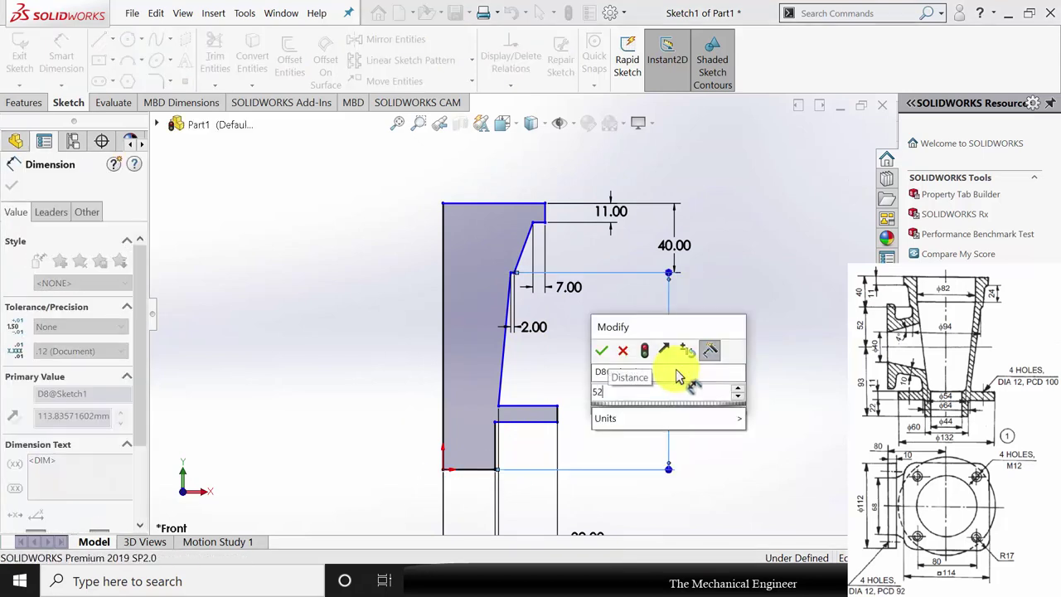
{"action": "type", "text": "+"}
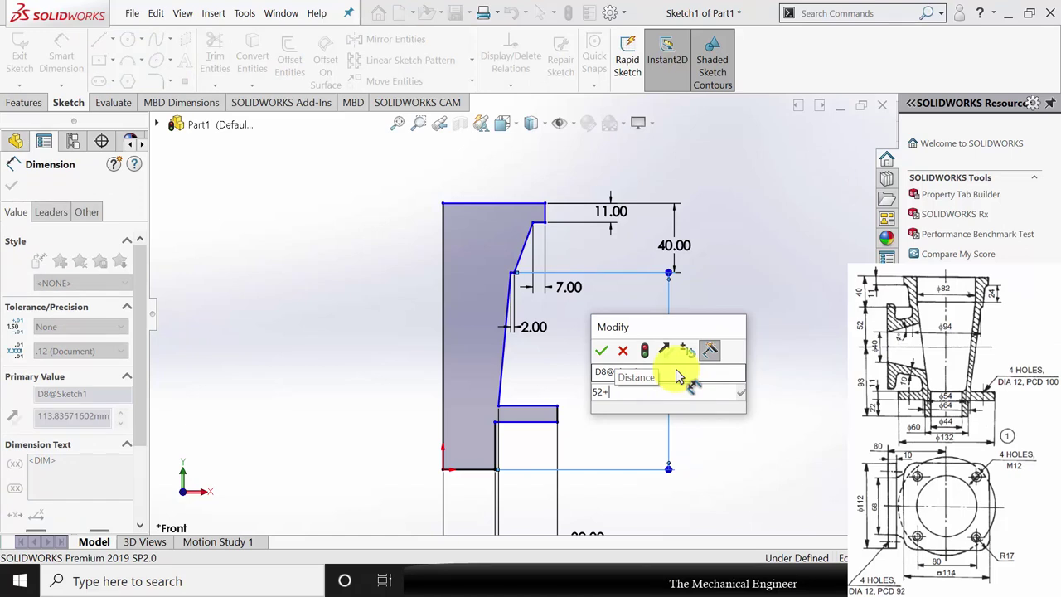
{"action": "type", "text": "93"}
{"action": "key", "text": "Return"}
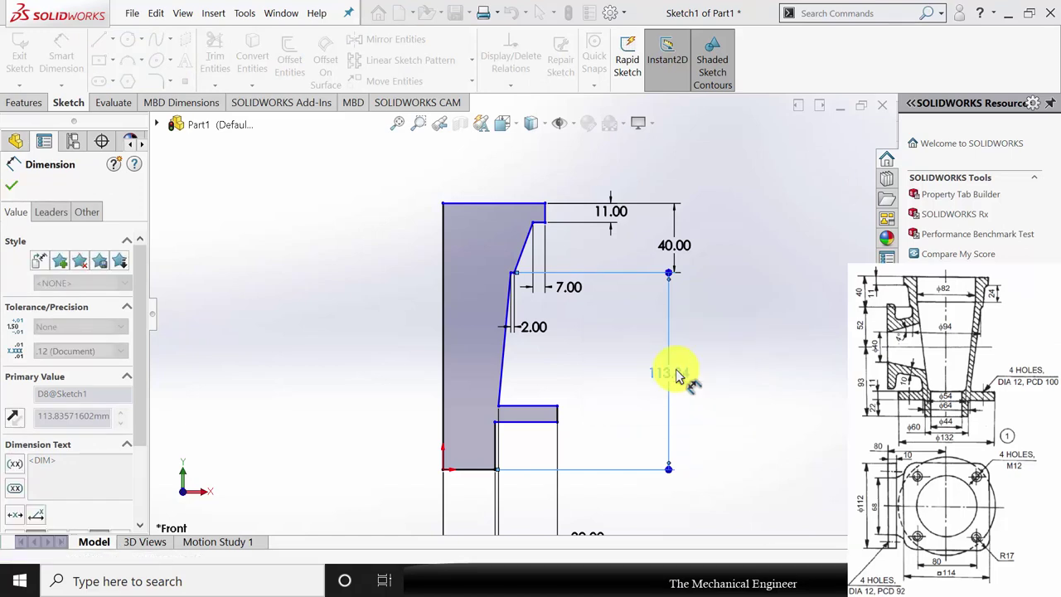
{"action": "left_click", "coordinate": [14, 188]}
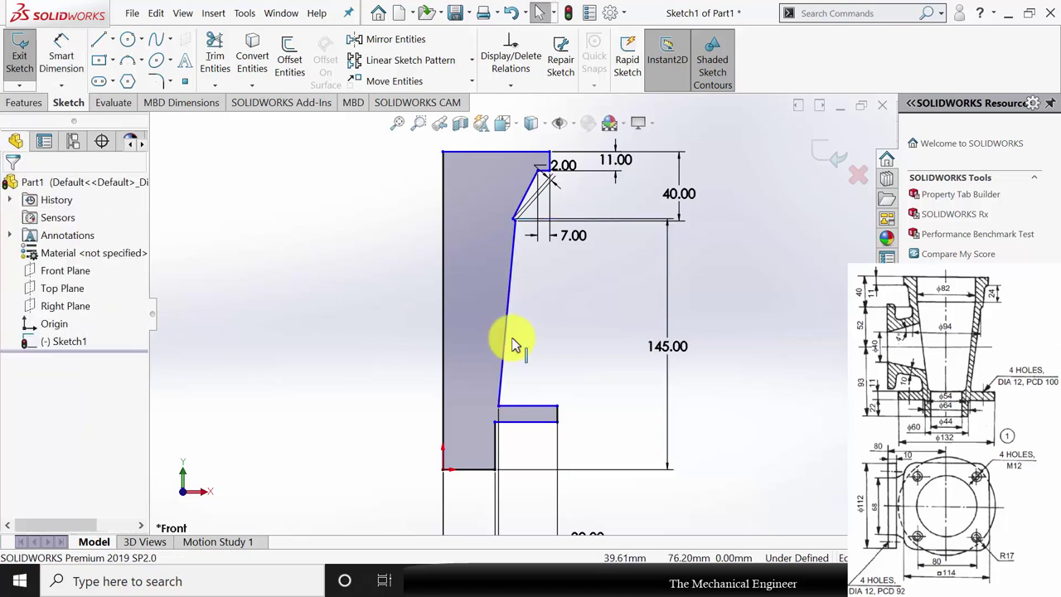
Dimension the horizontal distance from the vertical centre edge to the upper end of the long tapered wall as 94/2 mm.
{"action": "mouse_move", "coordinate": [497, 332]}
{"action": "left_mouse_down"}
{"action": "mouse_move", "coordinate": [538, 328]}
{"action": "mouse_move", "coordinate": [471, 337]}
{"action": "mouse_move", "coordinate": [542, 353]}
{"action": "mouse_move", "coordinate": [507, 323]}
{"action": "left_mouse_up"}
{"action": "scroll", "coordinate": [507, 323], "scroll_direction": "up", "scroll_amount": 1}
{"action": "scroll", "coordinate": [507, 323], "scroll_direction": "up", "scroll_amount": 1}
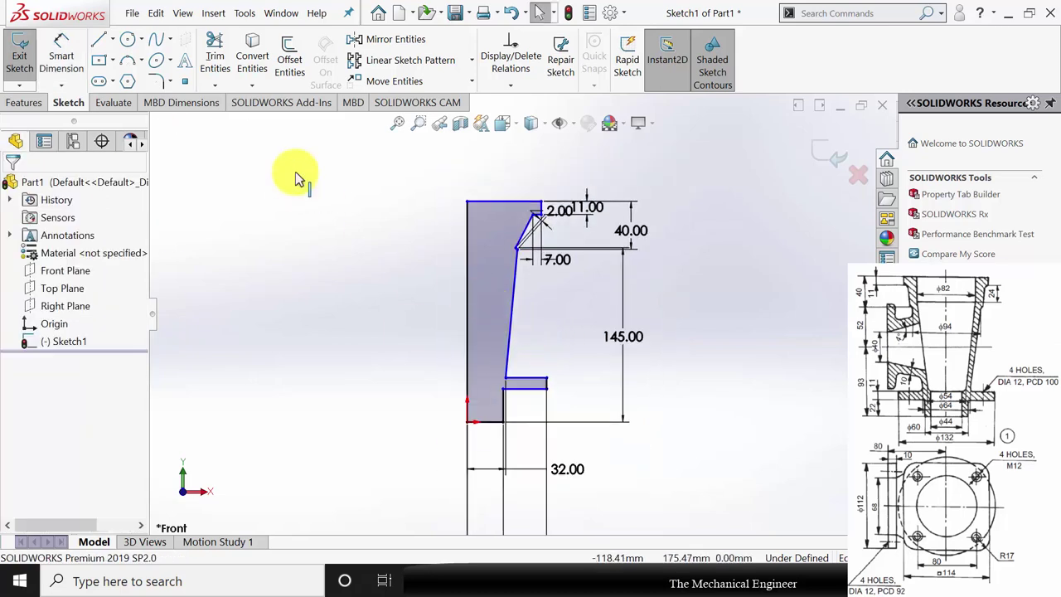
{"action": "left_click", "coordinate": [62, 52]}
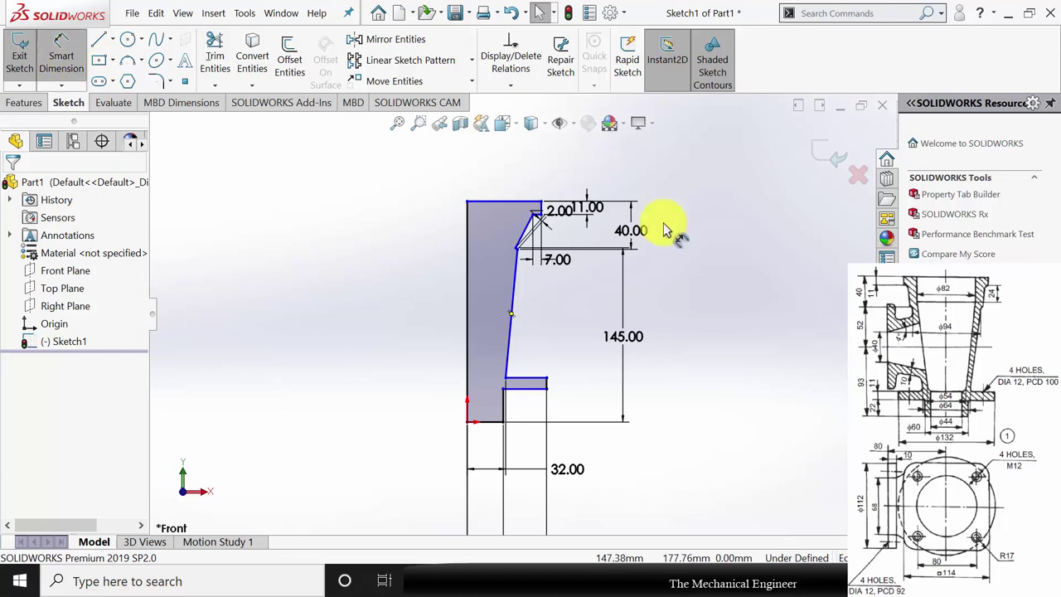
{"action": "left_click", "coordinate": [470, 224]}
{"action": "scroll", "coordinate": [540, 315], "scroll_direction": "down", "scroll_amount": 2}
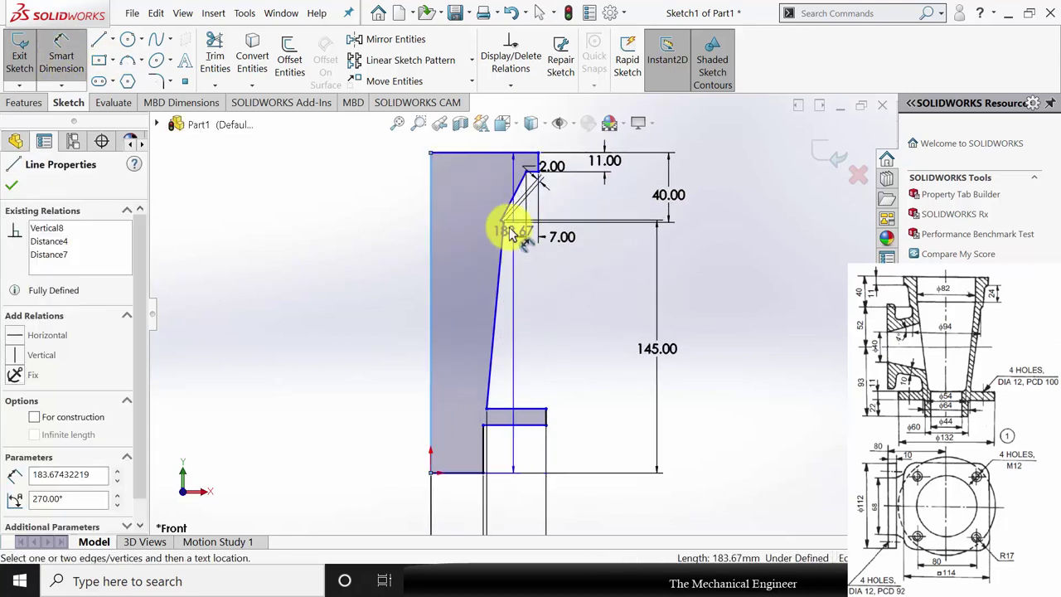
{"action": "left_click", "coordinate": [503, 222]}
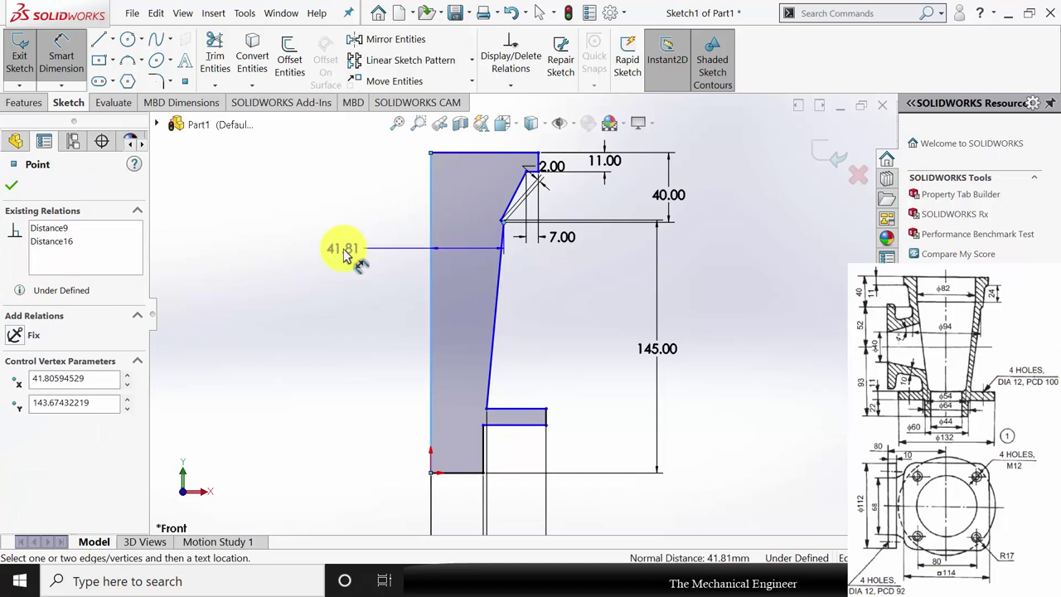
{"action": "left_click", "coordinate": [346, 261]}
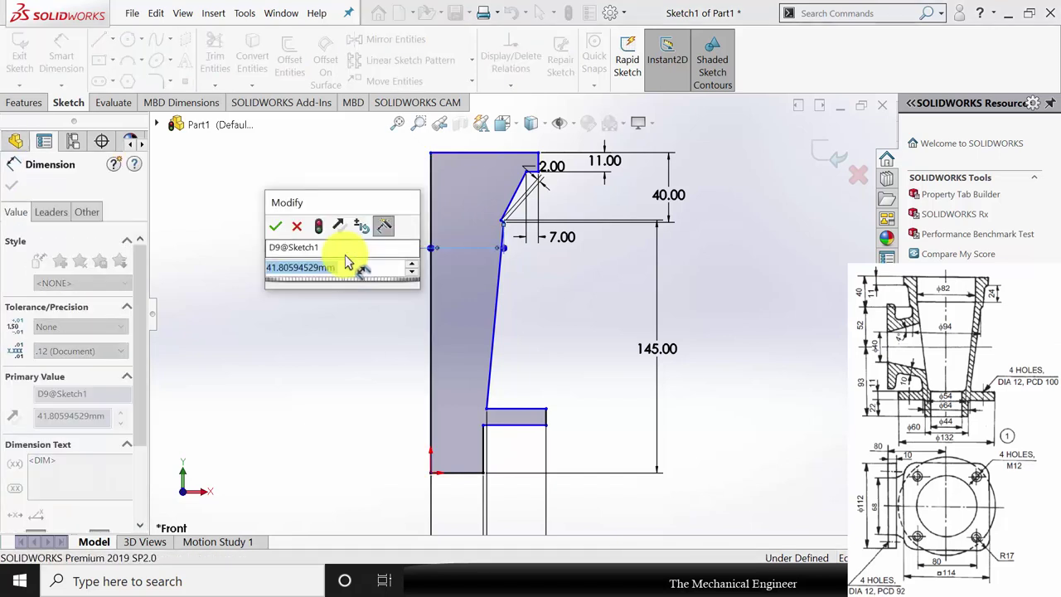
{"action": "type", "text": "94/2"}
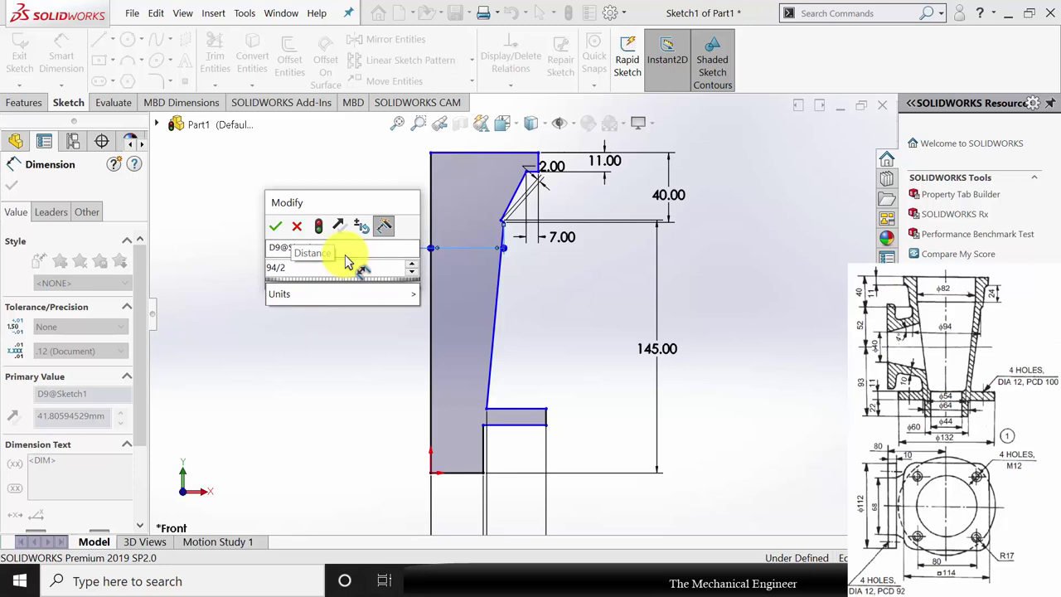
{"action": "key", "text": "Return"}
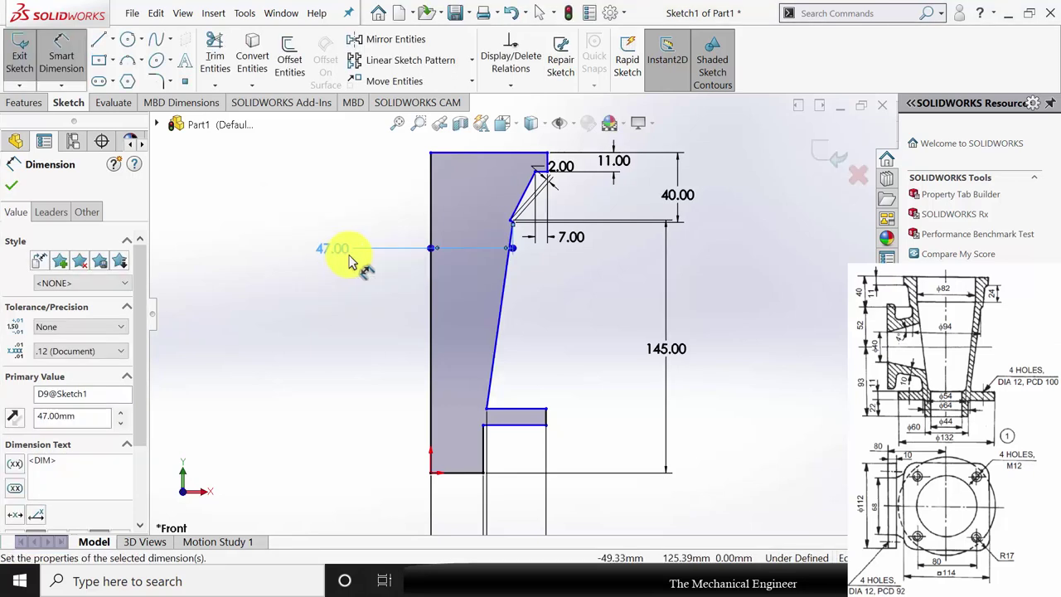
{"action": "scroll", "coordinate": [487, 217], "scroll_direction": "down", "scroll_amount": 3}
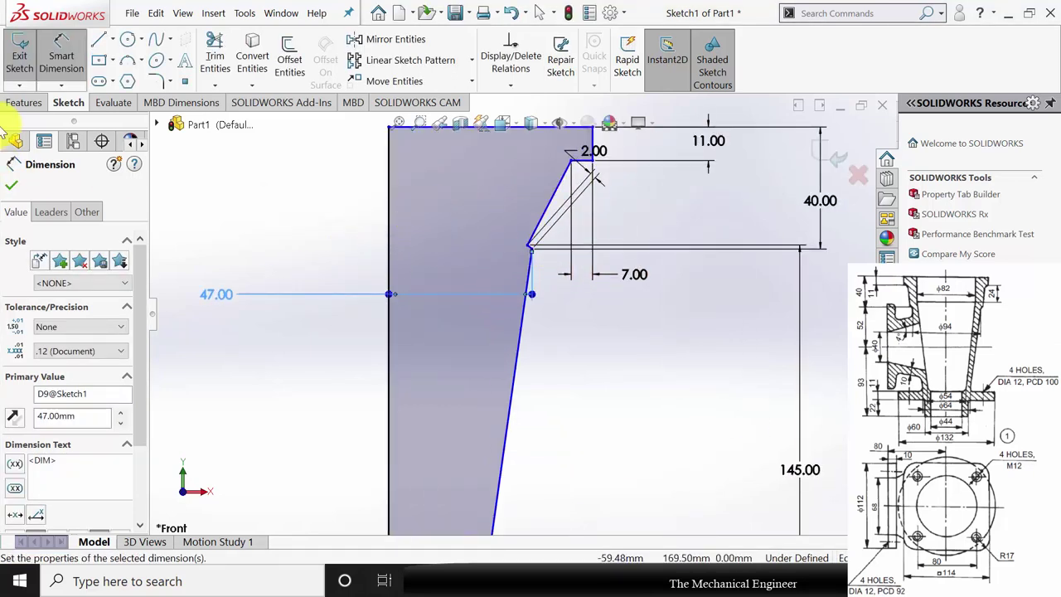
{"action": "left_click", "coordinate": [12, 185]}
{"action": "key", "text": "Escape"}
Move the small ledge's loose endpoint outward past the tapered wall and constrain the ledge line horizontal.
{"action": "scroll", "coordinate": [555, 259], "scroll_direction": "down", "scroll_amount": 2}
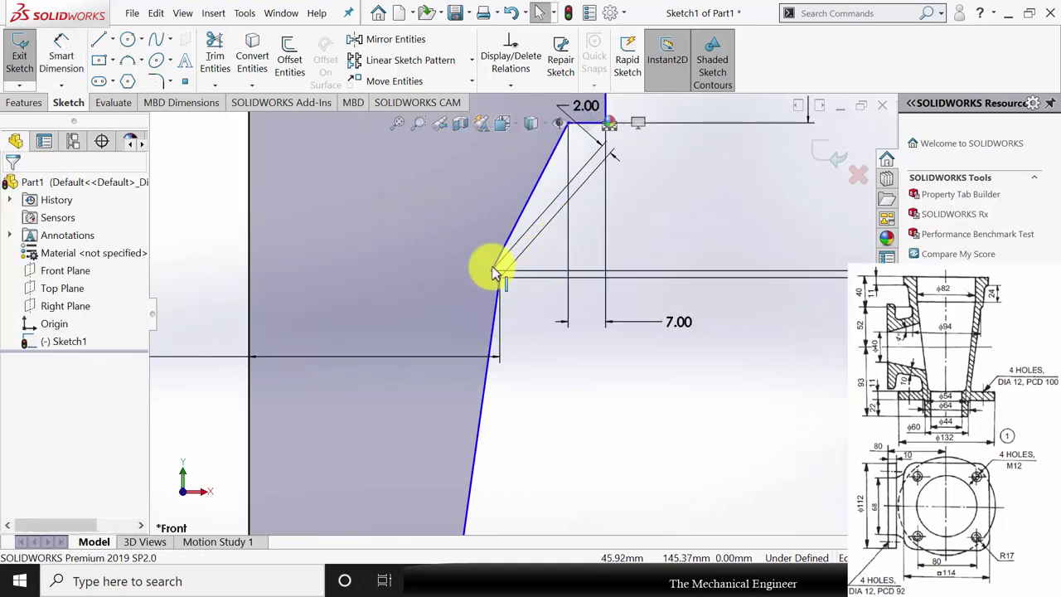
{"action": "mouse_move", "coordinate": [492, 276]}
{"action": "left_mouse_down"}
{"action": "mouse_move", "coordinate": [536, 299]}
{"action": "mouse_move", "coordinate": [527, 344]}
{"action": "left_mouse_up"}
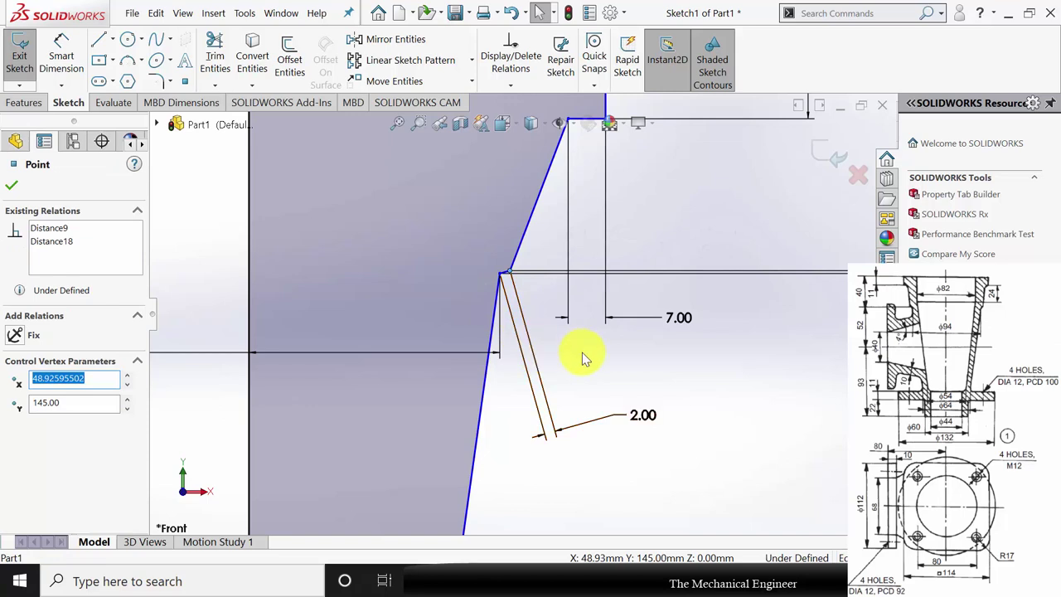
{"action": "key", "text": "Escape"}
{"action": "scroll", "coordinate": [523, 273], "scroll_direction": "down", "scroll_amount": 3}
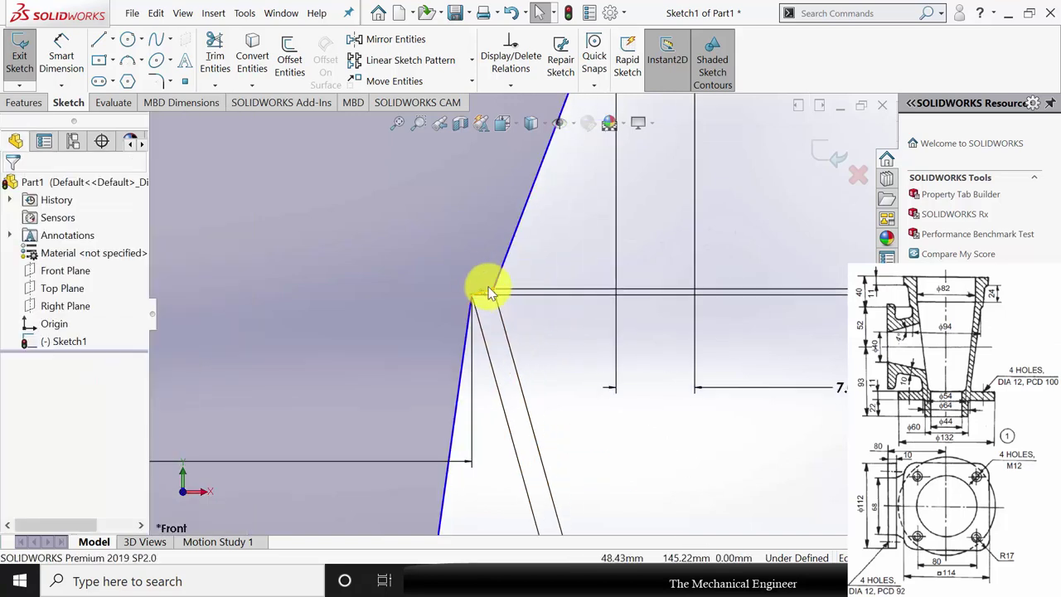
{"action": "left_click", "coordinate": [489, 291]}
{"action": "left_click", "coordinate": [13, 341]}
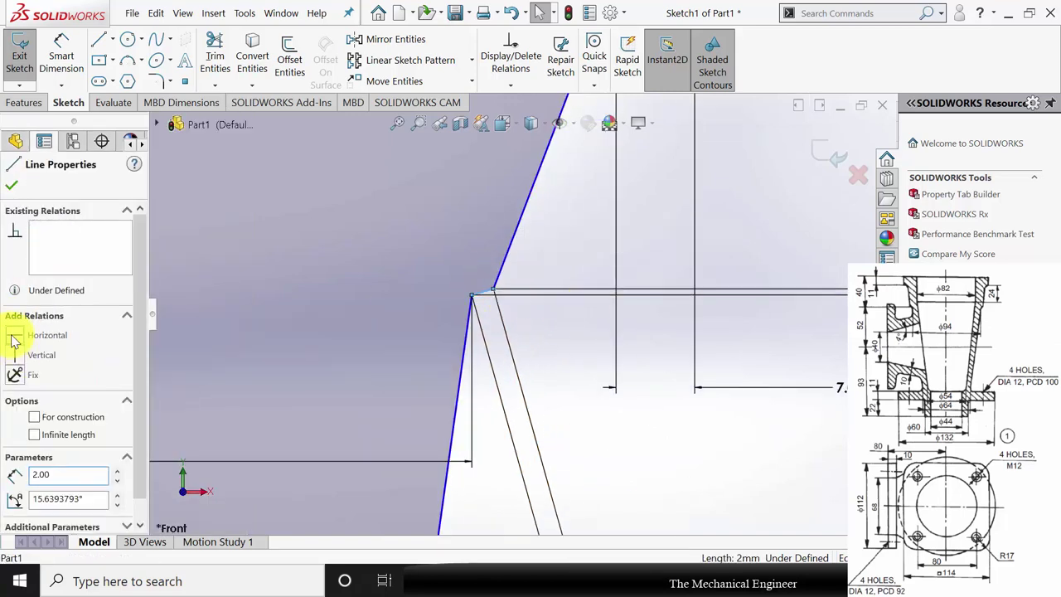
{"action": "left_click", "coordinate": [15, 190]}
{"action": "scroll", "coordinate": [588, 284], "scroll_direction": "up", "scroll_amount": 4}
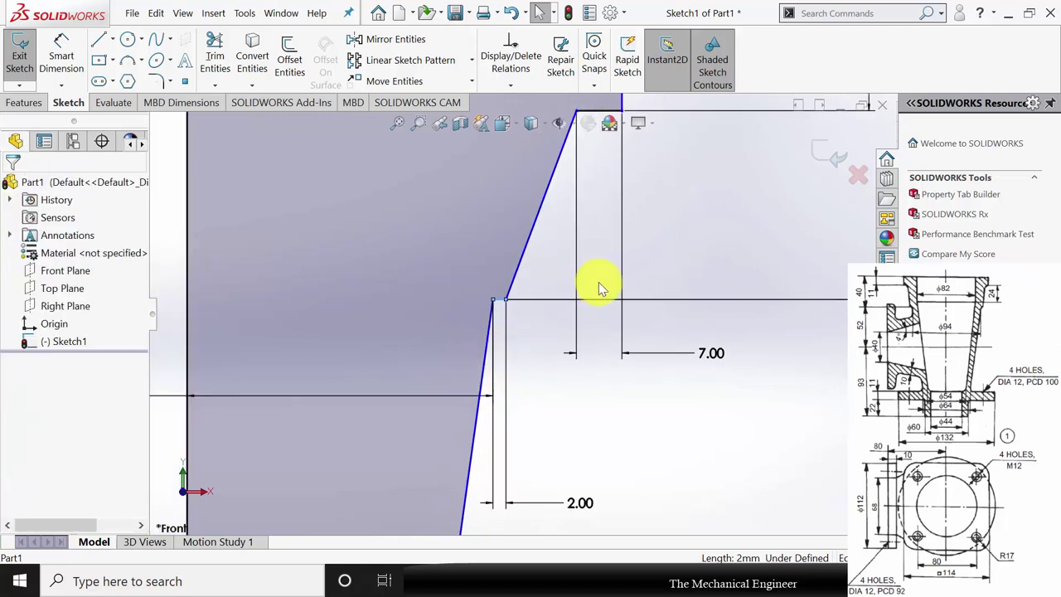
Dimension the horizontal distance from the vertical centre edge to the upper flange's outer edge as 114/2 mm.
{"action": "left_click", "coordinate": [57, 53]}
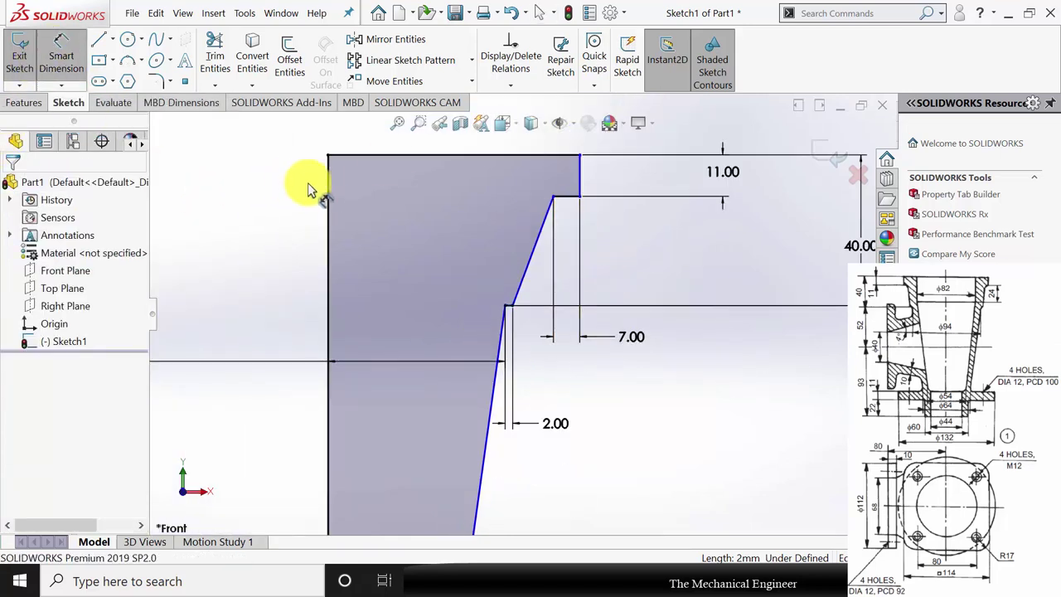
{"action": "left_click", "coordinate": [330, 201]}
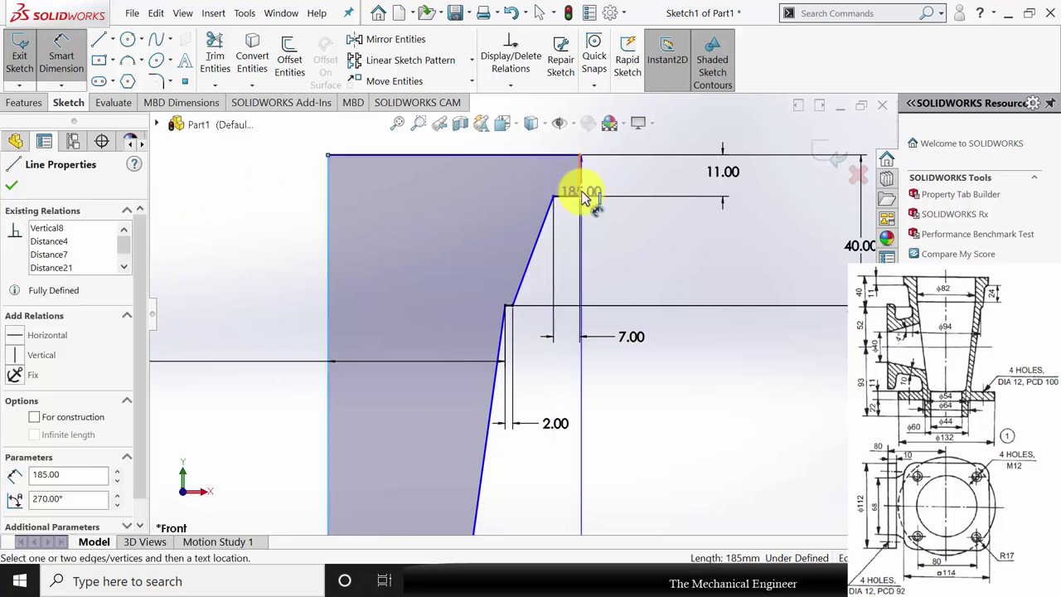
{"action": "left_click", "coordinate": [580, 189]}
{"action": "left_click", "coordinate": [625, 183]}
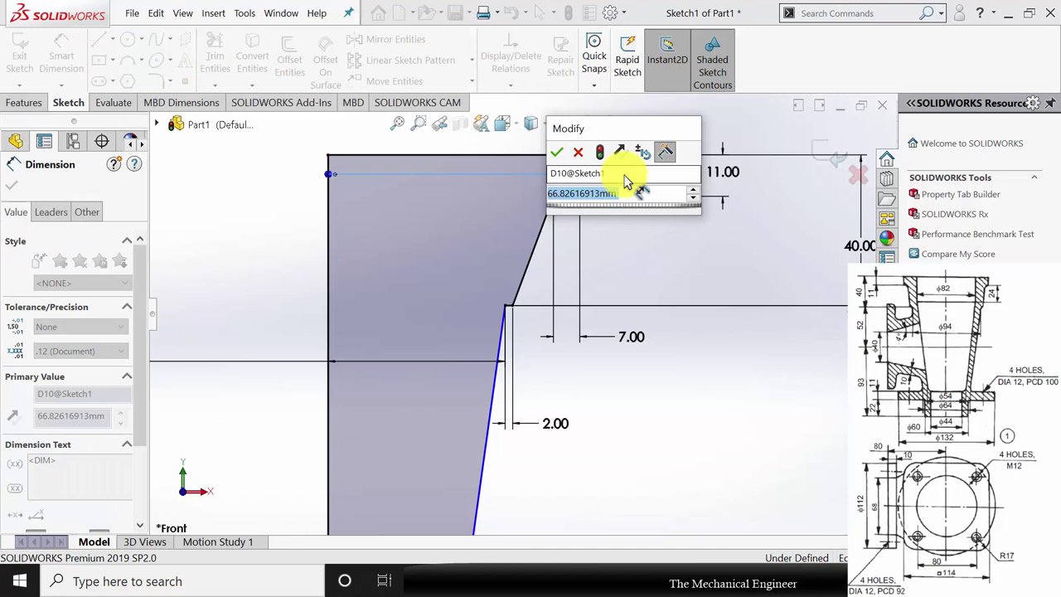
{"action": "type", "text": "114"}
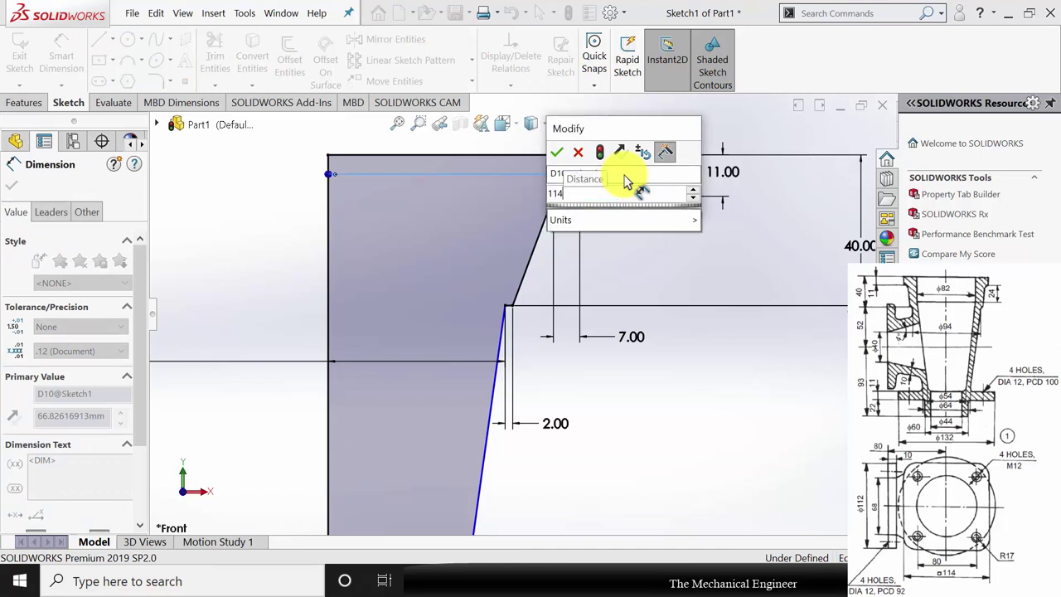
{"action": "type", "text": "/2"}
{"action": "key", "text": "Return"}
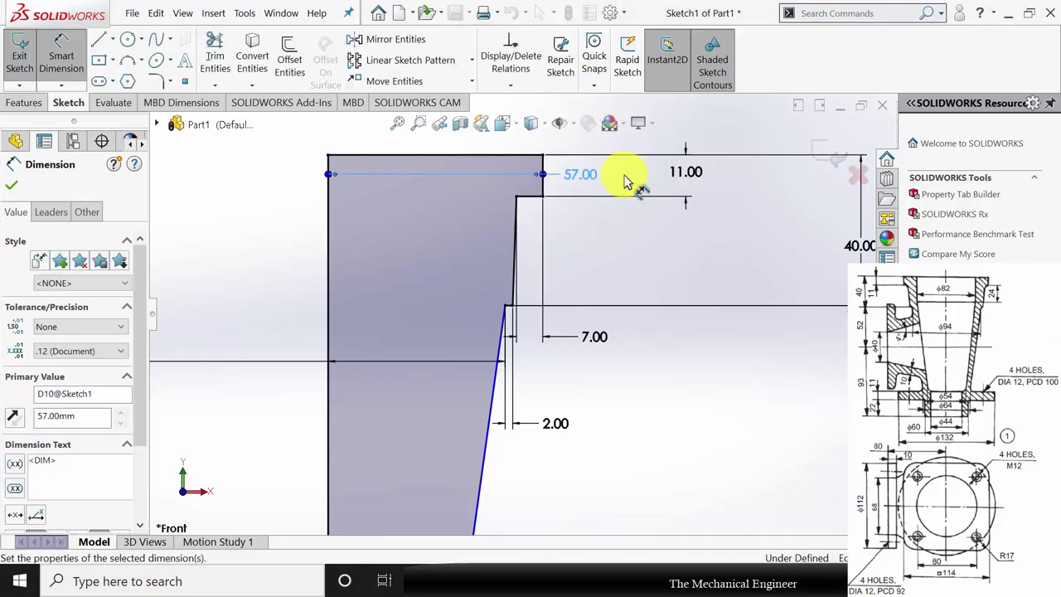
Dimension the short vertical edge below the lower flange as 22 mm.
{"action": "scroll", "coordinate": [549, 427], "scroll_direction": "up", "scroll_amount": 4}
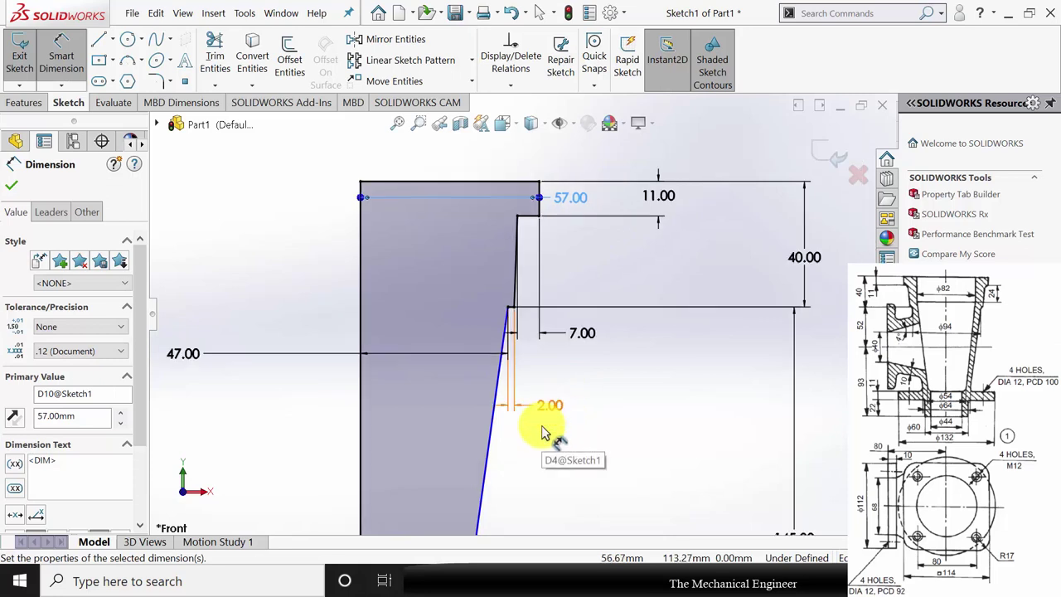
{"action": "scroll", "coordinate": [497, 450], "scroll_direction": "up", "scroll_amount": 2}
{"action": "scroll", "coordinate": [509, 431], "scroll_direction": "down", "scroll_amount": 5}
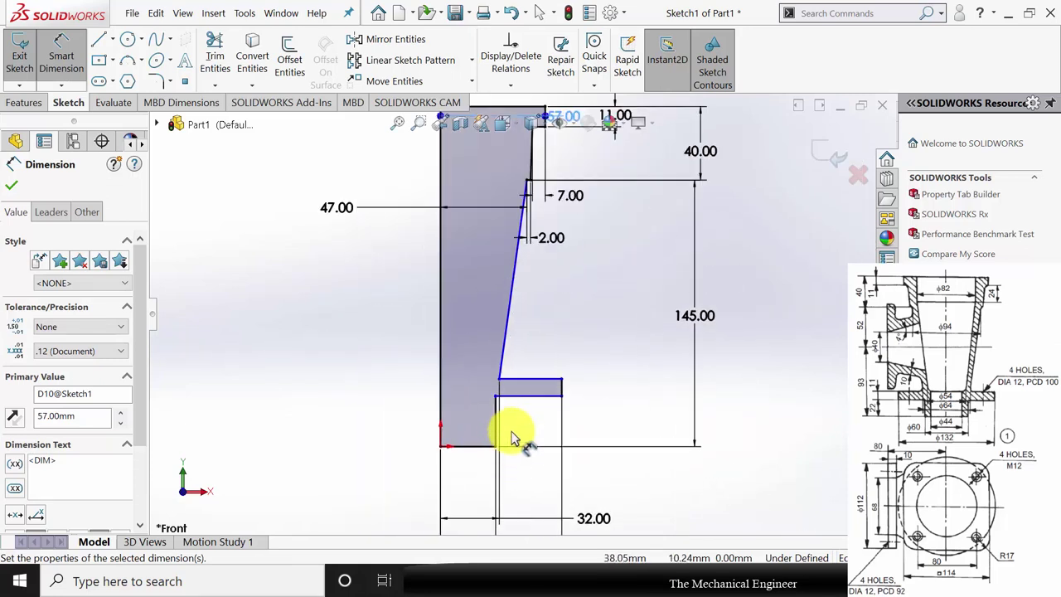
{"action": "scroll", "coordinate": [522, 401], "scroll_direction": "down", "scroll_amount": 1}
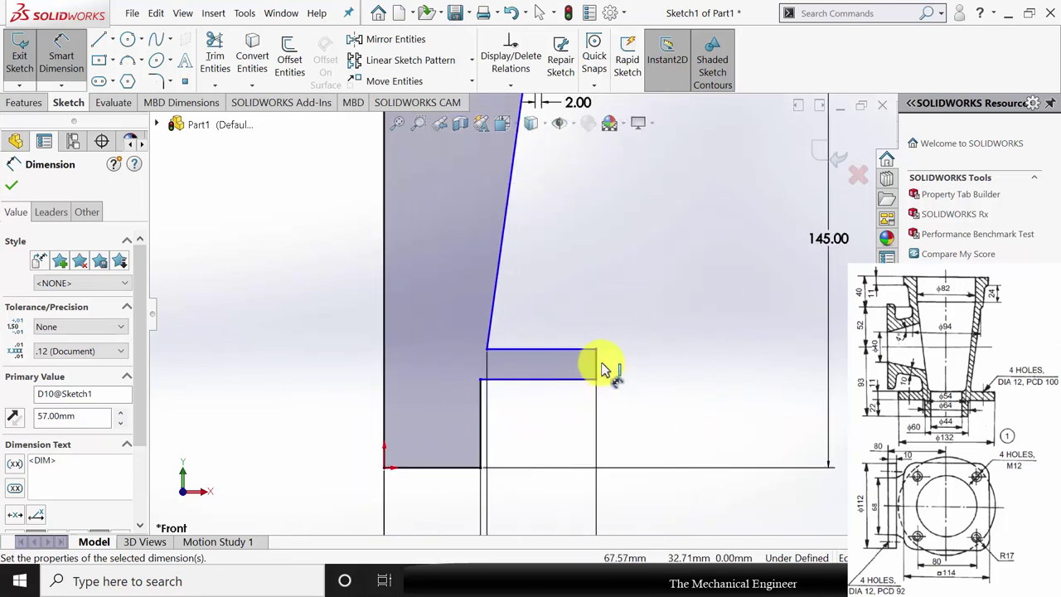
{"action": "left_click", "coordinate": [480, 430]}
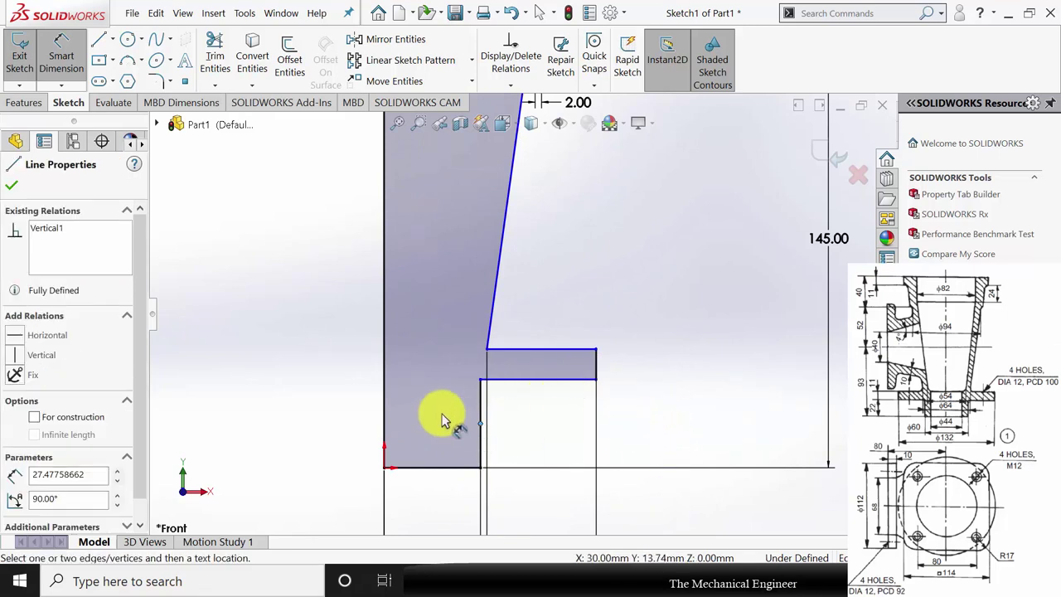
{"action": "left_click", "coordinate": [482, 422]}
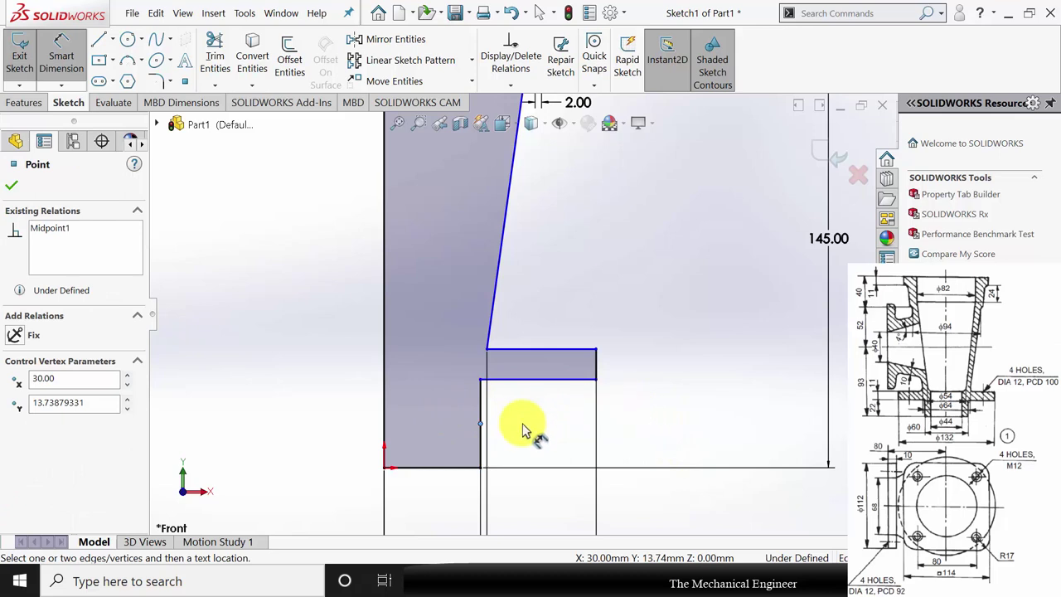
{"action": "key", "text": "Escape"}
{"action": "left_click", "coordinate": [483, 402]}
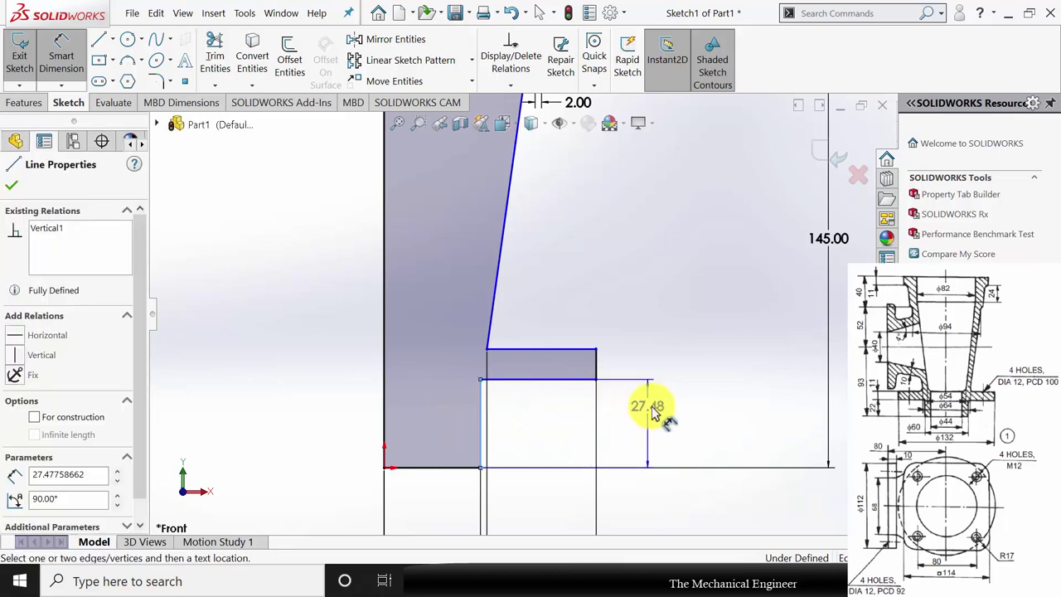
{"action": "left_click", "coordinate": [661, 412]}
{"action": "type", "text": "22"}
{"action": "key", "text": "Return"}
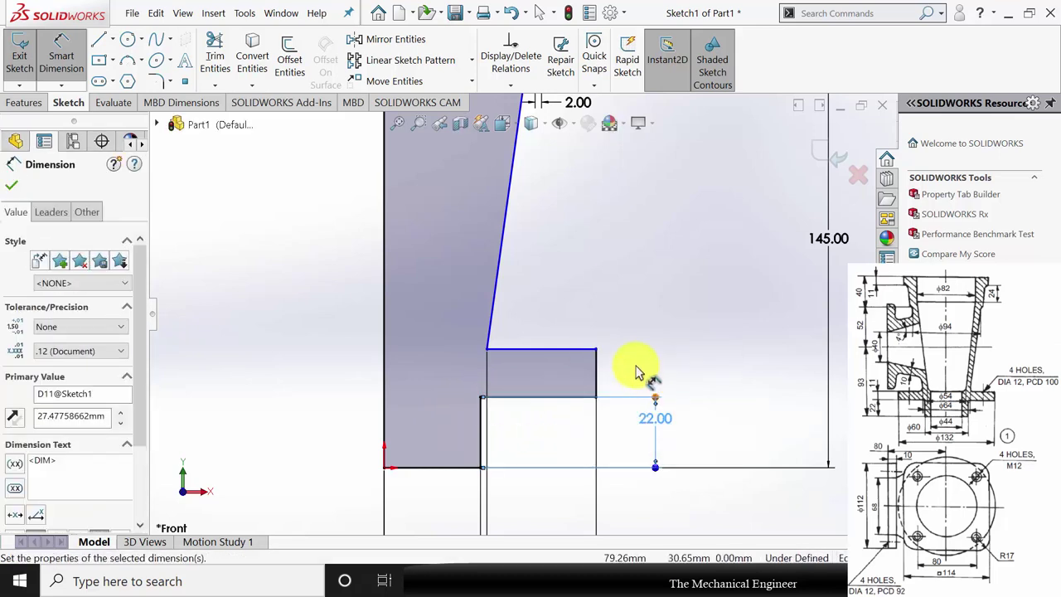
Dimension the lower flange's vertical outer edge as 11 mm.
{"action": "left_click", "coordinate": [608, 368]}
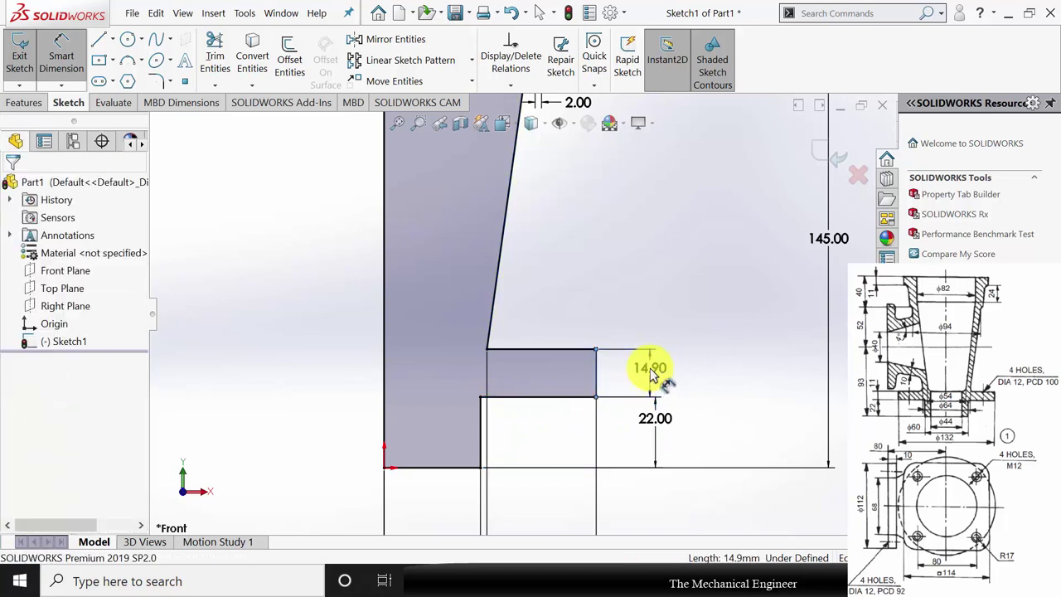
{"action": "left_click", "coordinate": [651, 374]}
{"action": "type", "text": "11"}
{"action": "key", "text": "Return"}
{"action": "scroll", "coordinate": [651, 367], "scroll_direction": "up", "scroll_amount": 3}
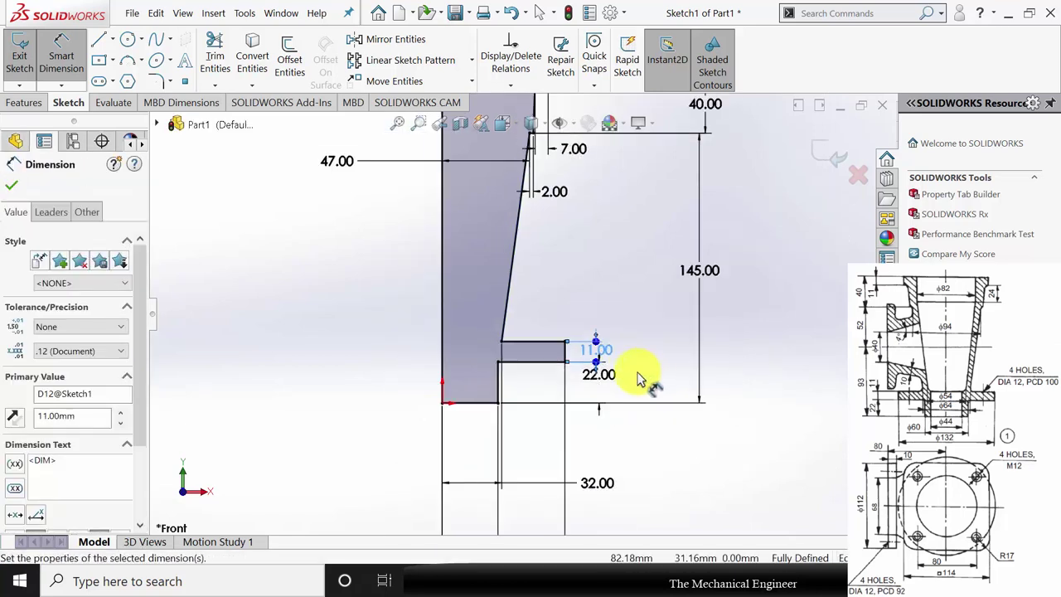
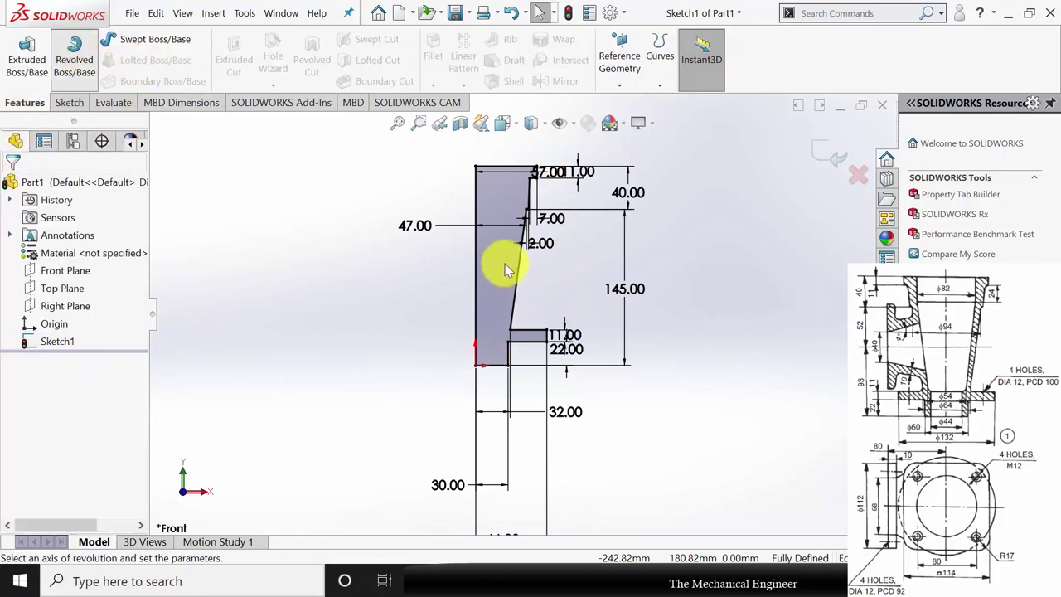
Revolve the half-profile 360 degrees about its vertical centre edge.
{"action": "left_click", "coordinate": [485, 249]}
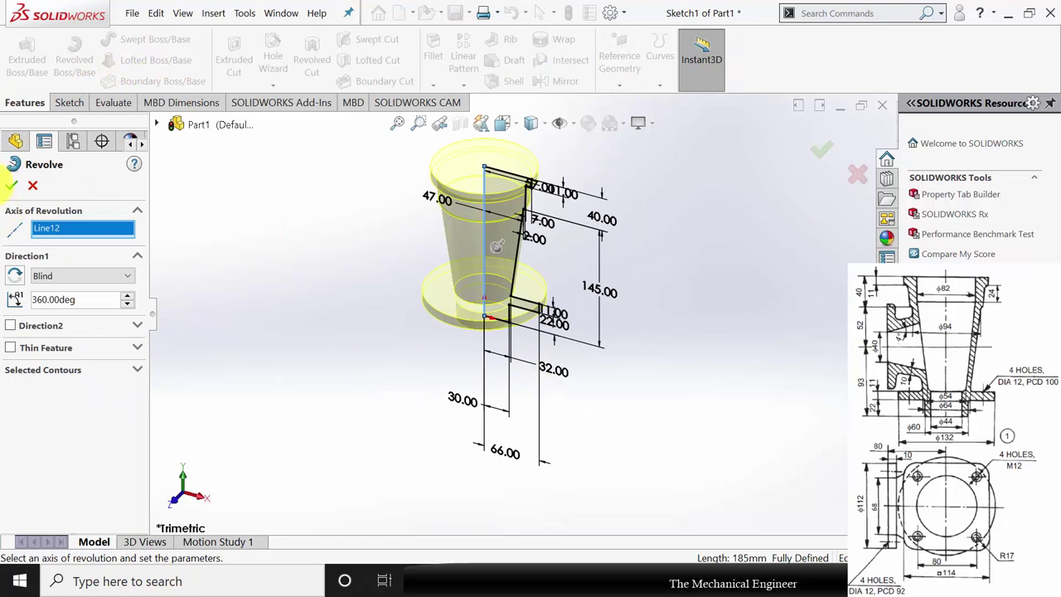
{"action": "left_click", "coordinate": [11, 185]}
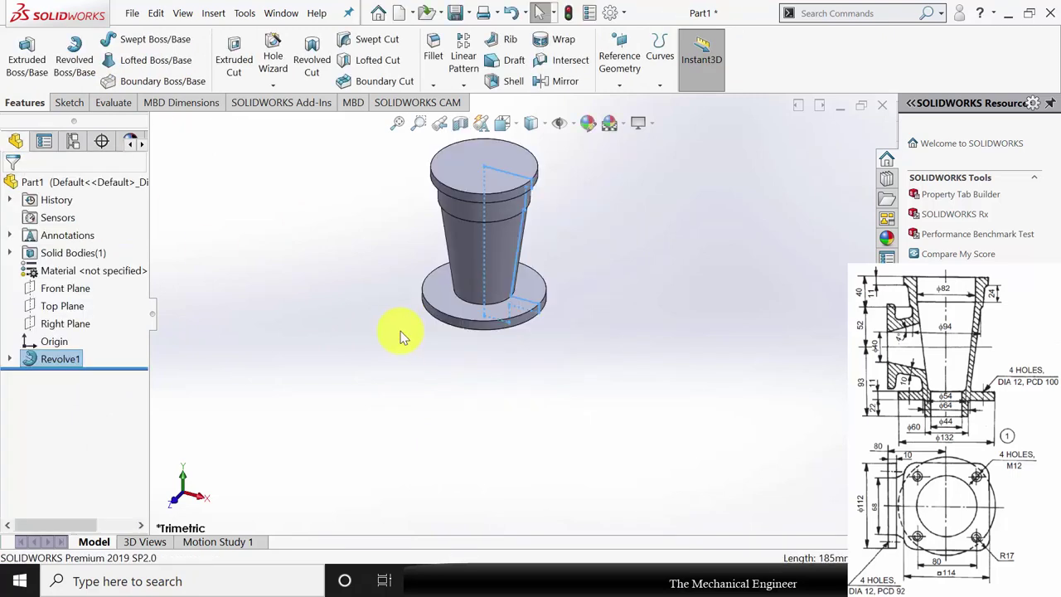
Sketch a centre rectangle about 158 by 114 mm on the body's top circular face, centred on the origin.
{"action": "middle_click_drag", "start_coordinate": [367, 340], "coordinate": [464, 329]}
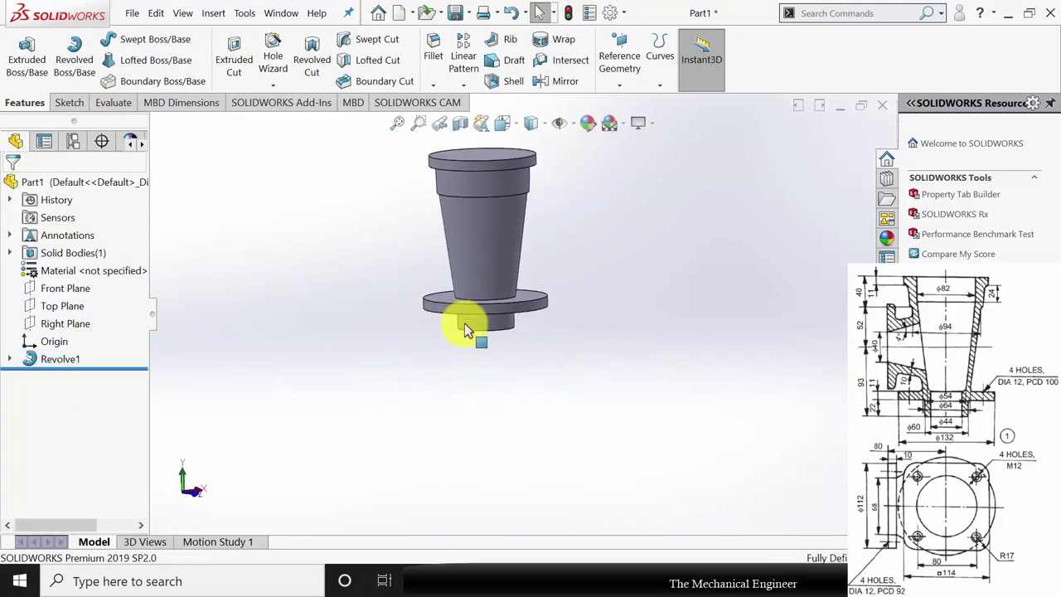
{"action": "middle_click_drag", "start_coordinate": [722, 251], "coordinate": [578, 225]}
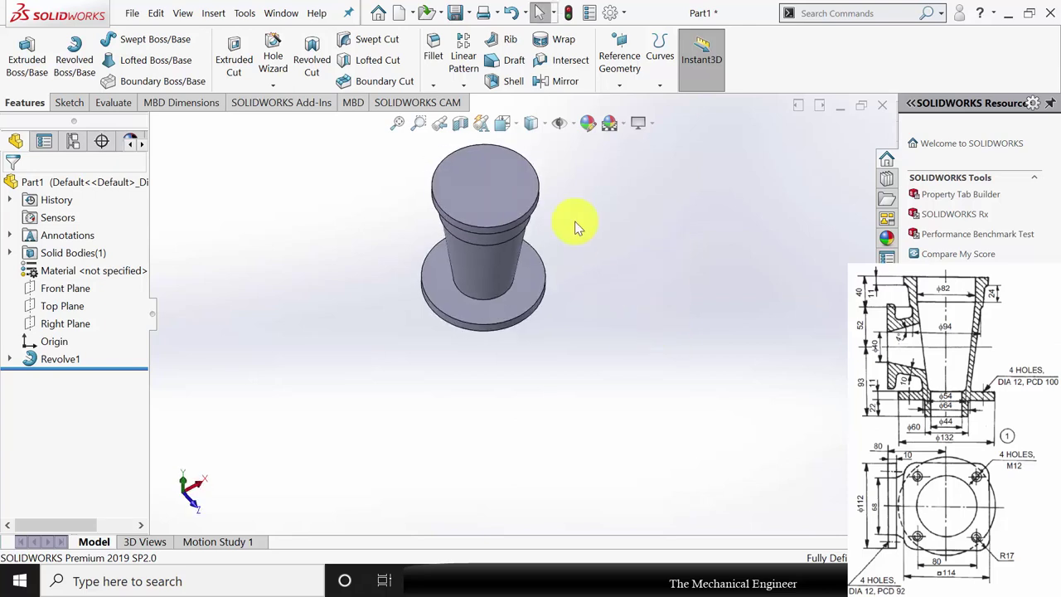
{"action": "left_click", "coordinate": [491, 181]}
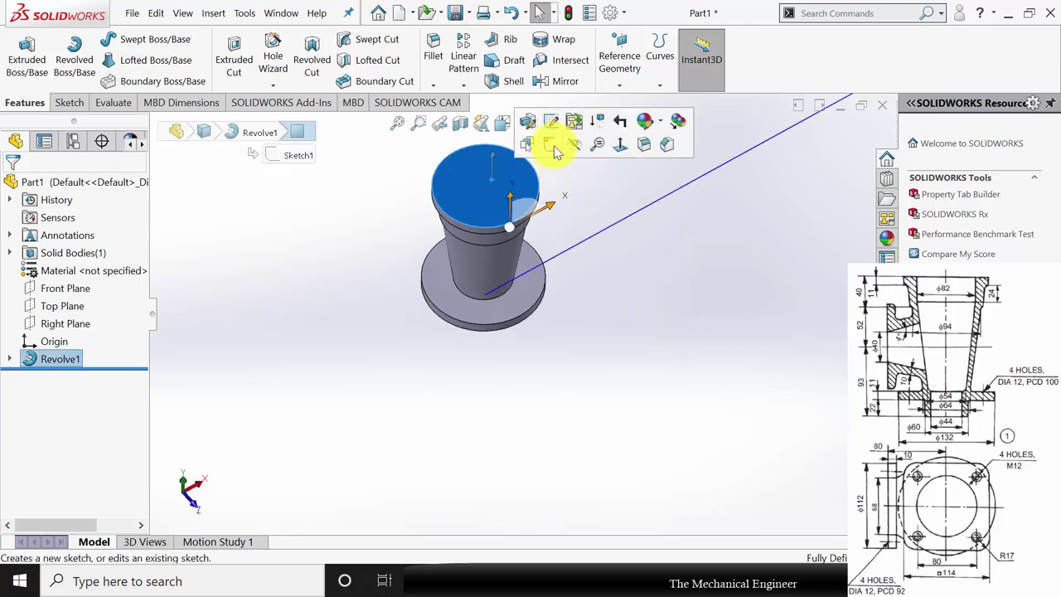
{"action": "left_click", "coordinate": [556, 149]}
{"action": "scroll", "coordinate": [628, 302], "scroll_direction": "down", "scroll_amount": 3}
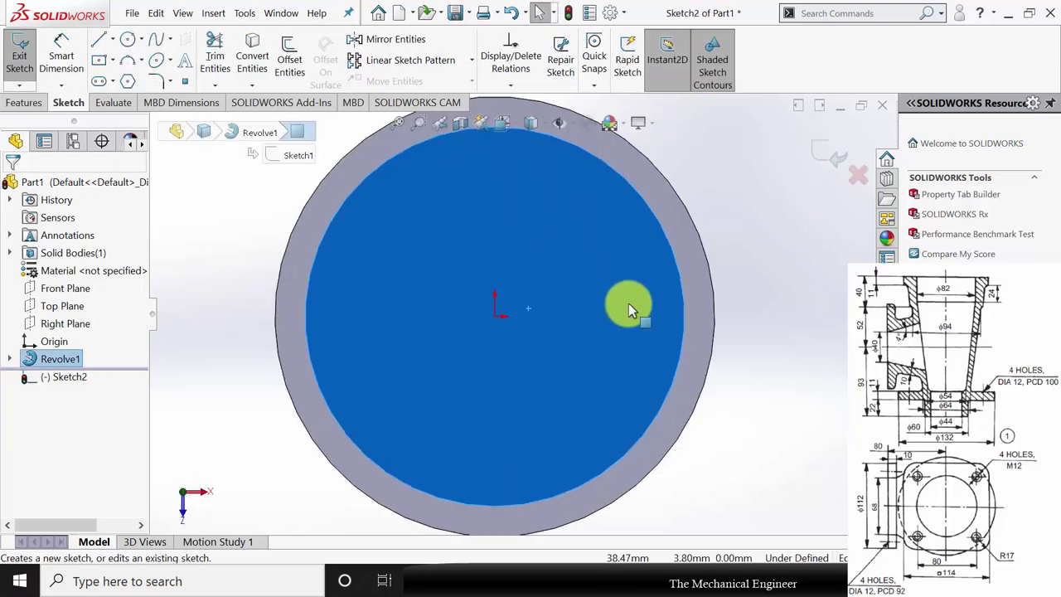
{"action": "key", "text": "f"}
{"action": "left_click", "coordinate": [101, 60]}
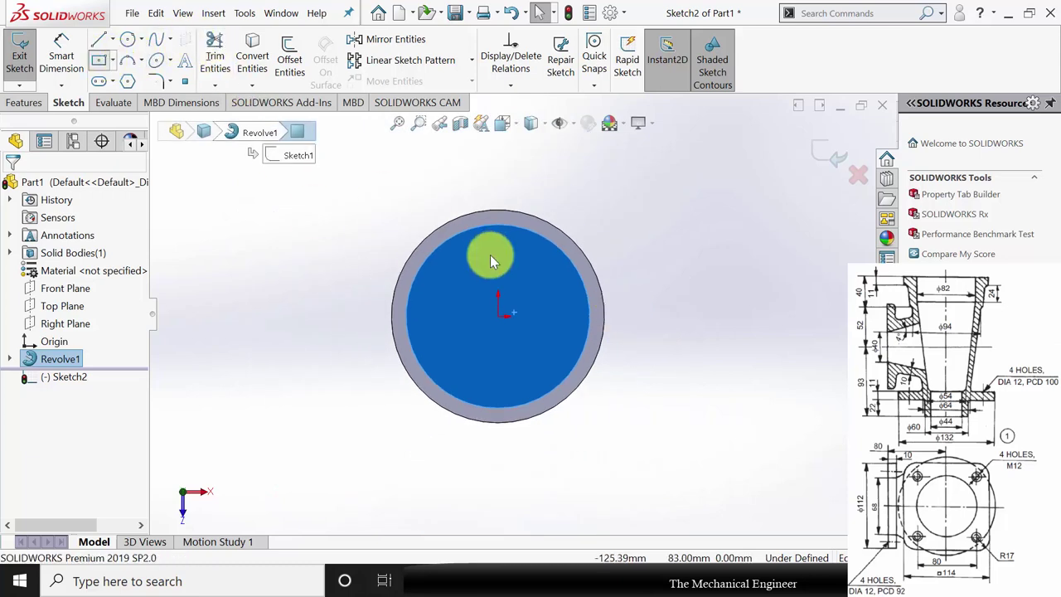
{"action": "left_click", "coordinate": [498, 317]}
{"action": "left_click", "coordinate": [626, 224]}
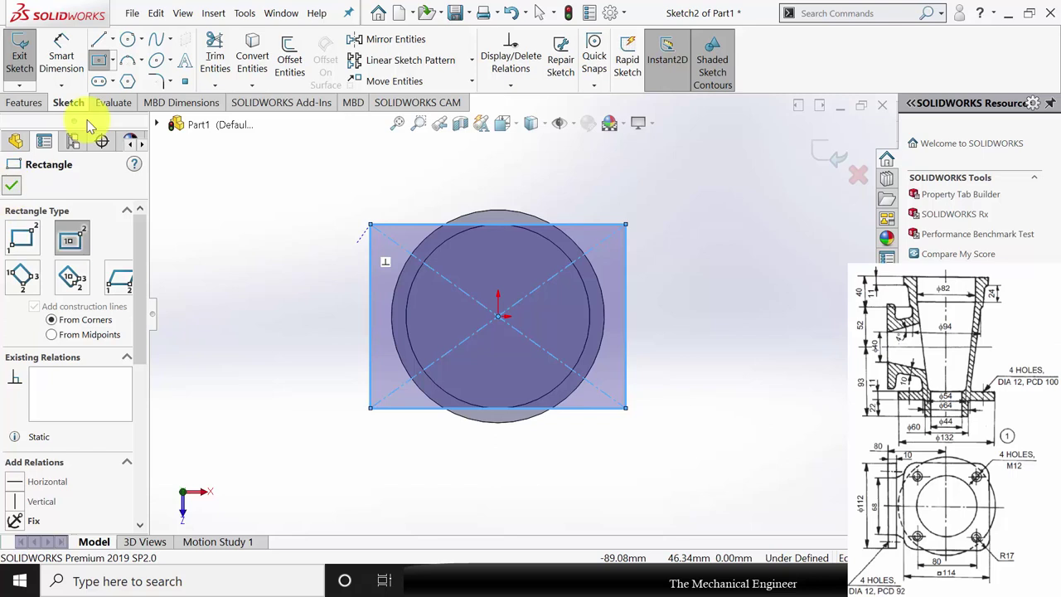
Dimension the rectangle's width and height as 114 mm each.
{"action": "left_click", "coordinate": [63, 51]}
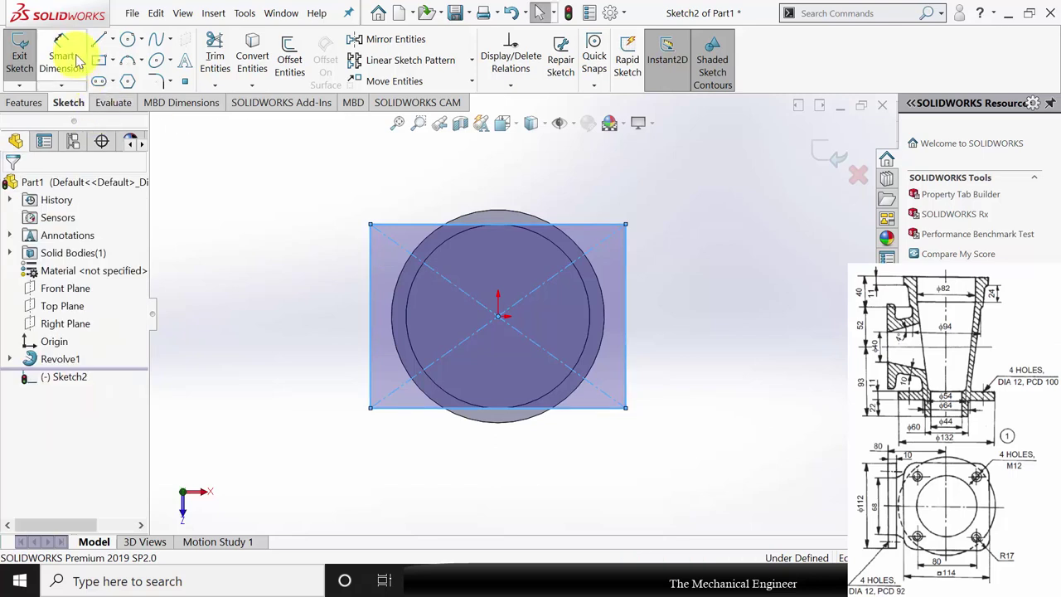
{"action": "left_click", "coordinate": [594, 411]}
{"action": "left_click", "coordinate": [612, 423]}
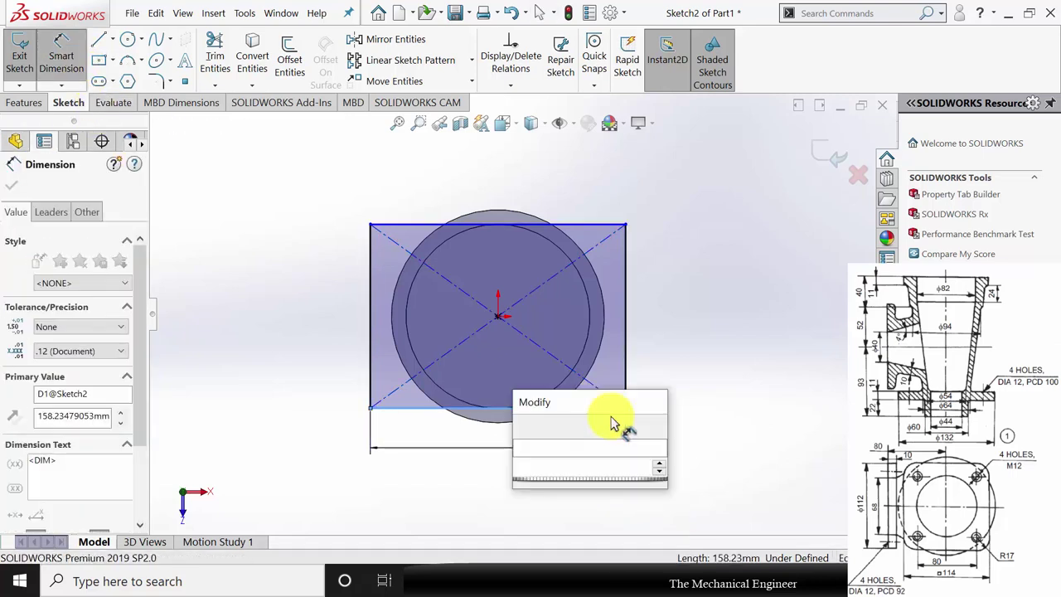
{"action": "type", "text": "114"}
{"action": "key", "text": "Return"}
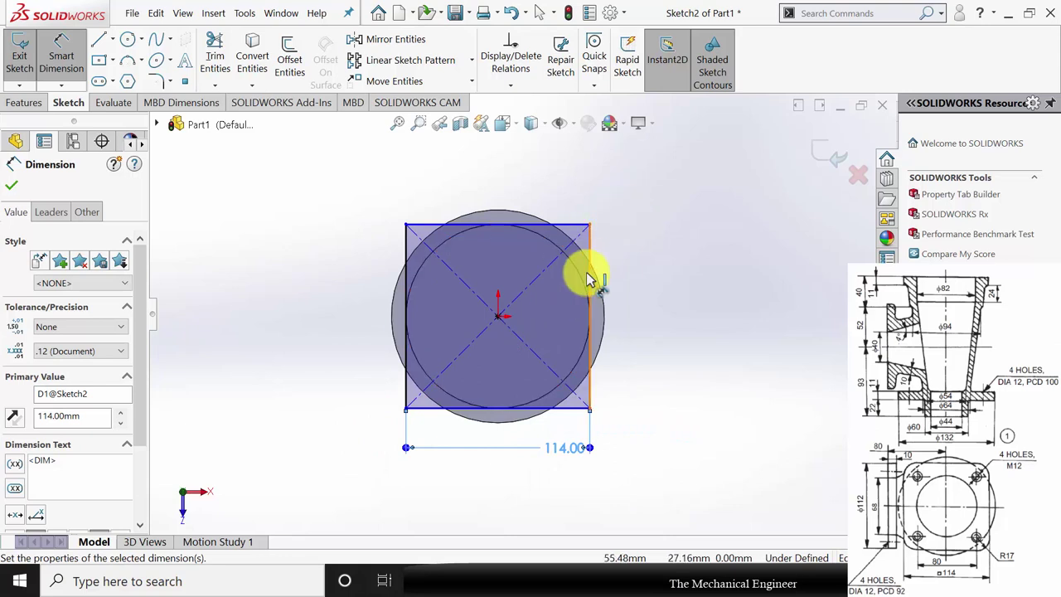
{"action": "left_click", "coordinate": [590, 280]}
{"action": "left_click", "coordinate": [661, 299]}
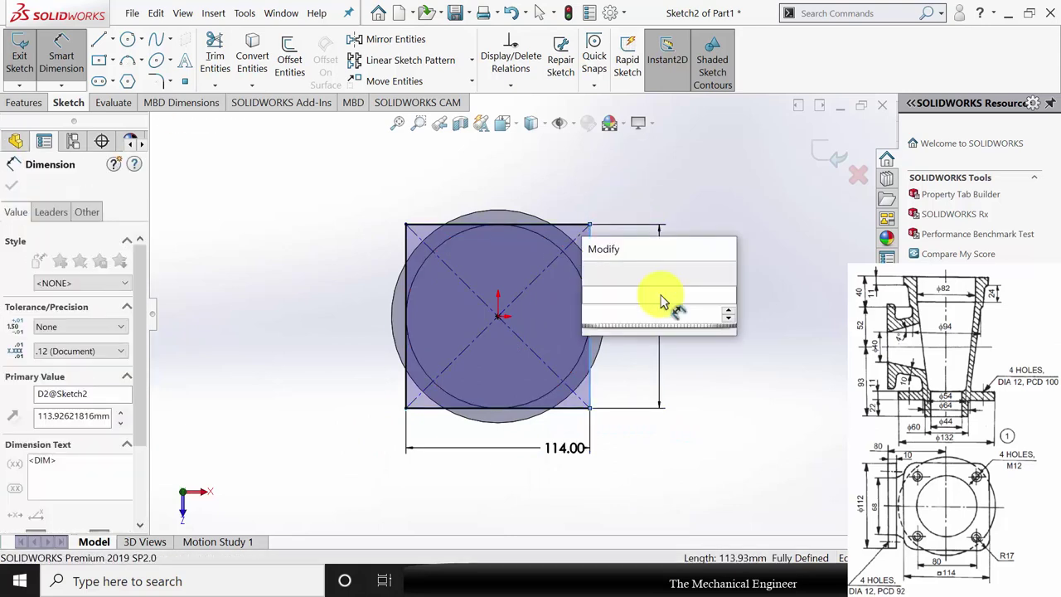
{"action": "type", "text": "114"}
{"action": "key", "text": "Return"}
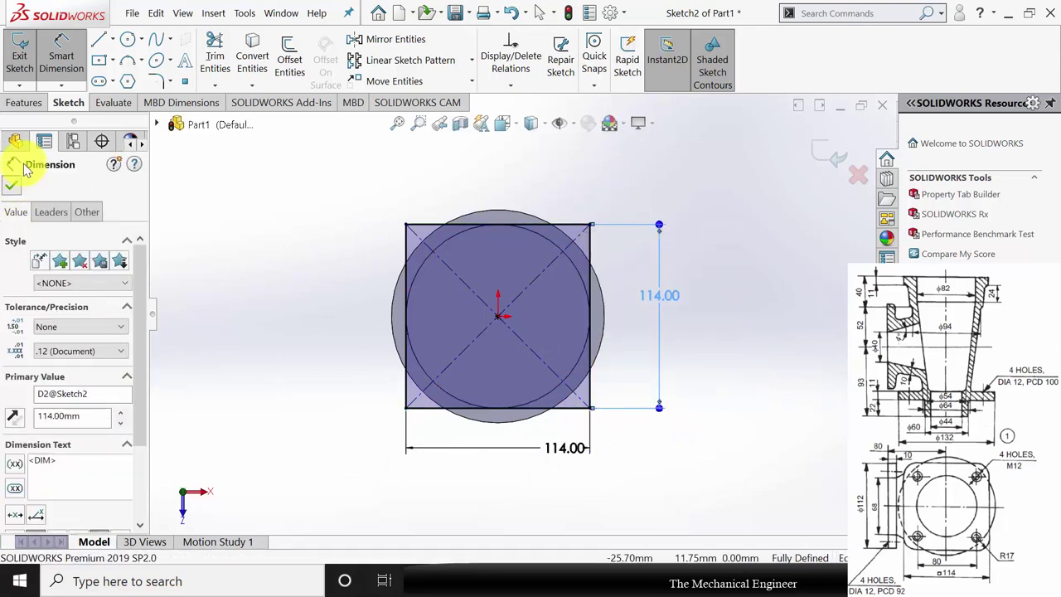
{"action": "key", "text": "Escape"}
Extrude the square down from the top face using Up To Surface, ending at the underside of the round upper flange.
{"action": "left_click", "coordinate": [26, 105]}
{"action": "left_click", "coordinate": [27, 60]}
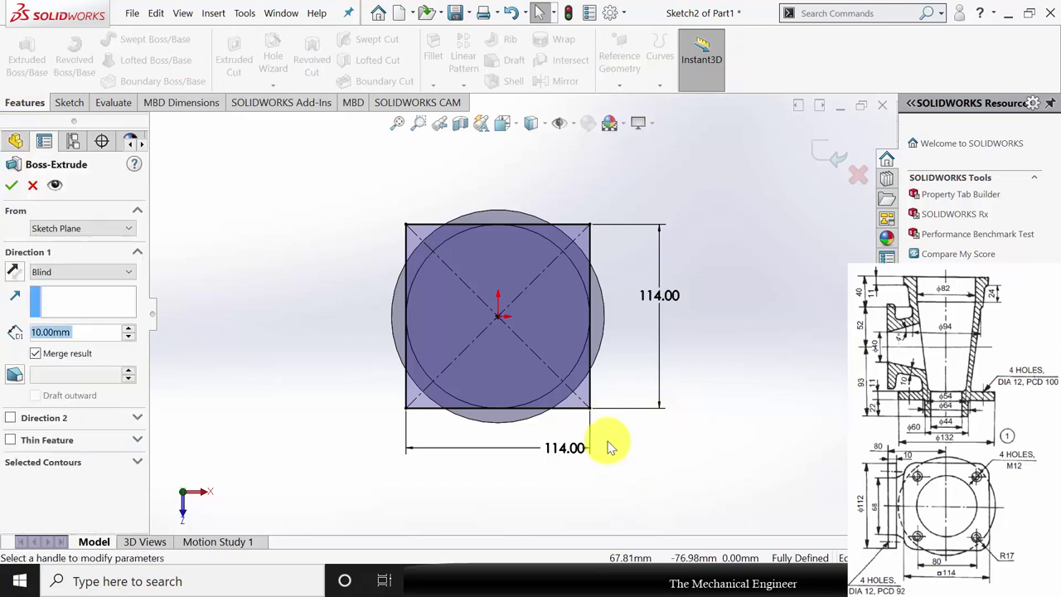
{"action": "left_click", "coordinate": [128, 272]}
{"action": "left_click", "coordinate": [100, 321]}
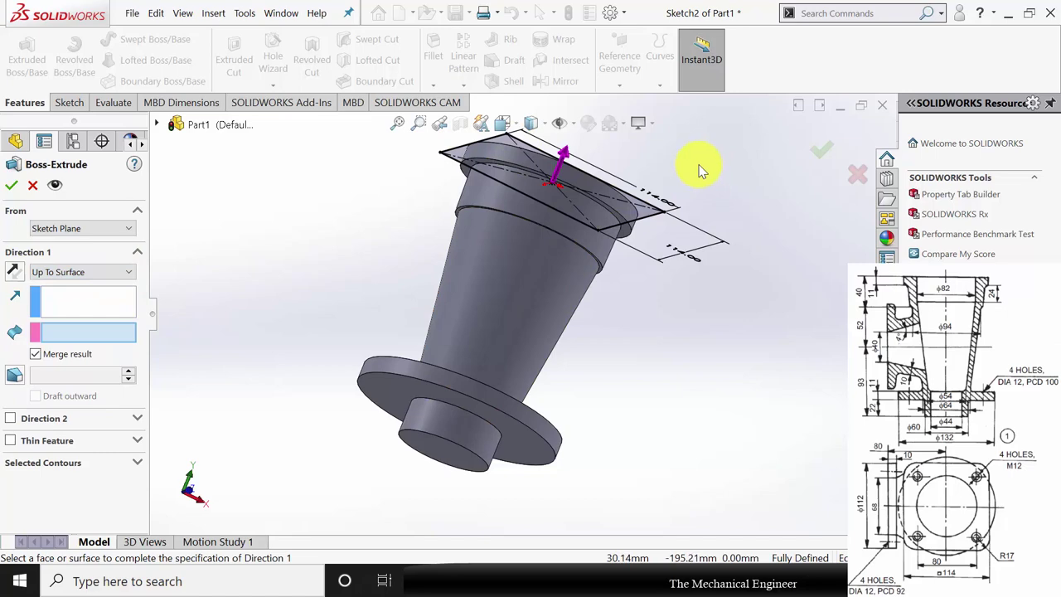
{"action": "scroll", "coordinate": [611, 301], "scroll_direction": "down", "scroll_amount": 5}
{"action": "left_click", "coordinate": [604, 309]}
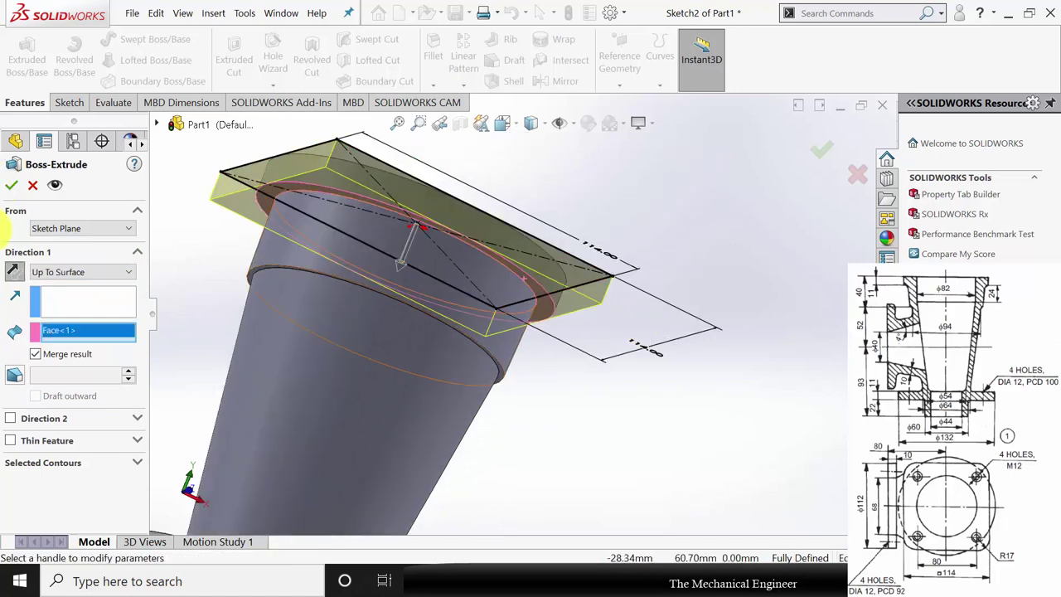
{"action": "left_click", "coordinate": [12, 184]}
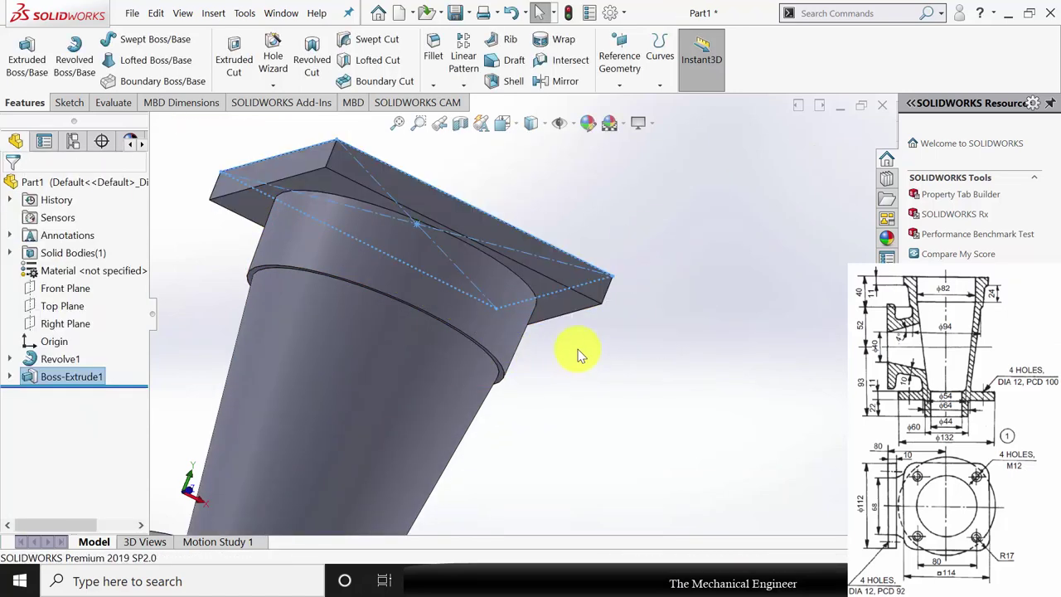
Sketch a side-branch half-profile on the Front Plane: base about 84 mm long from the body's axis, outer edge about 35 mm high, short flange top and sloped neck.
{"action": "scroll", "coordinate": [569, 350], "scroll_direction": "up", "scroll_amount": 5}
{"action": "middle_click_drag", "start_coordinate": [623, 339], "coordinate": [534, 381]}
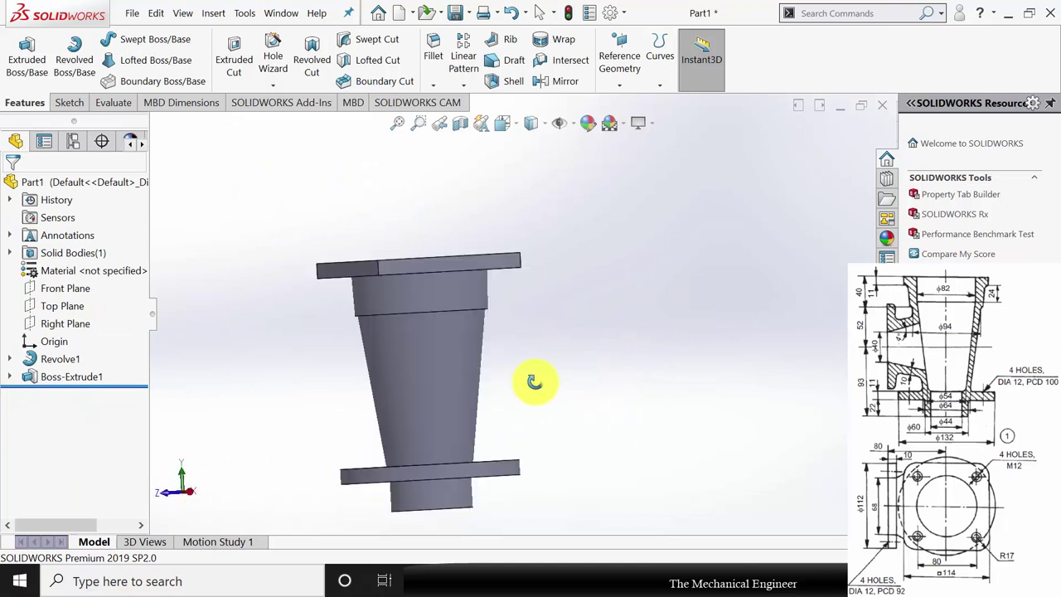
{"action": "left_click", "coordinate": [51, 291]}
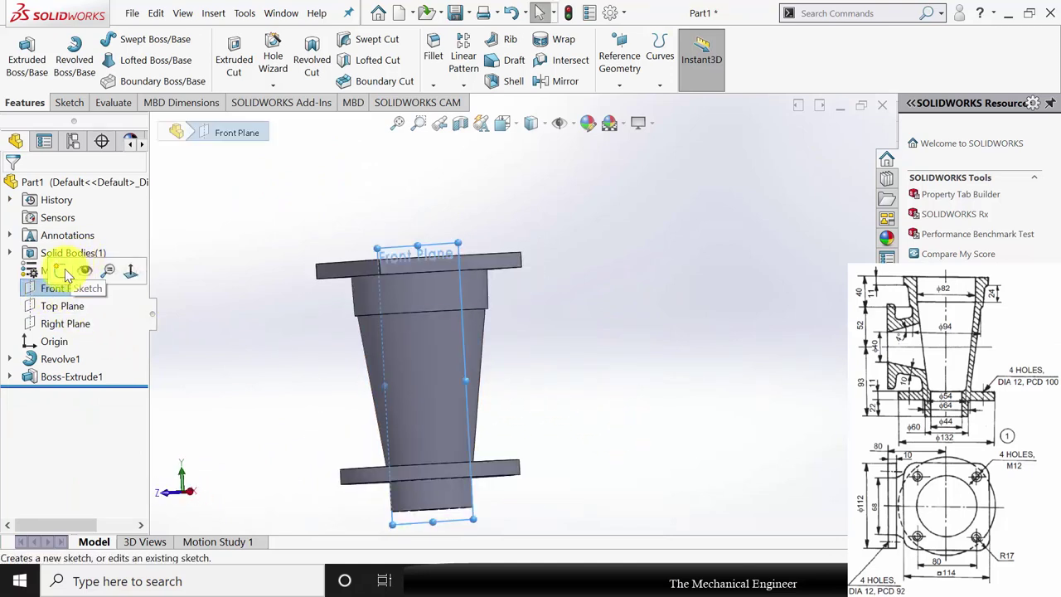
{"action": "left_click", "coordinate": [29, 265]}
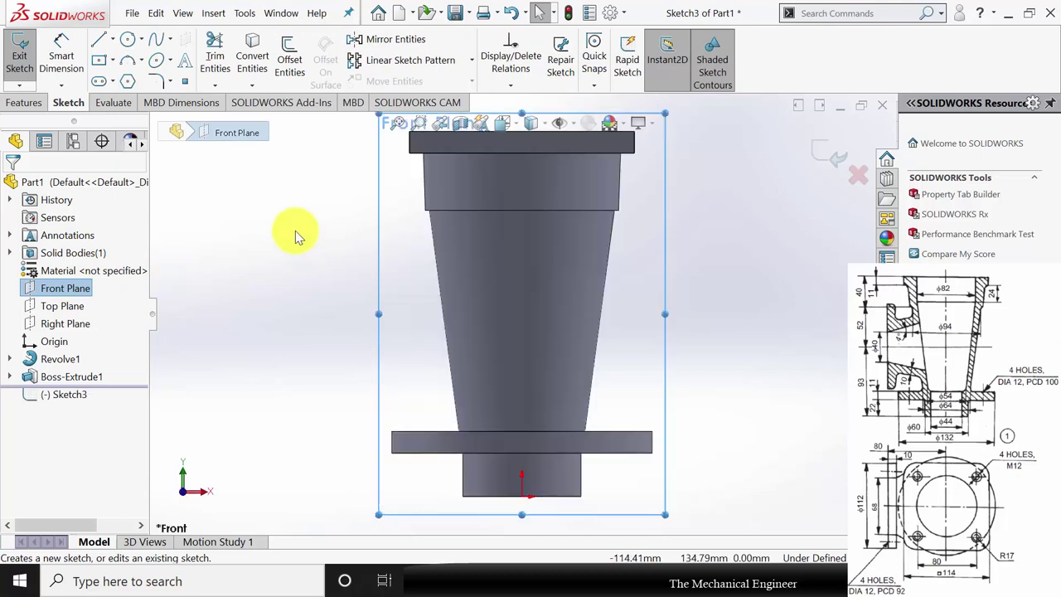
{"action": "left_click", "coordinate": [97, 41]}
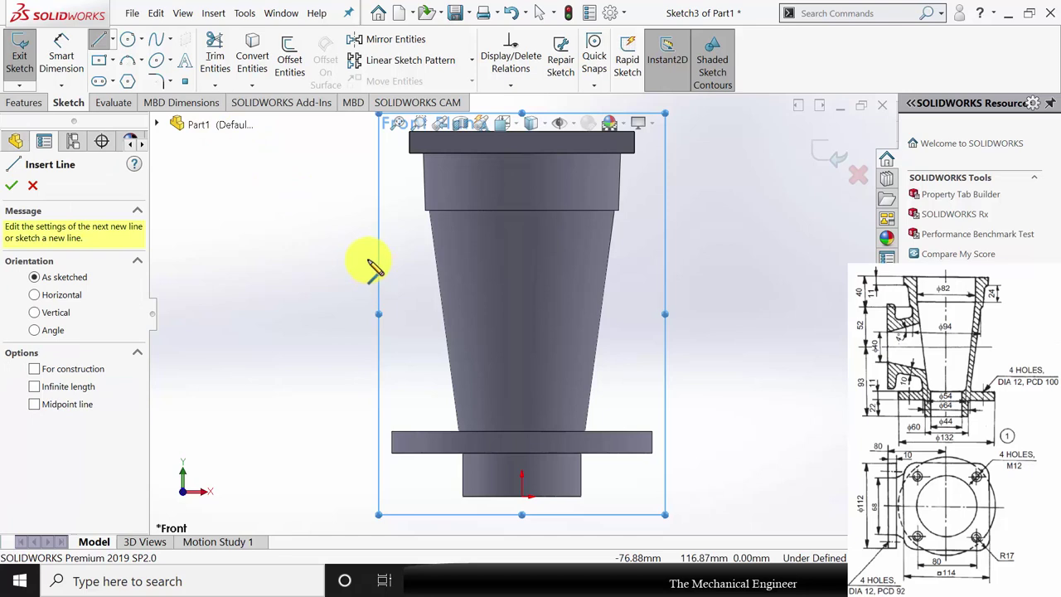
{"action": "left_click", "coordinate": [356, 239]}
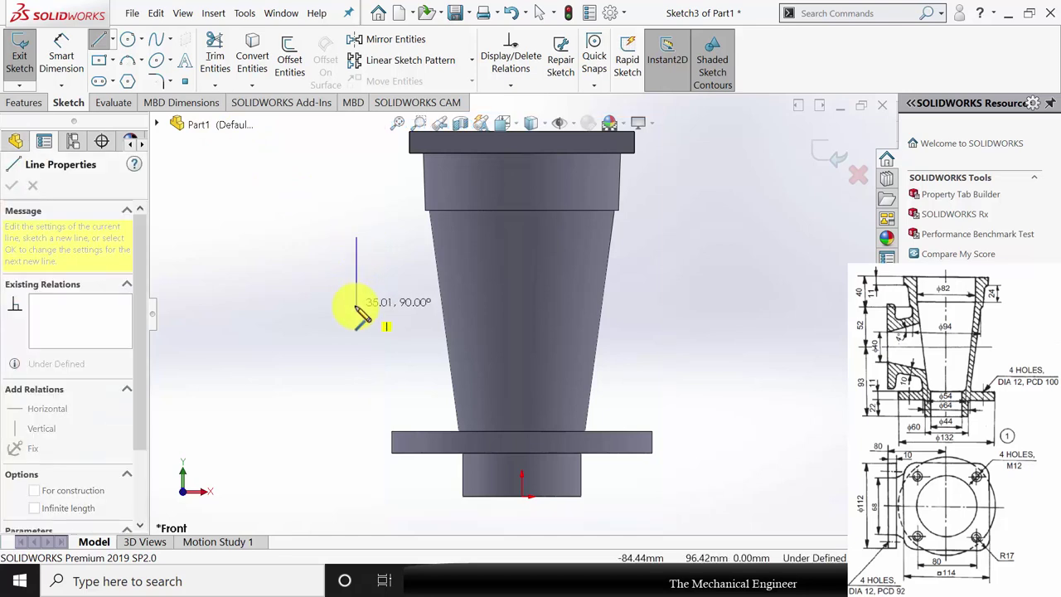
{"action": "left_click", "coordinate": [356, 306]}
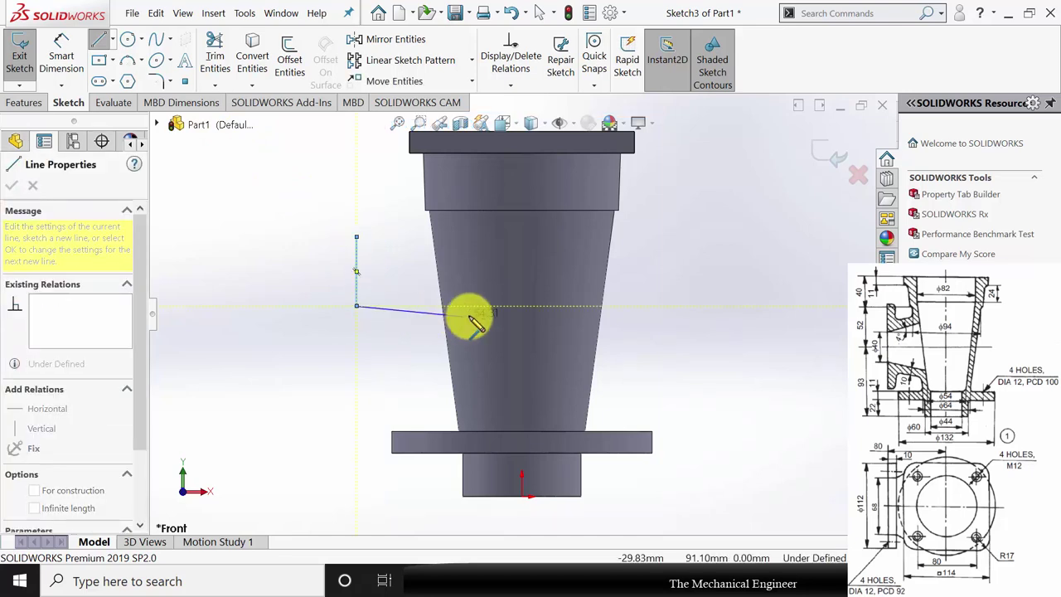
{"action": "left_click", "coordinate": [522, 306]}
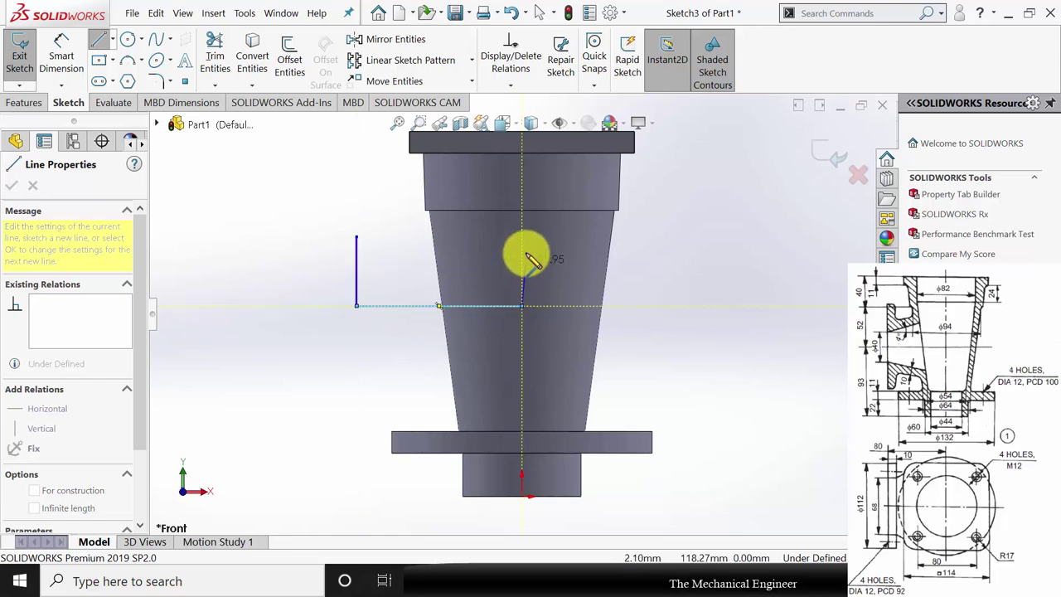
{"action": "left_click", "coordinate": [522, 238]}
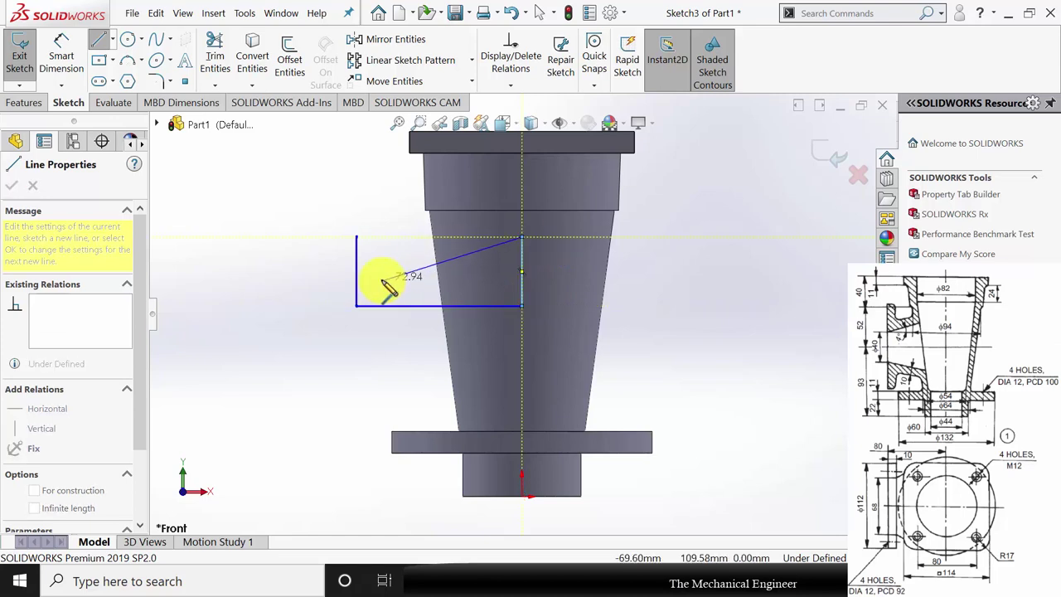
{"action": "left_click", "coordinate": [379, 237]}
{"action": "left_click", "coordinate": [356, 237]}
{"action": "key", "text": "Escape"}
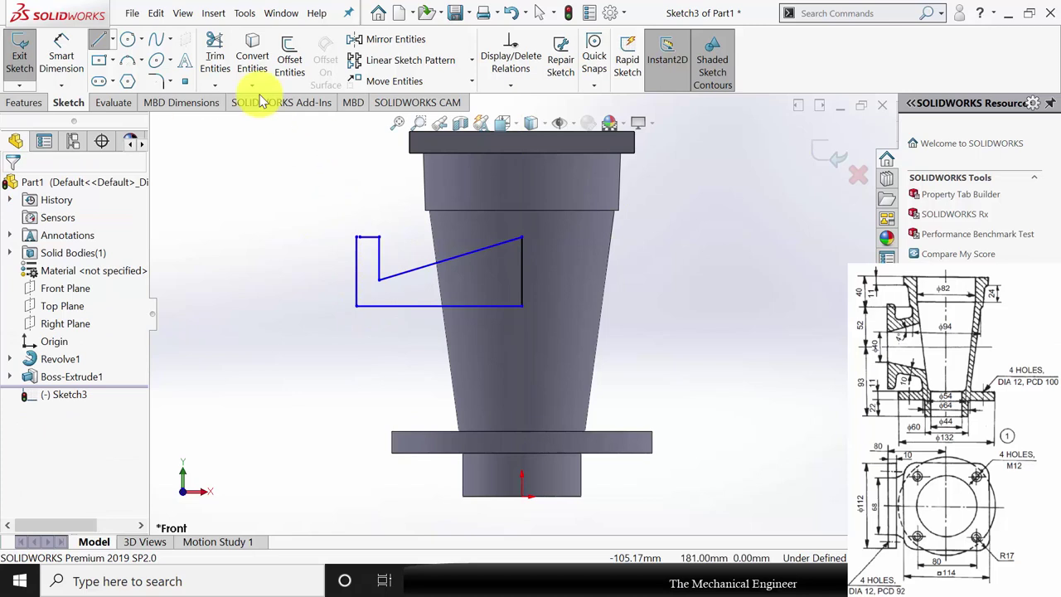
Dimension the vertical distance from the body's bottom edge to the branch profile's base line as 93 mm.
{"action": "left_click", "coordinate": [58, 45]}
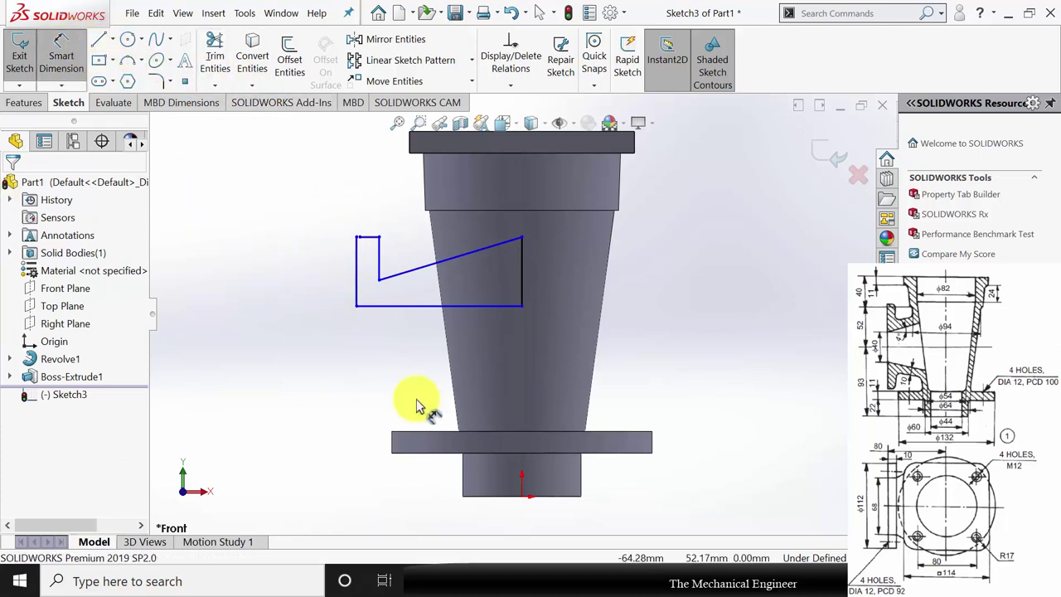
{"action": "left_click", "coordinate": [468, 497]}
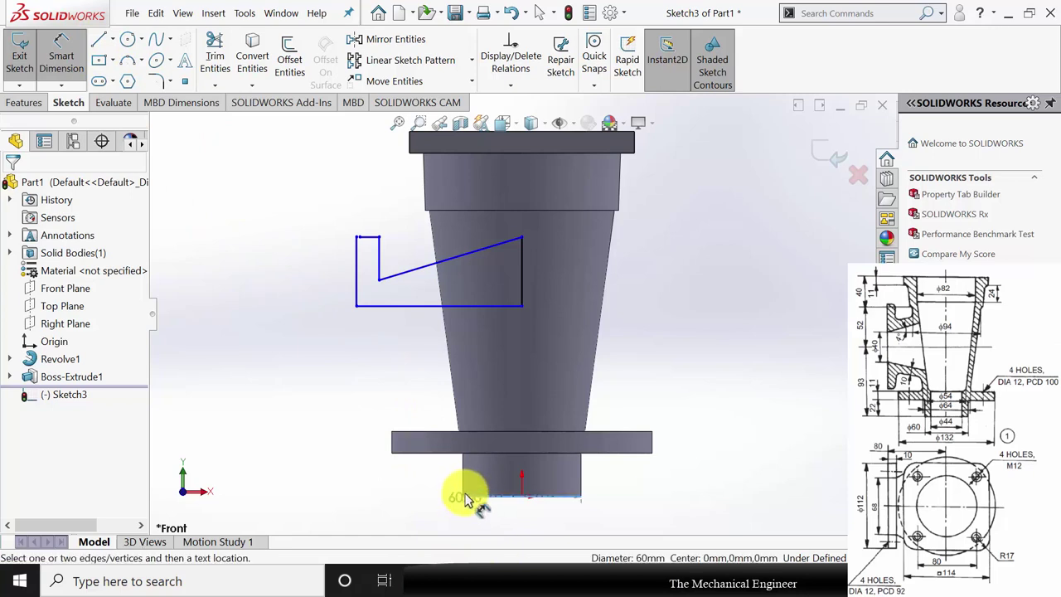
{"action": "left_click", "coordinate": [407, 306]}
{"action": "left_click", "coordinate": [286, 336]}
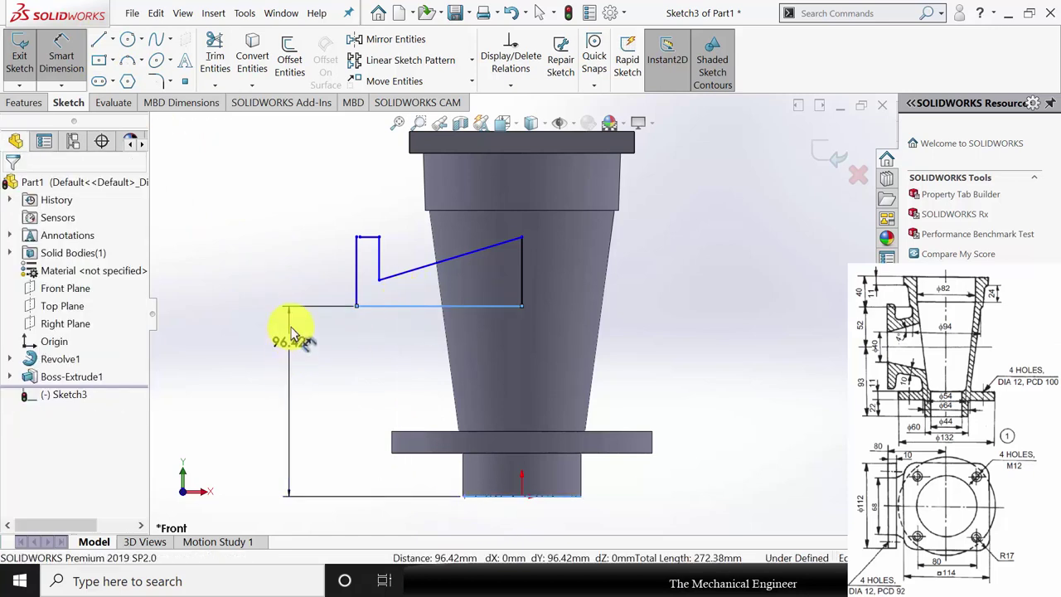
{"action": "type", "text": "93"}
{"action": "key", "text": "Return"}
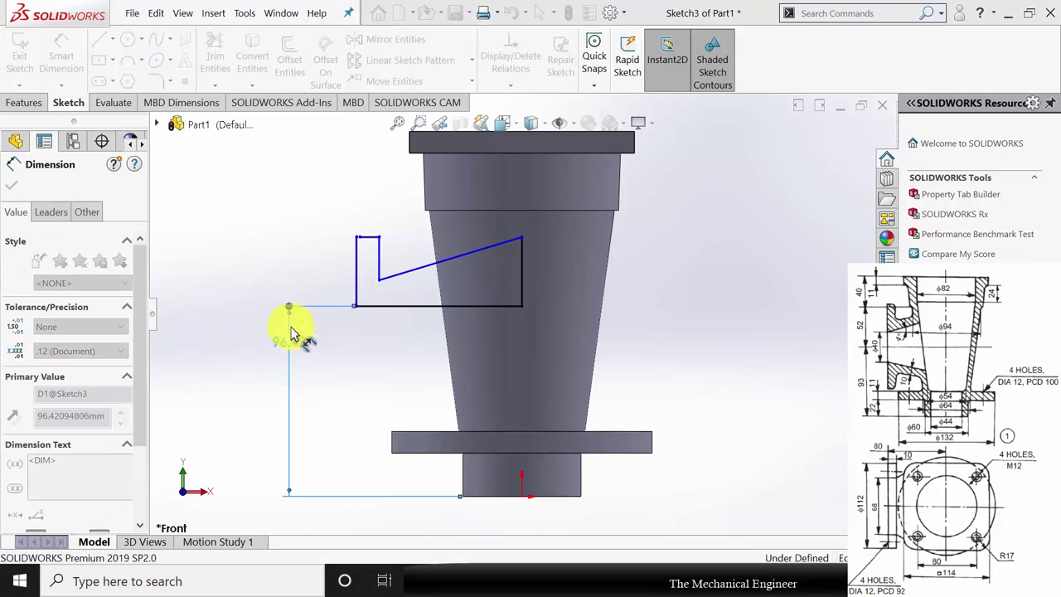
Merge the two loose endpoints at the branch flange's outer upper corner to close the profile.
{"action": "scroll", "coordinate": [359, 294], "scroll_direction": "down", "scroll_amount": 1}
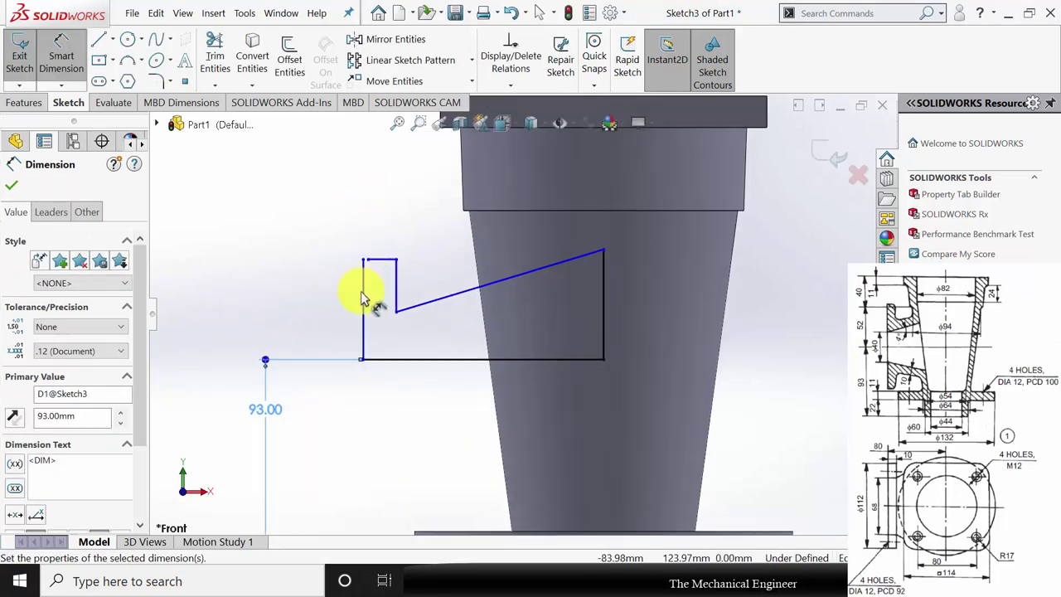
{"action": "scroll", "coordinate": [437, 313], "scroll_direction": "down", "scroll_amount": 2}
{"action": "key", "text": "Escape"}
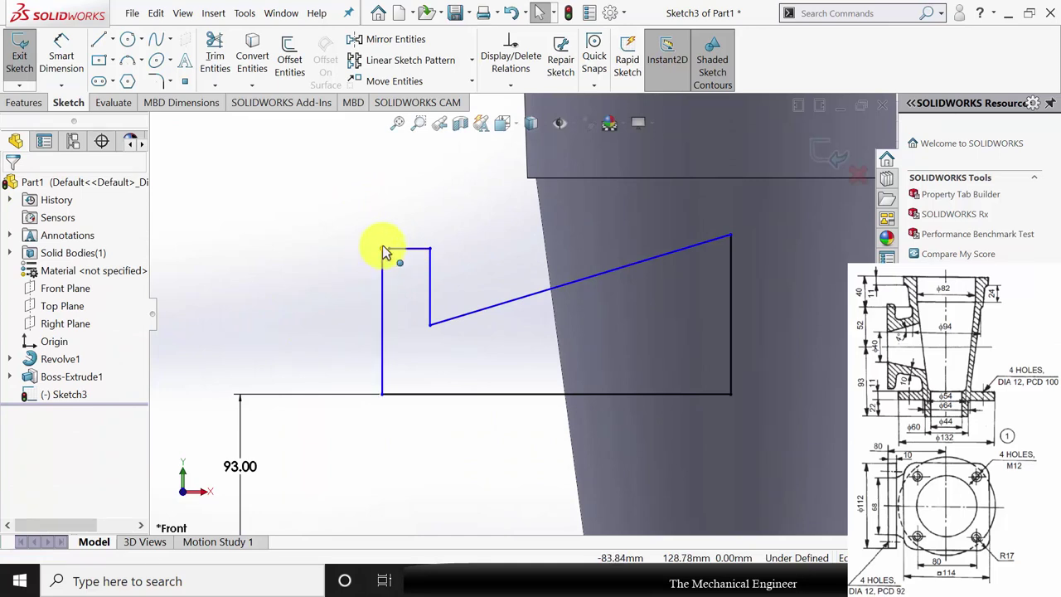
{"action": "left_click", "coordinate": [384, 250]}
{"action": "left_click", "coordinate": [392, 251], "text": "ctrl"}
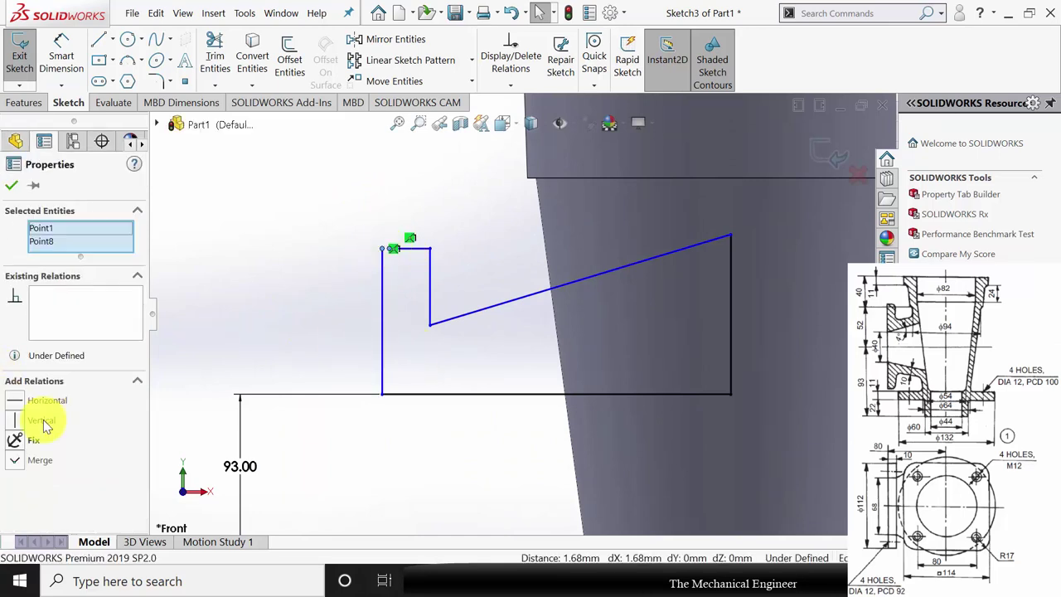
{"action": "left_click", "coordinate": [20, 463]}
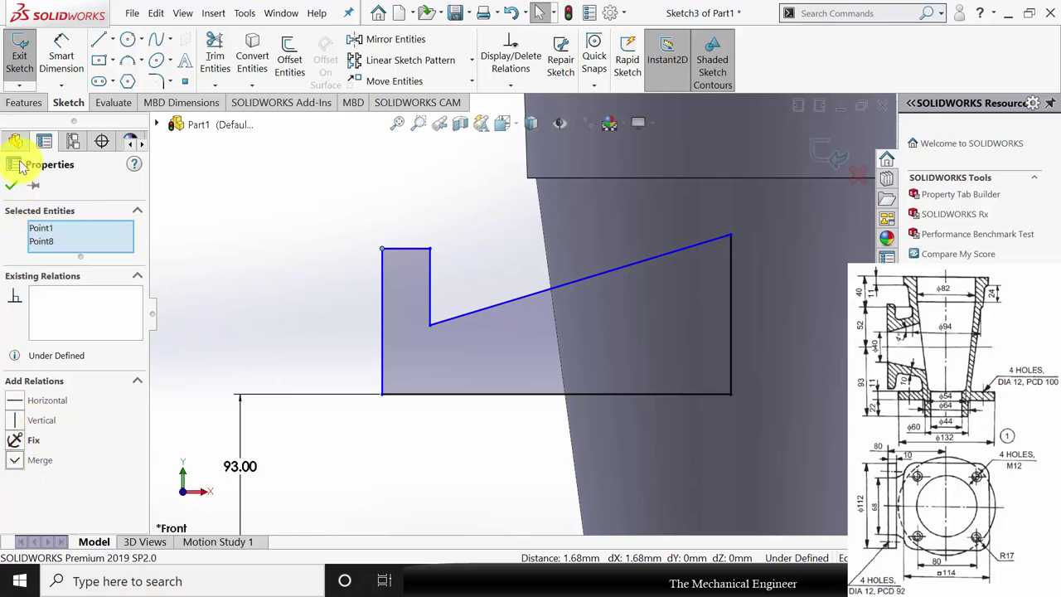
{"action": "left_click", "coordinate": [14, 188]}
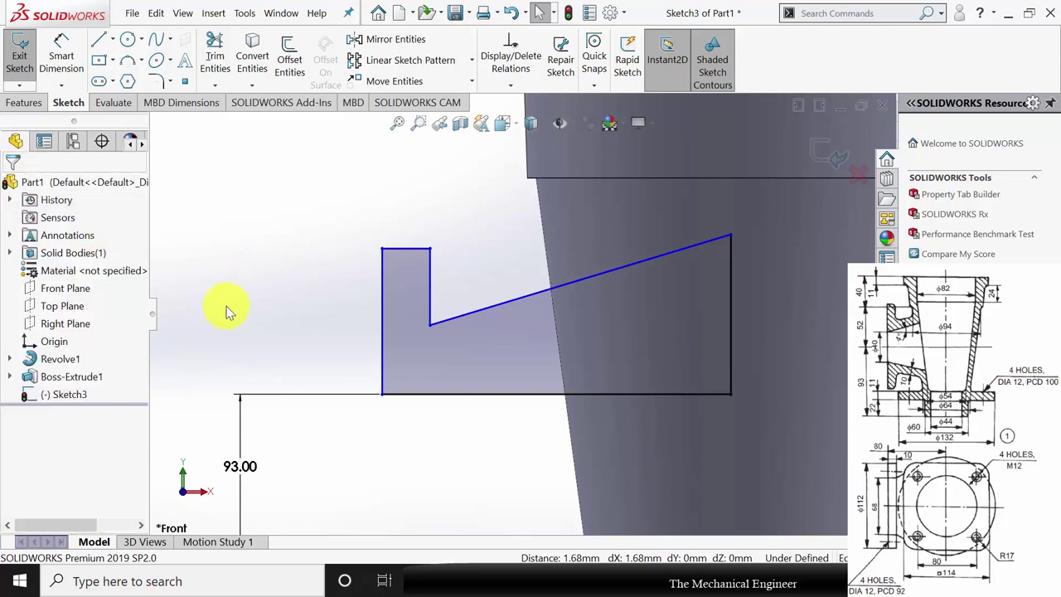
Dimension the angle between the branch neck's sloped line and the horizontal base line as 4°.
{"action": "left_click", "coordinate": [62, 65]}
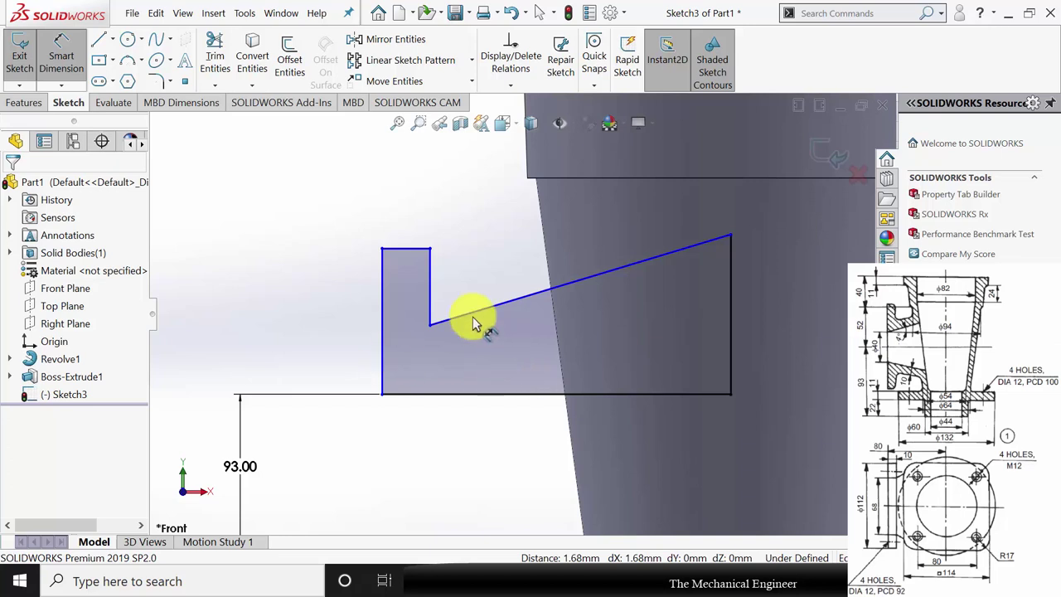
{"action": "left_click", "coordinate": [458, 400]}
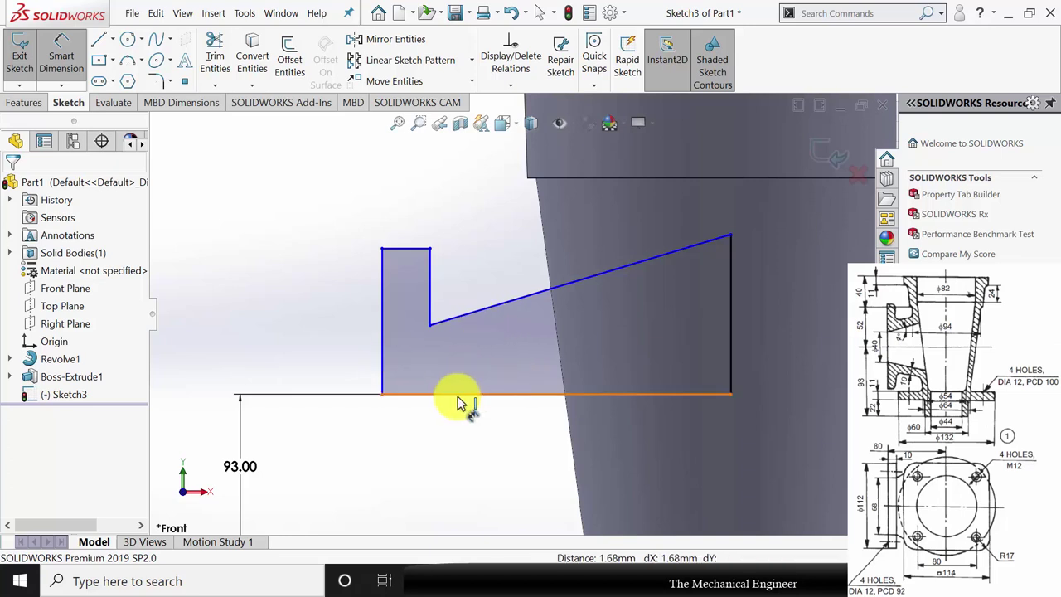
{"action": "left_click", "coordinate": [469, 312]}
{"action": "left_click", "coordinate": [503, 365]}
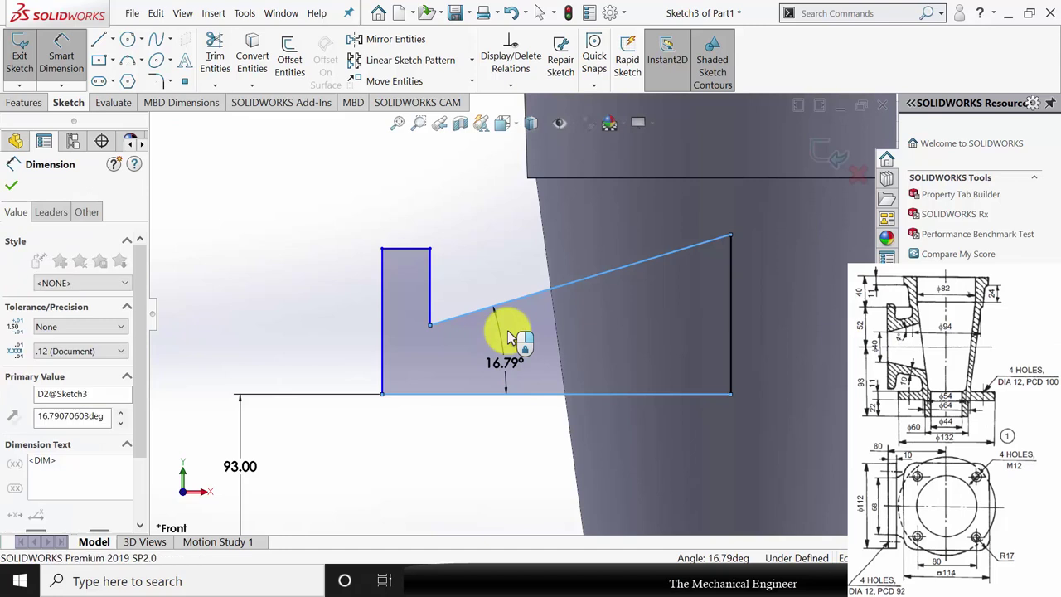
{"action": "type", "text": "4"}
{"action": "key", "text": "Return"}
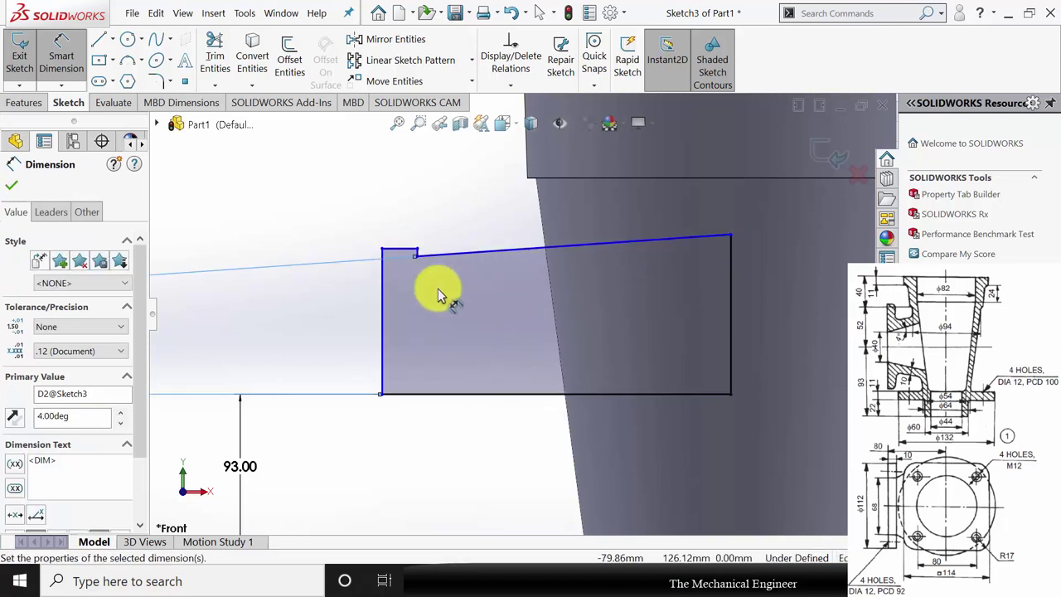
Dimension the vertical distance from the corner where the neck meets the flange to the base line as 34 mm.
{"action": "scroll", "coordinate": [418, 325], "scroll_direction": "up", "scroll_amount": 2}
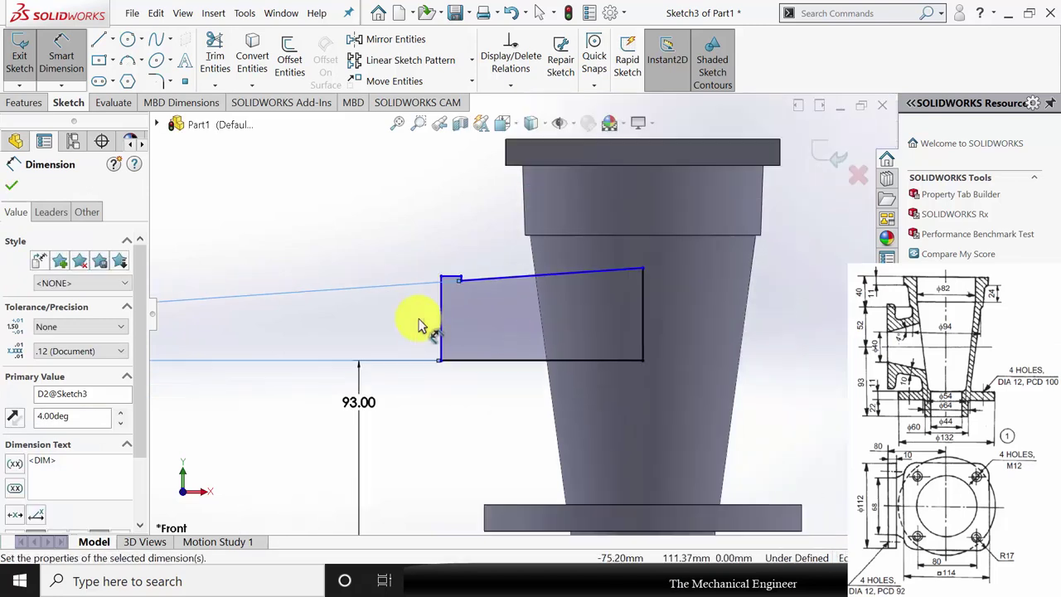
{"action": "left_click", "coordinate": [462, 281]}
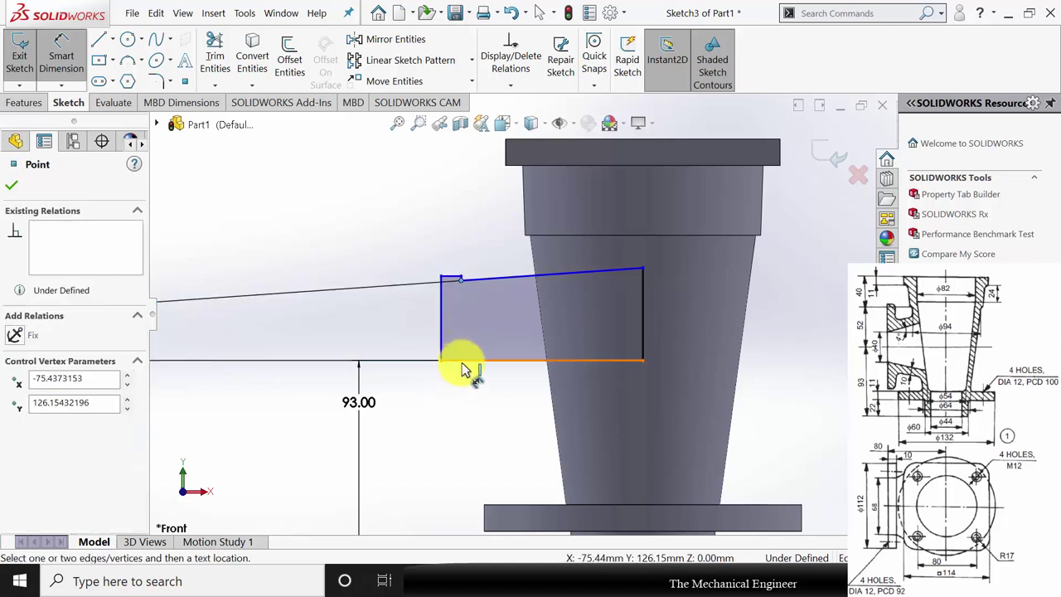
{"action": "left_click", "coordinate": [437, 344]}
{"action": "left_click", "coordinate": [378, 320]}
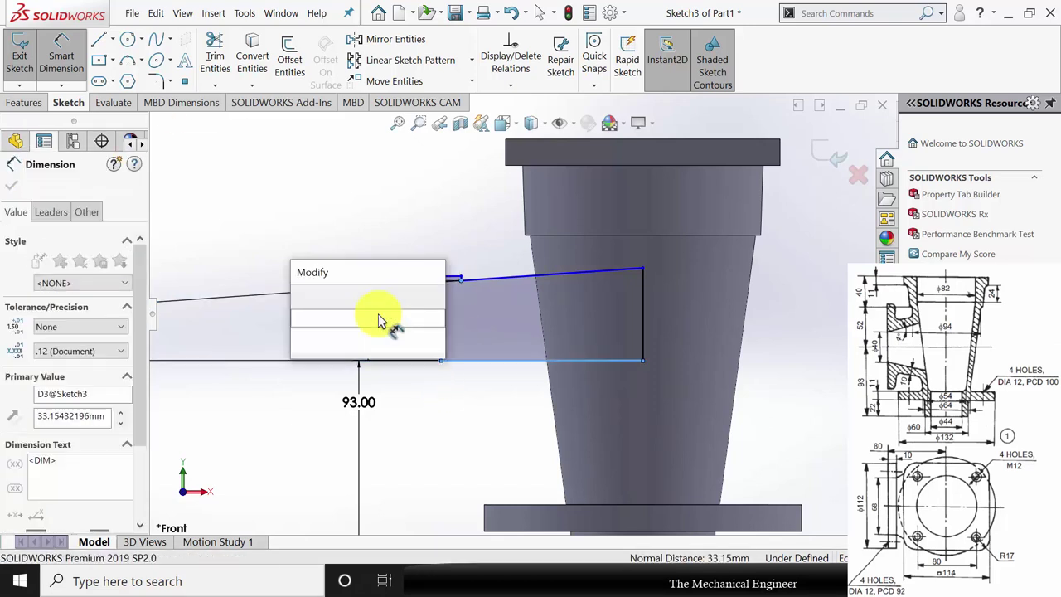
{"action": "type", "text": "62"}
{"action": "type", "text": "/2"}
{"action": "key", "text": "Return"}
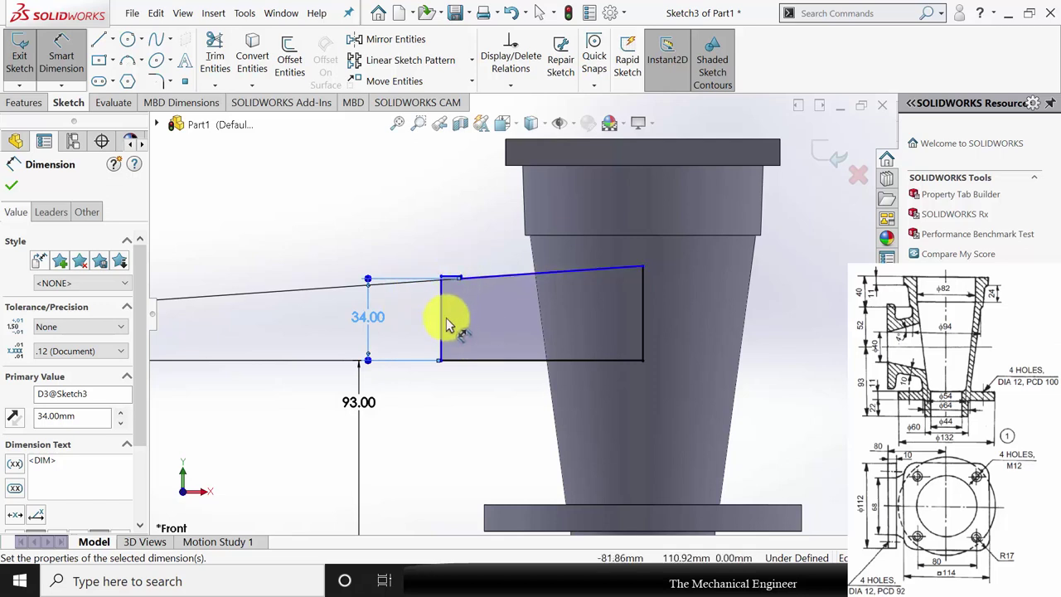
Dimension the height of the branch flange's outer vertical edge as 112/2 (56 mm).
{"action": "scroll", "coordinate": [446, 333], "scroll_direction": "down", "scroll_amount": 2}
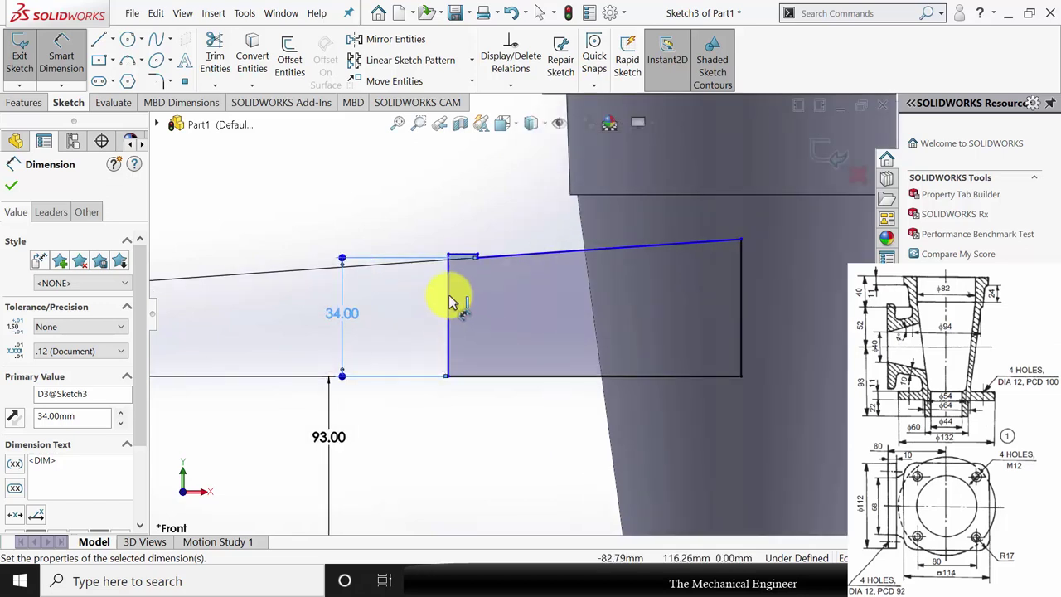
{"action": "left_click", "coordinate": [446, 302]}
{"action": "left_click", "coordinate": [279, 307]}
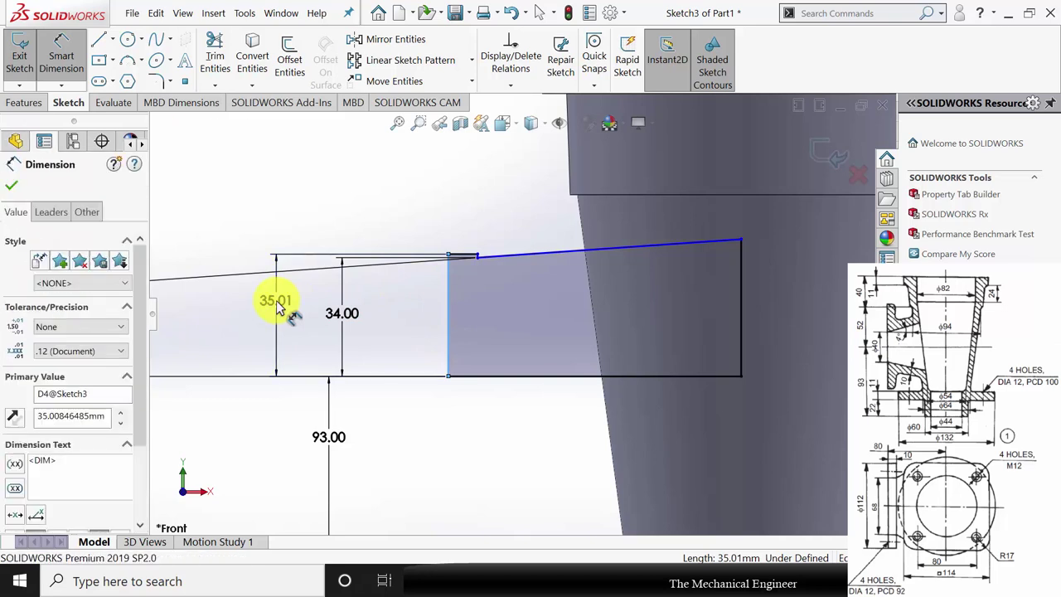
{"action": "type", "text": "112/2"}
{"action": "key", "text": "Return"}
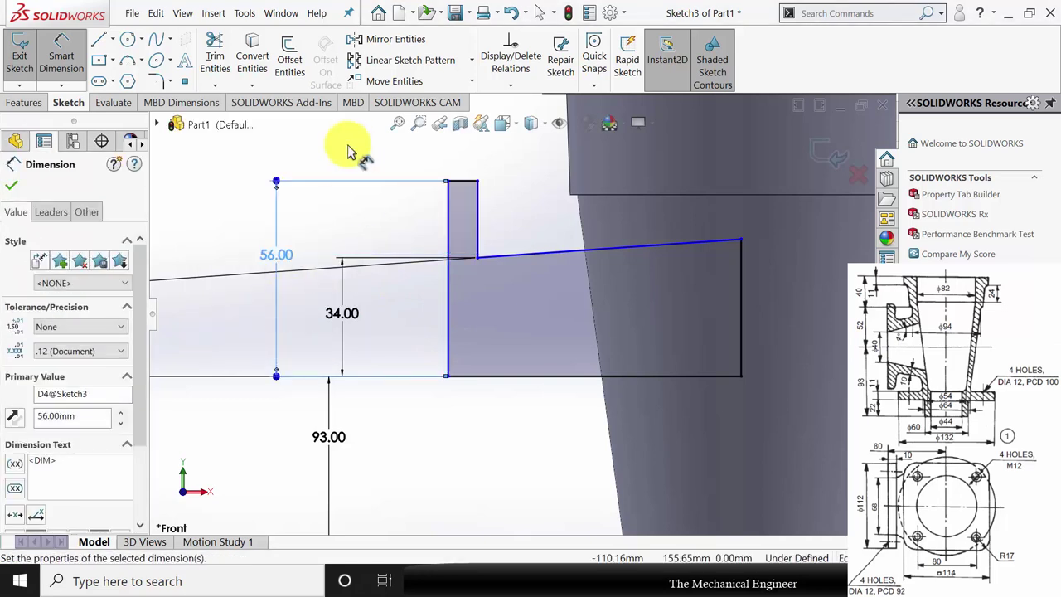
Dimension the branch flange's short top line as 10 mm for the flange thickness.
{"action": "left_click", "coordinate": [464, 184]}
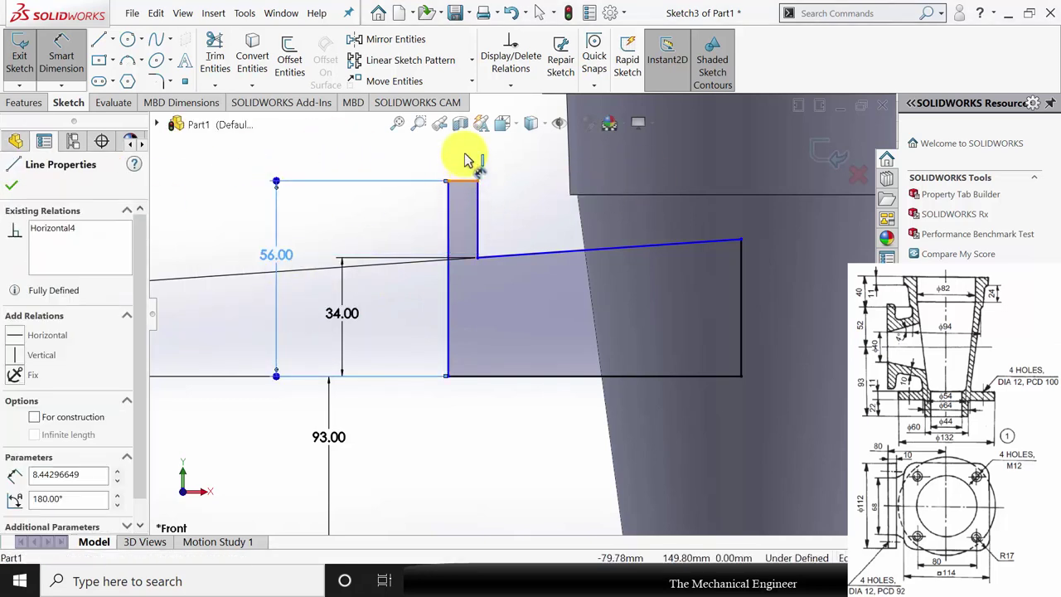
{"action": "left_click", "coordinate": [475, 128]}
{"action": "type", "text": "10"}
{"action": "key", "text": "Return"}
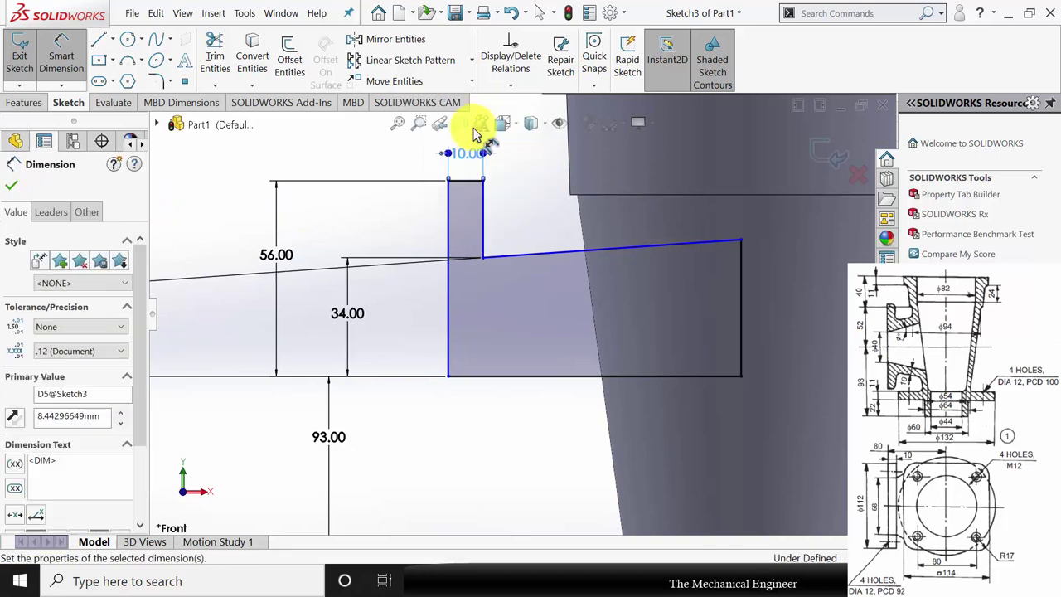
{"action": "left_click", "coordinate": [587, 270]}
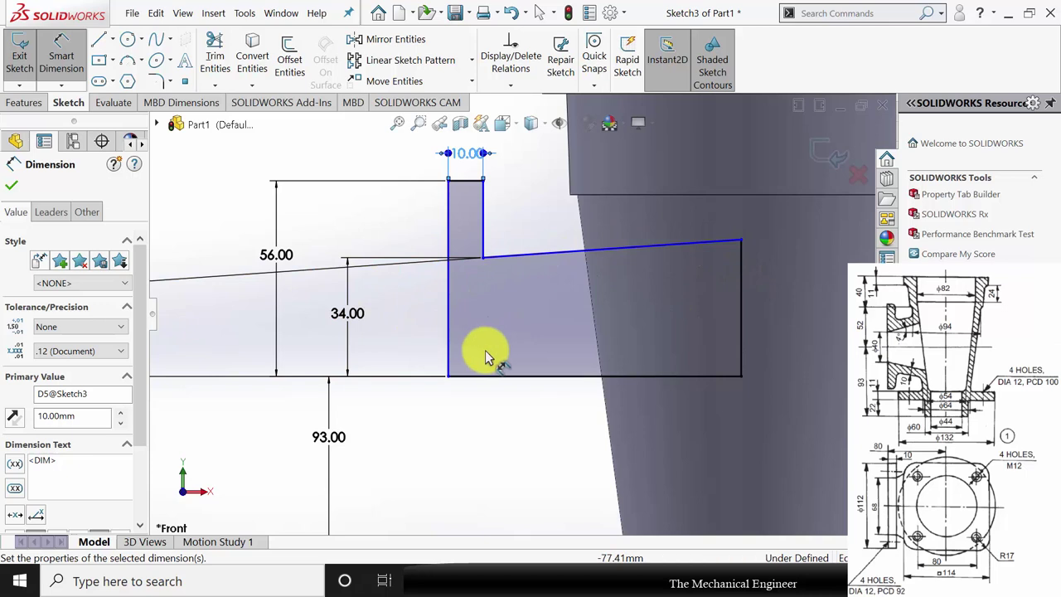
Dimension the horizontal distance from the origin to the branch flange's outer edge as 80 mm.
{"action": "scroll", "coordinate": [493, 379], "scroll_direction": "up", "scroll_amount": 3}
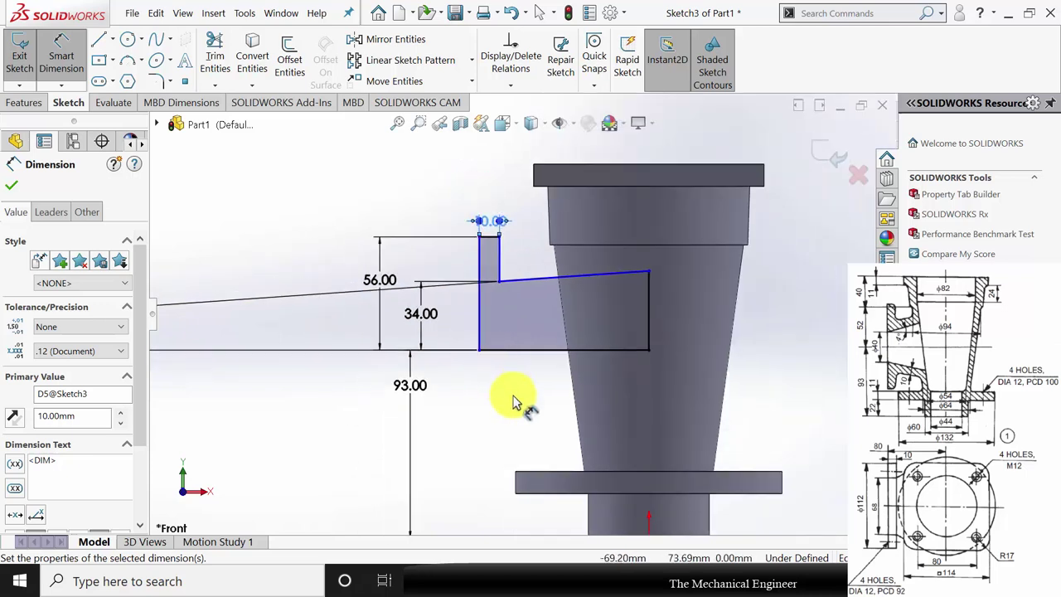
{"action": "scroll", "coordinate": [521, 403], "scroll_direction": "up", "scroll_amount": 2}
{"action": "left_click", "coordinate": [610, 471]}
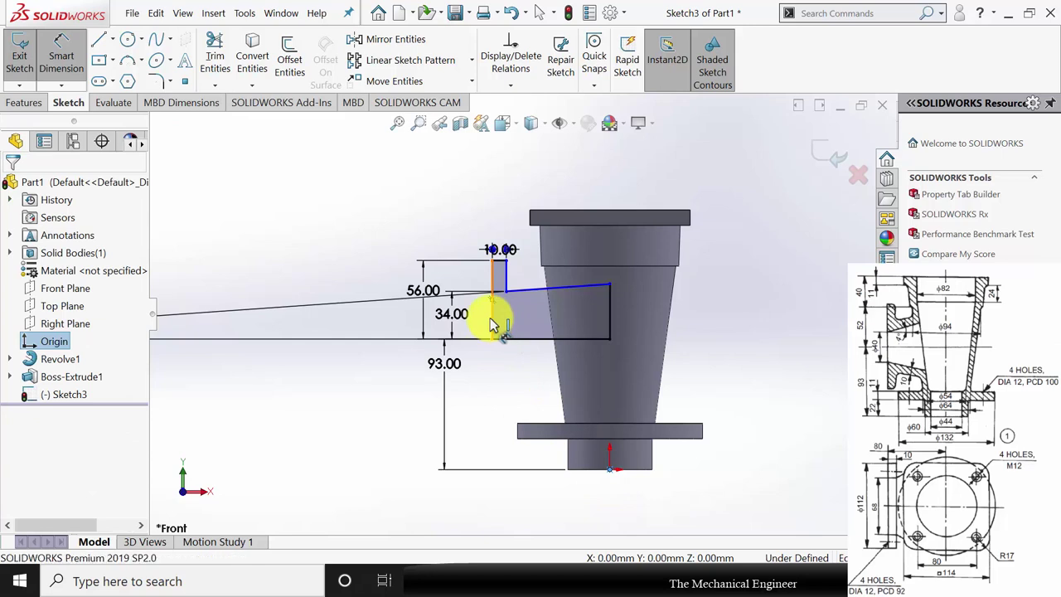
{"action": "left_click", "coordinate": [492, 323]}
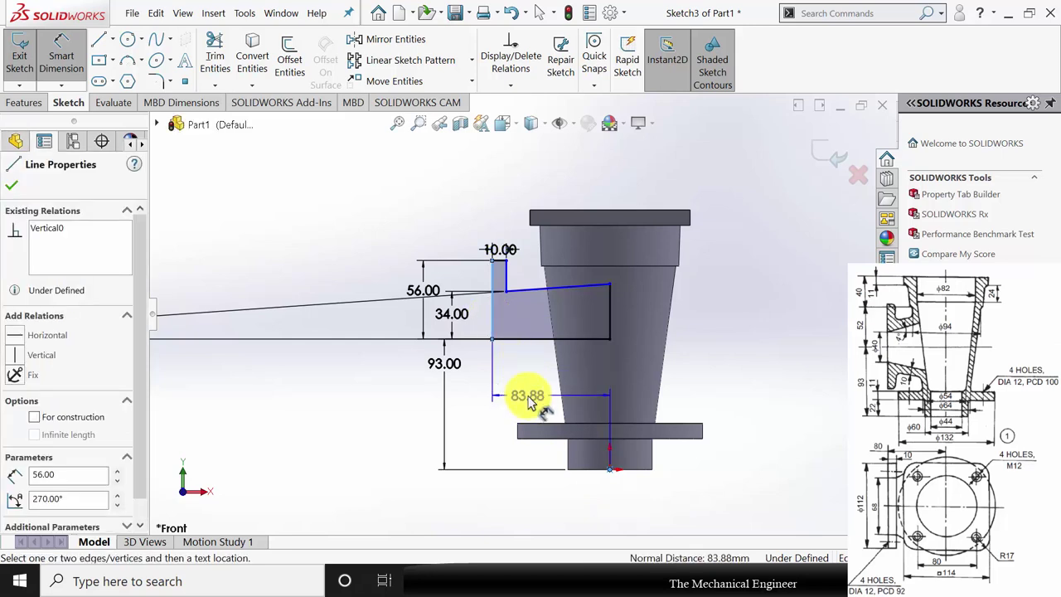
{"action": "left_click", "coordinate": [529, 401]}
{"action": "key", "text": "Return"}
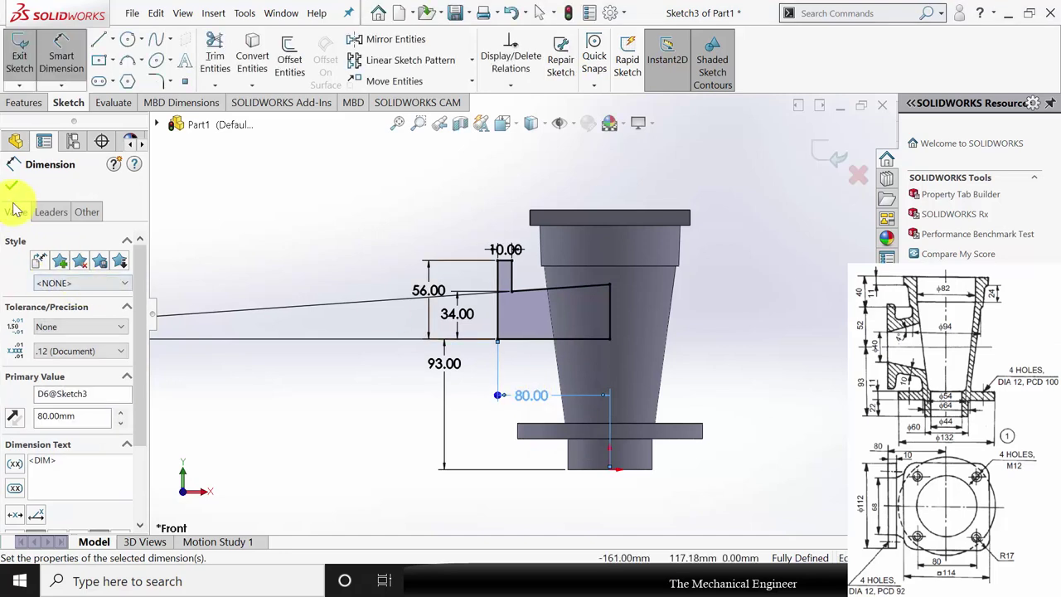
{"action": "left_click", "coordinate": [13, 189]}
Revolve the branch profile 360° about its horizontal base line, merging the result with the main body.
{"action": "left_click", "coordinate": [25, 103]}
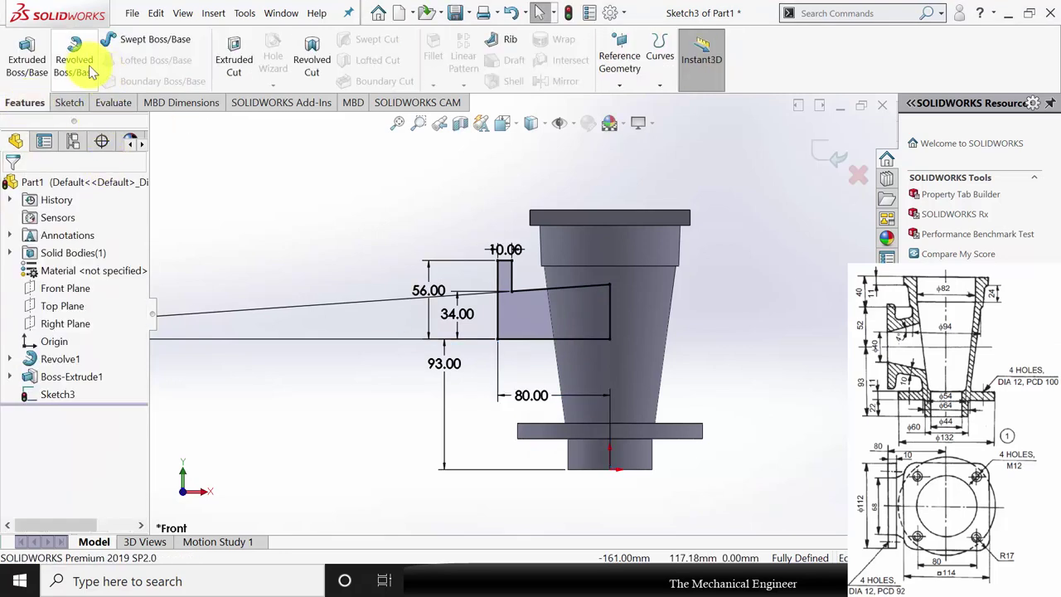
{"action": "left_click", "coordinate": [543, 338]}
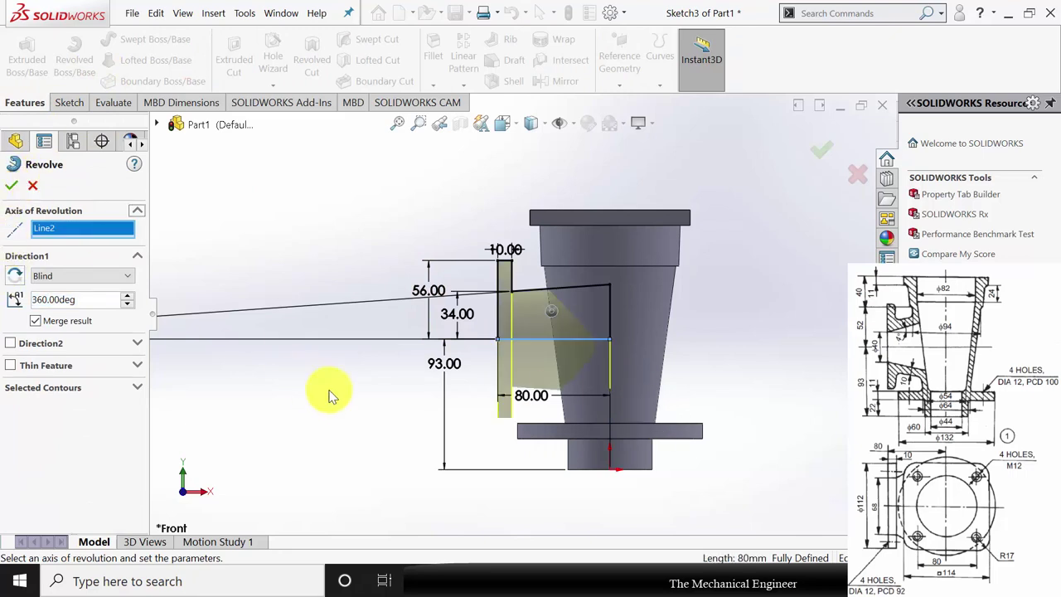
{"action": "left_click", "coordinate": [13, 186]}
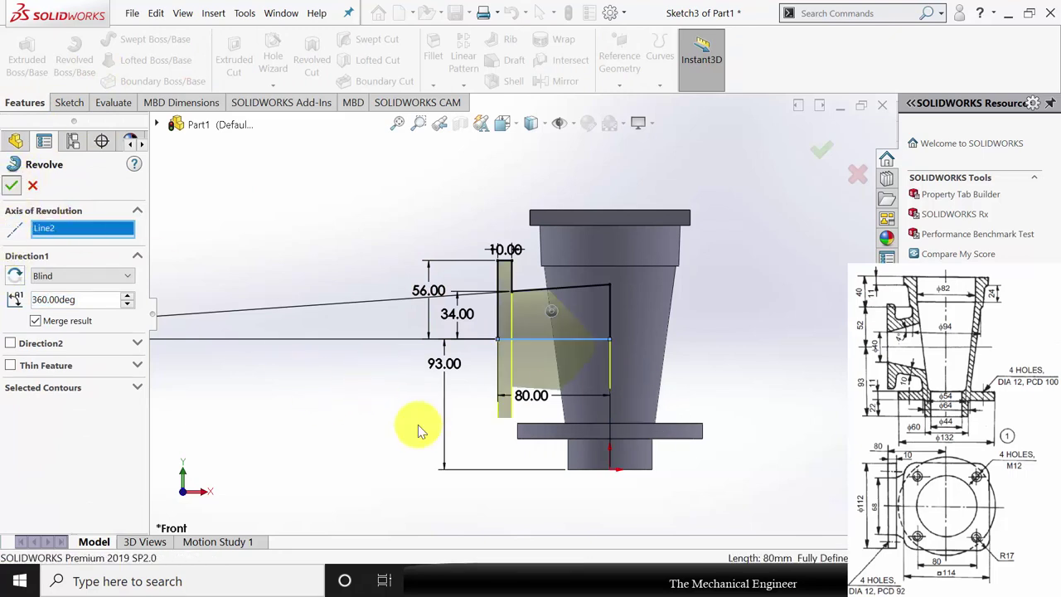
{"action": "middle_click_drag", "start_coordinate": [396, 362], "coordinate": [431, 404]}
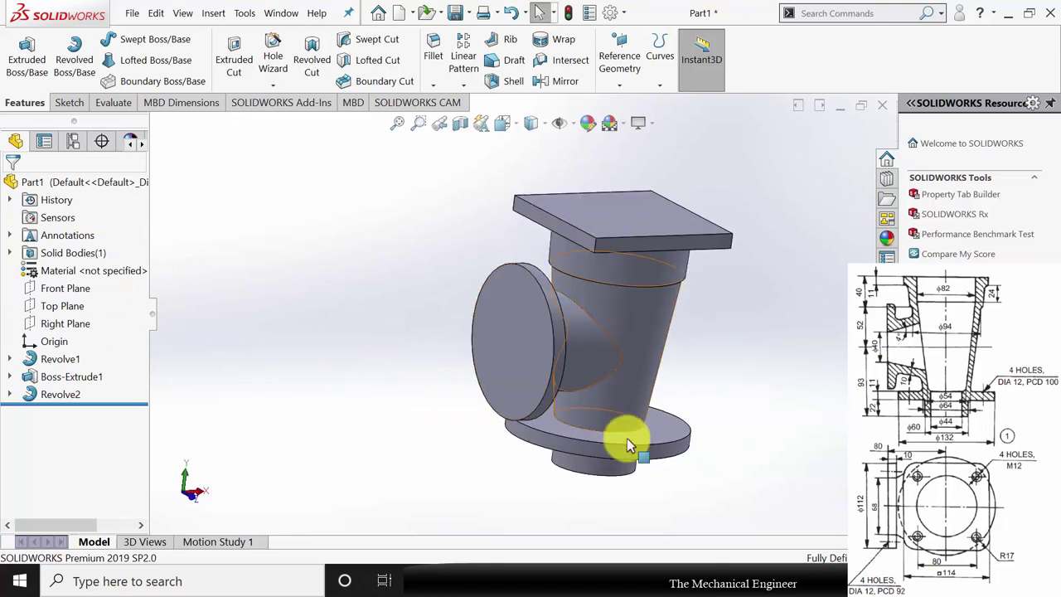
Sketch a closed bore half-profile on the Front Plane from the origin to the top face: straight upper wall, tapered wall, inward step, bottom line about 8 mm.
{"action": "left_click", "coordinate": [76, 290]}
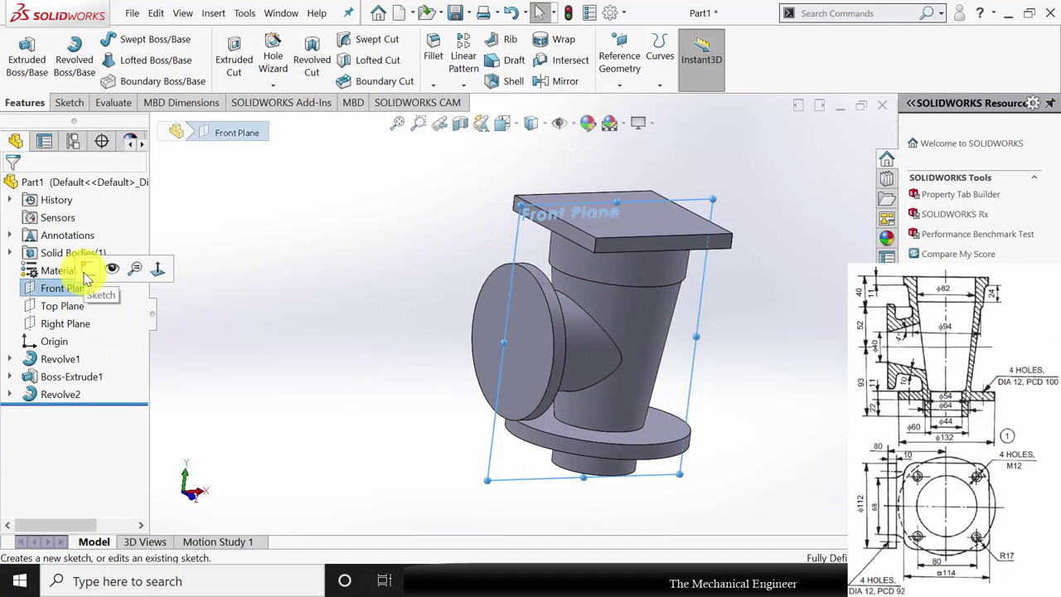
{"action": "left_click", "coordinate": [86, 279]}
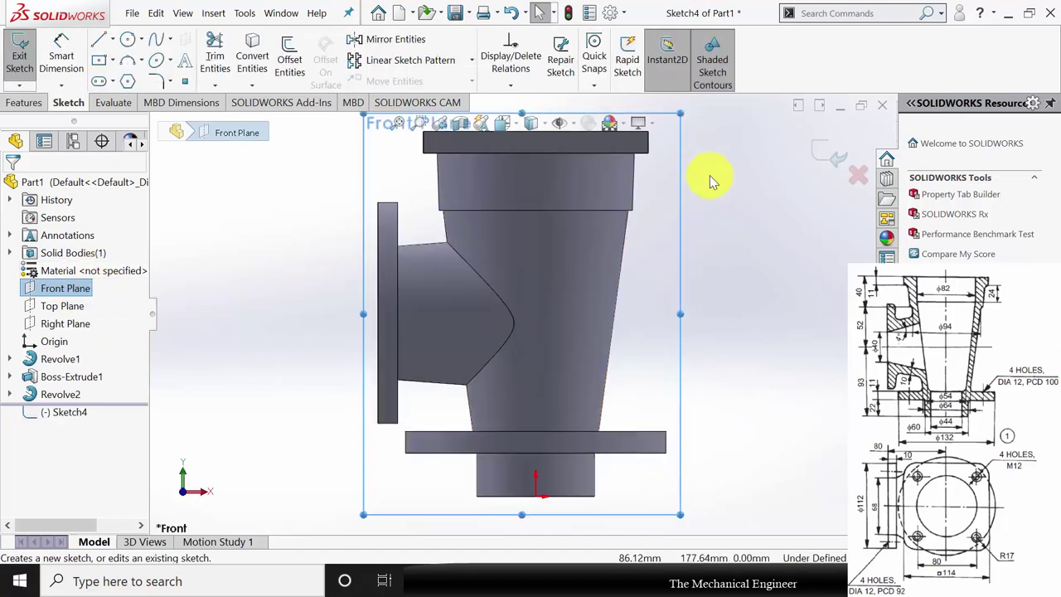
{"action": "key", "text": "l"}
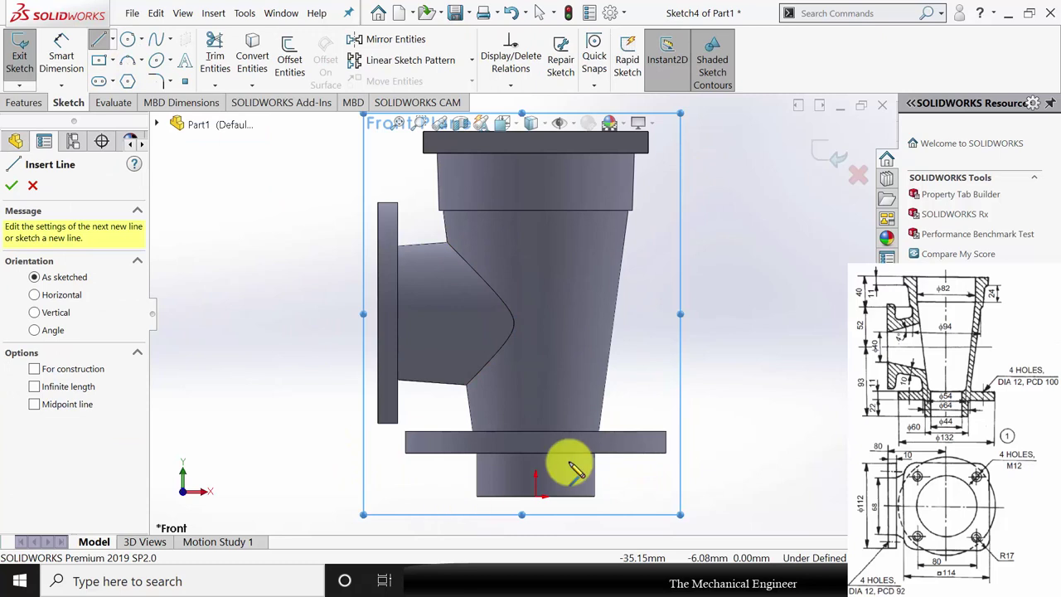
{"action": "left_click", "coordinate": [537, 496]}
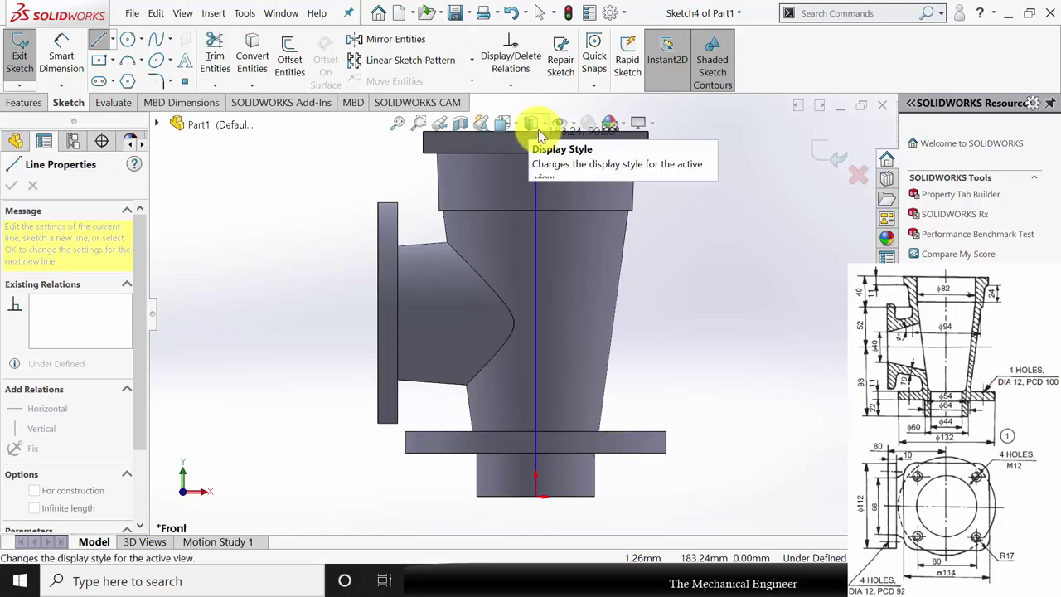
{"action": "scroll", "coordinate": [541, 153], "scroll_direction": "up", "scroll_amount": 2}
{"action": "left_click", "coordinate": [532, 164]}
{"action": "left_click", "coordinate": [576, 164]}
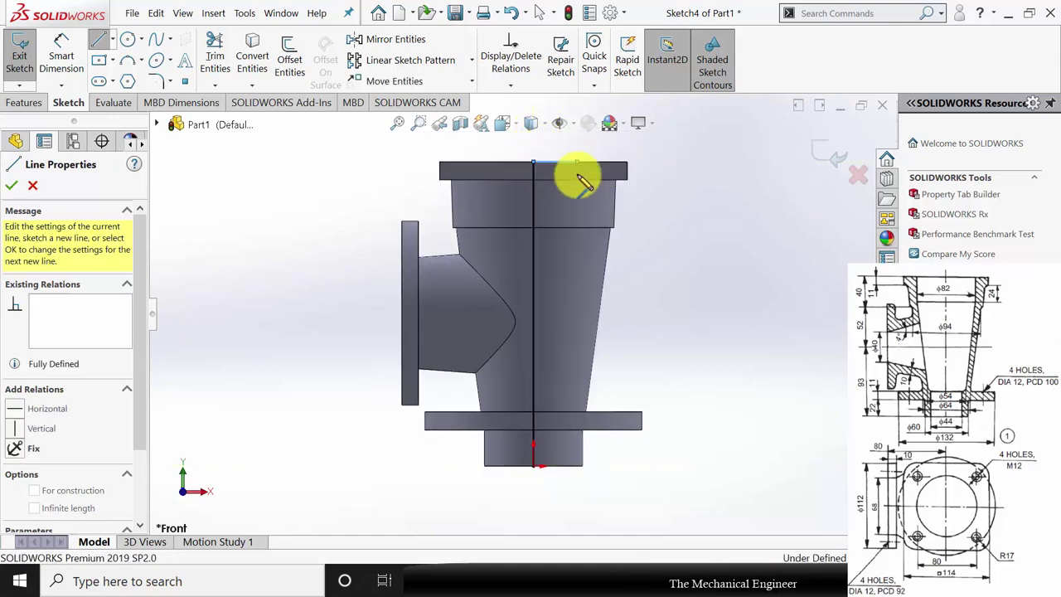
{"action": "left_click", "coordinate": [578, 211]}
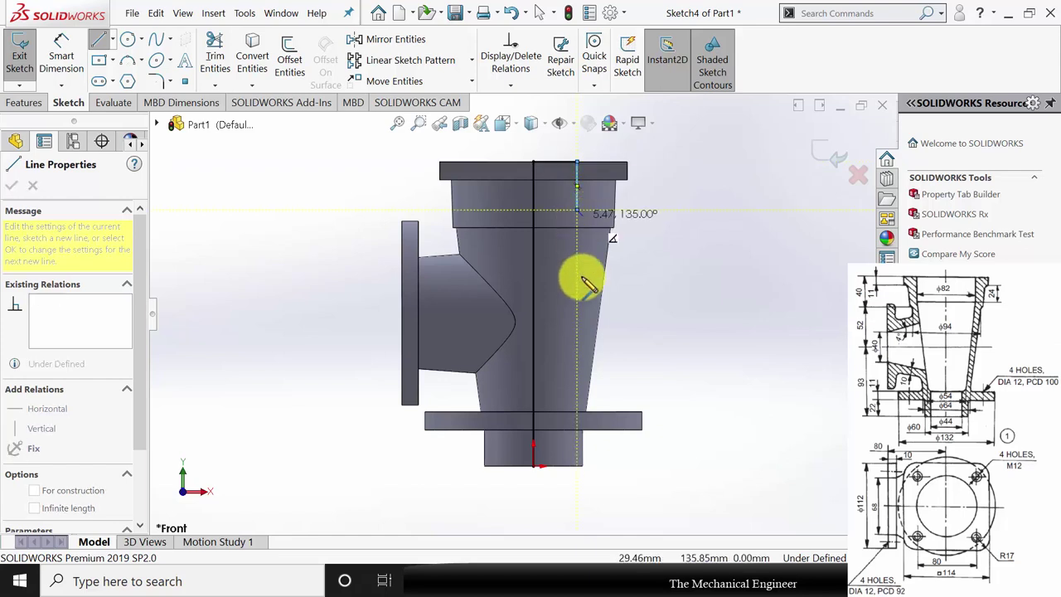
{"action": "left_click", "coordinate": [562, 408]}
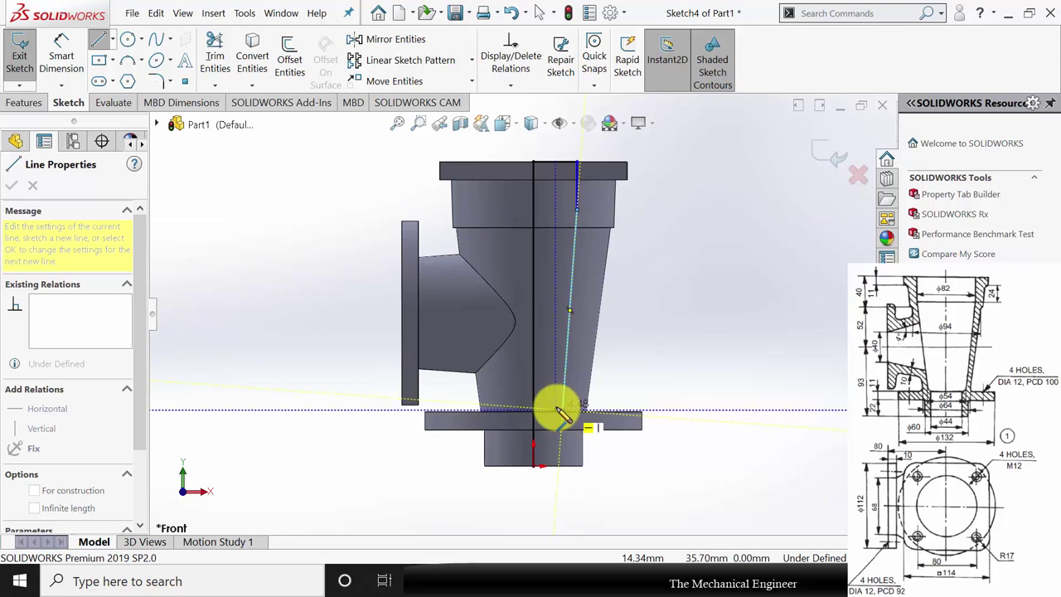
{"action": "left_click", "coordinate": [547, 409]}
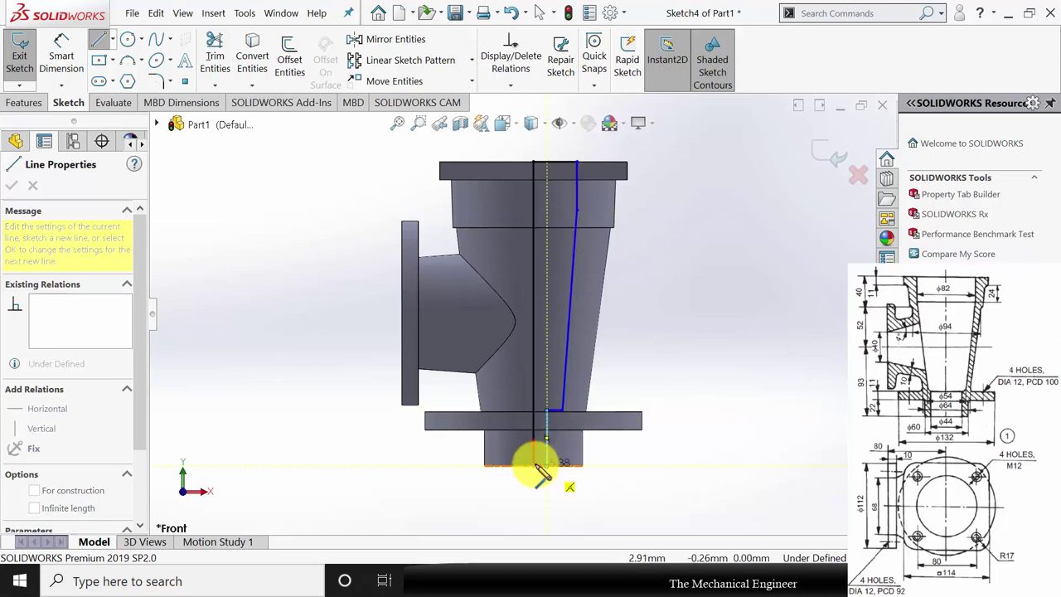
{"action": "left_click", "coordinate": [547, 466]}
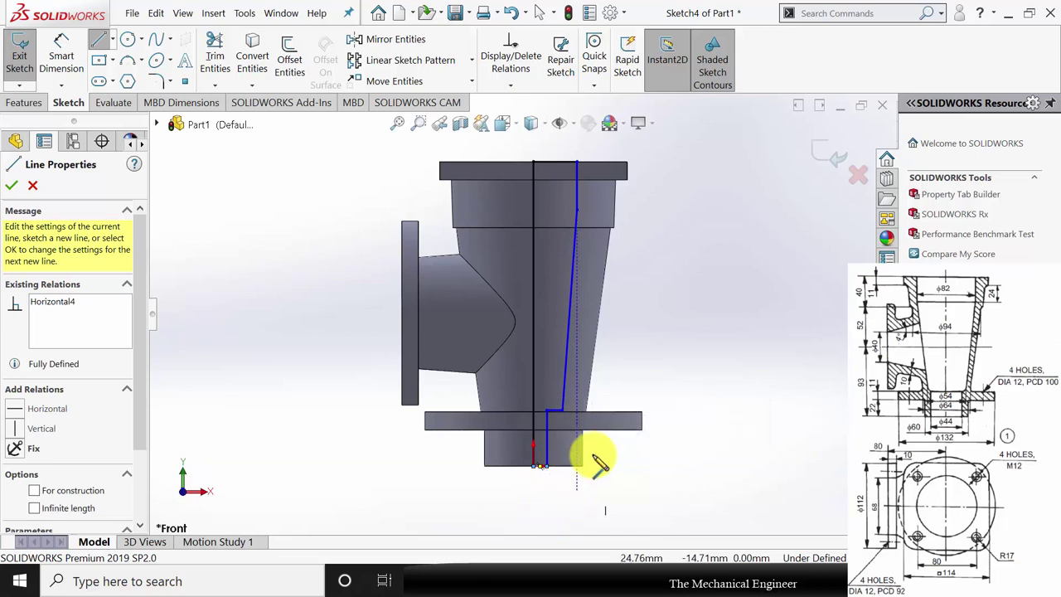
{"action": "key", "text": "Escape"}
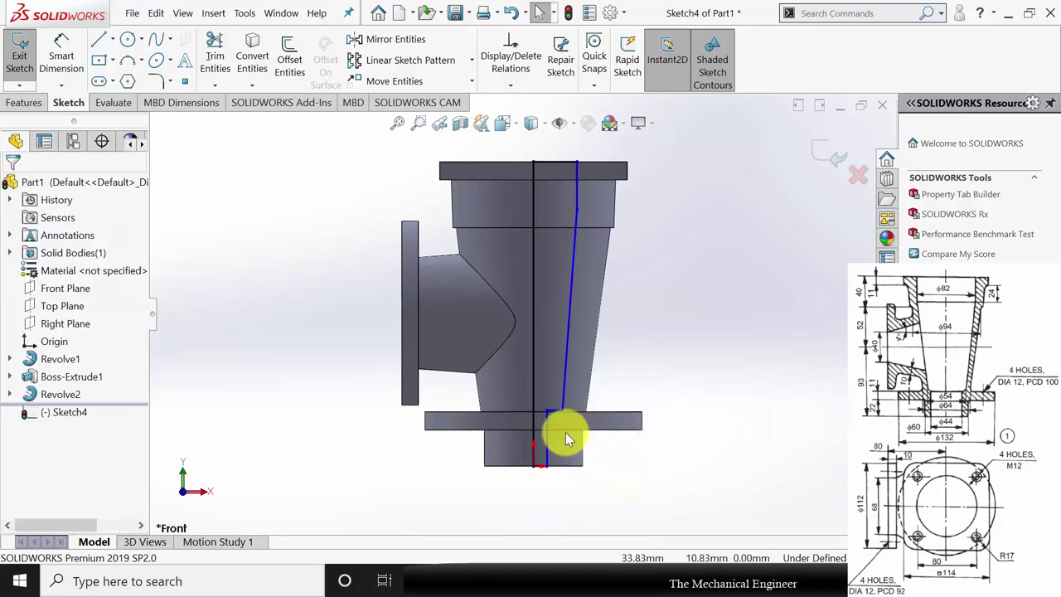
Dimension the bore profile's bottom line from the origin as 22 mm.
{"action": "left_click", "coordinate": [62, 51]}
{"action": "scroll", "coordinate": [464, 464], "scroll_direction": "down", "scroll_amount": 3}
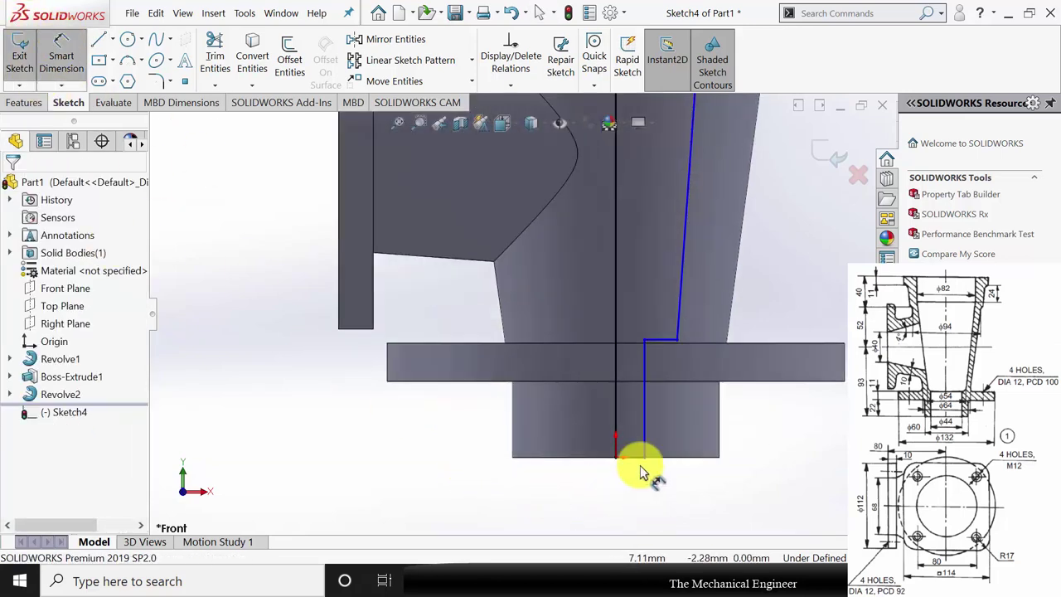
{"action": "left_click", "coordinate": [627, 485]}
{"action": "left_click", "coordinate": [611, 494]}
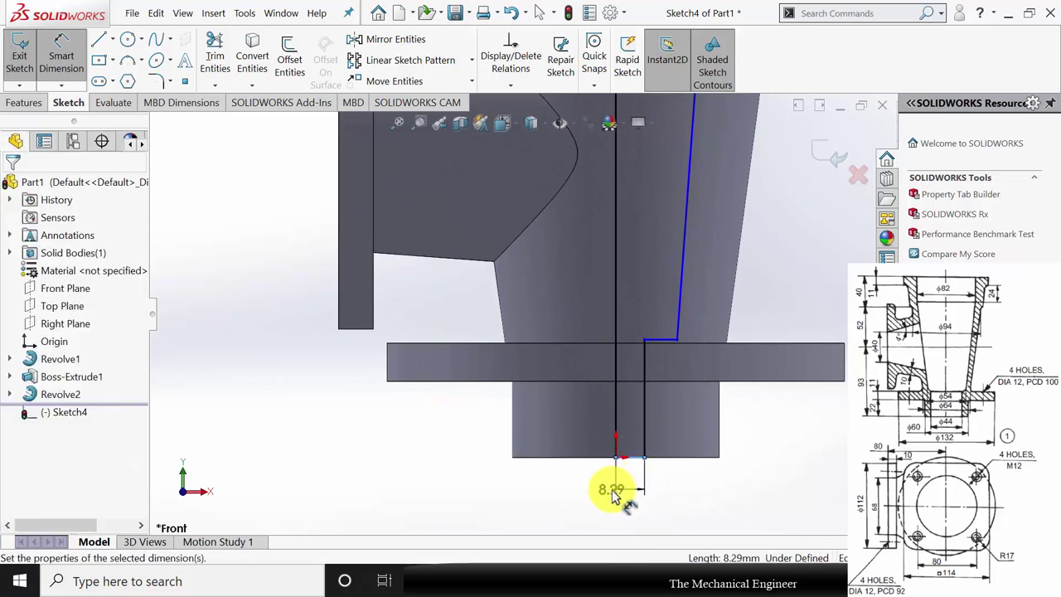
{"action": "type", "text": "42"}
{"action": "key", "text": "Return"}
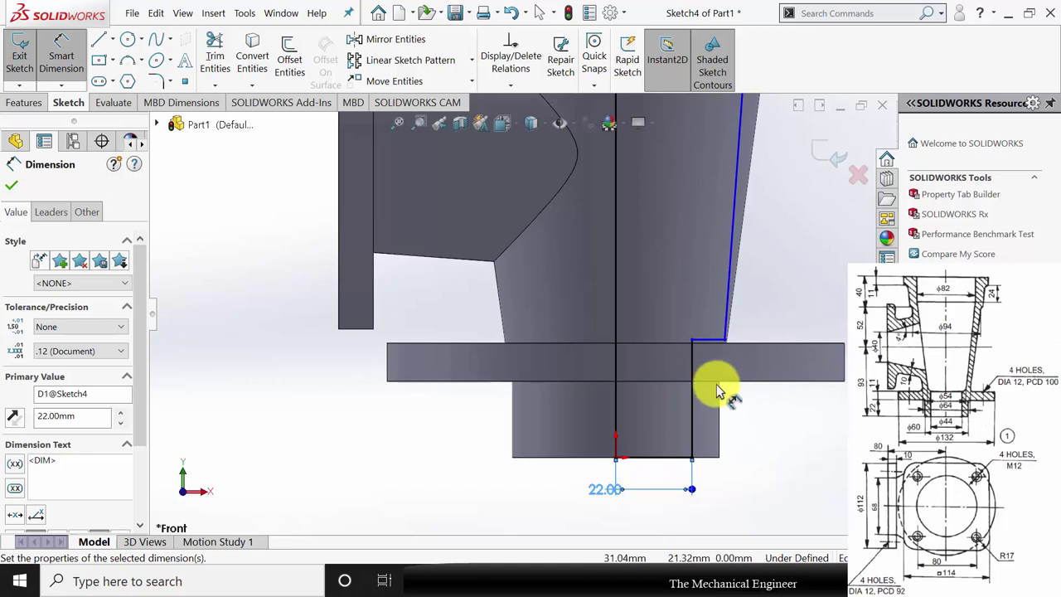
Dimension the distance from the bore profile's vertical axis line to the lower end of the tapered wall as 54/2 (27 mm).
{"action": "left_click", "coordinate": [726, 341]}
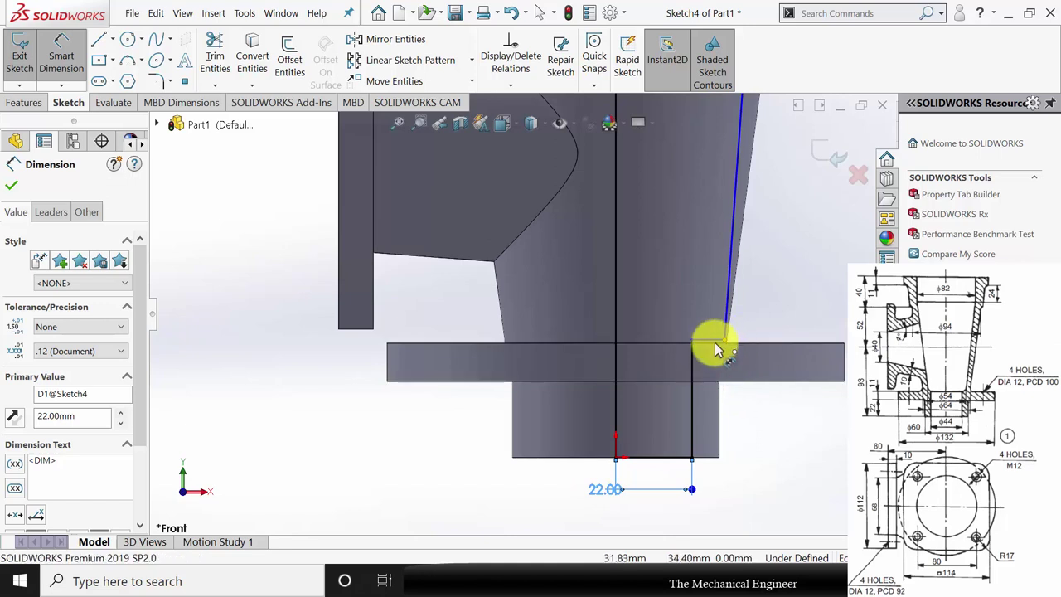
{"action": "left_click", "coordinate": [721, 451]}
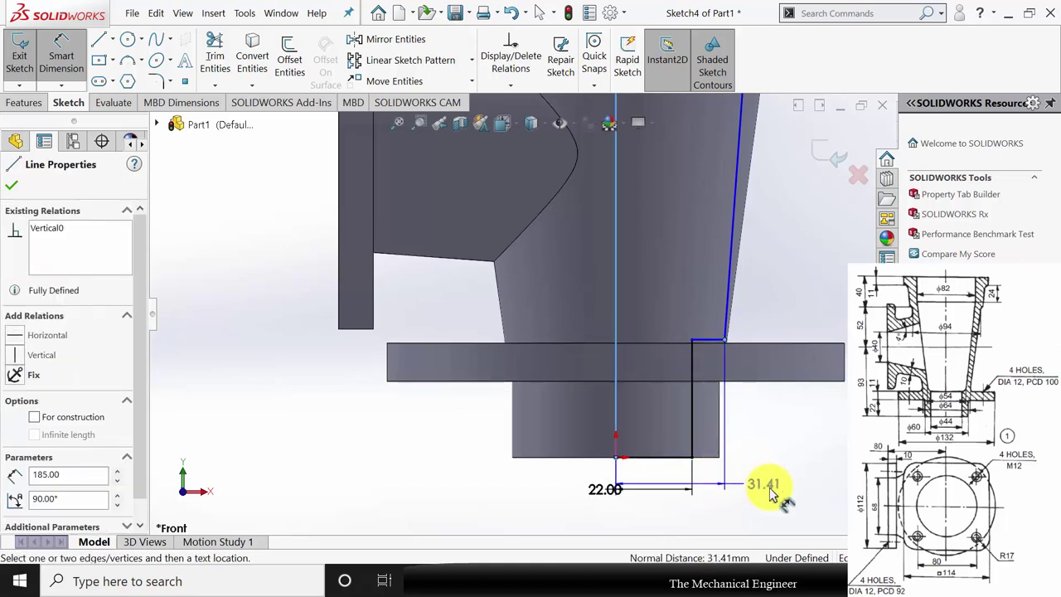
{"action": "left_click", "coordinate": [779, 430]}
{"action": "type", "text": "54/2"}
{"action": "key", "text": "Return"}
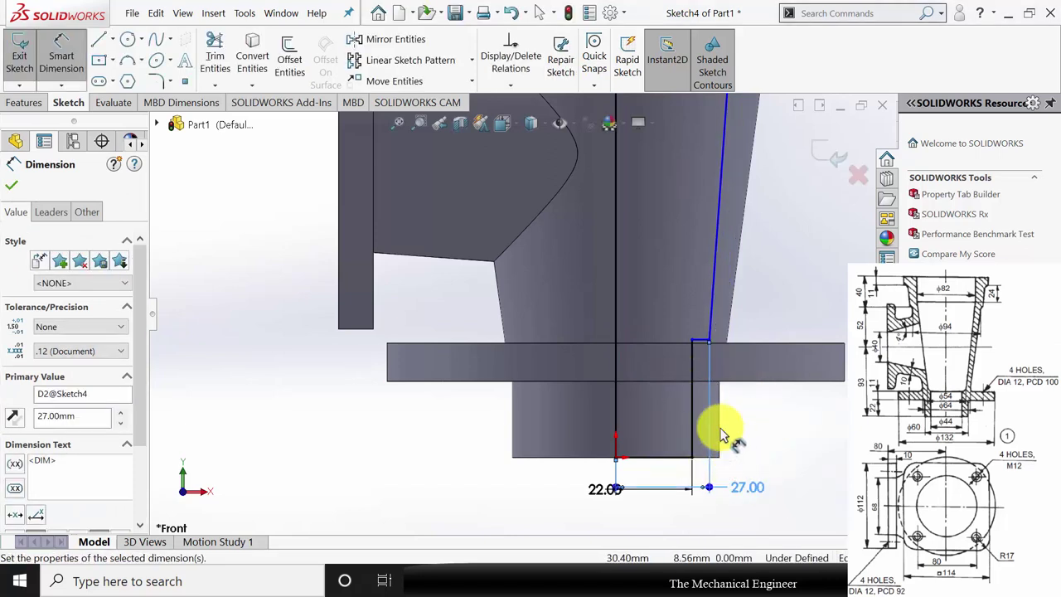
Dimension the height of the bore profile's short lower vertical wall as 22+11 (33 mm).
{"action": "left_click", "coordinate": [695, 412]}
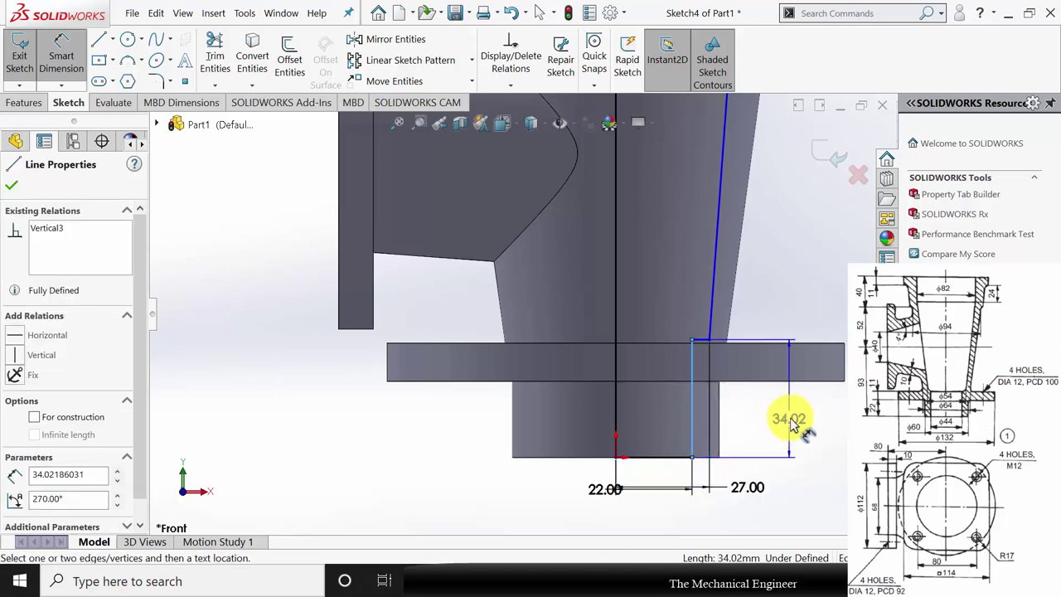
{"action": "left_click", "coordinate": [796, 421]}
{"action": "type", "text": "33"}
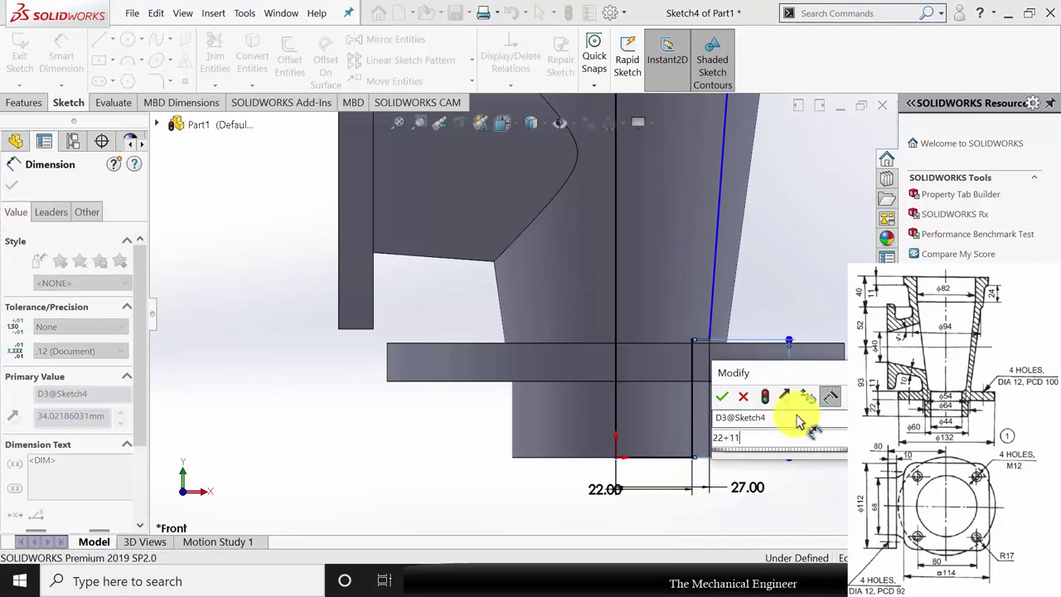
{"action": "key", "text": "Return"}
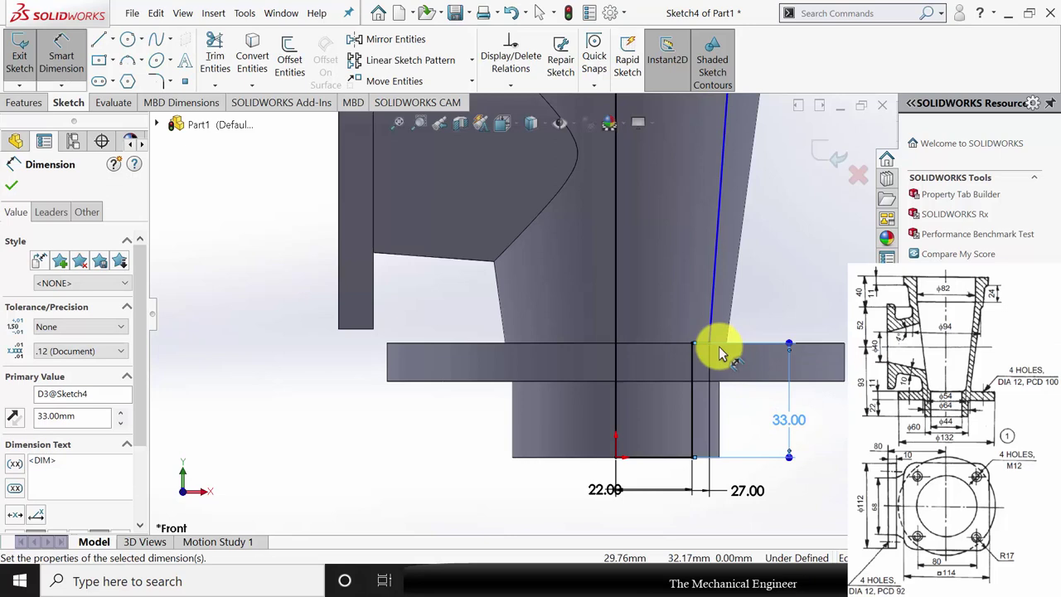
Dimension the distance from the axis line to the bore profile's straight upper wall as 82/2 (41 mm).
{"action": "scroll", "coordinate": [719, 352], "scroll_direction": "up", "scroll_amount": 4}
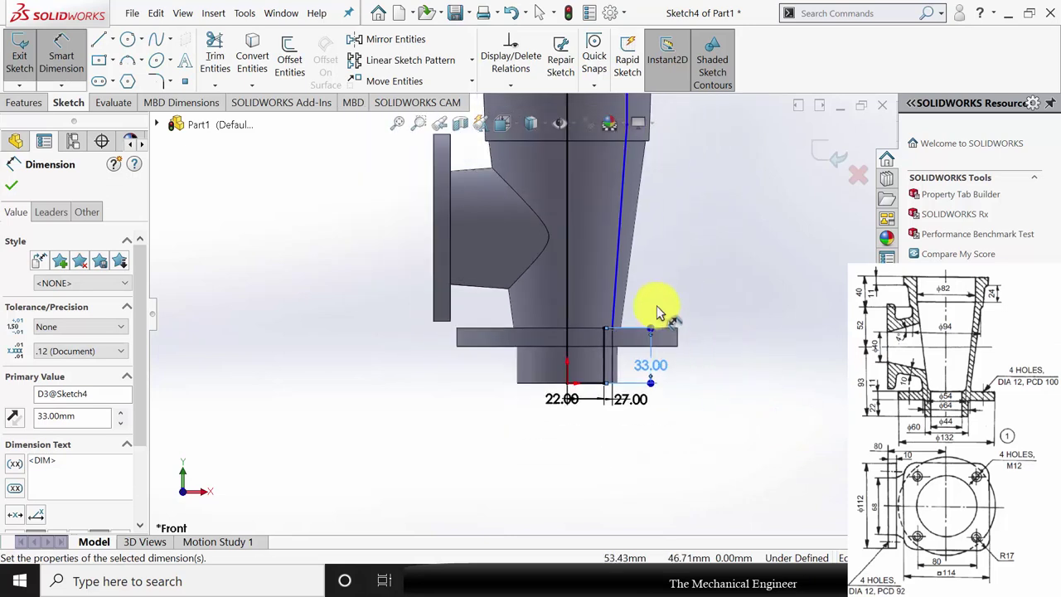
{"action": "scroll", "coordinate": [655, 319], "scroll_direction": "down", "scroll_amount": 2}
{"action": "scroll", "coordinate": [575, 253], "scroll_direction": "up", "scroll_amount": 2}
{"action": "scroll", "coordinate": [539, 170], "scroll_direction": "down", "scroll_amount": 3}
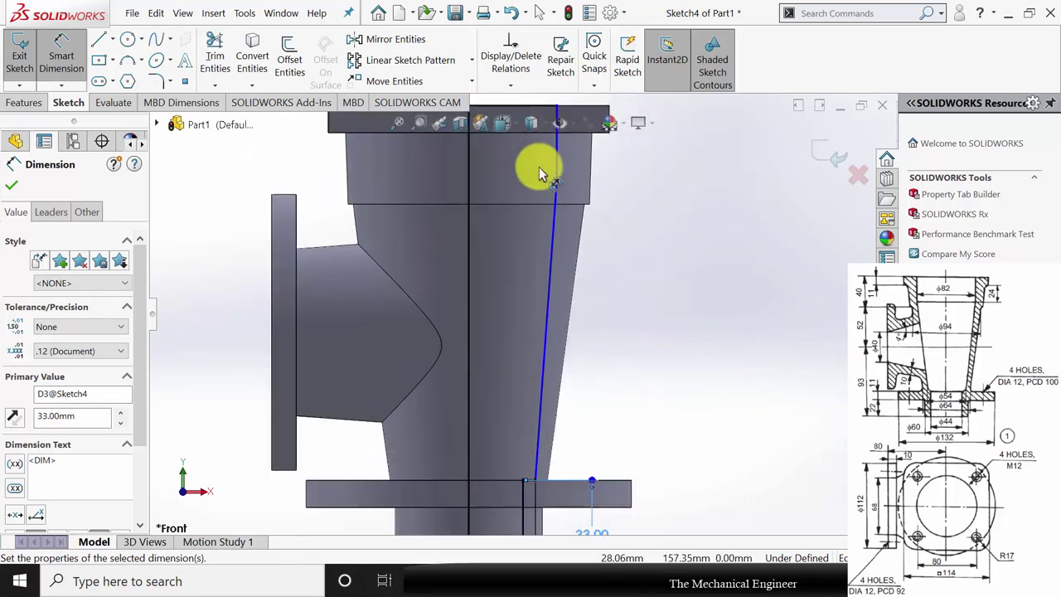
{"action": "scroll", "coordinate": [540, 173], "scroll_direction": "down", "scroll_amount": 2}
{"action": "left_click", "coordinate": [439, 195]}
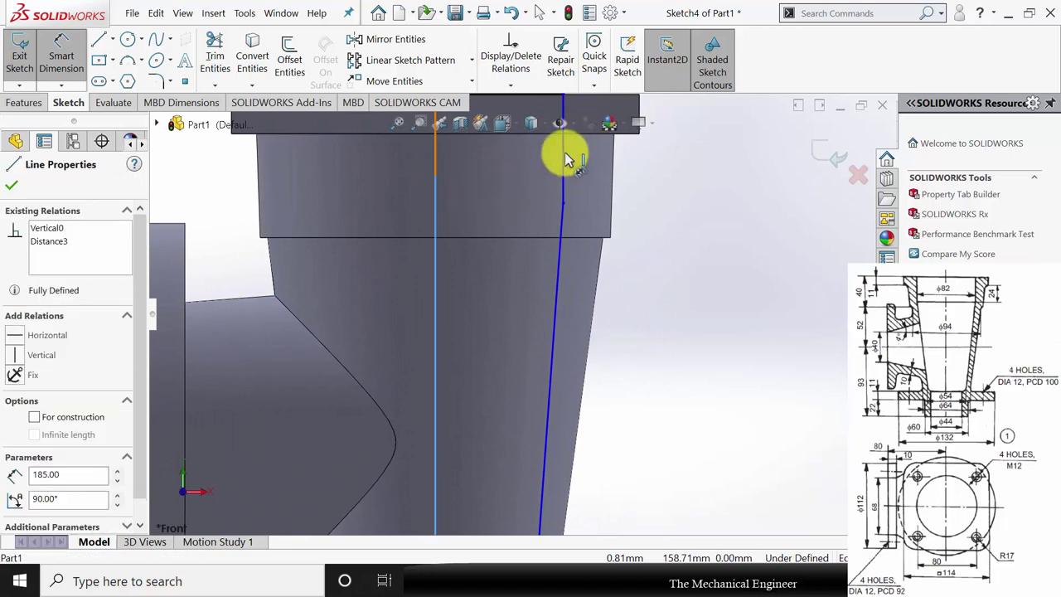
{"action": "left_click", "coordinate": [562, 165]}
{"action": "left_click", "coordinate": [507, 184]}
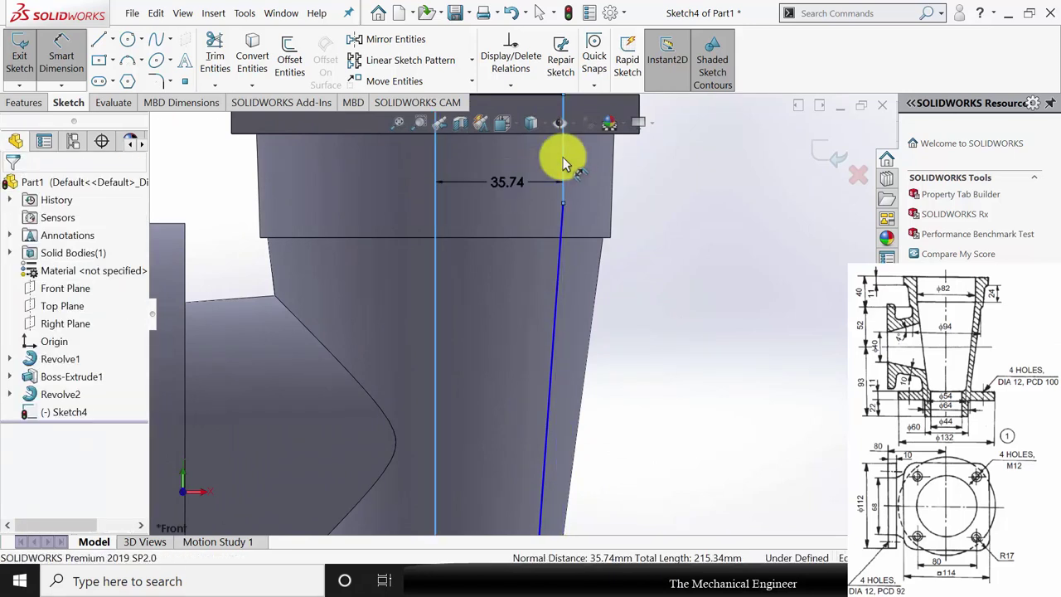
{"action": "type", "text": "82/2"}
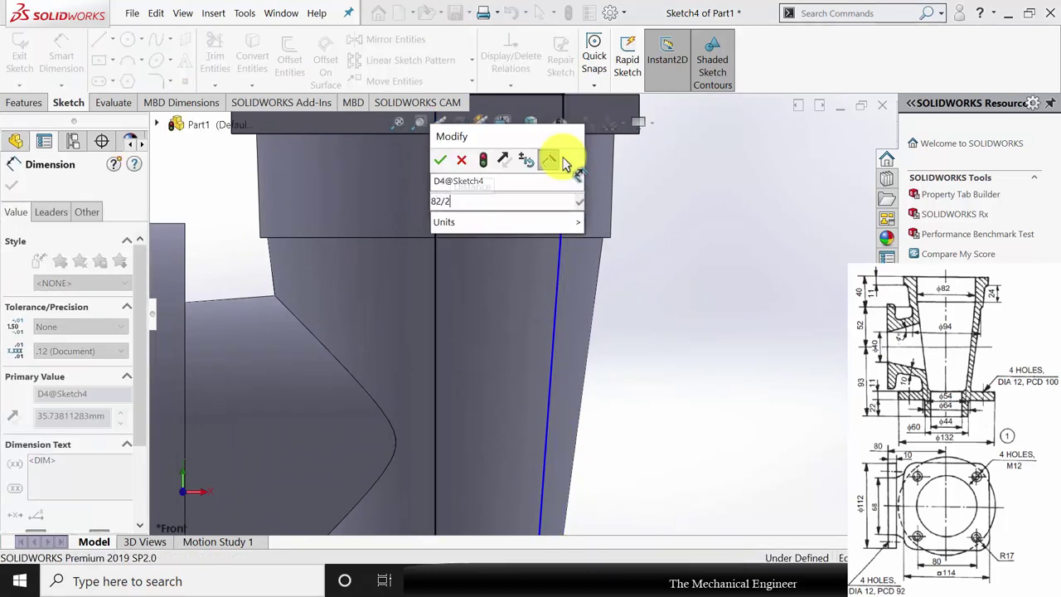
{"action": "key", "text": "Return"}
Dimension the length of the bore profile's straight upper wall as 24 mm and finish dimensioning.
{"action": "scroll", "coordinate": [586, 261], "scroll_direction": "up", "scroll_amount": 2}
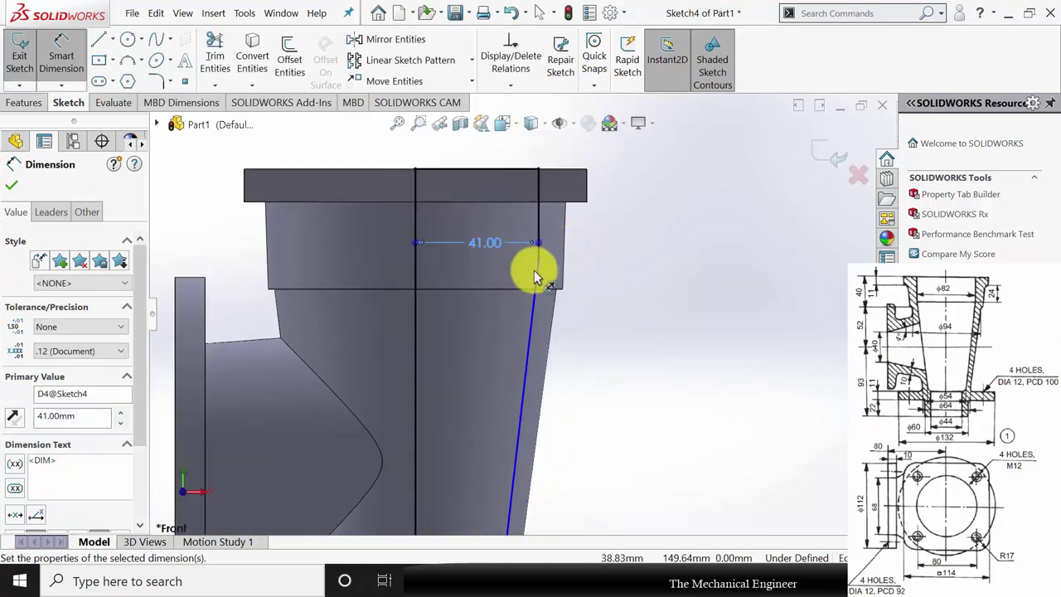
{"action": "left_click", "coordinate": [540, 234]}
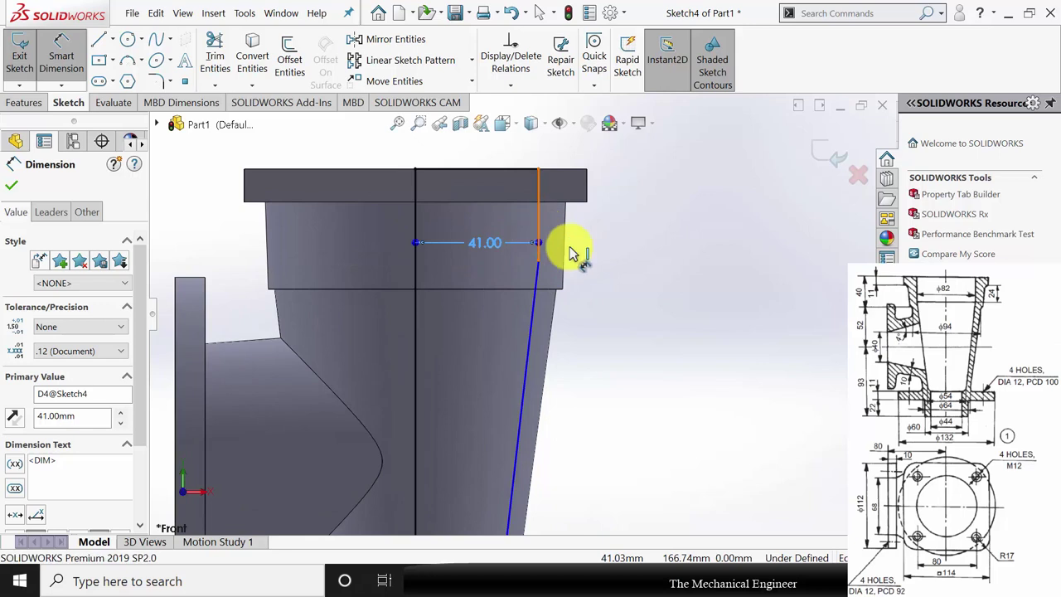
{"action": "left_click", "coordinate": [634, 220]}
{"action": "type", "text": "24"}
{"action": "key", "text": "Return"}
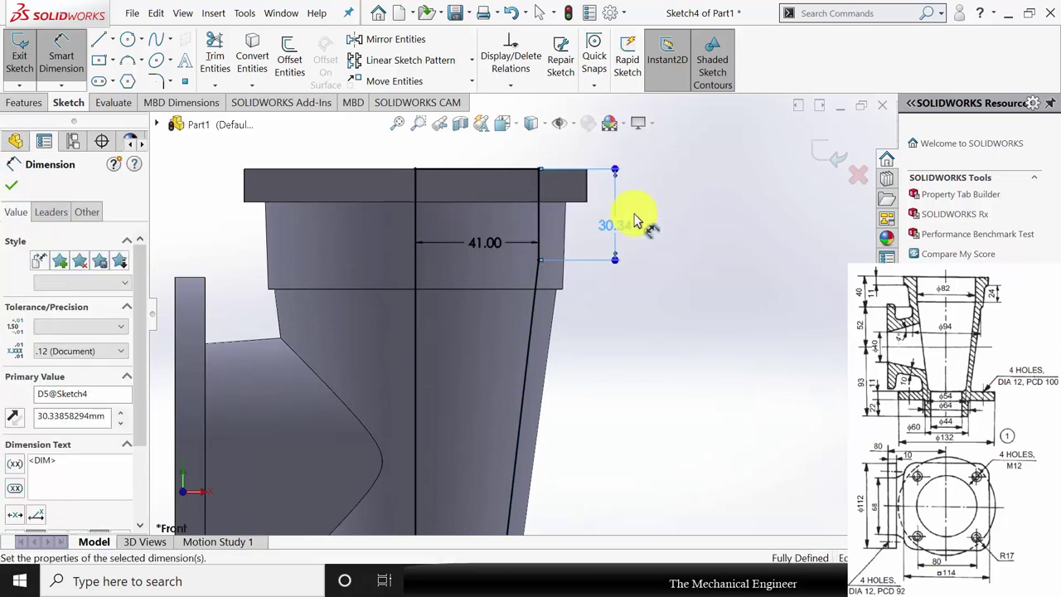
{"action": "scroll", "coordinate": [697, 323], "scroll_direction": "up", "scroll_amount": 4}
{"action": "scroll", "coordinate": [379, 325], "scroll_direction": "down", "scroll_amount": 3}
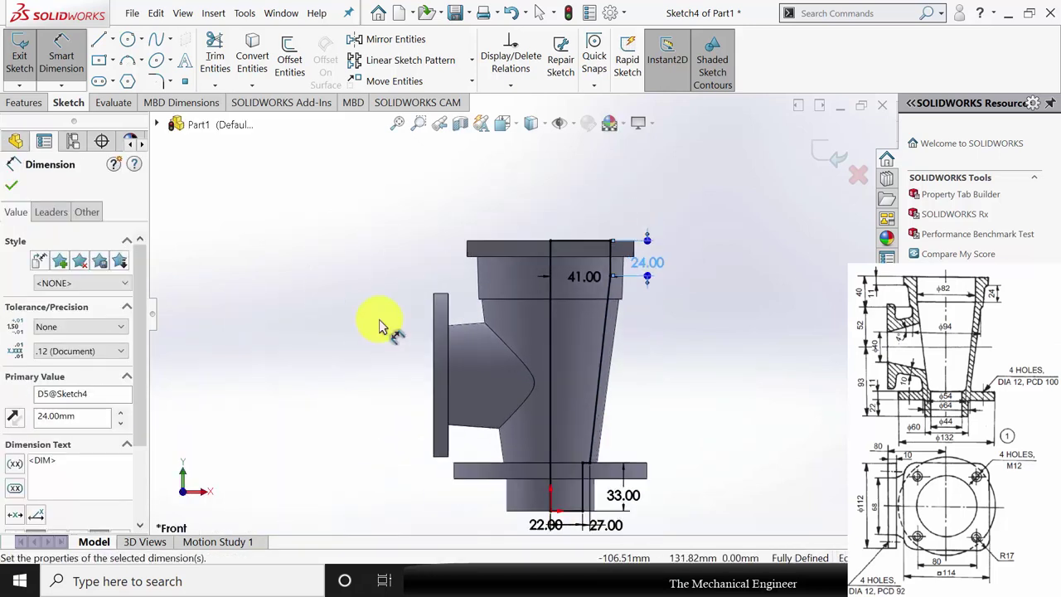
{"action": "left_click", "coordinate": [11, 187]}
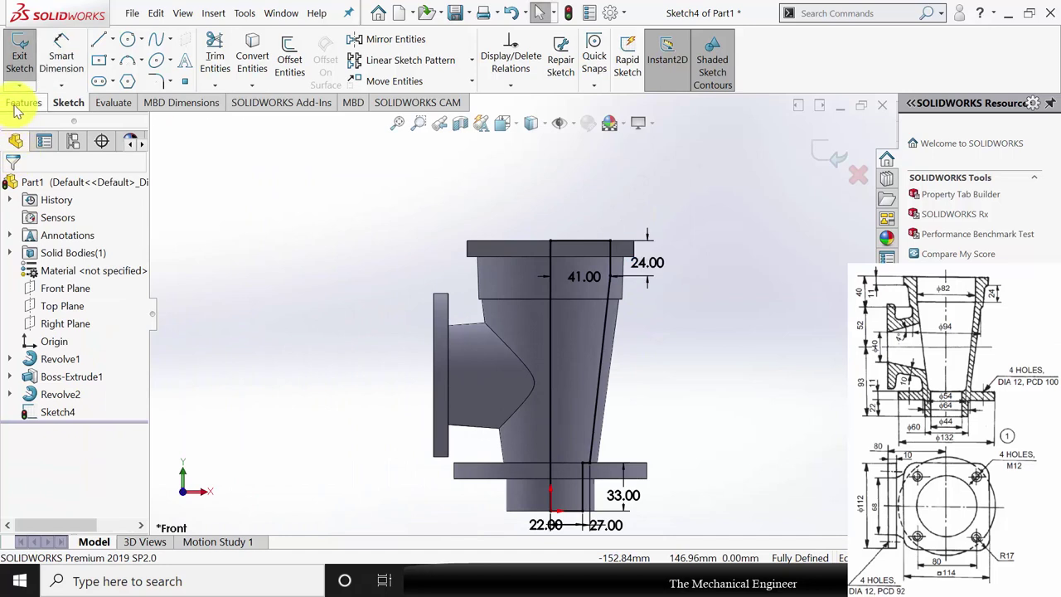
Cut the inner bore by revolving the profile 360° about its vertical axis line with Revolved Cut.
{"action": "left_click", "coordinate": [20, 105]}
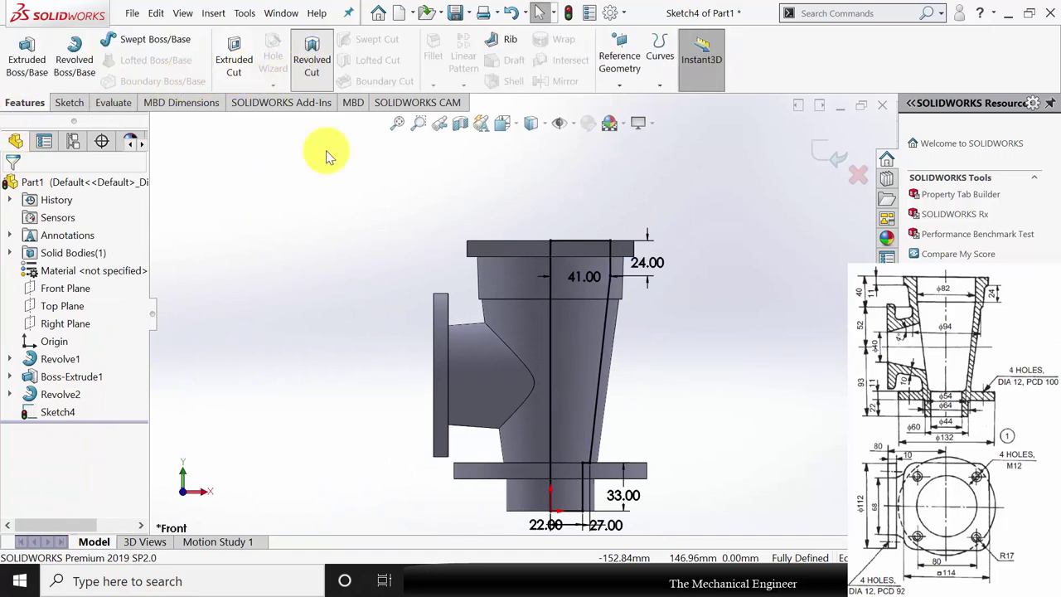
{"action": "left_click", "coordinate": [551, 338]}
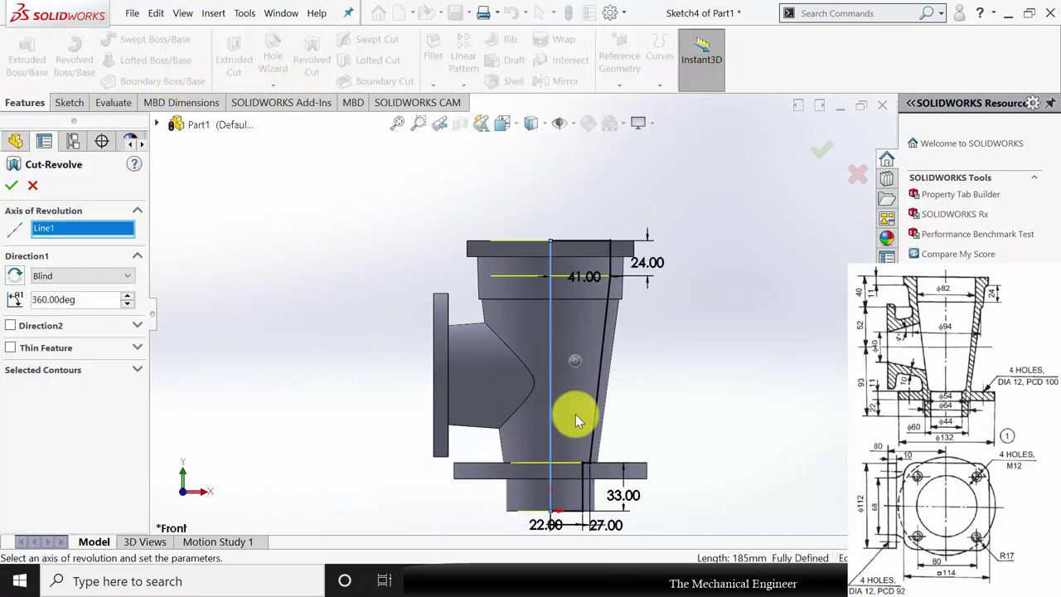
{"action": "left_click", "coordinate": [13, 187]}
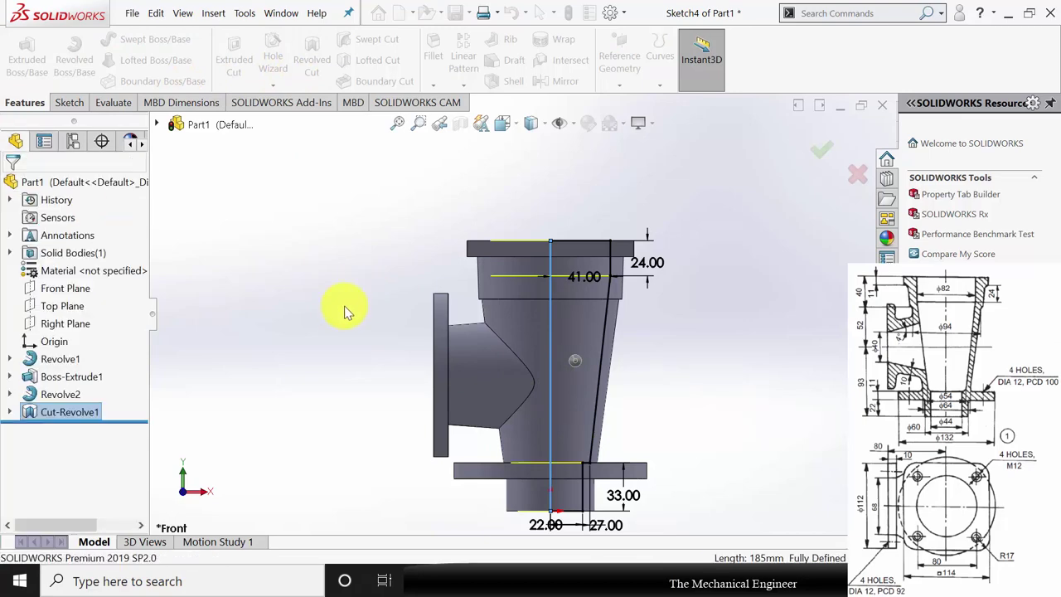
{"action": "middle_click_drag", "start_coordinate": [409, 324], "coordinate": [472, 398]}
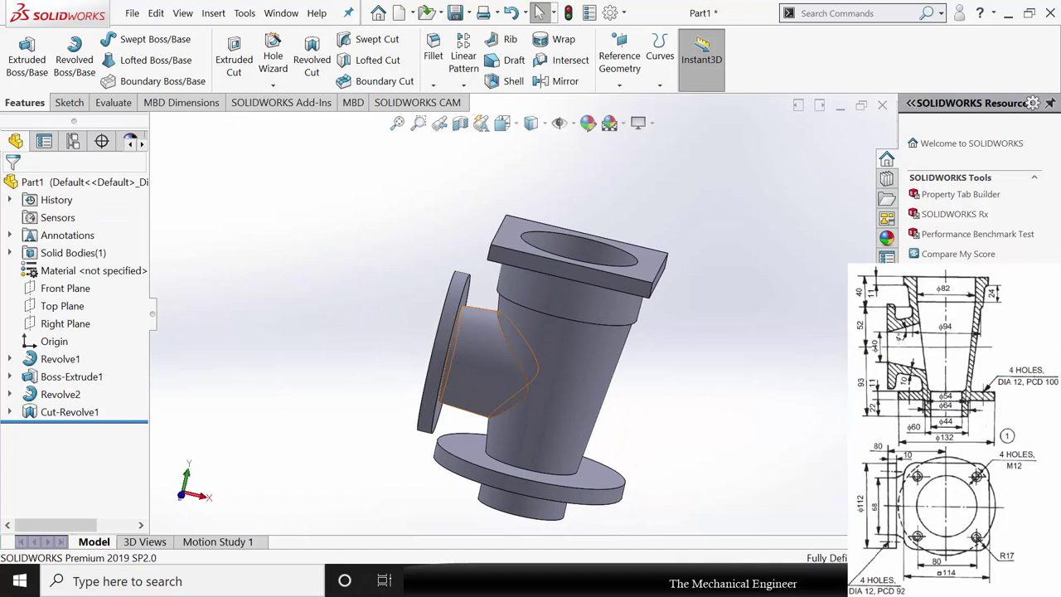
Sketch a closed four-sided branch bore half-profile on the Front Plane, its base about 80 mm from the branch flange's outer face to the body axis, with a sloped upper line.
{"action": "left_click", "coordinate": [72, 290]}
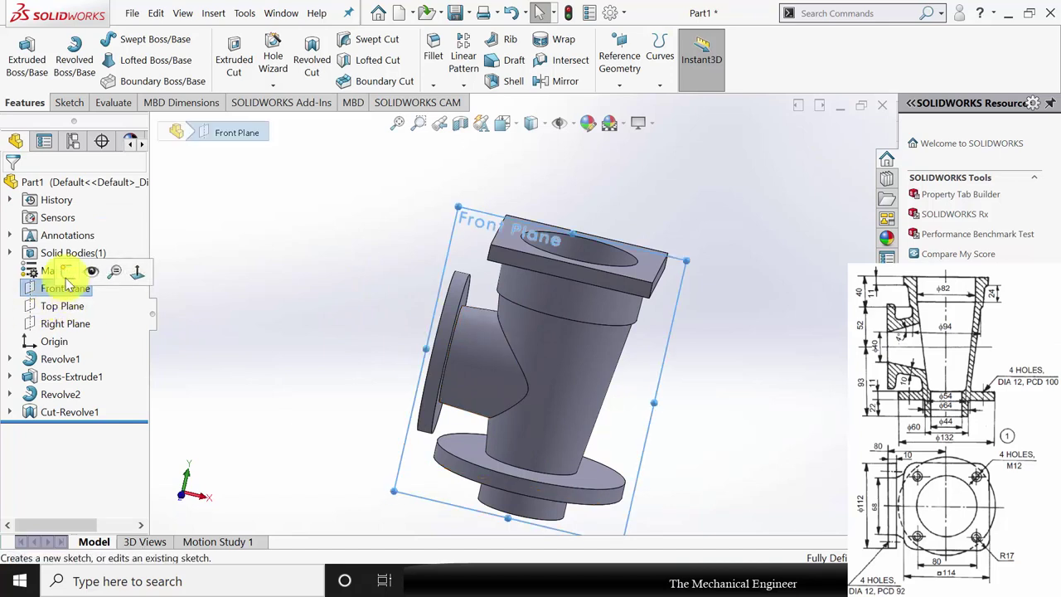
{"action": "left_click", "coordinate": [67, 275]}
{"action": "scroll", "coordinate": [372, 201], "scroll_direction": "down", "scroll_amount": 5}
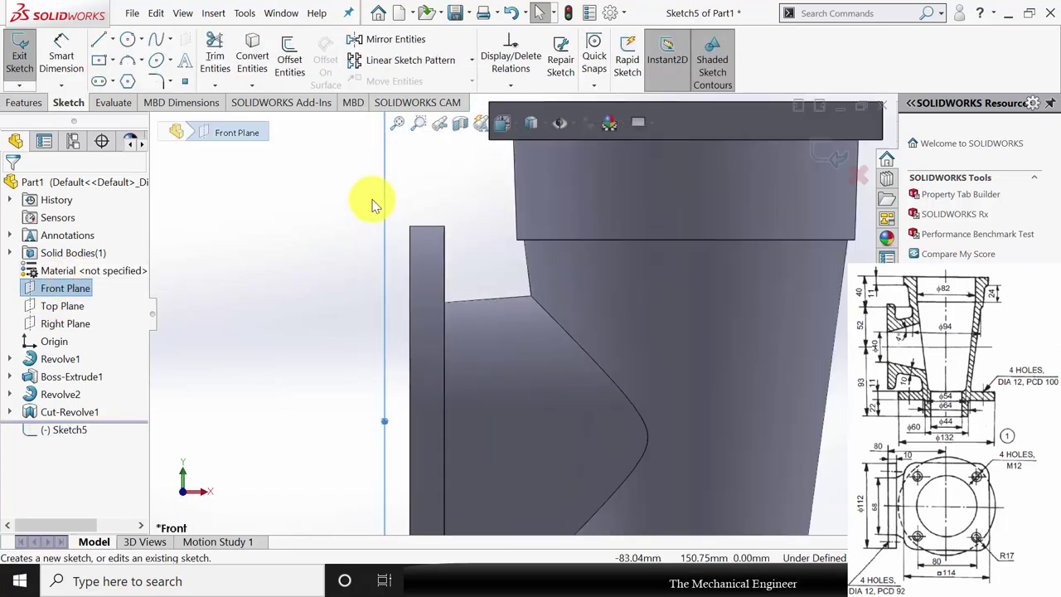
{"action": "scroll", "coordinate": [508, 385], "scroll_direction": "up", "scroll_amount": 4}
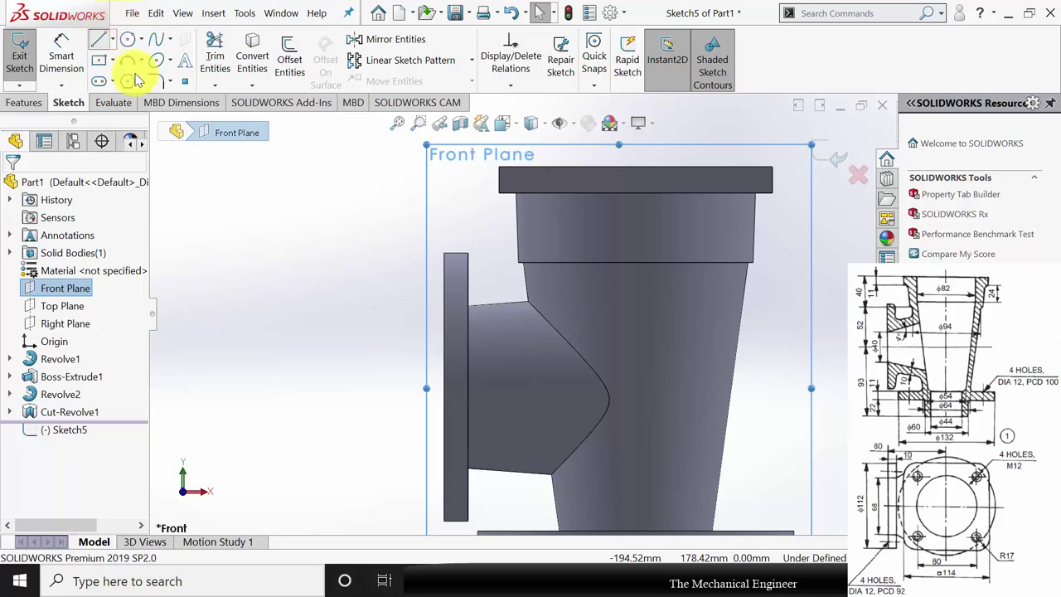
{"action": "left_click", "coordinate": [445, 387]}
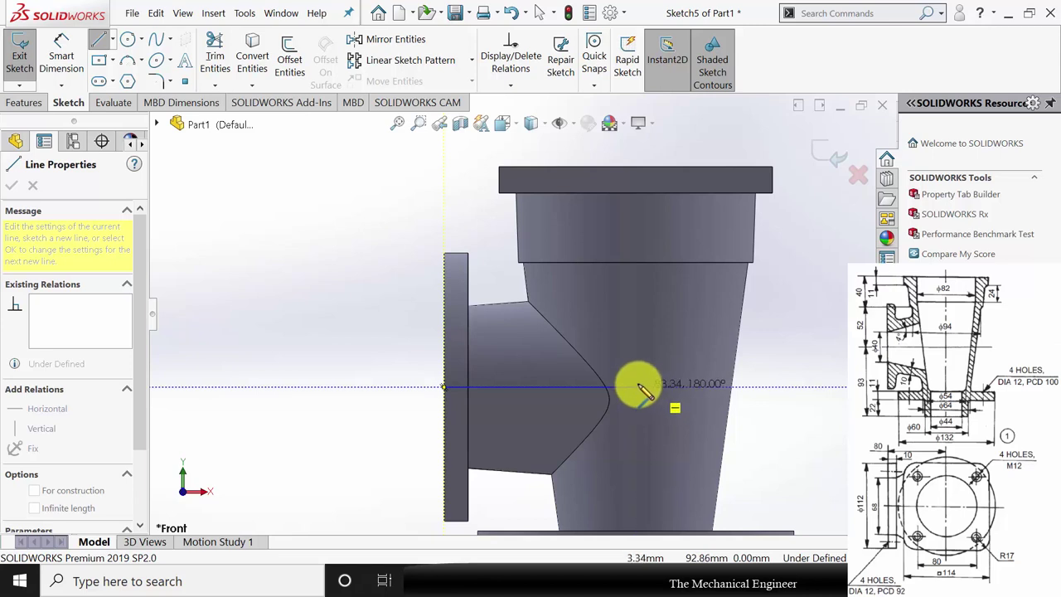
{"action": "left_click", "coordinate": [636, 387]}
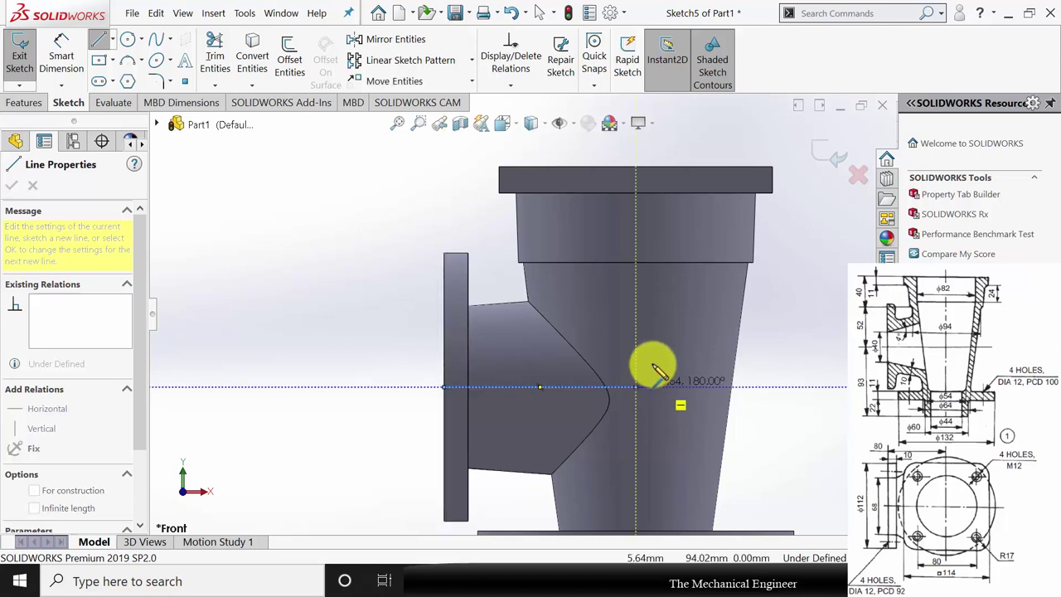
{"action": "left_click", "coordinate": [637, 322]}
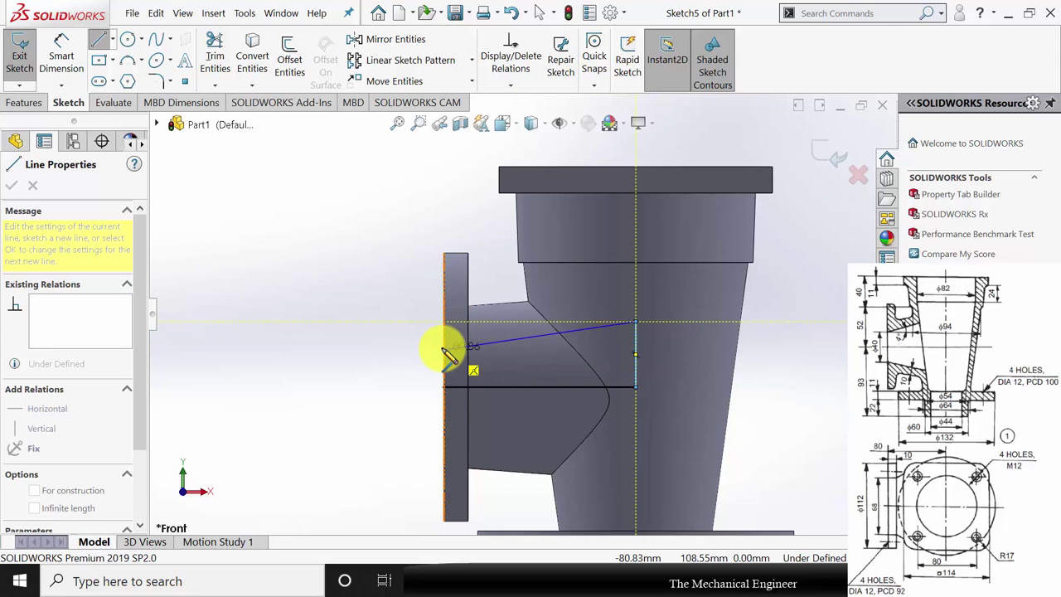
{"action": "double_click", "coordinate": [444, 343]}
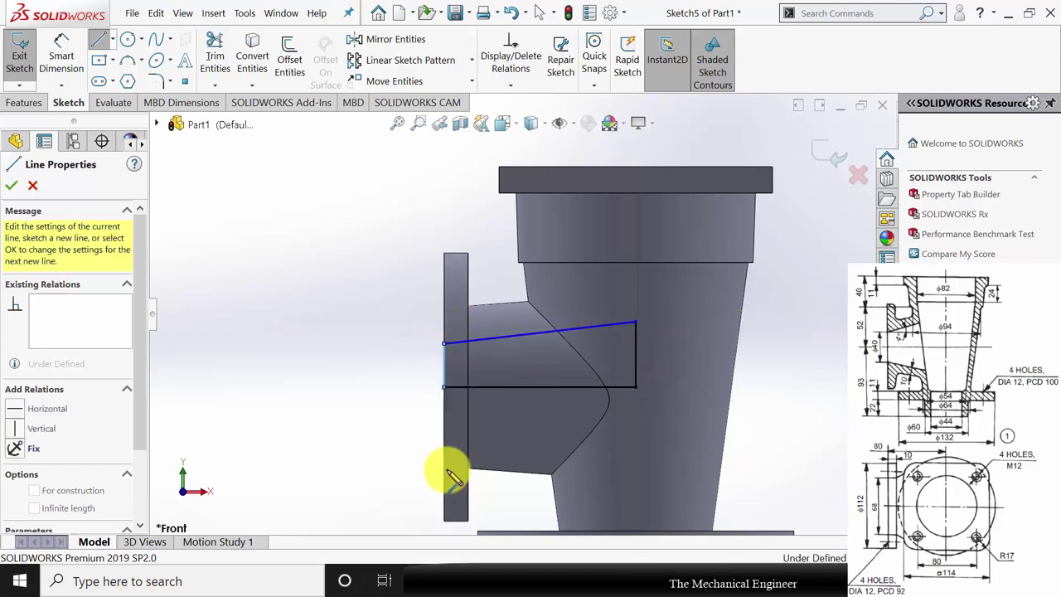
{"action": "key", "text": "Escape"}
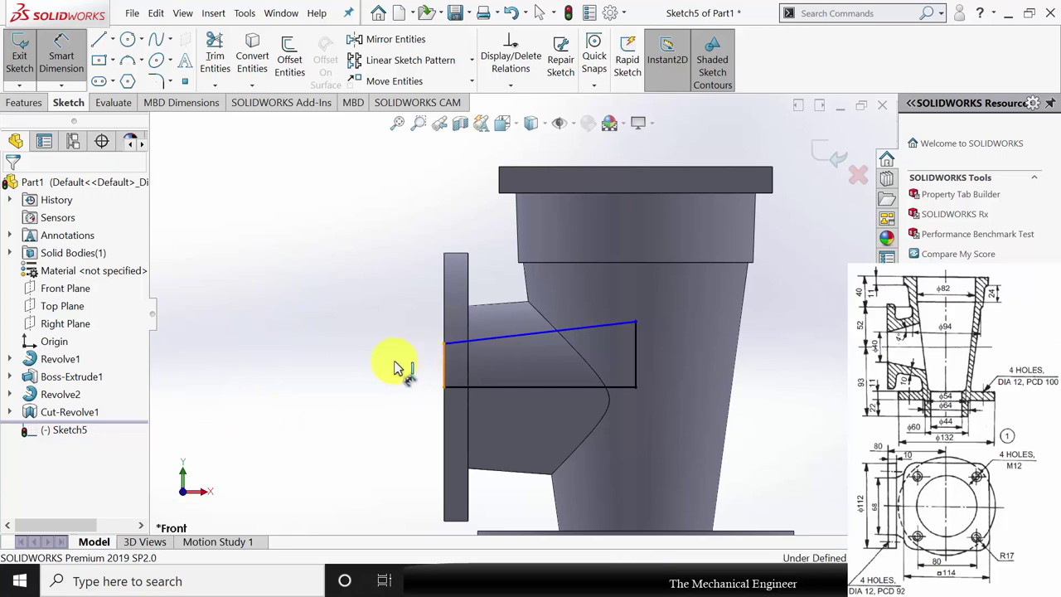
Dimension the branch bore profile's vertical line on the flange's outer face as 20 mm.
{"action": "left_click", "coordinate": [444, 364]}
{"action": "left_click", "coordinate": [380, 367]}
{"action": "key", "text": "Return"}
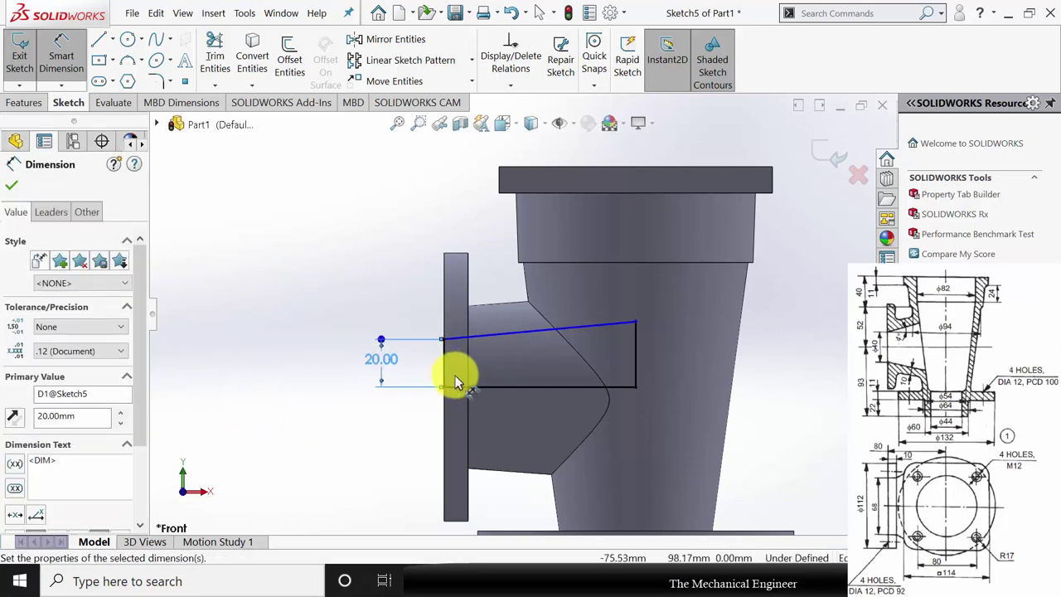
Dimension the angle between the branch bore profile's sloped upper line and its horizontal base line as 4°.
{"action": "scroll", "coordinate": [455, 383], "scroll_direction": "down", "scroll_amount": 2}
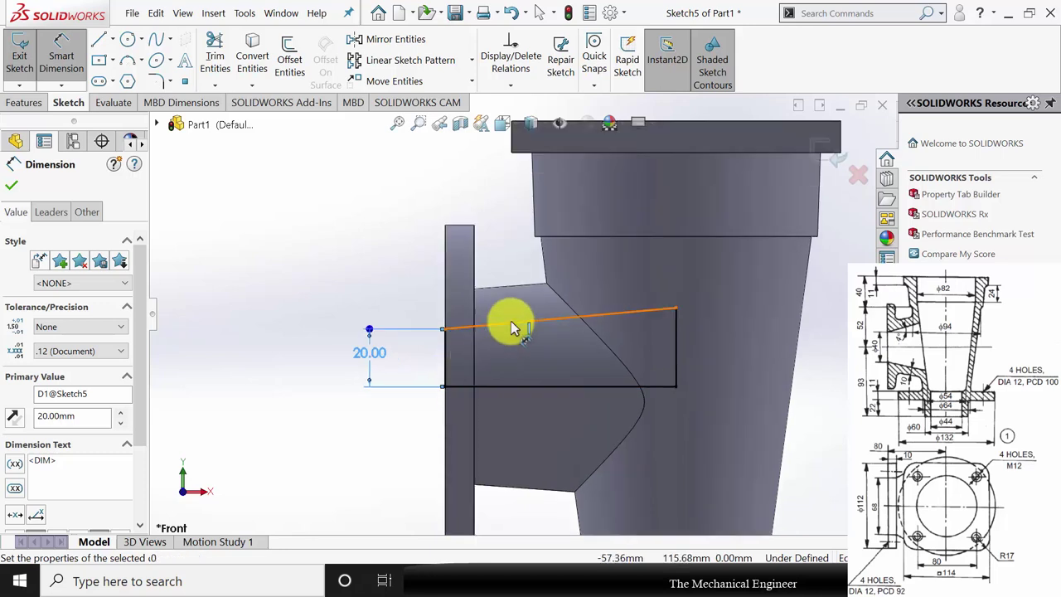
{"action": "left_click", "coordinate": [509, 385]}
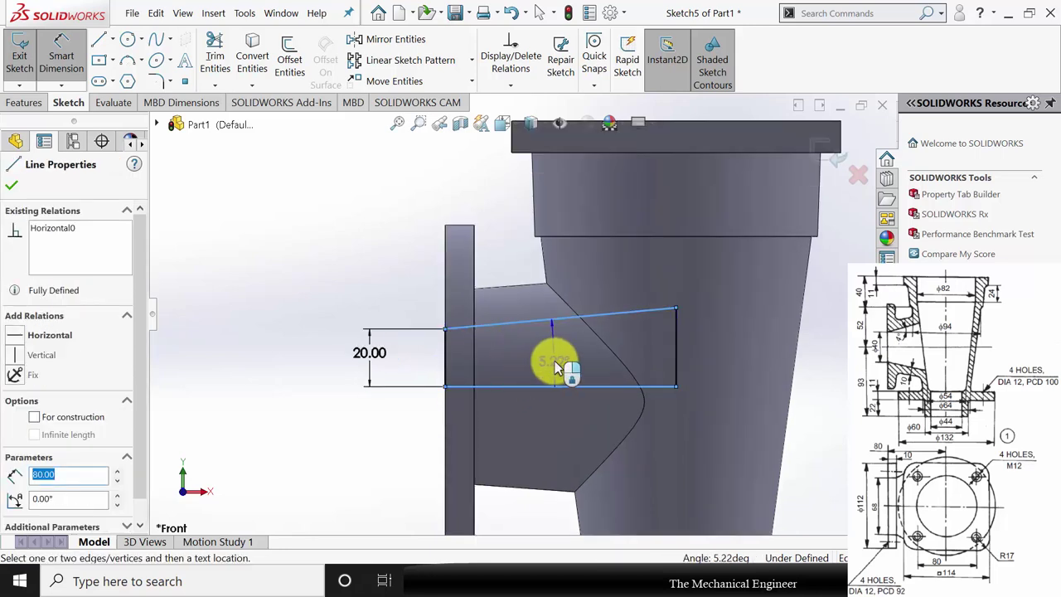
{"action": "left_click", "coordinate": [557, 367]}
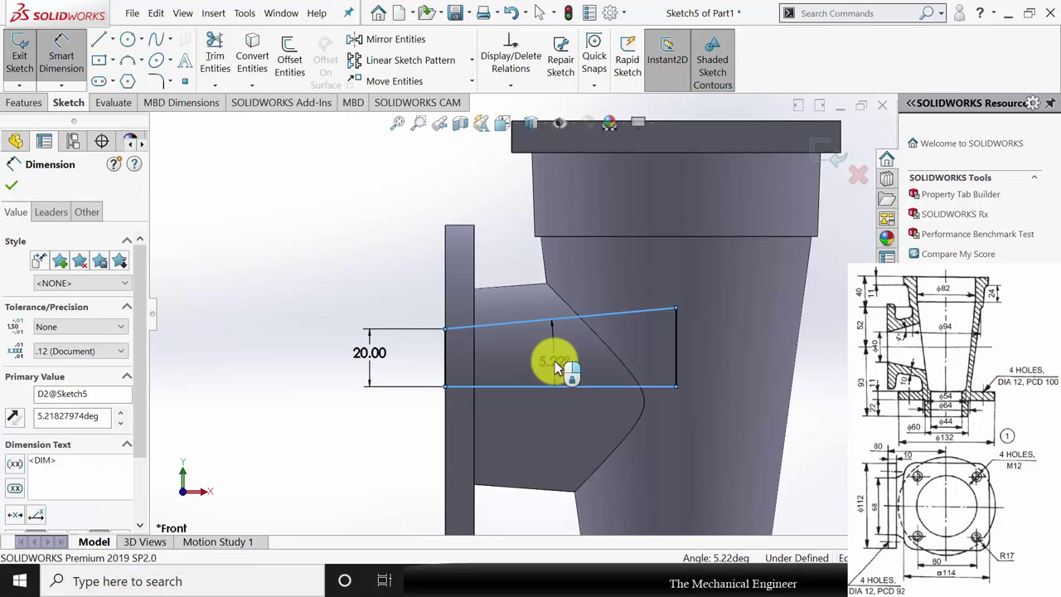
{"action": "type", "text": "4"}
{"action": "key", "text": "Return"}
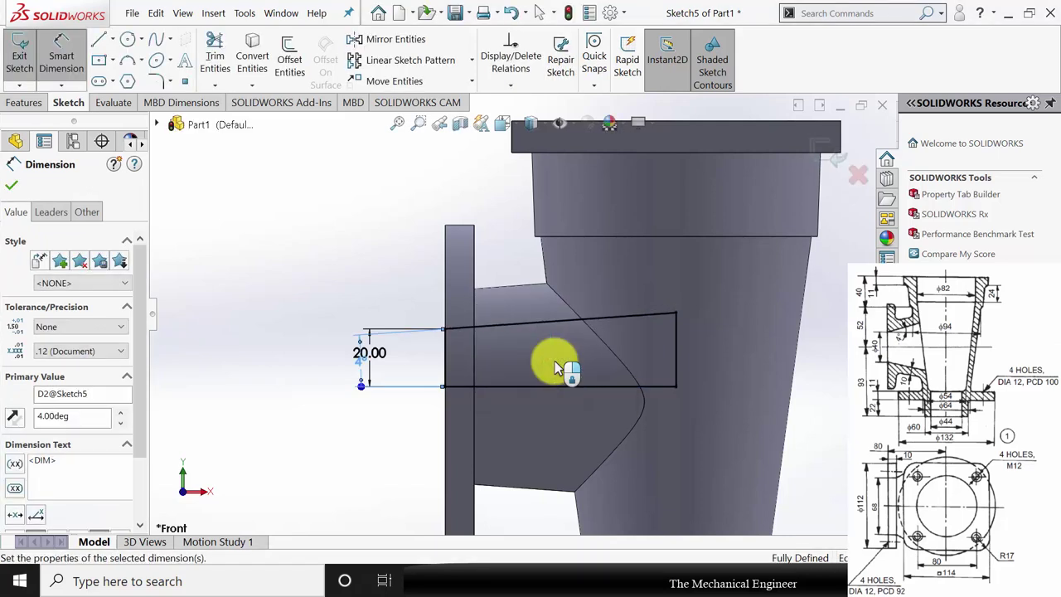
Cut the branch bore by revolving the profile 360° about its horizontal base line with Revolved Cut.
{"action": "left_click", "coordinate": [20, 103]}
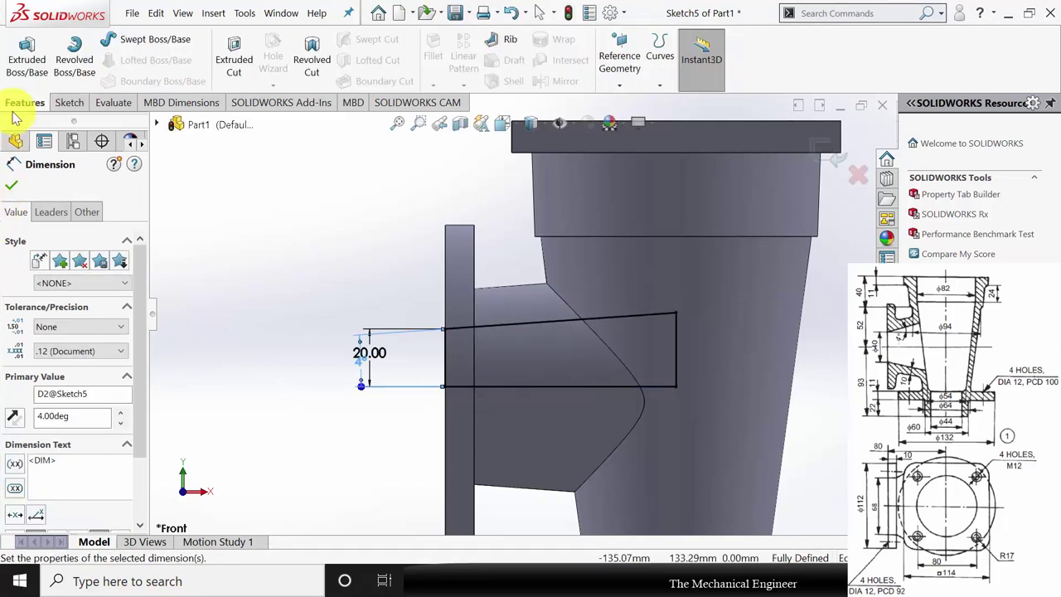
{"action": "left_click", "coordinate": [314, 62]}
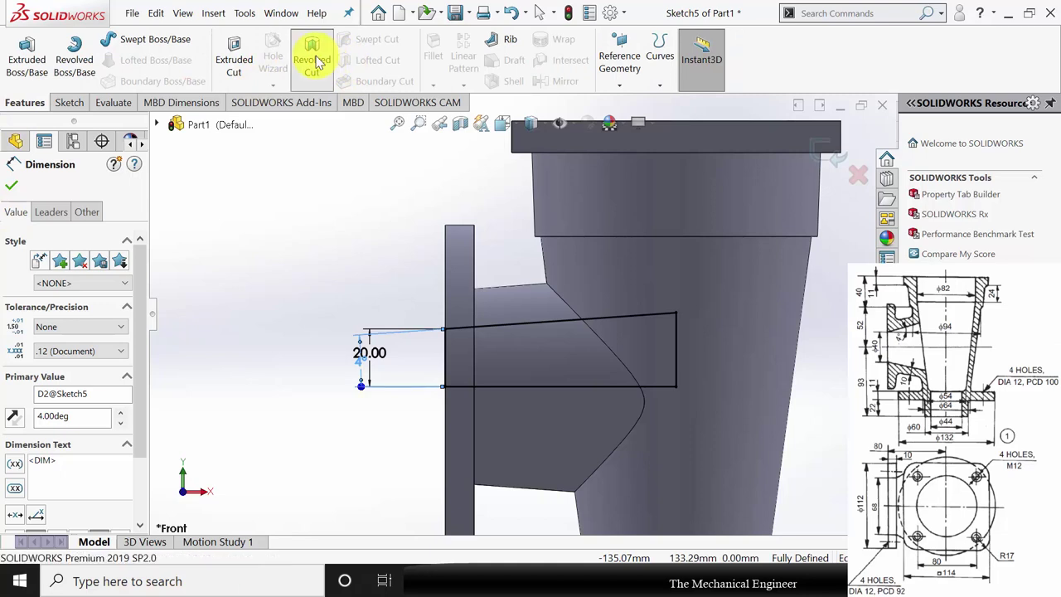
{"action": "left_click", "coordinate": [540, 386]}
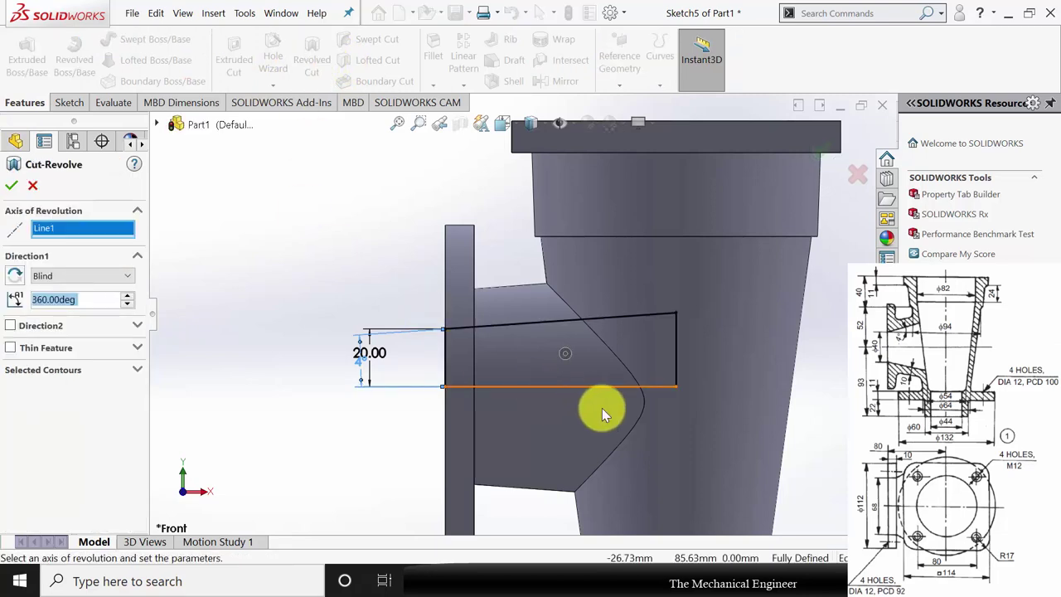
{"action": "left_click", "coordinate": [16, 187]}
Sketch a circle about 17.3 mm in diameter on the square top flange's upper face, near the corner beside the branch flange.
{"action": "middle_click_drag", "start_coordinate": [338, 331], "coordinate": [487, 425]}
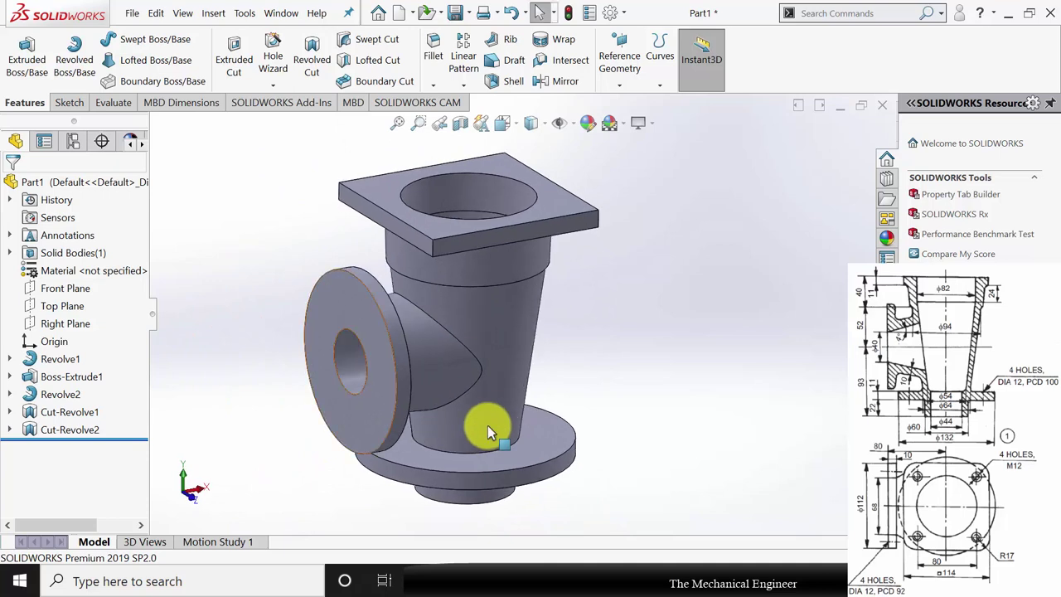
{"action": "left_click", "coordinate": [559, 195]}
{"action": "left_click", "coordinate": [614, 161]}
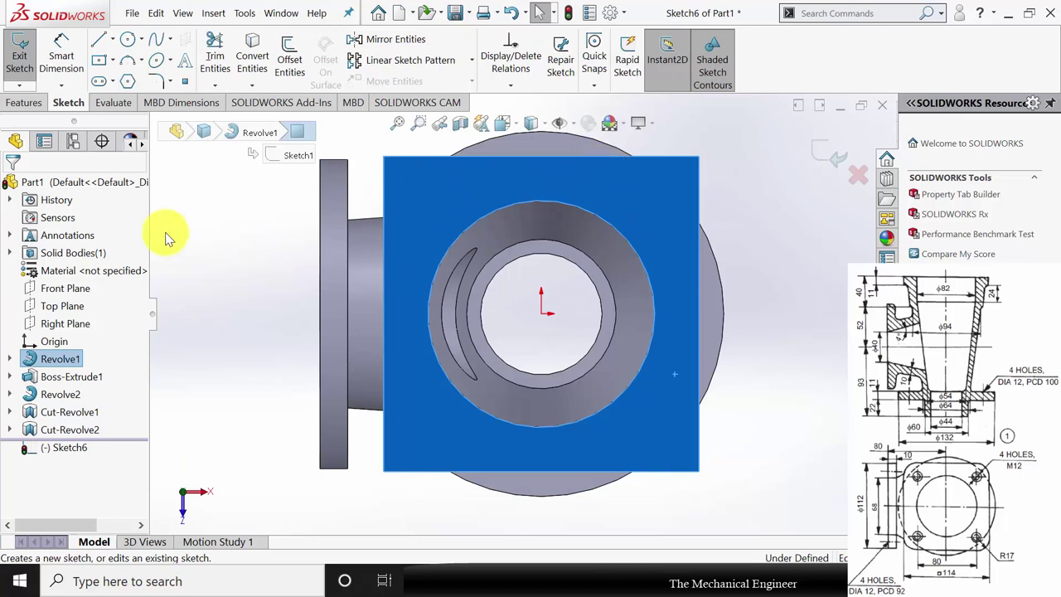
{"action": "left_click", "coordinate": [129, 41]}
{"action": "left_click_drag", "start_coordinate": [420, 193], "coordinate": [438, 211]}
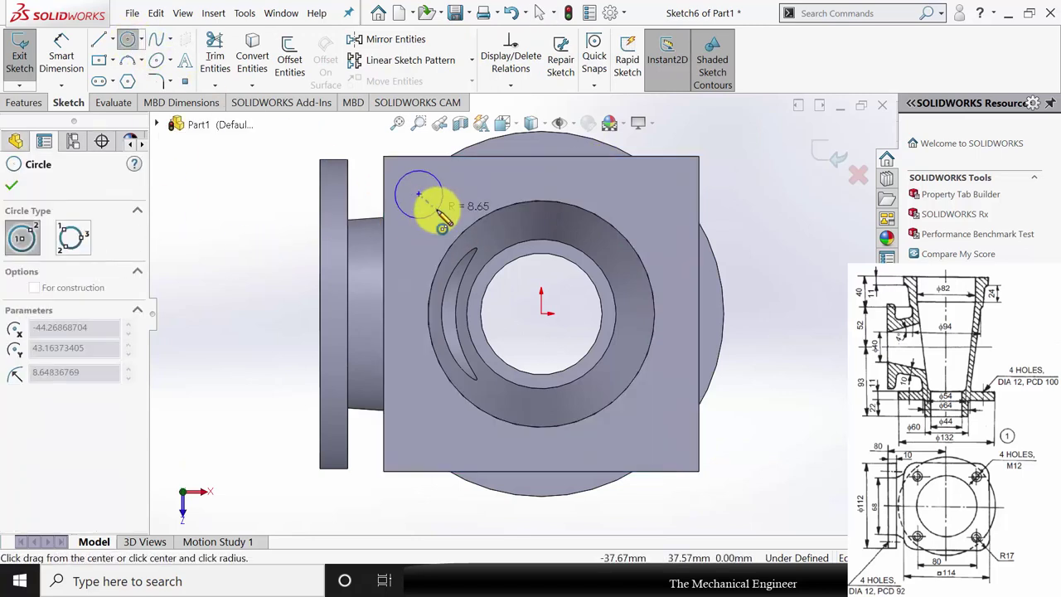
Dimension the circle's centre 40 mm horizontally and 40 mm vertically from the origin.
{"action": "left_click", "coordinate": [70, 43]}
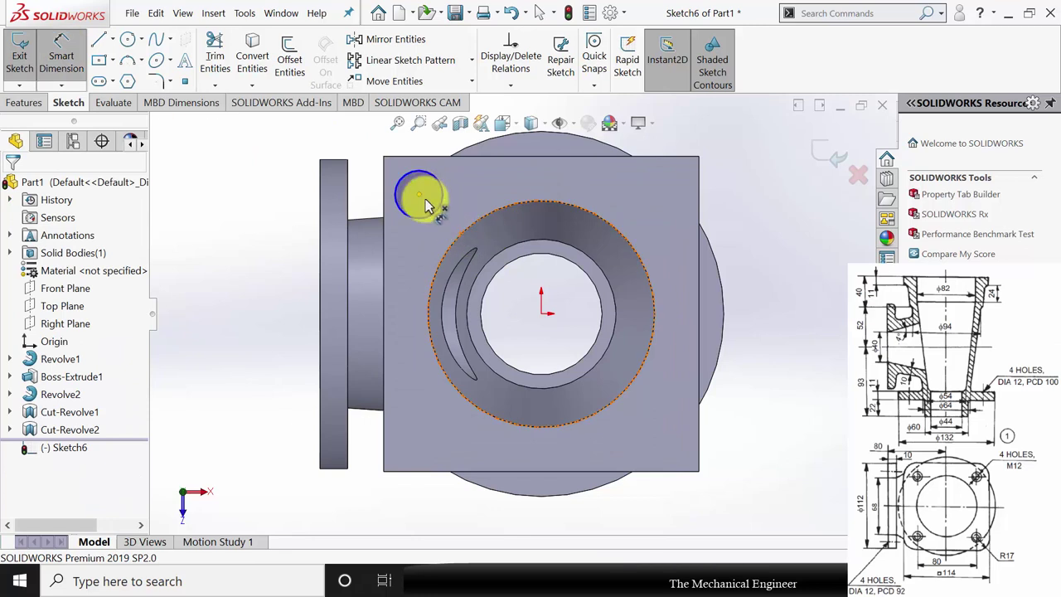
{"action": "left_click", "coordinate": [421, 197]}
{"action": "left_click", "coordinate": [542, 313]}
{"action": "left_click", "coordinate": [504, 370]}
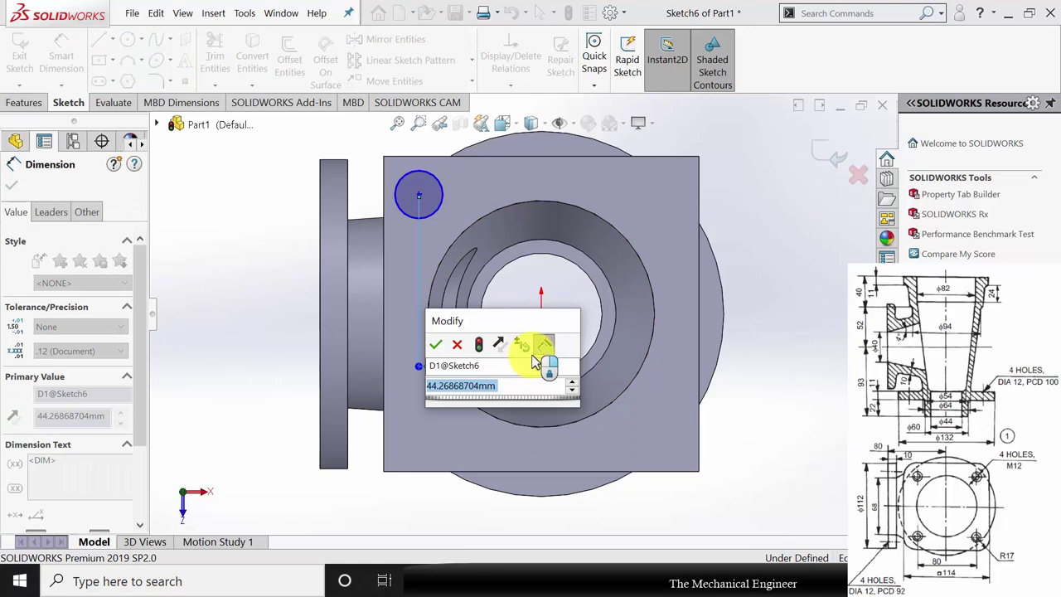
{"action": "type", "text": "40"}
{"action": "key", "text": "Return"}
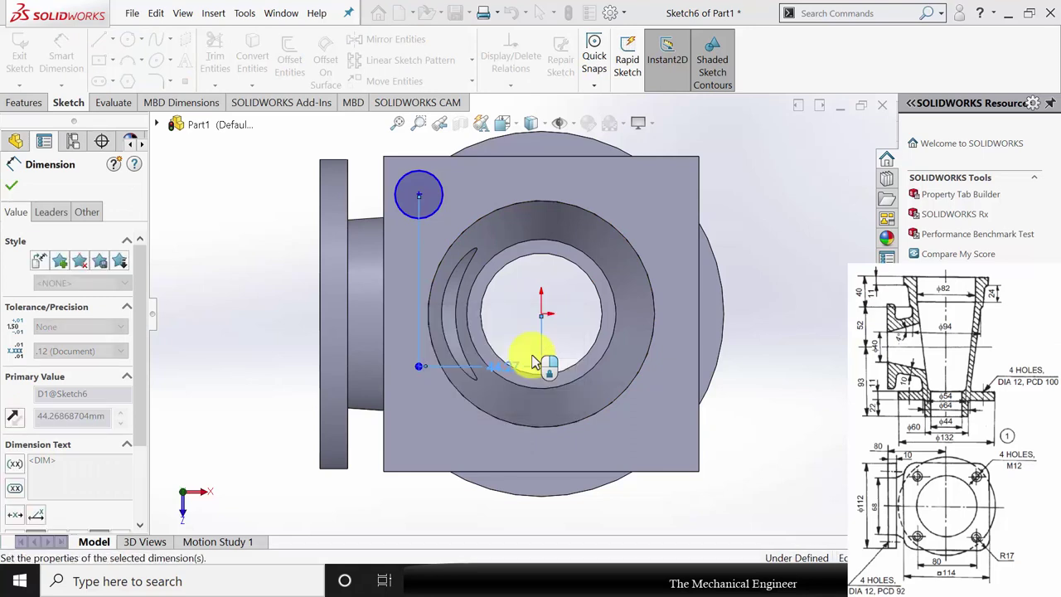
{"action": "left_click", "coordinate": [429, 197]}
{"action": "left_click", "coordinate": [543, 322]}
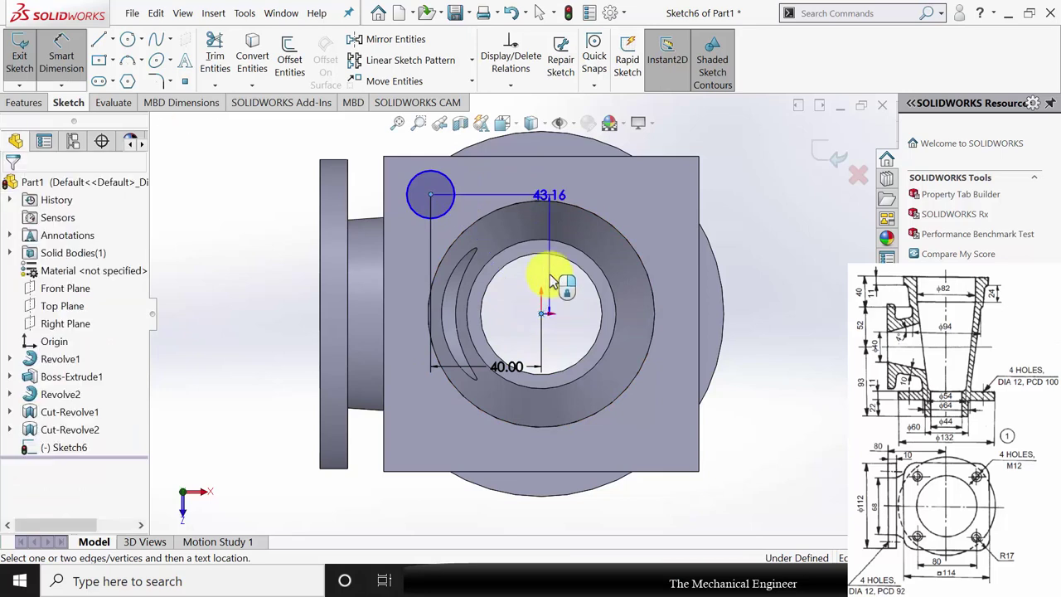
{"action": "left_click", "coordinate": [580, 244]}
{"action": "type", "text": "40"}
{"action": "key", "text": "Return"}
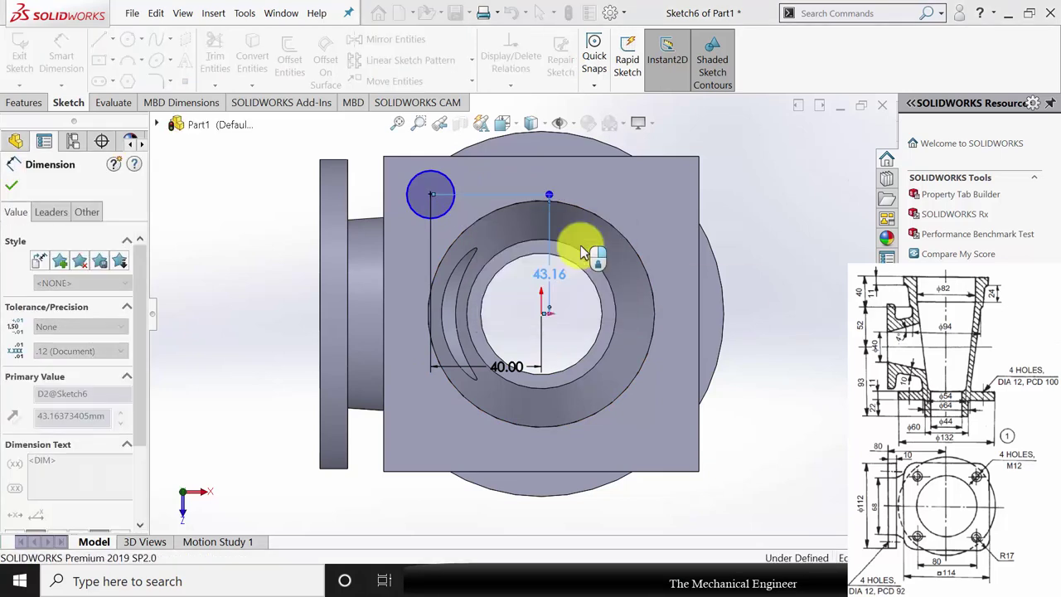
Dimension the corner circle's diameter as 12 mm.
{"action": "left_click", "coordinate": [452, 194]}
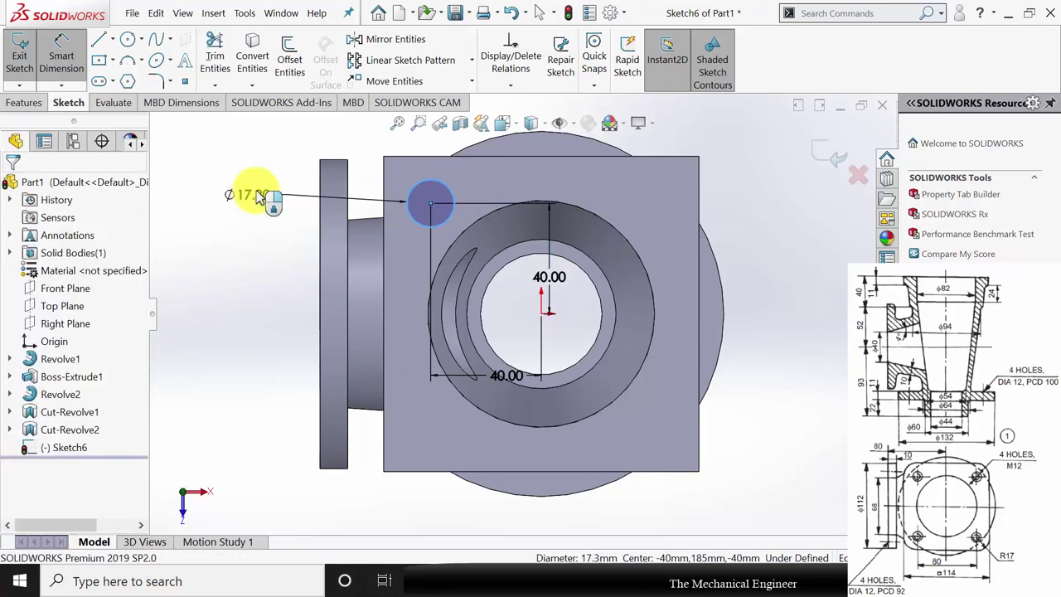
{"action": "left_click", "coordinate": [257, 196]}
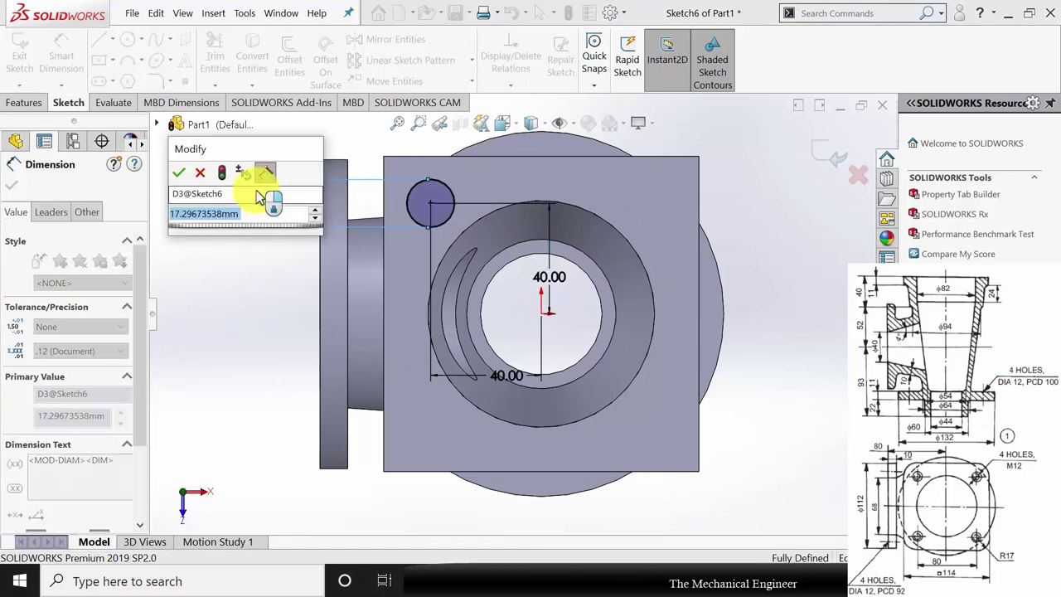
{"action": "type", "text": "12"}
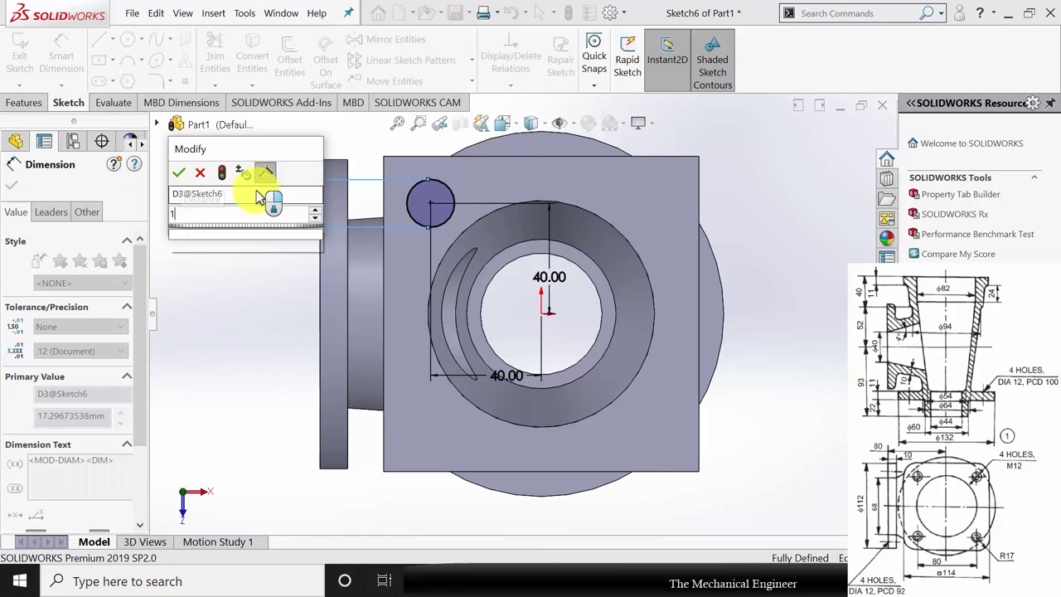
{"action": "key", "text": "Return"}
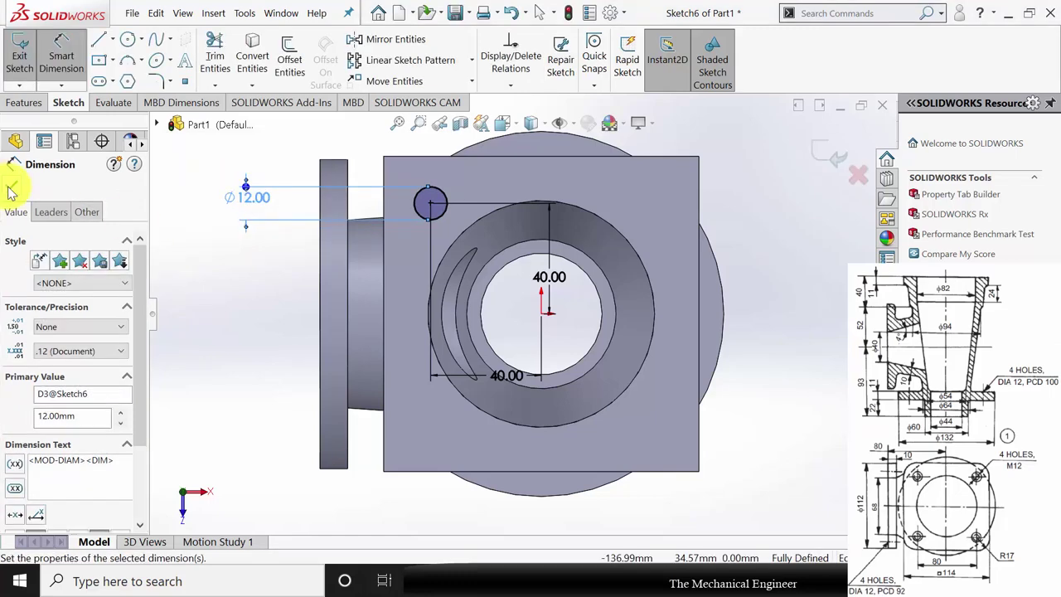
{"action": "left_click", "coordinate": [11, 187]}
Cut the corner hole with Extruded Cut, using Up To Surface to the underside of the square flange.
{"action": "left_click", "coordinate": [25, 106]}
{"action": "left_click", "coordinate": [235, 62]}
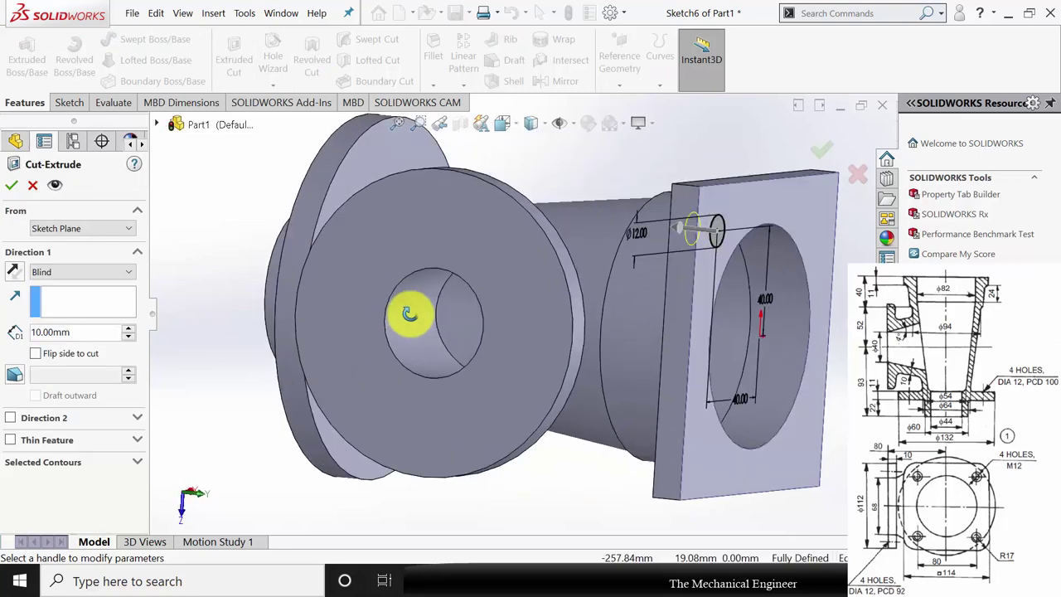
{"action": "left_click", "coordinate": [81, 272]}
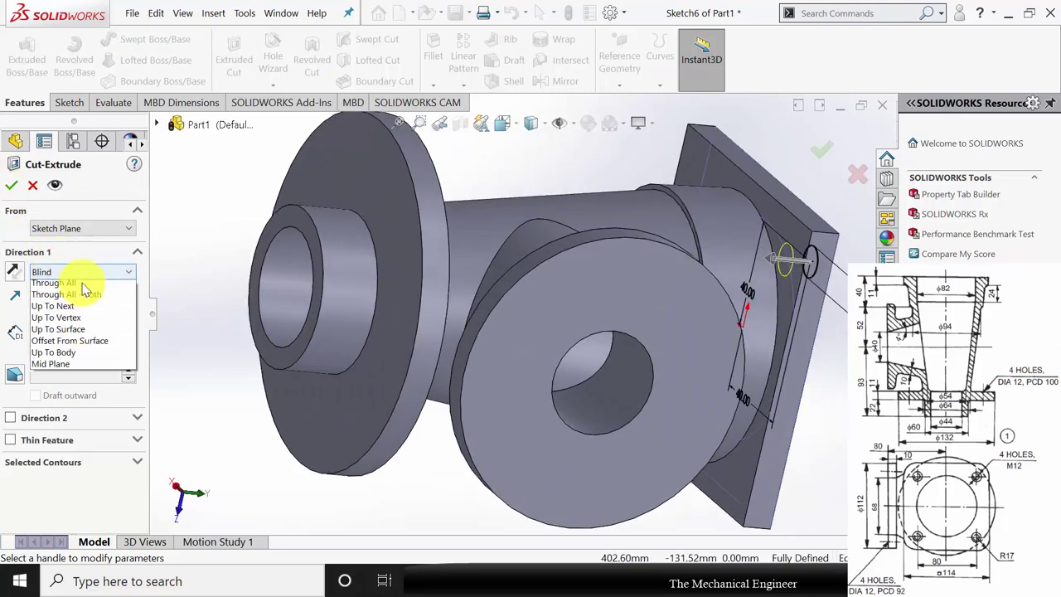
{"action": "left_click", "coordinate": [86, 343]}
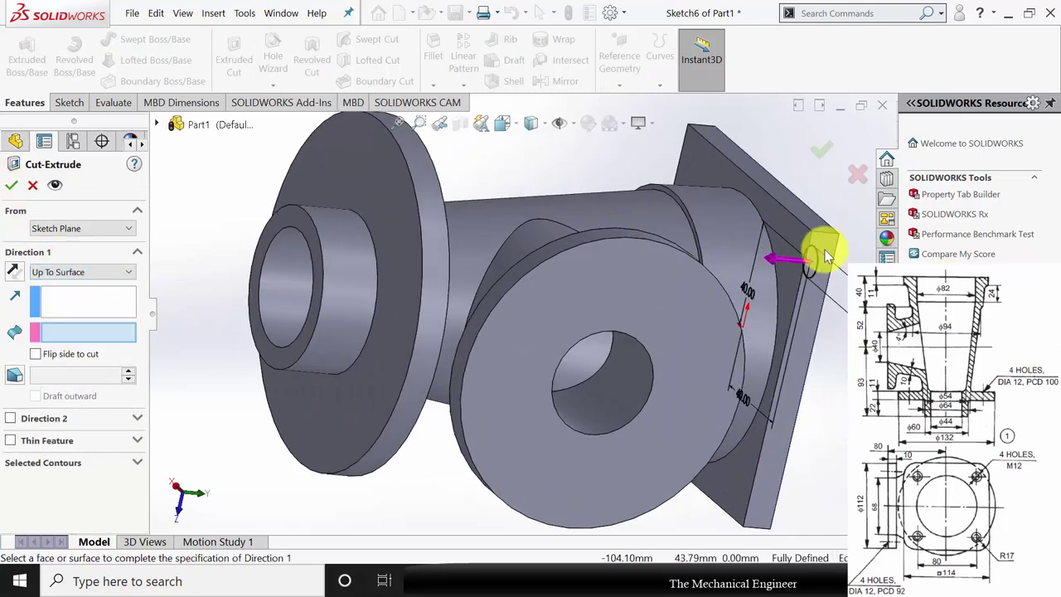
{"action": "left_click", "coordinate": [801, 235]}
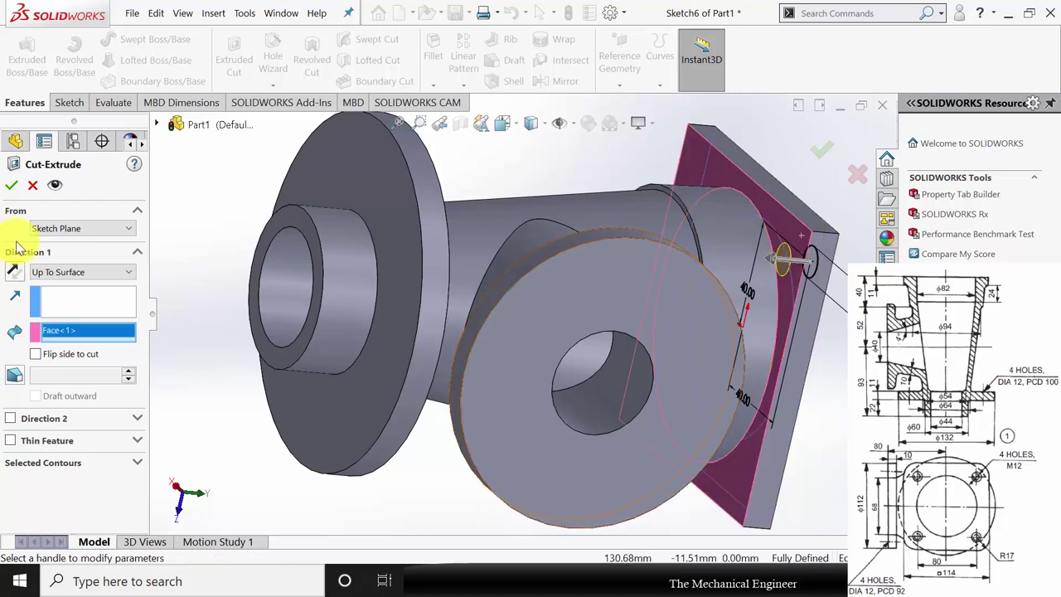
{"action": "left_click", "coordinate": [11, 185]}
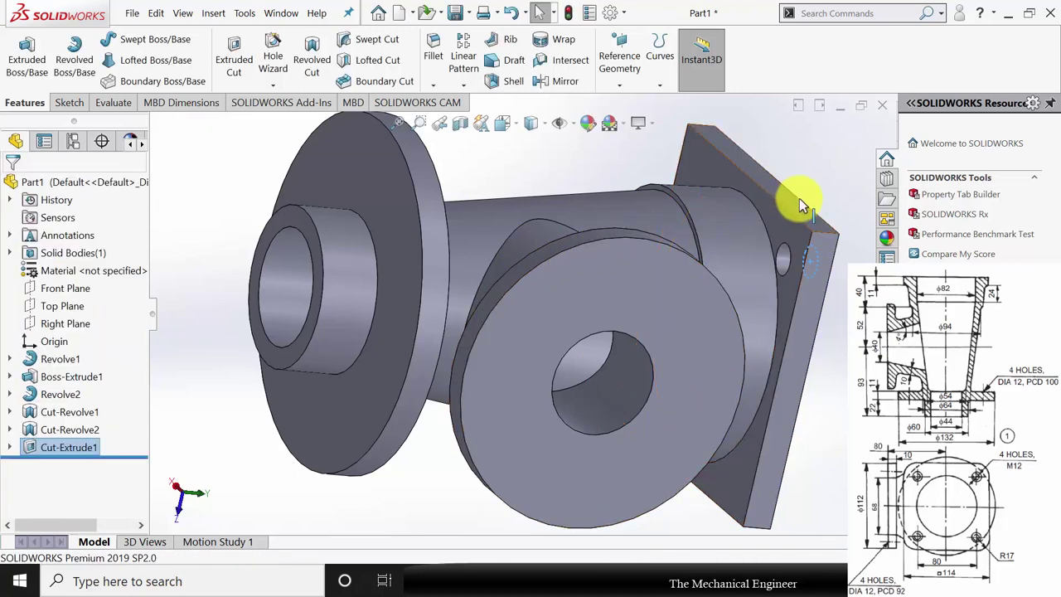
Start a Metric Die thread on the corner hole's upper edge, ending Up To Selection at the square flange's underside.
{"action": "middle_click_drag", "start_coordinate": [703, 280], "coordinate": [649, 231]}
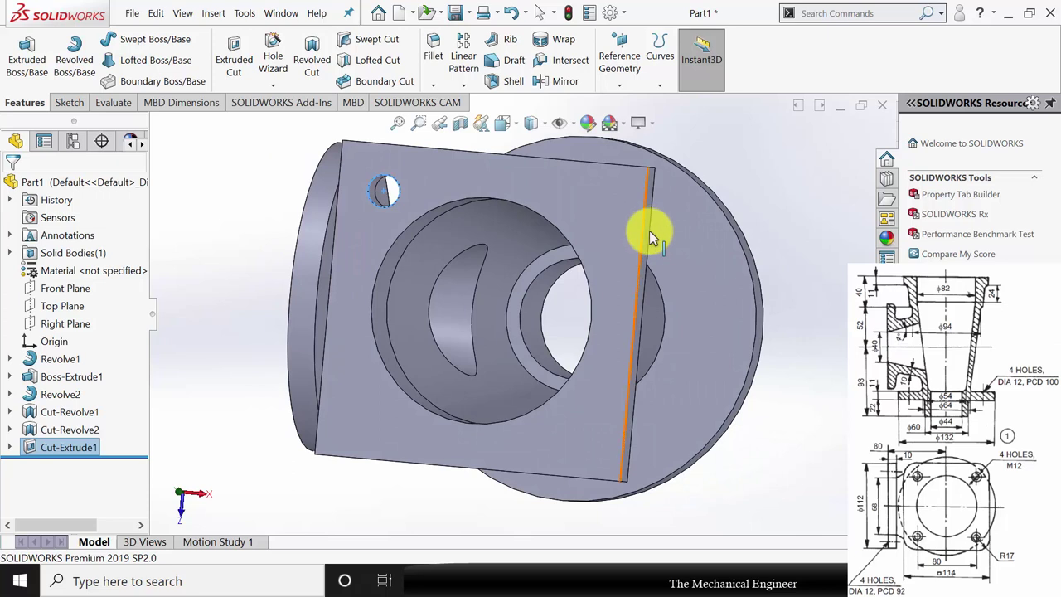
{"action": "left_click", "coordinate": [280, 85]}
{"action": "left_click", "coordinate": [284, 144]}
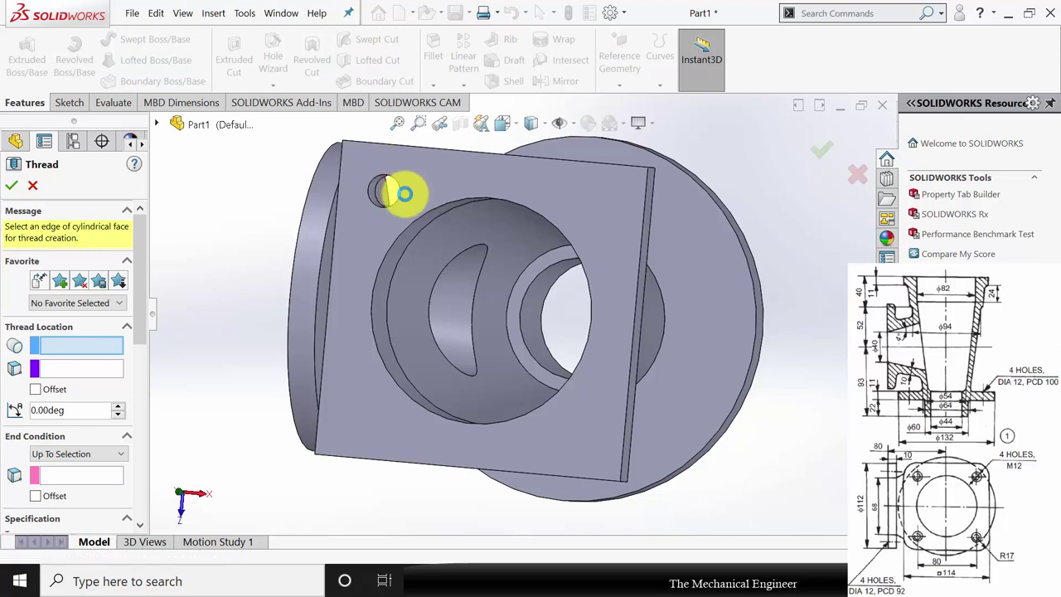
{"action": "left_click", "coordinate": [404, 193]}
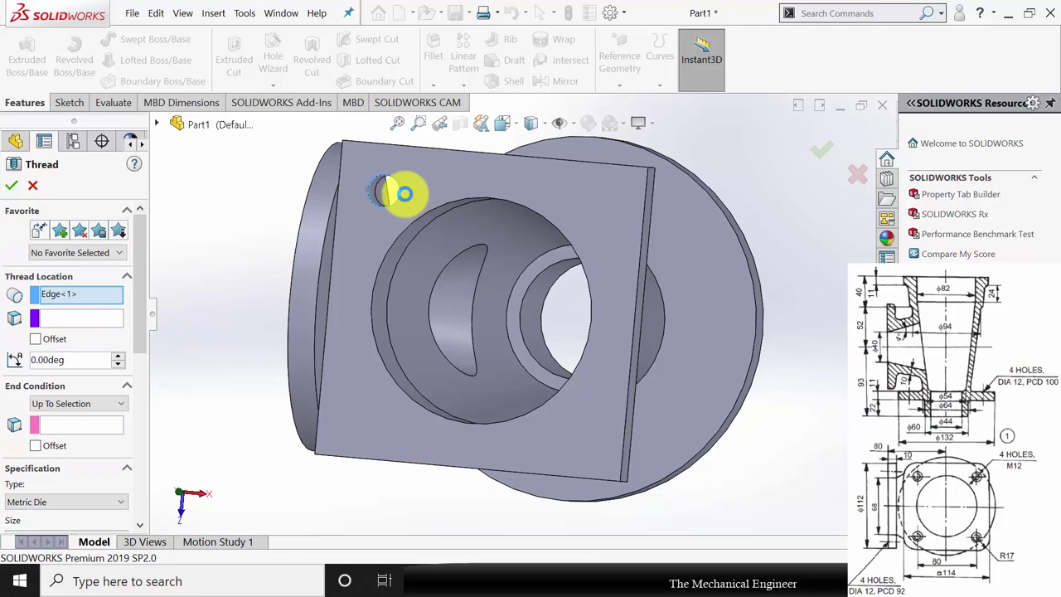
{"action": "left_click", "coordinate": [93, 426]}
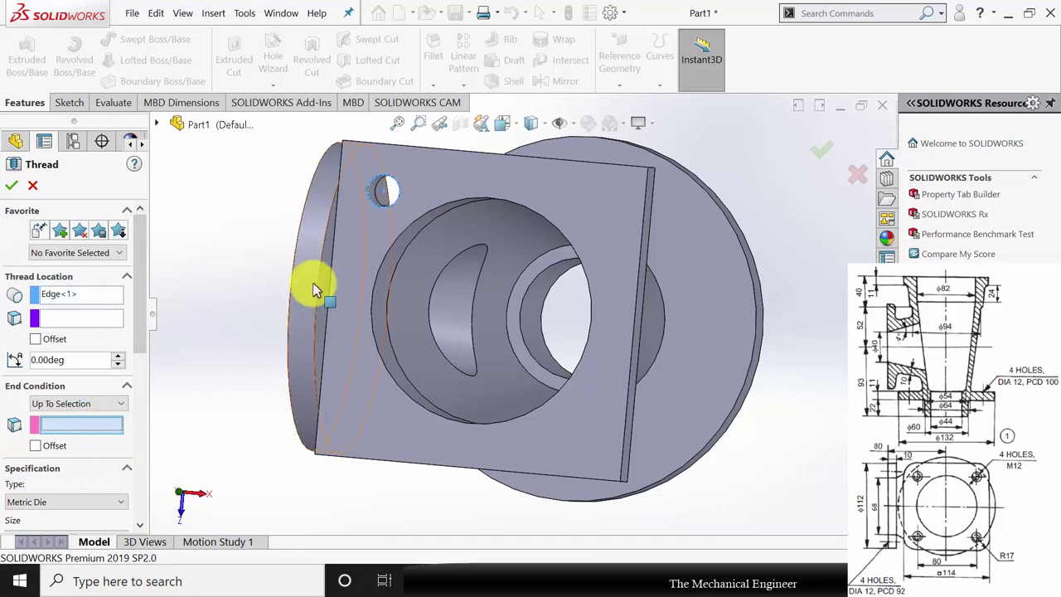
{"action": "middle_click_drag", "start_coordinate": [267, 212], "coordinate": [426, 308]}
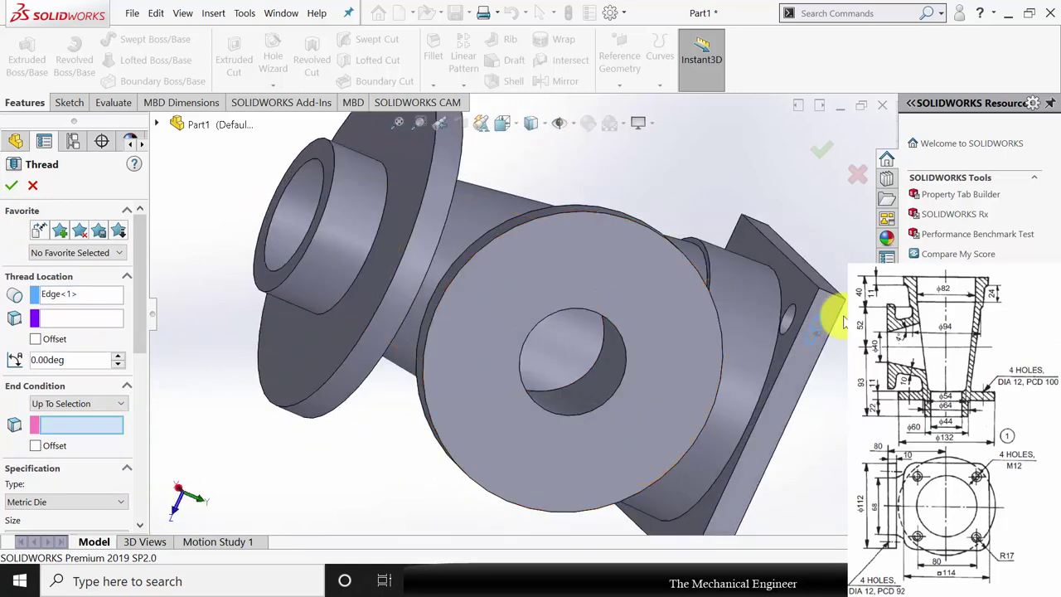
{"action": "left_click", "coordinate": [792, 296]}
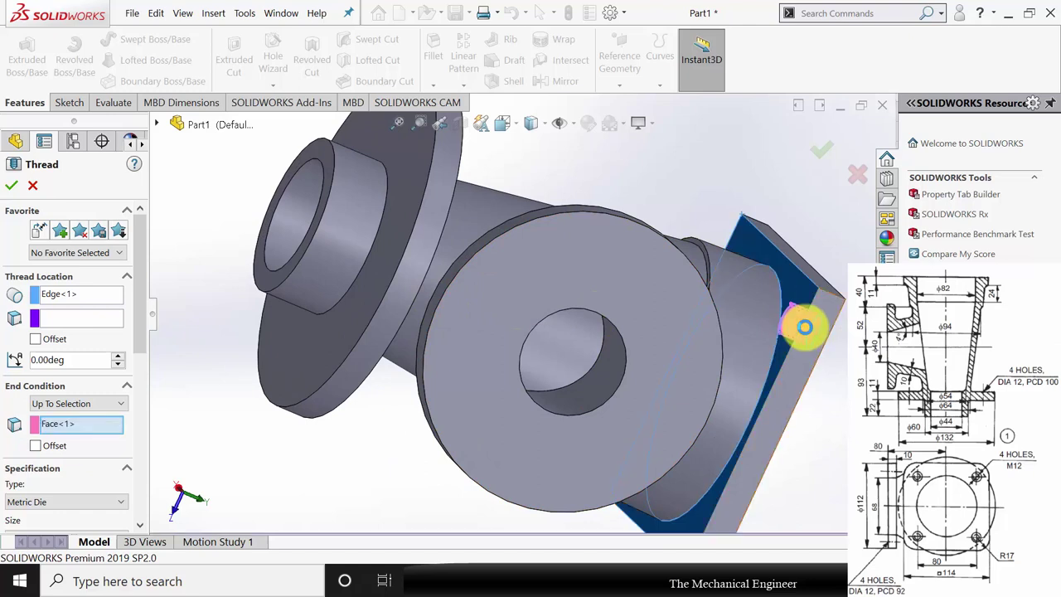
Create the M12x1.75 right-hand thread using the Extrude thread method, trimmed with both the start face and end face.
{"action": "left_click", "coordinate": [12, 186]}
{"action": "left_click_drag", "start_coordinate": [139, 246], "coordinate": [143, 374]}
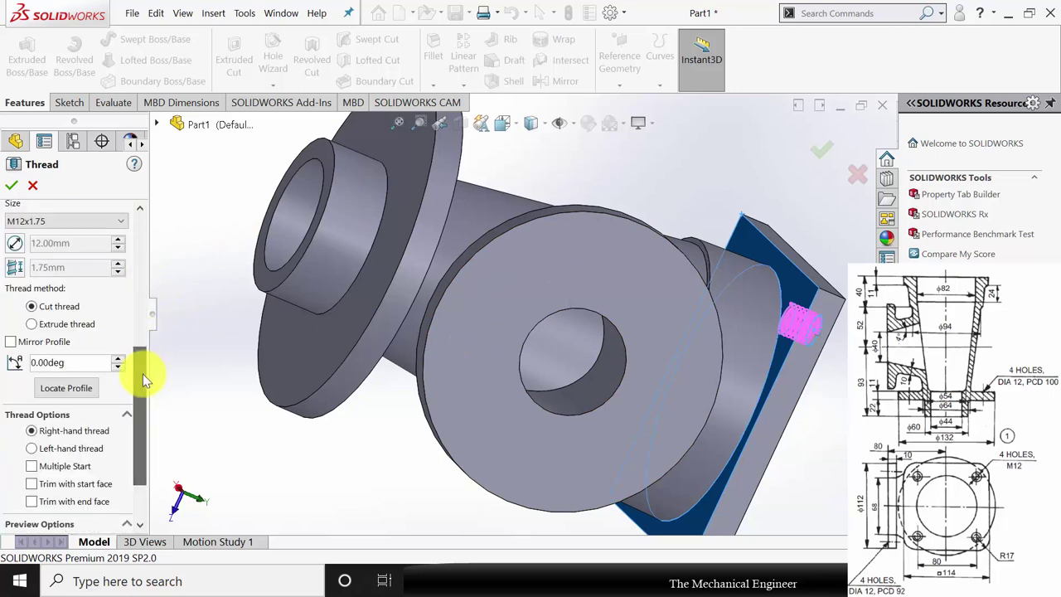
{"action": "left_click", "coordinate": [52, 326]}
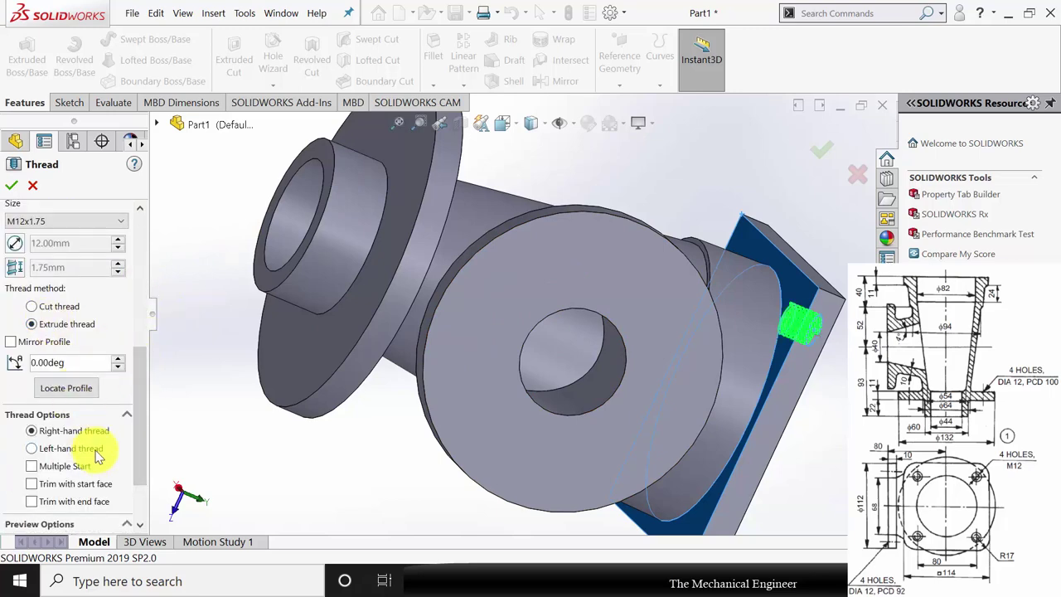
{"action": "left_click", "coordinate": [46, 503]}
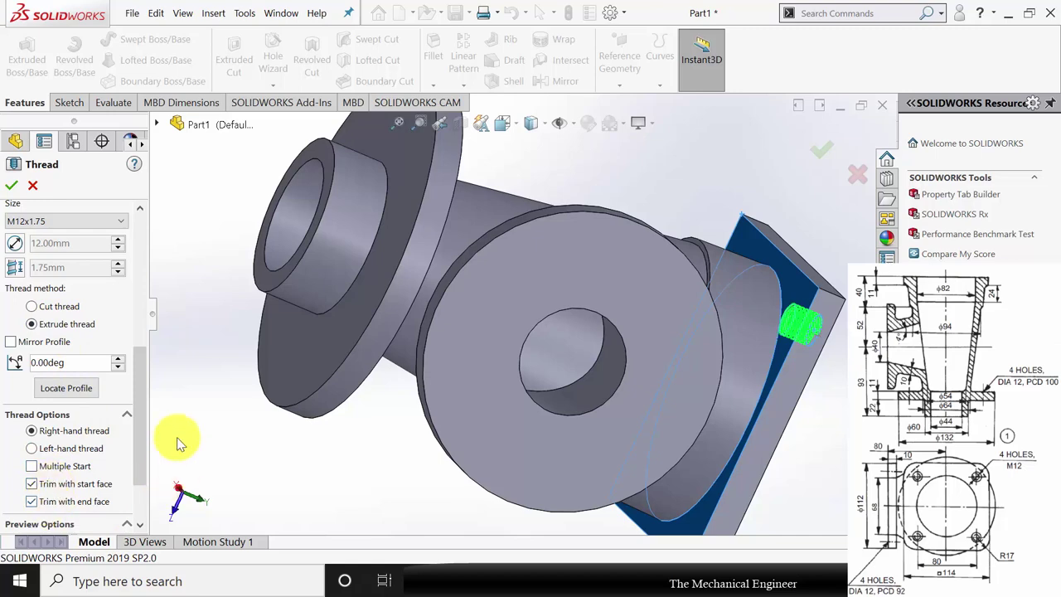
{"action": "right_click", "coordinate": [841, 426]}
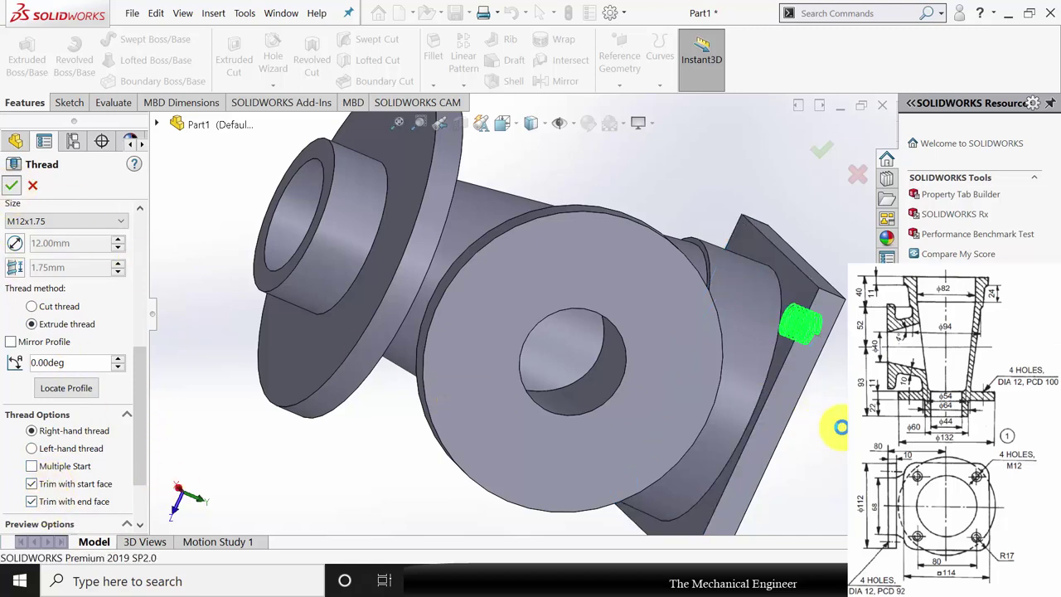
Circular-pattern the corner hole cut and its thread around the main bore's edge, with 4 equally spaced instances over 360 degrees.
{"action": "middle_click_drag", "start_coordinate": [832, 420], "coordinate": [577, 232]}
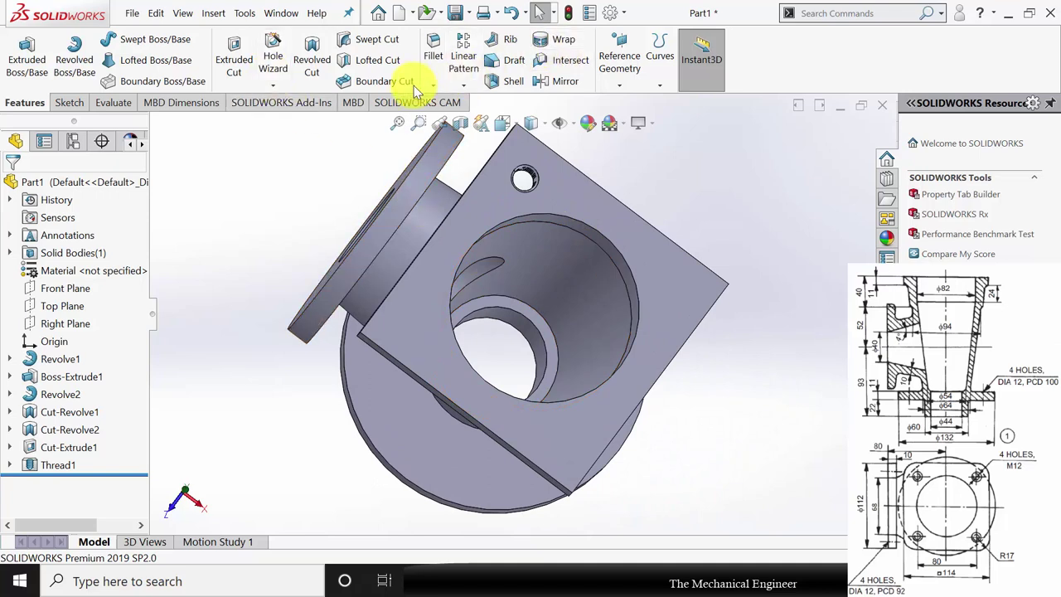
{"action": "left_click", "coordinate": [460, 87]}
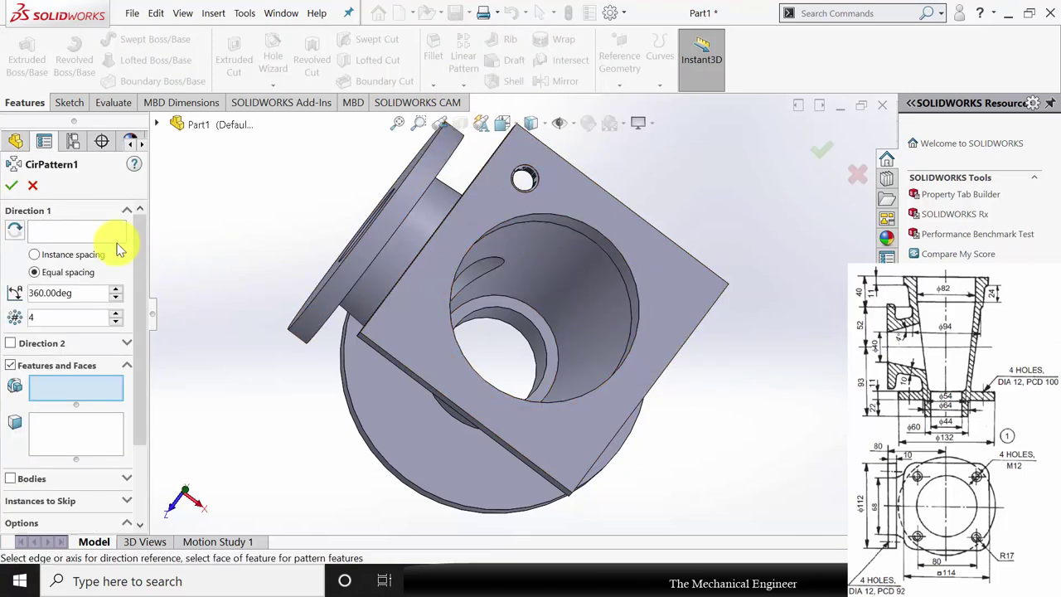
{"action": "left_click", "coordinate": [86, 232]}
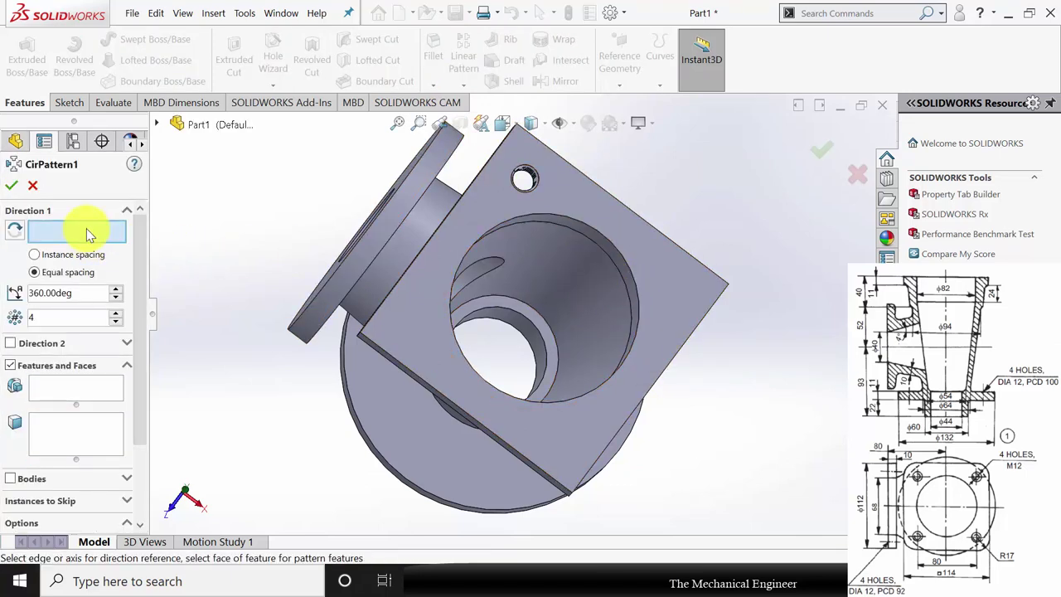
{"action": "left_click", "coordinate": [569, 218]}
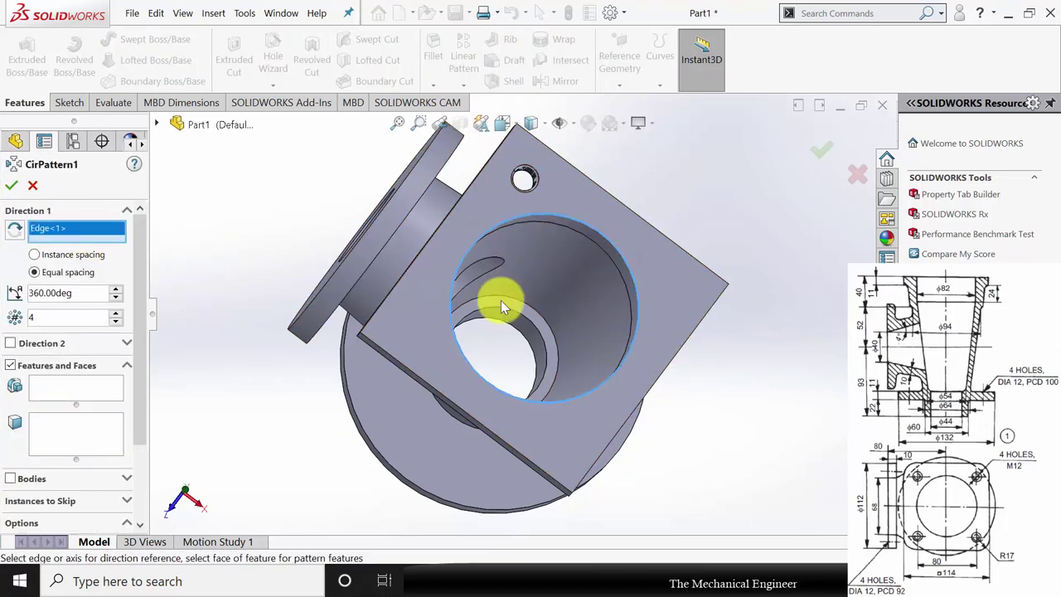
{"action": "left_click", "coordinate": [101, 391]}
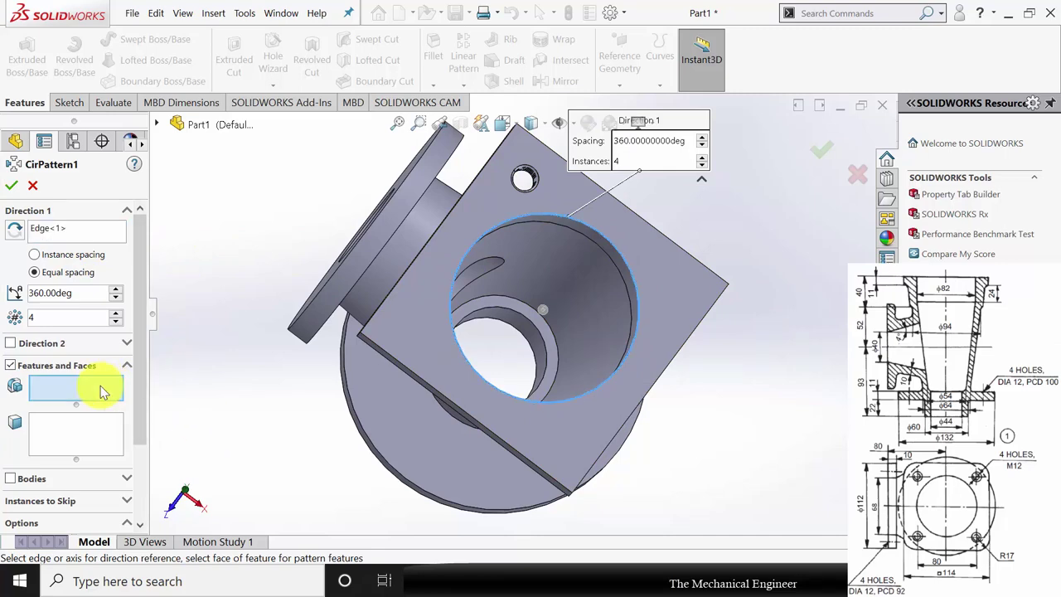
{"action": "left_click", "coordinate": [158, 125]}
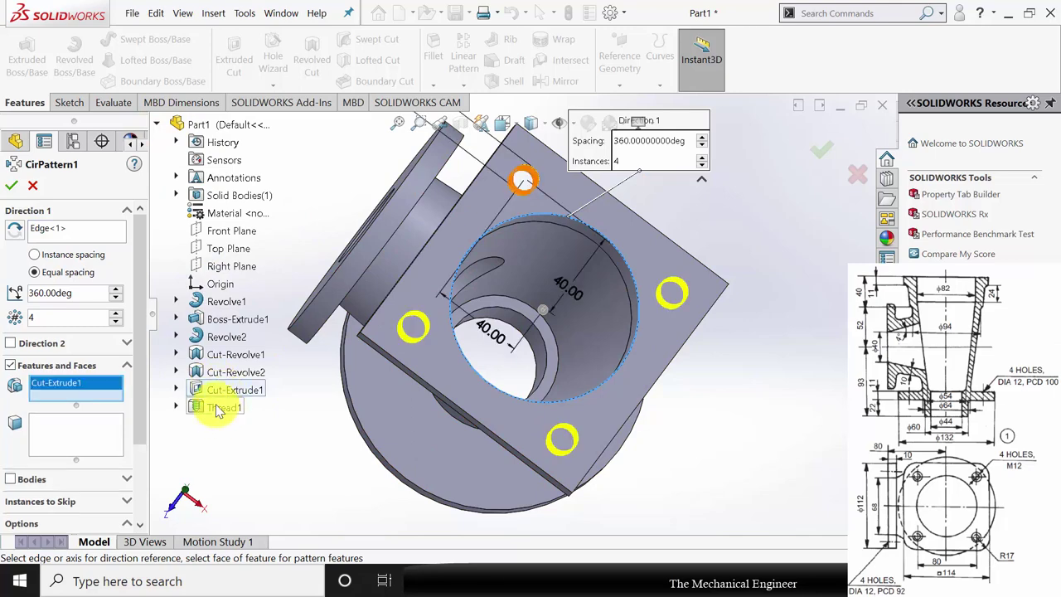
{"action": "left_click", "coordinate": [218, 410]}
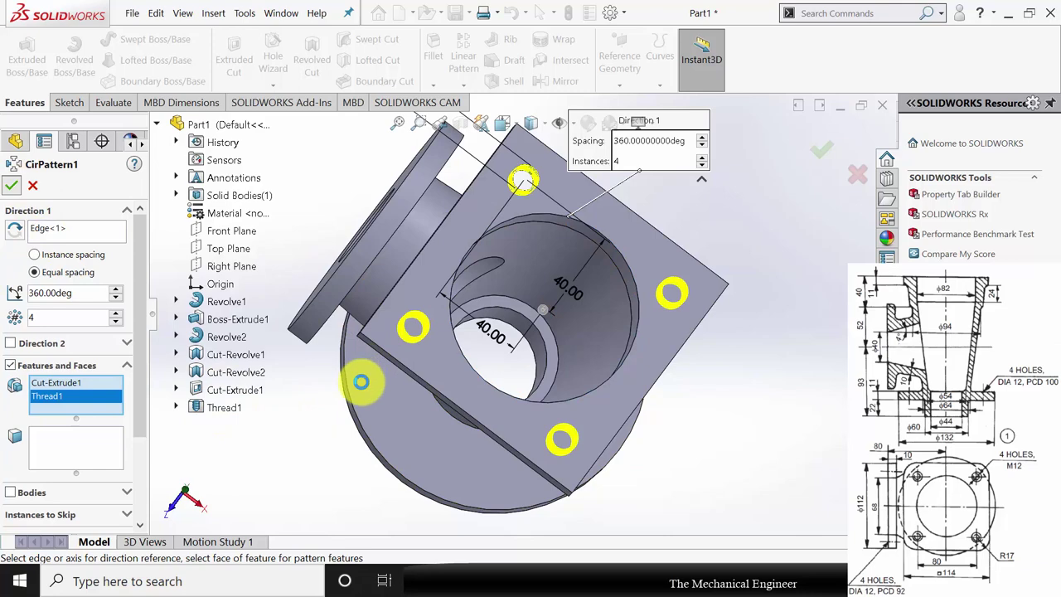
{"action": "right_click", "coordinate": [290, 440]}
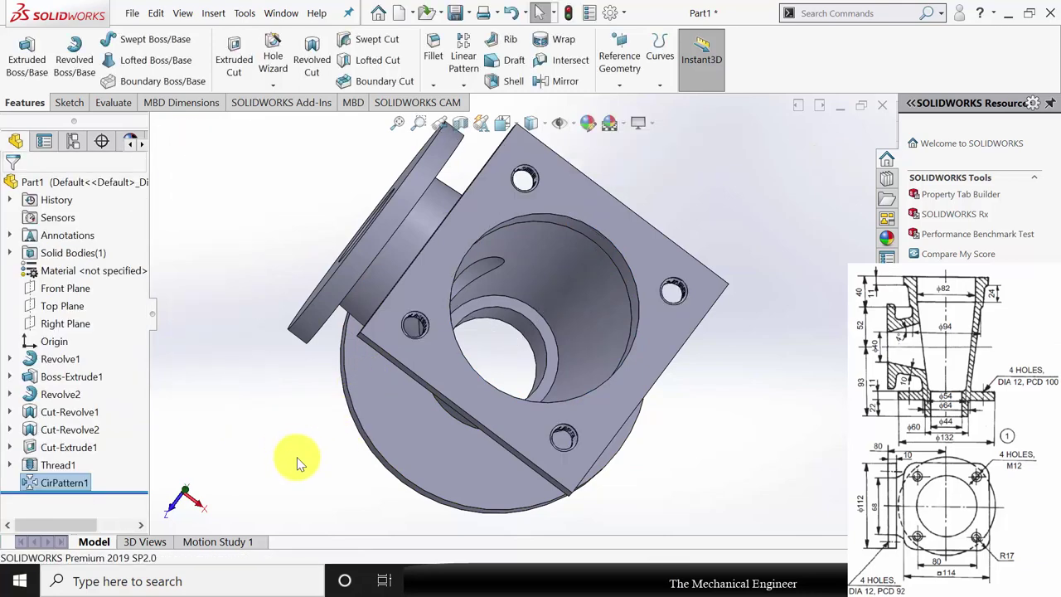
On the large round flange's outer face, sketch a concentric circle about 95 mm in diameter and a circle about 17 mm across centred on its top point.
{"action": "middle_click_drag", "start_coordinate": [580, 426], "coordinate": [669, 217]}
{"action": "left_click", "coordinate": [630, 295]}
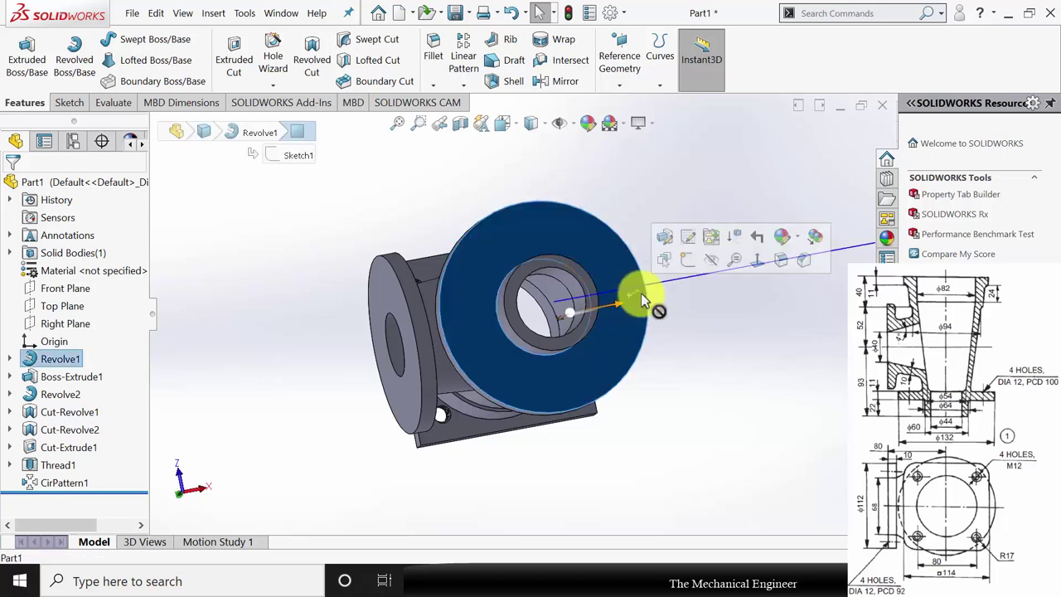
{"action": "left_click", "coordinate": [692, 265]}
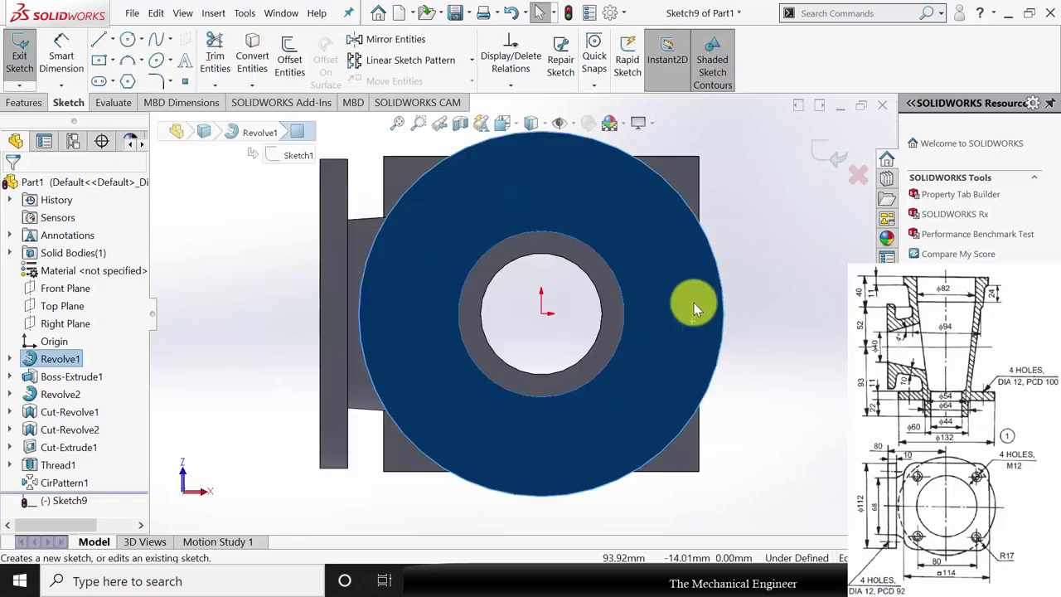
{"action": "left_click", "coordinate": [128, 39]}
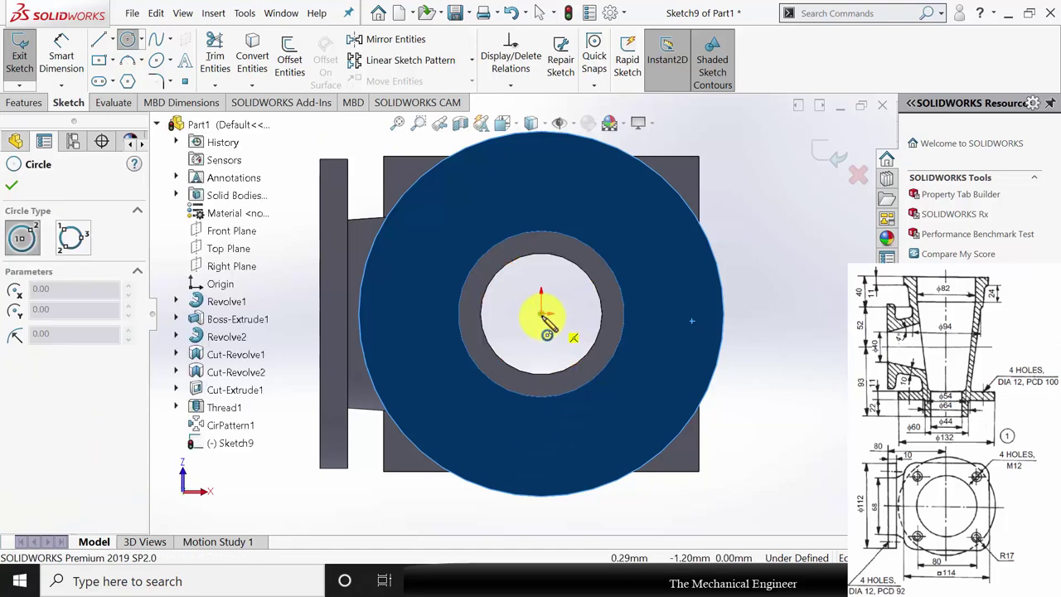
{"action": "left_click", "coordinate": [541, 314]}
{"action": "left_click", "coordinate": [540, 185]}
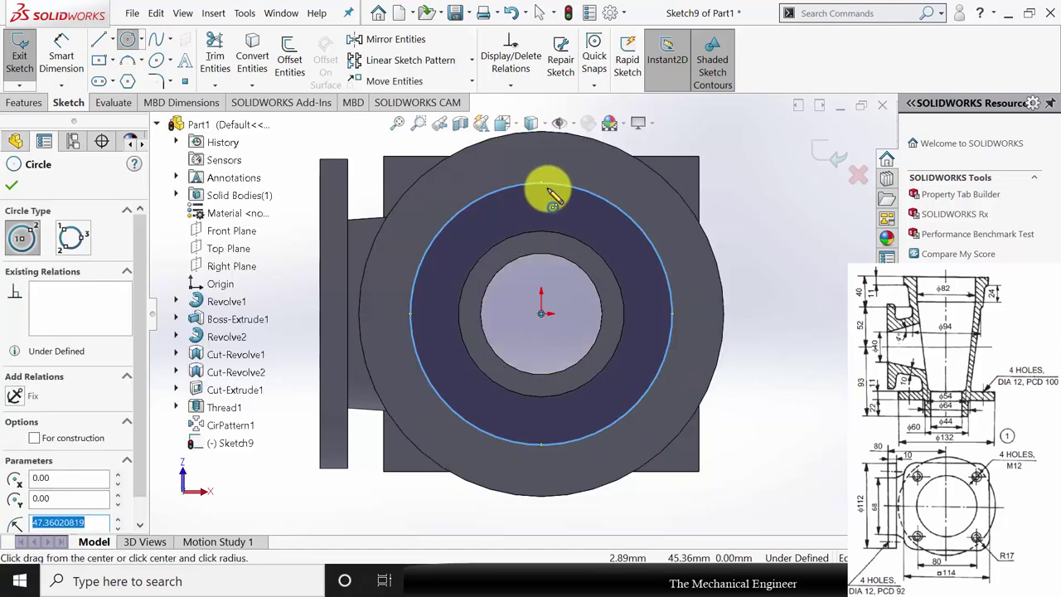
{"action": "left_click", "coordinate": [540, 184]}
{"action": "left_click", "coordinate": [560, 197]}
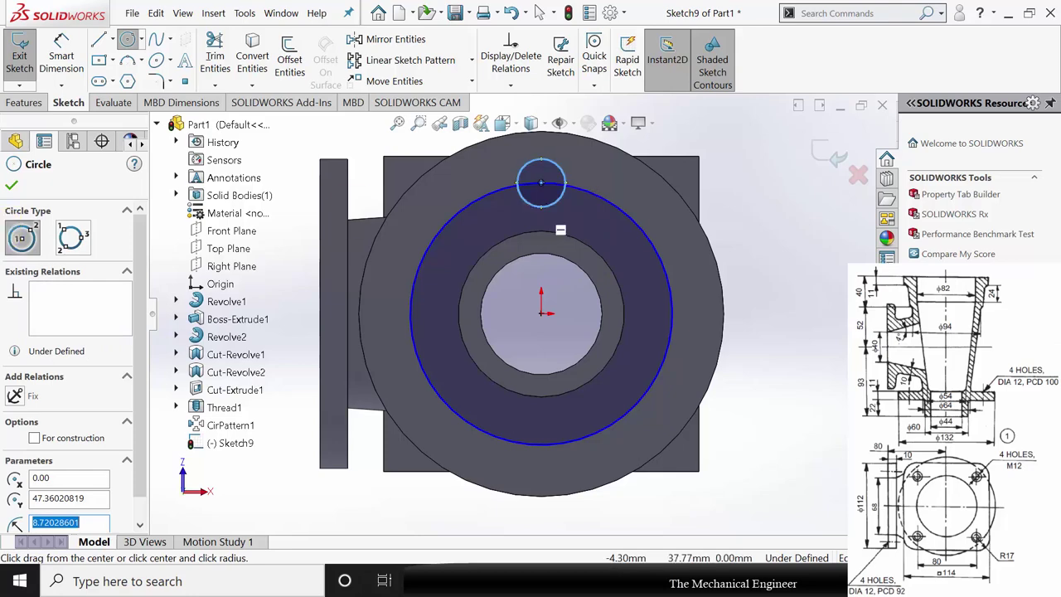
{"action": "left_click", "coordinate": [11, 190]}
Dimension the concentric circle's diameter as 100 mm and the small hole circle's diameter as 12 mm.
{"action": "left_click", "coordinate": [61, 52]}
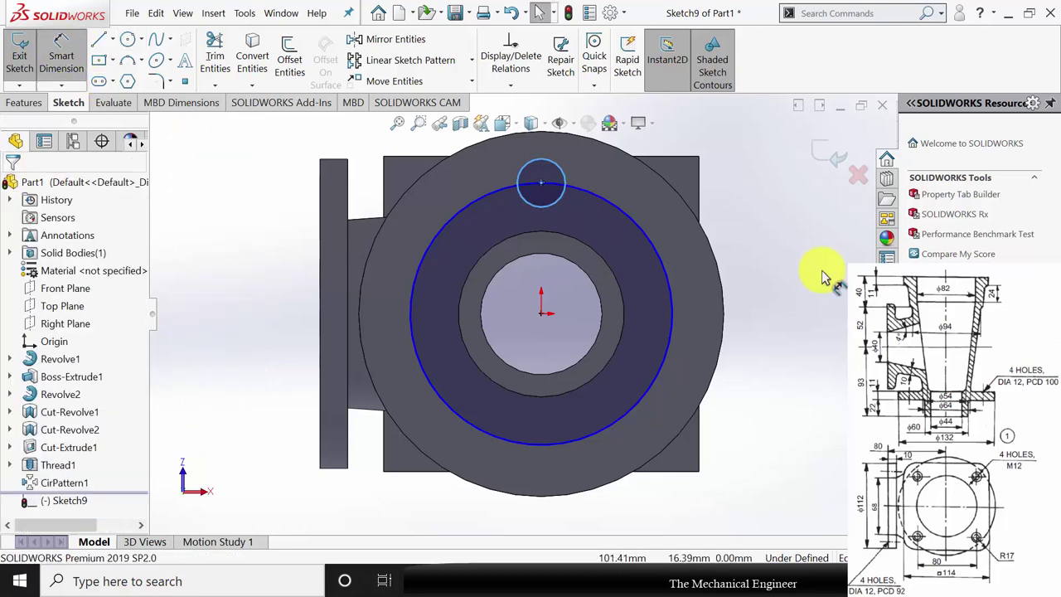
{"action": "left_click", "coordinate": [667, 251]}
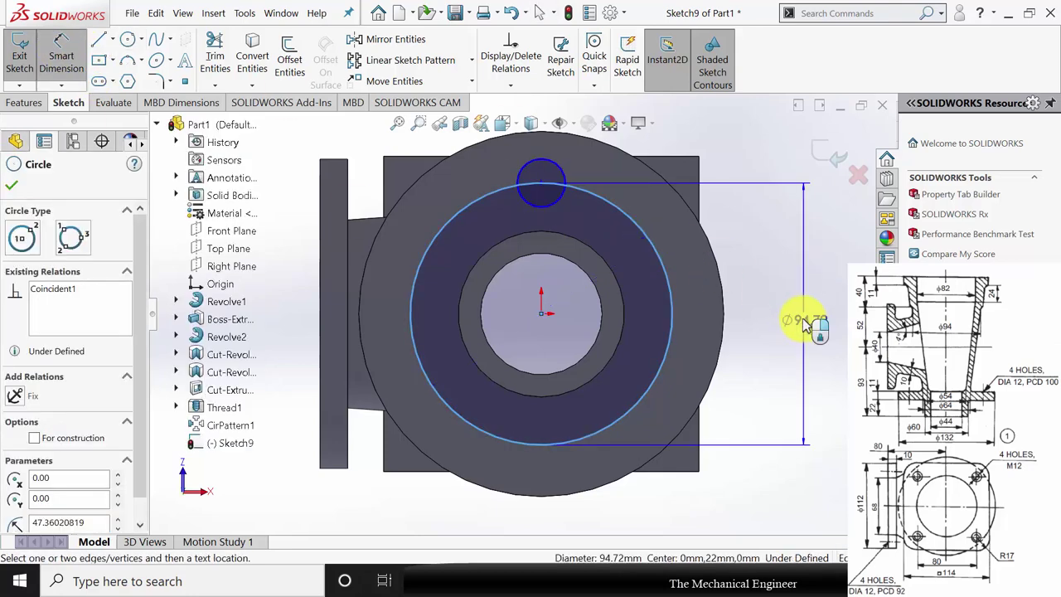
{"action": "left_click", "coordinate": [802, 323]}
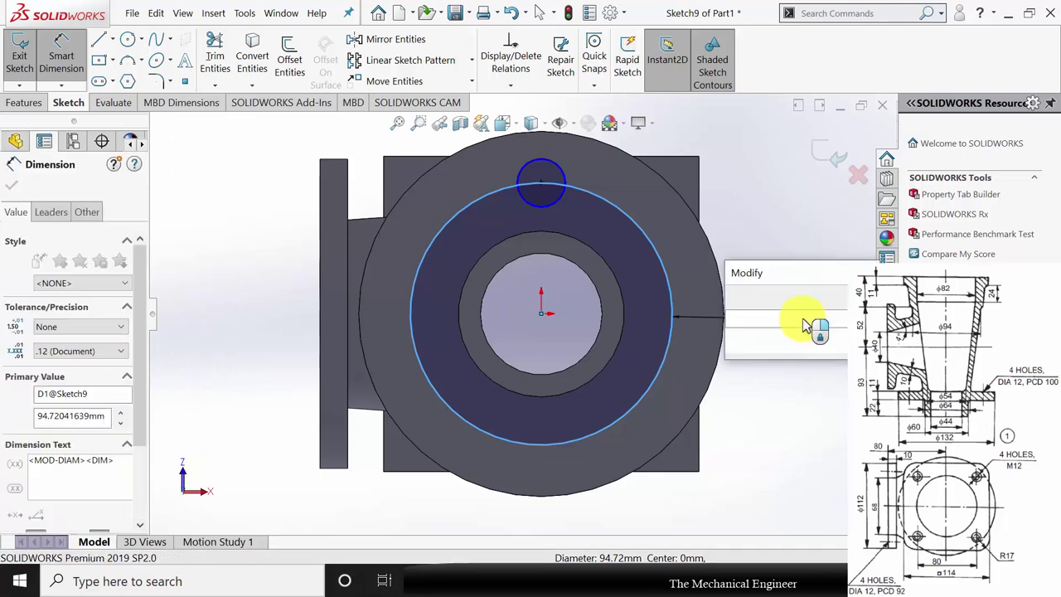
{"action": "type", "text": "100"}
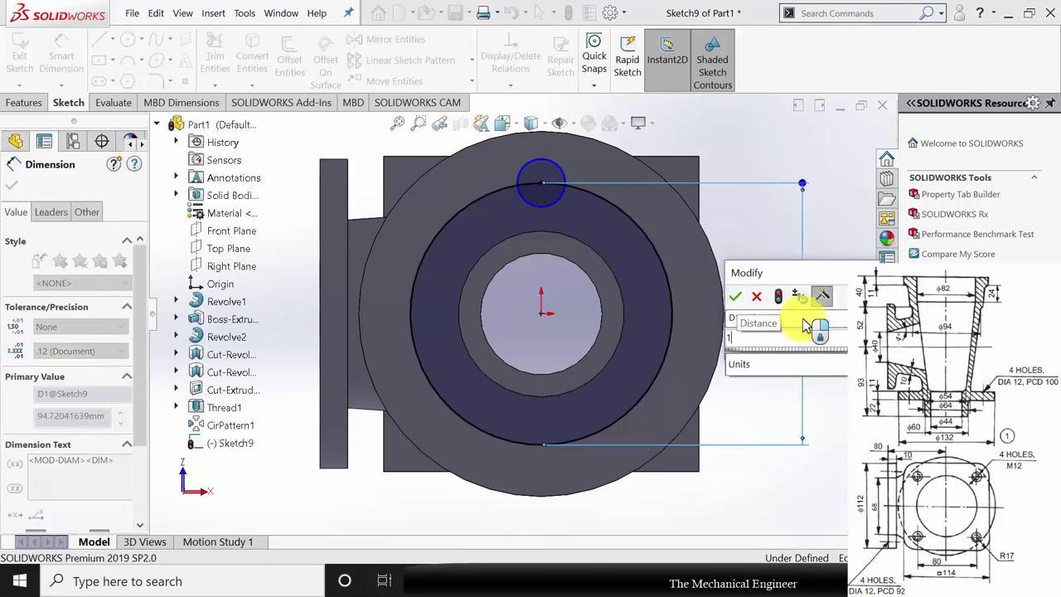
{"action": "key", "text": "Return"}
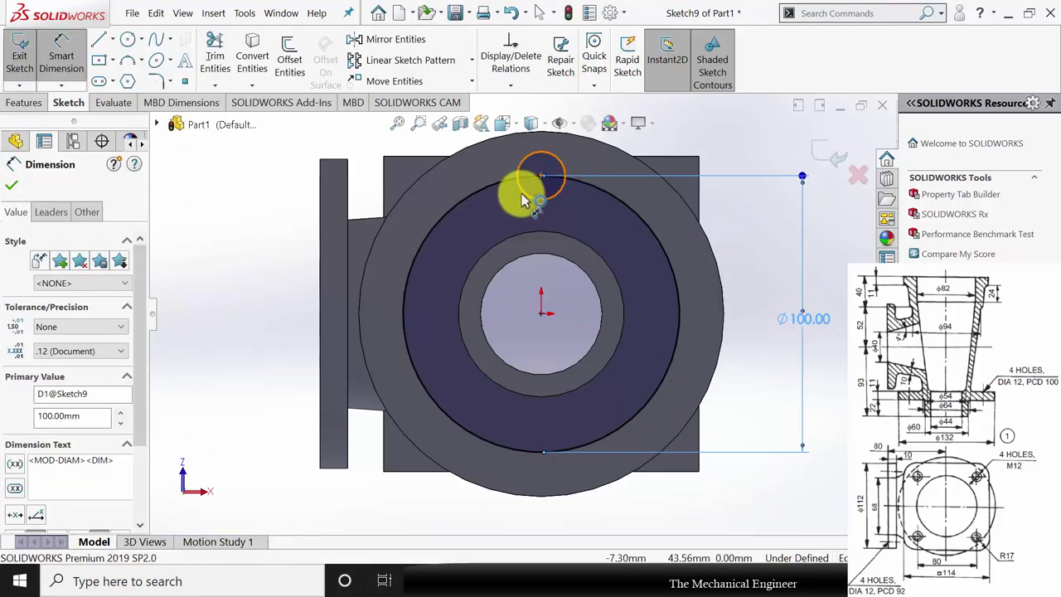
{"action": "left_click", "coordinate": [521, 190]}
{"action": "left_click", "coordinate": [363, 142]}
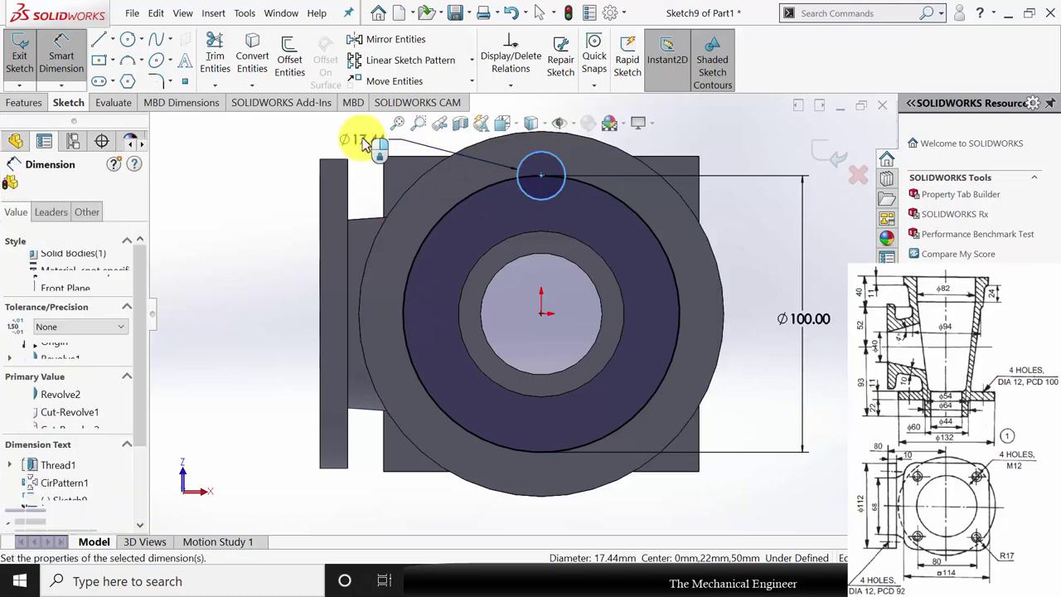
{"action": "type", "text": "12"}
{"action": "key", "text": "Return"}
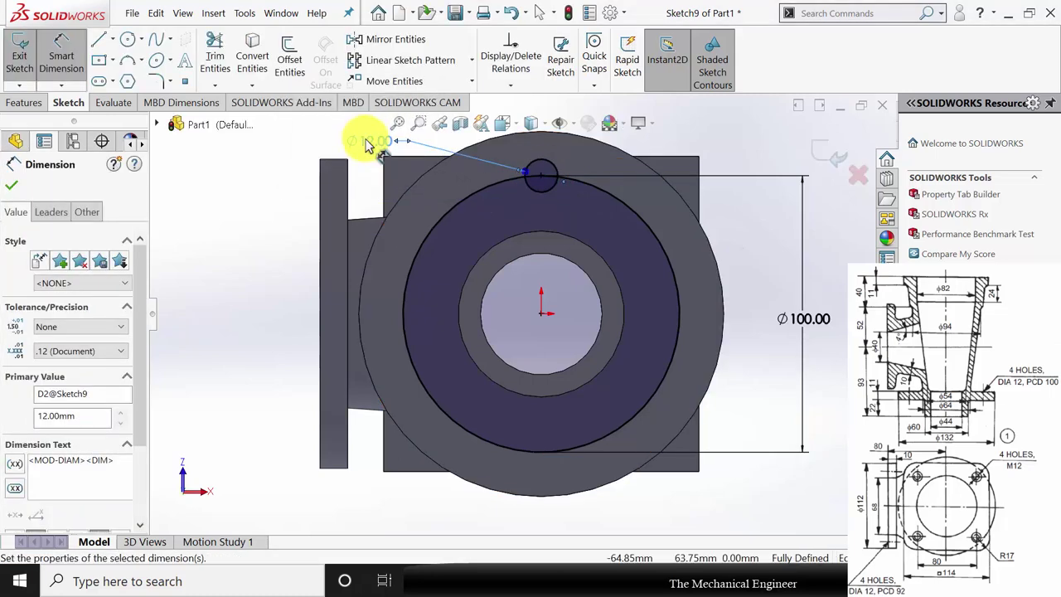
{"action": "left_click", "coordinate": [15, 188]}
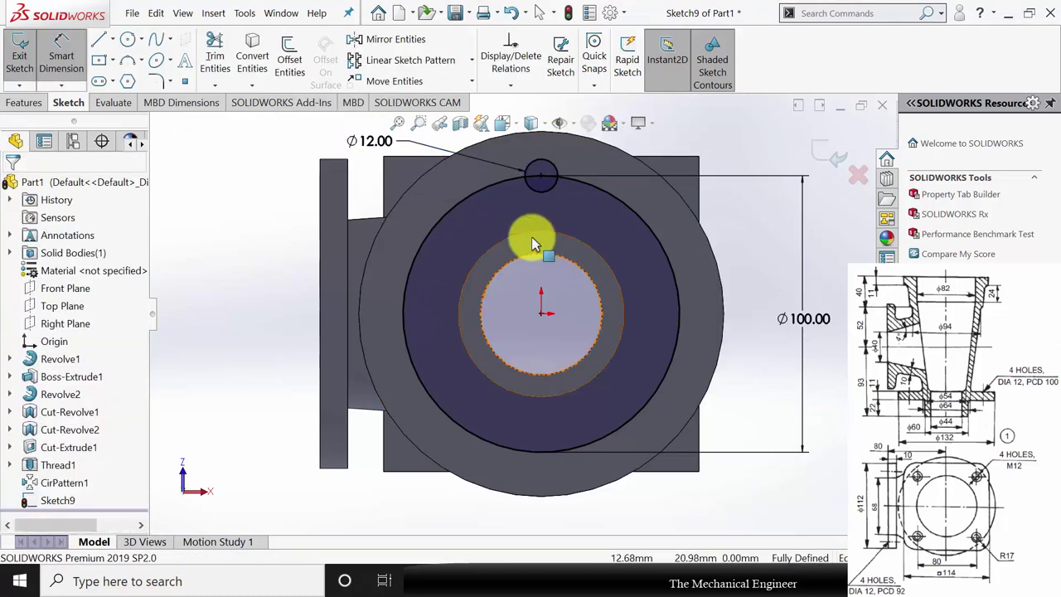
Convert the 100 mm pitch circle to construction geometry.
{"action": "left_click", "coordinate": [439, 218]}
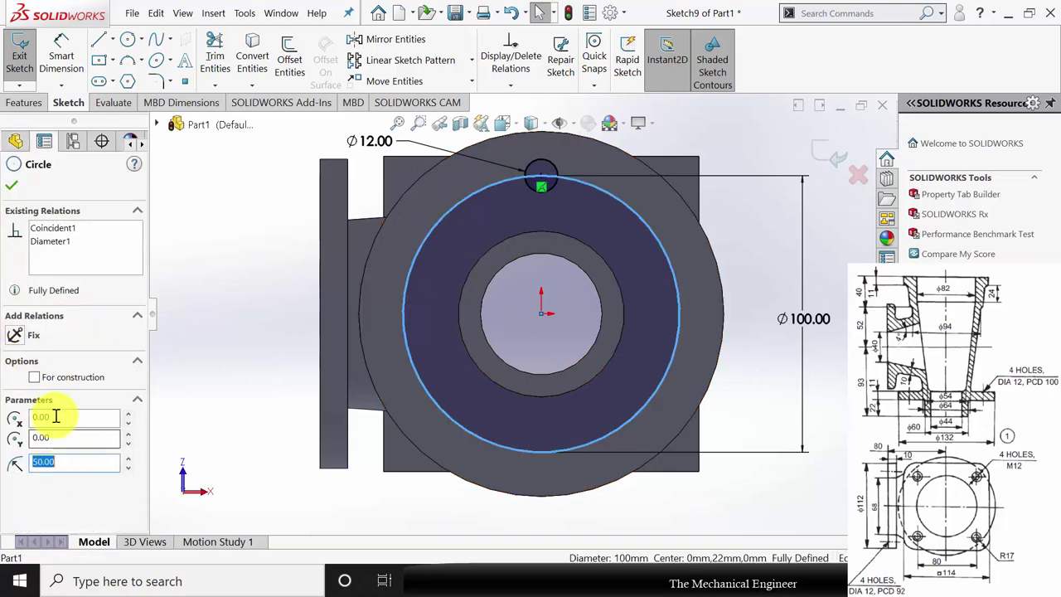
{"action": "left_click", "coordinate": [34, 377]}
{"action": "left_click", "coordinate": [15, 189]}
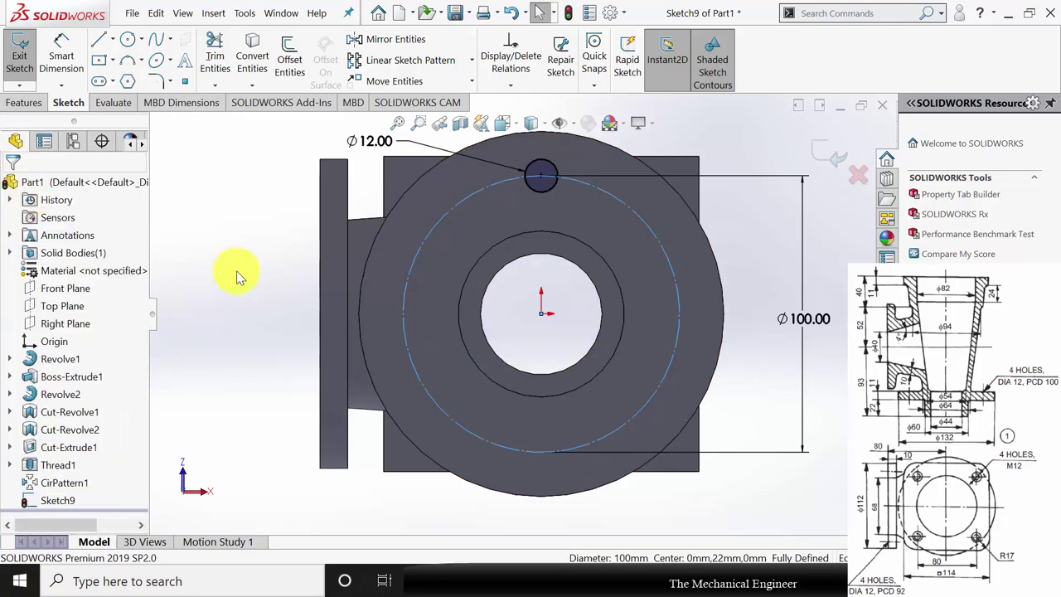
Cut the 12 mm hole circle with Extruded Cut, using Up To Surface to the round flange's inner face.
{"action": "left_click", "coordinate": [35, 106]}
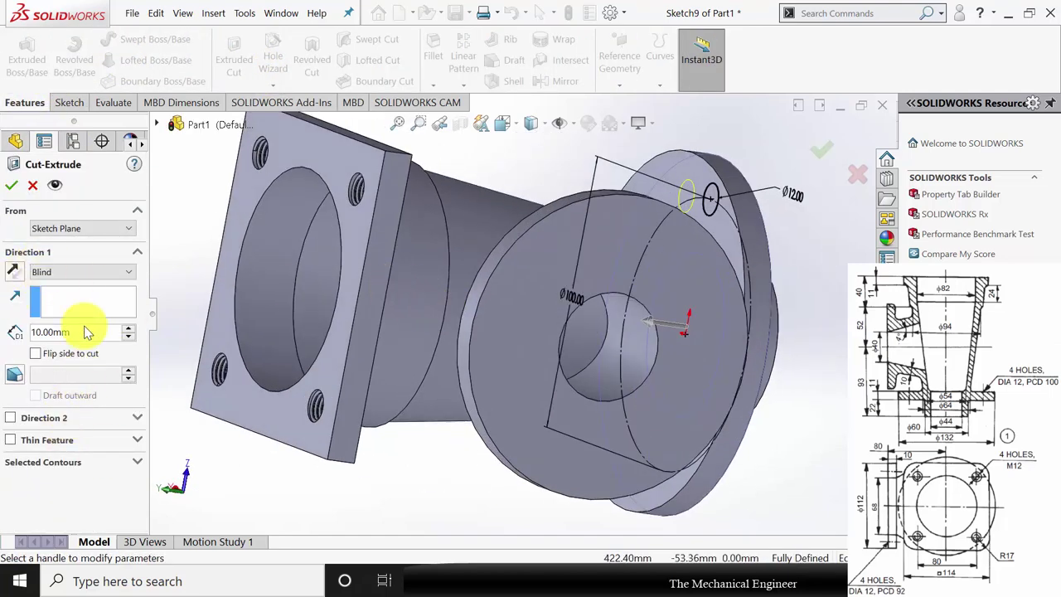
{"action": "left_click", "coordinate": [81, 278]}
{"action": "left_click", "coordinate": [62, 335]}
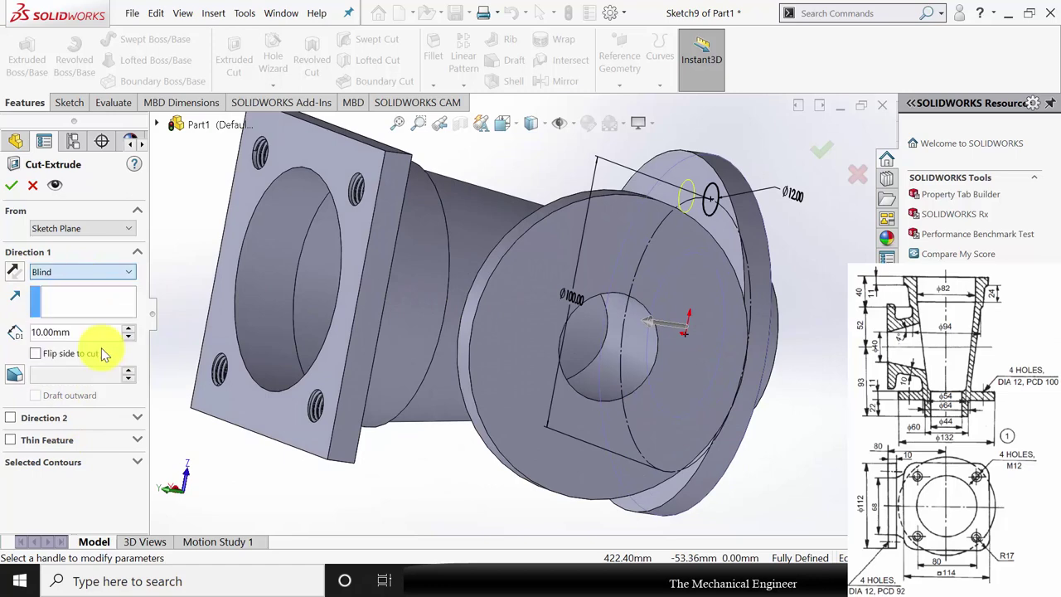
{"action": "left_click", "coordinate": [705, 167]}
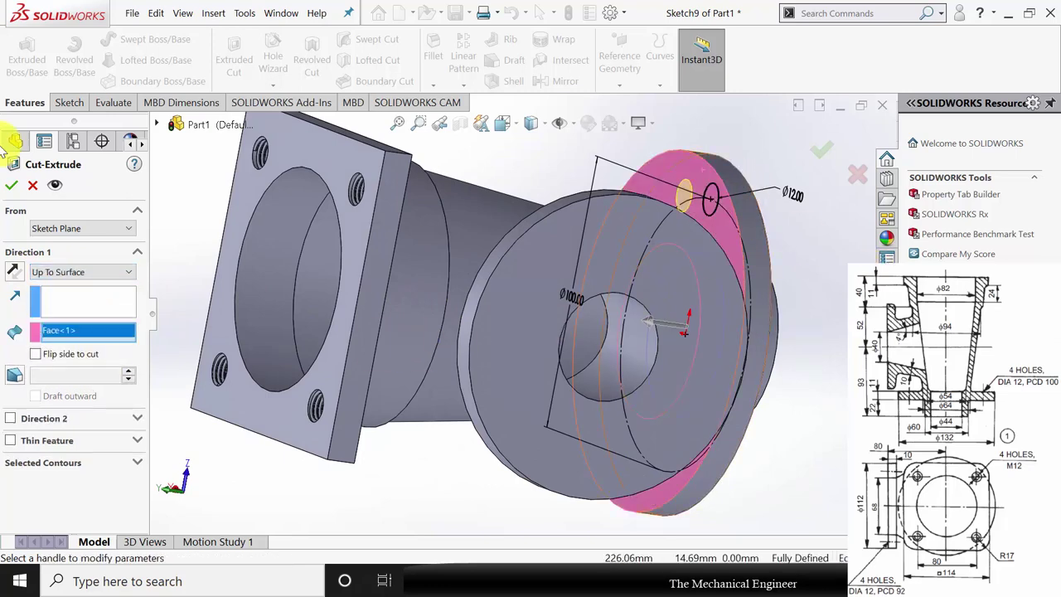
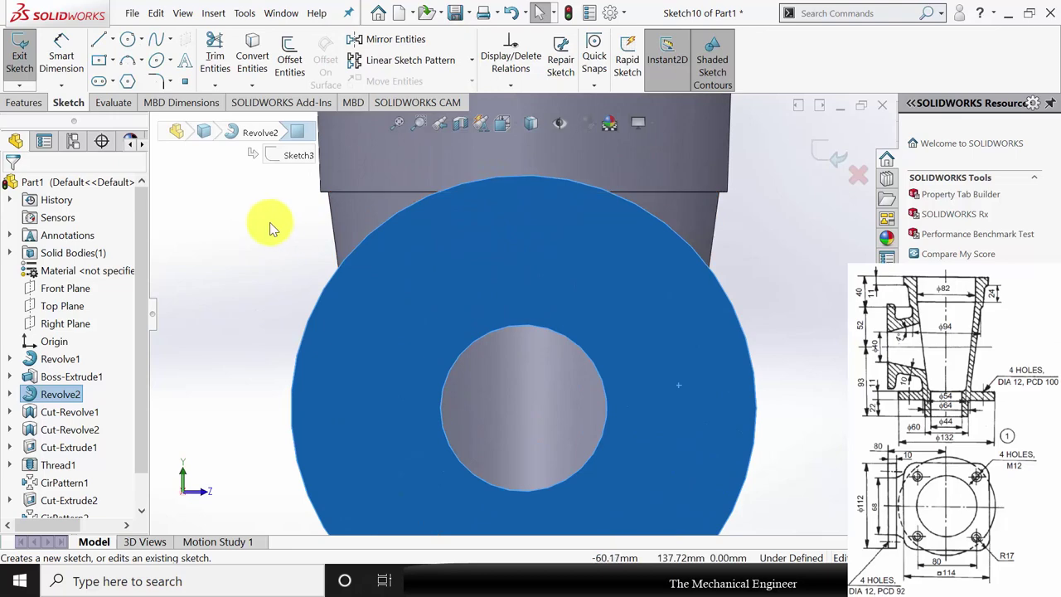
On the branch flange's face, sketch a circle about 92 mm in diameter around the bore and a circle about 12 mm across on its top point.
{"action": "left_click", "coordinate": [524, 412]}
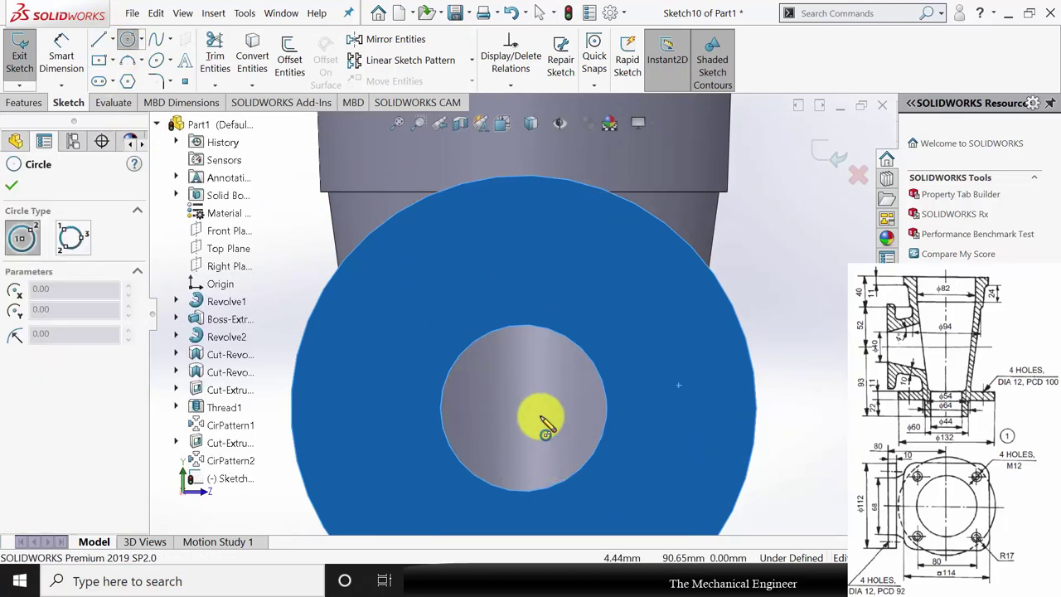
{"action": "left_click", "coordinate": [562, 383]}
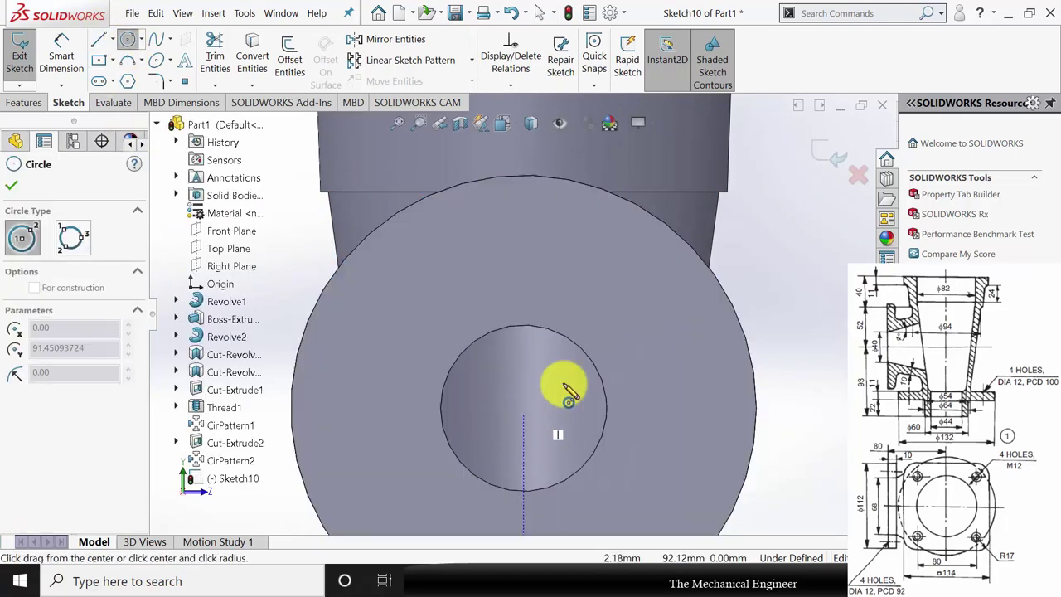
{"action": "left_click", "coordinate": [619, 253]}
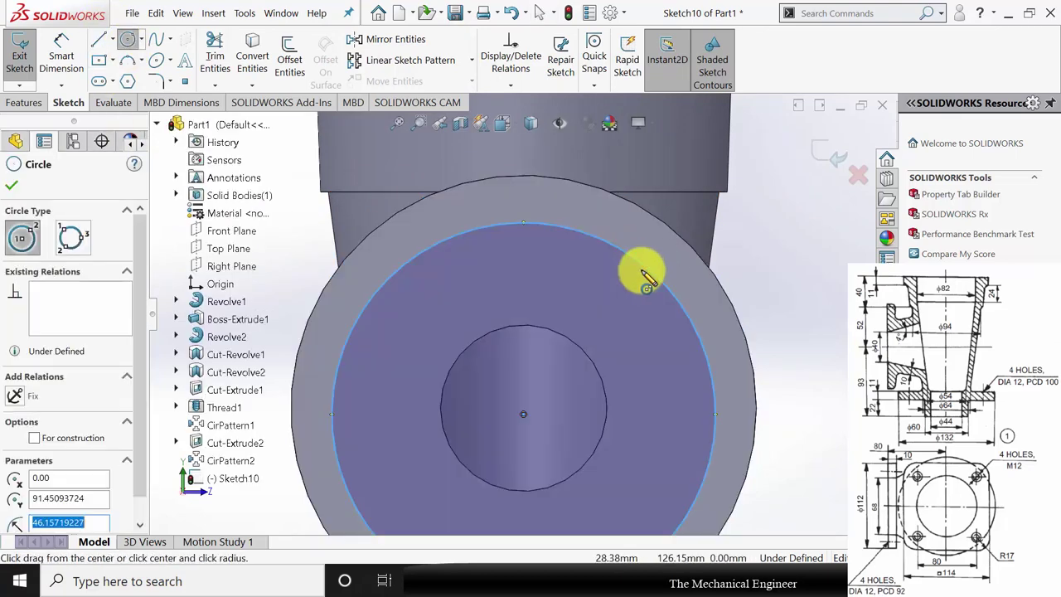
{"action": "left_click", "coordinate": [523, 222]}
{"action": "left_click", "coordinate": [541, 242]}
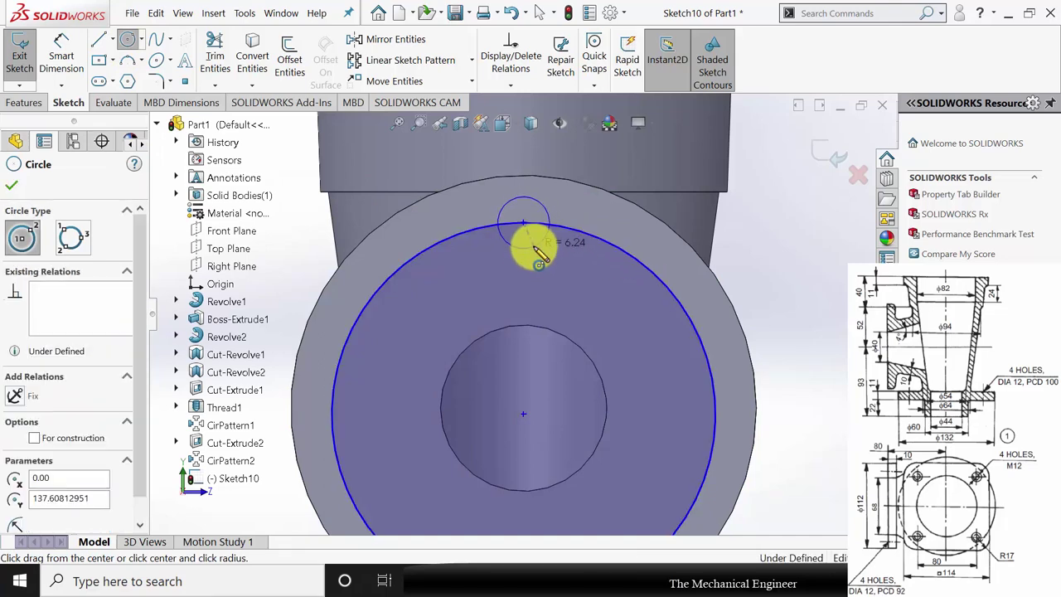
{"action": "left_click", "coordinate": [15, 187]}
Dimension the branch flange's large pitch circle diameter as 92 mm.
{"action": "left_click", "coordinate": [61, 51]}
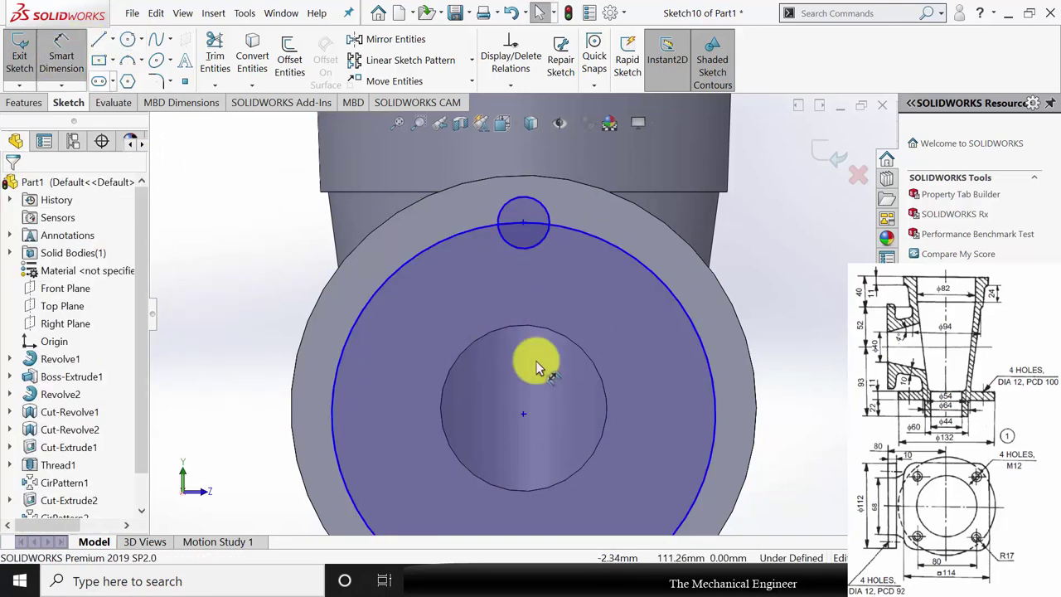
{"action": "left_click", "coordinate": [689, 322]}
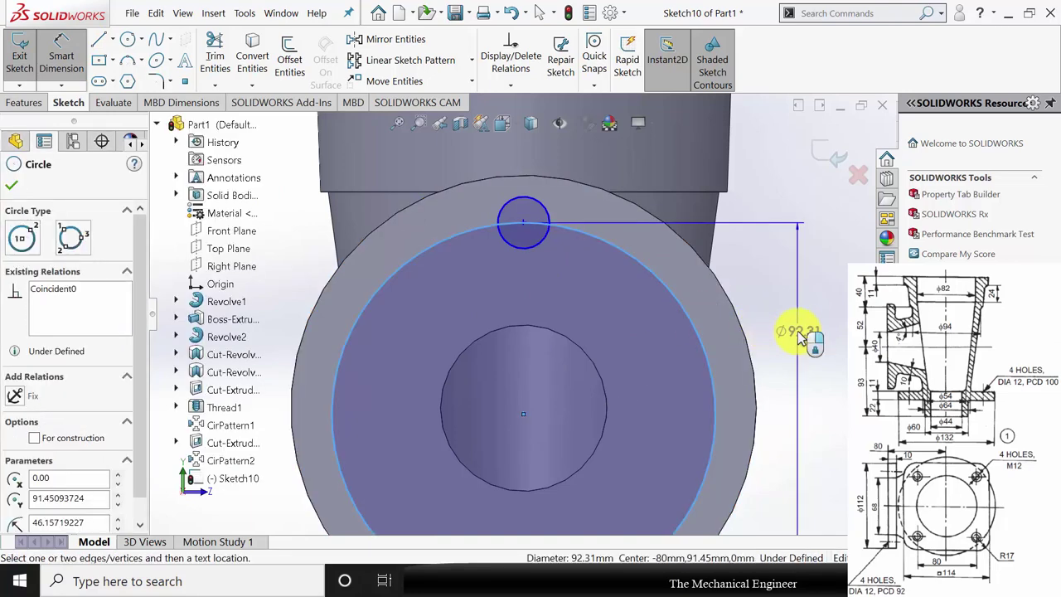
{"action": "left_click", "coordinate": [797, 335]}
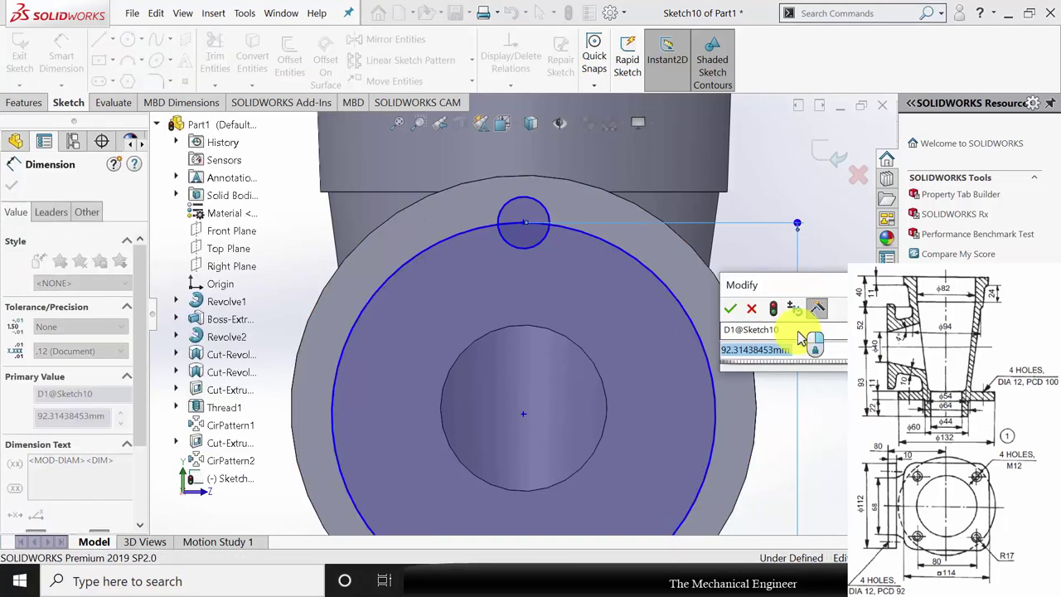
{"action": "type", "text": "92"}
{"action": "key", "text": "Return"}
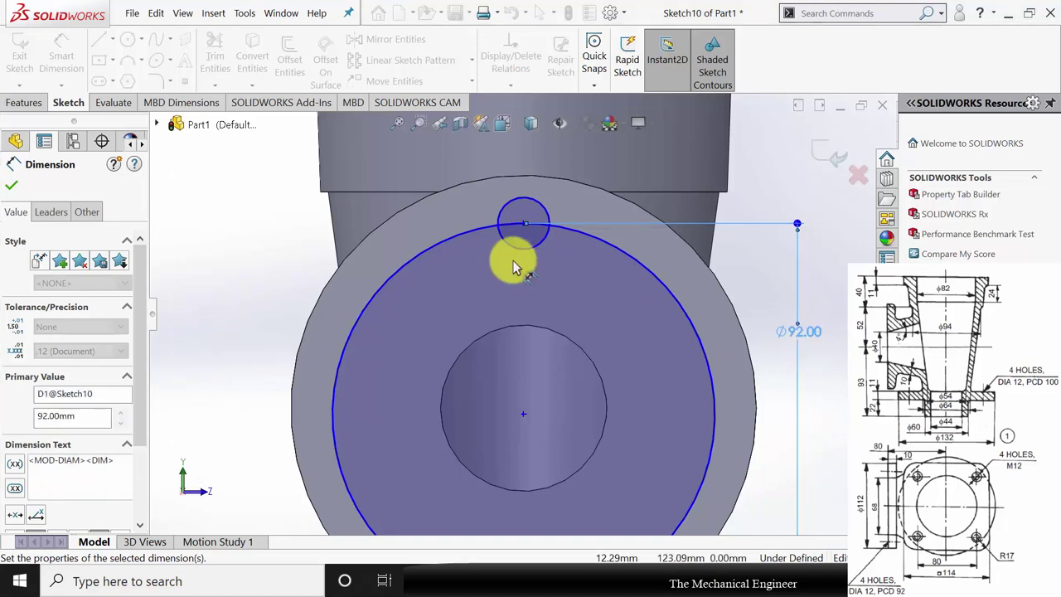
Dimension the small hole circle on the branch flange's pitch circle as 12 mm in diameter.
{"action": "left_click", "coordinate": [603, 221]}
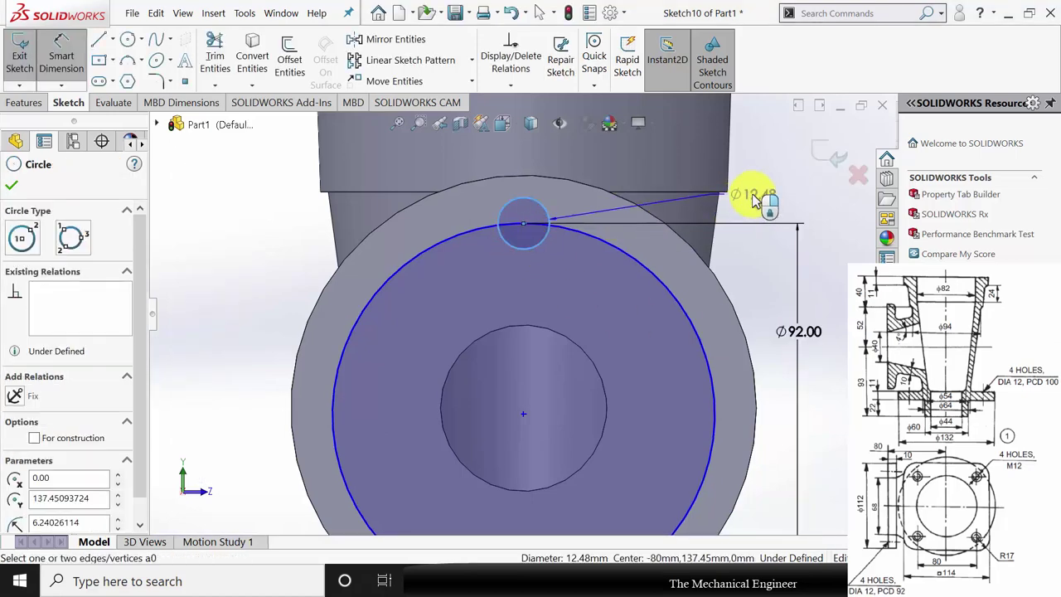
{"action": "left_click", "coordinate": [754, 202]}
{"action": "type", "text": "12"}
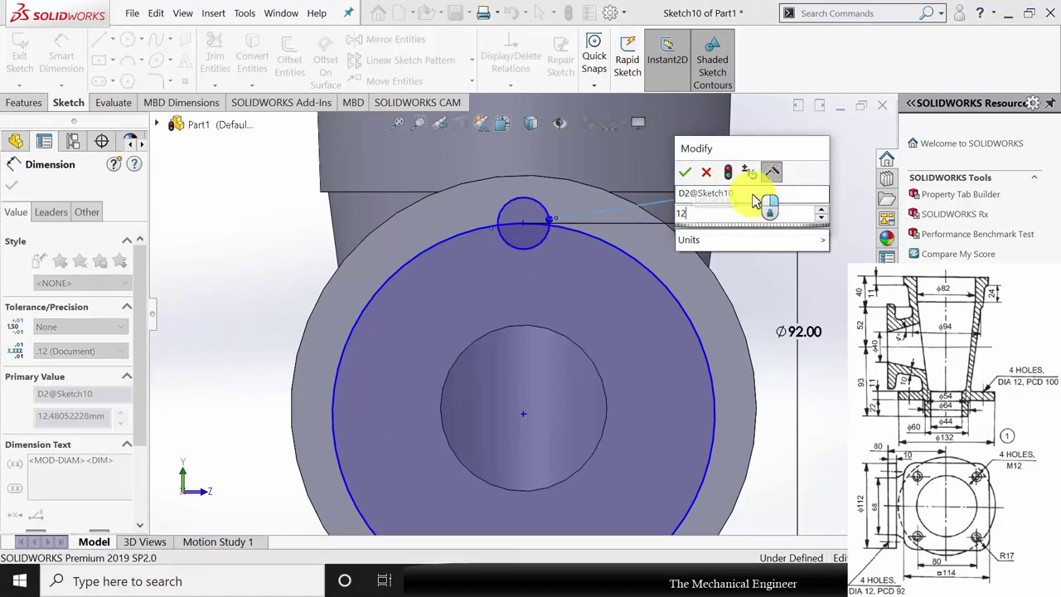
{"action": "key", "text": "Return"}
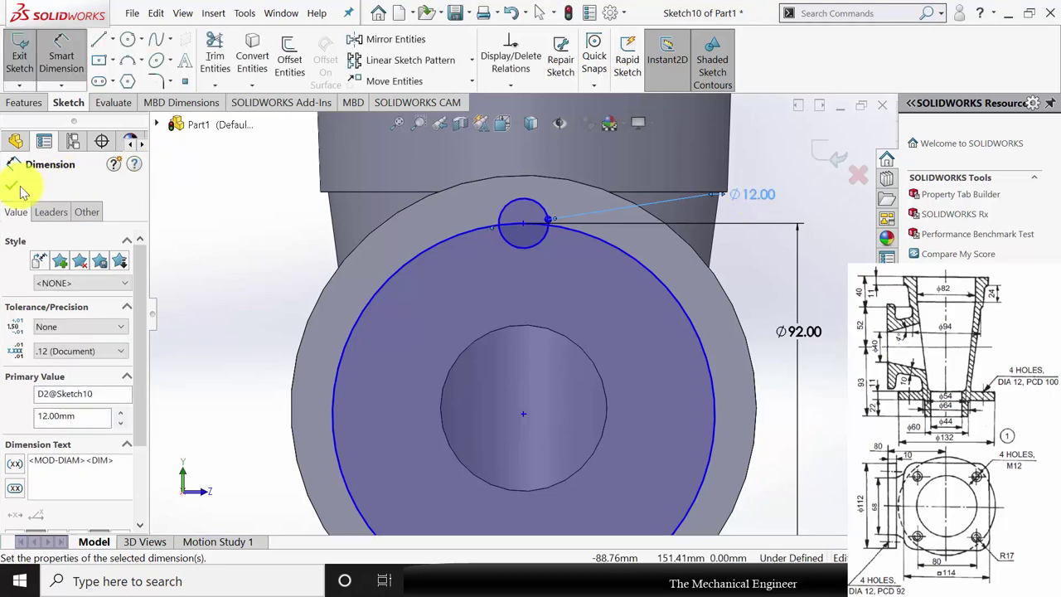
{"action": "left_click", "coordinate": [12, 185]}
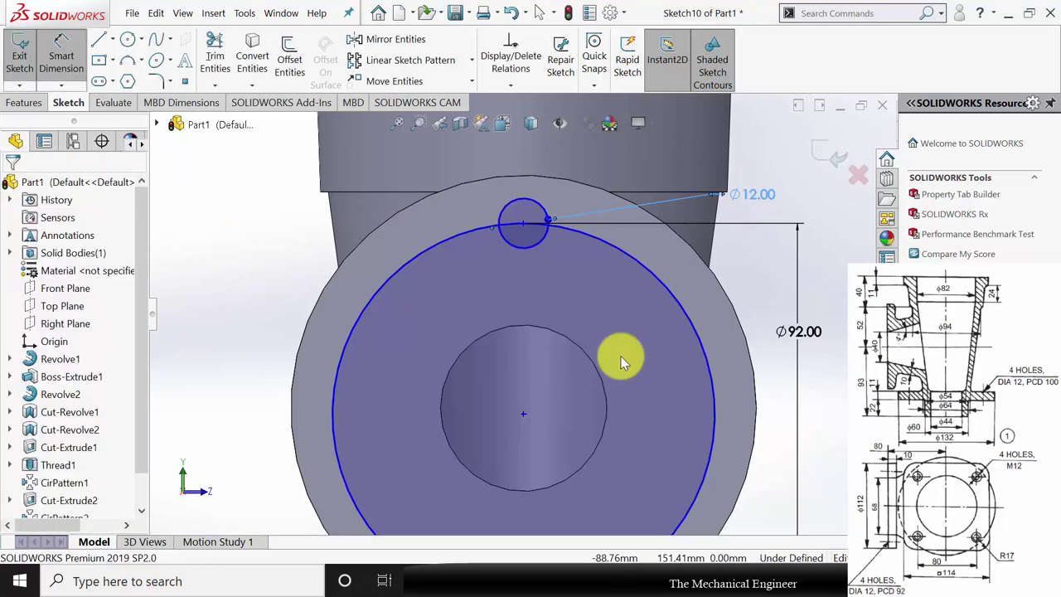
Make the 92 mm pitch circle concentric with the branch flange's outer edge.
{"action": "left_click", "coordinate": [674, 305]}
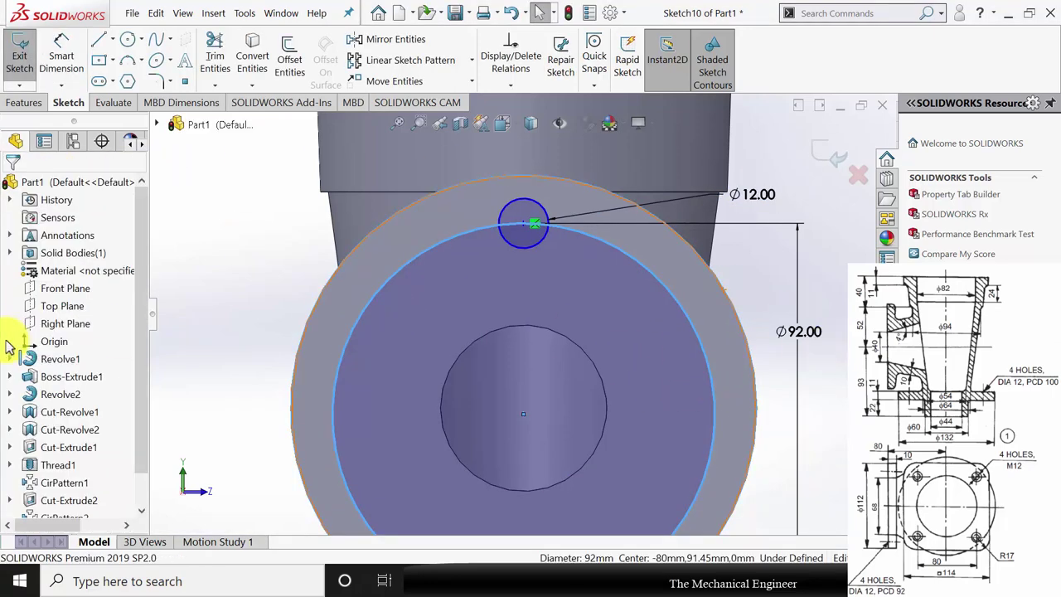
{"action": "left_click", "coordinate": [23, 440]}
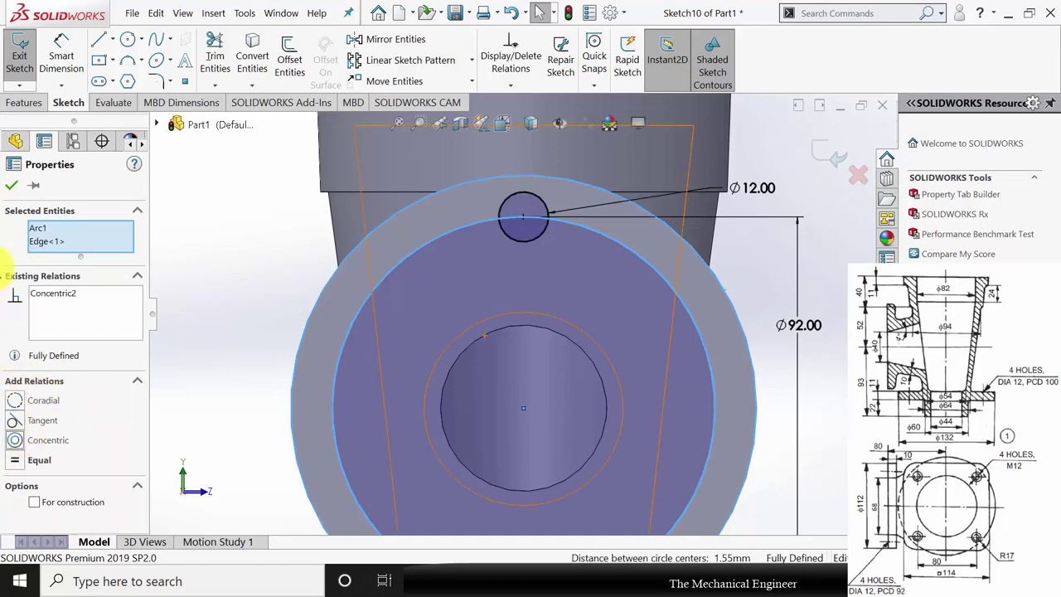
{"action": "left_click", "coordinate": [11, 187]}
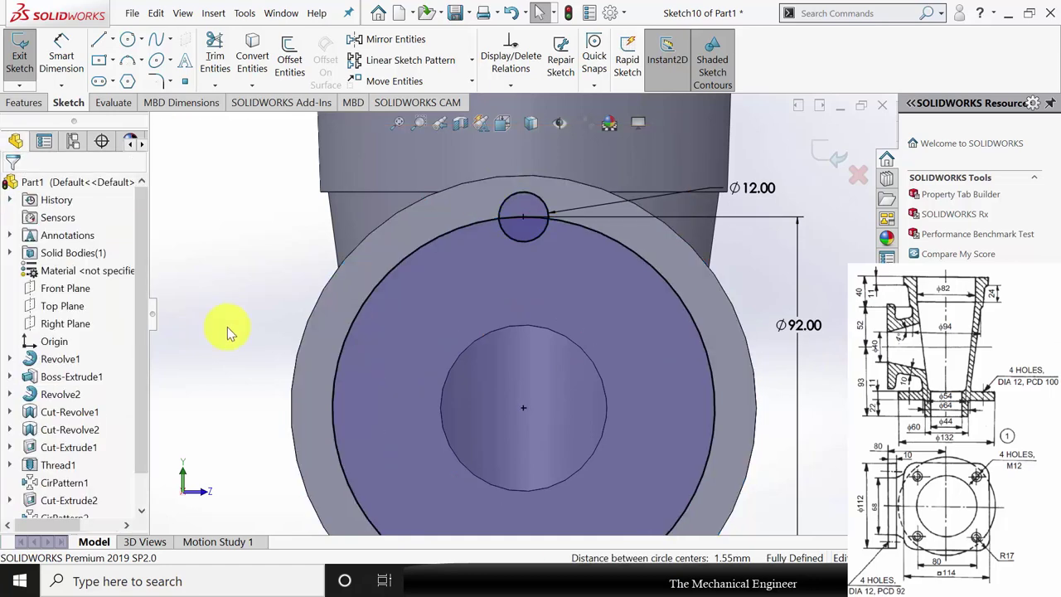
Convert the 92 mm pitch circle to construction geometry.
{"action": "left_click", "coordinate": [345, 343]}
{"action": "left_click", "coordinate": [77, 378]}
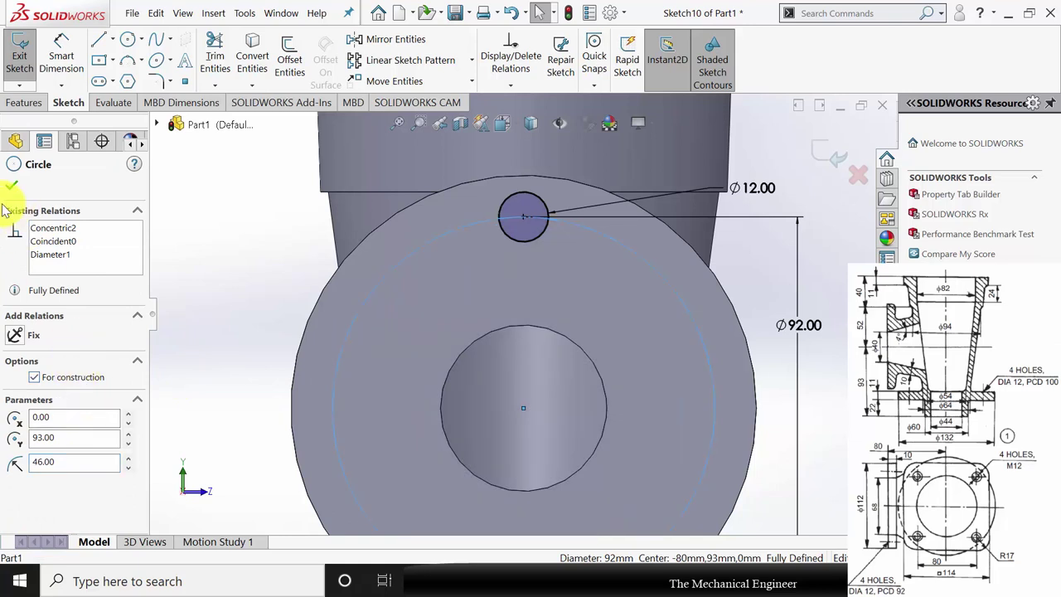
{"action": "left_click", "coordinate": [13, 184]}
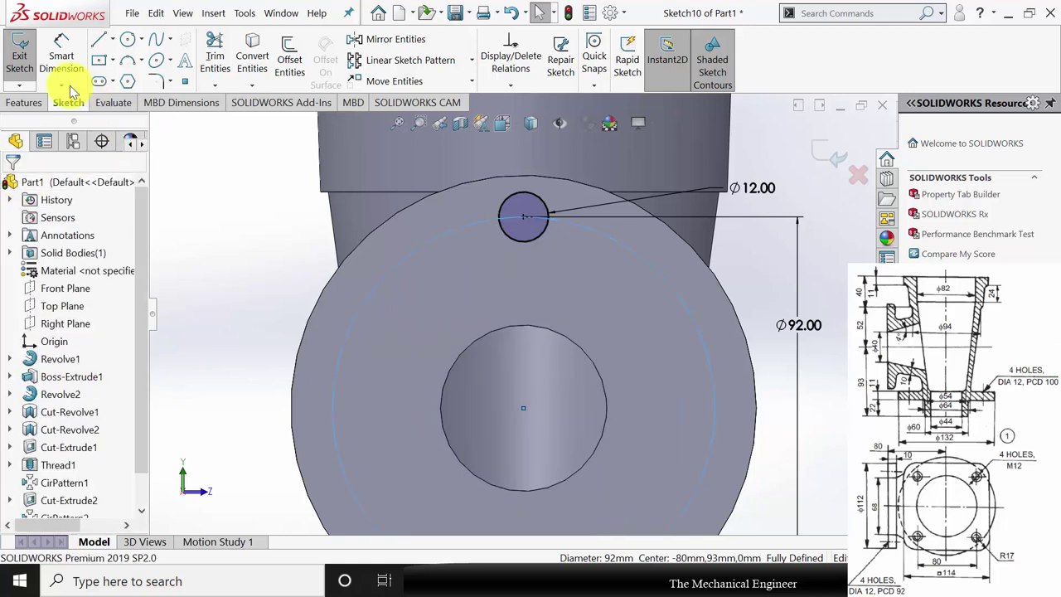
Cut the 12 mm circle through the branch flange with Extruded Cut, using Up To Surface to the flange's inner face.
{"action": "left_click", "coordinate": [25, 102]}
{"action": "left_click", "coordinate": [234, 60]}
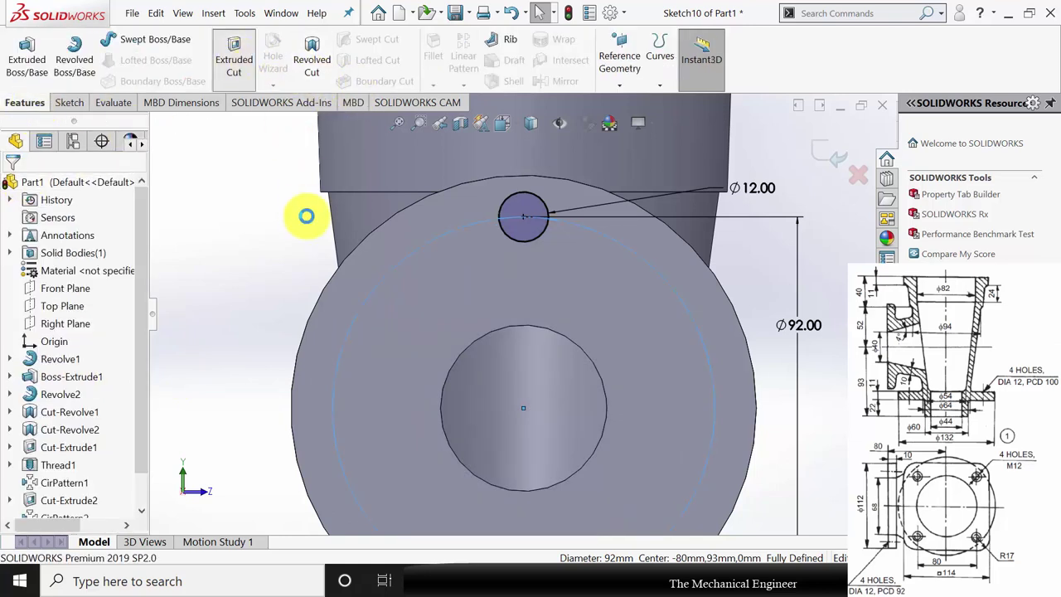
{"action": "left_click", "coordinate": [71, 278]}
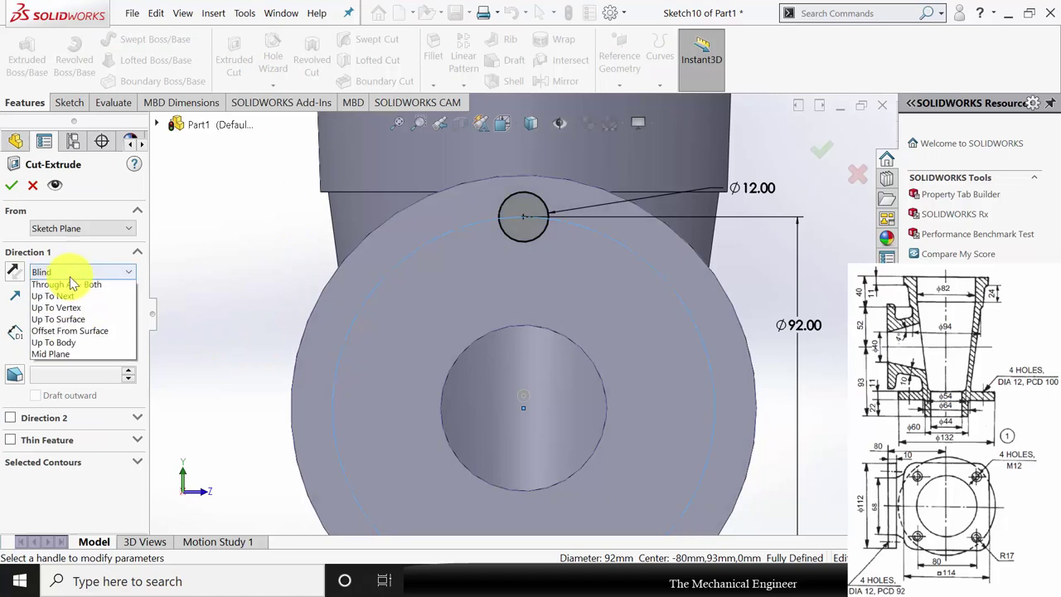
{"action": "left_click", "coordinate": [84, 349]}
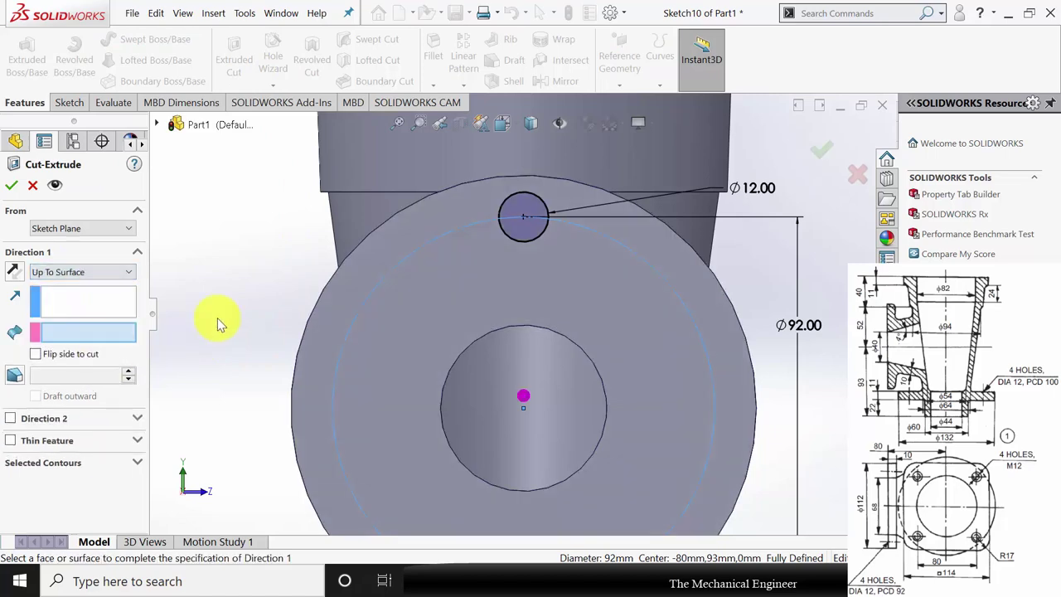
{"action": "middle_click_drag", "start_coordinate": [213, 319], "coordinate": [348, 359]}
{"action": "left_click", "coordinate": [256, 230]}
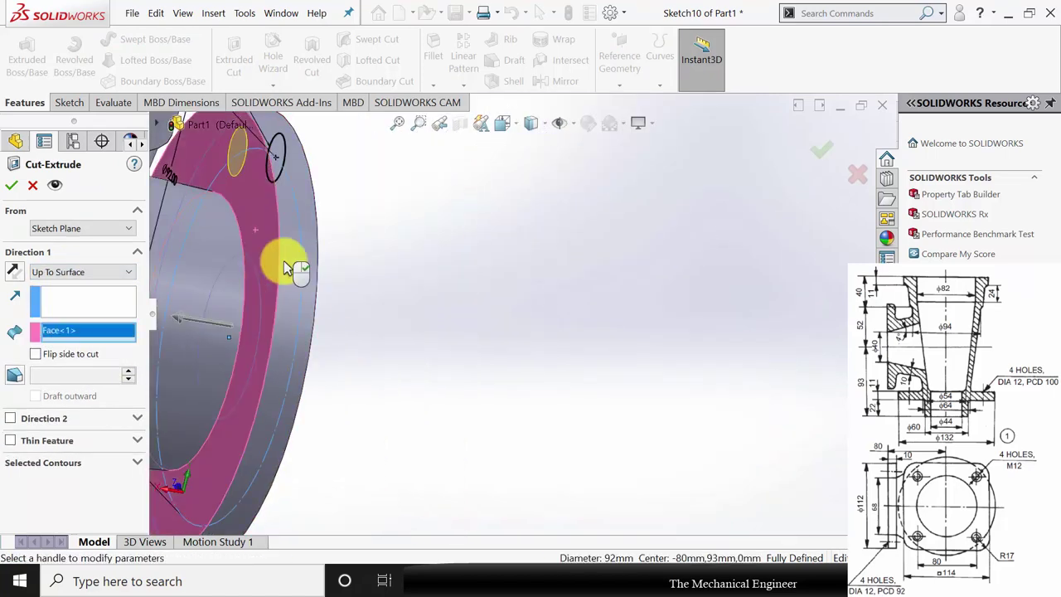
{"action": "left_click", "coordinate": [11, 186]}
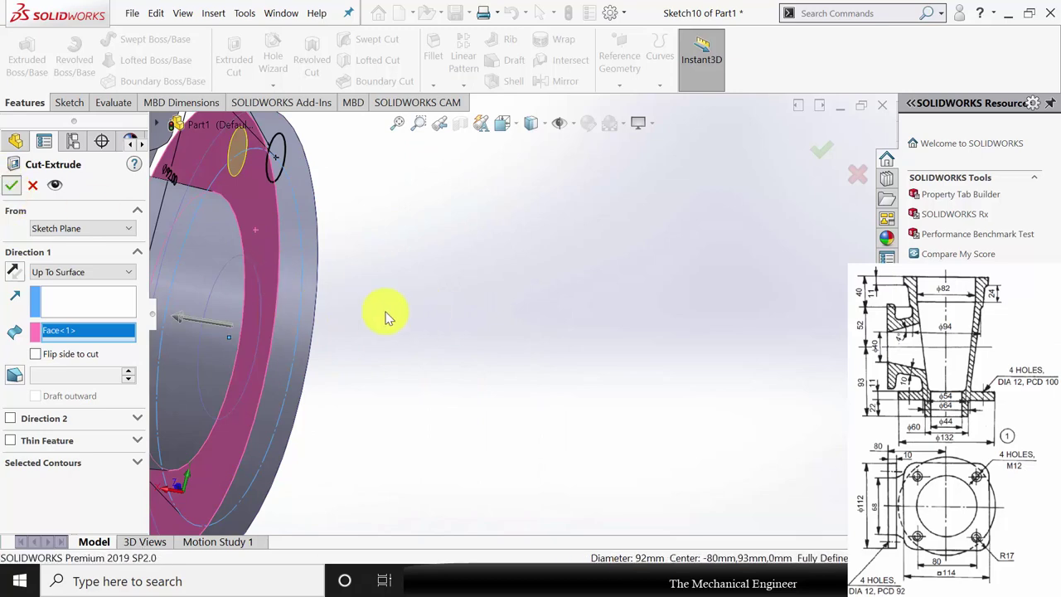
Circular-pattern the 12 mm hole around the branch bore edge with 4 equally spaced instances over 360 degrees.
{"action": "middle_click_drag", "start_coordinate": [406, 273], "coordinate": [378, 256]}
{"action": "left_click", "coordinate": [464, 84]}
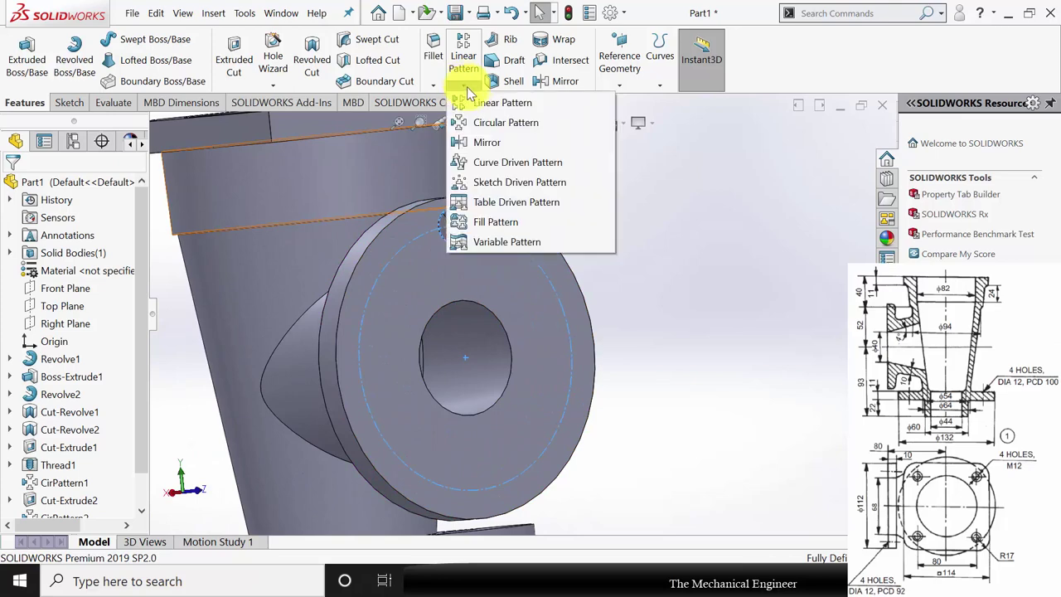
{"action": "left_click", "coordinate": [496, 120]}
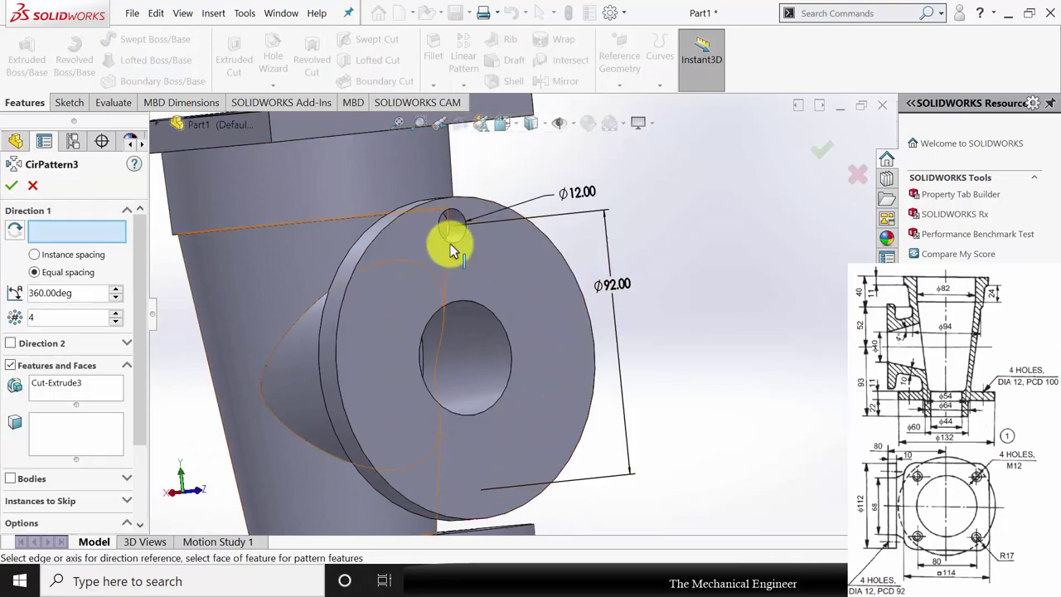
{"action": "left_click", "coordinate": [460, 301]}
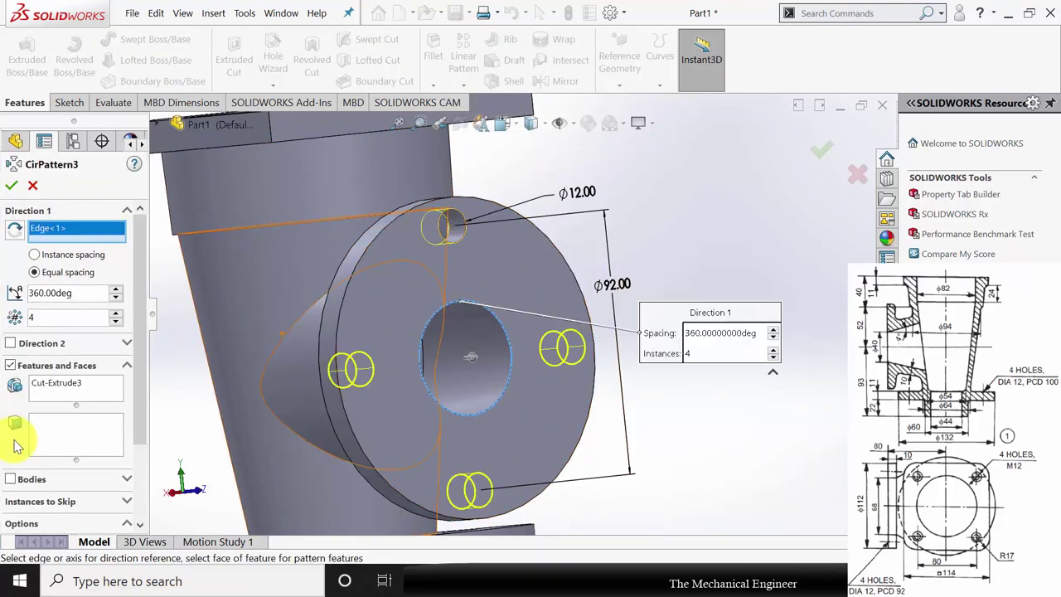
{"action": "left_click", "coordinate": [70, 370]}
{"action": "left_click", "coordinate": [65, 371]}
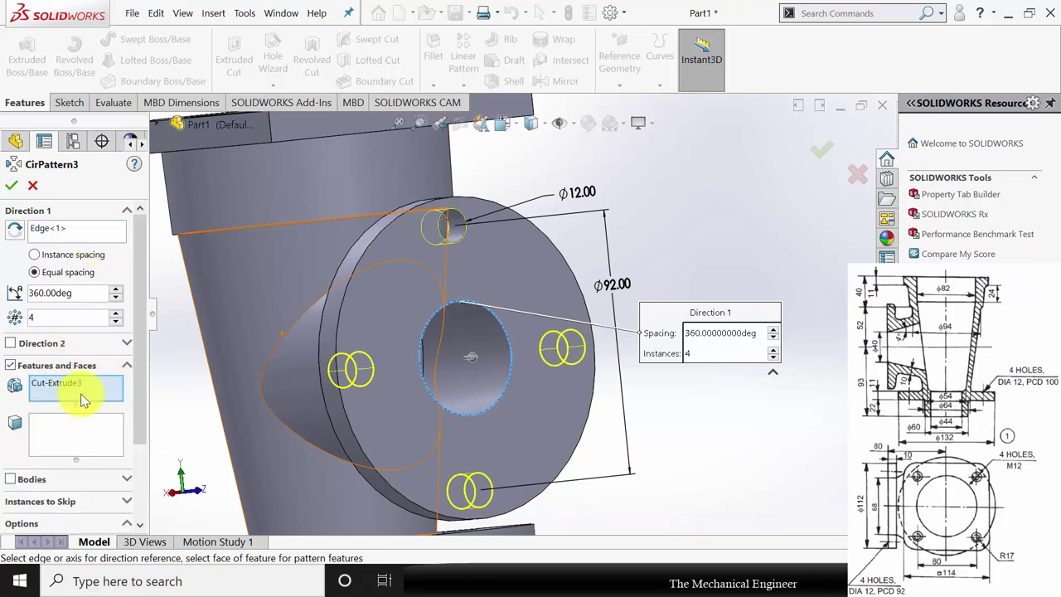
{"action": "left_click", "coordinate": [14, 190]}
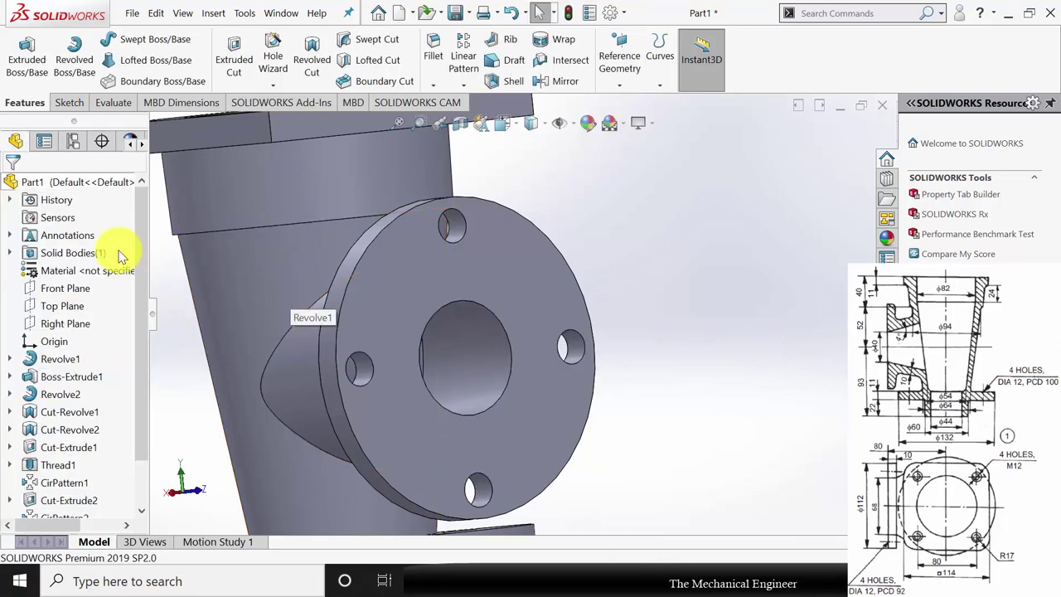
Assign Brass as the part's material.
{"action": "right_click", "coordinate": [91, 272]}
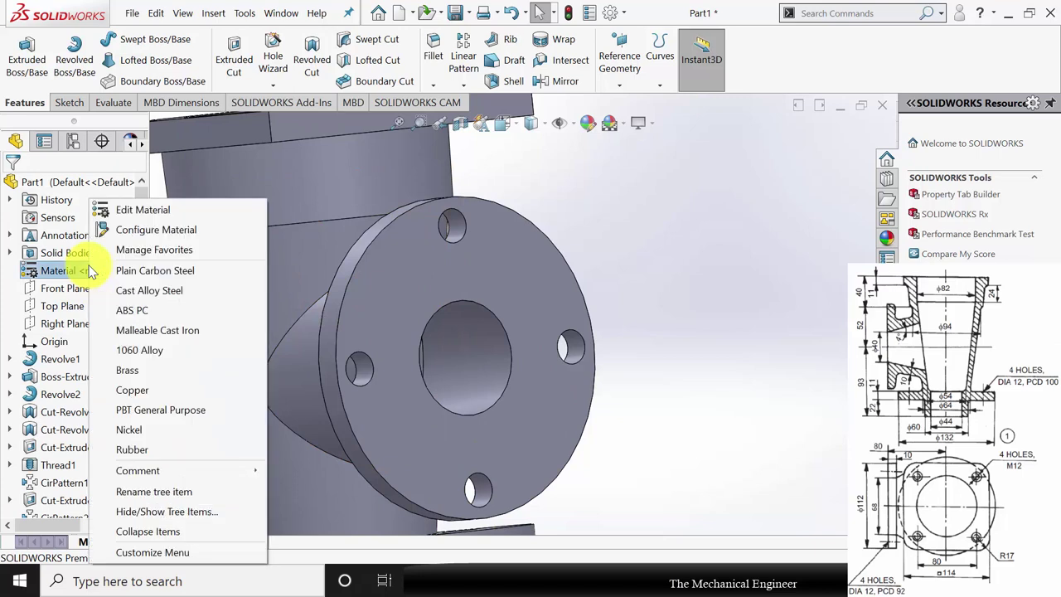
{"action": "key", "text": "Escape"}
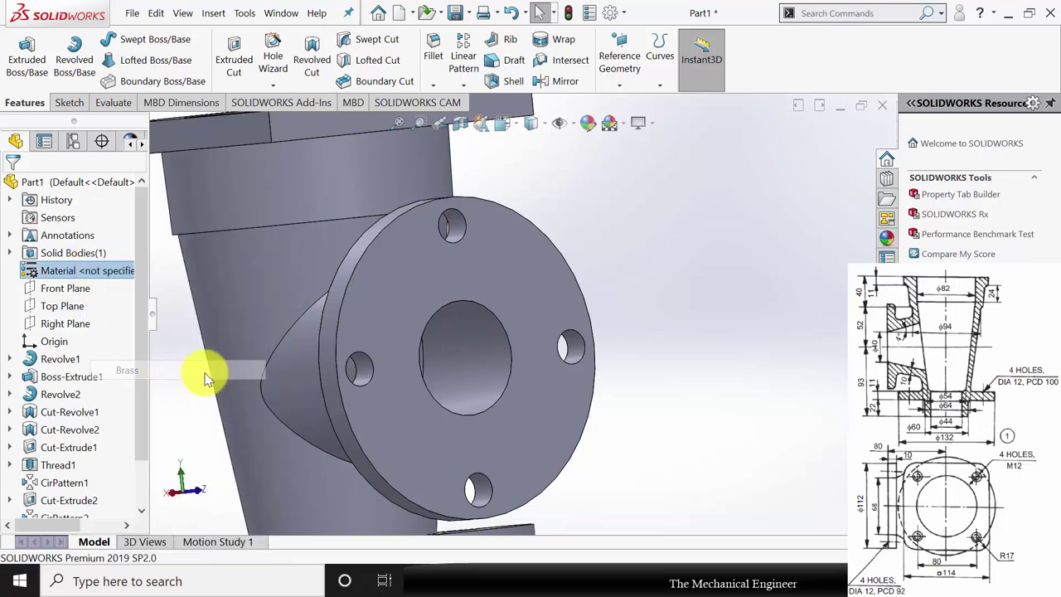
{"action": "scroll", "coordinate": [531, 380], "scroll_direction": "up", "scroll_amount": 2}
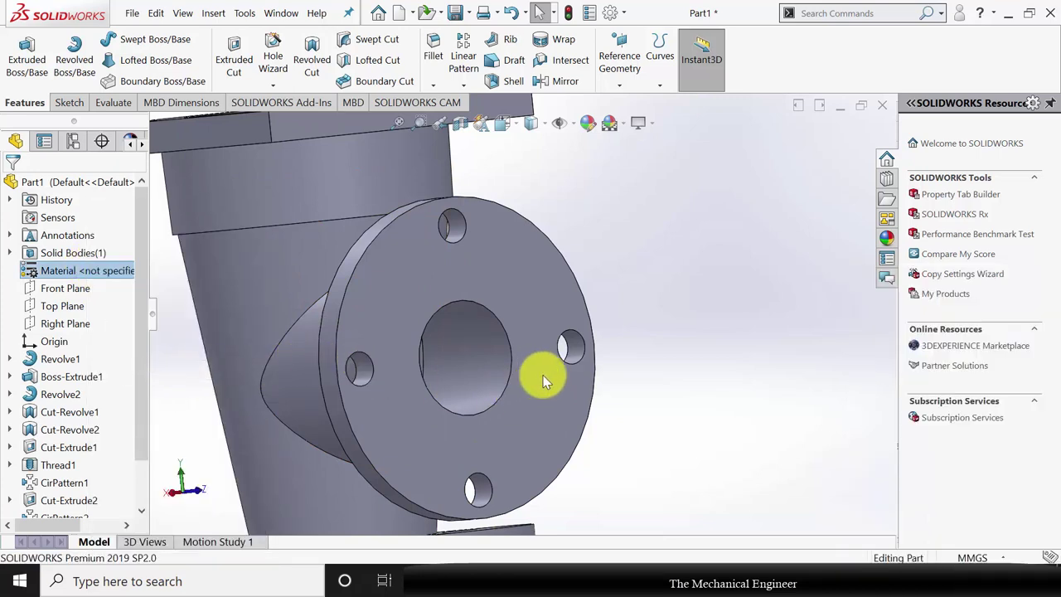
{"action": "scroll", "coordinate": [538, 352], "scroll_direction": "up", "scroll_amount": 3}
{"action": "middle_click_drag", "start_coordinate": [538, 351], "coordinate": [578, 382]}
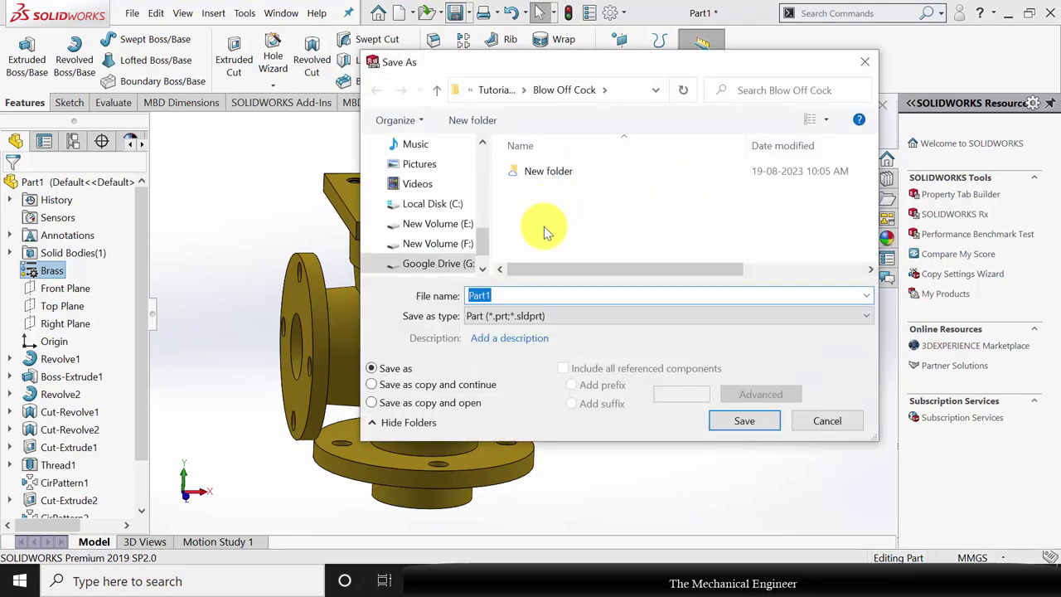
Save the finished body as part file 1 in the Blow Off Cock folder and close it.
{"action": "key", "text": "Return"}
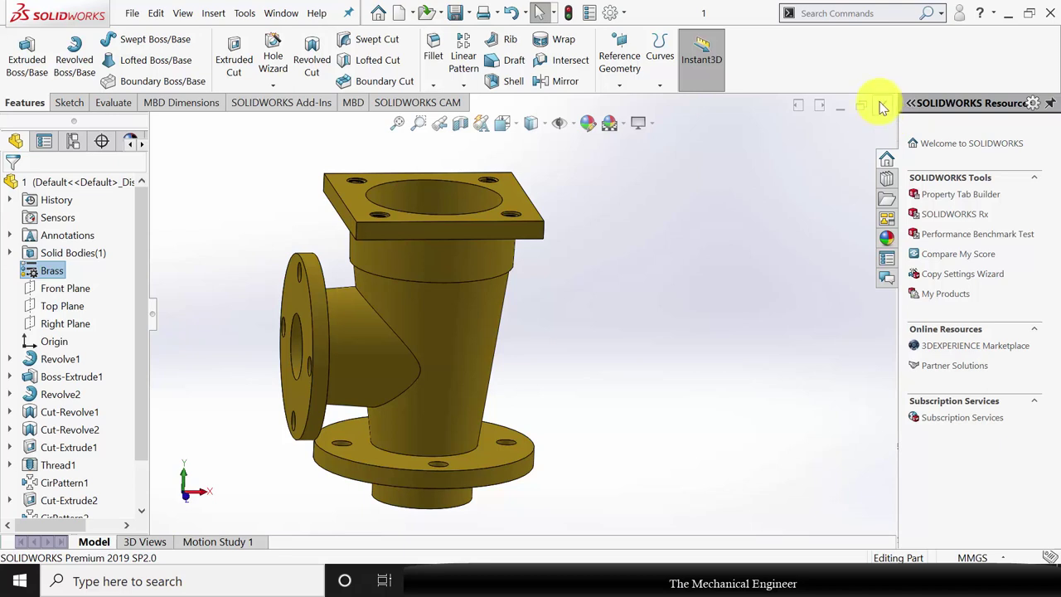
{"action": "left_click", "coordinate": [882, 106]}
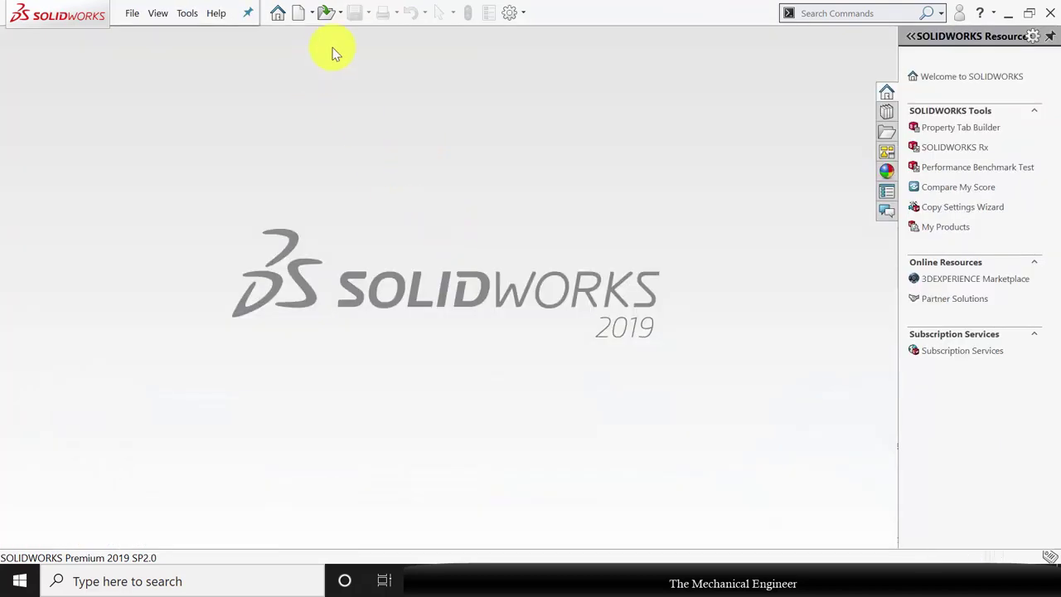
Create a new part and start a sketch on the Front Plane.
{"action": "left_click", "coordinate": [300, 15]}
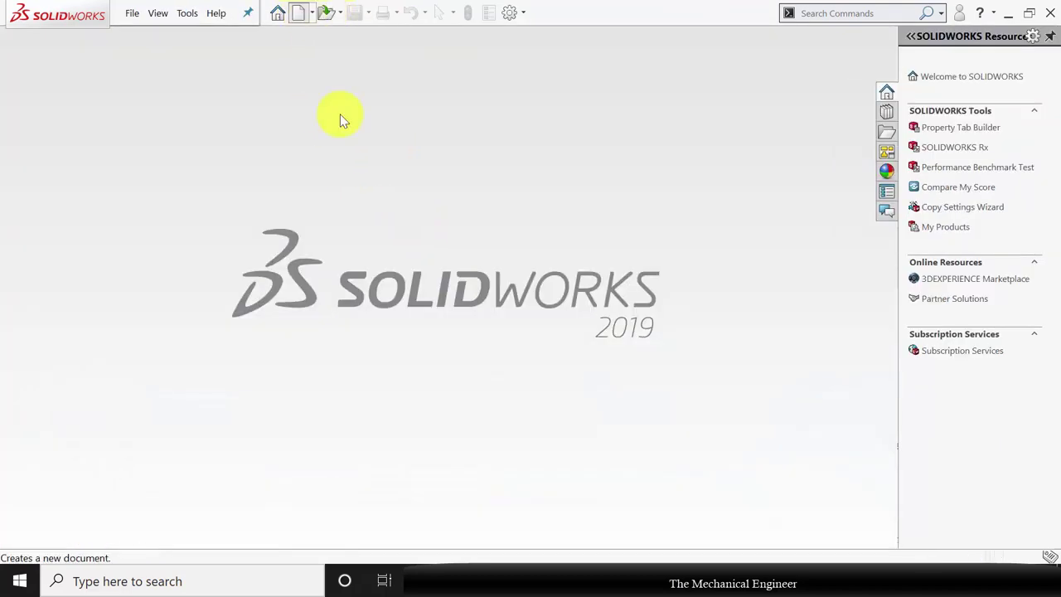
{"action": "left_click", "coordinate": [604, 463]}
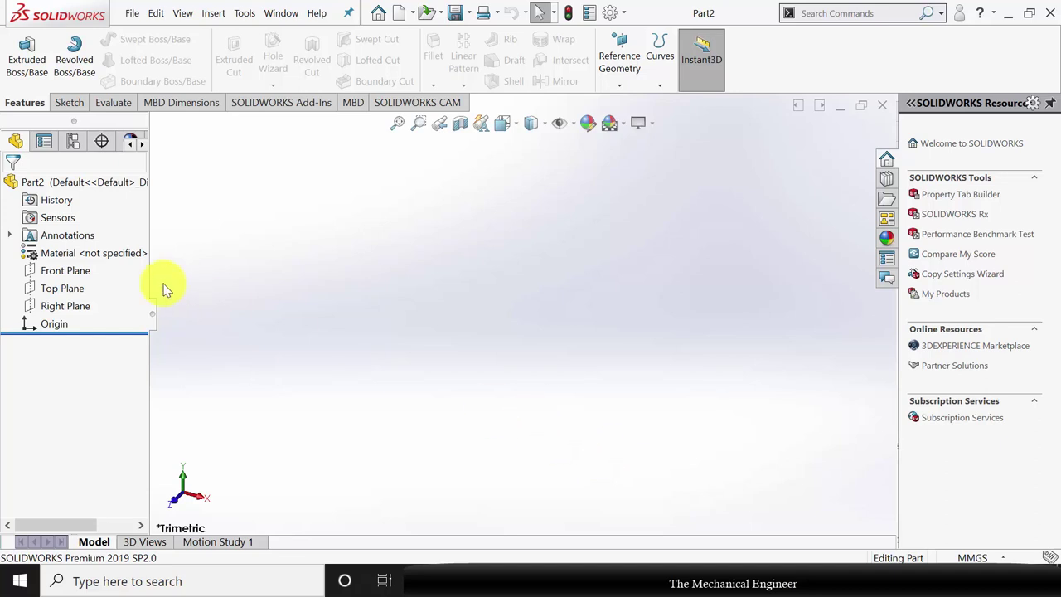
{"action": "left_click", "coordinate": [70, 270]}
{"action": "left_click", "coordinate": [80, 245]}
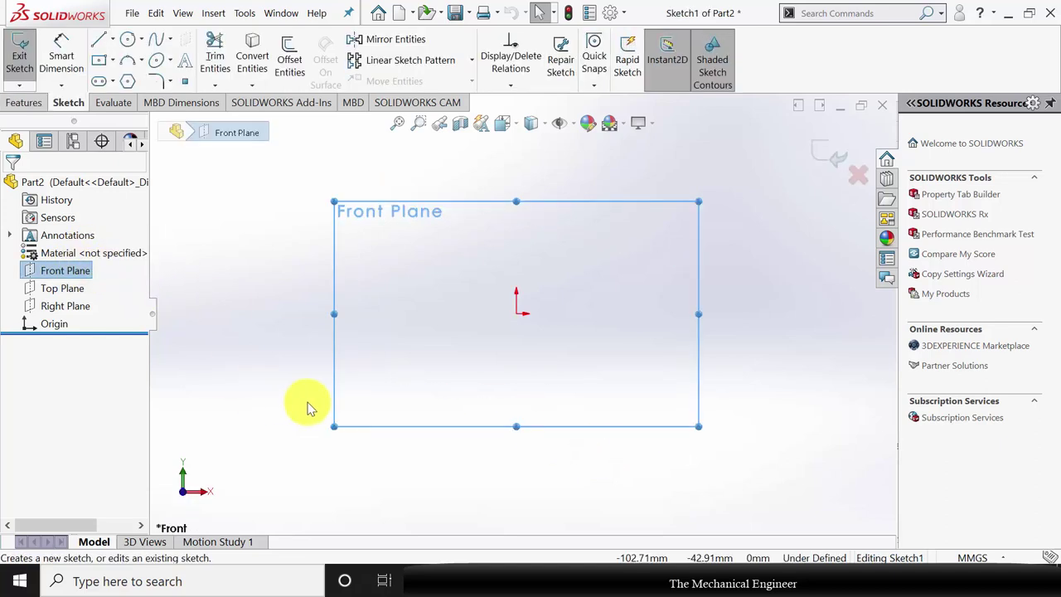
Sketch the plug's outer half-profile from above the origin: an about 18 mm top edge, two descending steps and an inward-slanting side ending at origin height.
{"action": "left_click", "coordinate": [99, 43]}
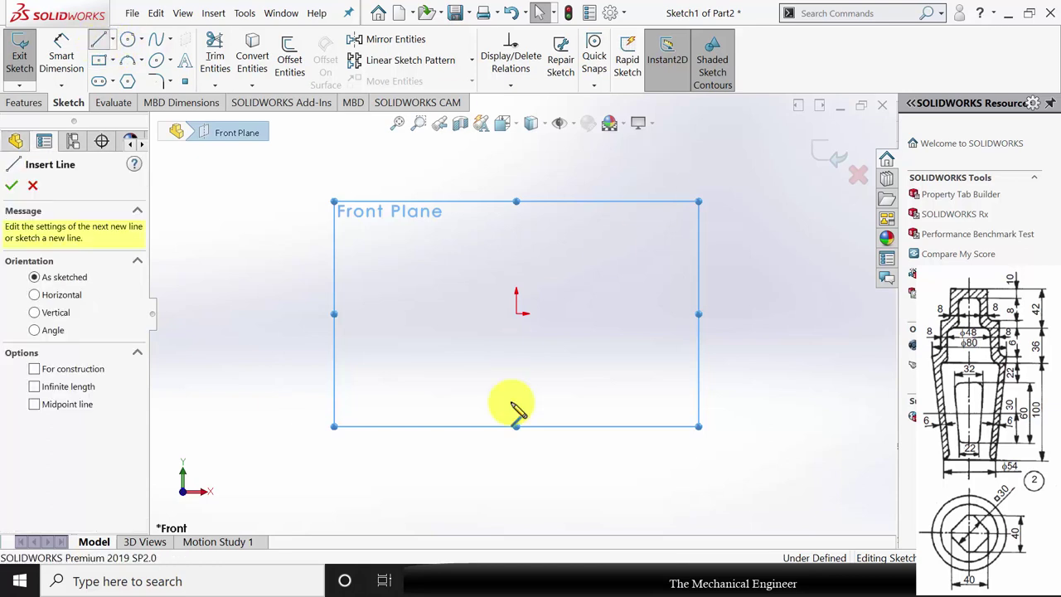
{"action": "left_click", "coordinate": [516, 158]}
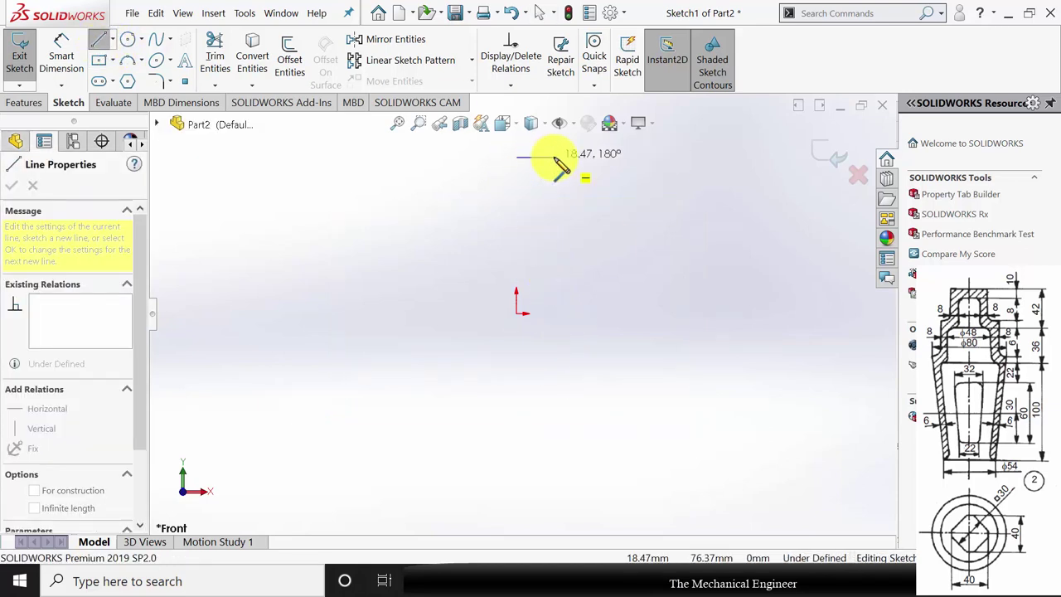
{"action": "left_click", "coordinate": [555, 157]}
{"action": "left_click", "coordinate": [554, 199]}
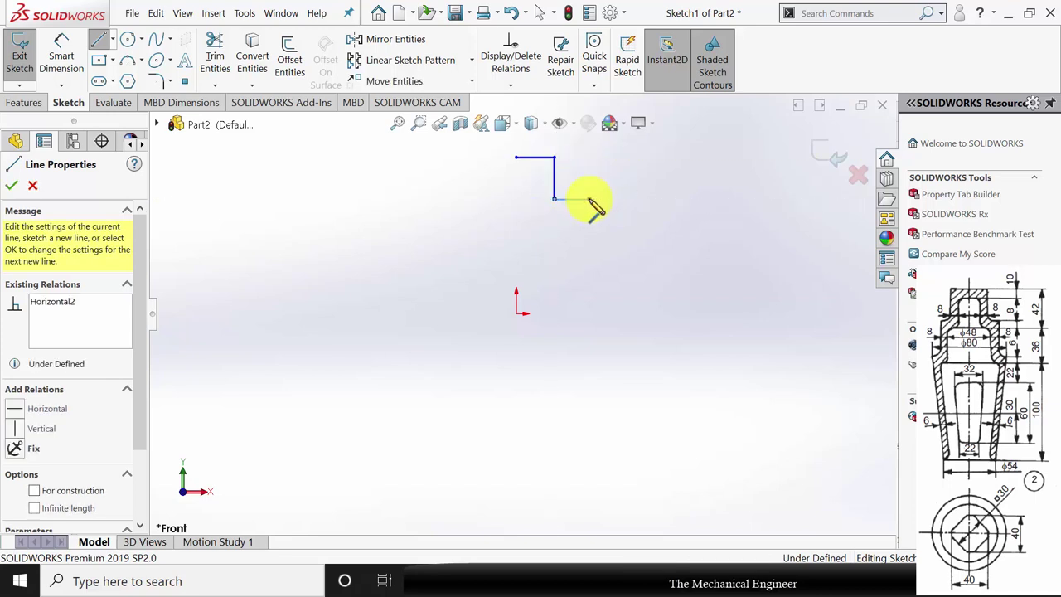
{"action": "left_click", "coordinate": [588, 199]}
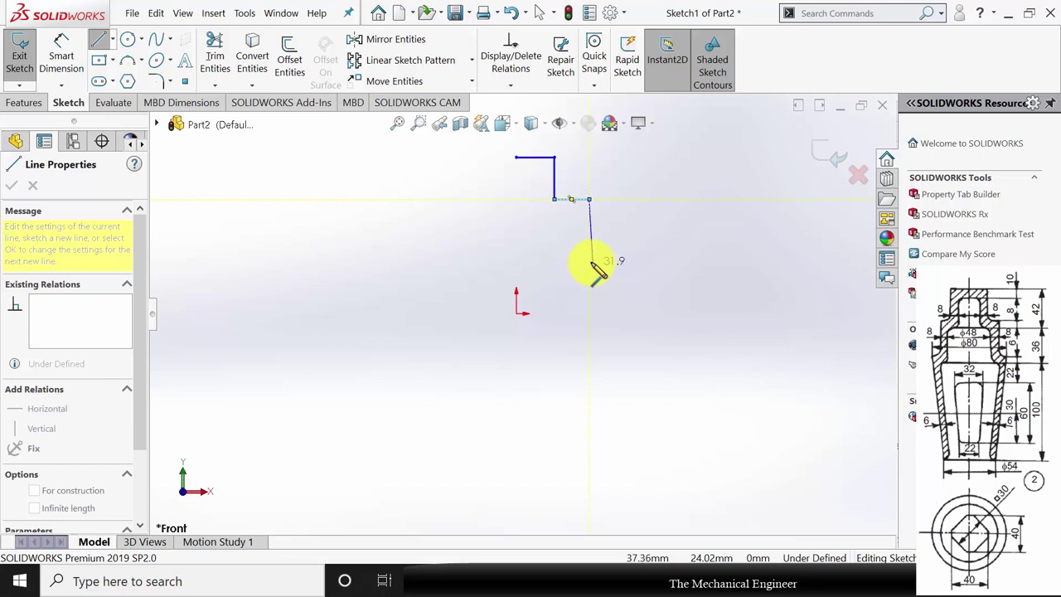
{"action": "left_click", "coordinate": [588, 263]}
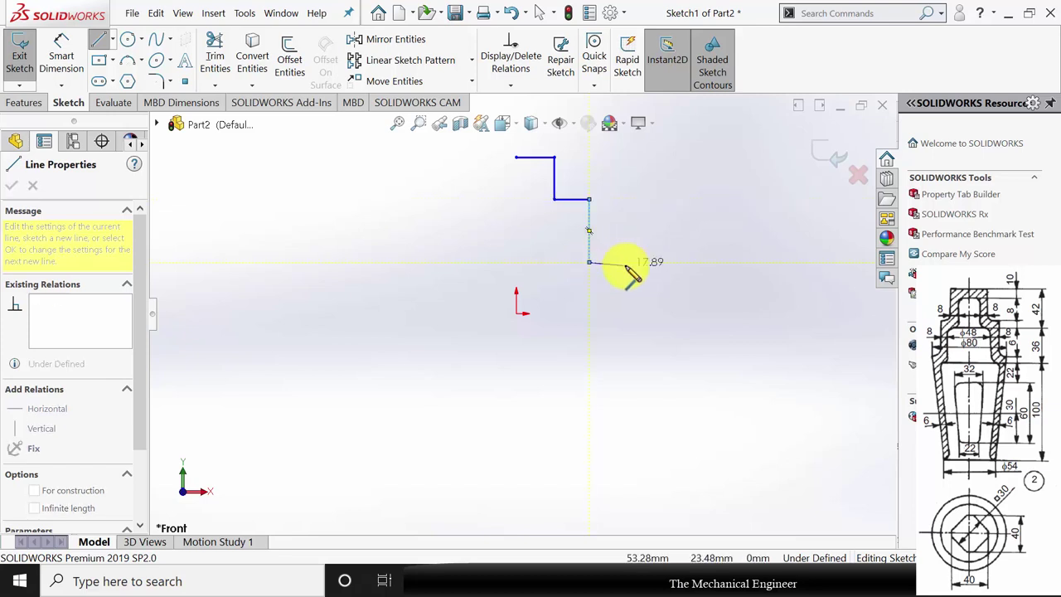
{"action": "left_click", "coordinate": [627, 263]}
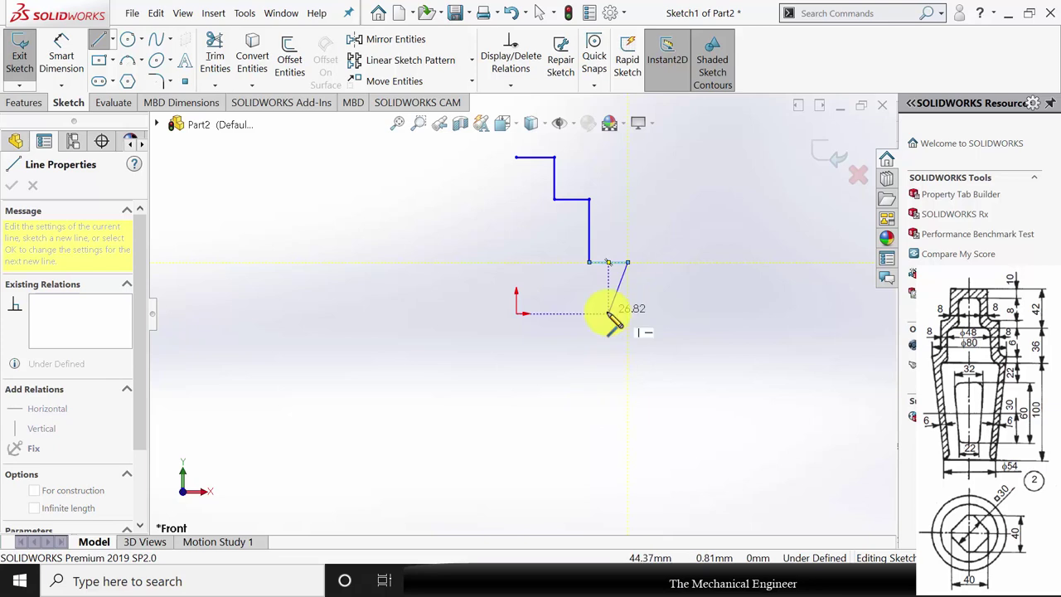
{"action": "left_click", "coordinate": [609, 313]}
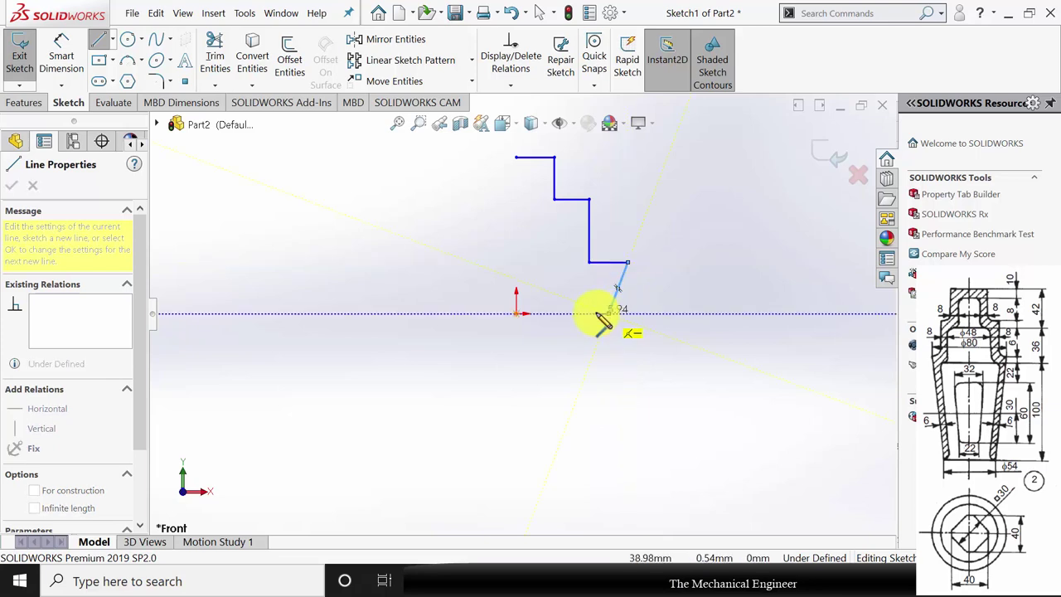
Sketch the short bottom edge and the stepped inner outline back up to the axis, closing the half-profile at the start of the top edge.
{"action": "left_click", "coordinate": [602, 314]}
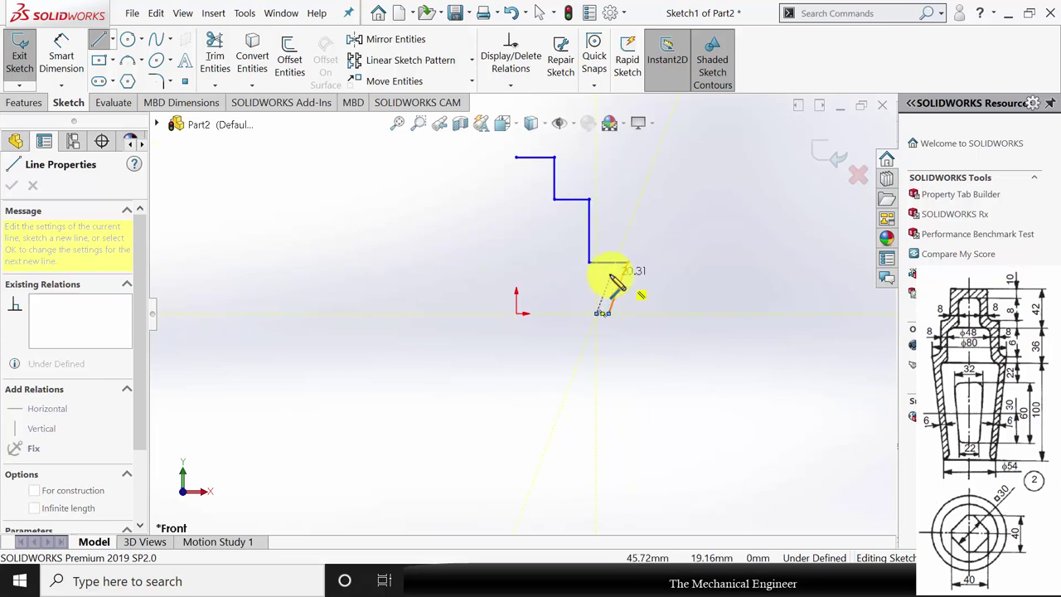
{"action": "left_click", "coordinate": [613, 273]}
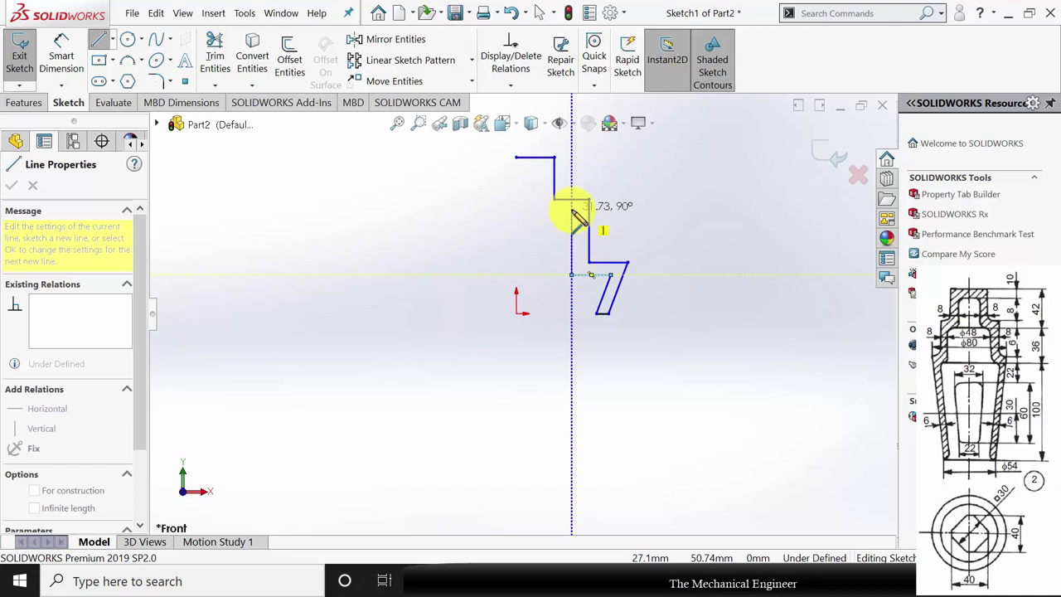
{"action": "left_click", "coordinate": [517, 209]}
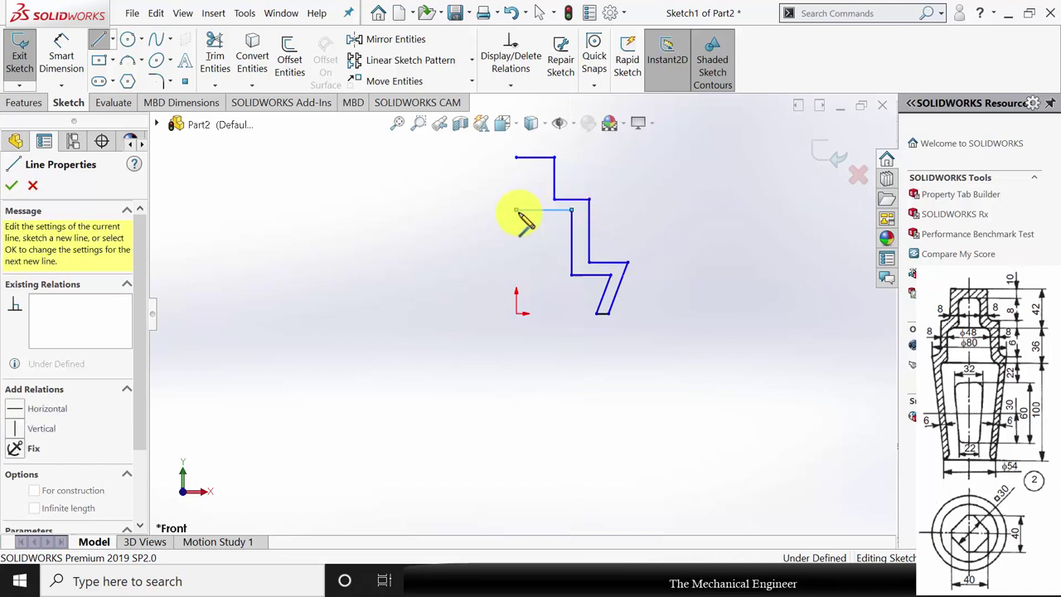
{"action": "left_click", "coordinate": [517, 157]}
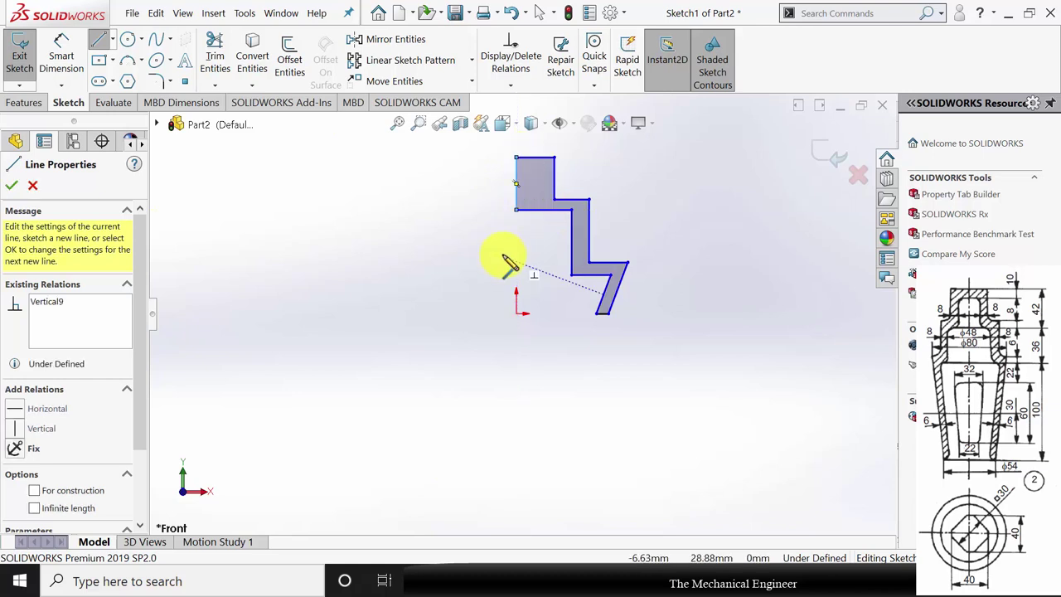
{"action": "key", "text": "Escape"}
Dimension the horizontal distance from the origin to the profile's bottom outer corner as 27 mm.
{"action": "left_click", "coordinate": [66, 70]}
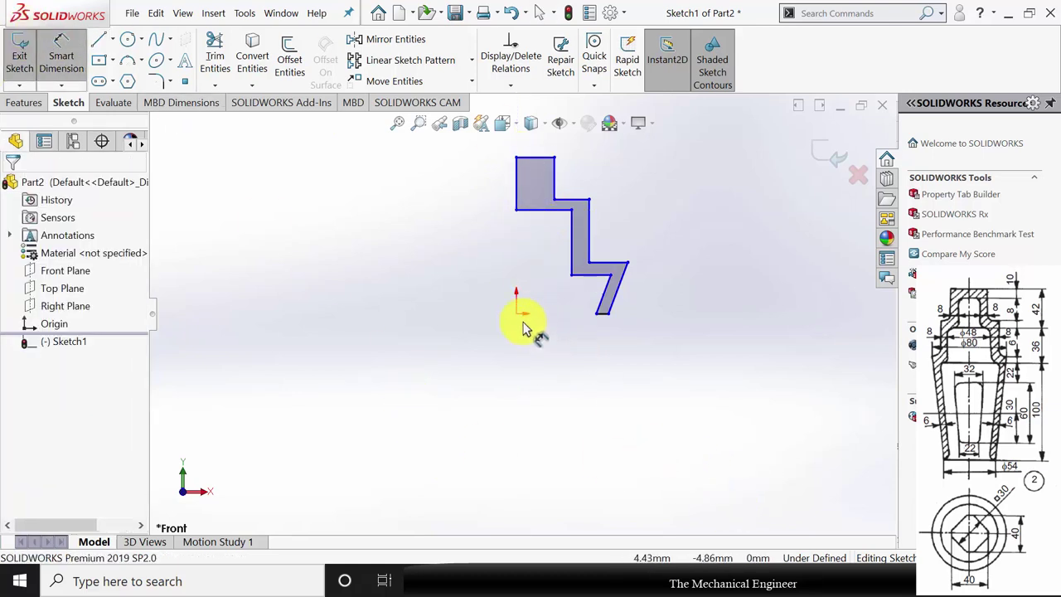
{"action": "left_click", "coordinate": [518, 315]}
{"action": "left_click", "coordinate": [608, 320]}
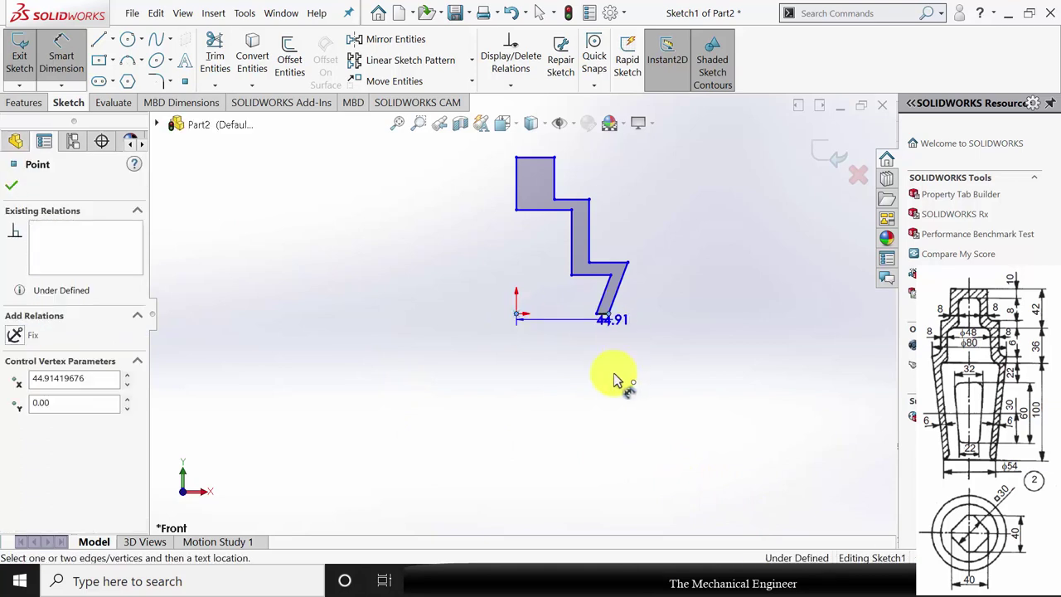
{"action": "left_click", "coordinate": [596, 398]}
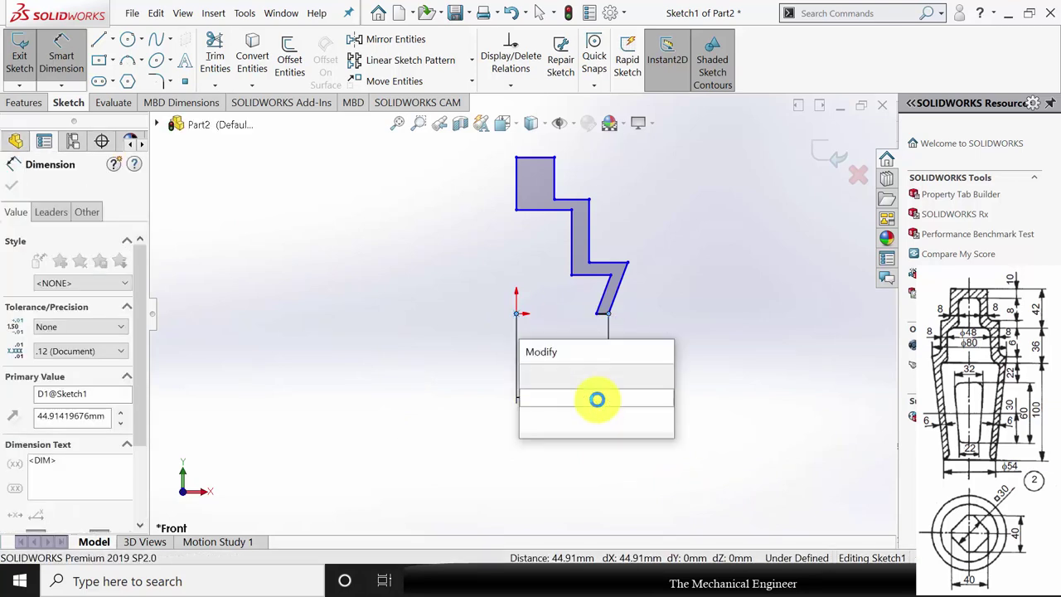
{"action": "type", "text": "27"}
{"action": "key", "text": "Return"}
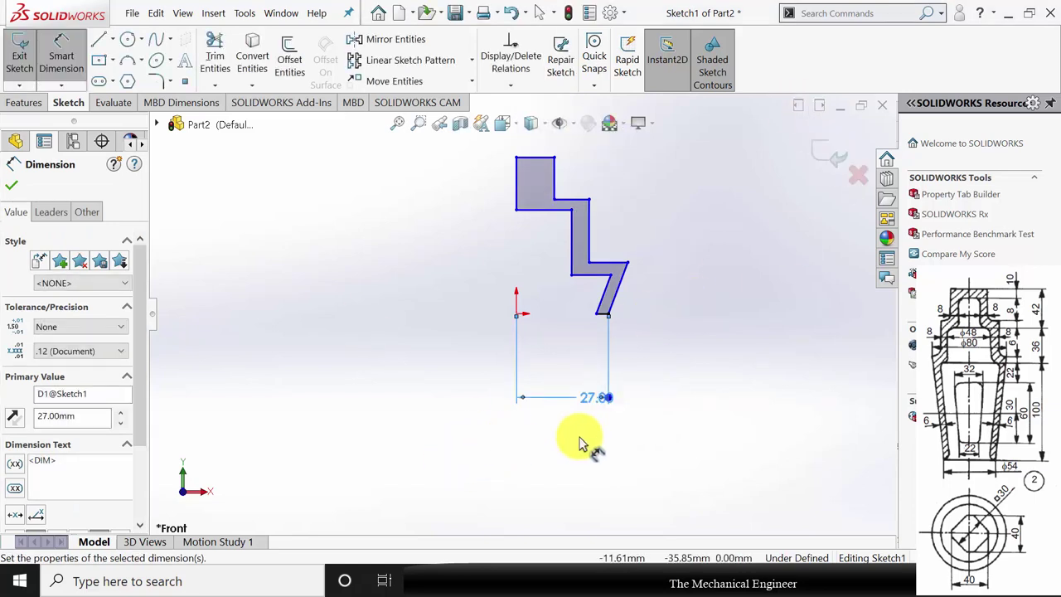
{"action": "left_click", "coordinate": [591, 284]}
{"action": "key", "text": "Escape"}
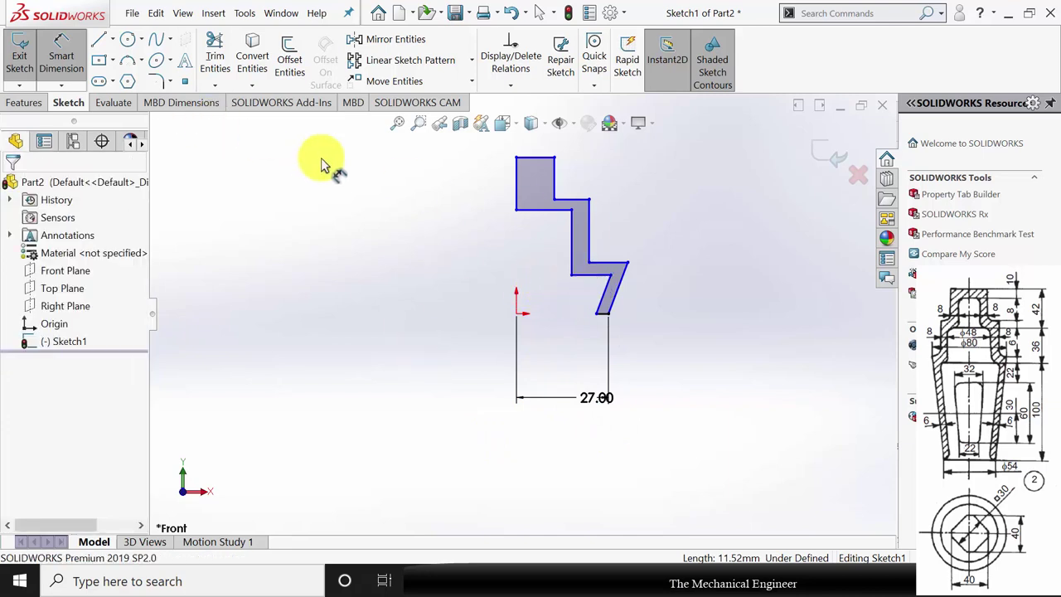
Dimension the vertical axis-side edge of the profile's top section as 42 mm.
{"action": "scroll", "coordinate": [516, 156], "scroll_direction": "down", "scroll_amount": 1}
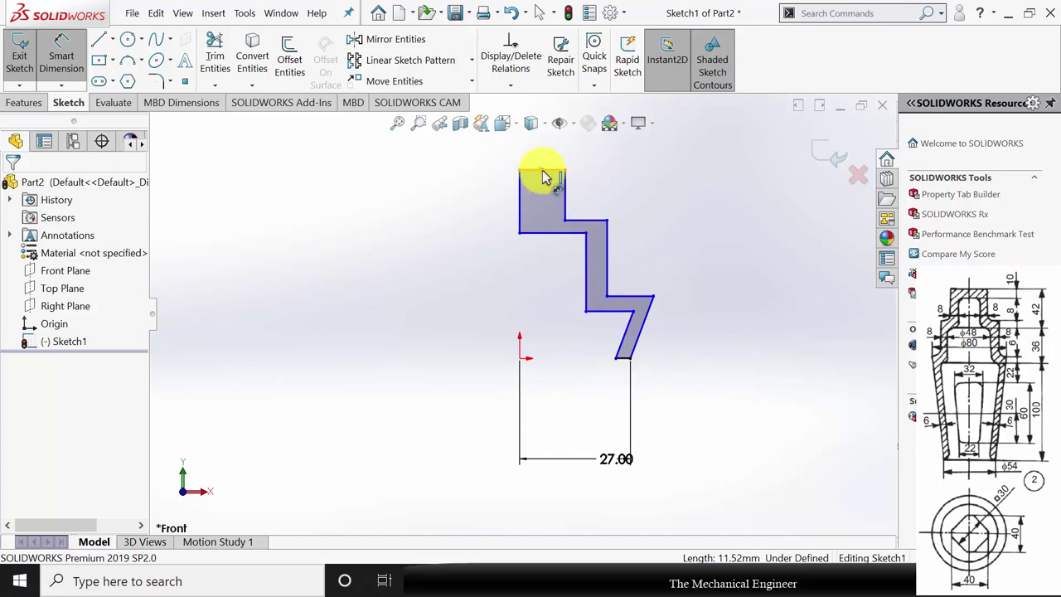
{"action": "left_click", "coordinate": [520, 213]}
{"action": "left_click", "coordinate": [479, 181]}
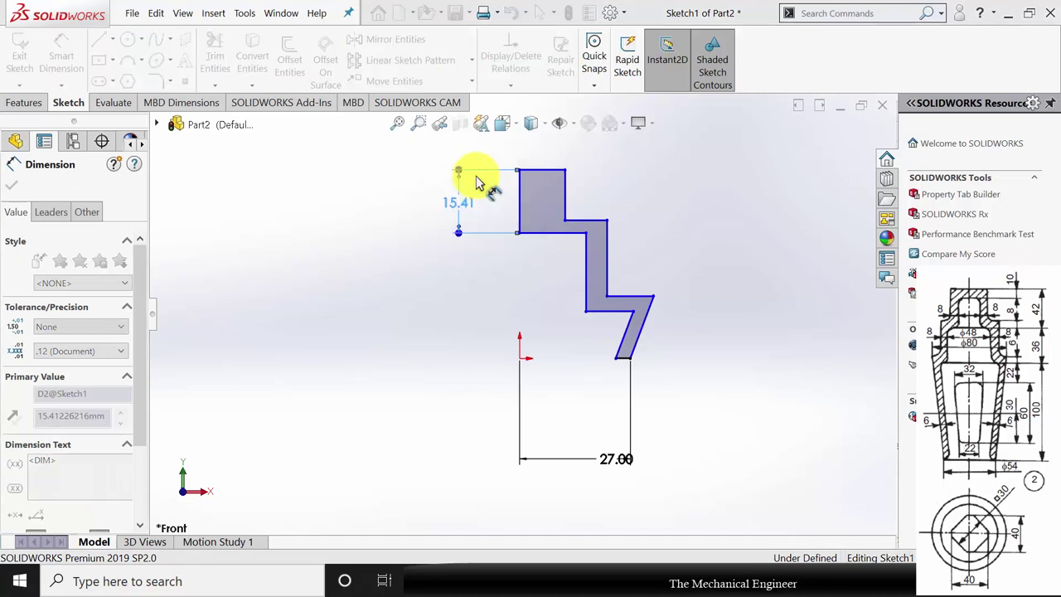
{"action": "type", "text": "42"}
{"action": "key", "text": "Return"}
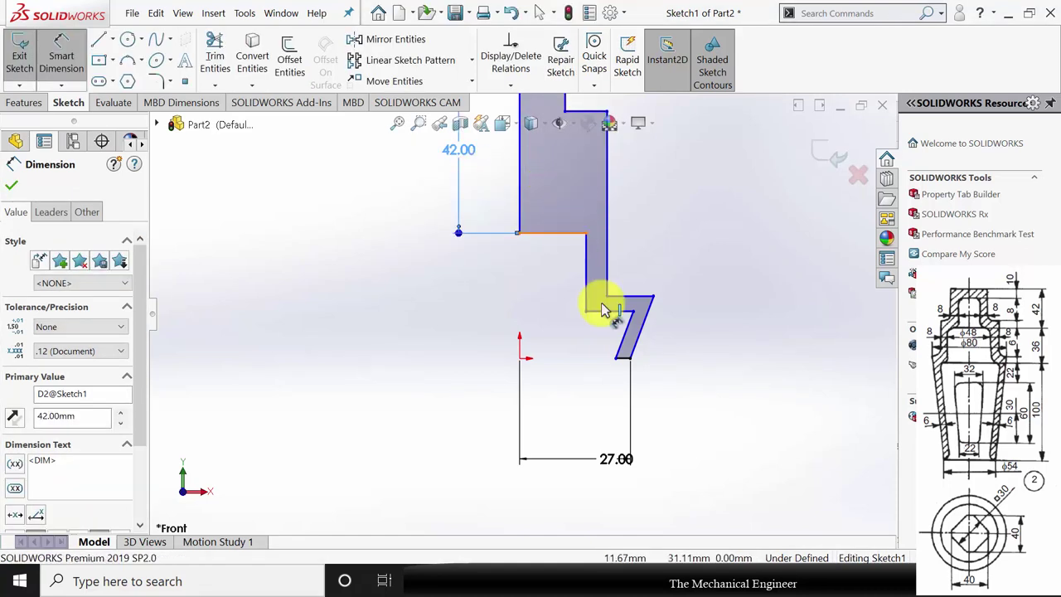
Dimension the vertical distance between the two horizontal inner edges as 36 mm.
{"action": "left_click", "coordinate": [602, 309]}
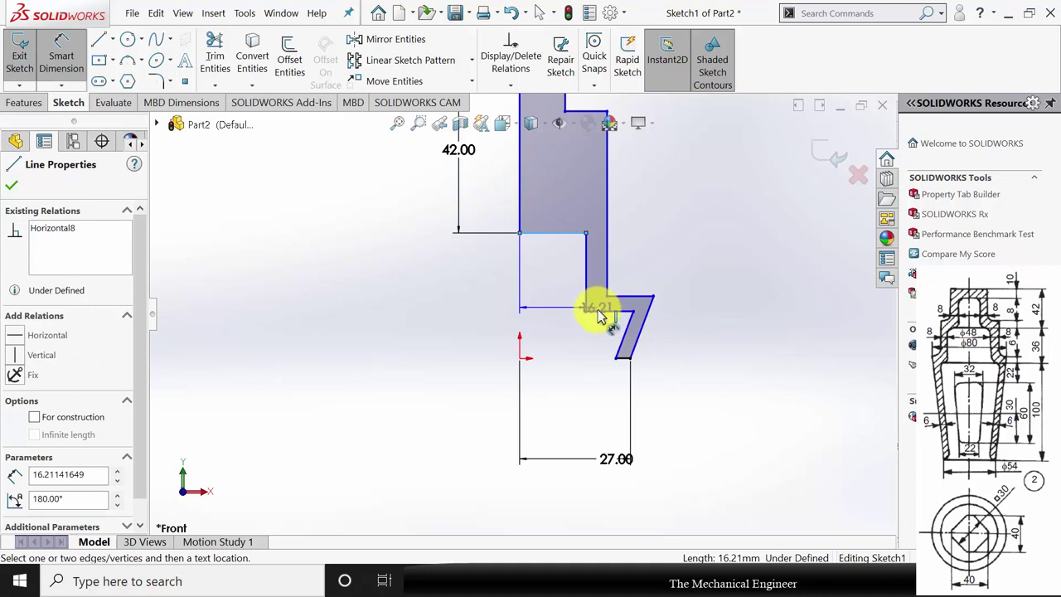
{"action": "left_click", "coordinate": [602, 314]}
{"action": "left_click", "coordinate": [458, 276]}
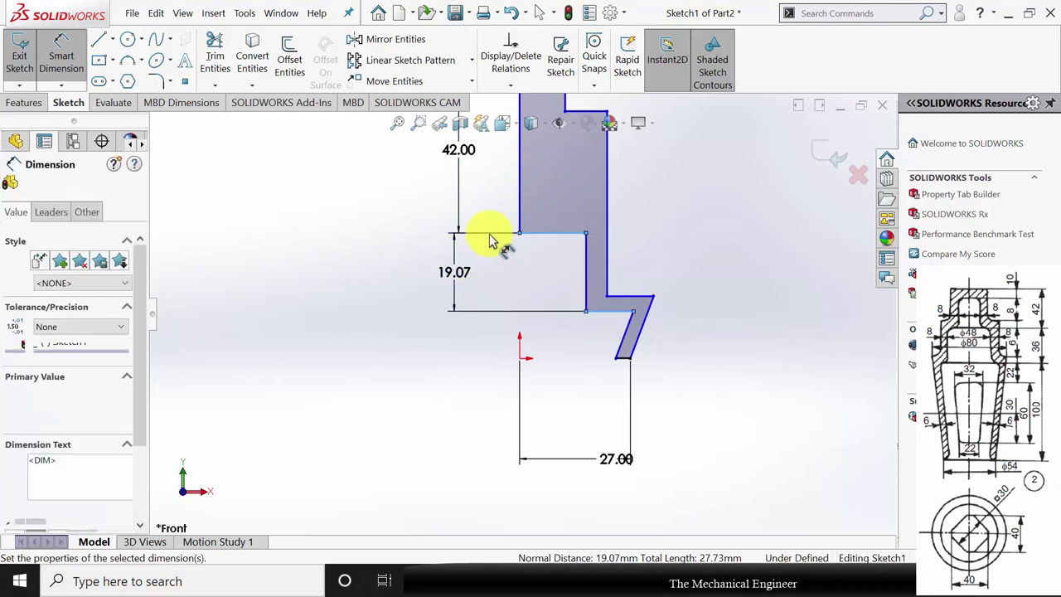
{"action": "type", "text": "36"}
{"action": "key", "text": "Return"}
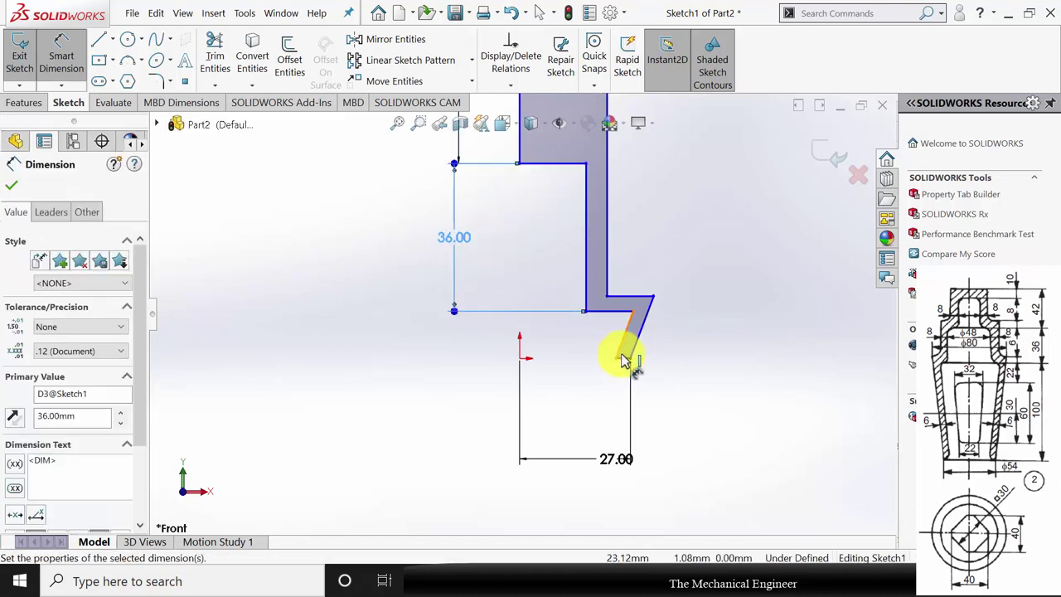
Dimension the vertical distance from the lower horizontal inner edge to the profile's bottom inner corner as 100 mm.
{"action": "left_click", "coordinate": [620, 312]}
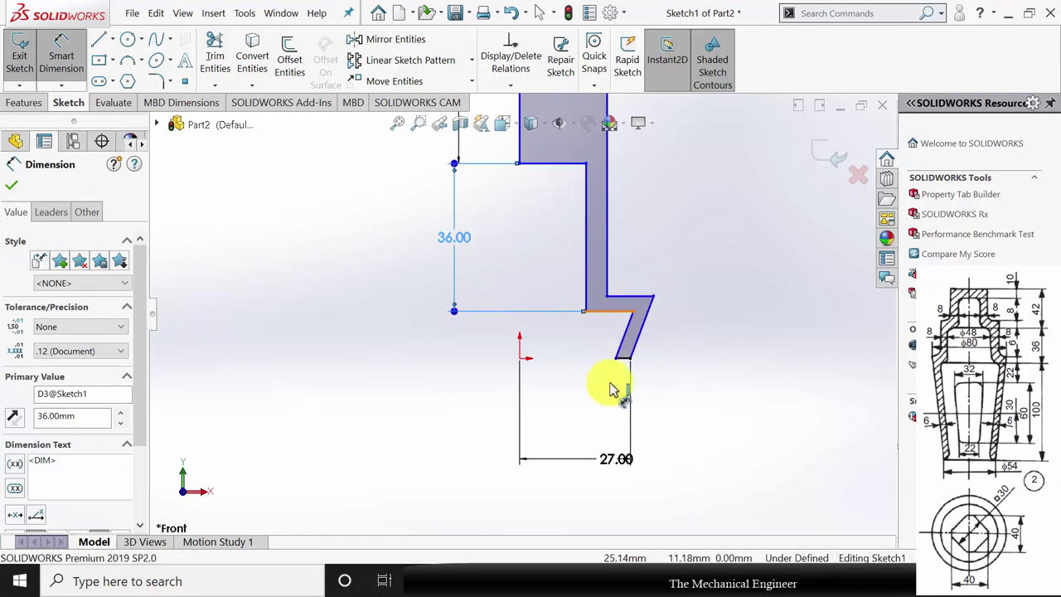
{"action": "left_click", "coordinate": [616, 358]}
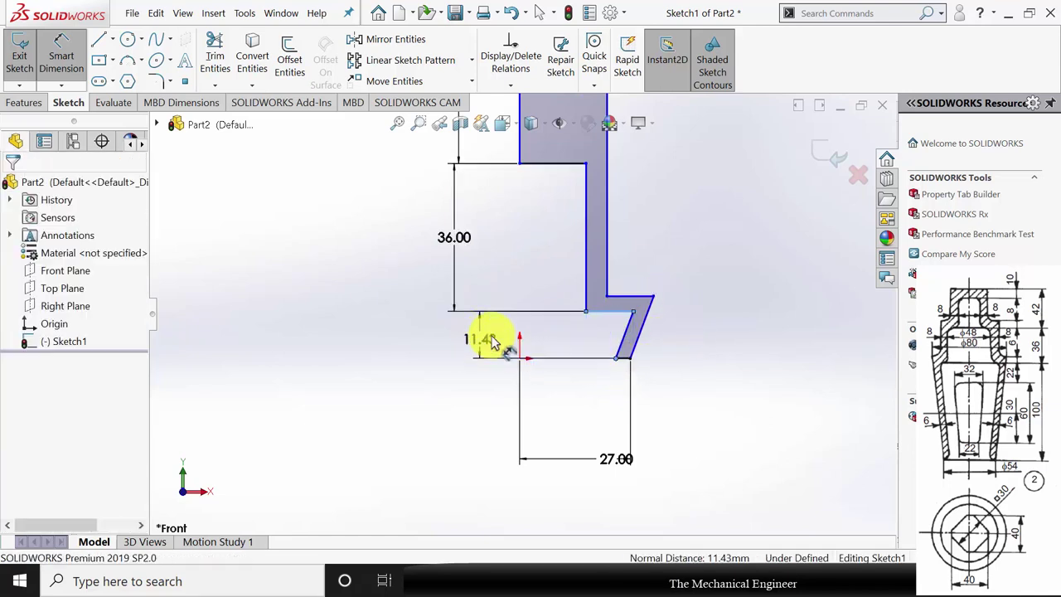
{"action": "left_click", "coordinate": [493, 344]}
{"action": "type", "text": "100"}
{"action": "key", "text": "Return"}
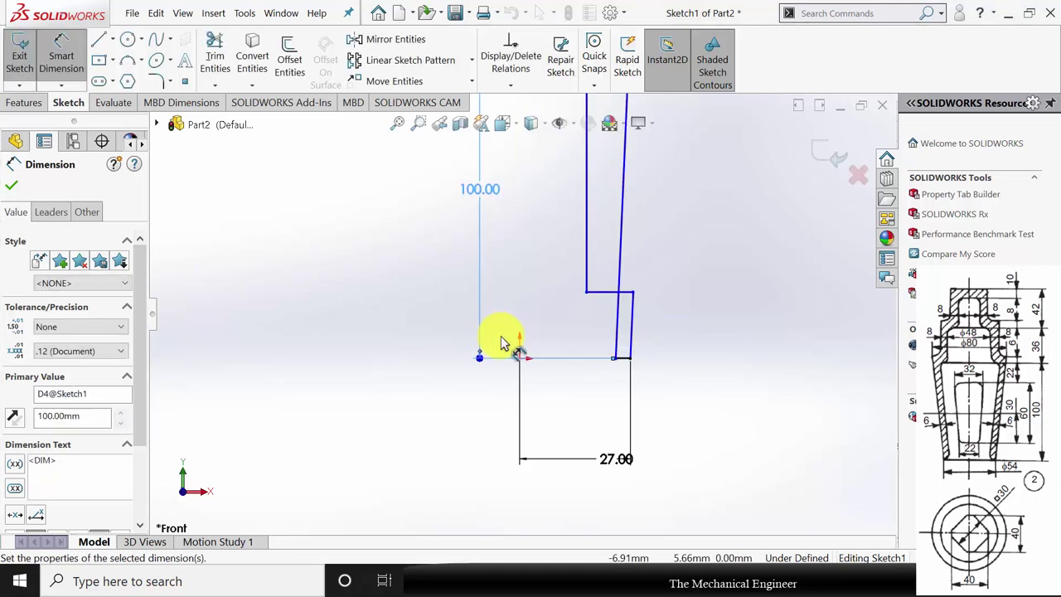
Dimension the profile's top horizontal edge as 20 mm.
{"action": "scroll", "coordinate": [639, 332], "scroll_direction": "up", "scroll_amount": 4}
{"action": "scroll", "coordinate": [561, 190], "scroll_direction": "down", "scroll_amount": 5}
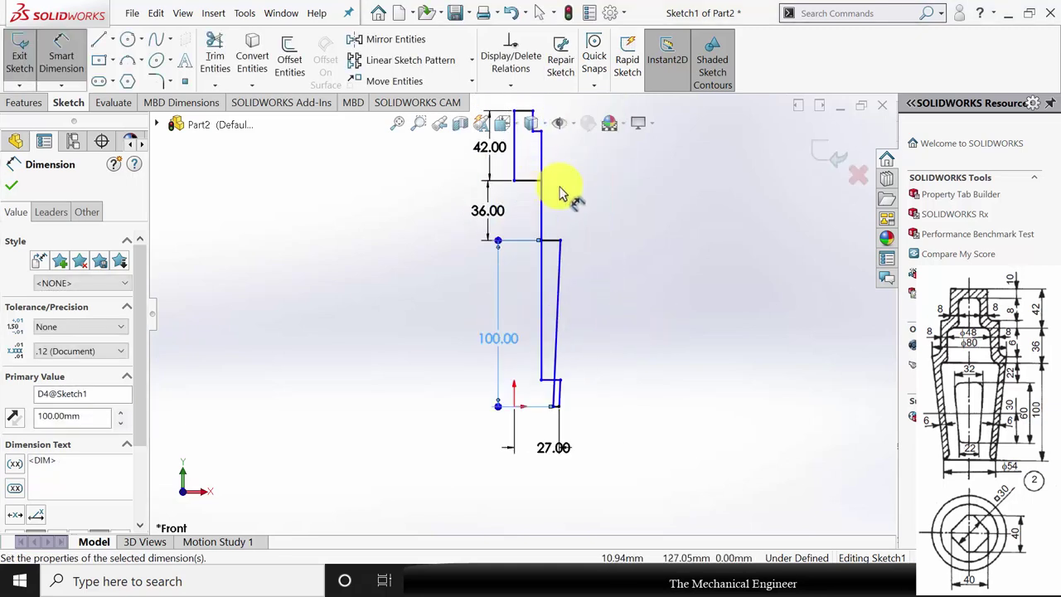
{"action": "scroll", "coordinate": [567, 224], "scroll_direction": "up", "scroll_amount": 2}
{"action": "scroll", "coordinate": [535, 224], "scroll_direction": "up", "scroll_amount": 2}
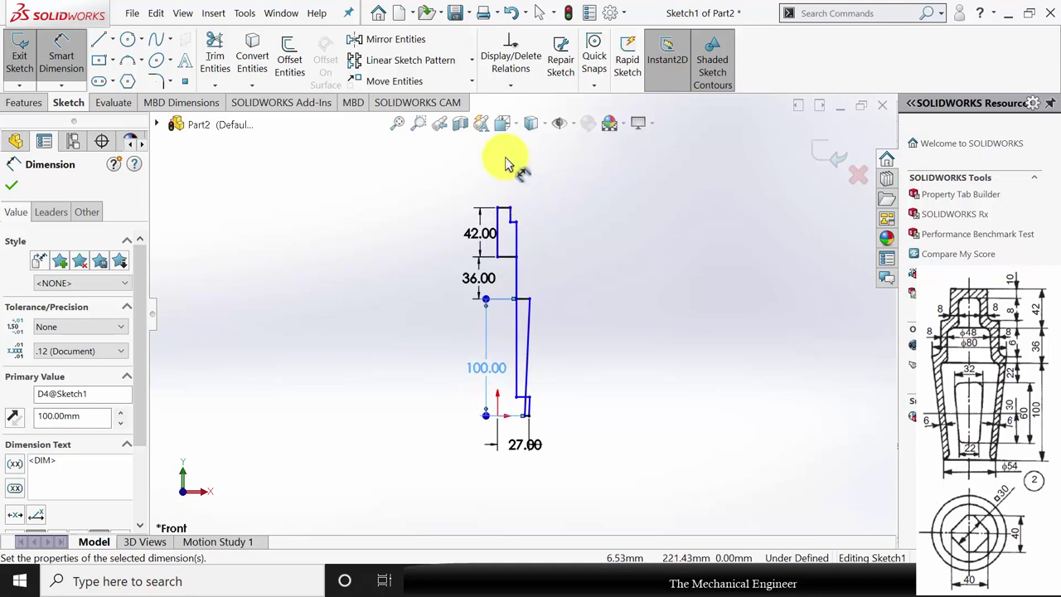
{"action": "scroll", "coordinate": [494, 204], "scroll_direction": "down", "scroll_amount": 4}
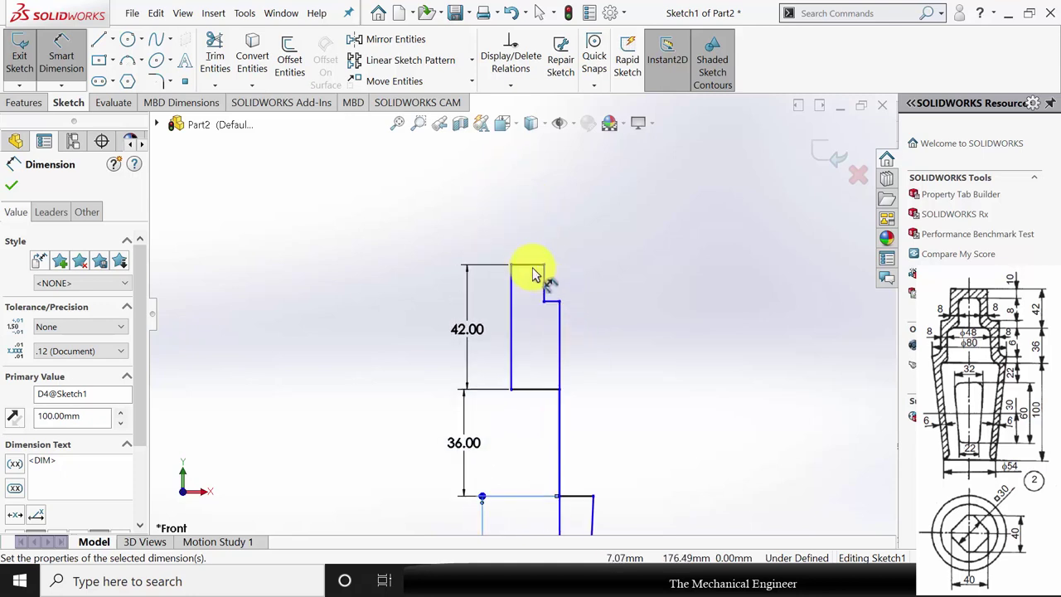
{"action": "left_click", "coordinate": [532, 267]}
{"action": "left_click", "coordinate": [511, 208]}
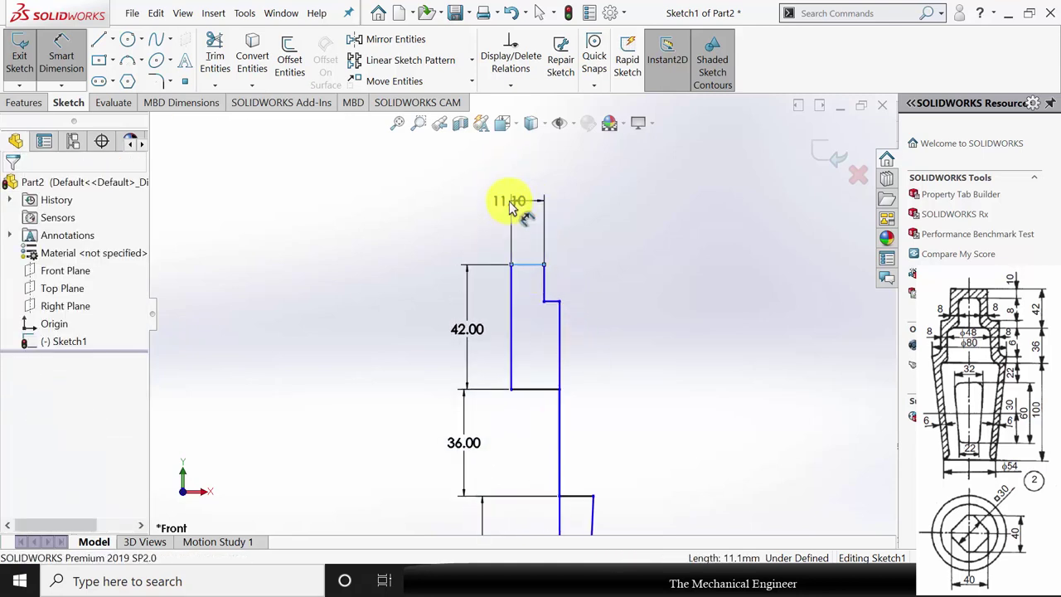
{"action": "type", "text": "20"}
{"action": "key", "text": "Return"}
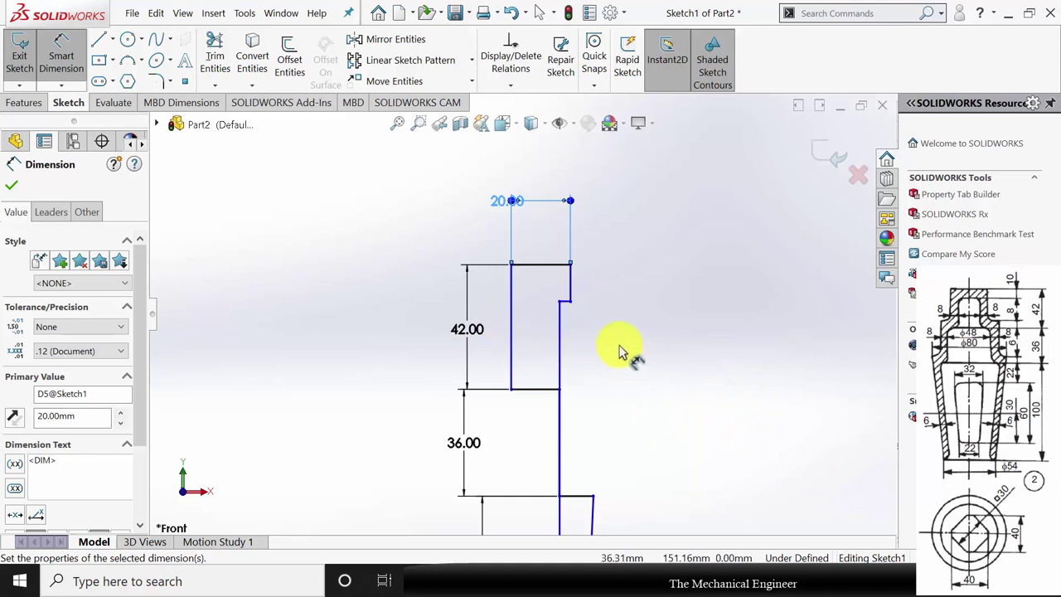
Move the profile's long outer vertical line outward, away from the axis, so it clears the inner outline.
{"action": "scroll", "coordinate": [552, 397], "scroll_direction": "up", "scroll_amount": 3}
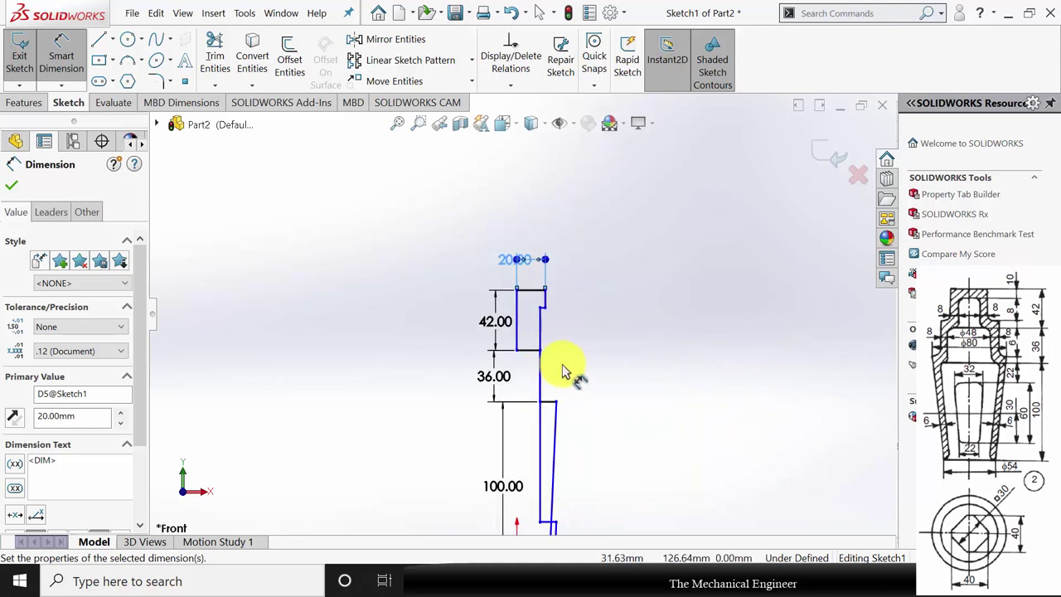
{"action": "key", "text": "Escape"}
{"action": "key", "text": "Escape"}
{"action": "mouse_move", "coordinate": [543, 338]}
{"action": "left_mouse_down"}
{"action": "mouse_move", "coordinate": [599, 344]}
{"action": "mouse_move", "coordinate": [610, 424]}
{"action": "left_mouse_up"}
{"action": "scroll", "coordinate": [580, 410], "scroll_direction": "up", "scroll_amount": 6}
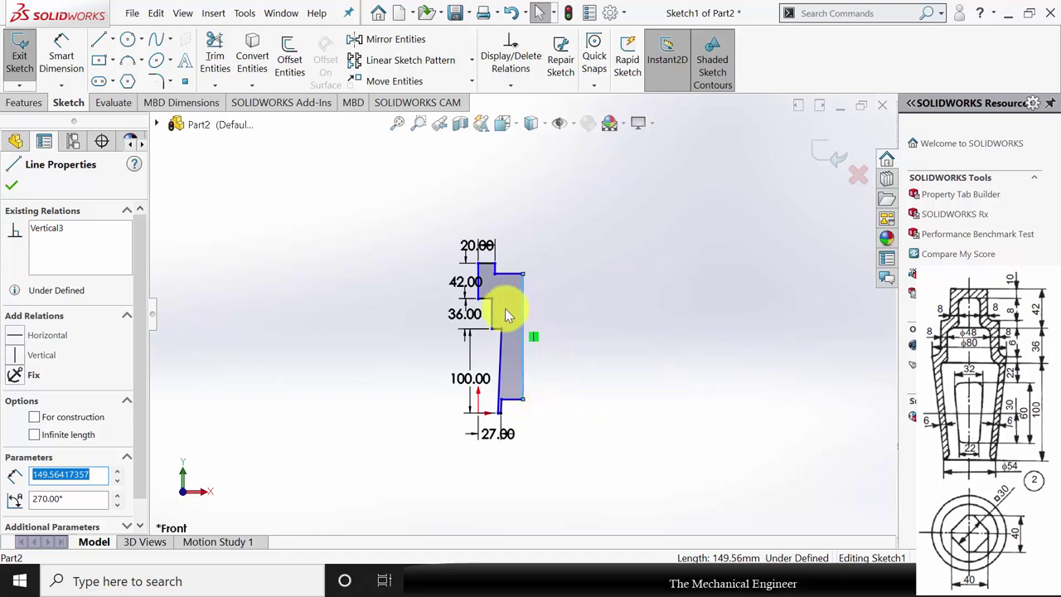
Dimension the wall thickness between the middle inner vertical edge and the long outer vertical line as 8 mm.
{"action": "scroll", "coordinate": [466, 274], "scroll_direction": "down", "scroll_amount": 3}
{"action": "scroll", "coordinate": [485, 323], "scroll_direction": "down", "scroll_amount": 3}
{"action": "scroll", "coordinate": [518, 383], "scroll_direction": "down", "scroll_amount": 2}
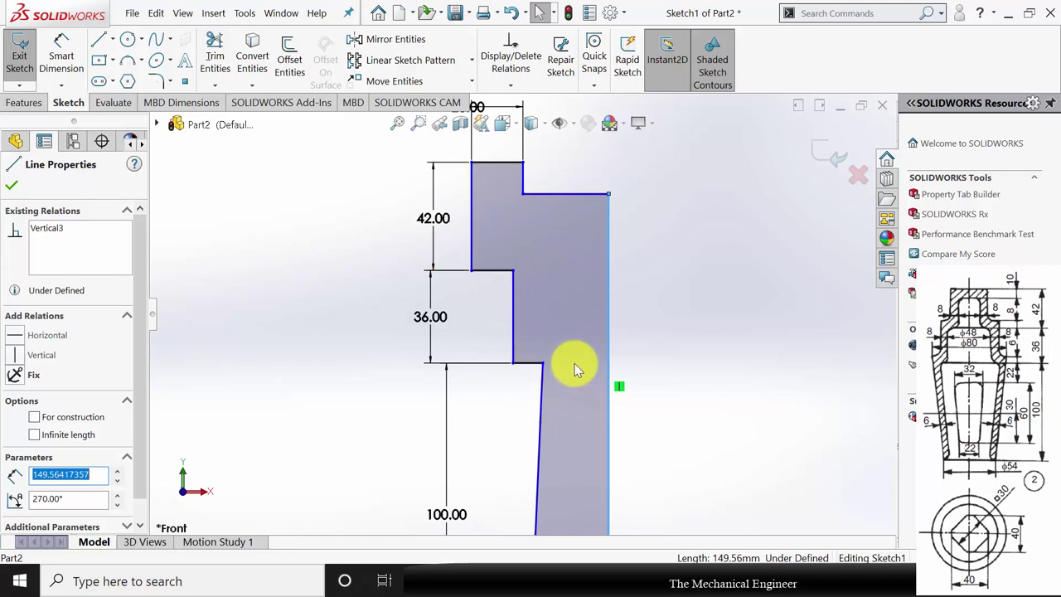
{"action": "scroll", "coordinate": [578, 369], "scroll_direction": "down", "scroll_amount": 1}
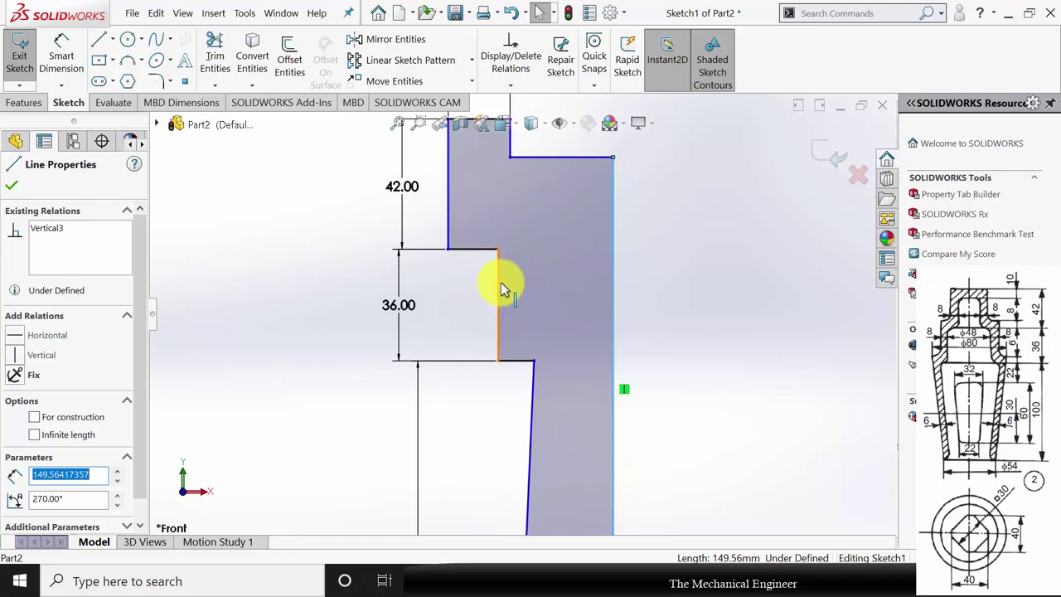
{"action": "key", "text": "Escape"}
{"action": "left_click", "coordinate": [59, 49]}
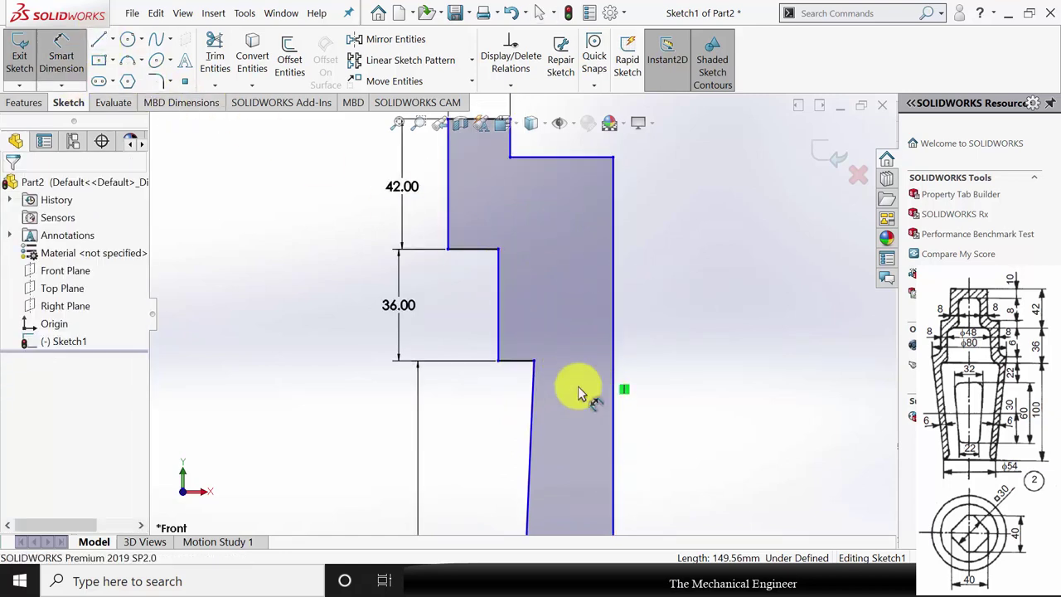
{"action": "left_click", "coordinate": [500, 292]}
{"action": "left_click", "coordinate": [613, 295]}
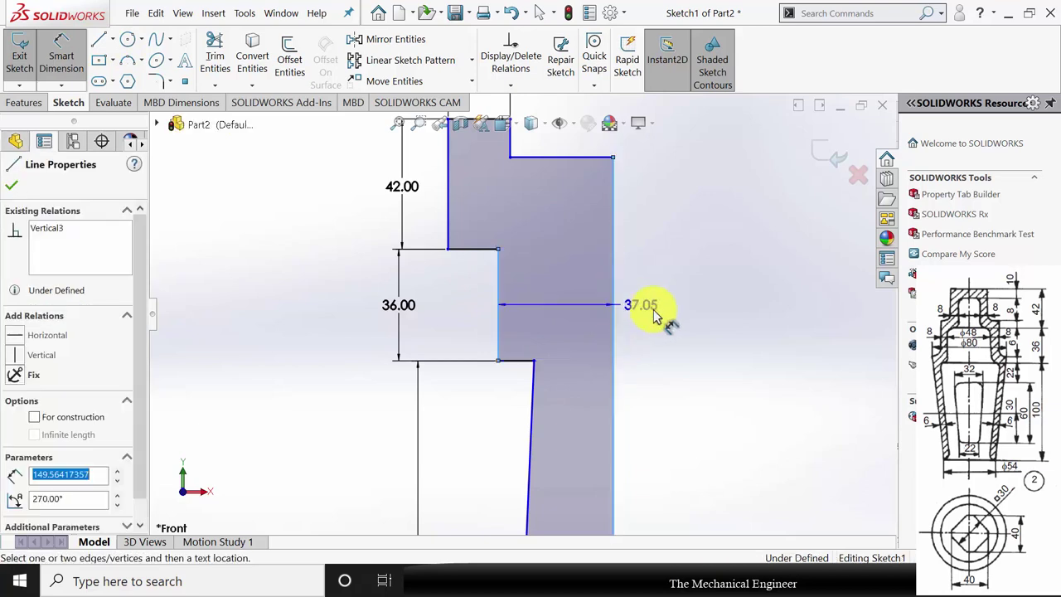
{"action": "left_click", "coordinate": [675, 312]}
{"action": "key", "text": "Return"}
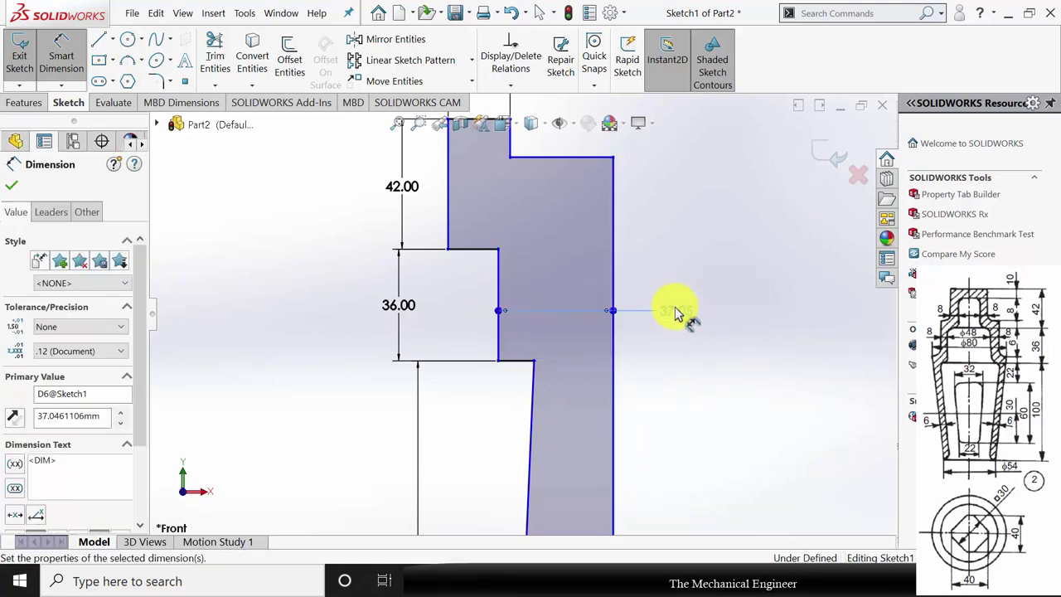
Move the profile's slanted inner line toward the axis so it clears the long outer vertical line.
{"action": "key", "text": "f"}
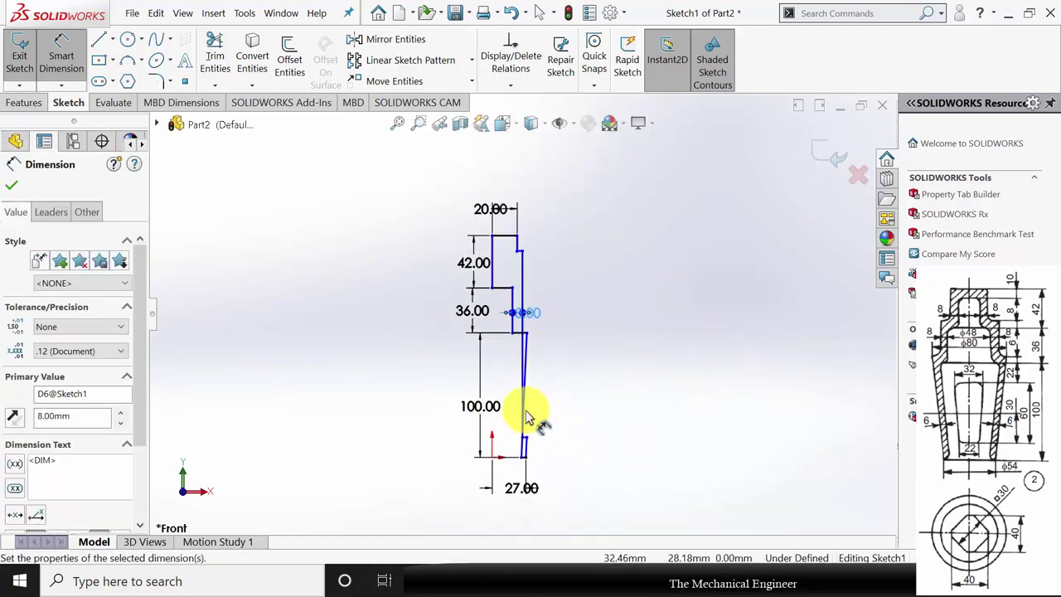
{"action": "scroll", "coordinate": [517, 314], "scroll_direction": "down", "scroll_amount": 5}
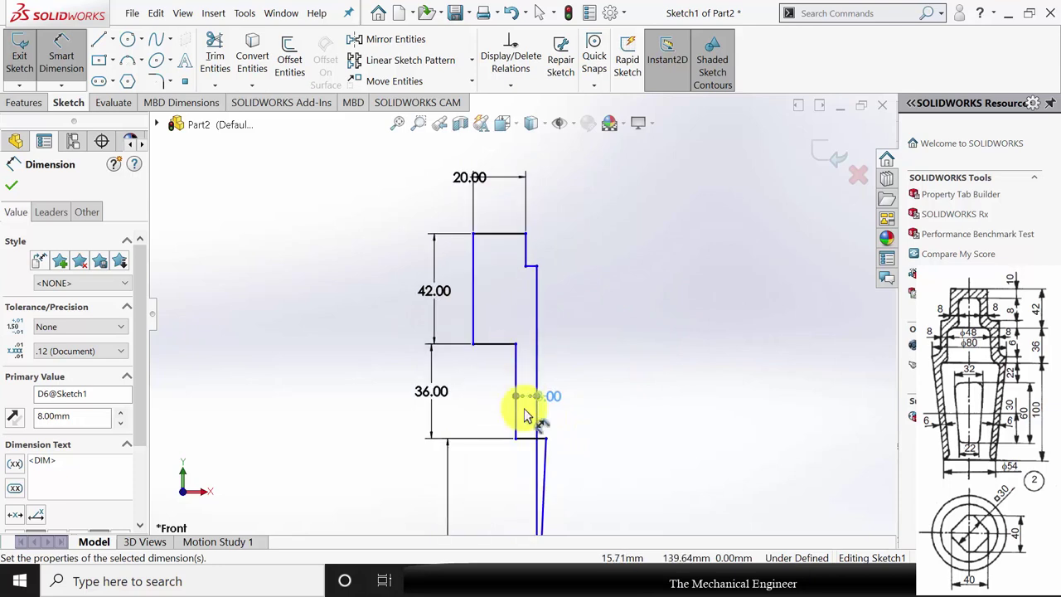
{"action": "key", "text": "Escape"}
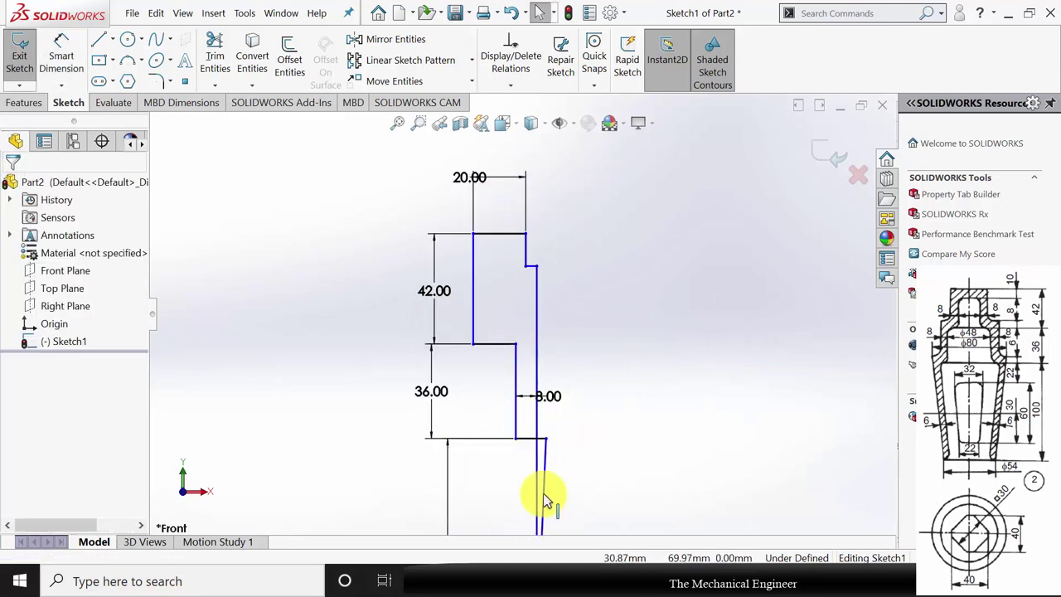
{"action": "left_click", "coordinate": [539, 470]}
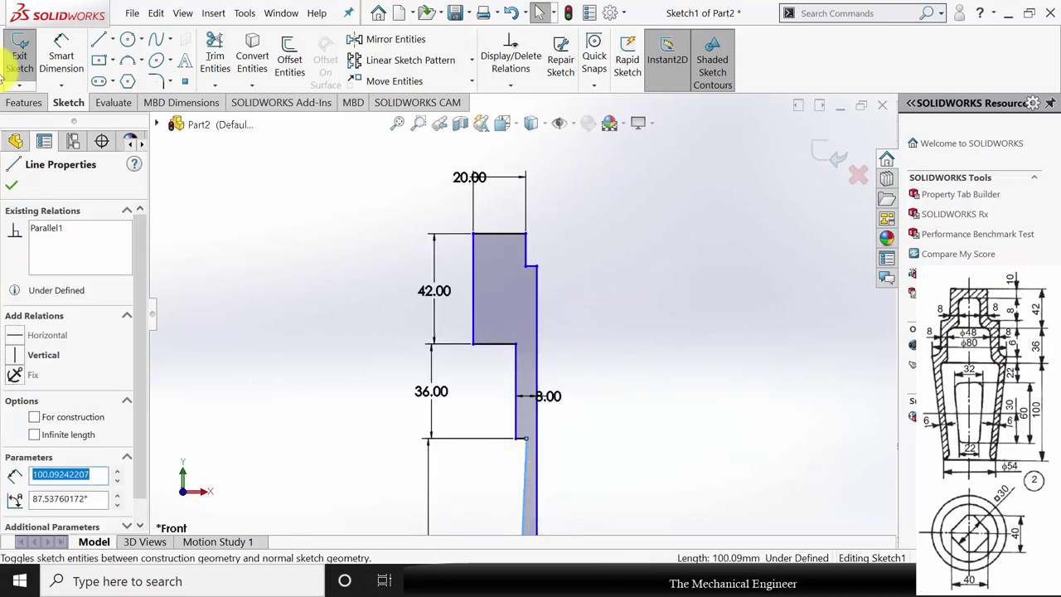
Dimension the vertical distance between the upper outer shoulder and the upper horizontal inner edge as 8 mm.
{"action": "left_click", "coordinate": [61, 45]}
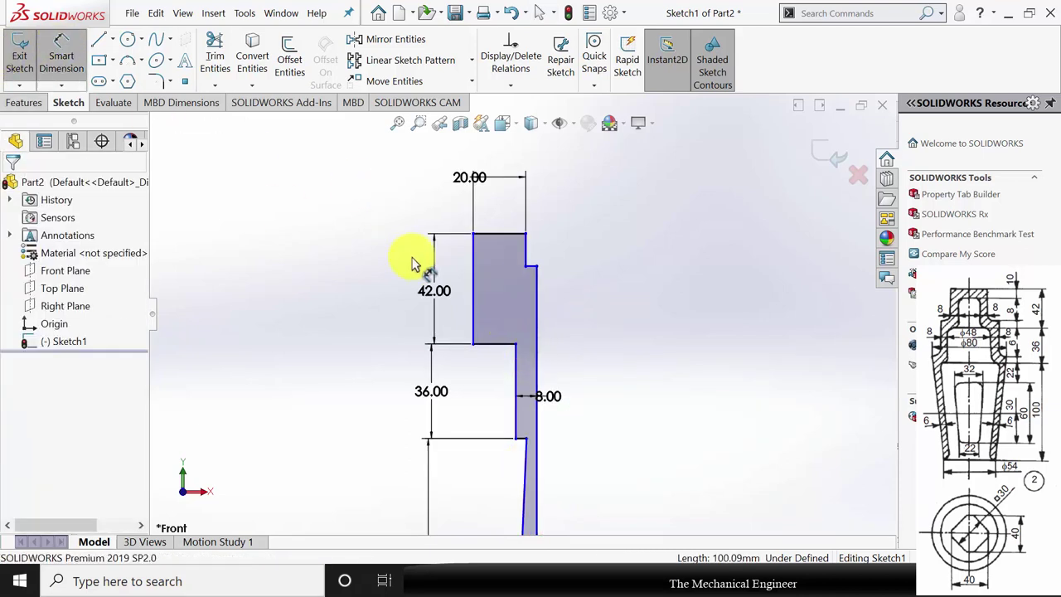
{"action": "left_click", "coordinate": [531, 267]}
{"action": "left_click", "coordinate": [492, 343]}
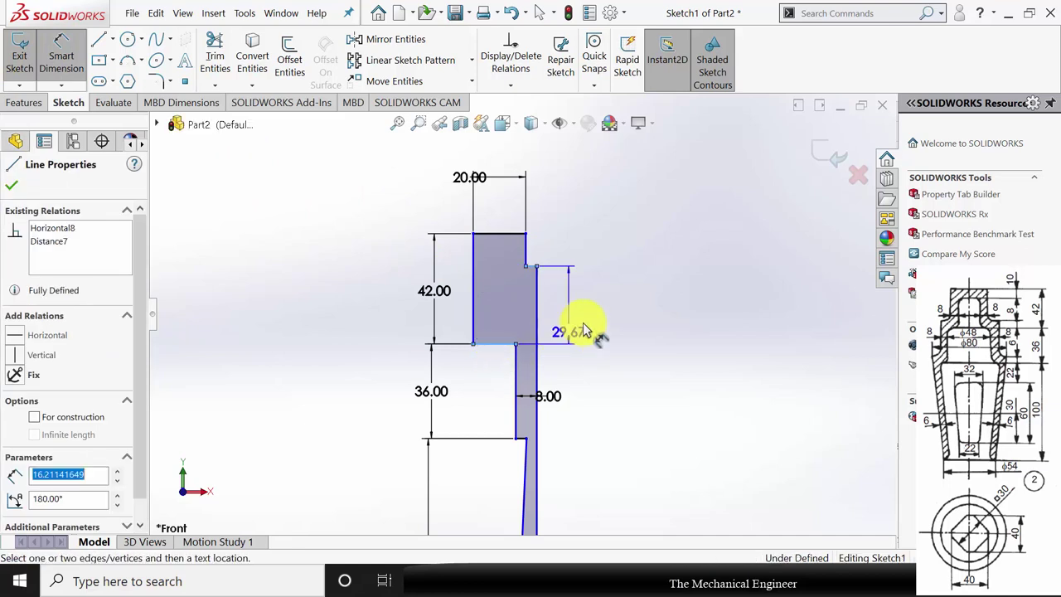
{"action": "left_click", "coordinate": [594, 314]}
{"action": "type", "text": "8"}
{"action": "key", "text": "Return"}
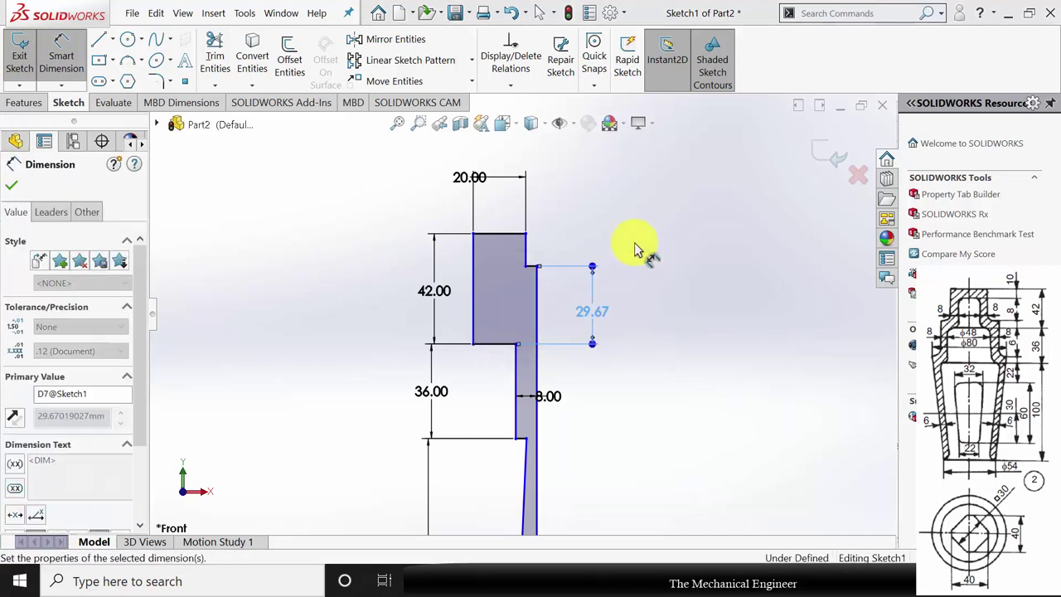
Dimension the horizontal distance from the origin to the outer corner of the profile's lower step as 40 mm.
{"action": "scroll", "coordinate": [539, 479], "scroll_direction": "up", "scroll_amount": 3}
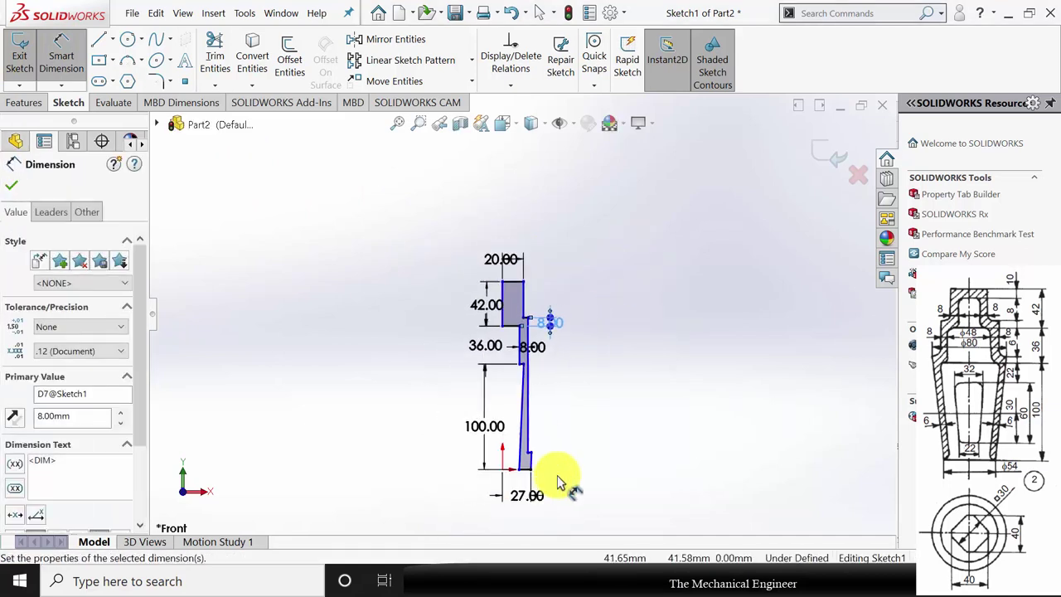
{"action": "scroll", "coordinate": [529, 439], "scroll_direction": "down", "scroll_amount": 2}
{"action": "scroll", "coordinate": [530, 426], "scroll_direction": "down", "scroll_amount": 2}
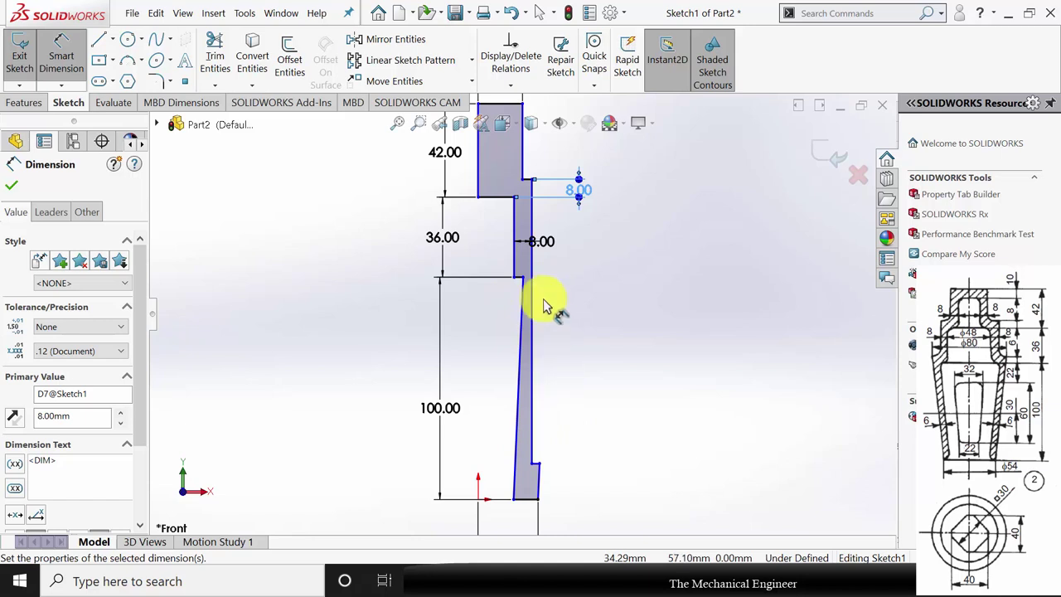
{"action": "left_click", "coordinate": [481, 503]}
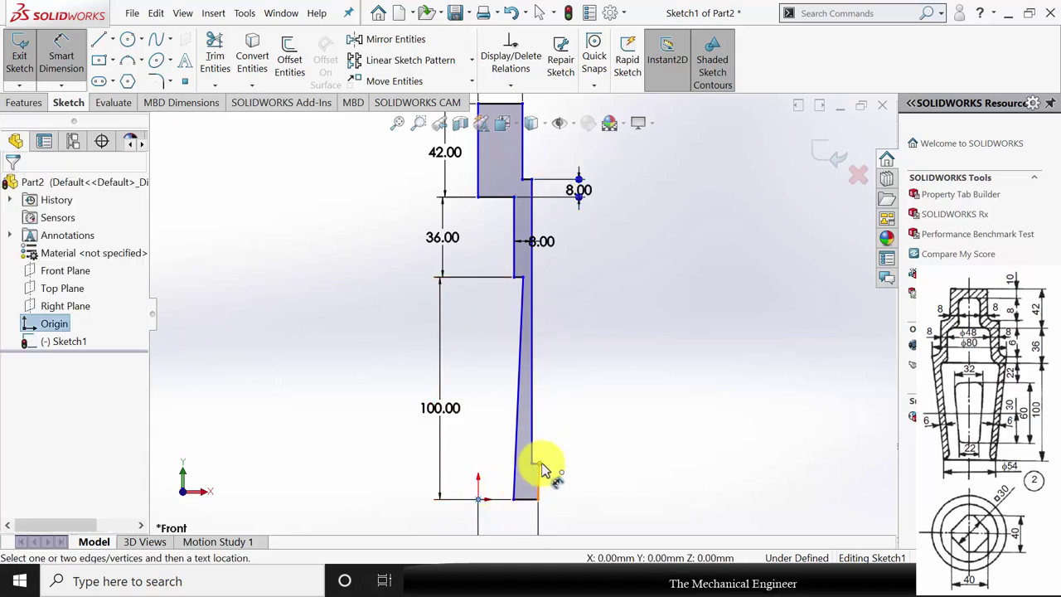
{"action": "left_click", "coordinate": [541, 465]}
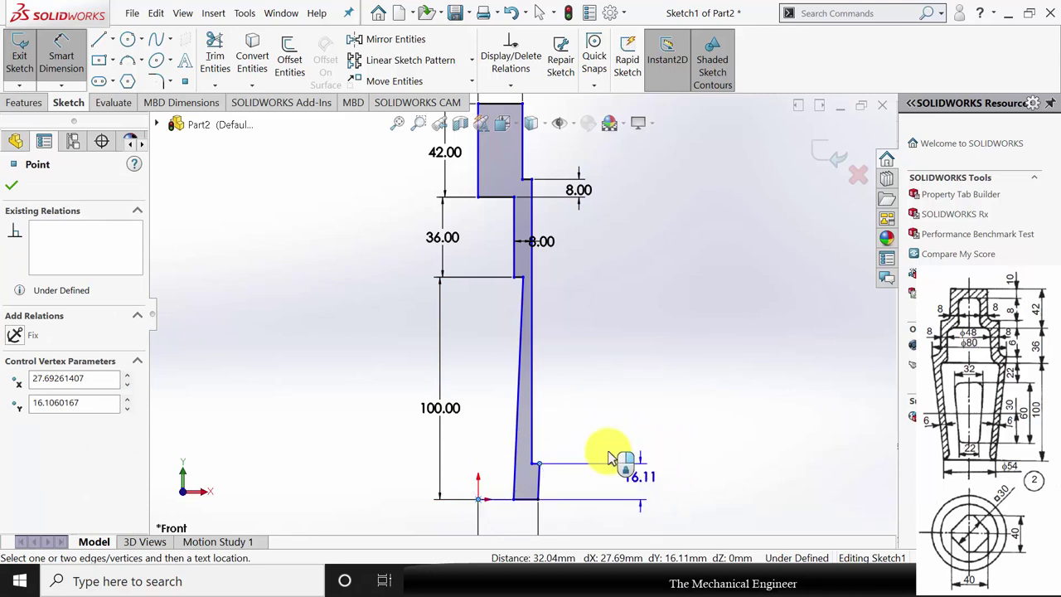
{"action": "left_click", "coordinate": [495, 440]}
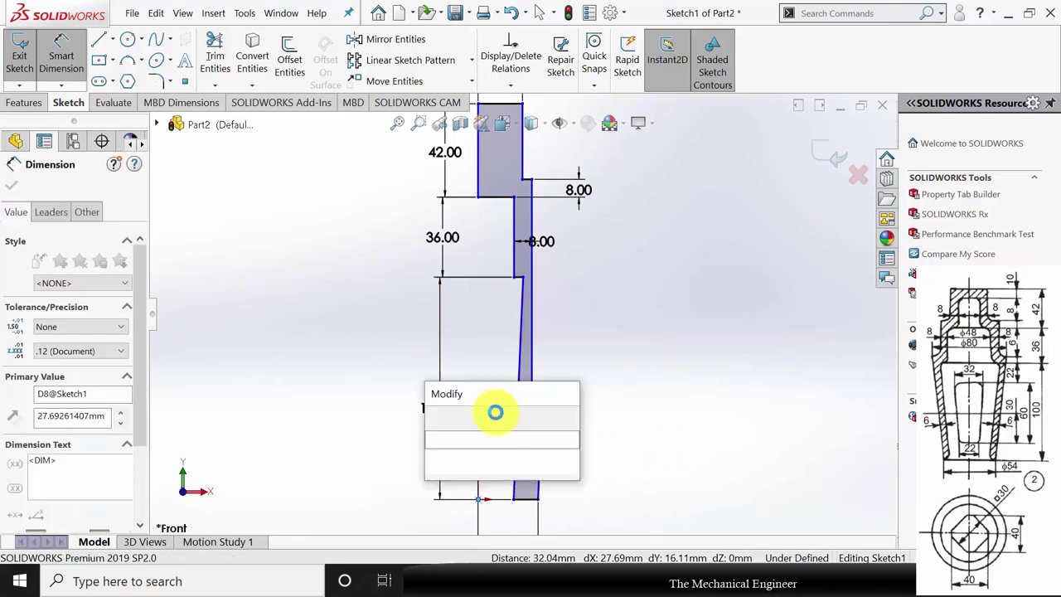
{"action": "type", "text": "40"}
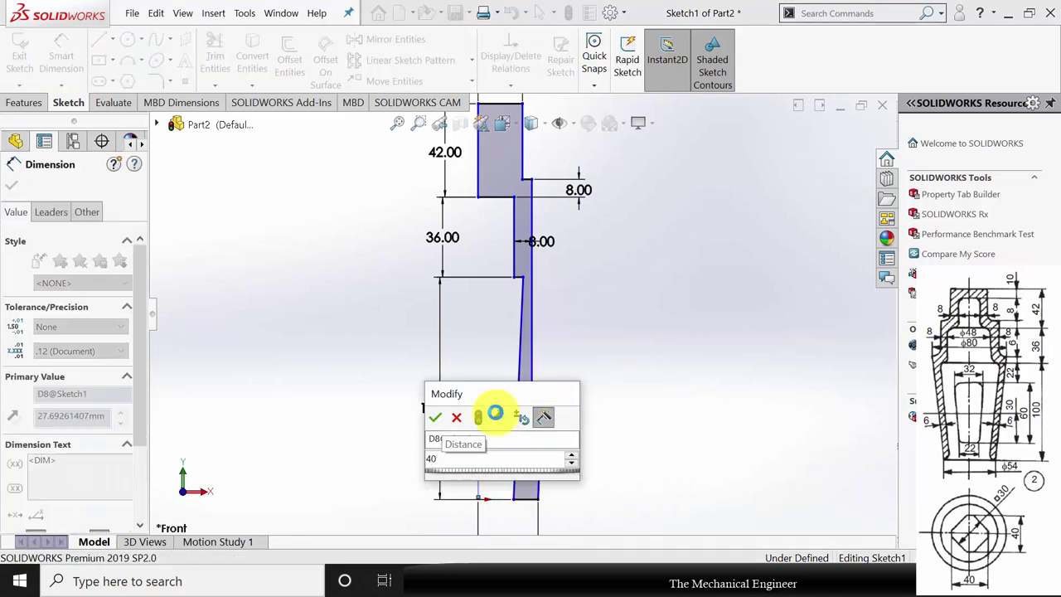
{"action": "key", "text": "Return"}
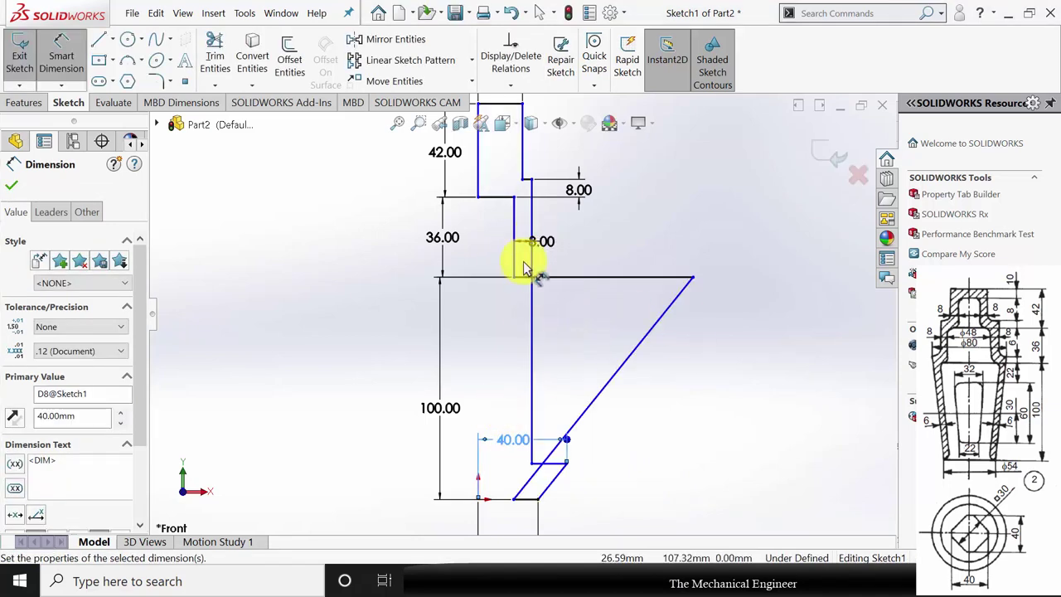
Dimension the slanted wall's thickness as 6 mm and reposition the slanted wall so its outer shoulder sits above the lower inner edge.
{"action": "left_click", "coordinate": [538, 472]}
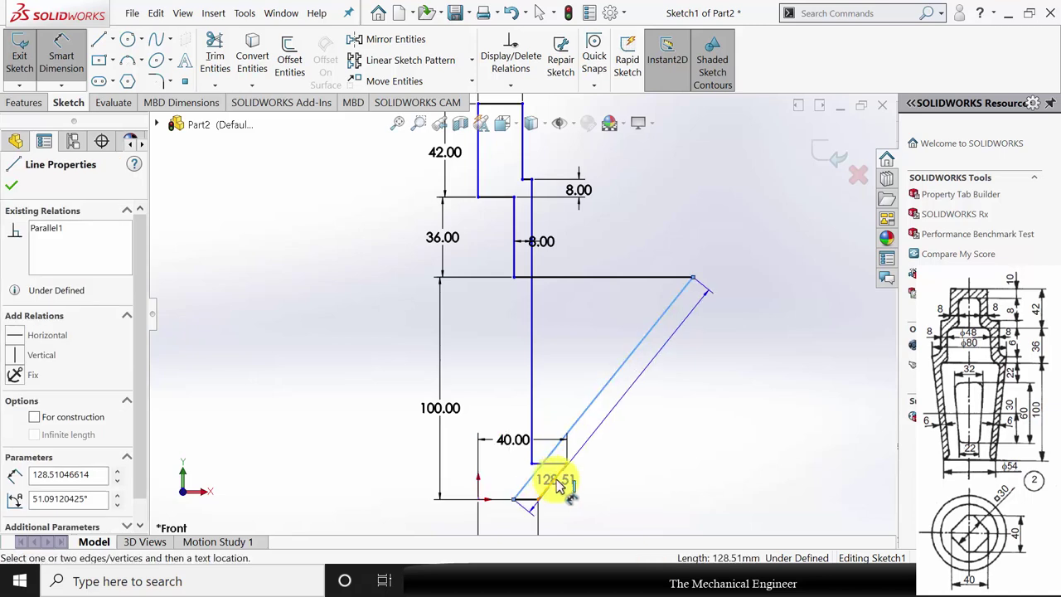
{"action": "left_click", "coordinate": [555, 481]}
{"action": "left_click", "coordinate": [606, 487]}
{"action": "type", "text": "6"}
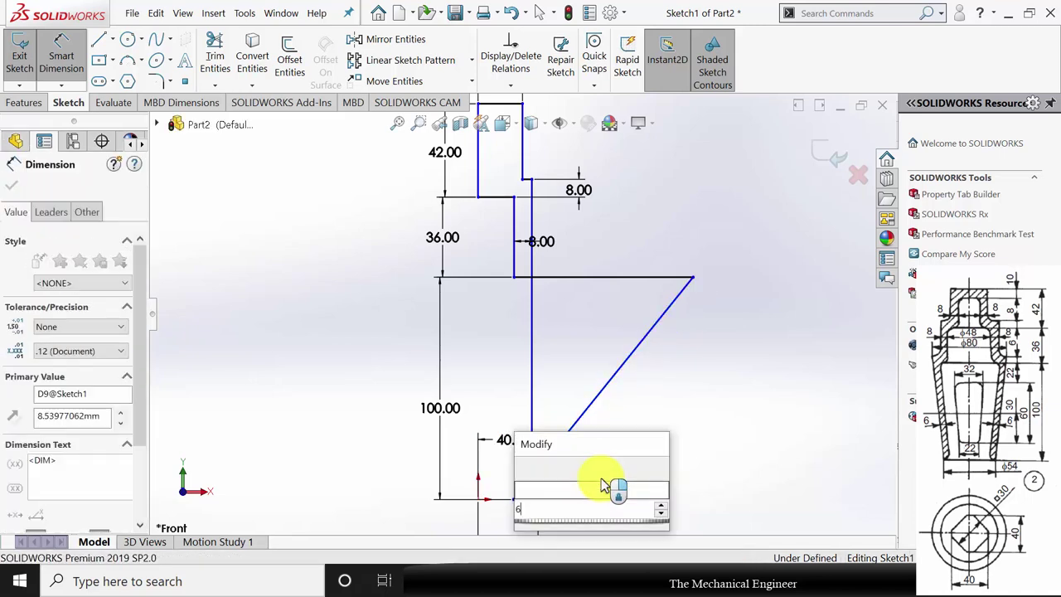
{"action": "key", "text": "Return"}
{"action": "key", "text": "Escape"}
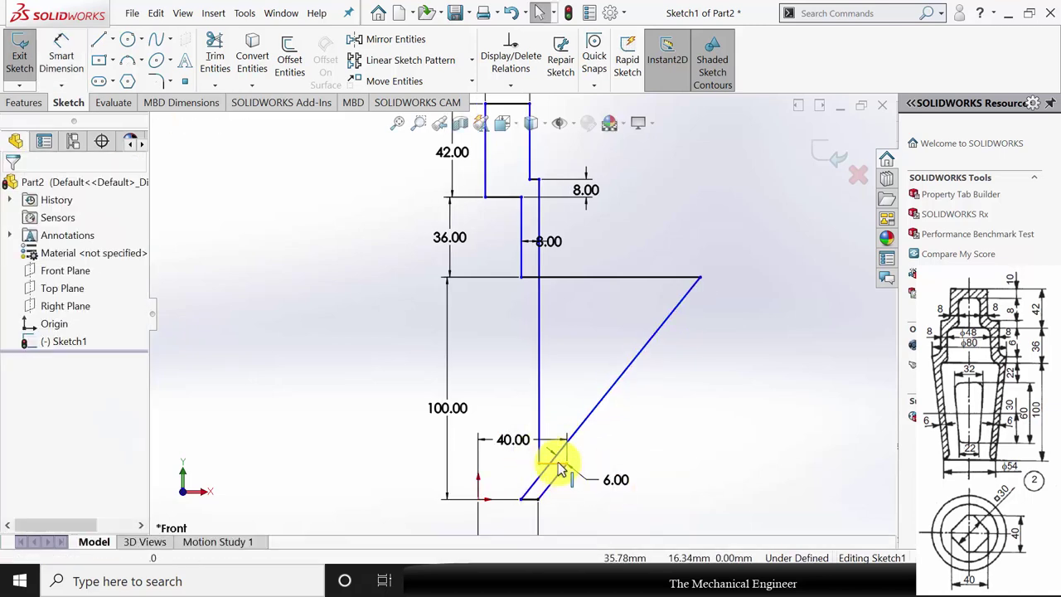
{"action": "mouse_move", "coordinate": [690, 279]}
{"action": "left_mouse_down"}
{"action": "mouse_move", "coordinate": [694, 289]}
{"action": "mouse_move", "coordinate": [782, 289]}
{"action": "mouse_move", "coordinate": [746, 268]}
{"action": "mouse_move", "coordinate": [682, 308]}
{"action": "left_mouse_up"}
{"action": "left_click", "coordinate": [668, 324]}
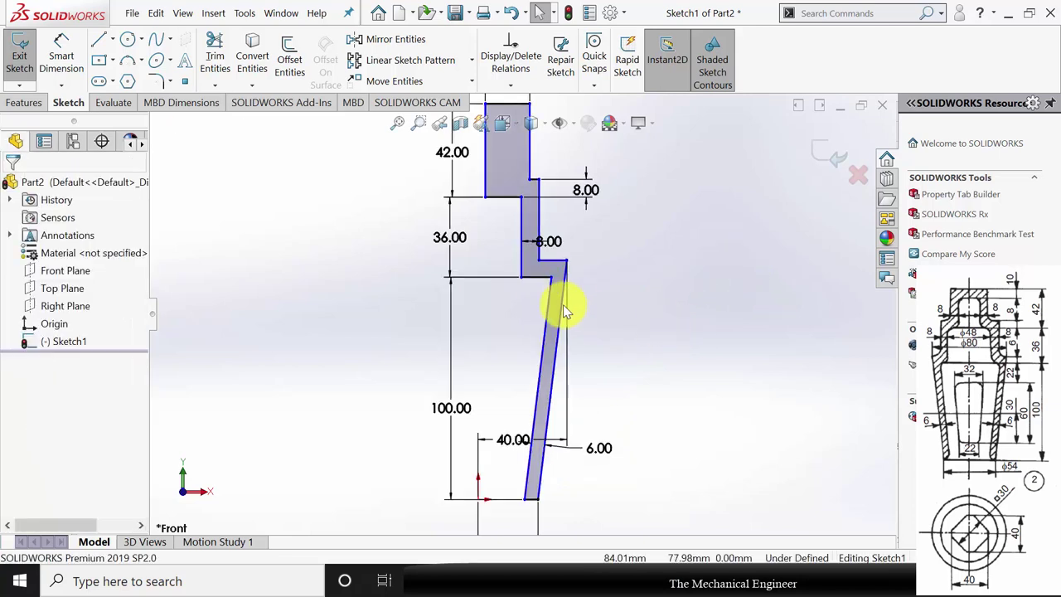
Dimension the horizontal distance from the origin to the upper outer shoulder's corner as 24+8 mm.
{"action": "left_click", "coordinate": [63, 52]}
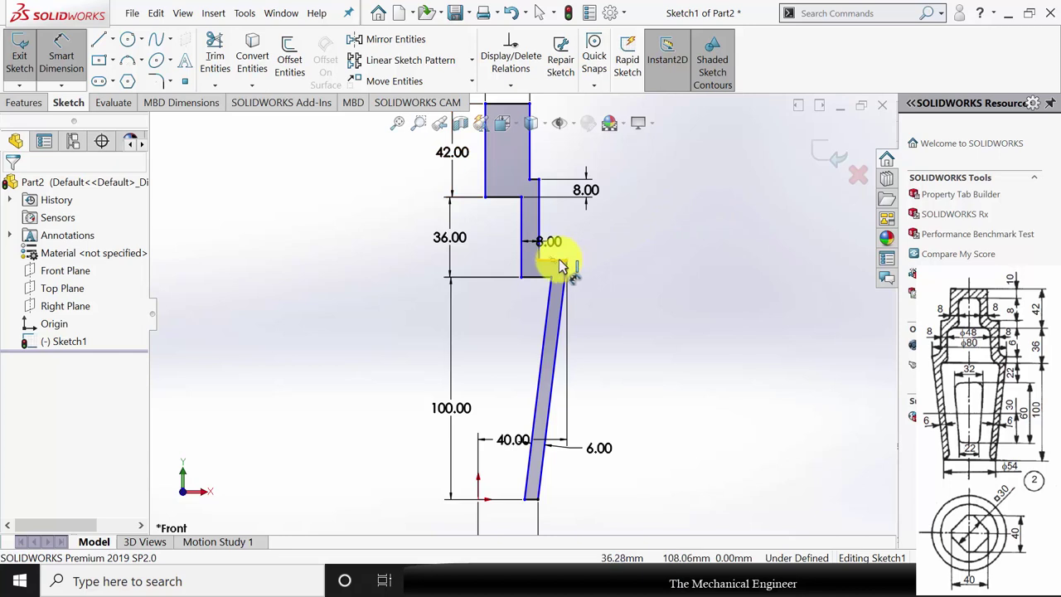
{"action": "scroll", "coordinate": [551, 224], "scroll_direction": "up", "scroll_amount": 2}
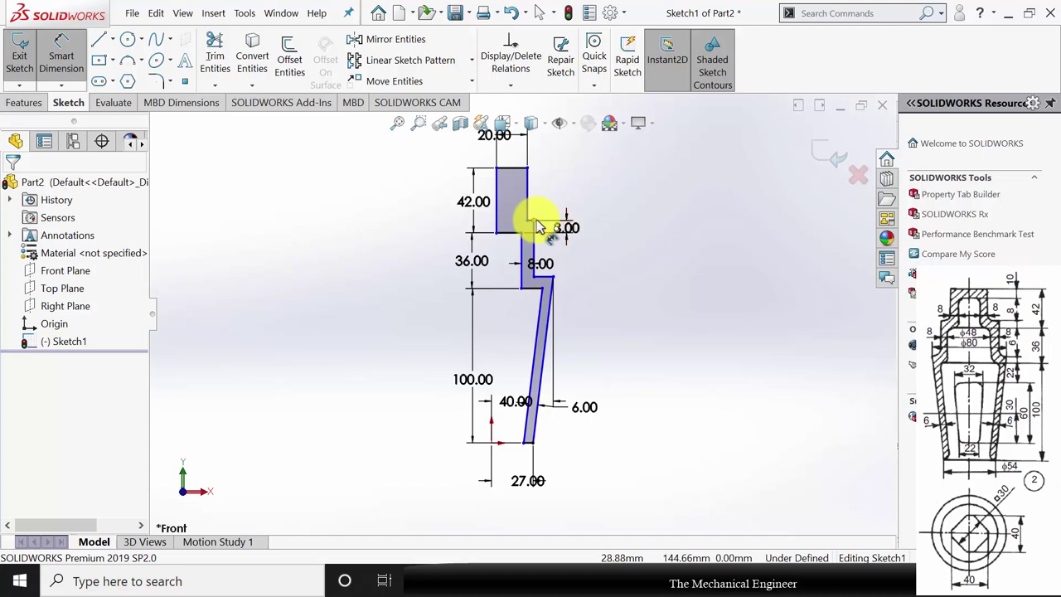
{"action": "left_click", "coordinate": [537, 225]}
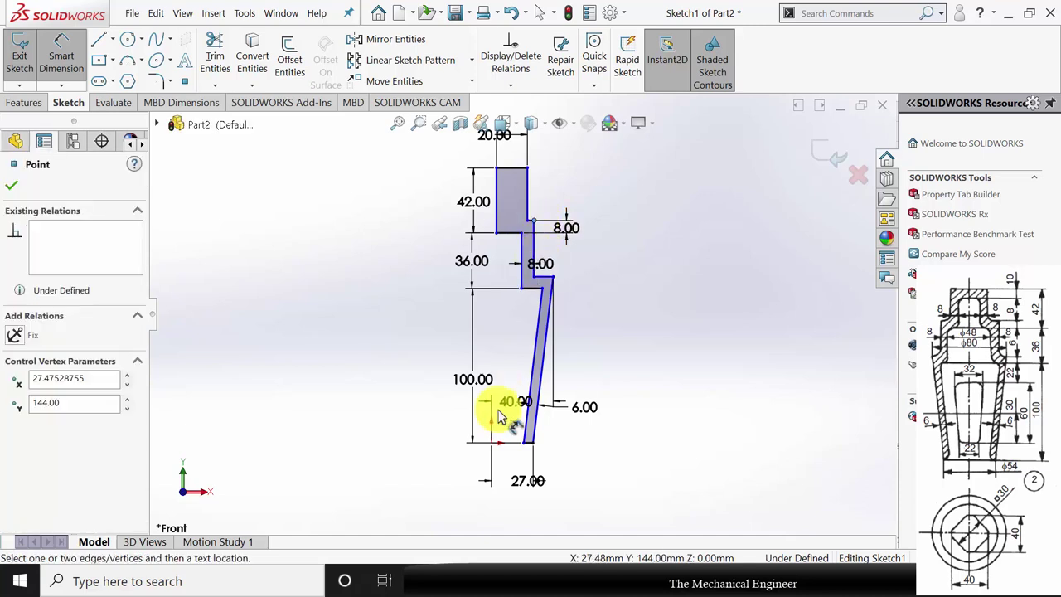
{"action": "left_click", "coordinate": [491, 444]}
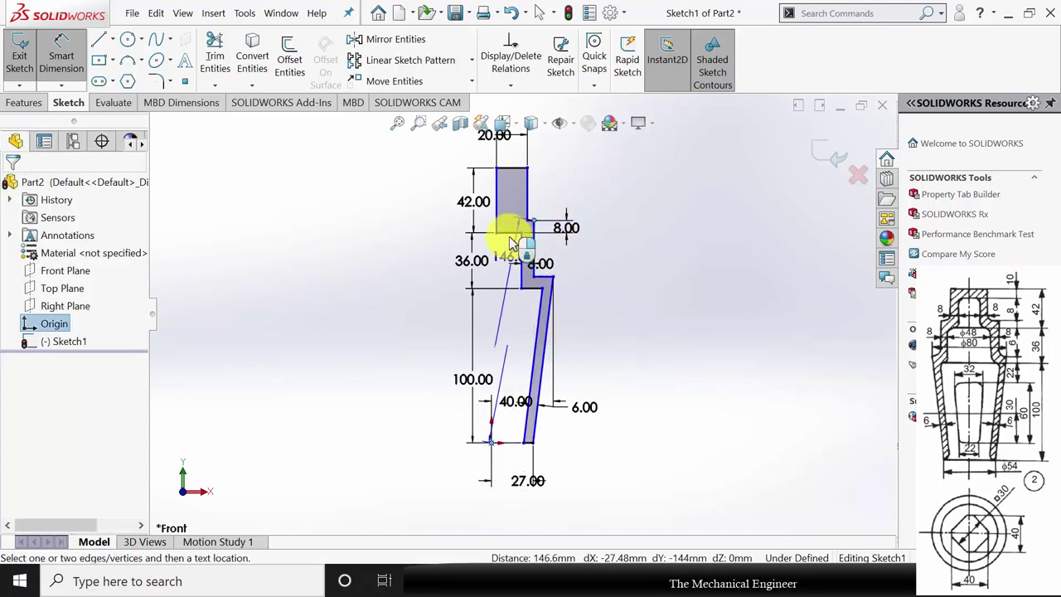
{"action": "left_click", "coordinate": [554, 222]}
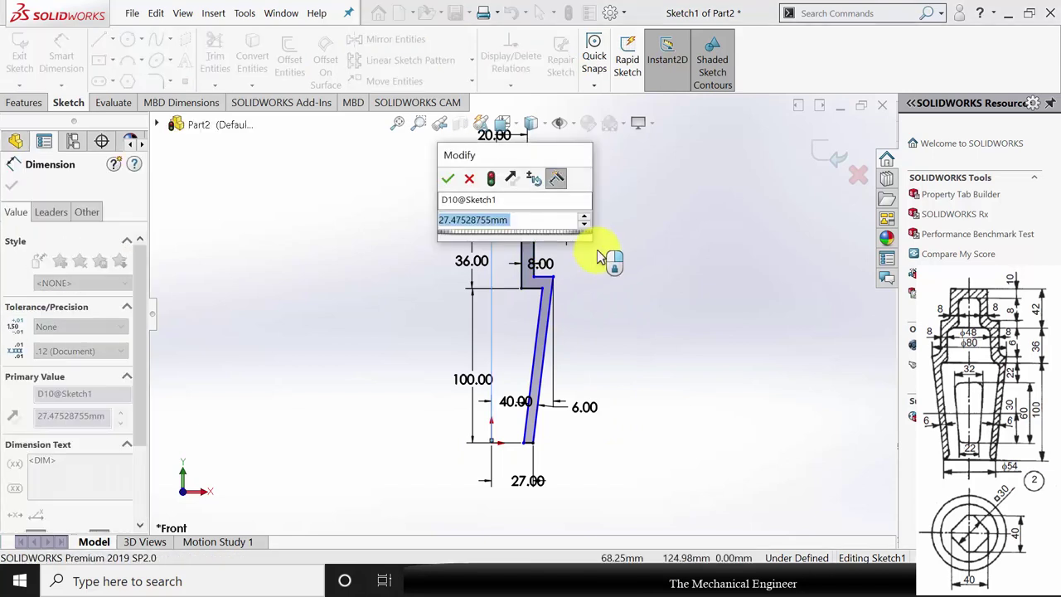
{"action": "type", "text": "4"}
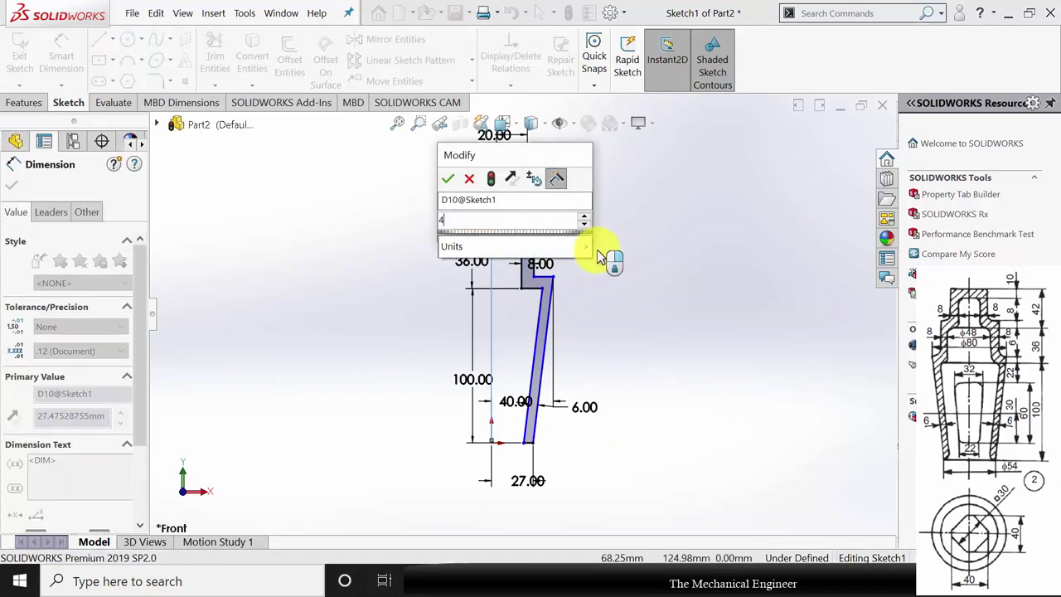
{"action": "key", "text": "BackSpace"}
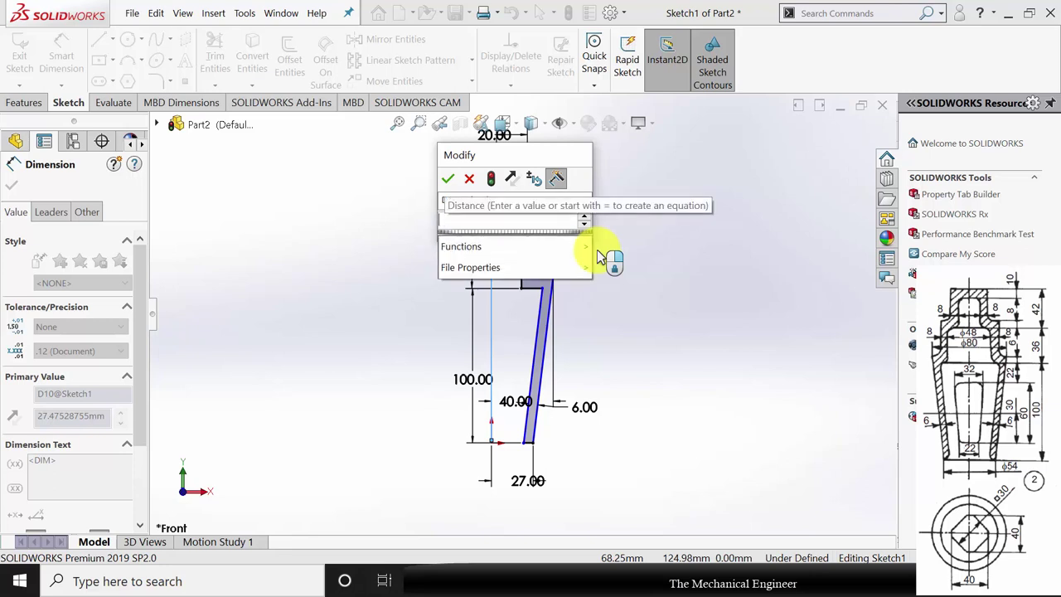
{"action": "type", "text": "24+8"}
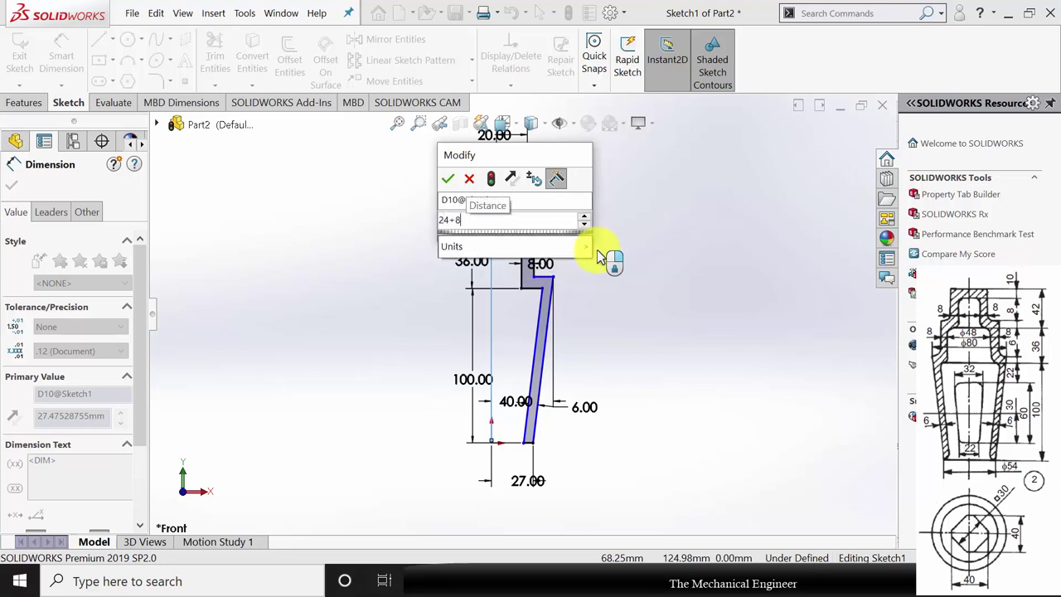
{"action": "key", "text": "Return"}
Relate the profile's bottom inner corner horizontally to the origin.
{"action": "left_click", "coordinate": [533, 346]}
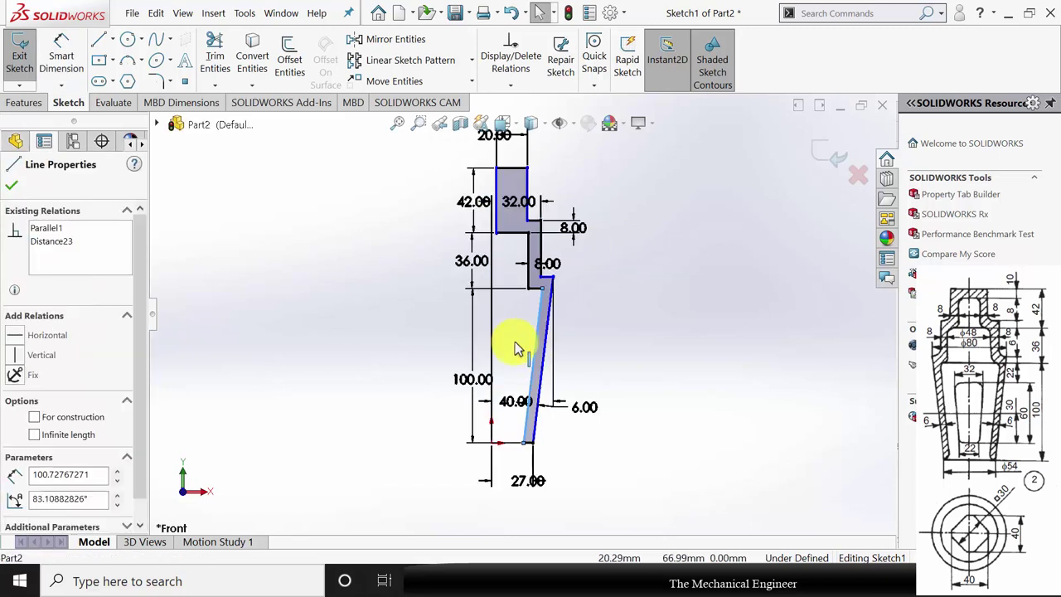
{"action": "left_click", "coordinate": [514, 460]}
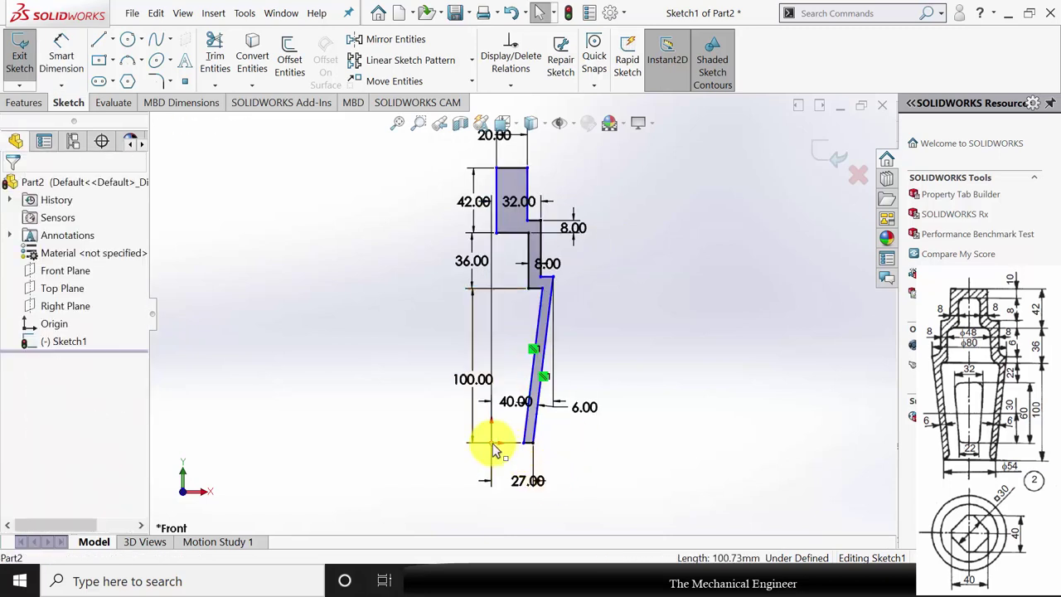
{"action": "left_click", "coordinate": [494, 446]}
{"action": "left_click", "coordinate": [525, 443], "text": "ctrl"}
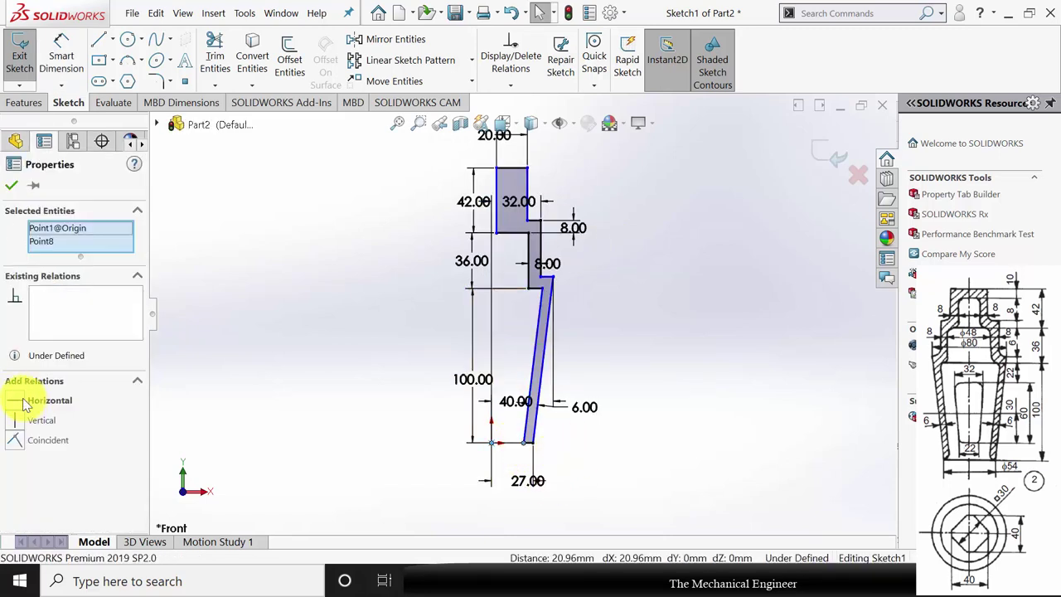
{"action": "left_click", "coordinate": [11, 184]}
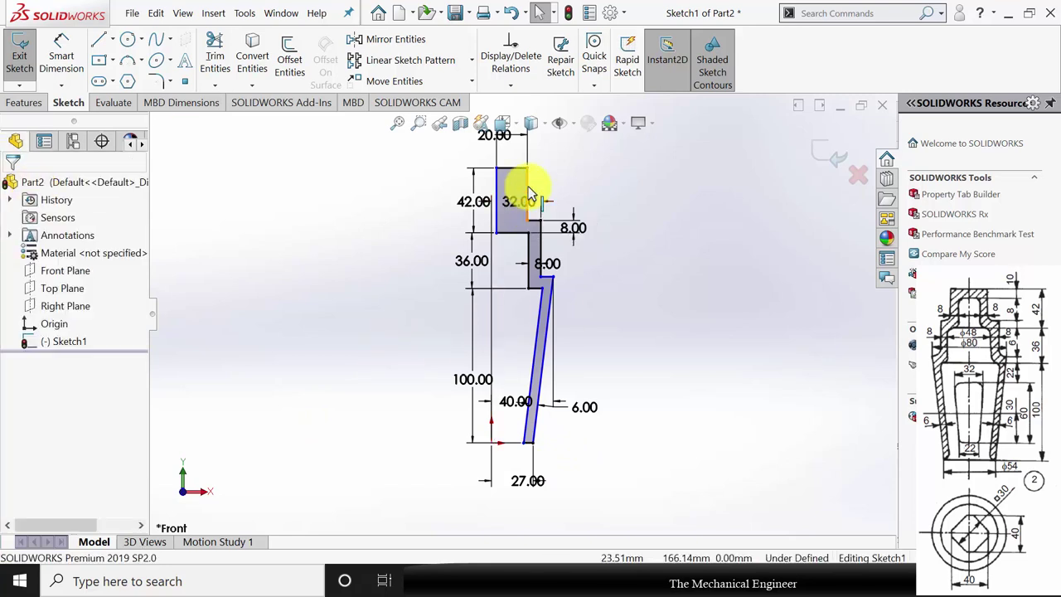
Shift the profile's top block sideways and relate its lower inner corner vertically to the origin.
{"action": "left_click_drag", "start_coordinate": [559, 192], "coordinate": [518, 202]}
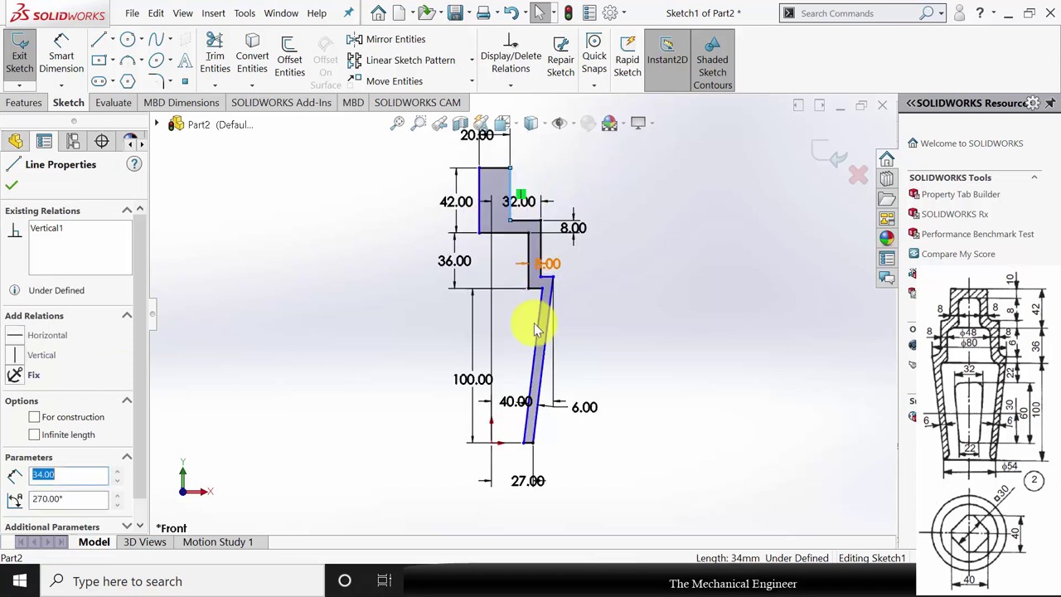
{"action": "left_click", "coordinate": [638, 373]}
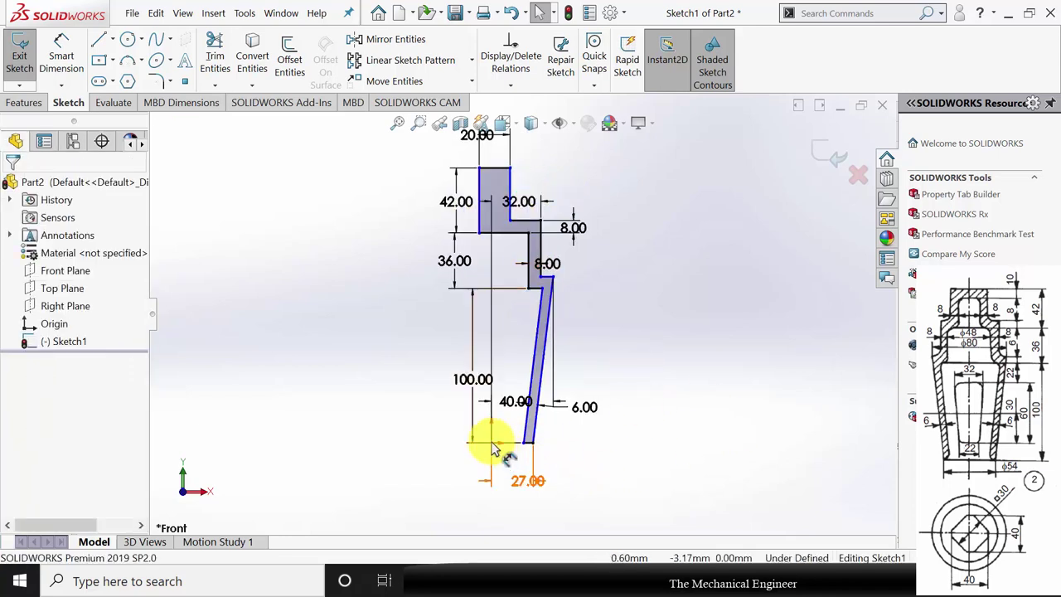
{"action": "mouse_move", "coordinate": [493, 448]}
{"action": "left_mouse_down"}
{"action": "mouse_move", "coordinate": [504, 433]}
{"action": "mouse_move", "coordinate": [474, 308]}
{"action": "mouse_move", "coordinate": [476, 239]}
{"action": "left_mouse_up"}
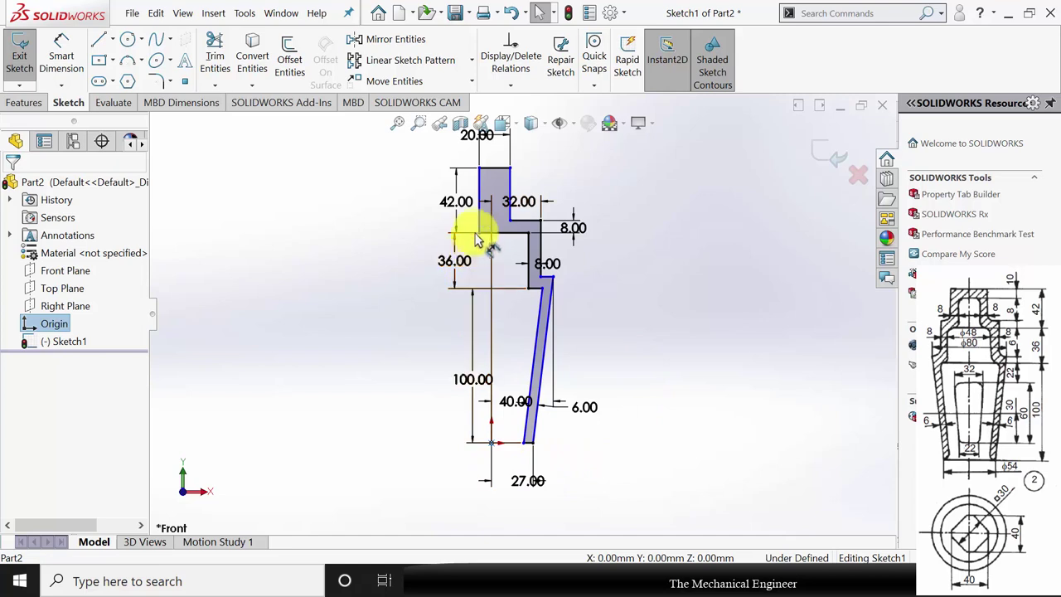
{"action": "left_click", "coordinate": [482, 235], "text": "ctrl"}
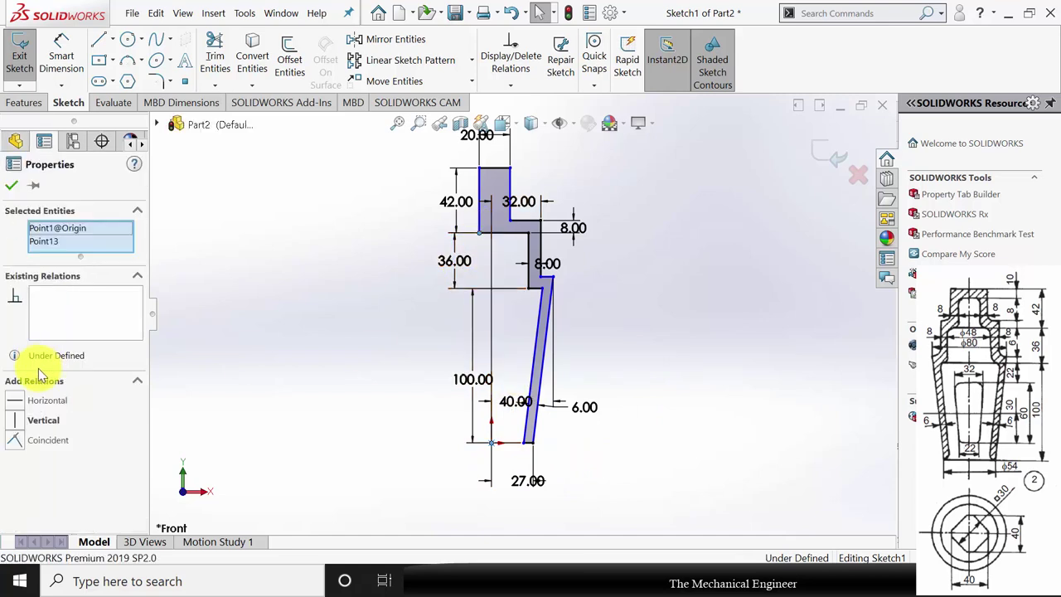
{"action": "left_click", "coordinate": [12, 421]}
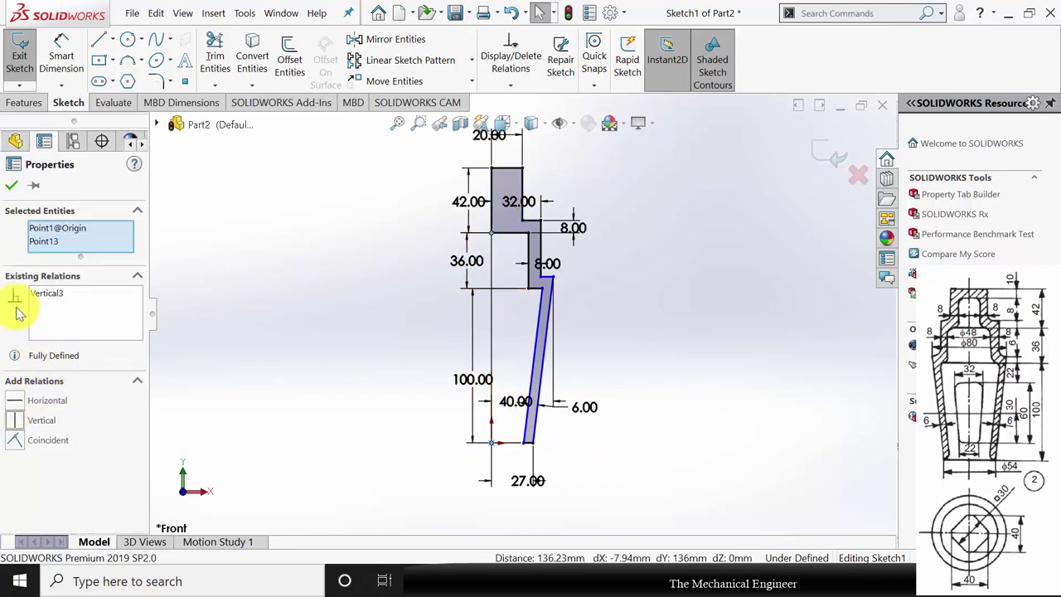
{"action": "left_click", "coordinate": [9, 188]}
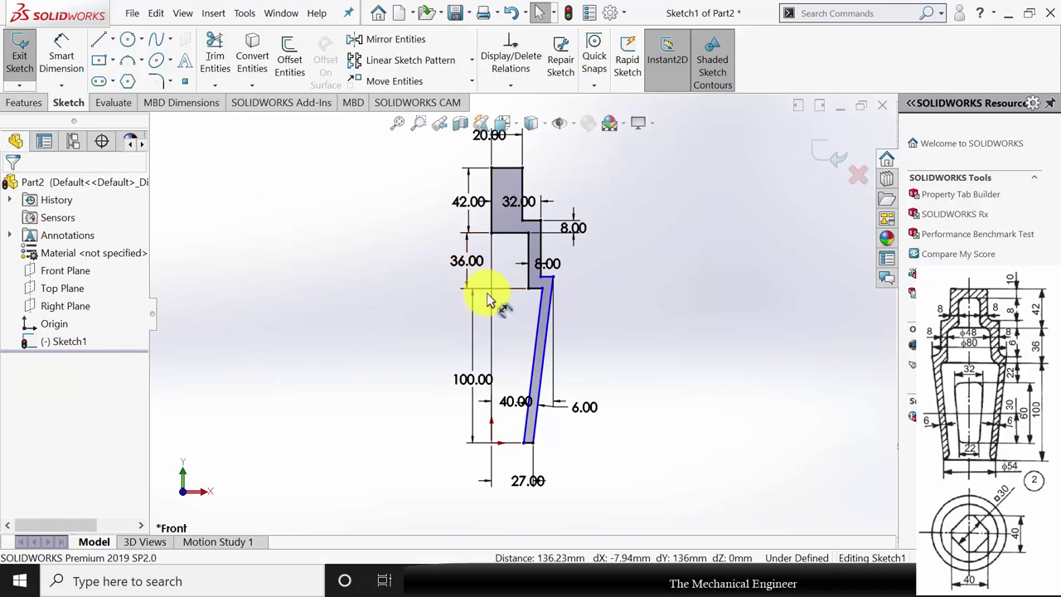
Dimension the vertical distance between the lower shoulder's outer corner and the slanted wall's upper inner corner as 8 mm.
{"action": "left_click", "coordinate": [542, 281]}
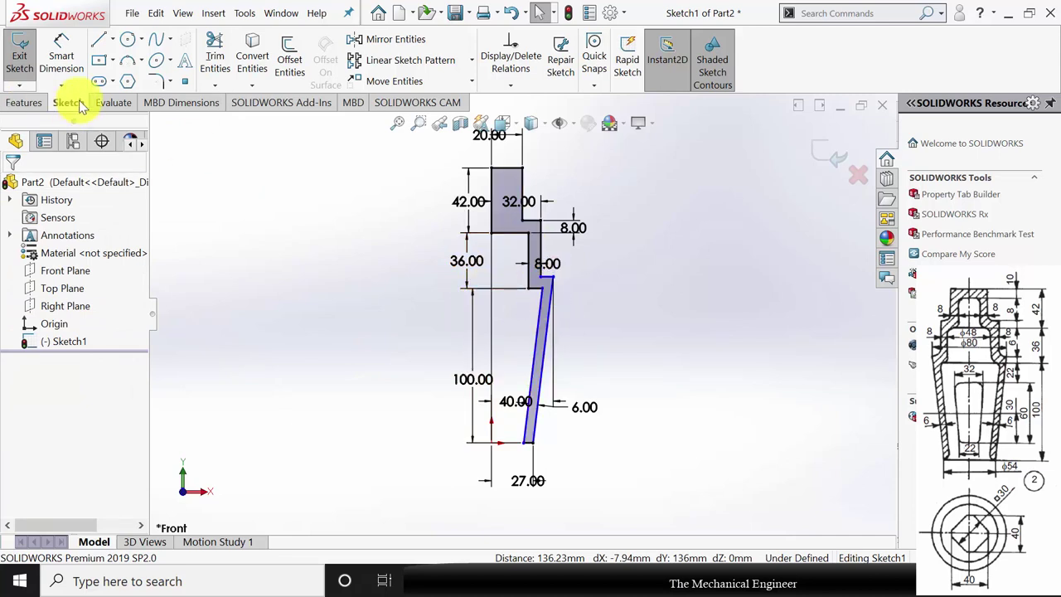
{"action": "left_click", "coordinate": [61, 58]}
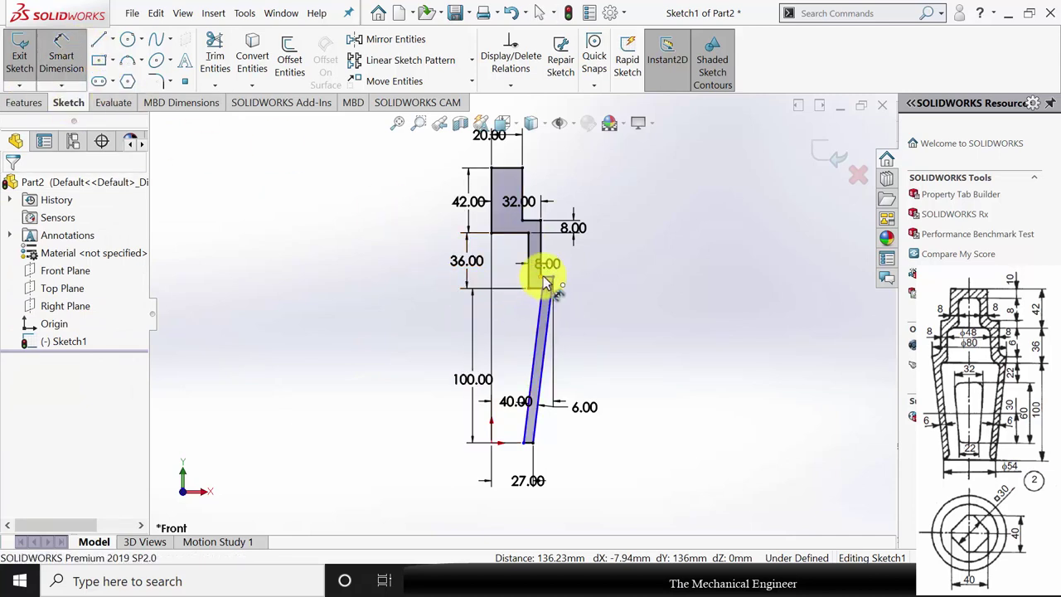
{"action": "left_click", "coordinate": [547, 283]}
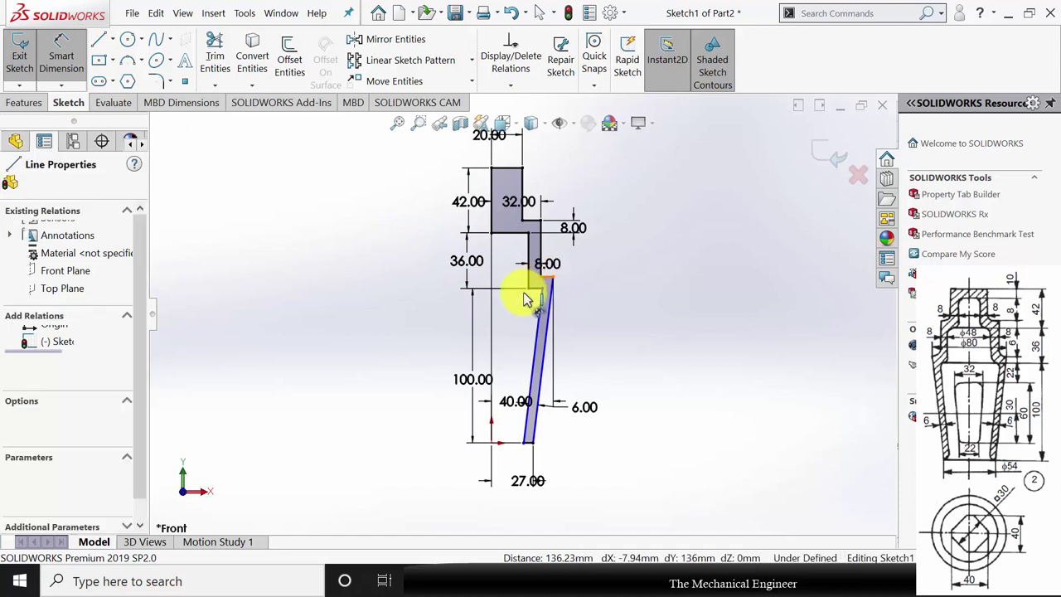
{"action": "left_click", "coordinate": [547, 288]}
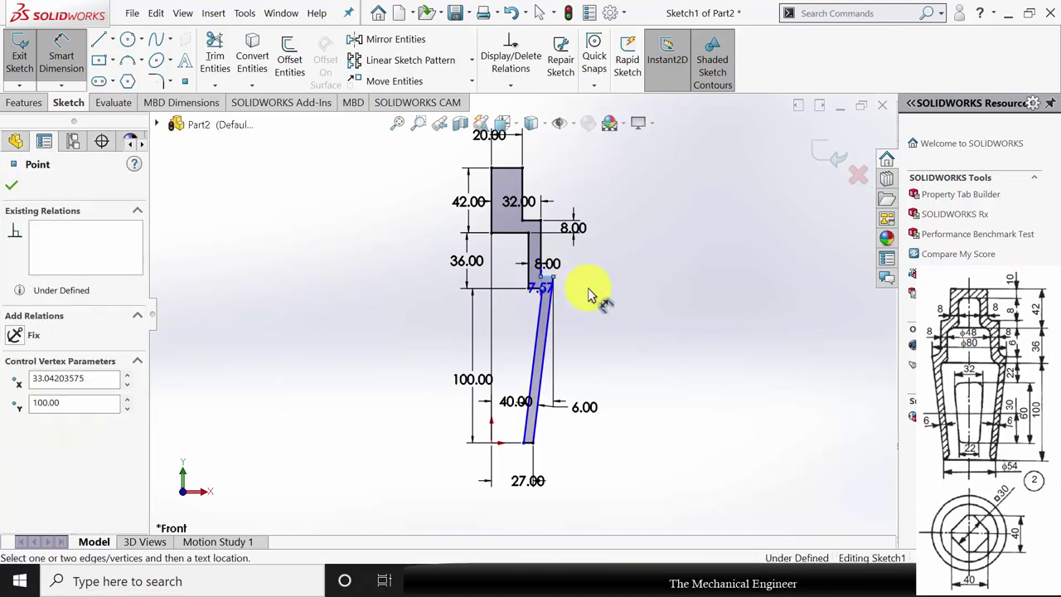
{"action": "left_click", "coordinate": [623, 264]}
{"action": "type", "text": "8"}
{"action": "key", "text": "Return"}
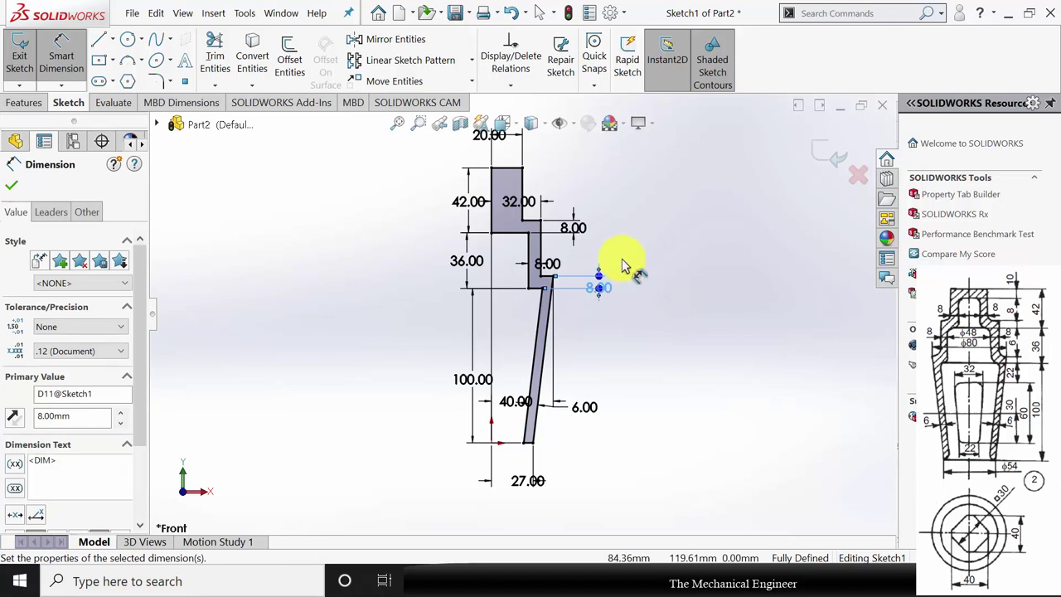
{"action": "left_click", "coordinate": [12, 185]}
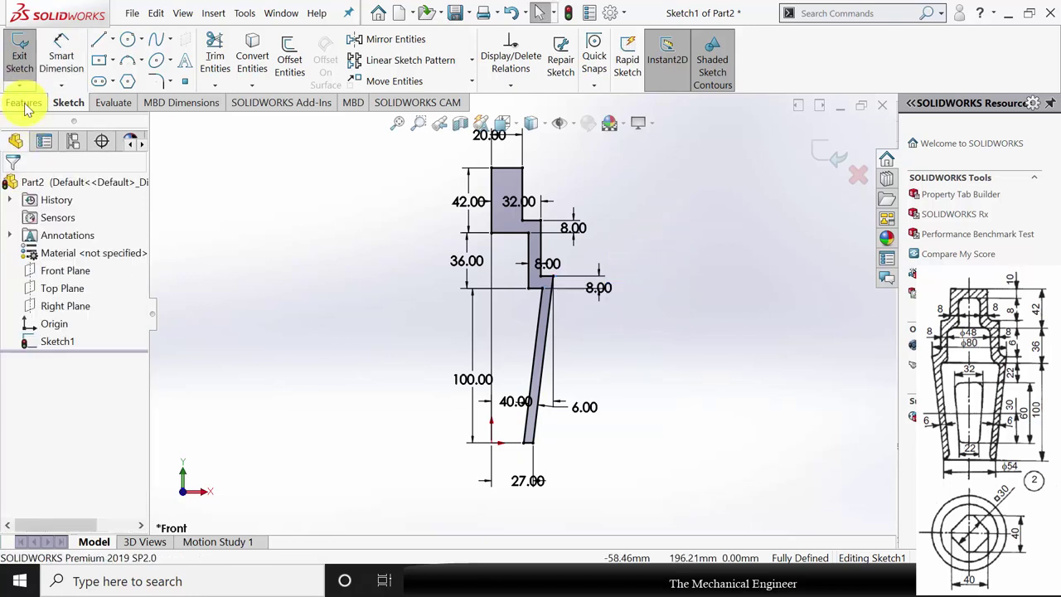
Revolve the half-profile 360° about the top block's inner vertical edge as a solid boss.
{"action": "left_click", "coordinate": [25, 103]}
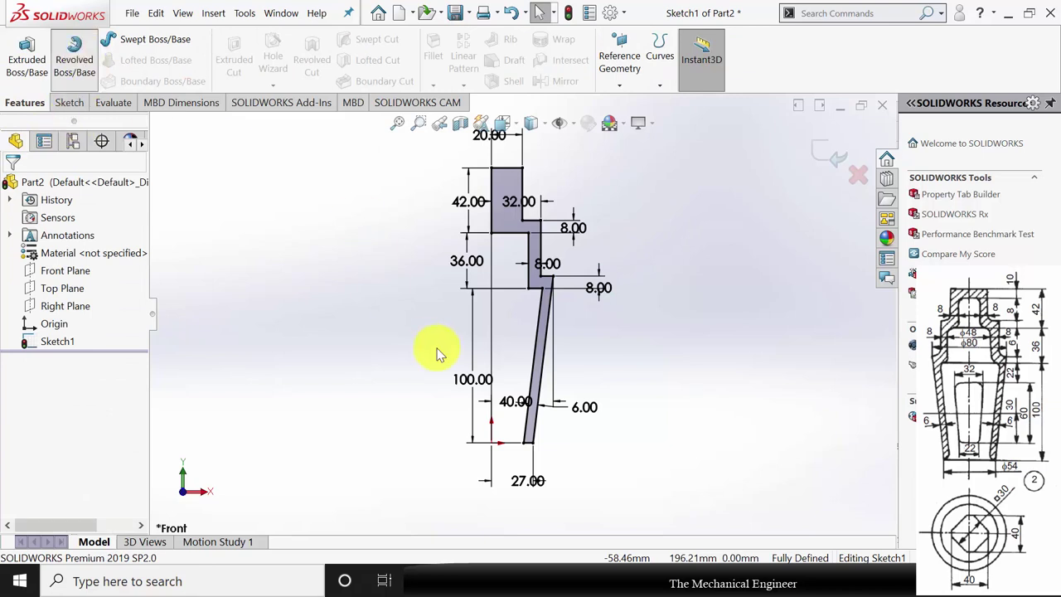
{"action": "left_click", "coordinate": [486, 215]}
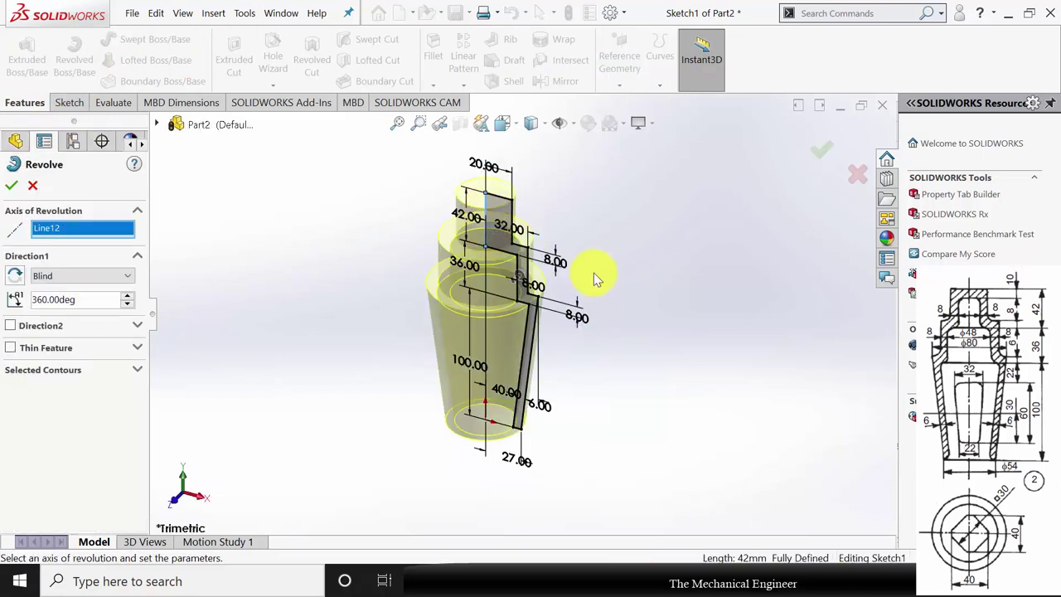
{"action": "left_click", "coordinate": [12, 185]}
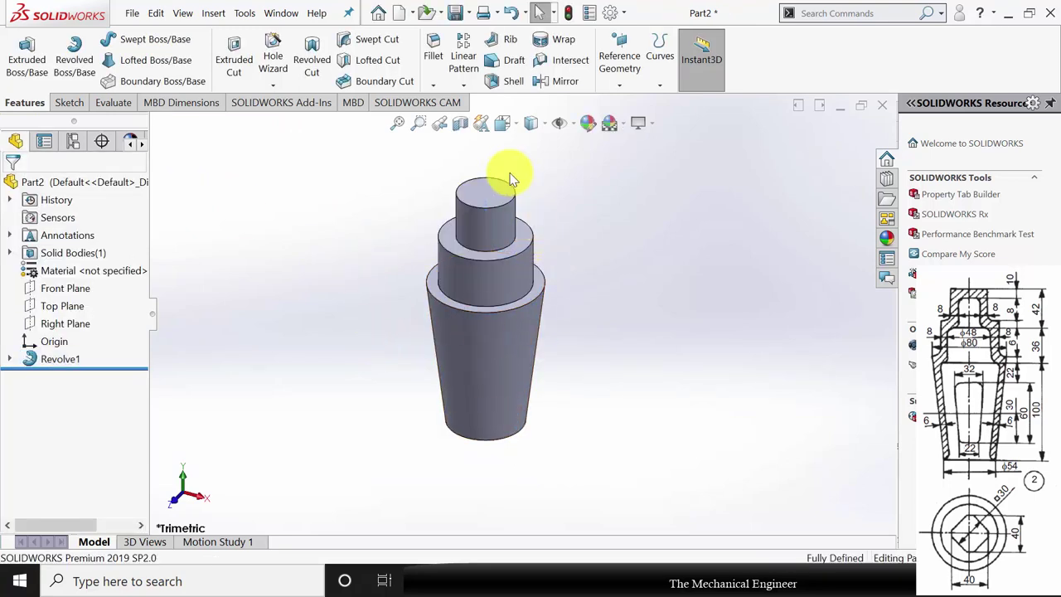
Open a sketch on the plug's top circular face and start the Line tool for a new profile.
{"action": "left_click", "coordinate": [493, 199]}
{"action": "left_click", "coordinate": [556, 157]}
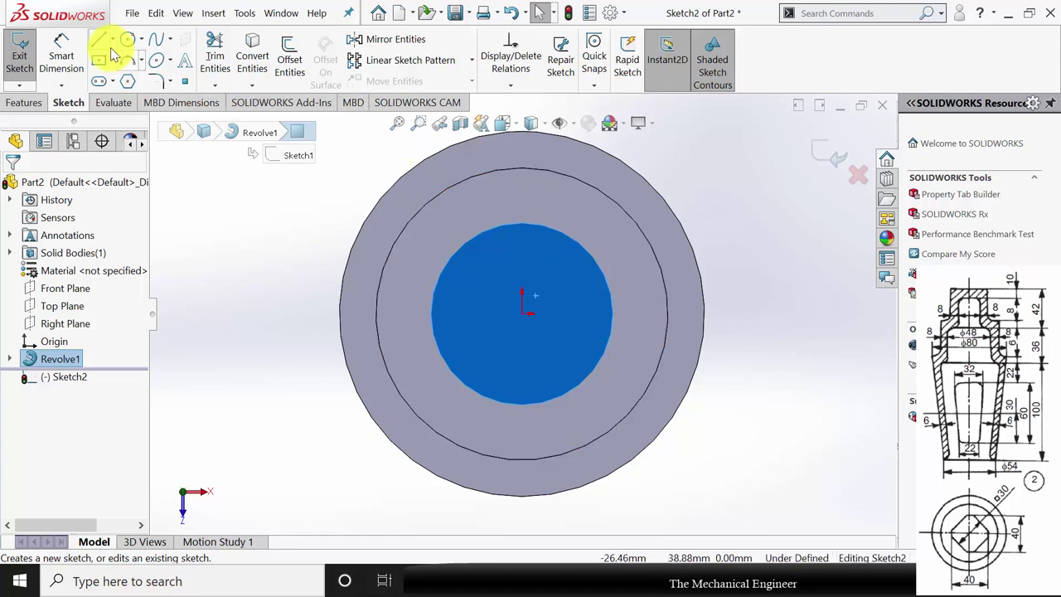
{"action": "left_click", "coordinate": [101, 63]}
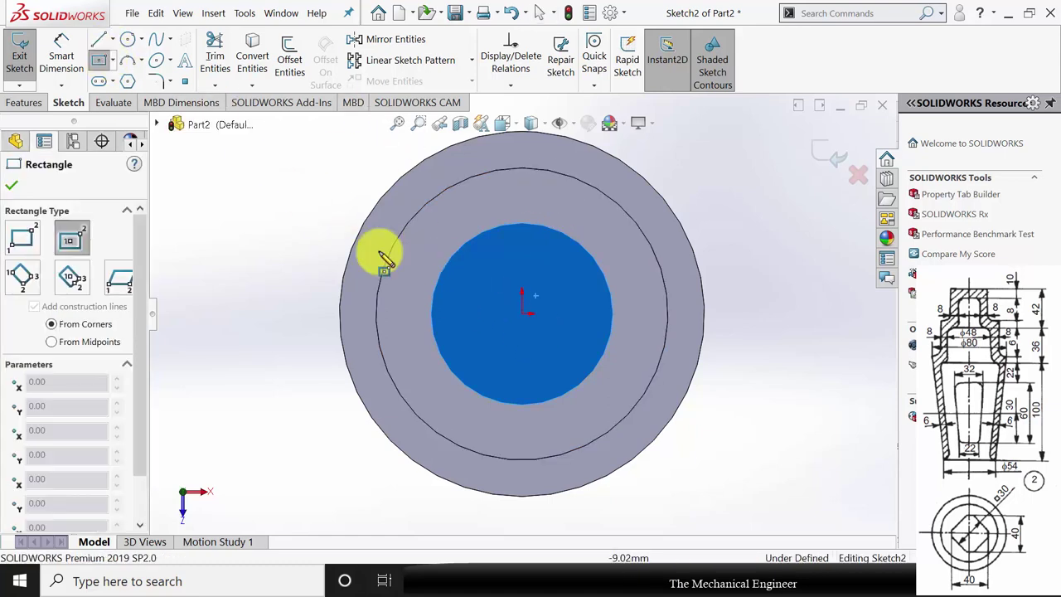
{"action": "left_click", "coordinate": [99, 40]}
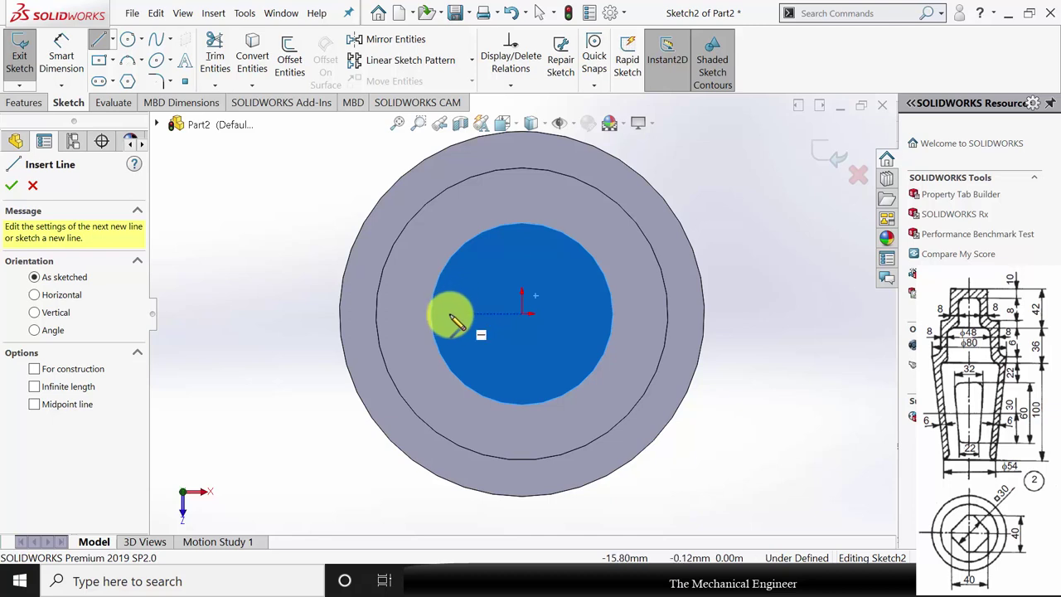
Sketch a closed tilted rectangle of four lines, about 20 by 17 mm, around the origin on the circular end face.
{"action": "left_click", "coordinate": [450, 316]}
{"action": "left_click", "coordinate": [521, 371]}
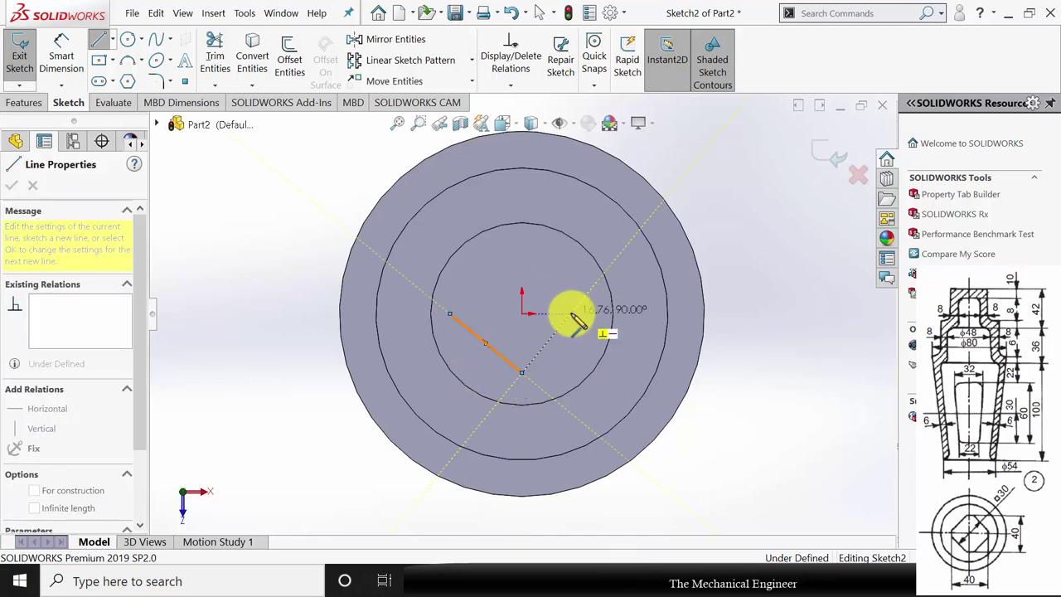
{"action": "left_click", "coordinate": [570, 314]}
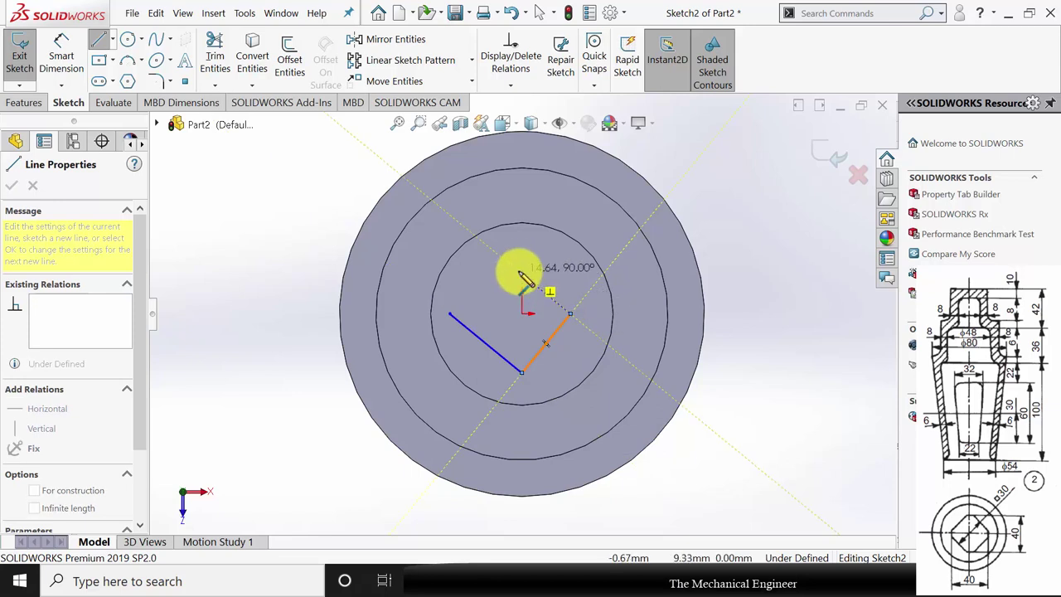
{"action": "left_click", "coordinate": [497, 255]}
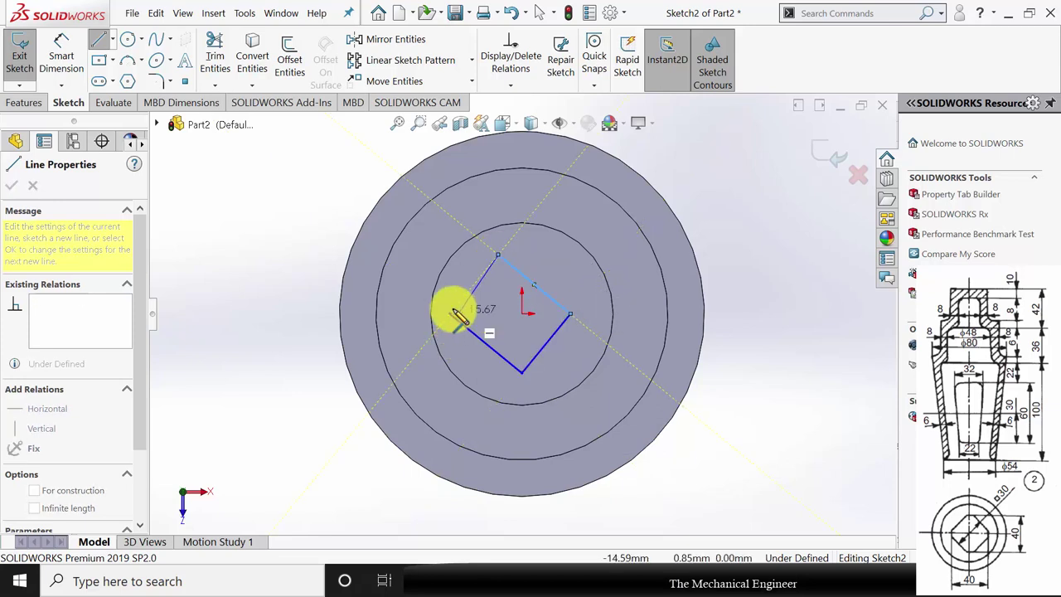
{"action": "left_click", "coordinate": [449, 313]}
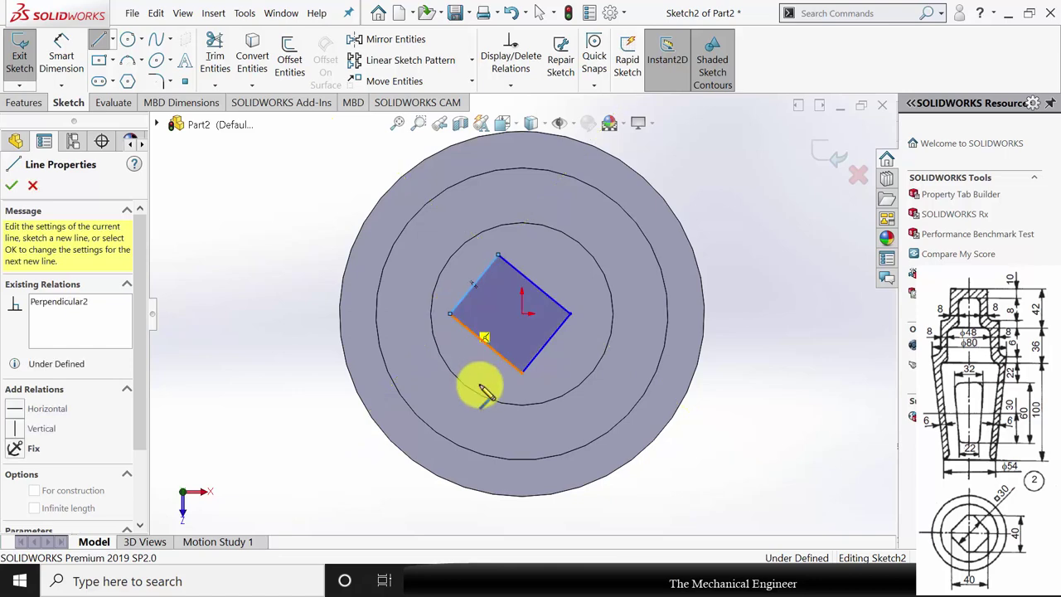
{"action": "key", "text": "Escape"}
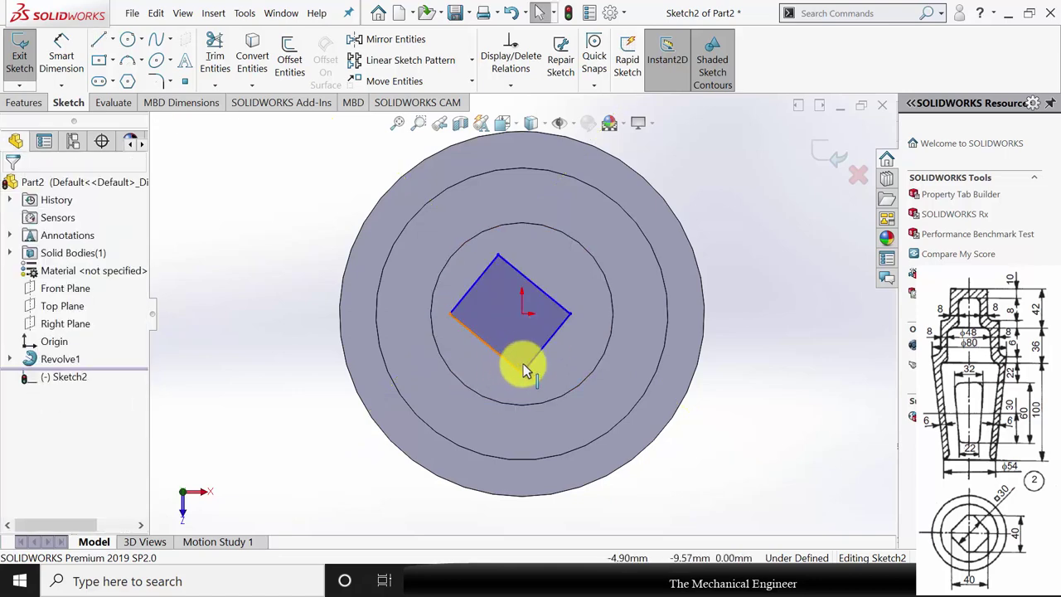
{"action": "left_click", "coordinate": [523, 364]}
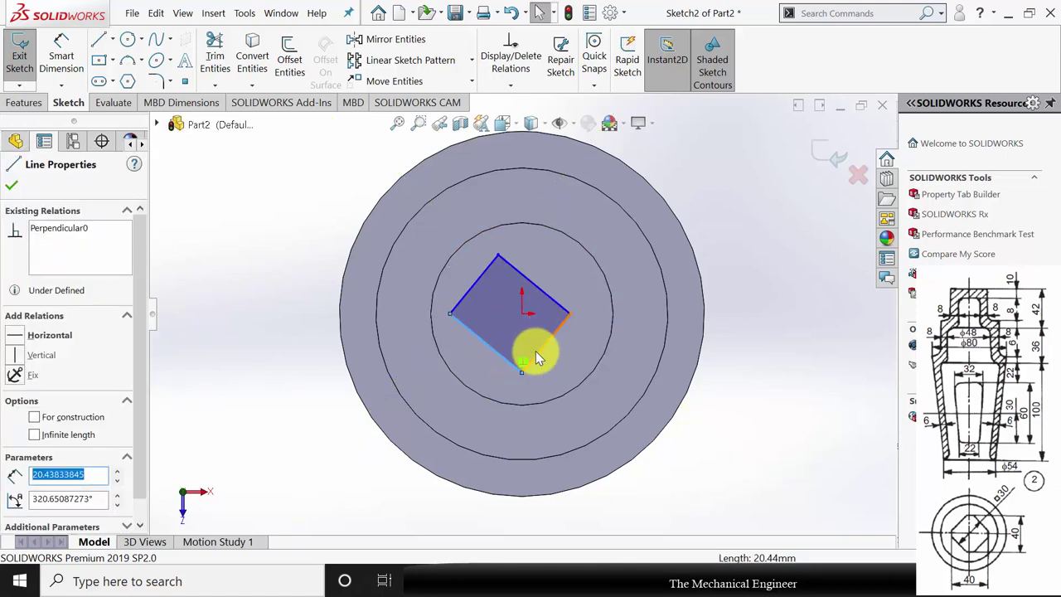
{"action": "left_click", "coordinate": [564, 421]}
{"action": "left_click", "coordinate": [520, 363]}
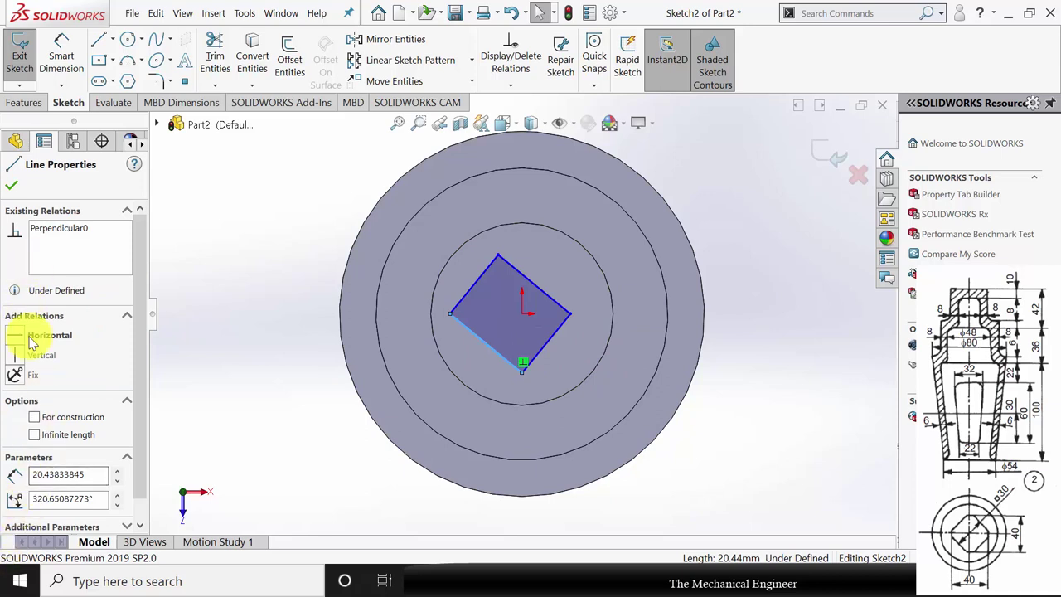
{"action": "left_click", "coordinate": [12, 184]}
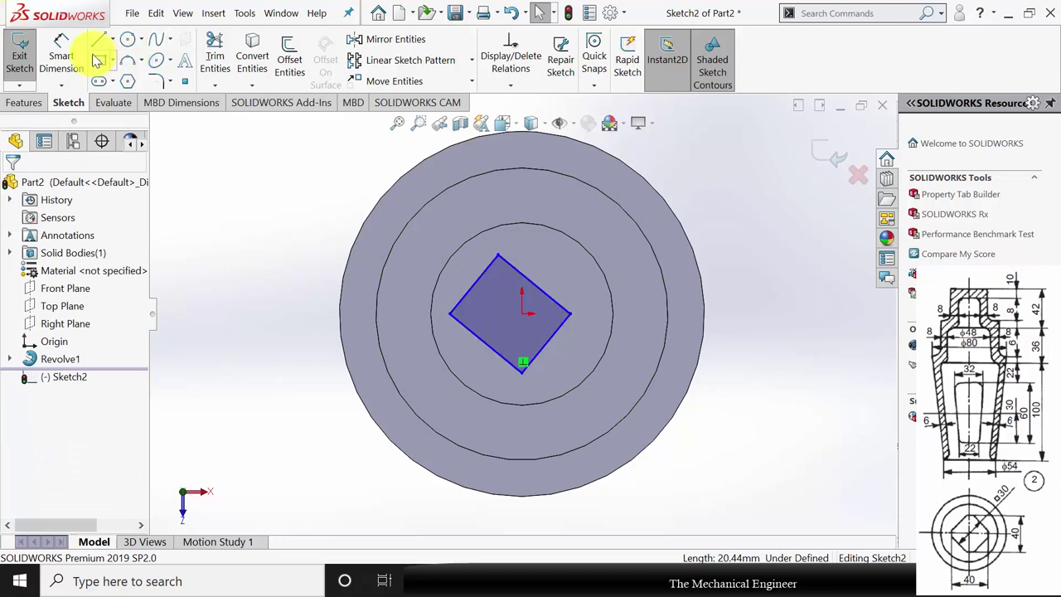
Dimension two adjacent sides of the tilted rectangle to 30 mm each.
{"action": "left_click", "coordinate": [61, 53]}
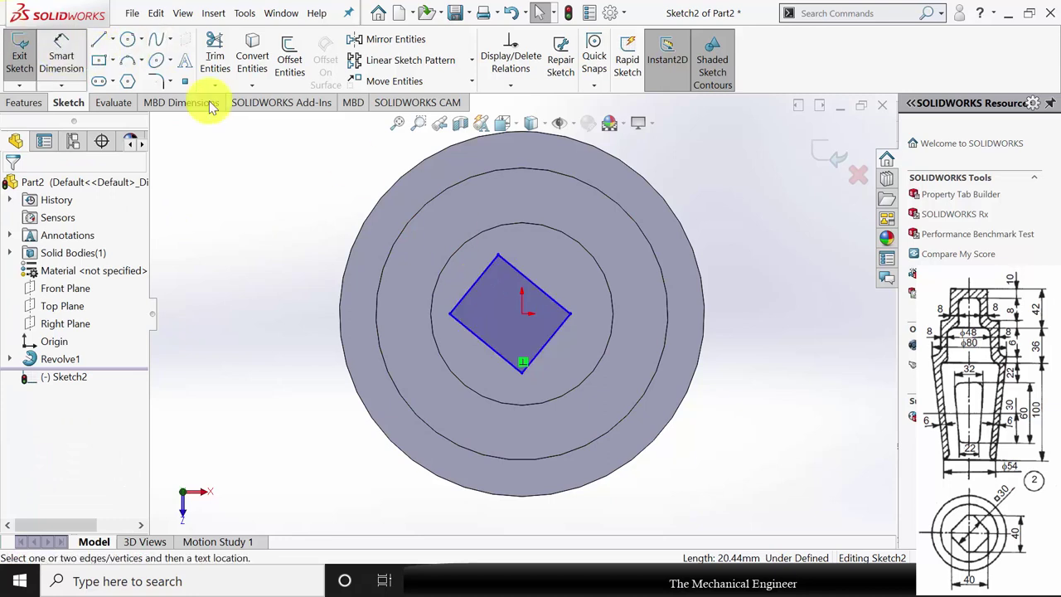
{"action": "left_click", "coordinate": [553, 337]}
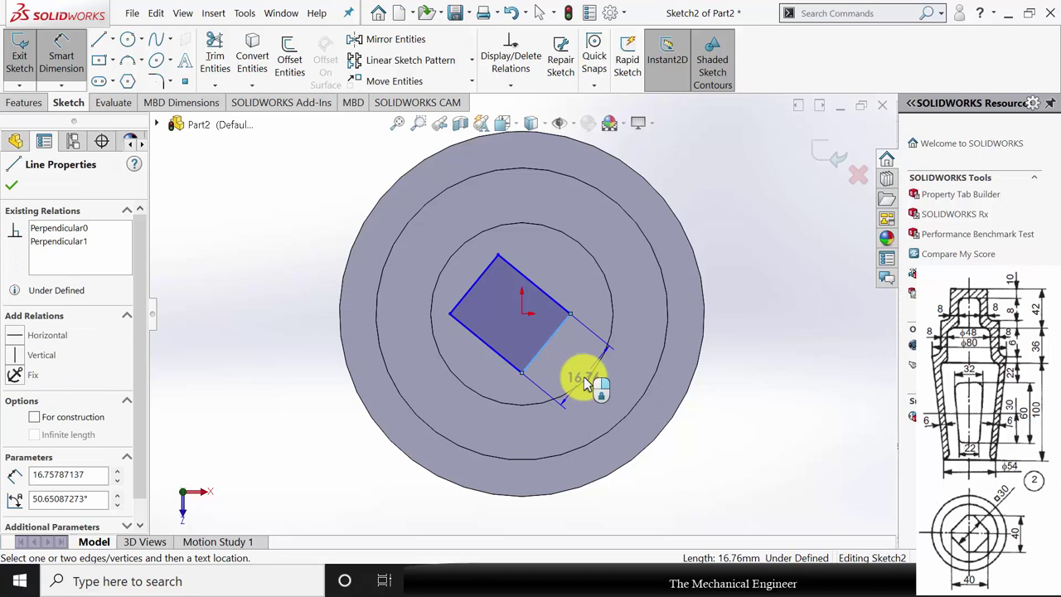
{"action": "left_click", "coordinate": [583, 376]}
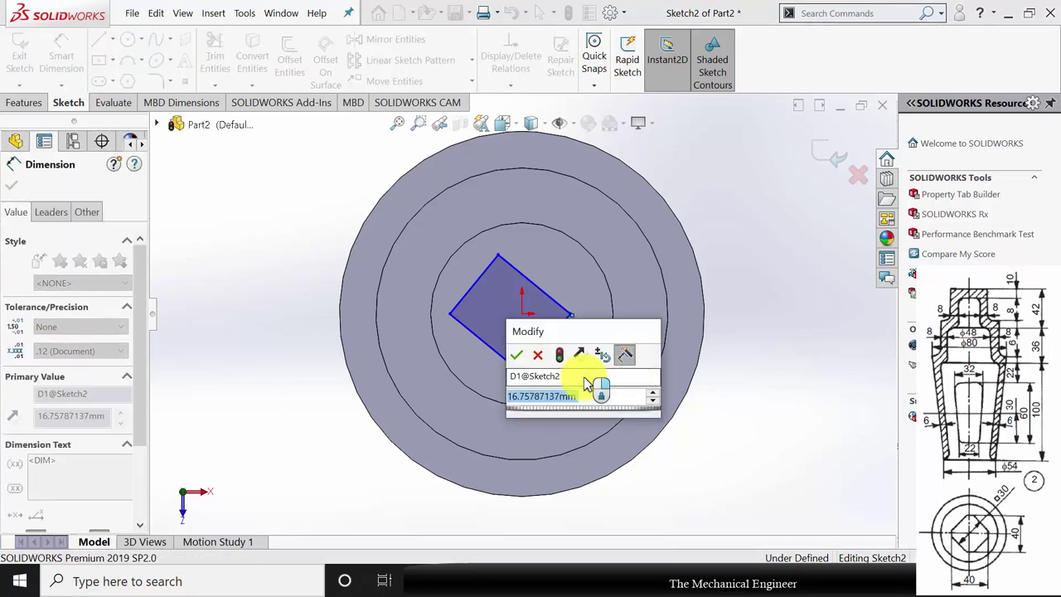
{"action": "type", "text": "30"}
{"action": "key", "text": "Return"}
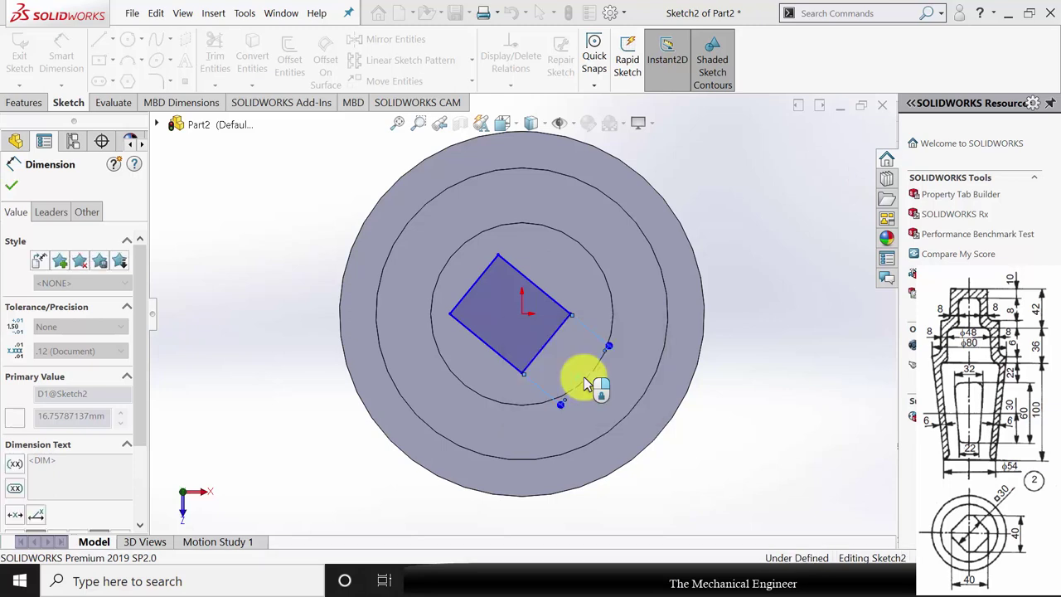
{"action": "left_click", "coordinate": [506, 359]}
{"action": "left_click", "coordinate": [446, 415]}
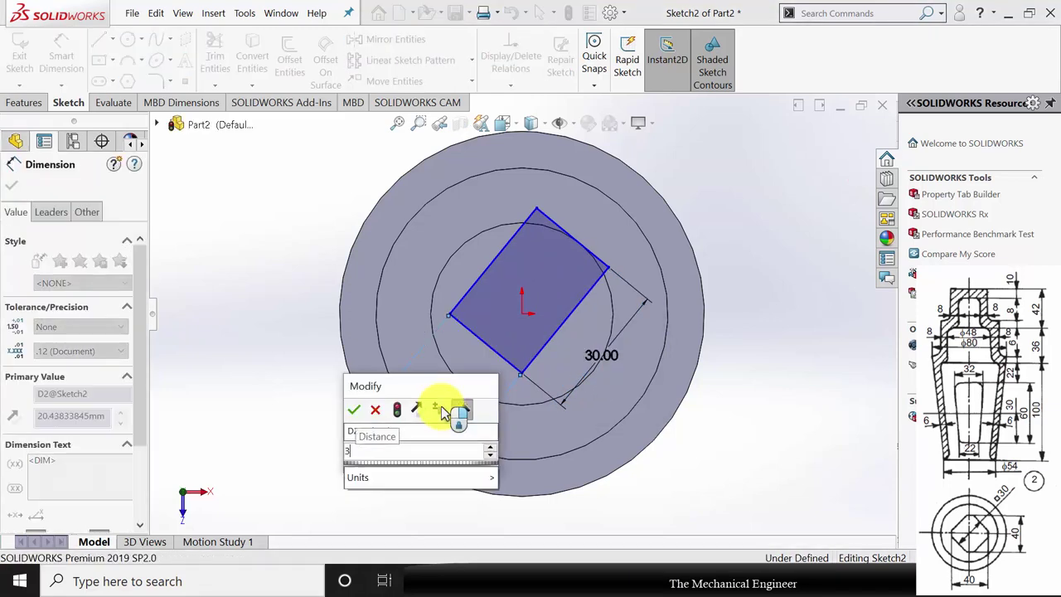
{"action": "type", "text": "30"}
{"action": "key", "text": "Return"}
{"action": "key", "text": "Escape"}
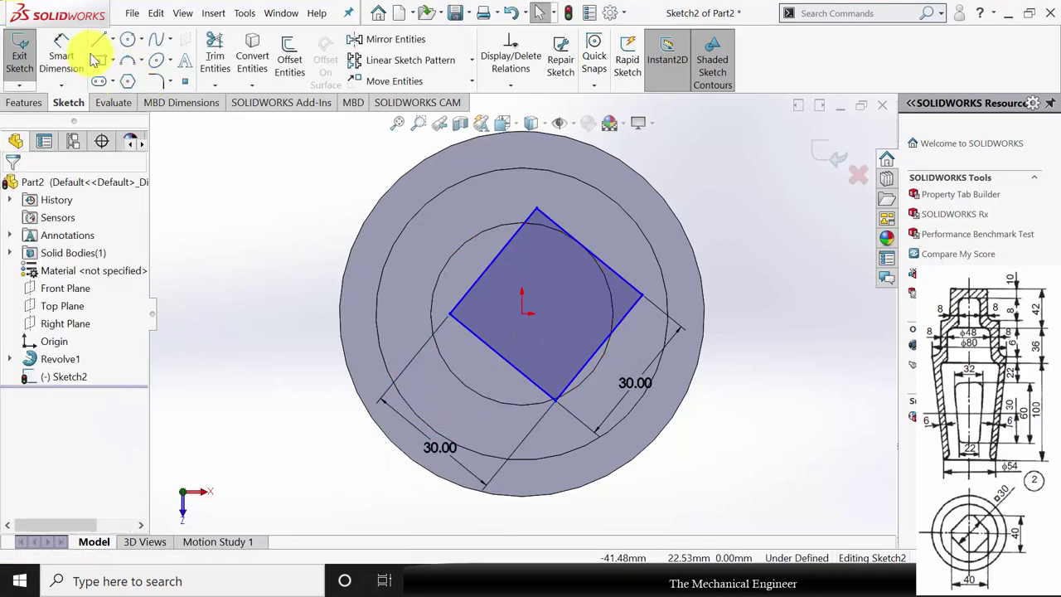
Draw a diagonal line between the upper and lower corners of the tilted square.
{"action": "left_click", "coordinate": [99, 40]}
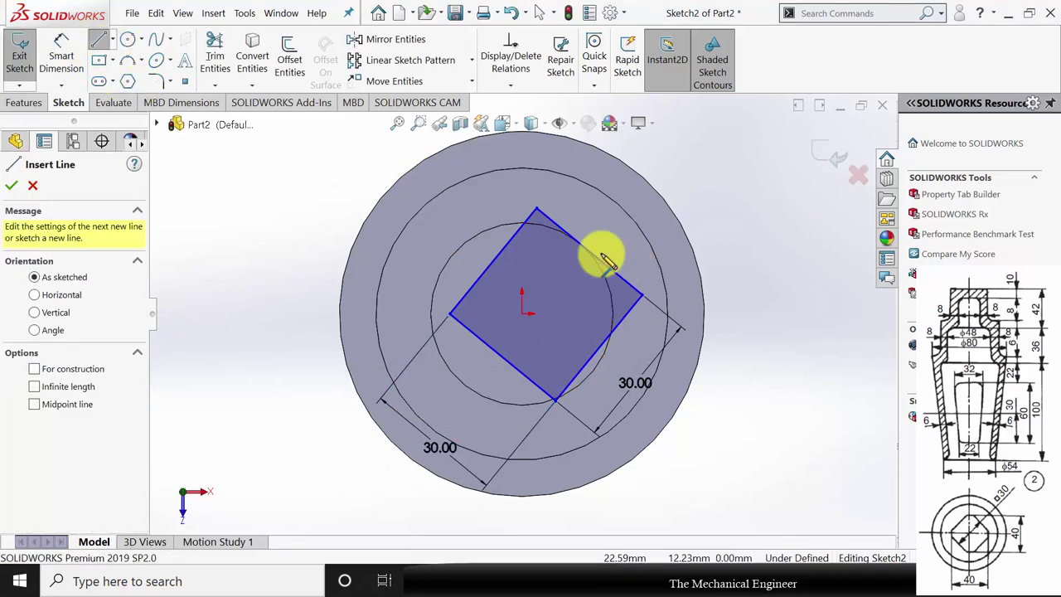
{"action": "left_click_drag", "start_coordinate": [537, 212], "coordinate": [554, 399]}
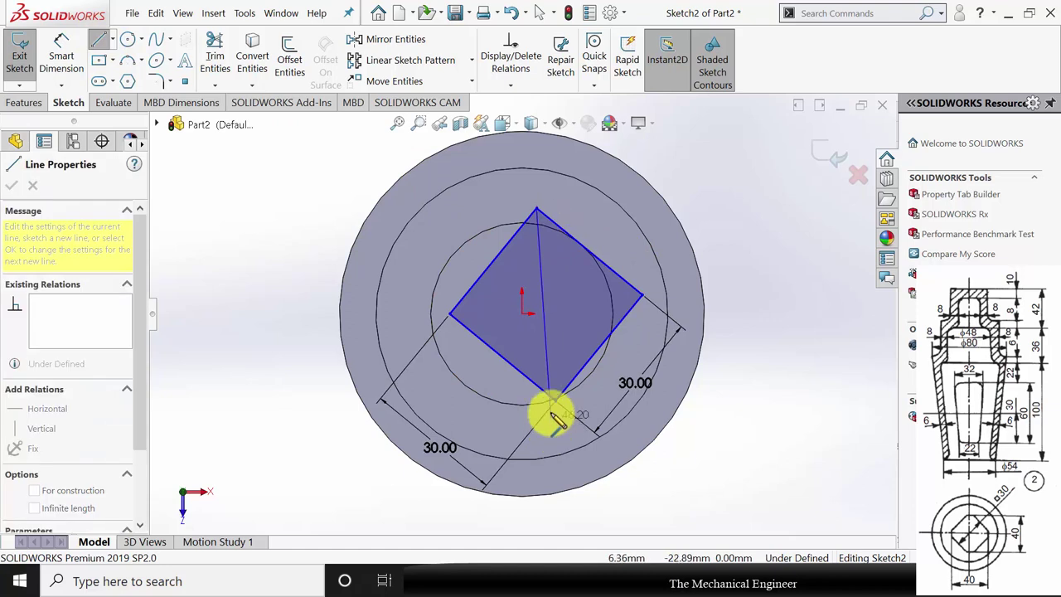
{"action": "key", "text": "Escape"}
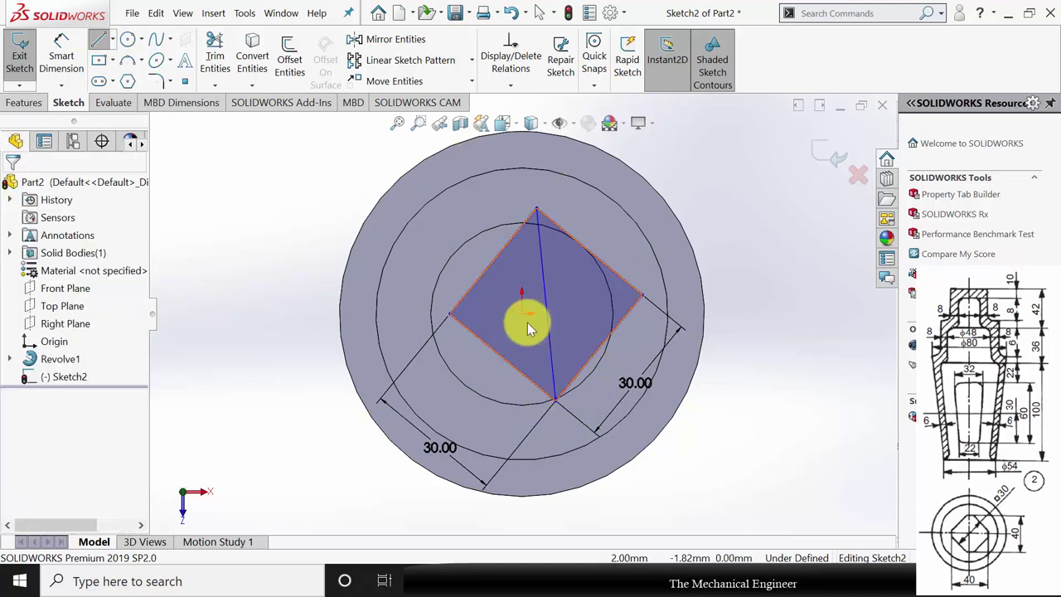
Add a Midpoint relation between the diagonal line and the origin to centre the square.
{"action": "left_click", "coordinate": [522, 314]}
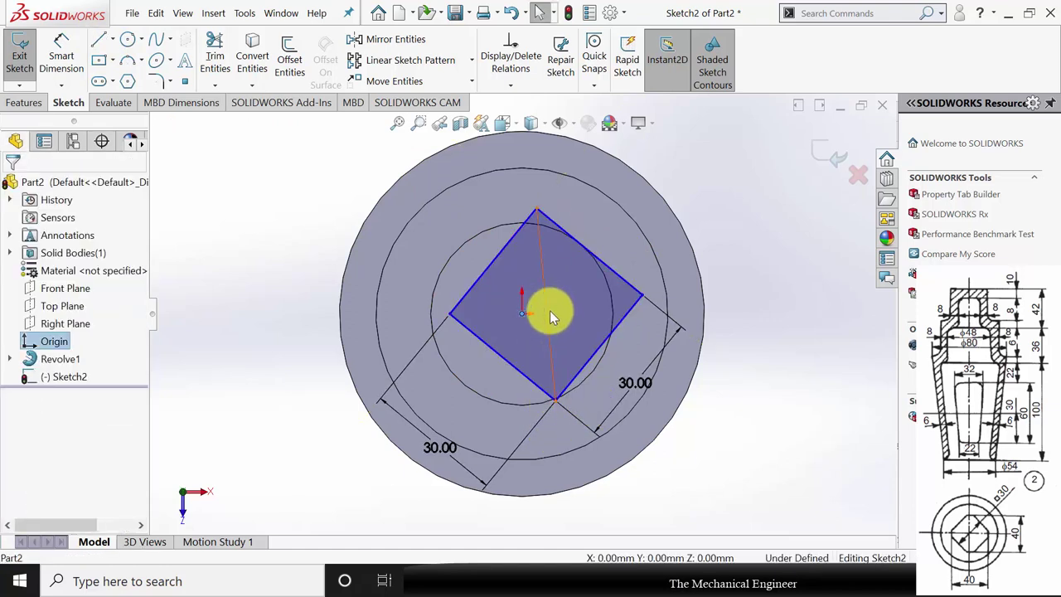
{"action": "left_click", "coordinate": [546, 313], "text": "ctrl"}
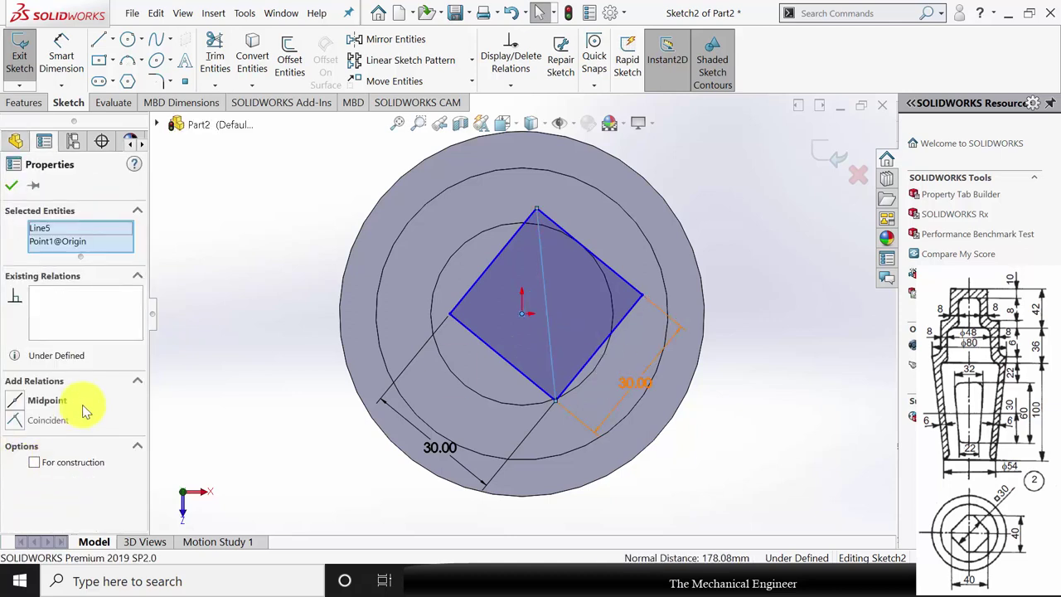
{"action": "left_click", "coordinate": [12, 187]}
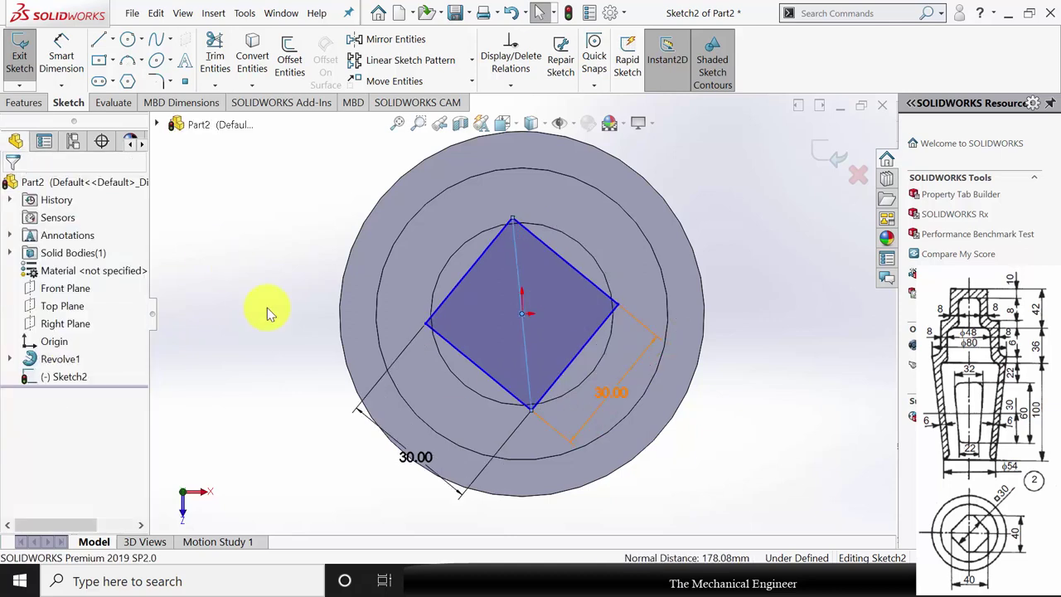
Make the diagonal line vertical and convert it to construction geometry.
{"action": "left_click", "coordinate": [518, 274]}
{"action": "left_click", "coordinate": [17, 355]}
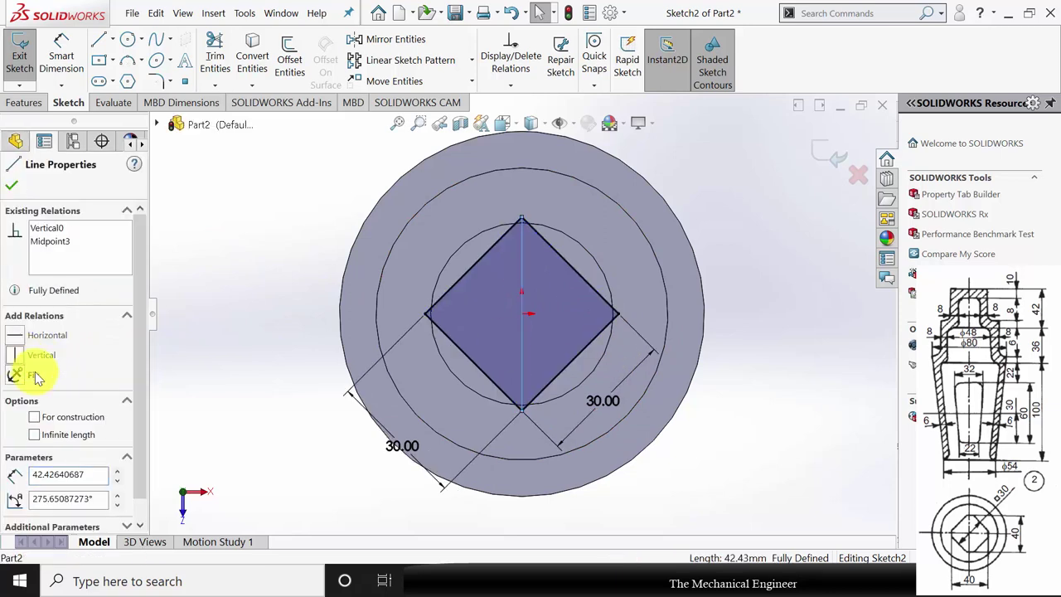
{"action": "left_click", "coordinate": [37, 418]}
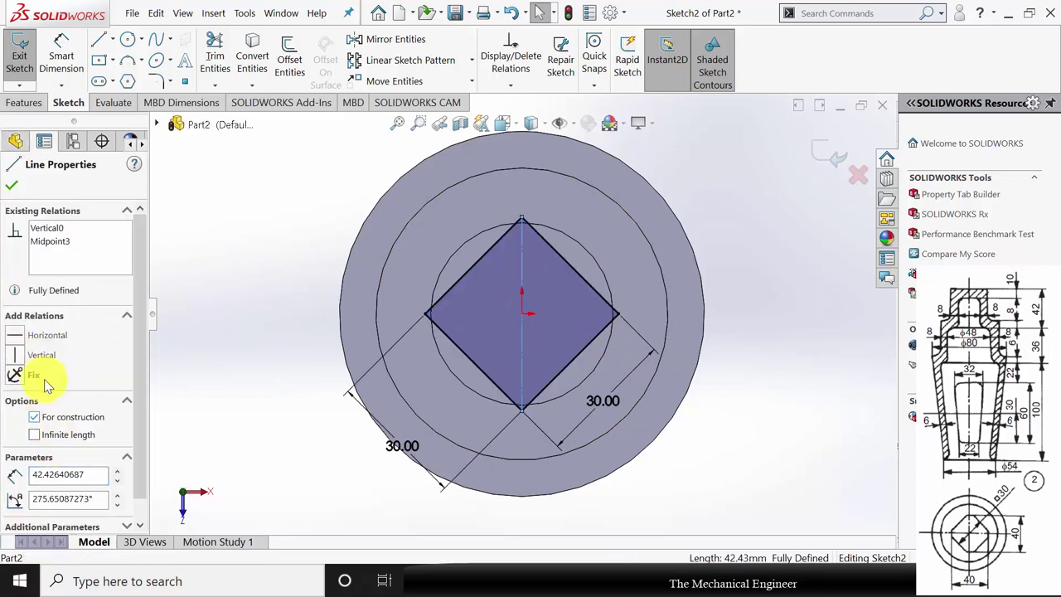
{"action": "left_click", "coordinate": [11, 188]}
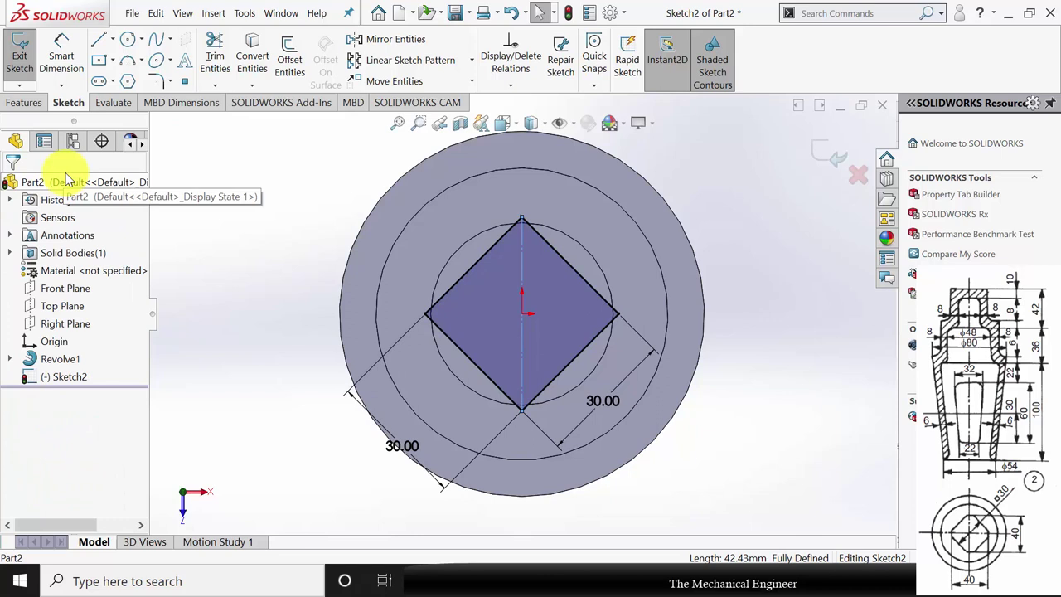
Sketch a center rectangle about 28 by 27 mm centred on the origin over the tilted square.
{"action": "left_click", "coordinate": [99, 60]}
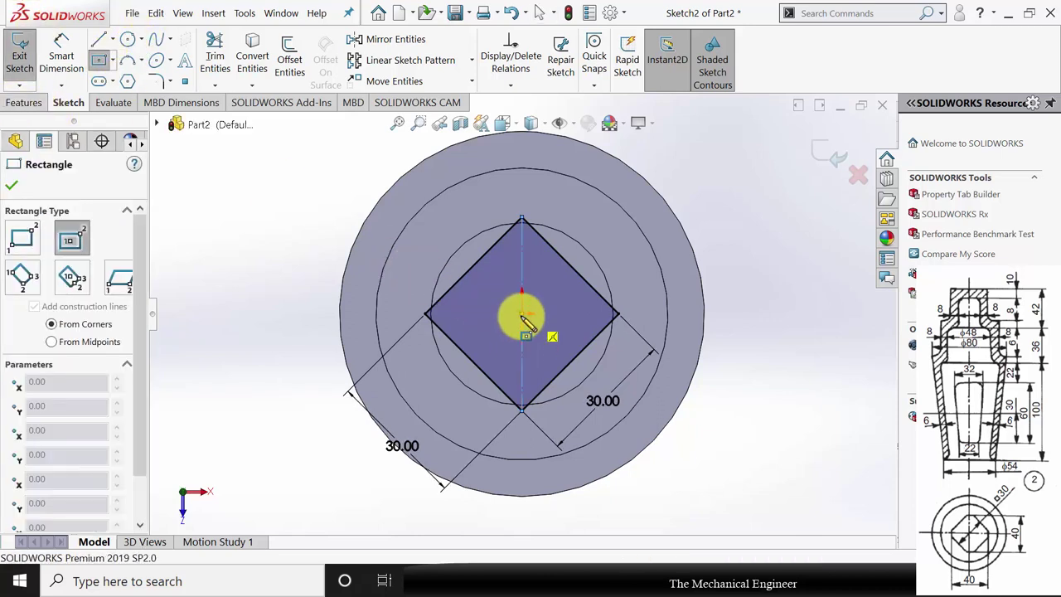
{"action": "left_click", "coordinate": [521, 313]}
{"action": "left_click", "coordinate": [586, 252]}
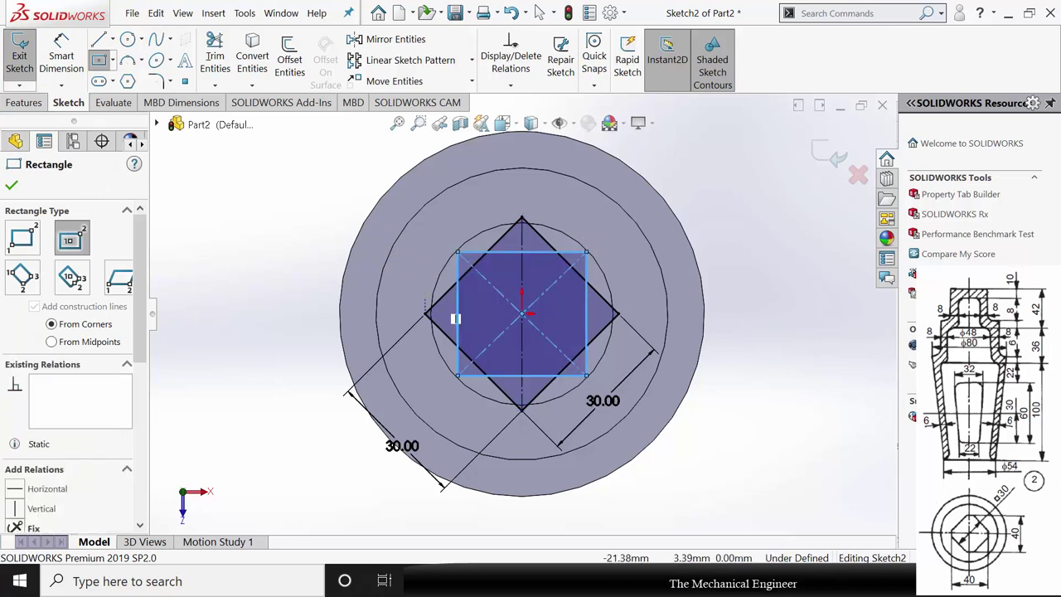
{"action": "left_click", "coordinate": [12, 185]}
Dimension the upright rectangle to 40 mm wide and 40 mm high.
{"action": "left_click", "coordinate": [61, 54]}
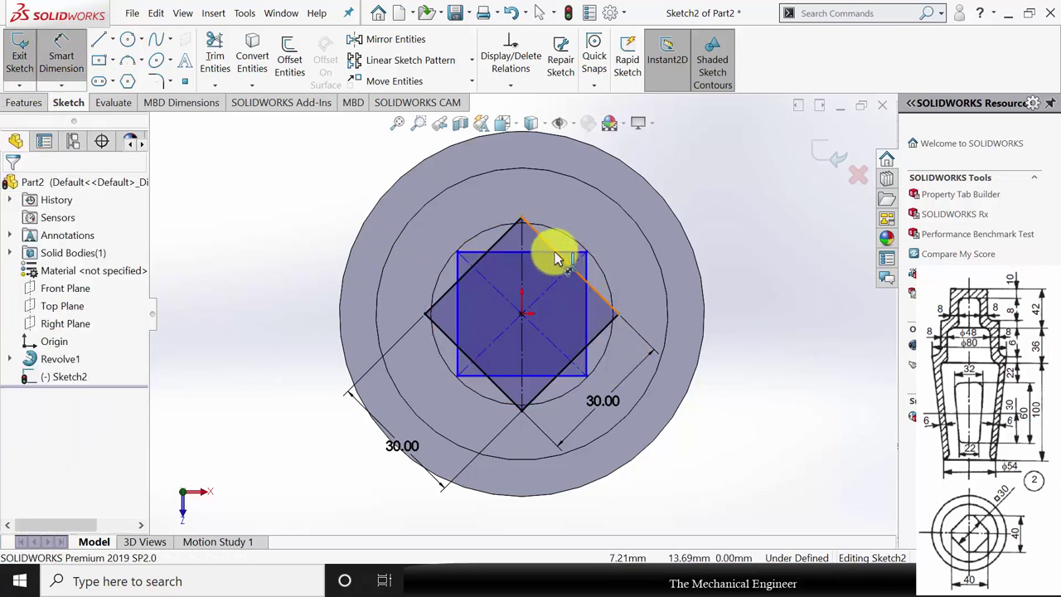
{"action": "left_click", "coordinate": [470, 259]}
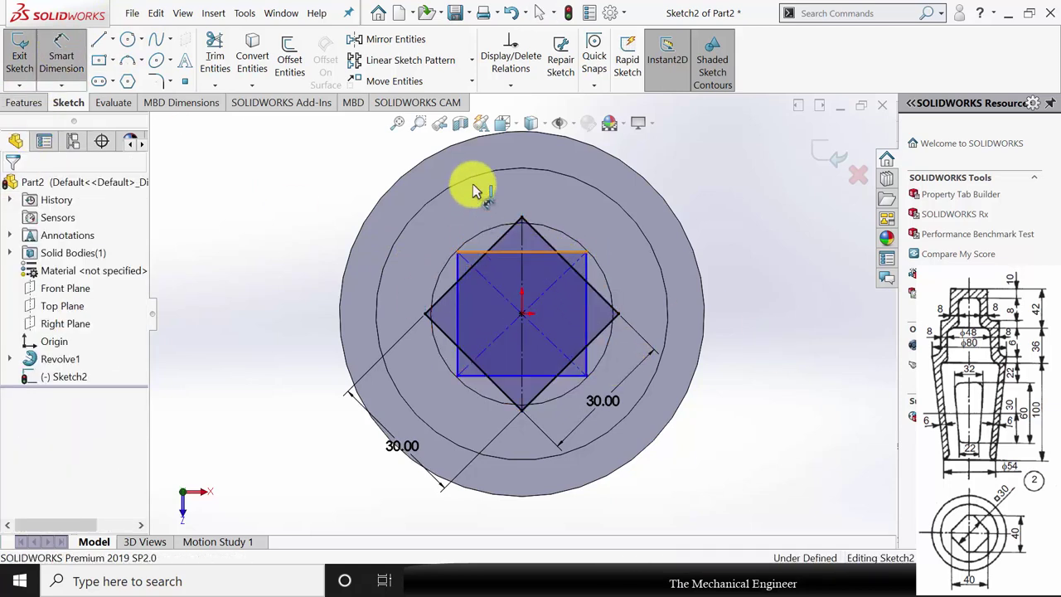
{"action": "left_click", "coordinate": [479, 184]}
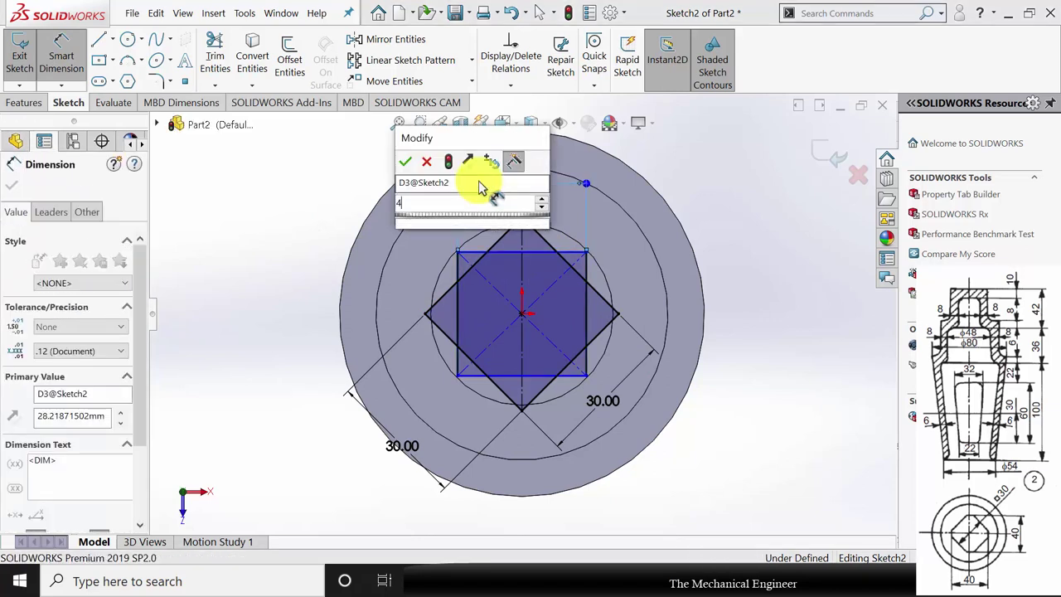
{"action": "type", "text": "40"}
{"action": "key", "text": "Return"}
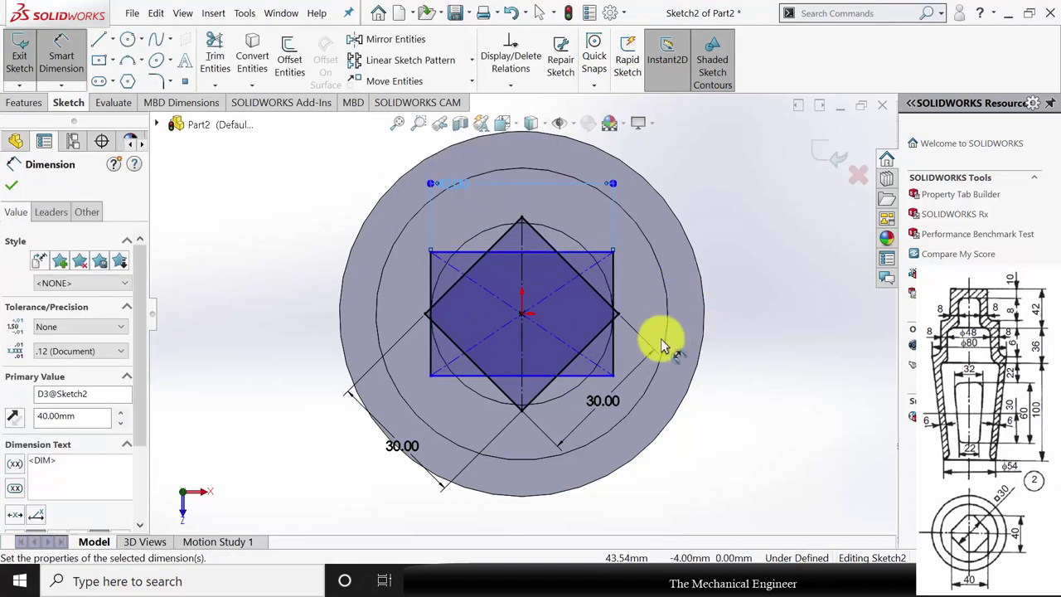
{"action": "left_click", "coordinate": [614, 298]}
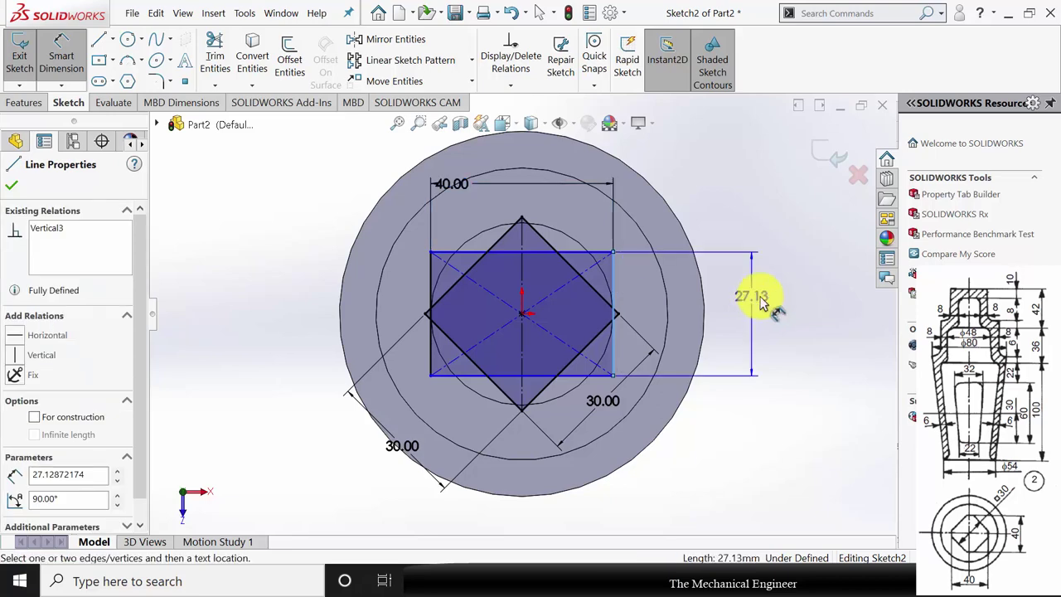
{"action": "left_click", "coordinate": [753, 296]}
{"action": "type", "text": "40"}
{"action": "key", "text": "Return"}
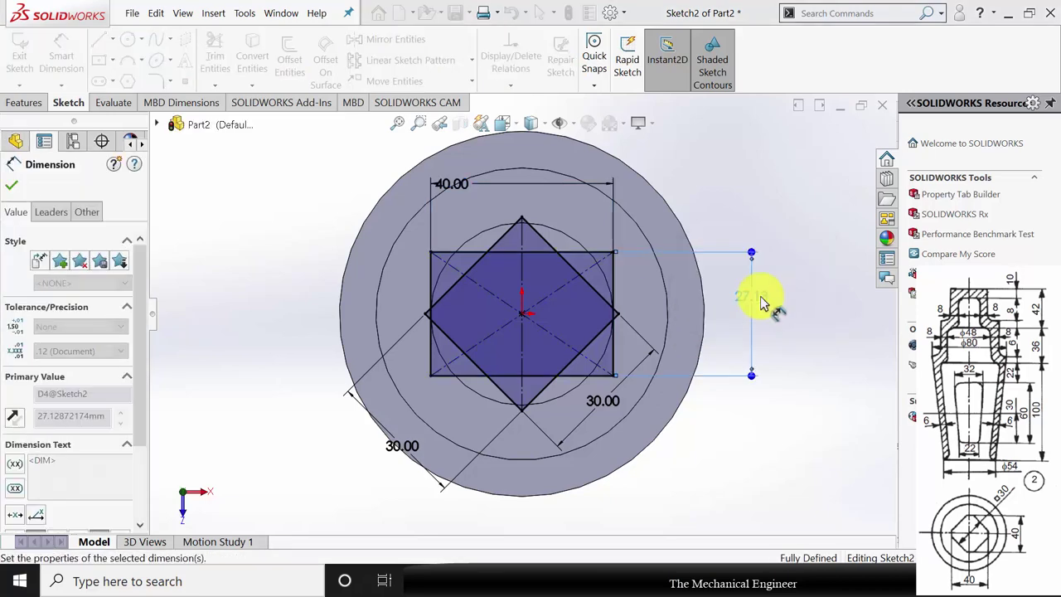
{"action": "left_click", "coordinate": [9, 189]}
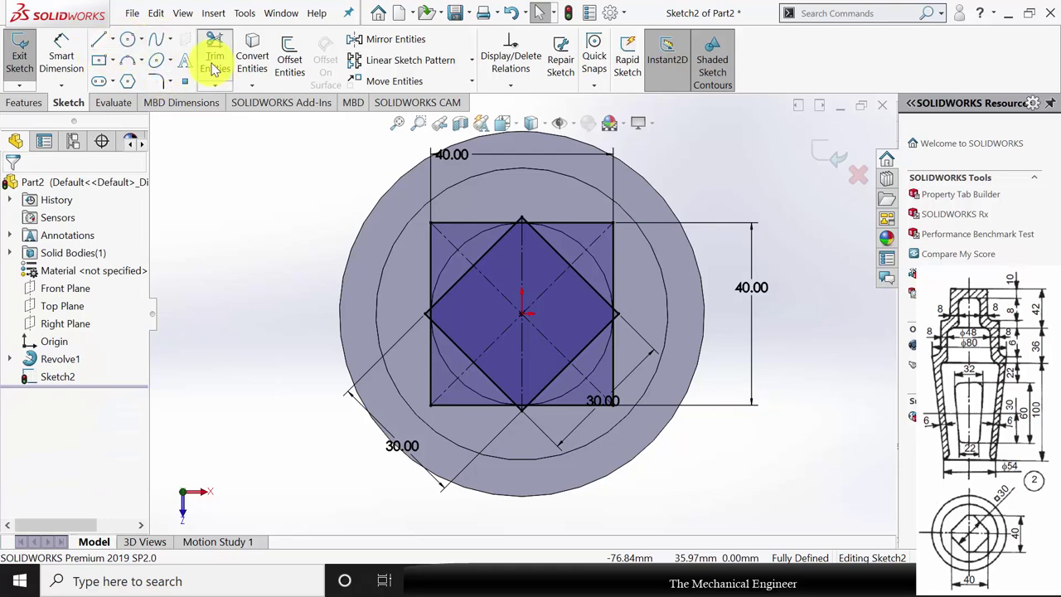
Power trim the parts of both squares lying outside their overlap, leaving a 30 mm square with truncated corners.
{"action": "scroll", "coordinate": [532, 371], "scroll_direction": "down", "scroll_amount": 3}
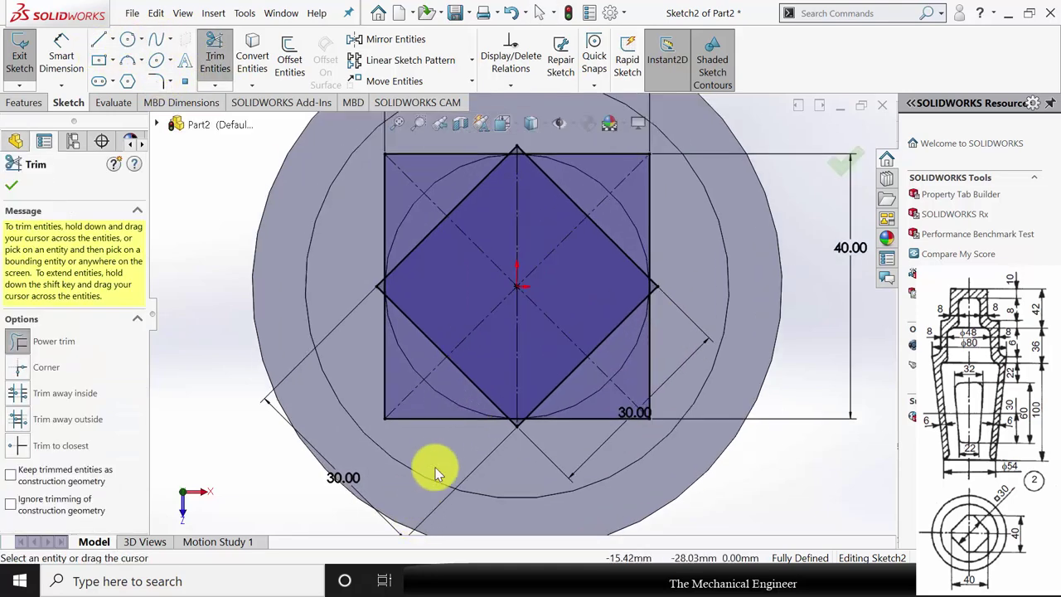
{"action": "mouse_move", "coordinate": [440, 461]}
{"action": "left_mouse_down"}
{"action": "mouse_move", "coordinate": [388, 351]}
{"action": "mouse_move", "coordinate": [378, 275]}
{"action": "left_mouse_up"}
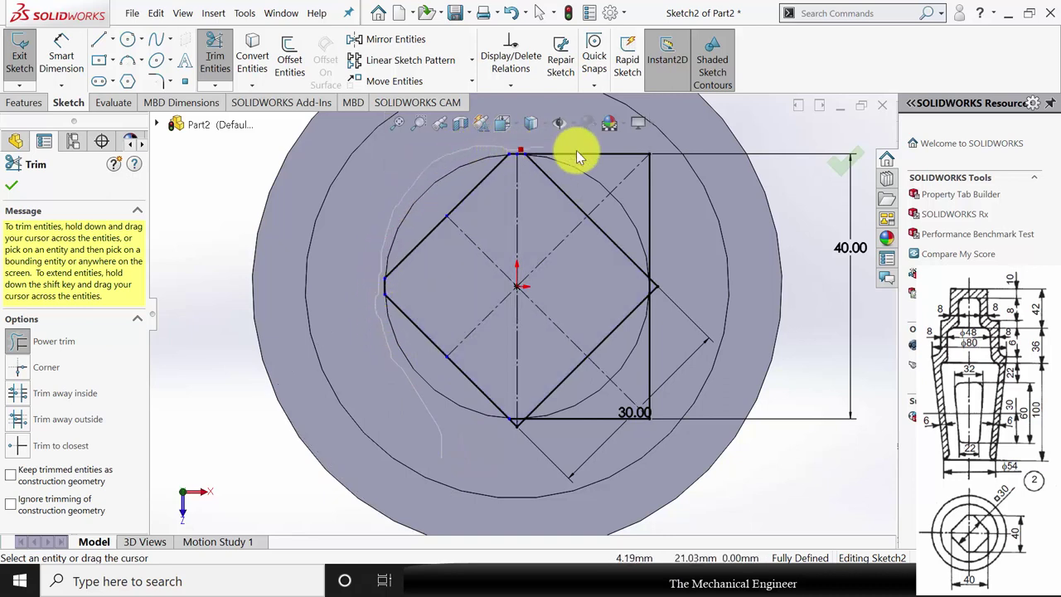
{"action": "mouse_move", "coordinate": [643, 242]}
{"action": "left_mouse_down"}
{"action": "mouse_move", "coordinate": [667, 291]}
{"action": "mouse_move", "coordinate": [657, 299]}
{"action": "left_mouse_up"}
{"action": "mouse_move", "coordinate": [608, 417]}
{"action": "left_mouse_down"}
{"action": "mouse_move", "coordinate": [552, 428]}
{"action": "mouse_move", "coordinate": [610, 450]}
{"action": "left_mouse_up"}
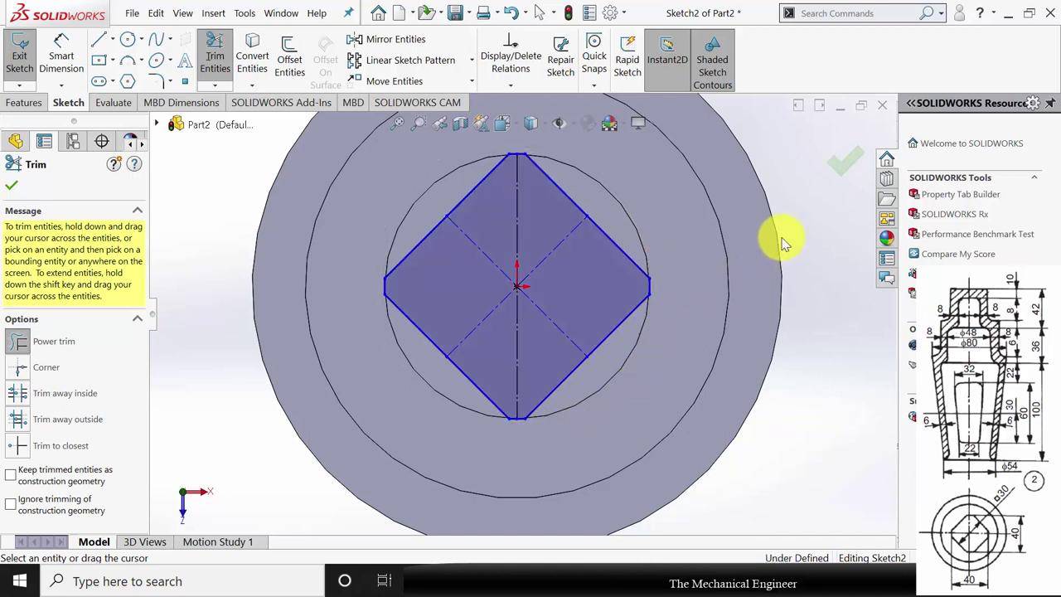
Extrude-cut the truncated square profile from the sketch plane up to the annular shoulder face below the top boss.
{"action": "left_click", "coordinate": [844, 169]}
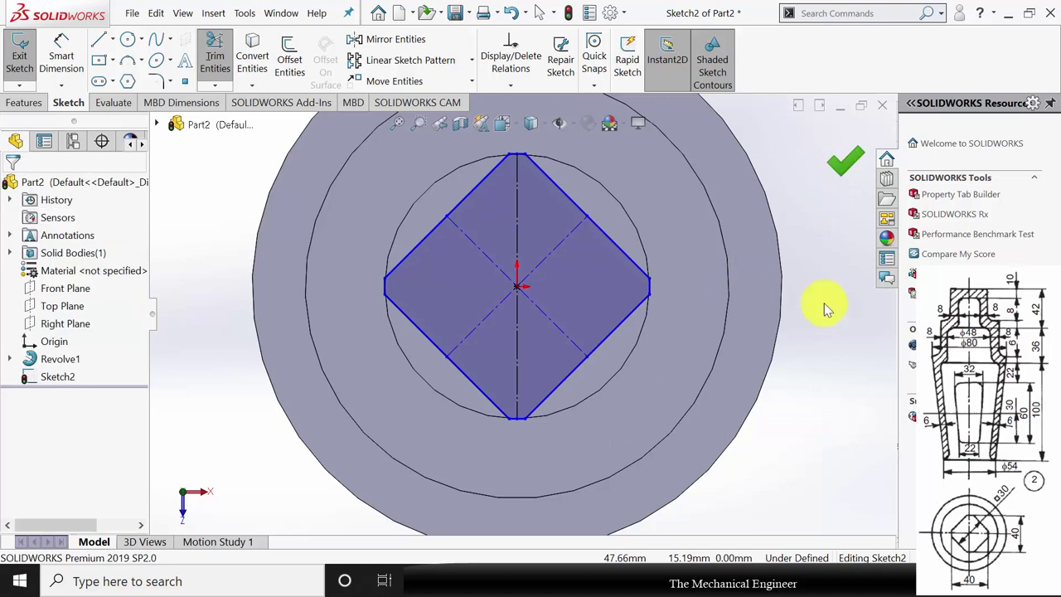
{"action": "left_click", "coordinate": [25, 101]}
{"action": "left_click", "coordinate": [235, 72]}
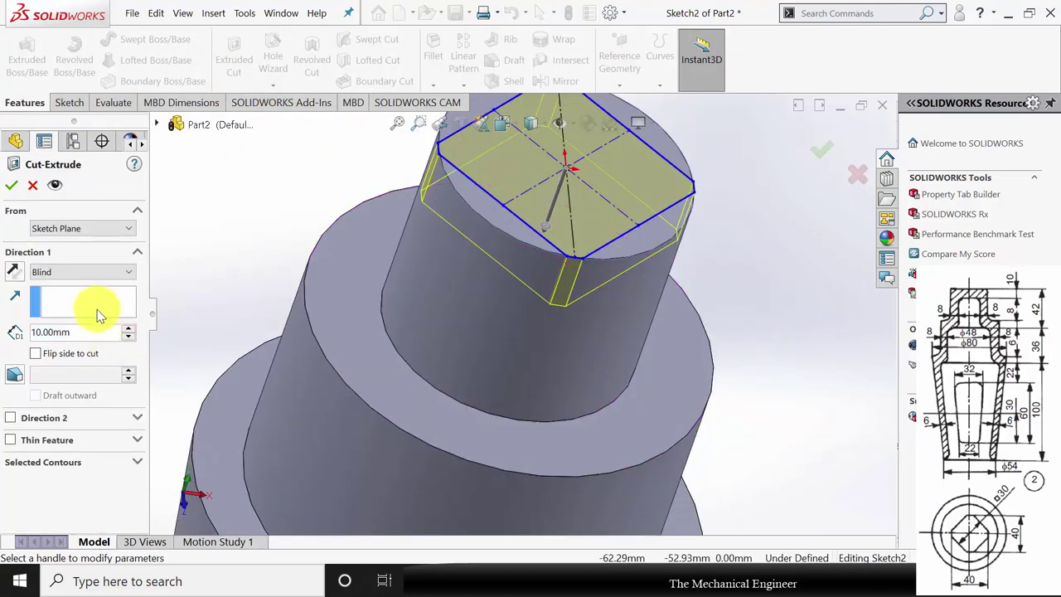
{"action": "left_click", "coordinate": [83, 273]}
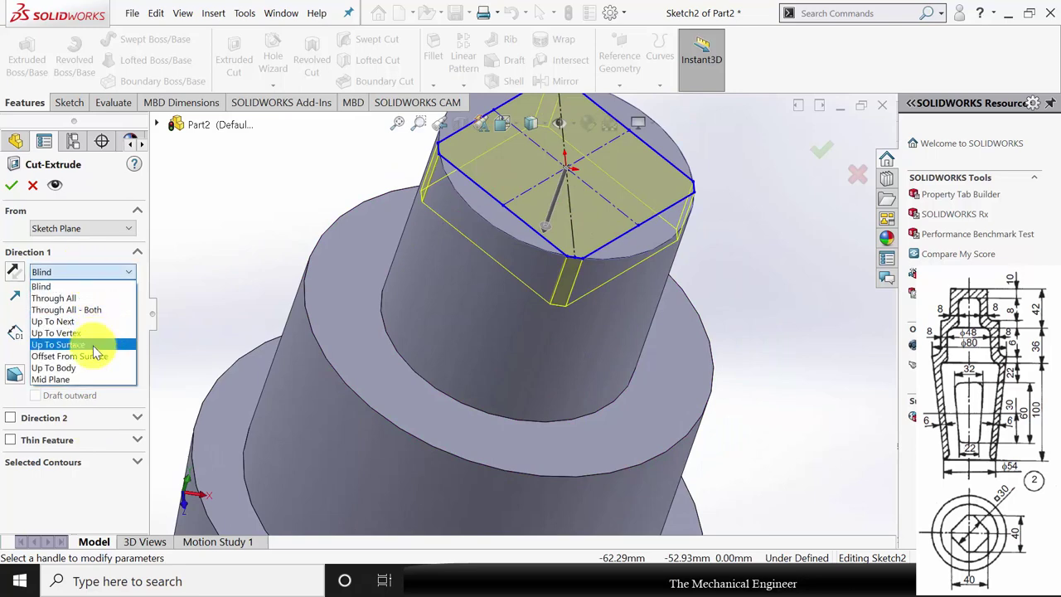
{"action": "left_click", "coordinate": [116, 346]}
{"action": "left_click", "coordinate": [358, 330]}
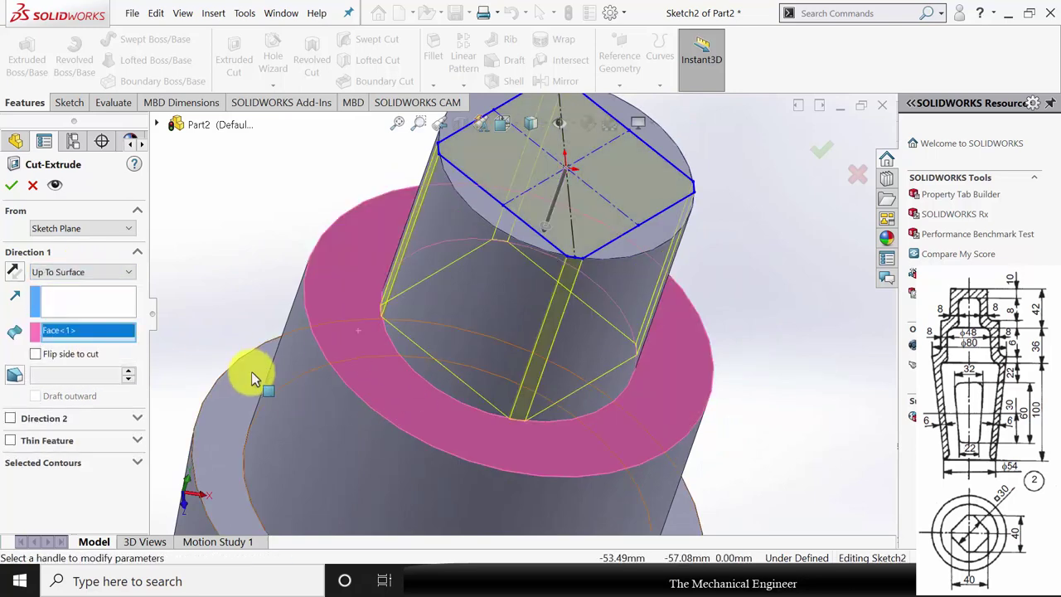
{"action": "left_click", "coordinate": [11, 185]}
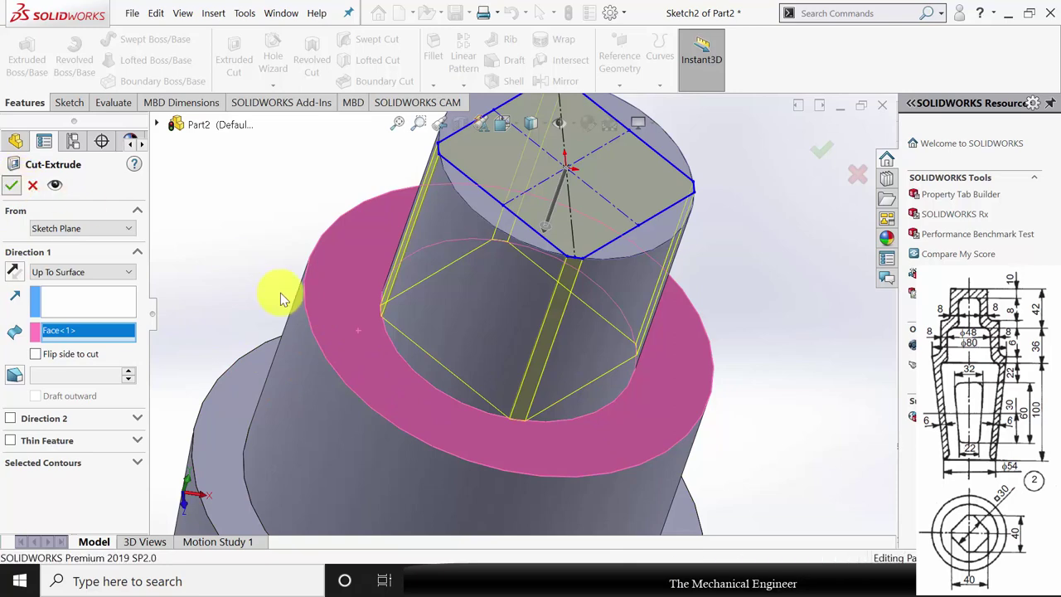
{"action": "scroll", "coordinate": [514, 340], "scroll_direction": "up", "scroll_amount": 2}
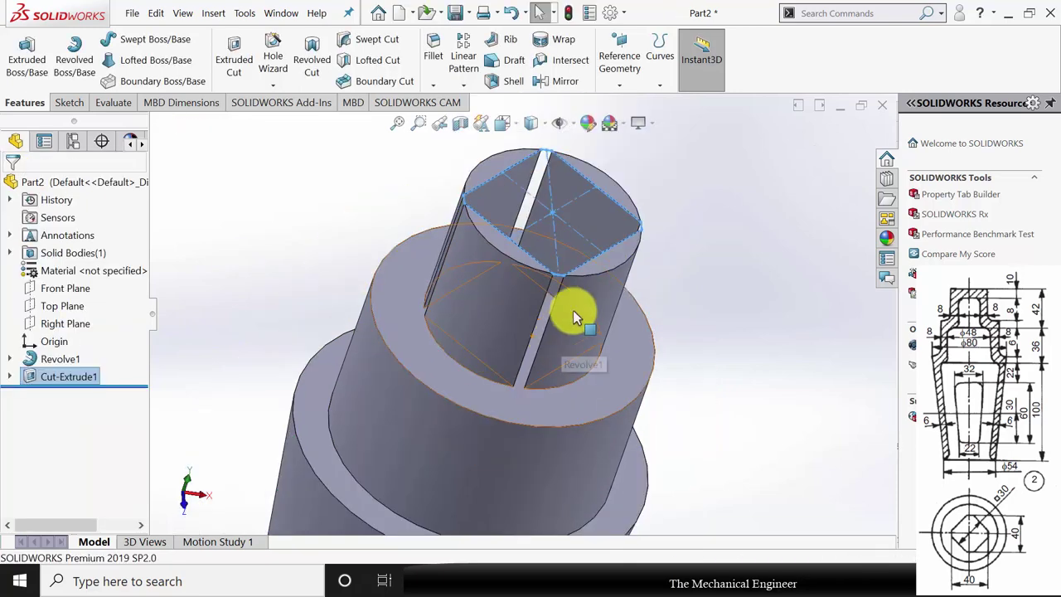
{"action": "left_click", "coordinate": [703, 245]}
{"action": "middle_click_drag", "start_coordinate": [716, 266], "coordinate": [679, 289]}
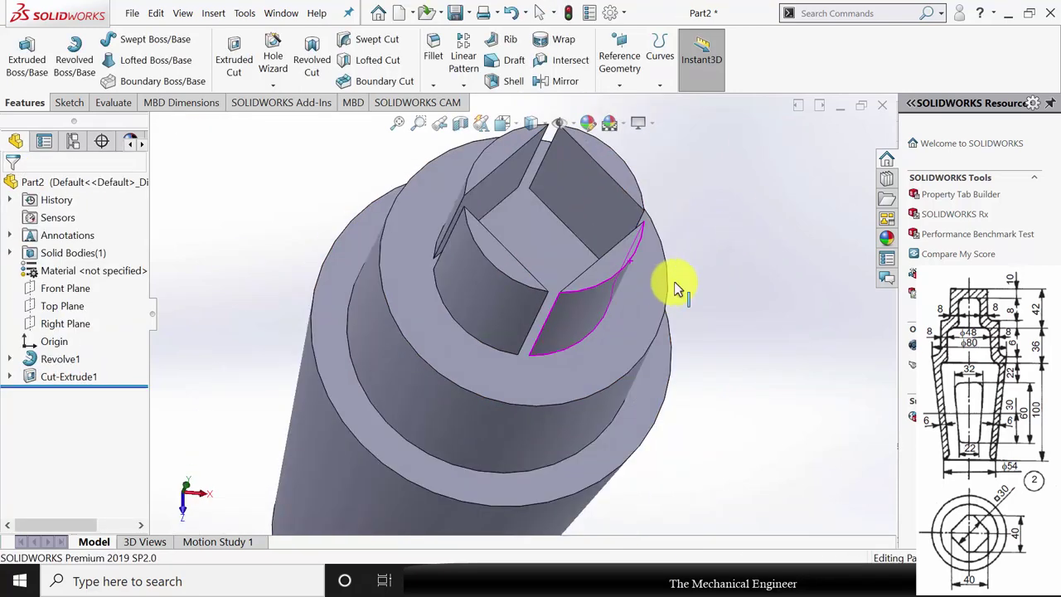
Edit the extruded cut to flip its side, removing the material outside the truncated square profile.
{"action": "right_click", "coordinate": [78, 374]}
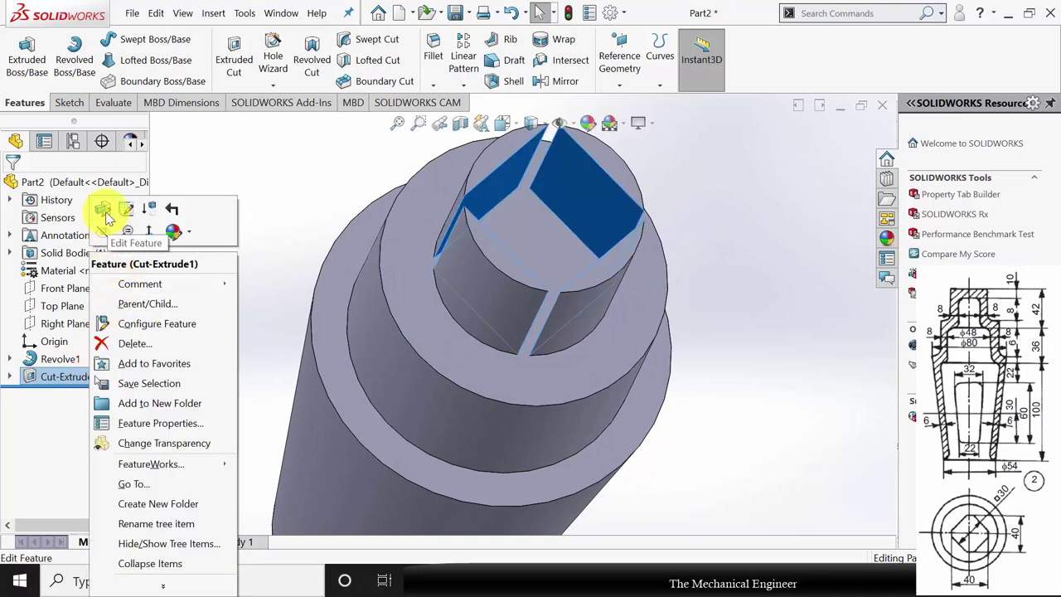
{"action": "left_click", "coordinate": [151, 208]}
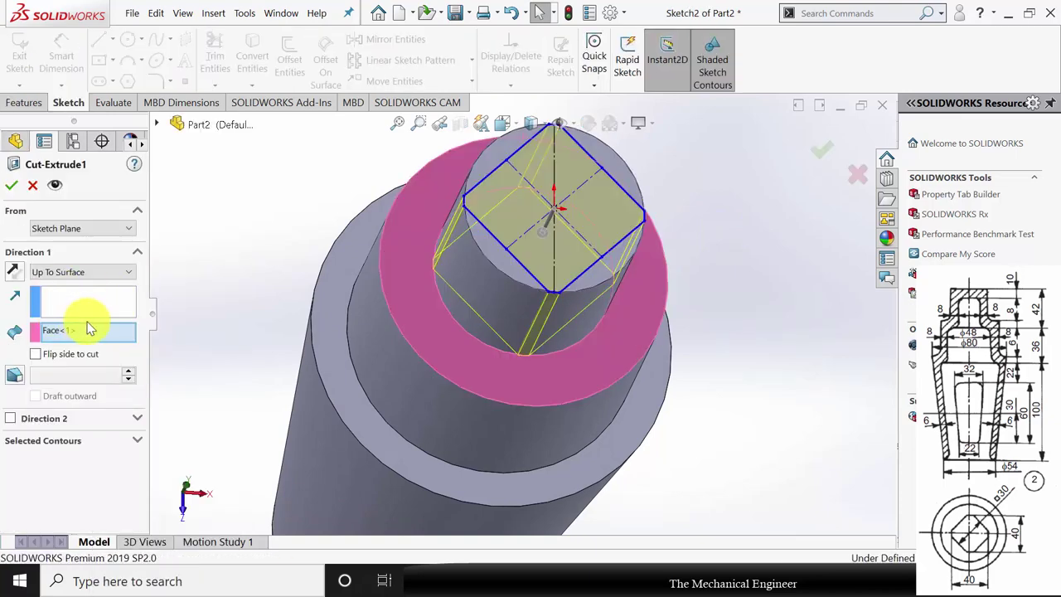
{"action": "left_click", "coordinate": [11, 184]}
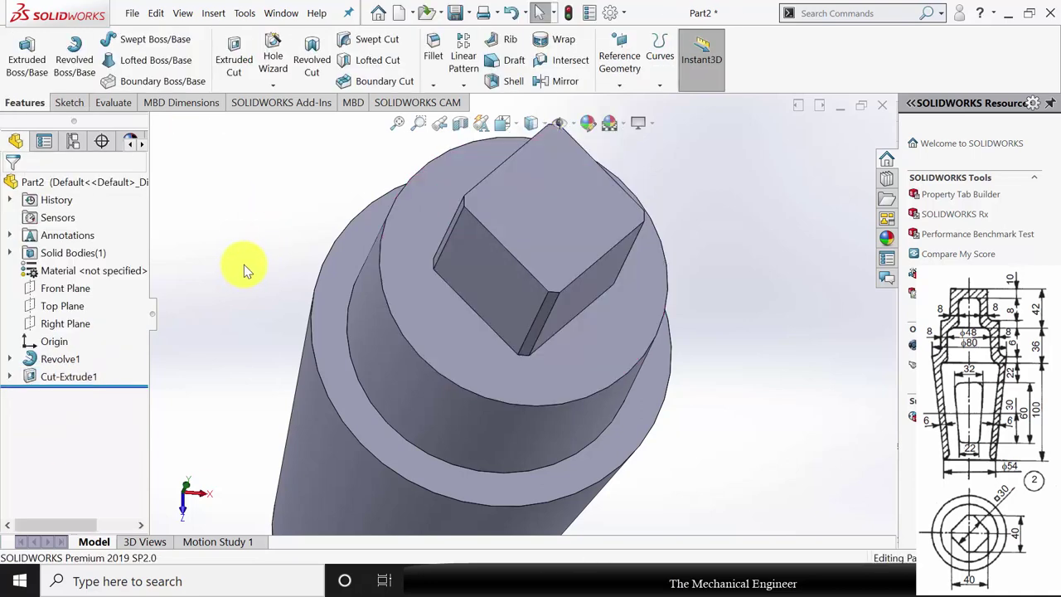
{"action": "key", "text": "f"}
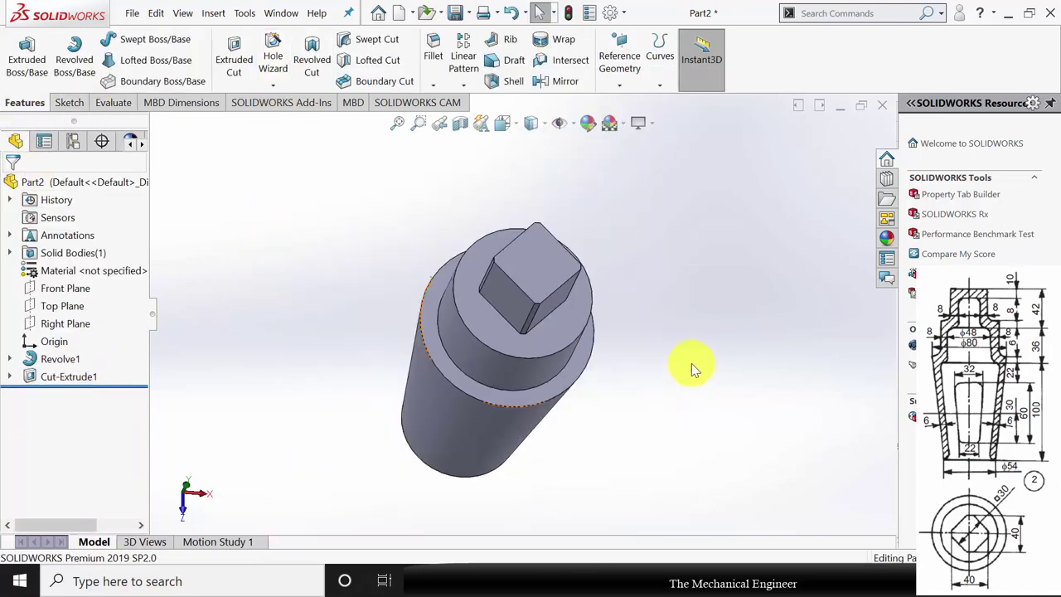
Start a sketch on the square boss's end face and offset the face outline 8 mm inward.
{"action": "left_click", "coordinate": [537, 277]}
{"action": "left_click", "coordinate": [590, 222]}
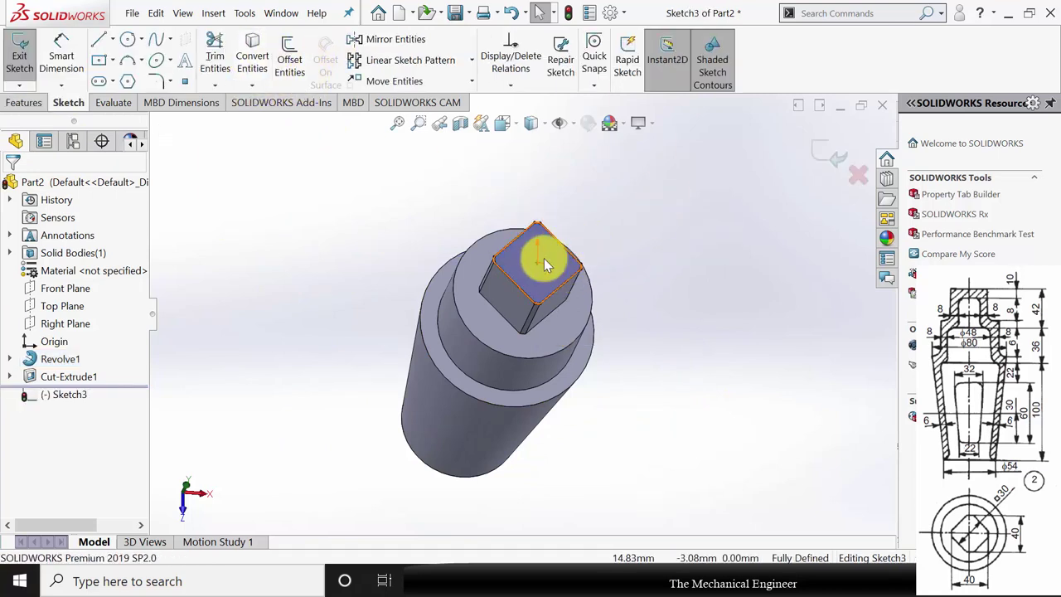
{"action": "scroll", "coordinate": [543, 292], "scroll_direction": "down", "scroll_amount": 3}
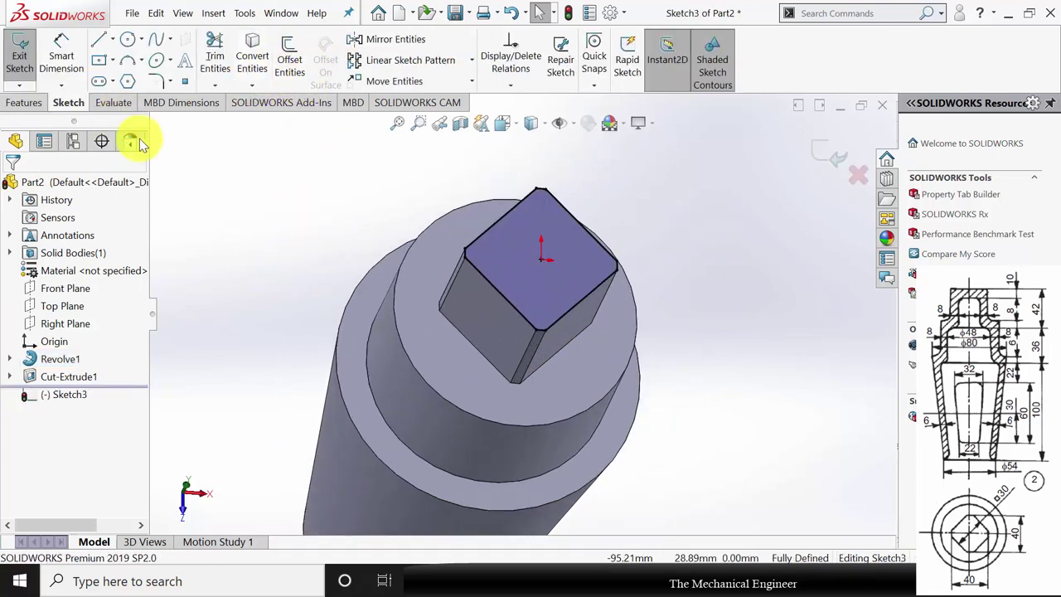
{"action": "left_click", "coordinate": [288, 73]}
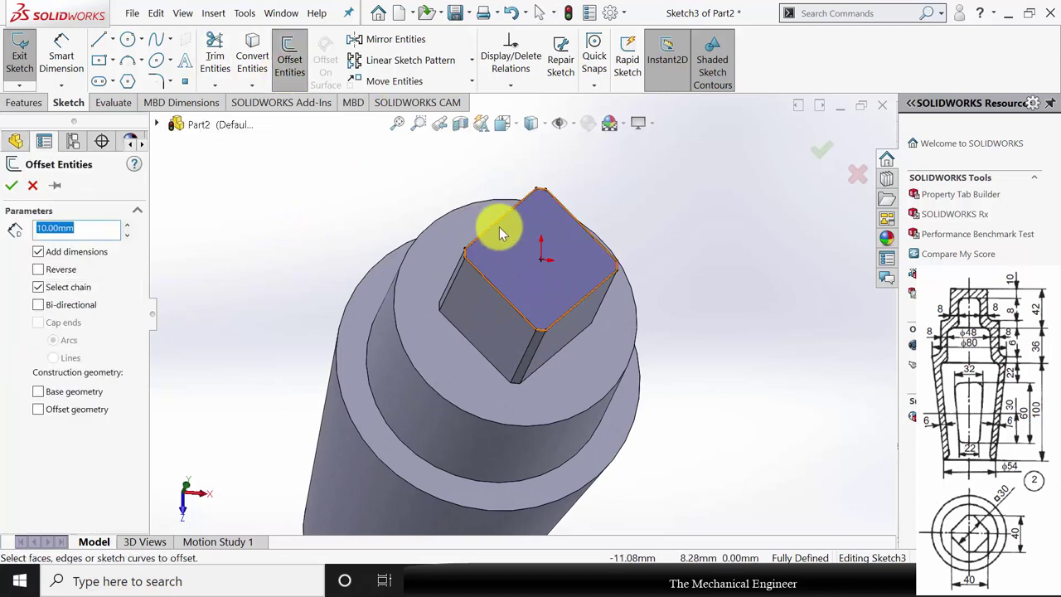
{"action": "left_click", "coordinate": [495, 231]}
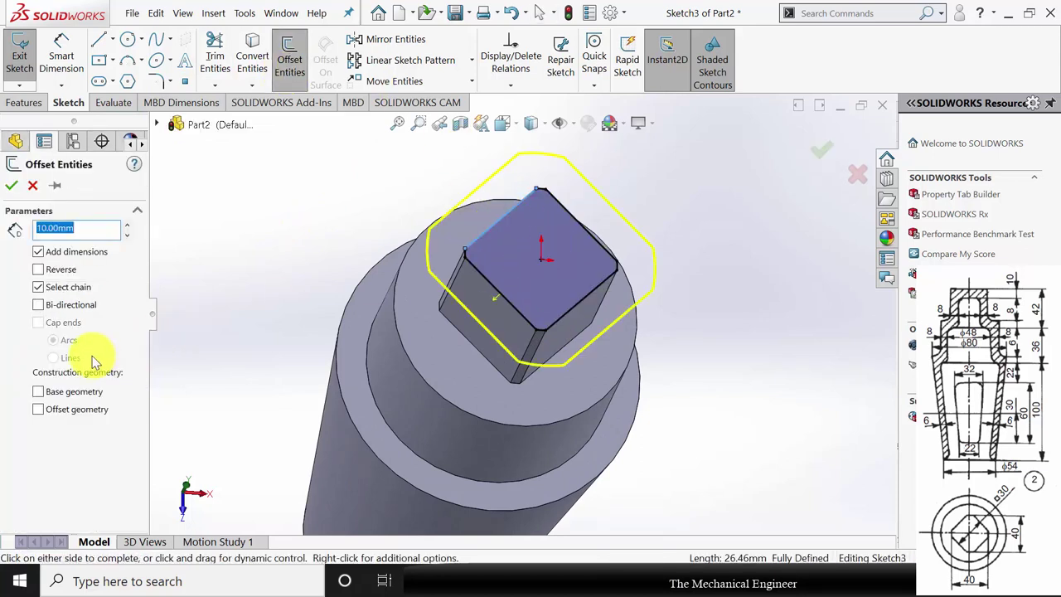
{"action": "left_click", "coordinate": [39, 271]}
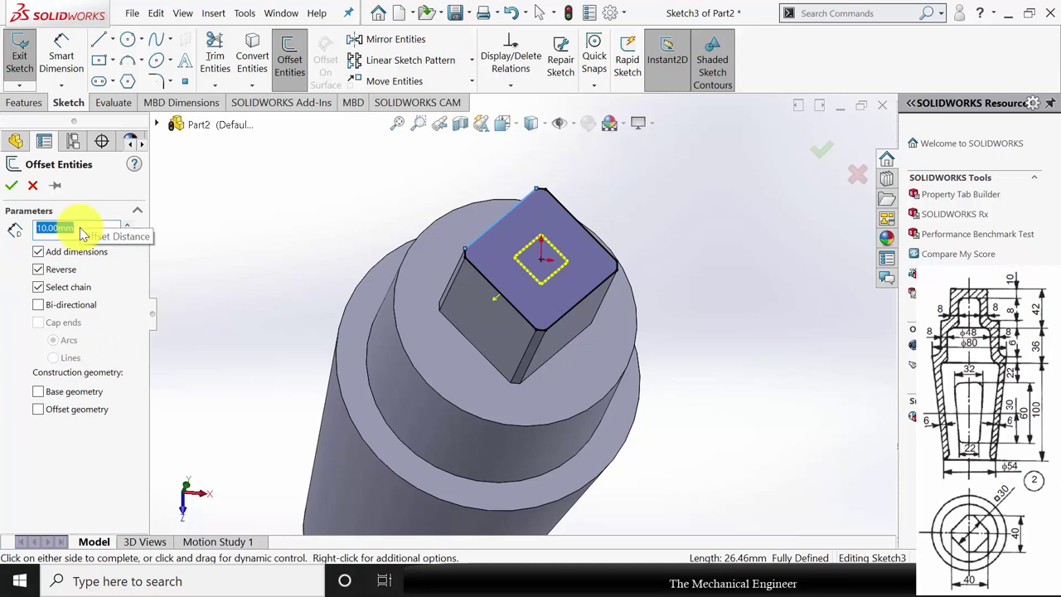
{"action": "key", "text": "Return"}
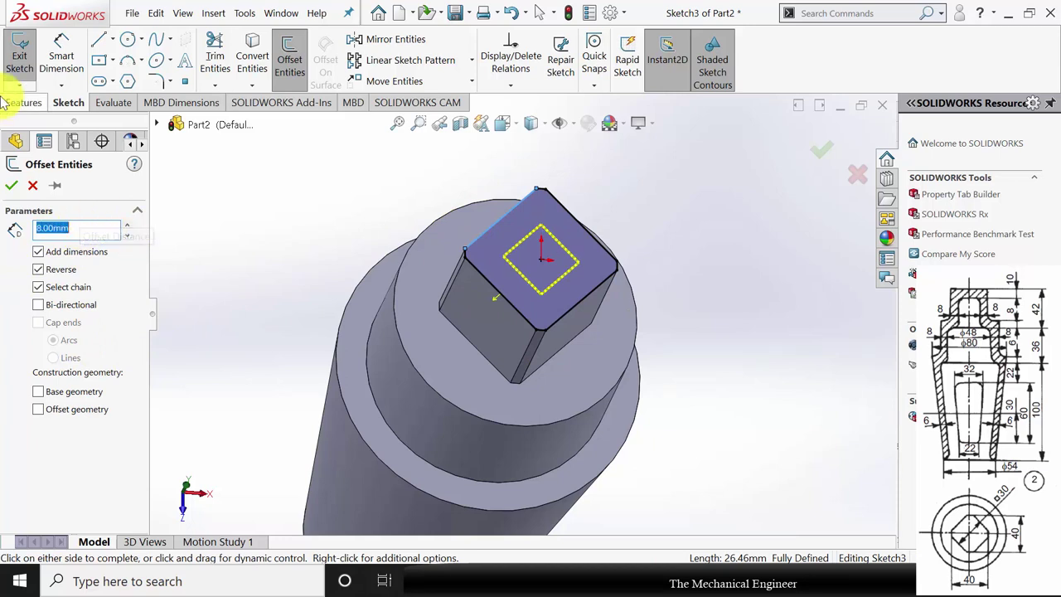
{"action": "left_click", "coordinate": [12, 189]}
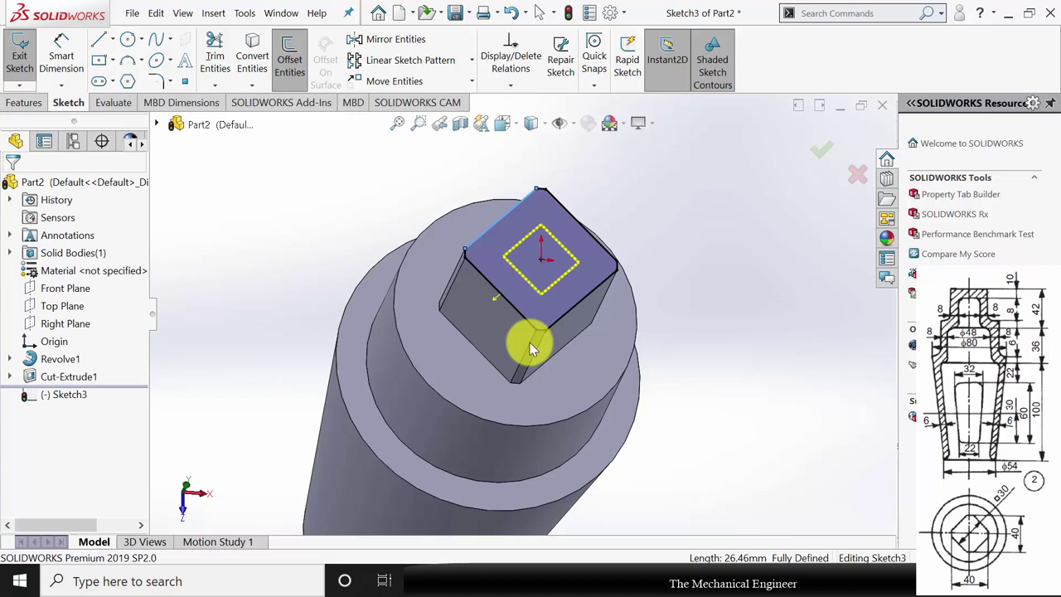
Select the lines and corner segments of the outer outline and convert them to construction geometry.
{"action": "left_click", "coordinate": [510, 306]}
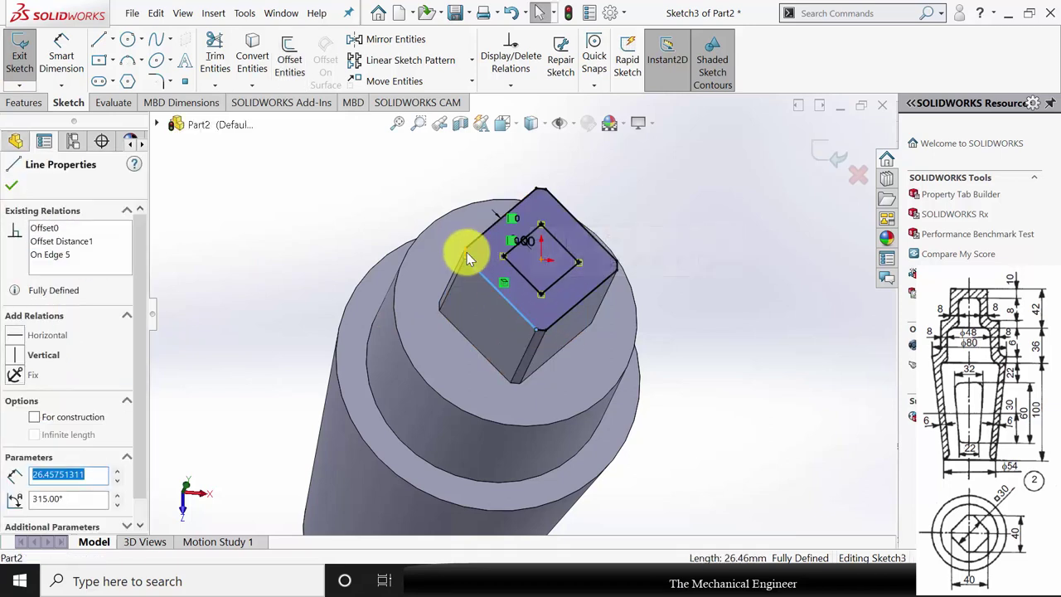
{"action": "left_click", "coordinate": [478, 236]}
{"action": "left_click", "coordinate": [483, 236], "text": "ctrl"}
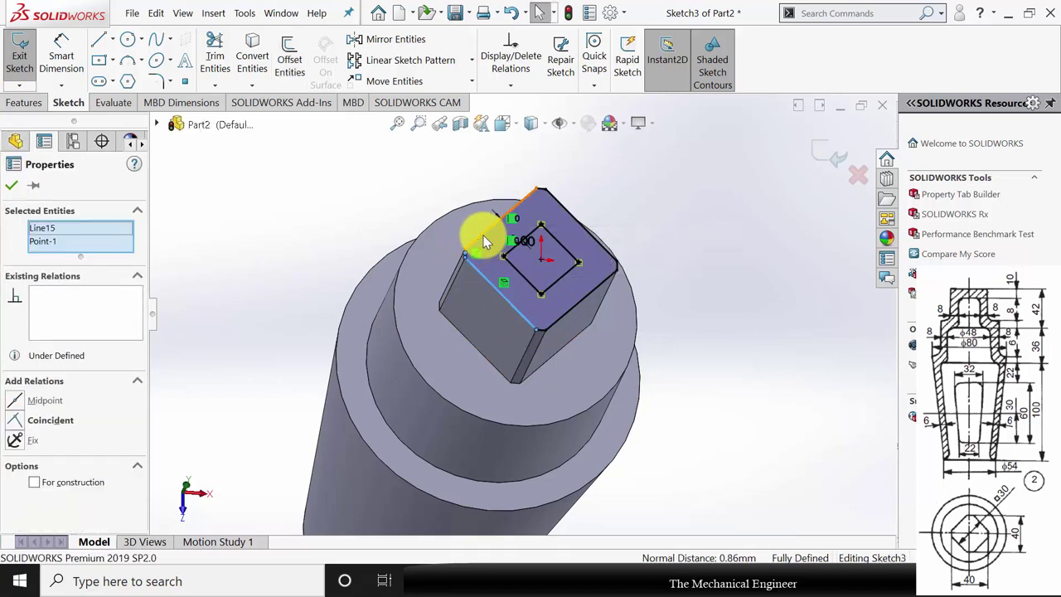
{"action": "left_click", "coordinate": [545, 197]}
{"action": "left_click", "coordinate": [541, 192], "text": "ctrl"}
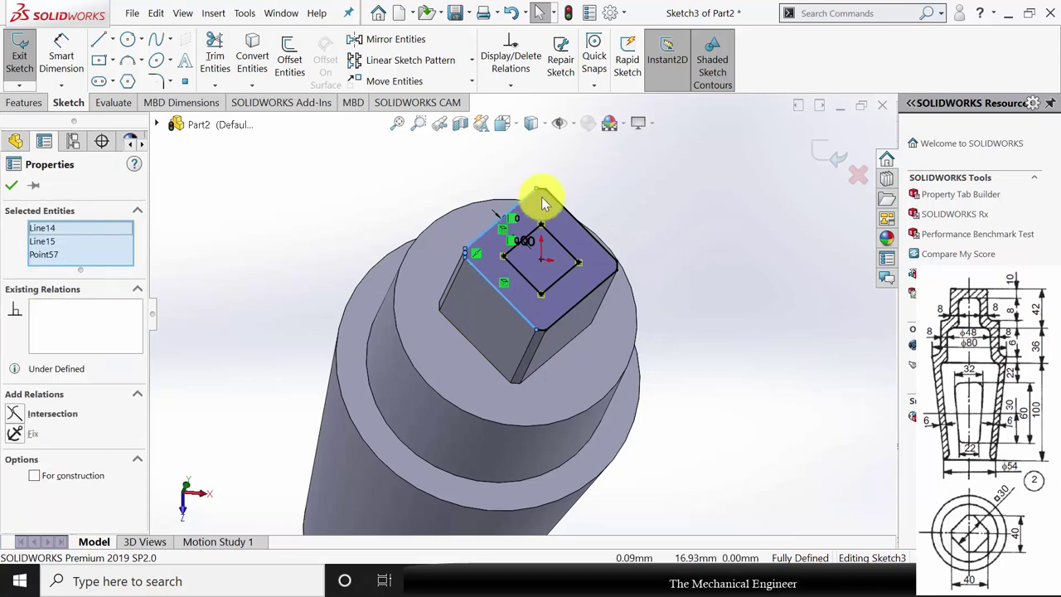
{"action": "left_click", "coordinate": [568, 213], "text": "ctrl"}
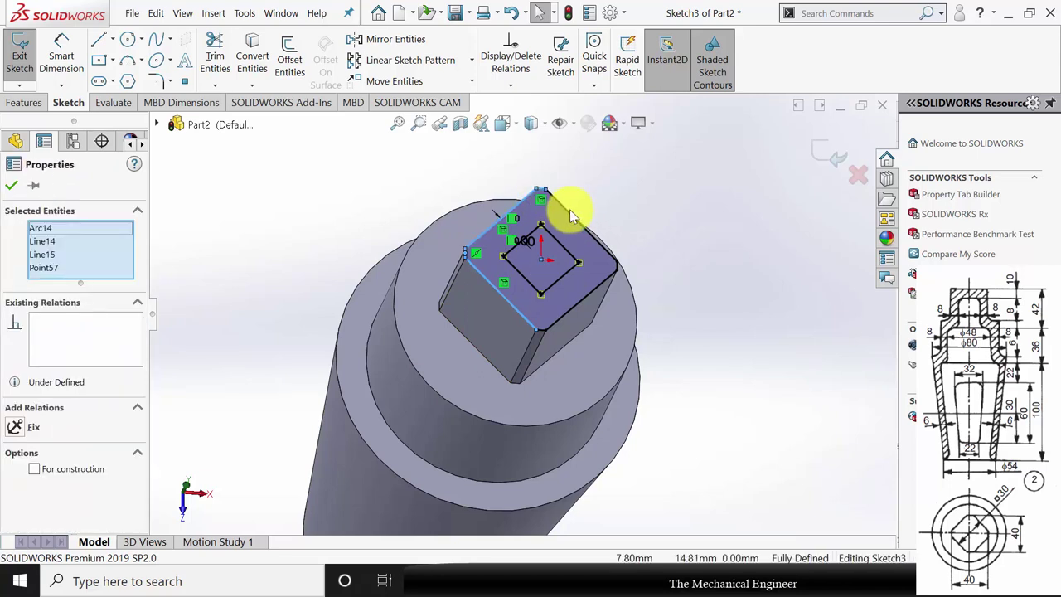
{"action": "left_click", "coordinate": [615, 267], "text": "ctrl"}
{"action": "scroll", "coordinate": [615, 269], "scroll_direction": "down", "scroll_amount": 3}
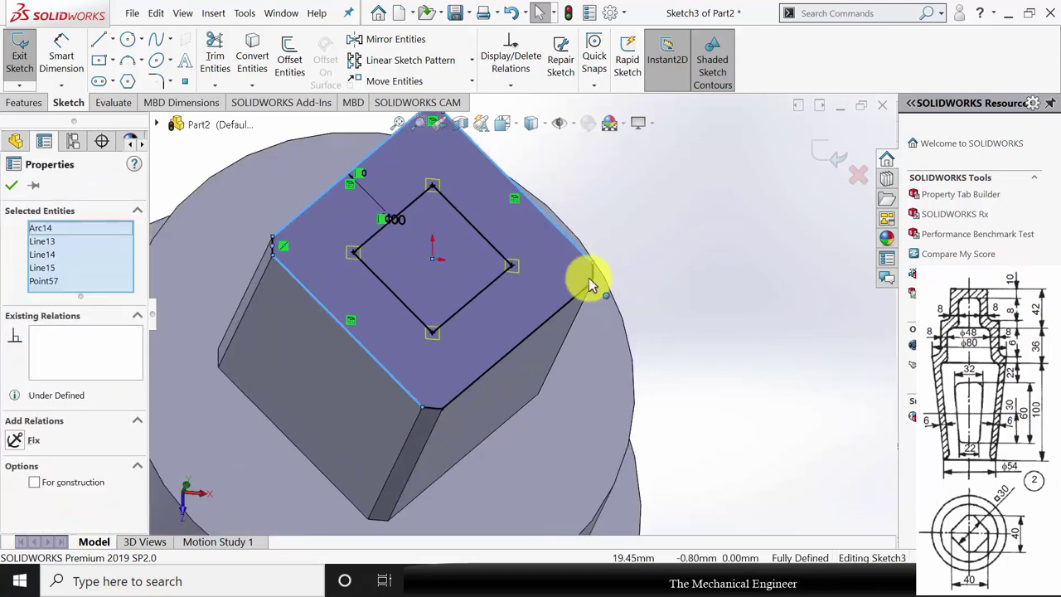
{"action": "left_click", "coordinate": [591, 276], "text": "ctrl"}
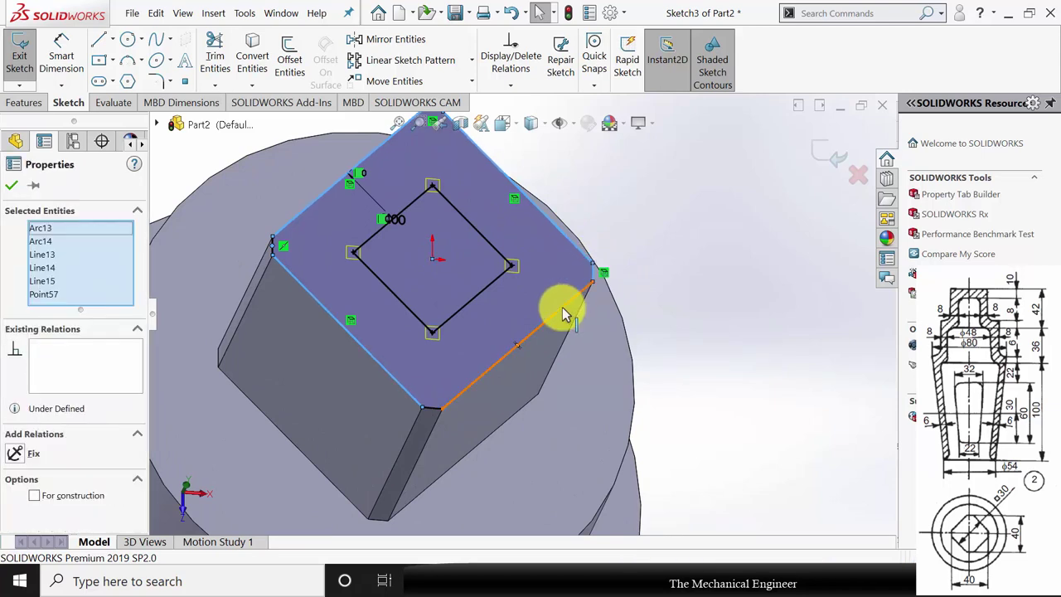
{"action": "left_click", "coordinate": [446, 404], "text": "ctrl"}
{"action": "left_click", "coordinate": [431, 407], "text": "ctrl"}
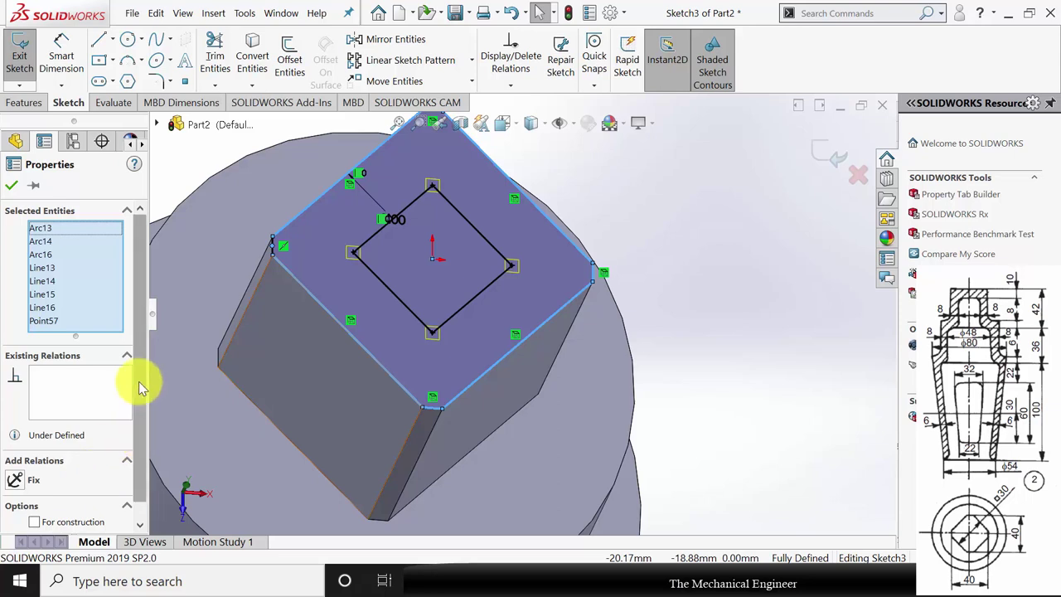
{"action": "left_click_drag", "start_coordinate": [138, 384], "coordinate": [137, 467]}
{"action": "left_click", "coordinate": [50, 505]}
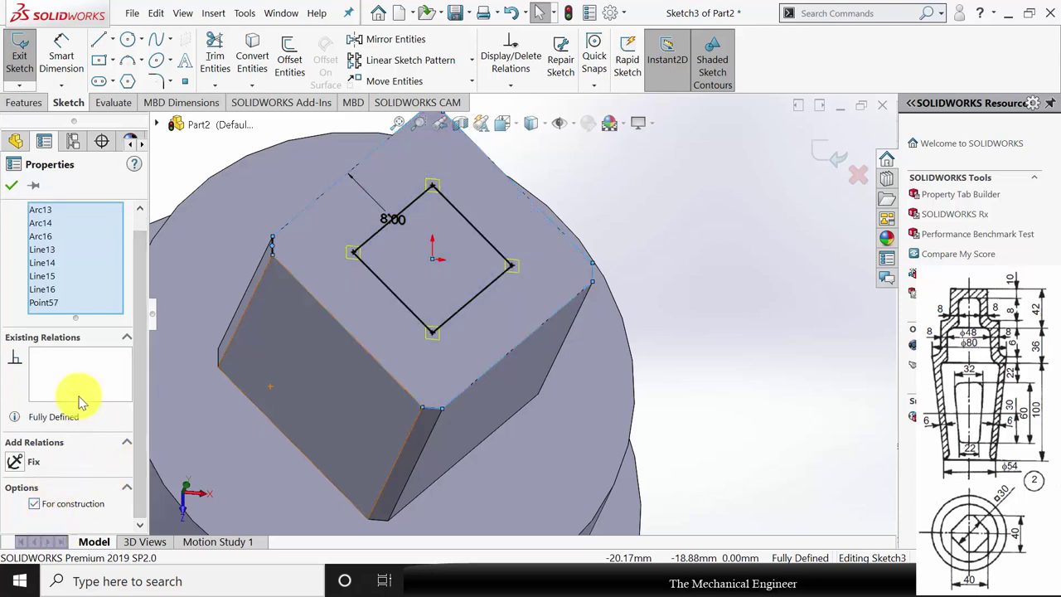
{"action": "left_click", "coordinate": [10, 189]}
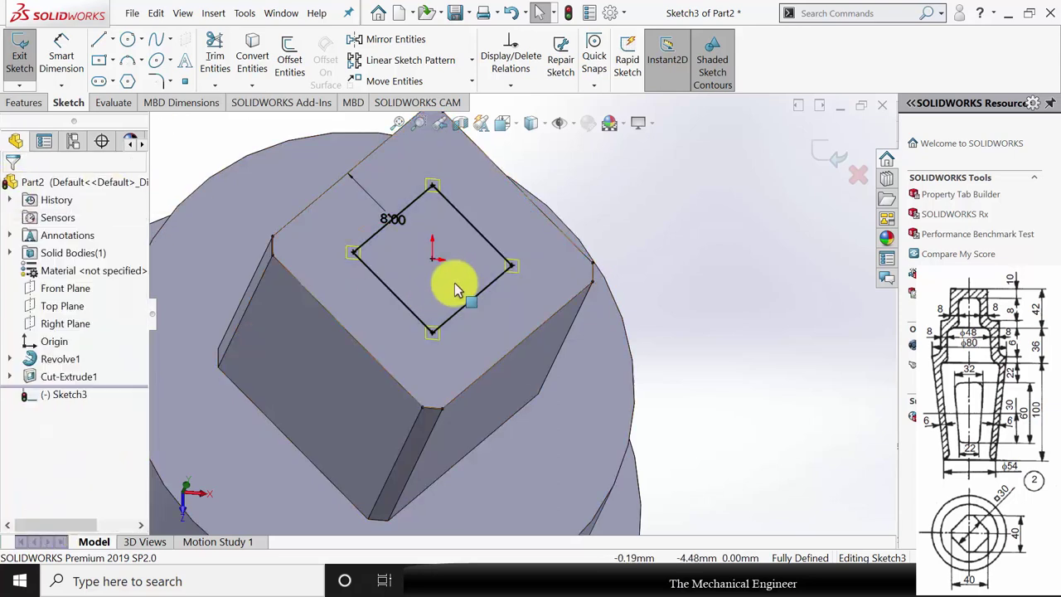
Extrude-cut the inner square region through all, starting from an 8 mm offset from the sketch plane.
{"action": "left_click", "coordinate": [24, 102]}
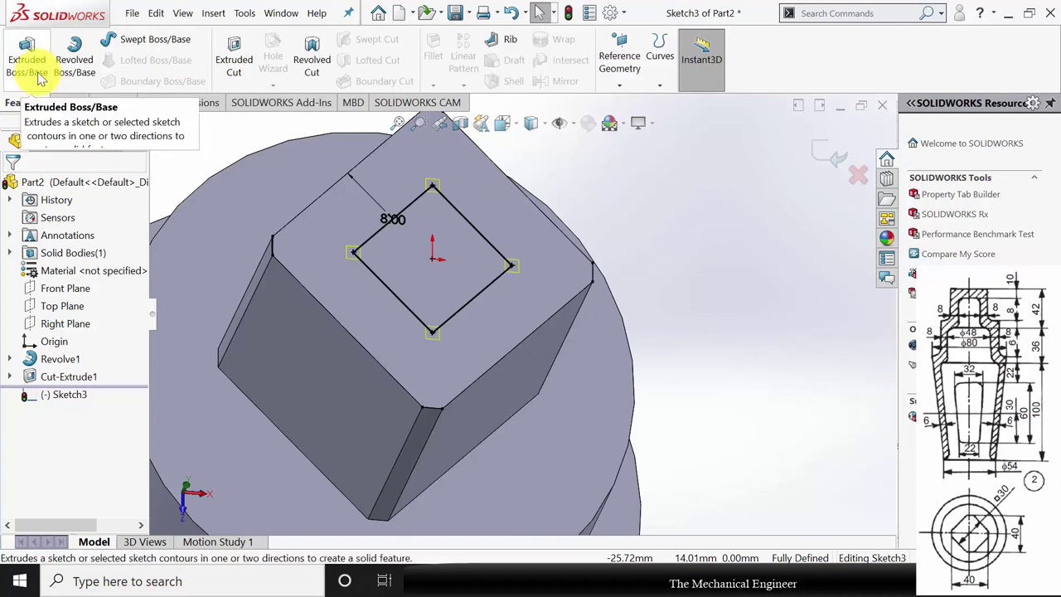
{"action": "left_click", "coordinate": [232, 60]}
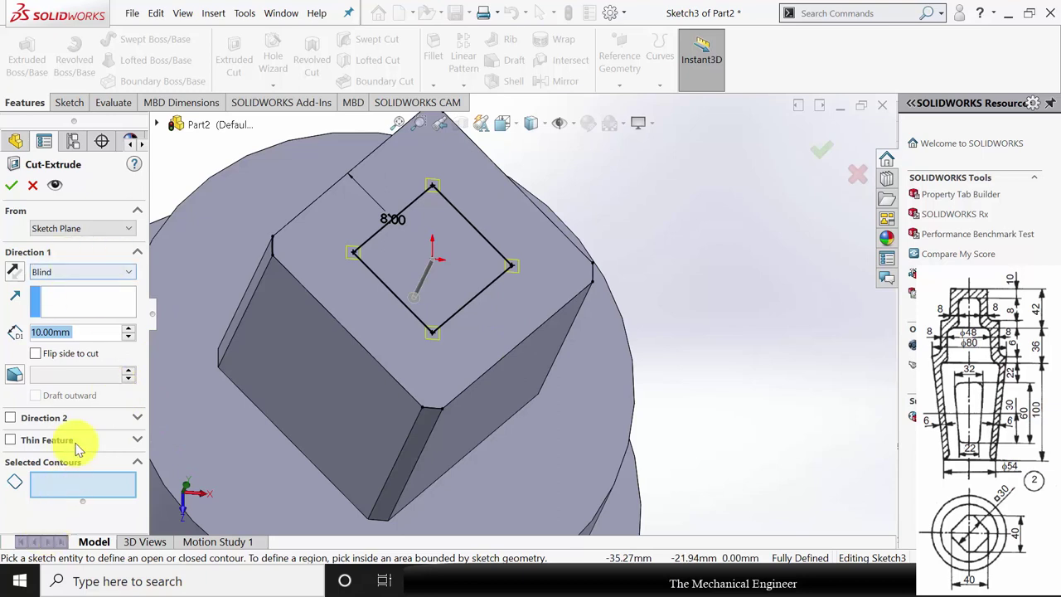
{"action": "left_click", "coordinate": [398, 251]}
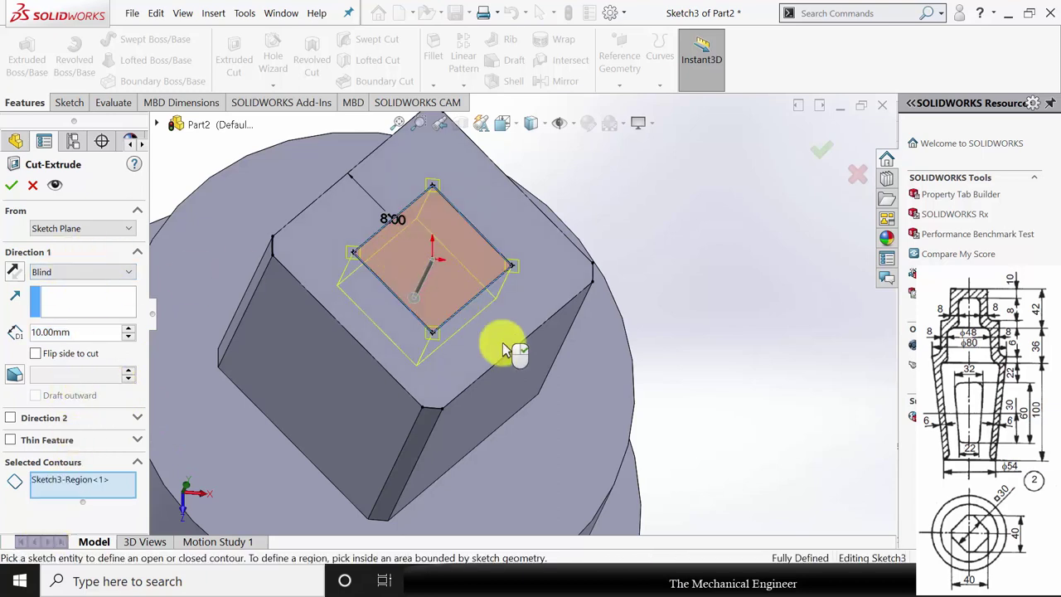
{"action": "left_click", "coordinate": [71, 229]}
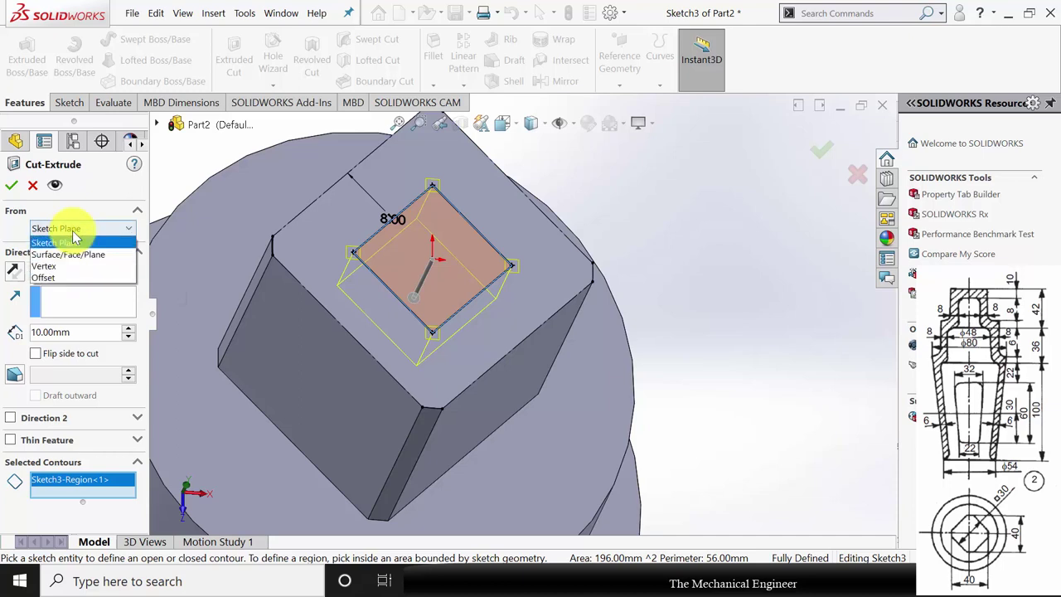
{"action": "left_click", "coordinate": [64, 278]}
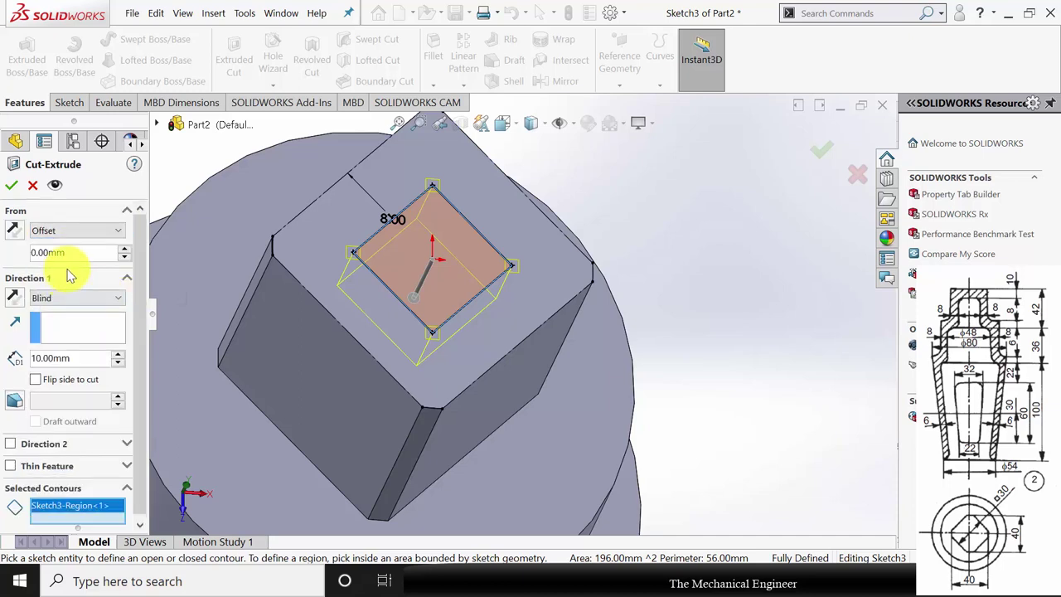
{"action": "type", "text": "8"}
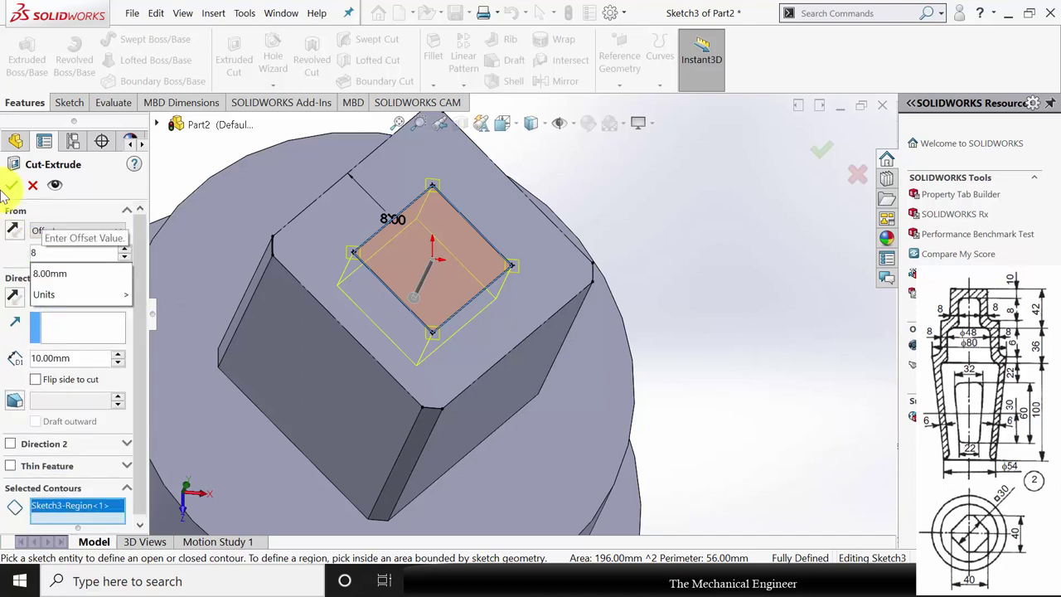
{"action": "key", "text": "Return"}
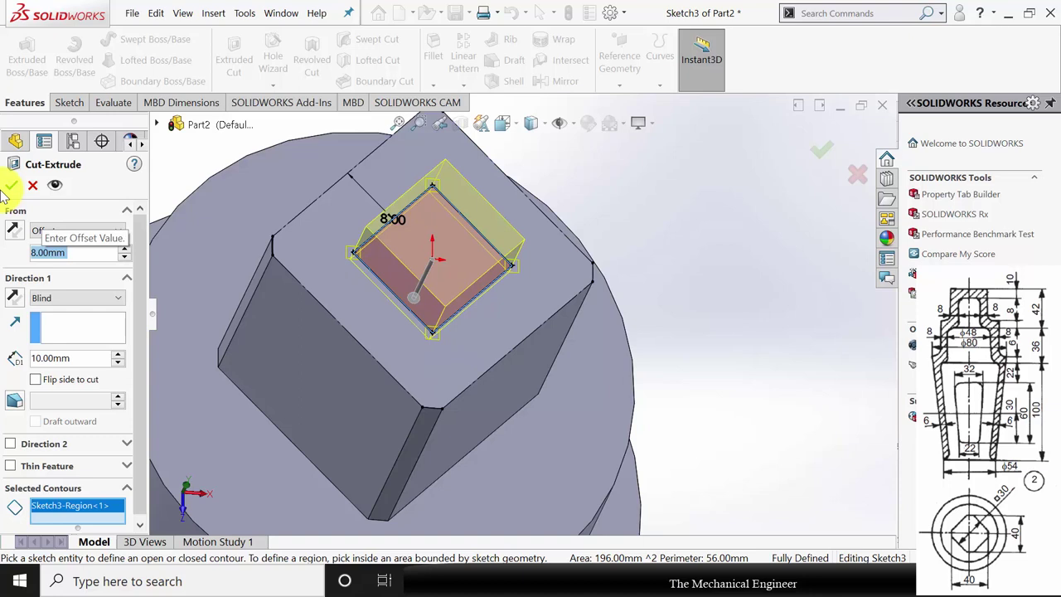
{"action": "left_click", "coordinate": [74, 300]}
{"action": "left_click", "coordinate": [80, 327]}
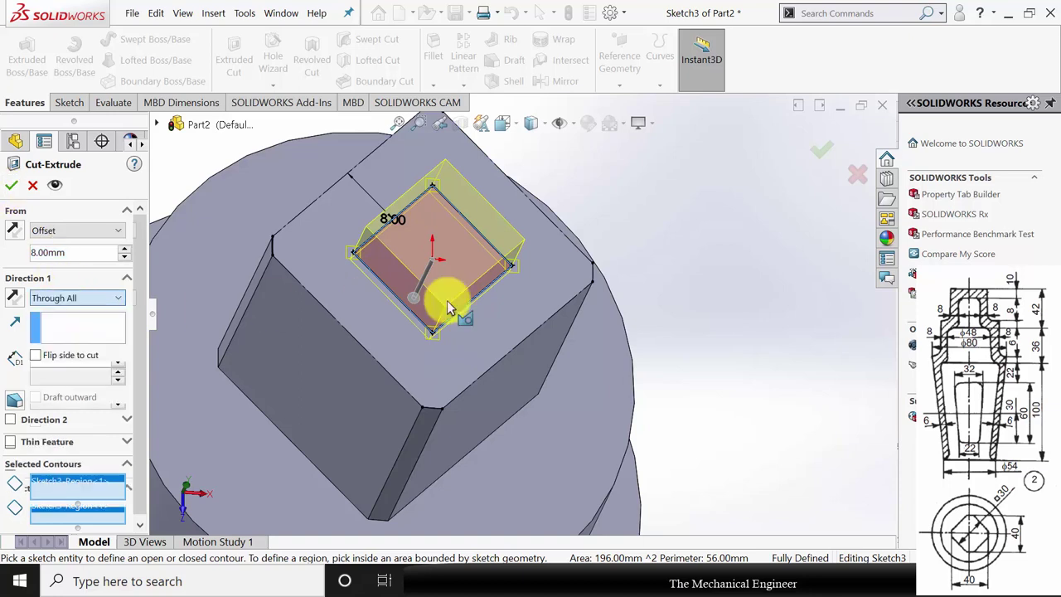
Edit the square cavity cut to reverse its start offset so the cut begins inside the boss.
{"action": "middle_click_drag", "start_coordinate": [604, 324], "coordinate": [591, 154]}
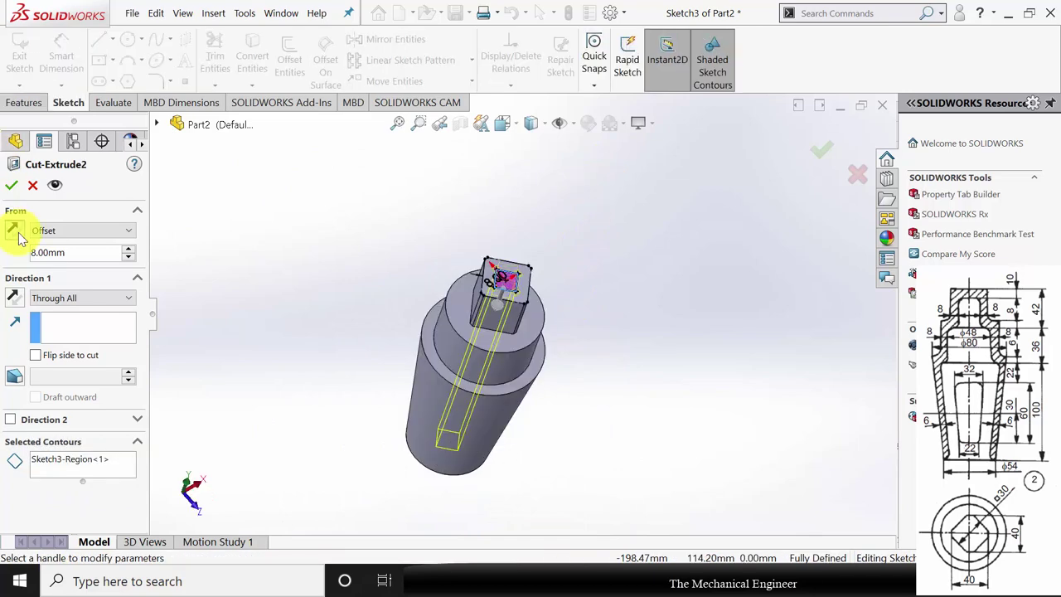
{"action": "left_click", "coordinate": [18, 188]}
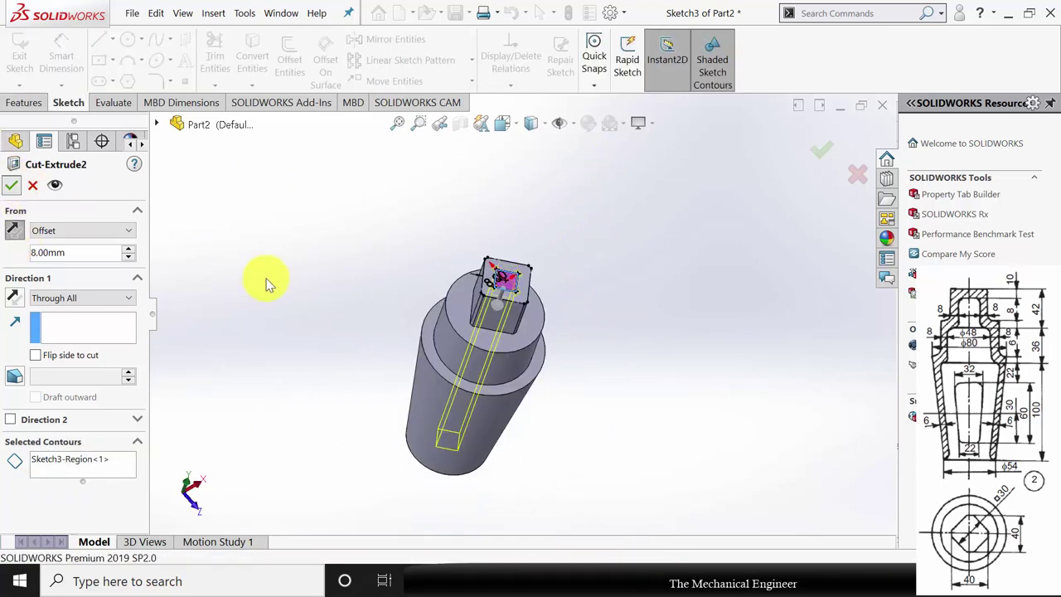
{"action": "middle_click_drag", "start_coordinate": [481, 403], "coordinate": [515, 199]}
{"action": "middle_click_drag", "start_coordinate": [599, 304], "coordinate": [464, 385]}
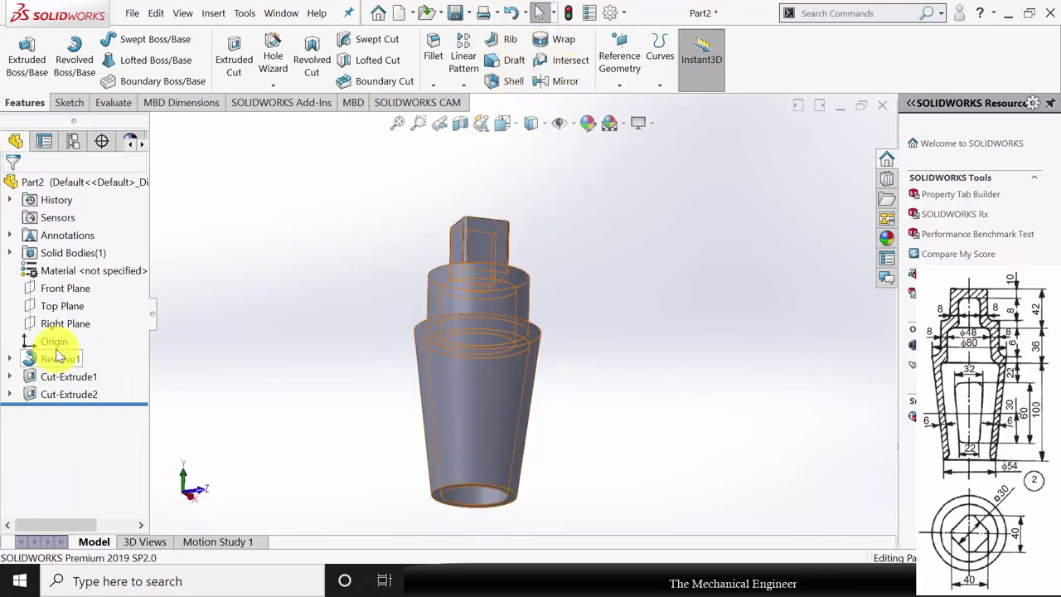
Sketch a closed right trapezoid on the Front Plane, about 52 mm tall and 17 mm wide at its top, with the vertical side on the axis.
{"action": "left_click", "coordinate": [50, 288]}
{"action": "left_click", "coordinate": [42, 277]}
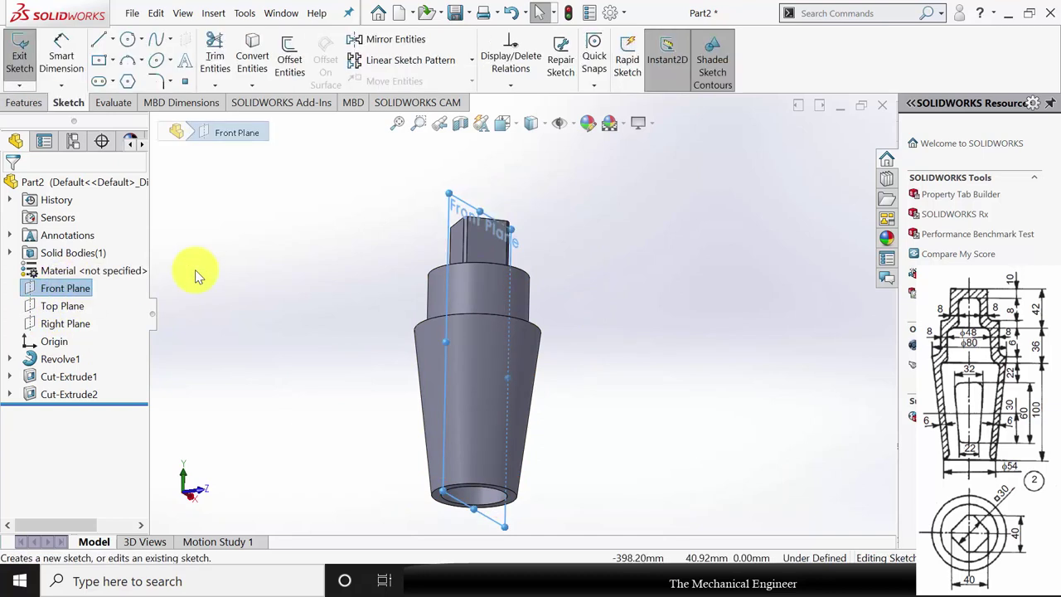
{"action": "scroll", "coordinate": [581, 336], "scroll_direction": "down", "scroll_amount": 2}
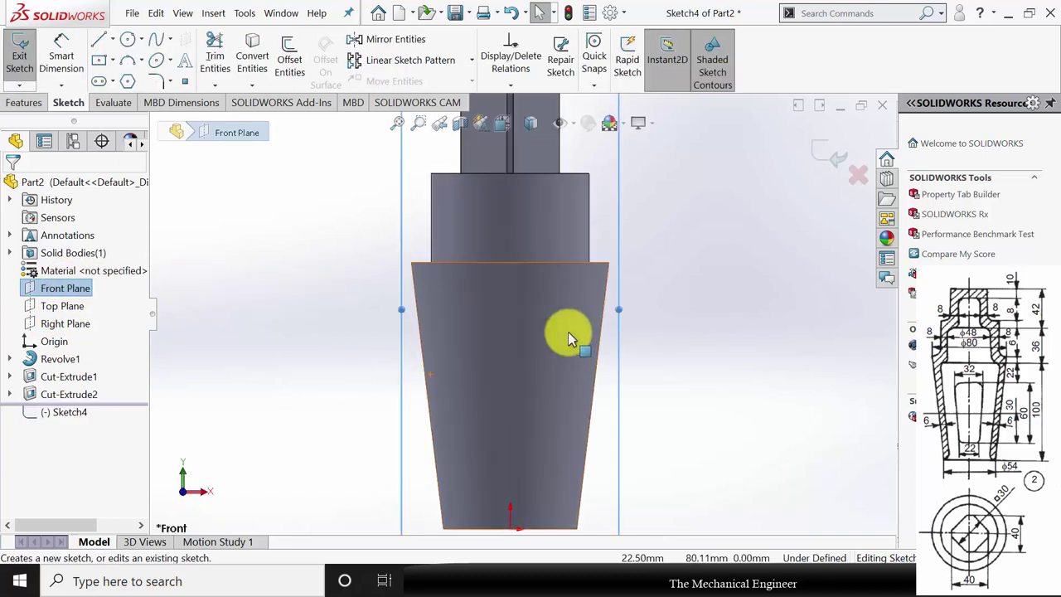
{"action": "left_click", "coordinate": [98, 39]}
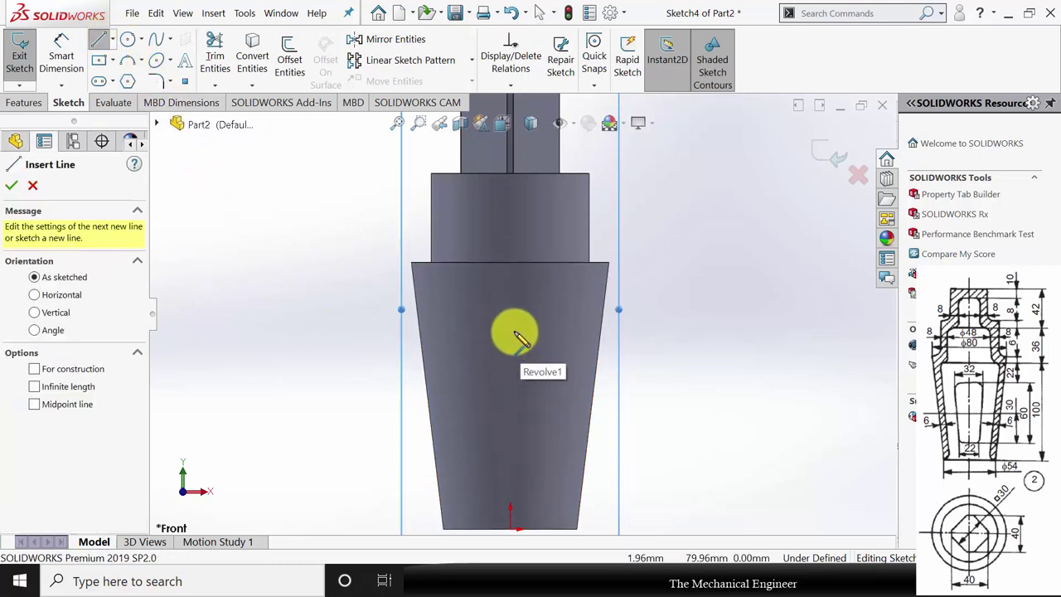
{"action": "left_click", "coordinate": [510, 331]}
{"action": "left_click", "coordinate": [510, 460]}
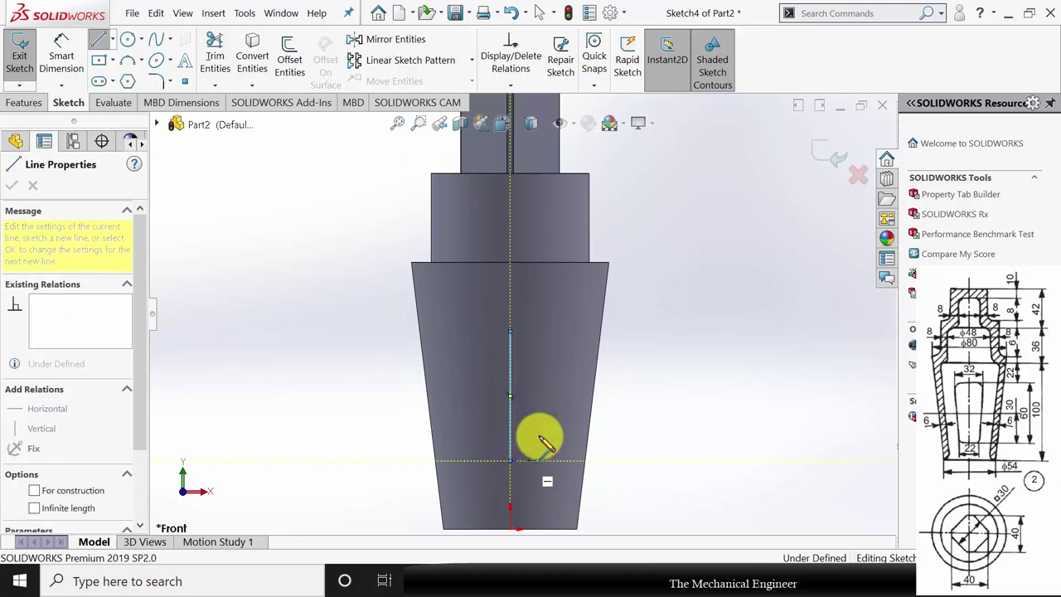
{"action": "left_click", "coordinate": [534, 460]}
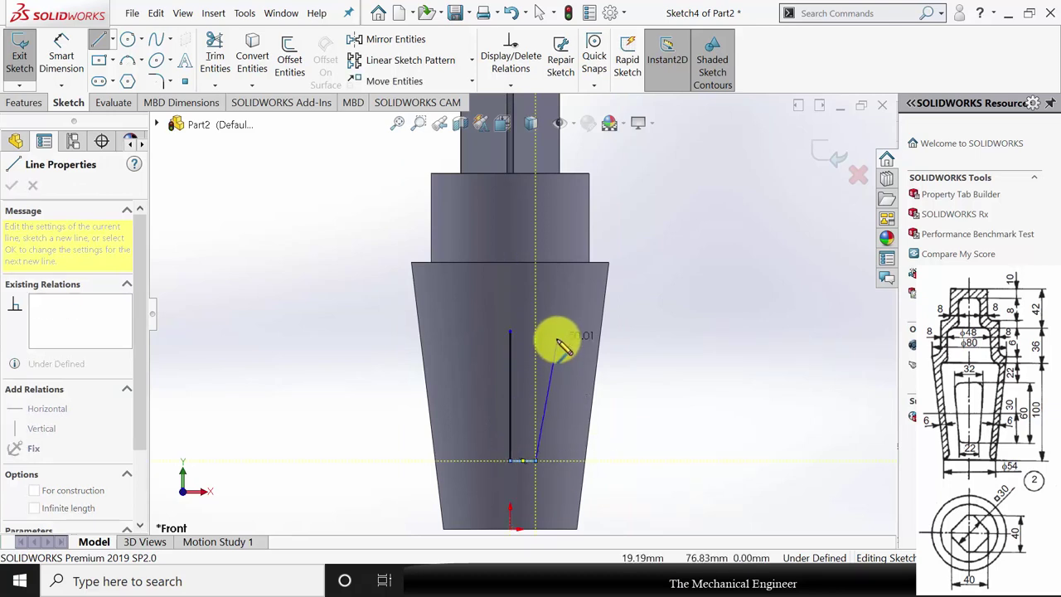
{"action": "left_click", "coordinate": [551, 330]}
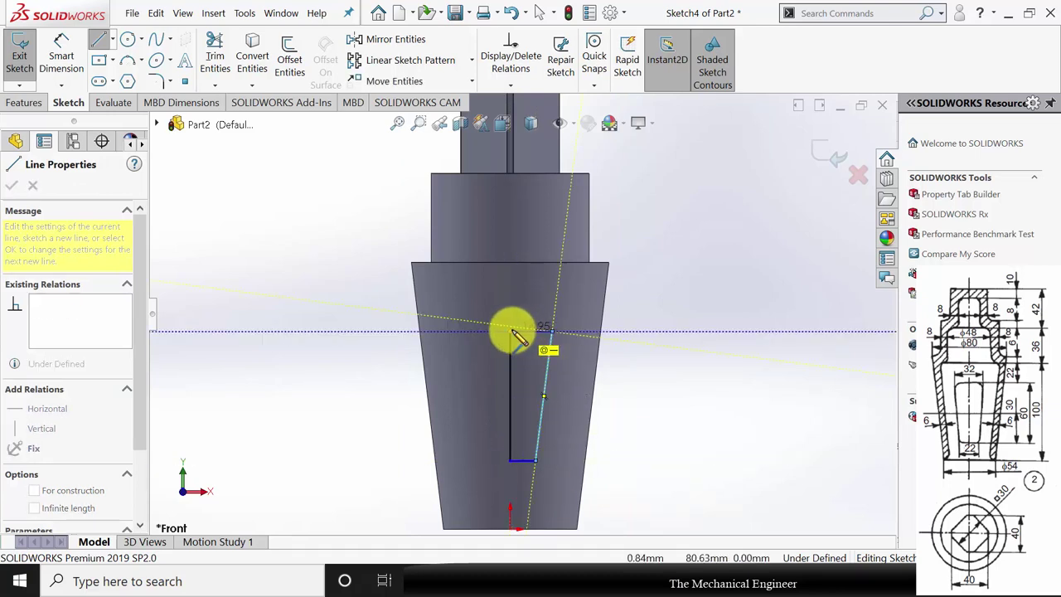
{"action": "left_click", "coordinate": [510, 332]}
{"action": "key", "text": "Escape"}
Dimension the trapezoid's top width to 16 mm and its bottom width to 11 mm.
{"action": "left_click", "coordinate": [61, 54]}
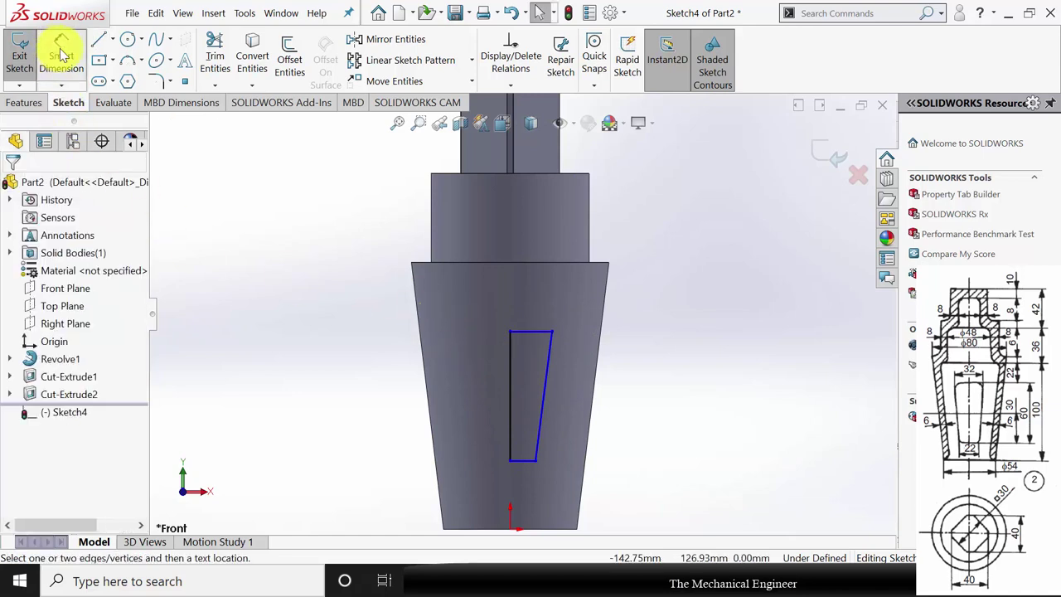
{"action": "left_click", "coordinate": [509, 347]}
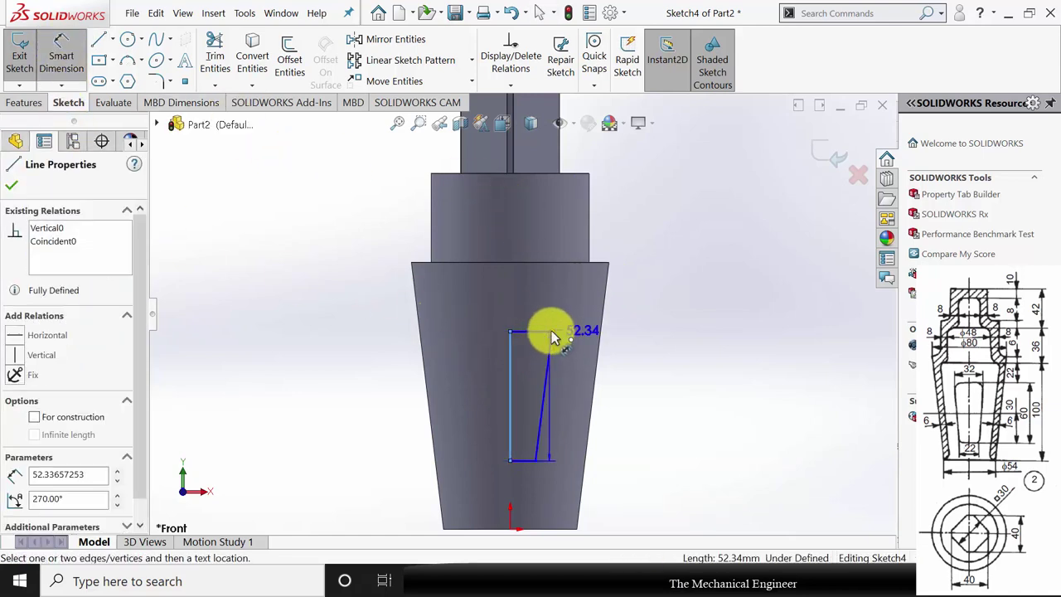
{"action": "left_click", "coordinate": [554, 337]}
{"action": "left_click", "coordinate": [541, 299]}
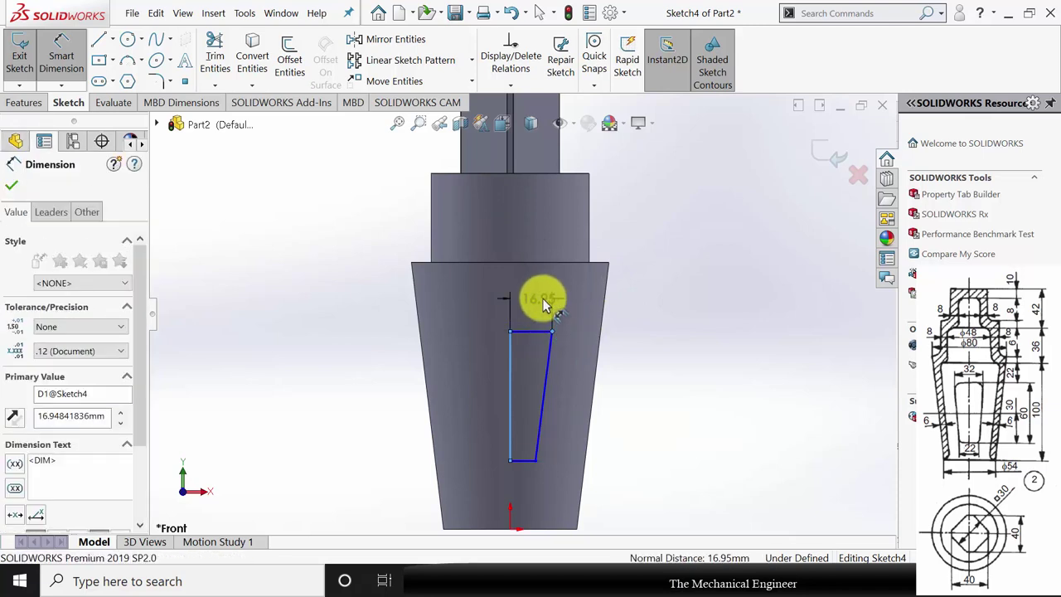
{"action": "type", "text": "16"}
{"action": "key", "text": "Return"}
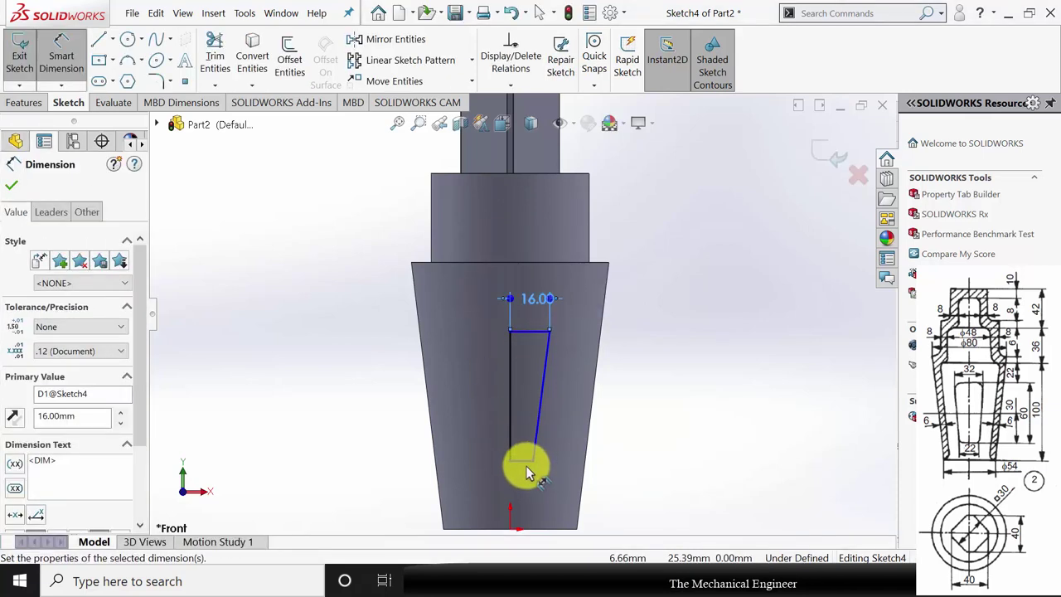
{"action": "left_click", "coordinate": [531, 476]}
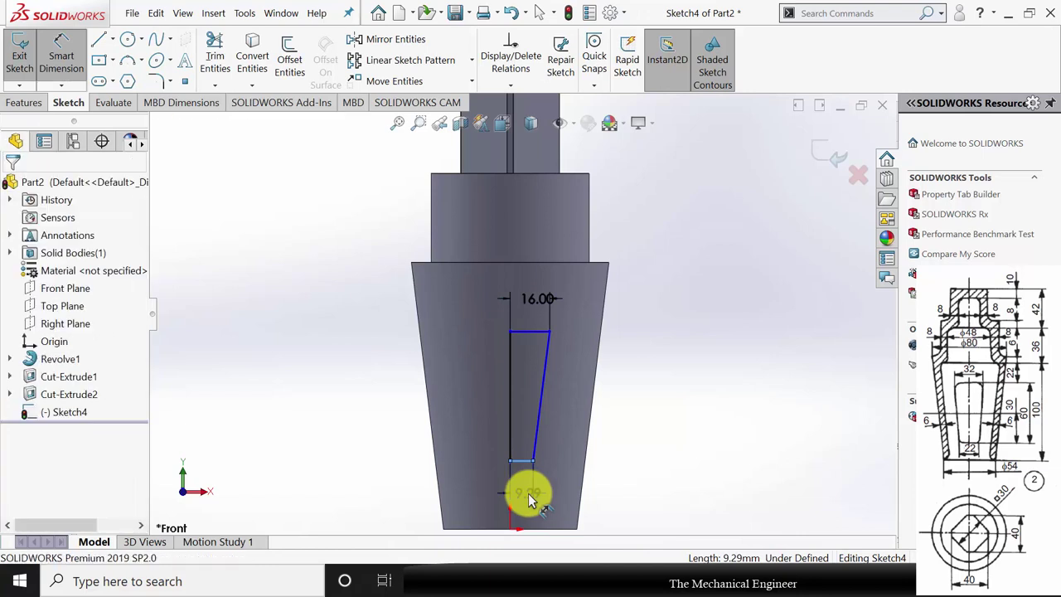
{"action": "left_click", "coordinate": [528, 495]}
{"action": "type", "text": "11"}
{"action": "key", "text": "Return"}
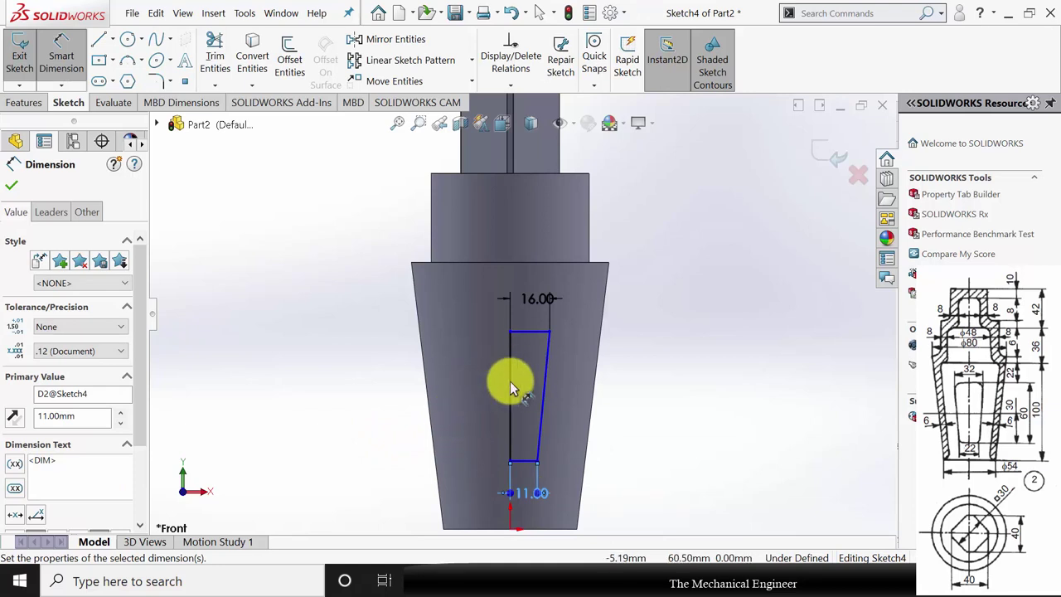
Dimension the trapezoid's vertical side to 60 mm.
{"action": "left_click", "coordinate": [479, 383]}
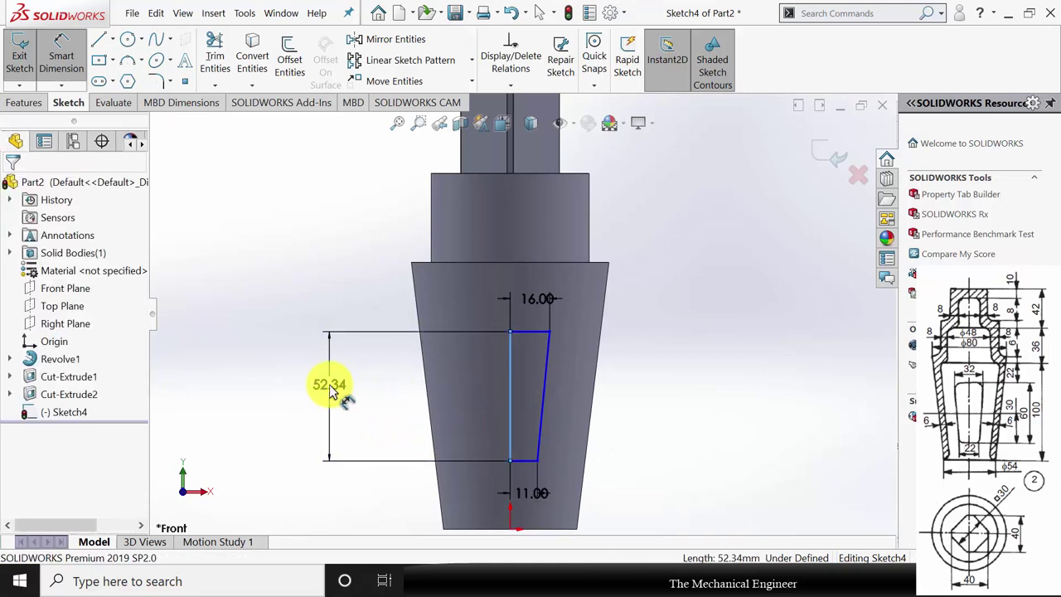
{"action": "left_click", "coordinate": [335, 390]}
{"action": "type", "text": "60"}
{"action": "key", "text": "Return"}
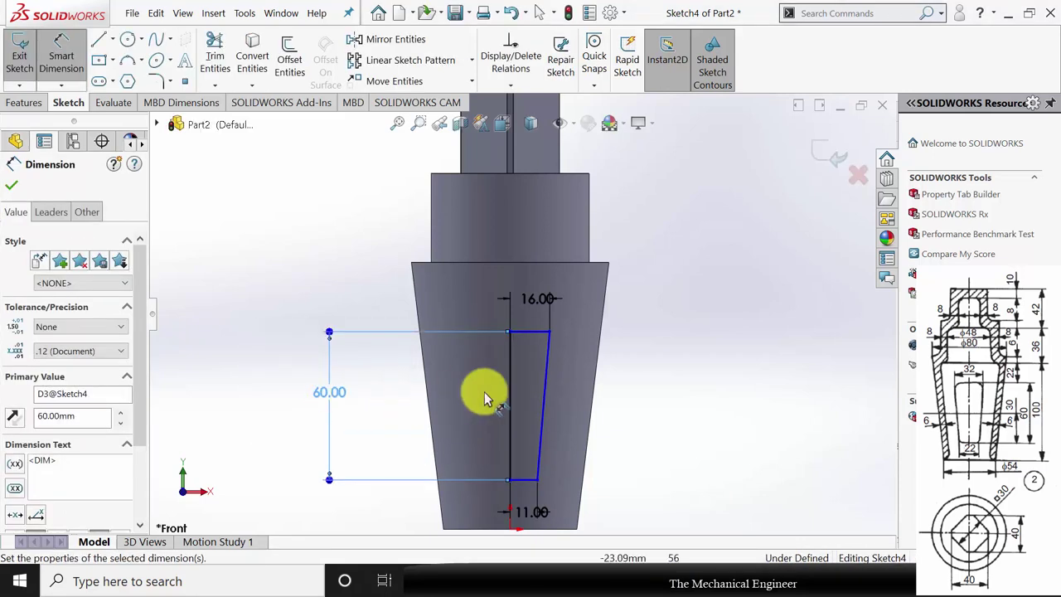
{"action": "key", "text": "Escape"}
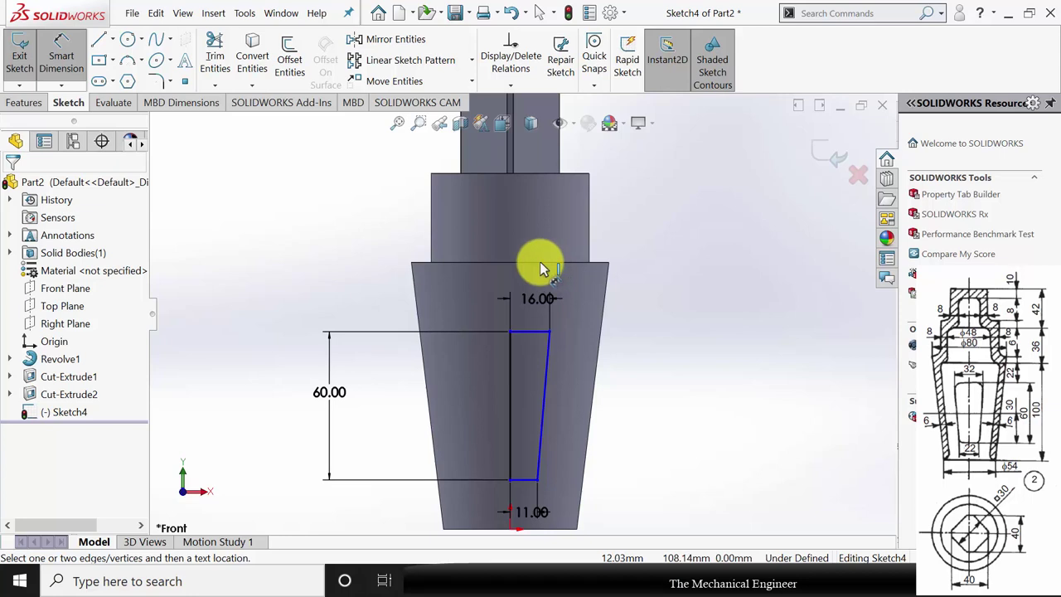
Position the trapezoid's top line 22 mm below the upper edge of the tapered body.
{"action": "left_click", "coordinate": [516, 269]}
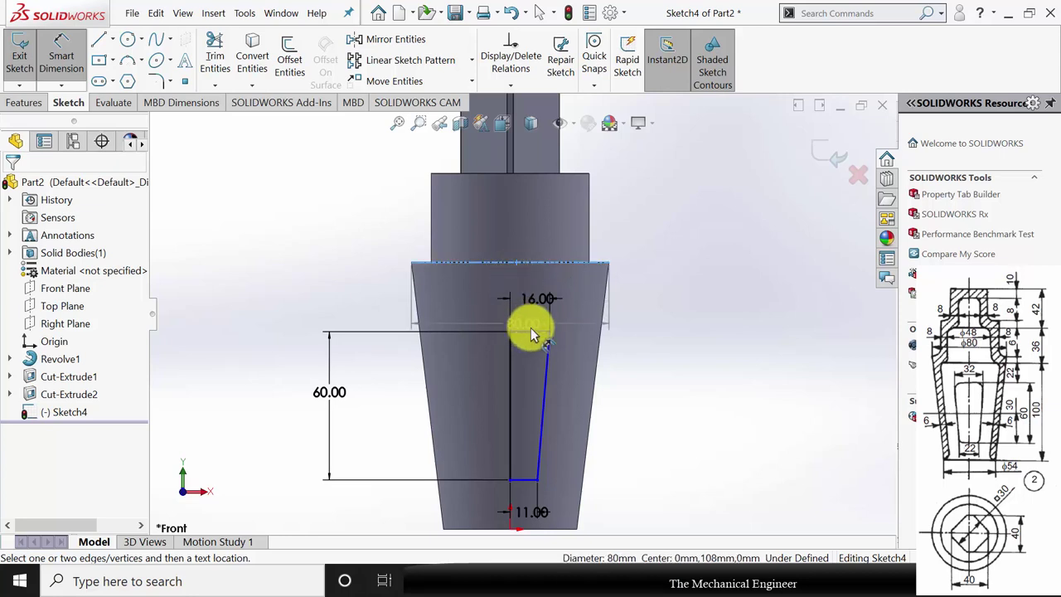
{"action": "left_click", "coordinate": [530, 332]}
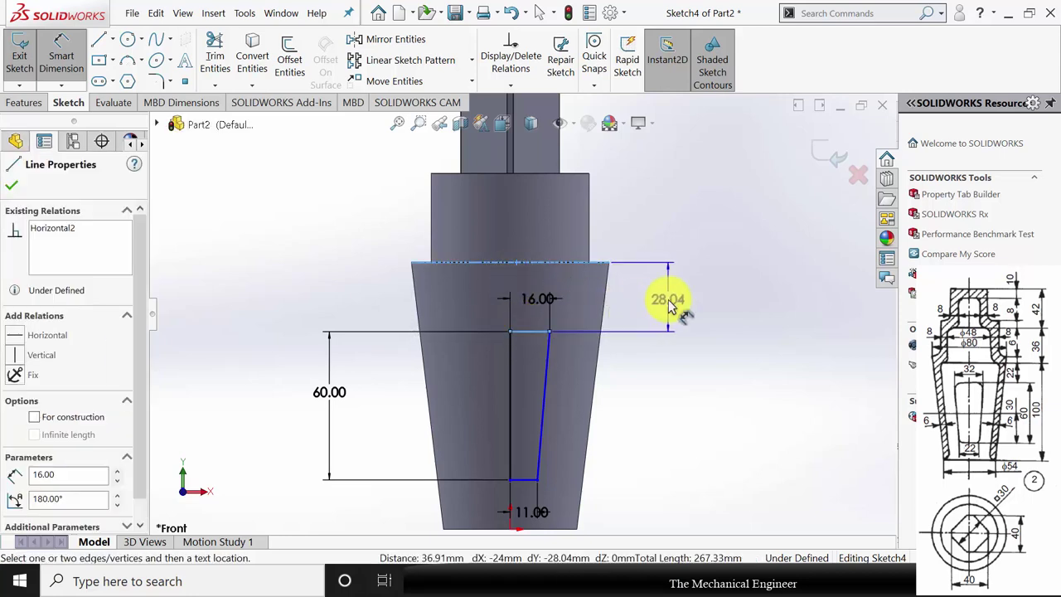
{"action": "left_click", "coordinate": [668, 300]}
{"action": "type", "text": "42"}
{"action": "key", "text": "Return"}
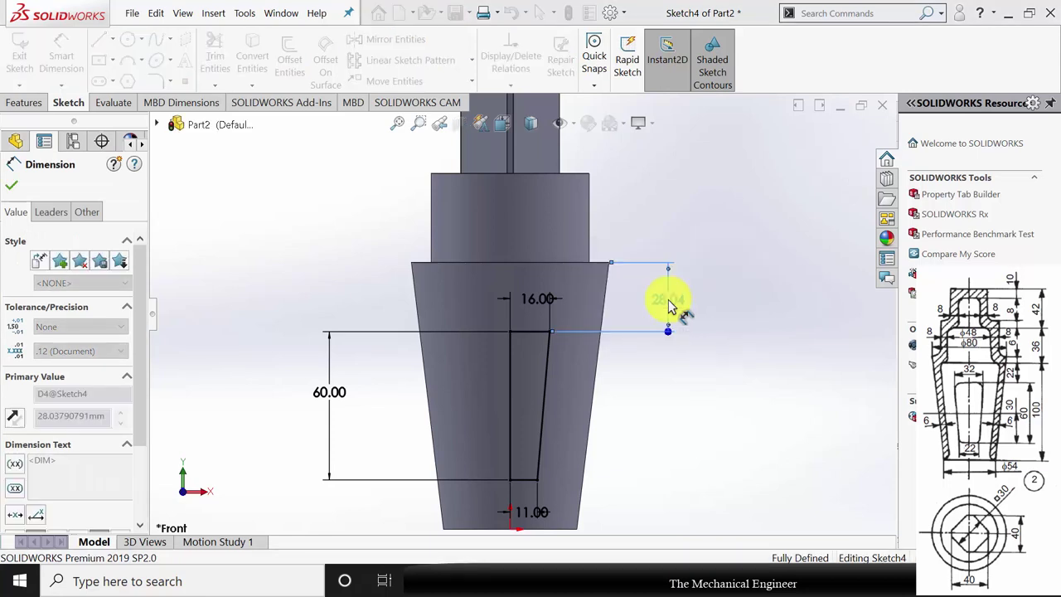
{"action": "left_click", "coordinate": [17, 181]}
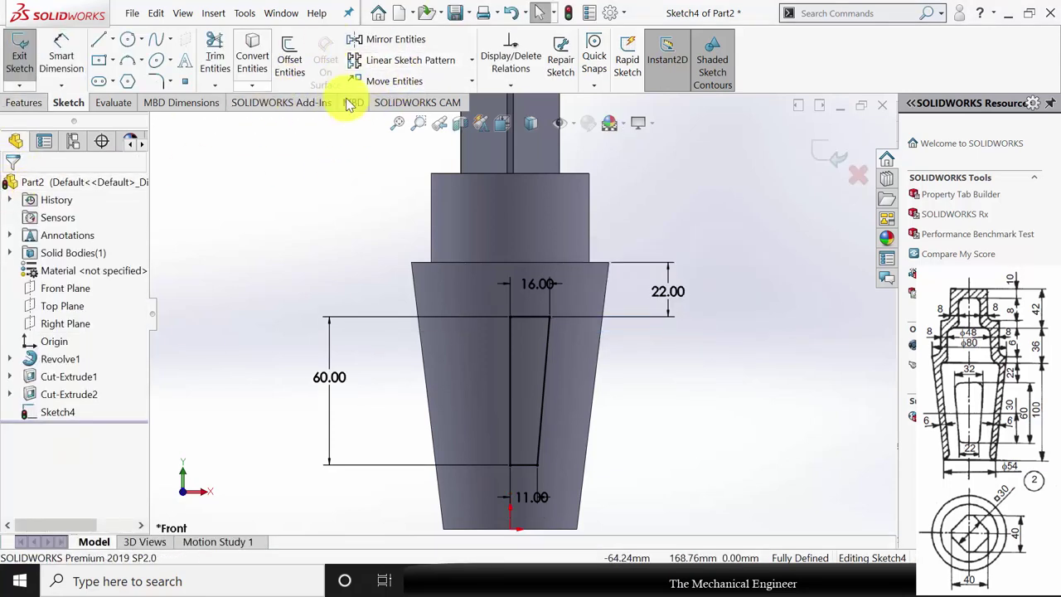
Mirror the trapezoid's top, slanted and bottom lines about its vertical centre line.
{"action": "left_click", "coordinate": [446, 39]}
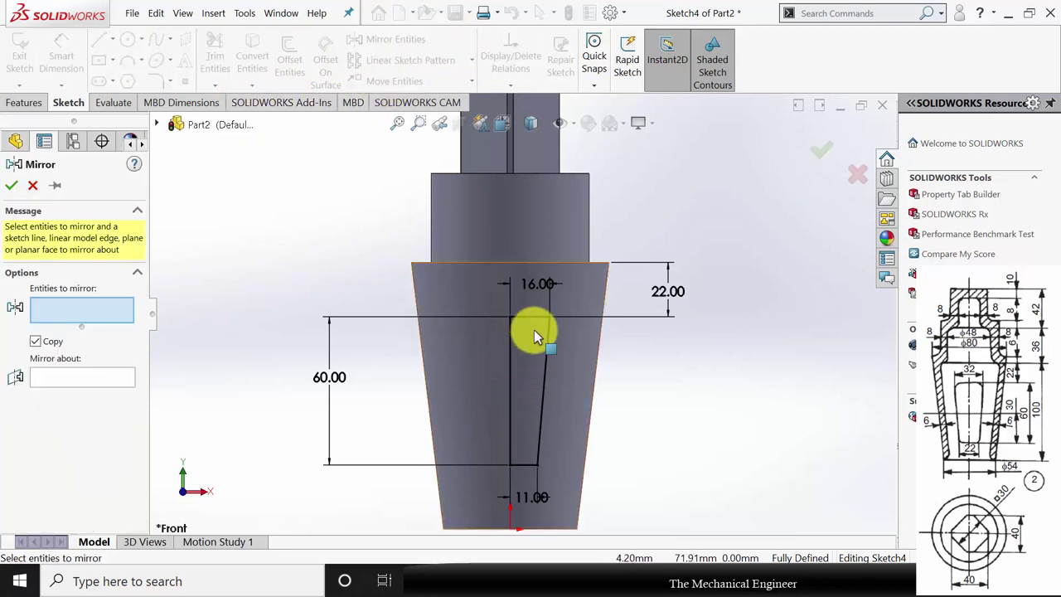
{"action": "left_click", "coordinate": [546, 344]}
{"action": "left_click", "coordinate": [542, 414]}
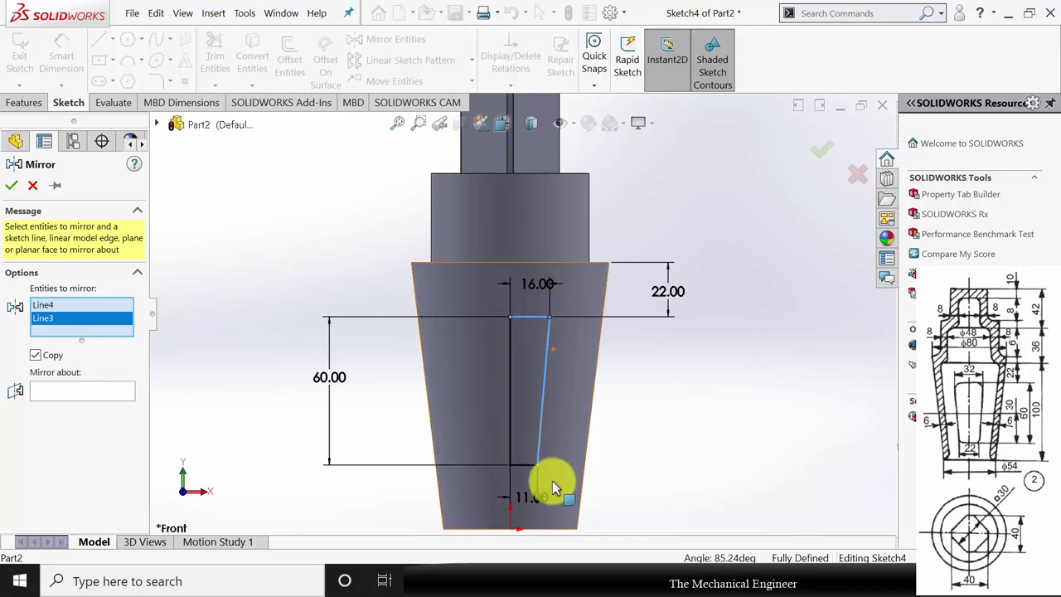
{"action": "left_click", "coordinate": [520, 465]}
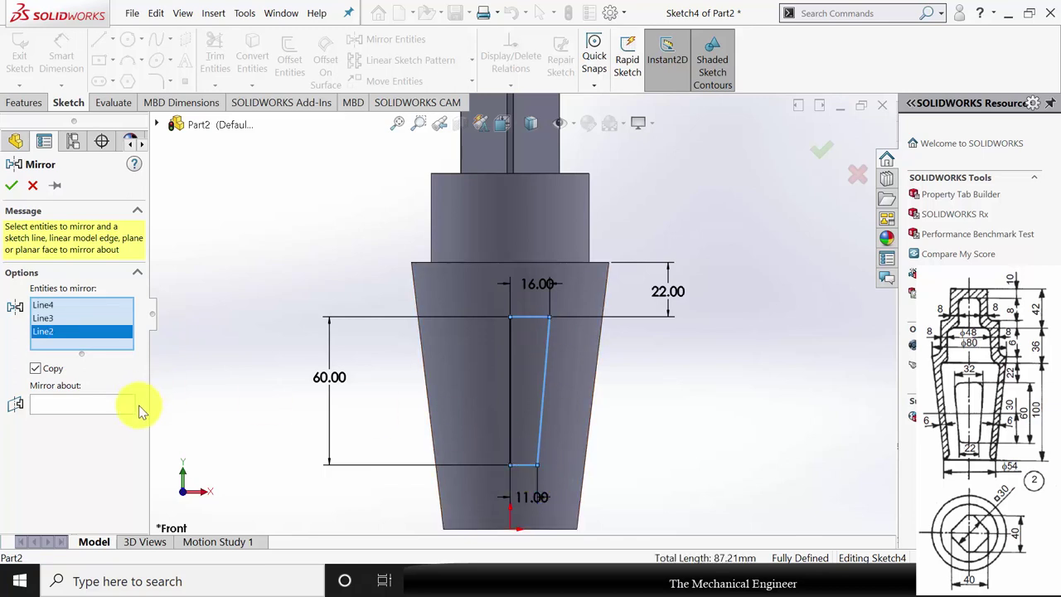
{"action": "left_click", "coordinate": [116, 414]}
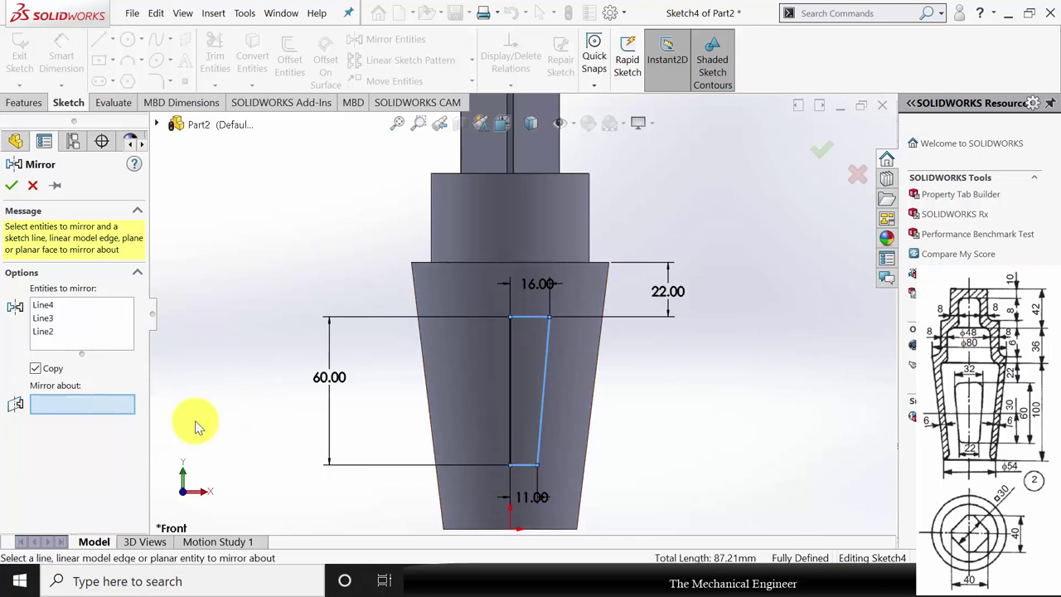
{"action": "left_click", "coordinate": [511, 391]}
{"action": "left_click", "coordinate": [11, 187]}
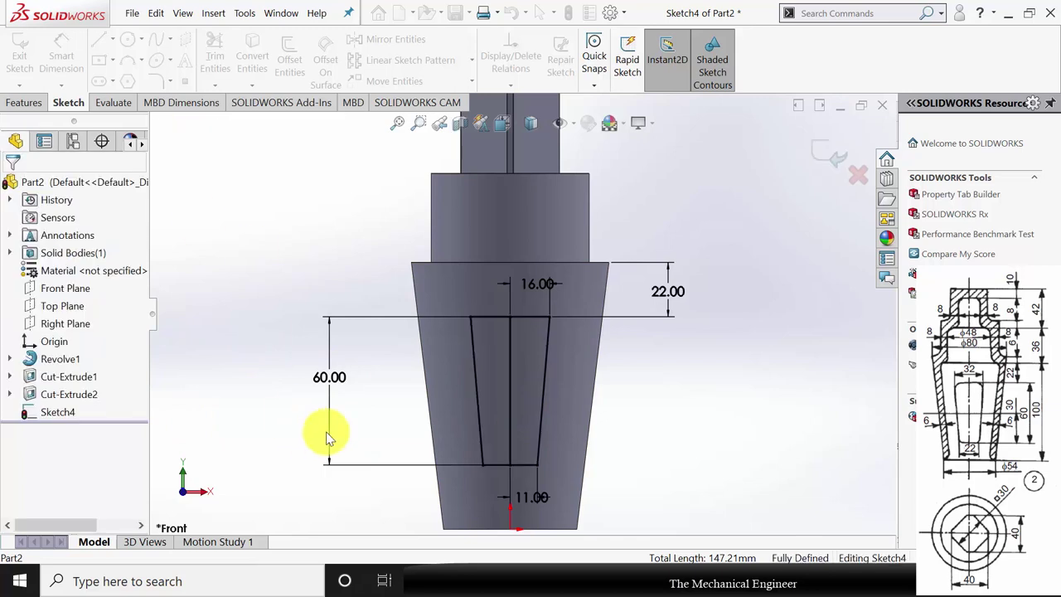
Convert the trapezoid's vertical centre line into a construction line.
{"action": "left_click", "coordinate": [530, 400]}
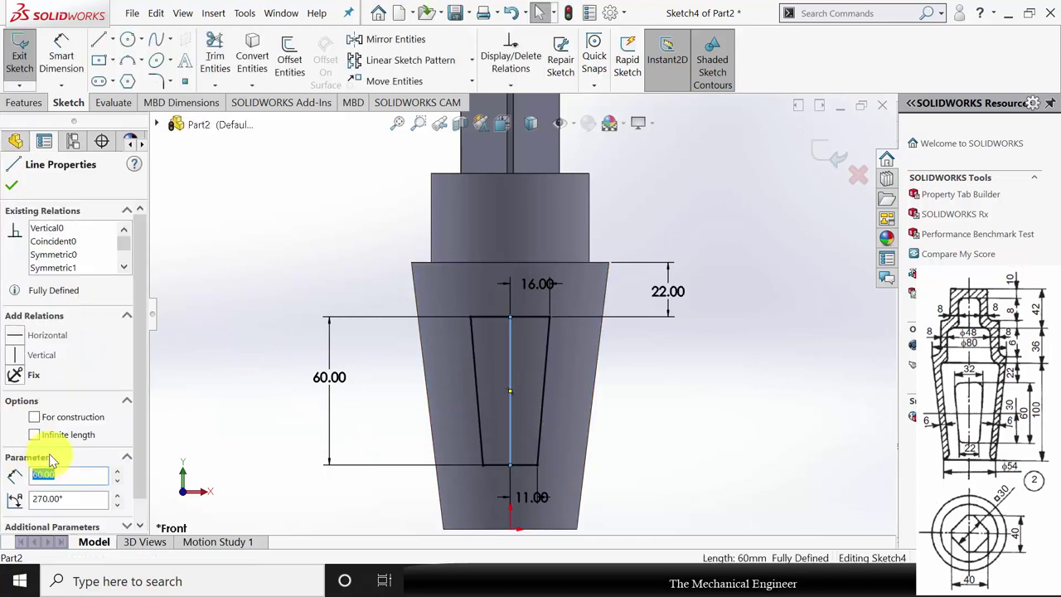
{"action": "left_click", "coordinate": [34, 417]}
{"action": "left_click", "coordinate": [13, 186]}
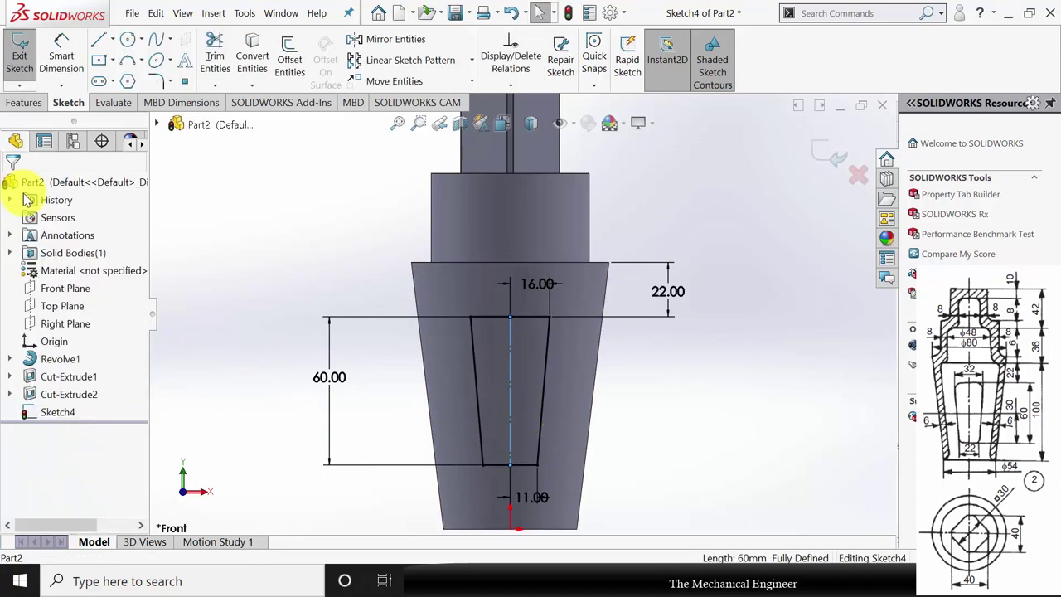
Cut the trapezoidal window through both walls of the tapered body with Extruded Cut.
{"action": "left_click", "coordinate": [24, 102]}
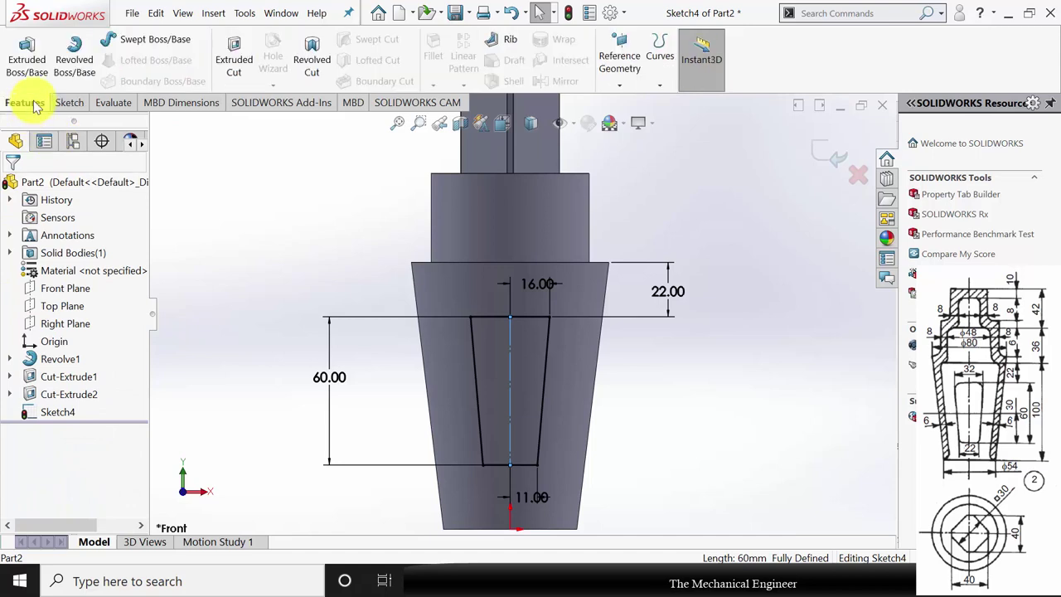
{"action": "left_click", "coordinate": [232, 63]}
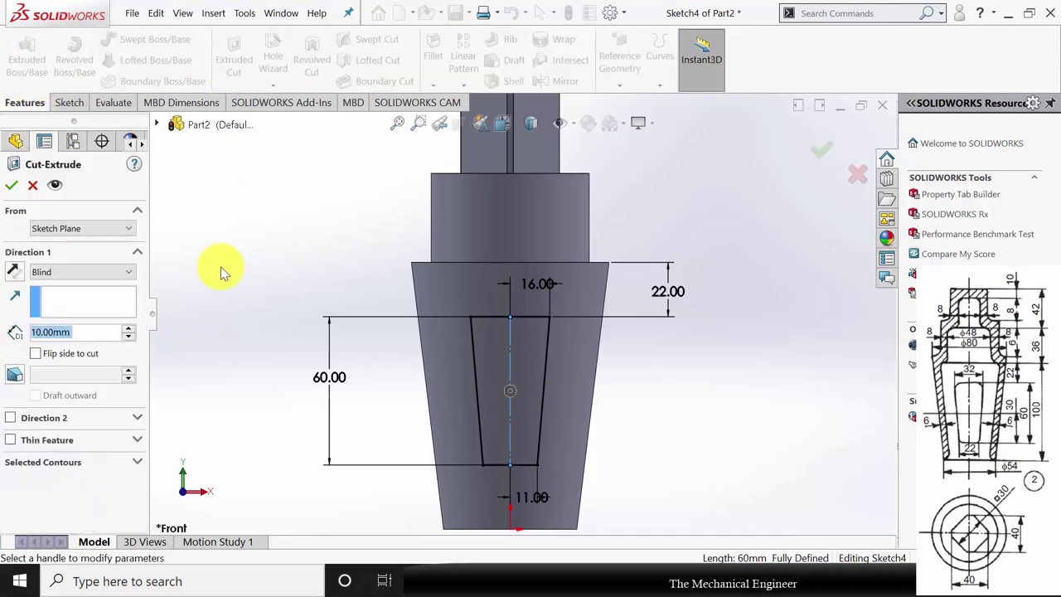
{"action": "left_click", "coordinate": [79, 272]}
{"action": "left_click", "coordinate": [87, 290]}
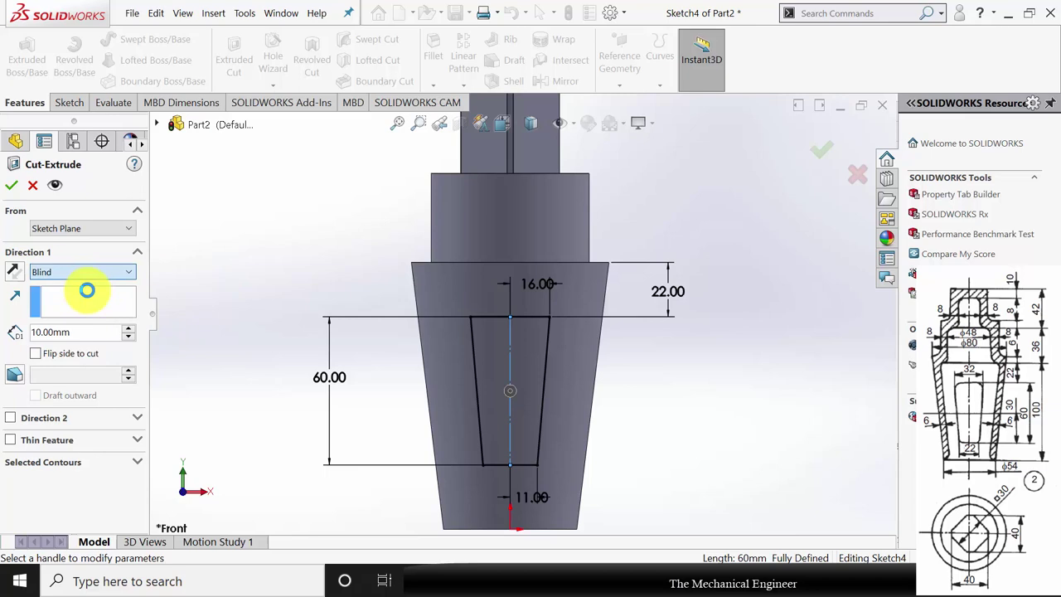
{"action": "left_click", "coordinate": [12, 186]}
{"action": "scroll", "coordinate": [367, 350], "scroll_direction": "up", "scroll_amount": 4}
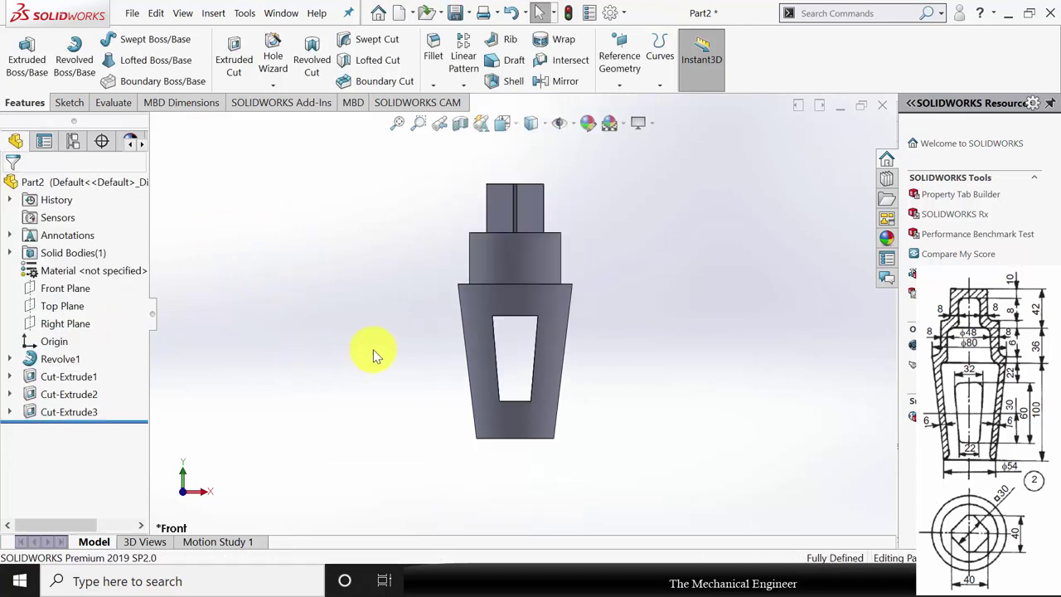
Assign Cast Alloy Steel as the part's material.
{"action": "middle_click_drag", "start_coordinate": [414, 324], "coordinate": [486, 331]}
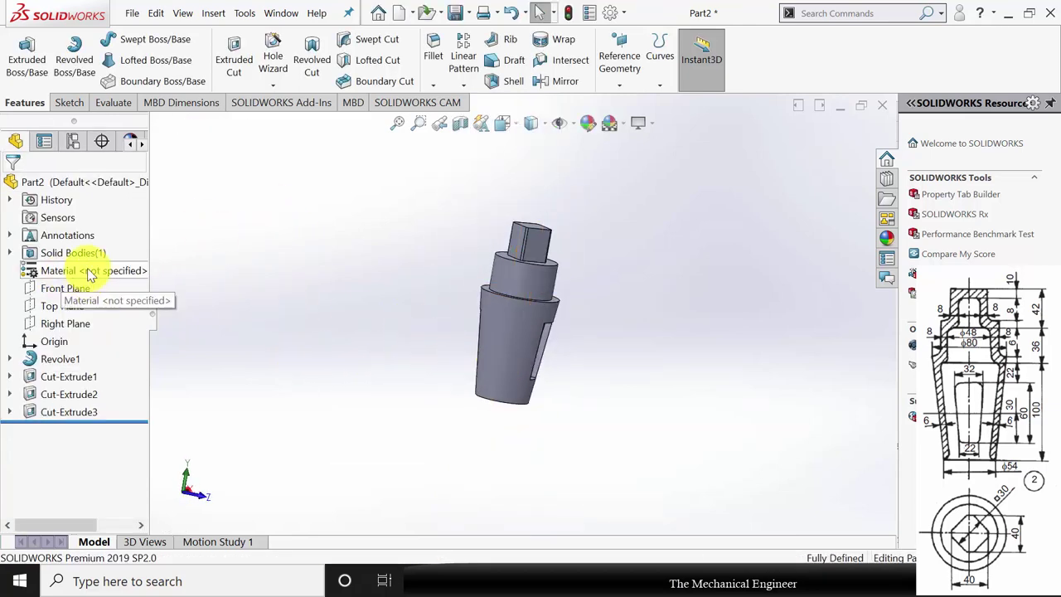
{"action": "right_click", "coordinate": [62, 270]}
{"action": "left_click", "coordinate": [158, 290]}
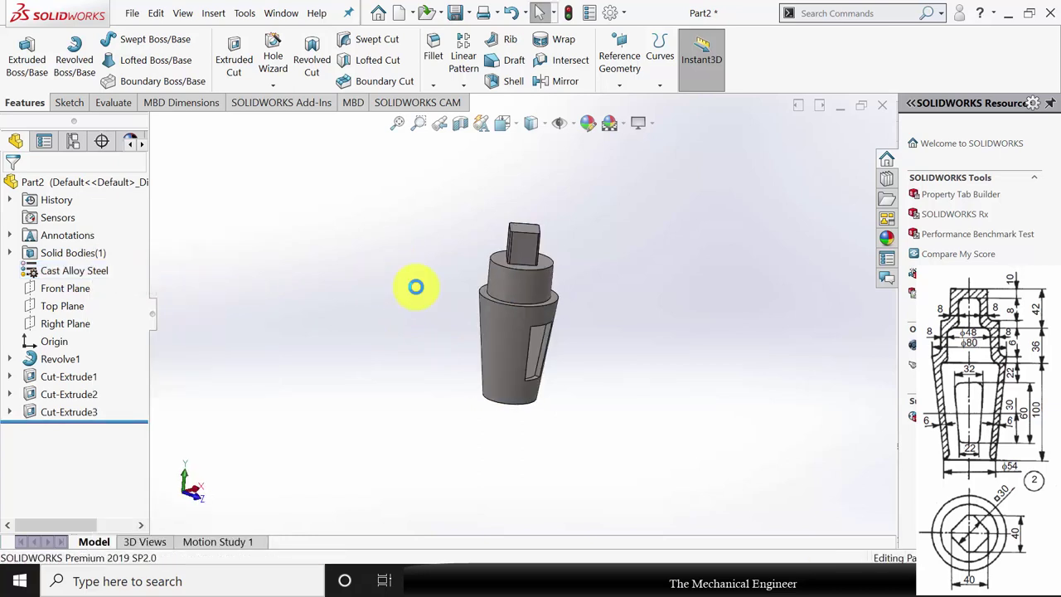
Save the part as 2 in the Blow Off Cock folder and close it.
{"action": "key", "text": "ctrl+s"}
{"action": "type", "text": "2"}
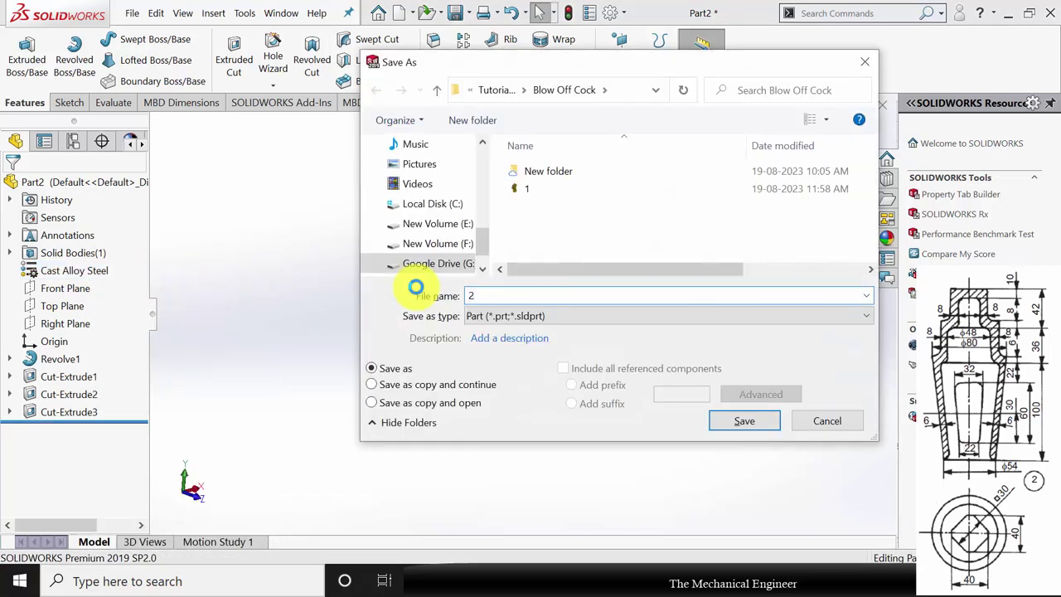
{"action": "key", "text": "Return"}
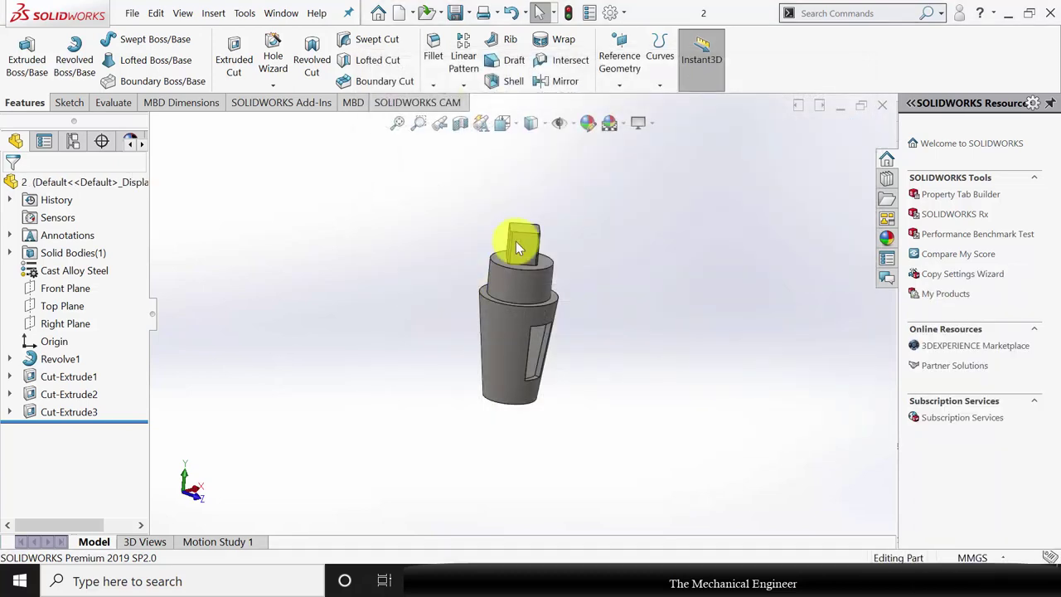
{"action": "left_click", "coordinate": [884, 106]}
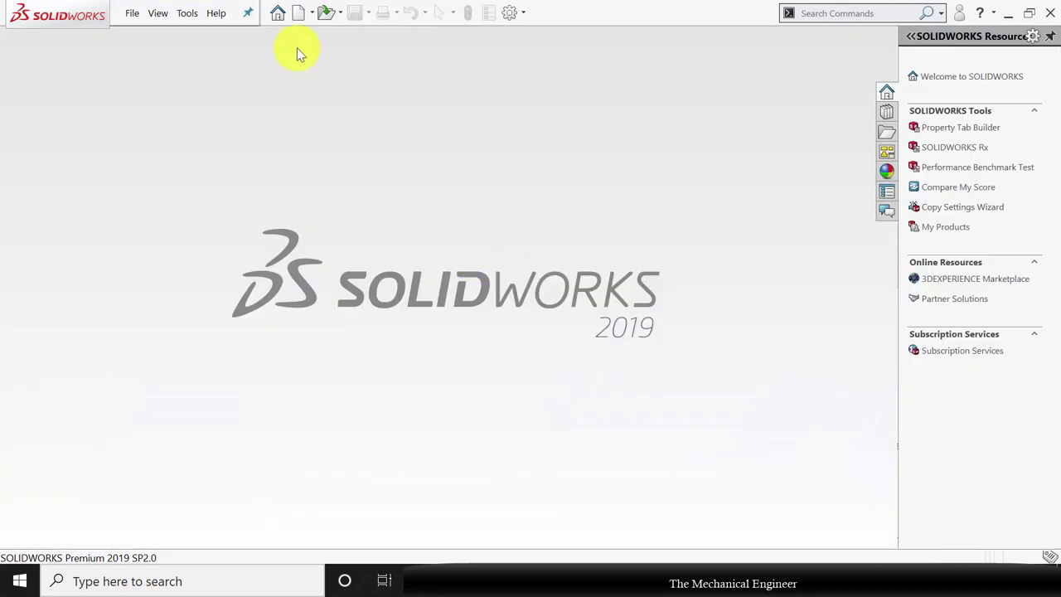
Create a new part document and open a sketch on the Front Plane.
{"action": "key", "text": "ctrl+n"}
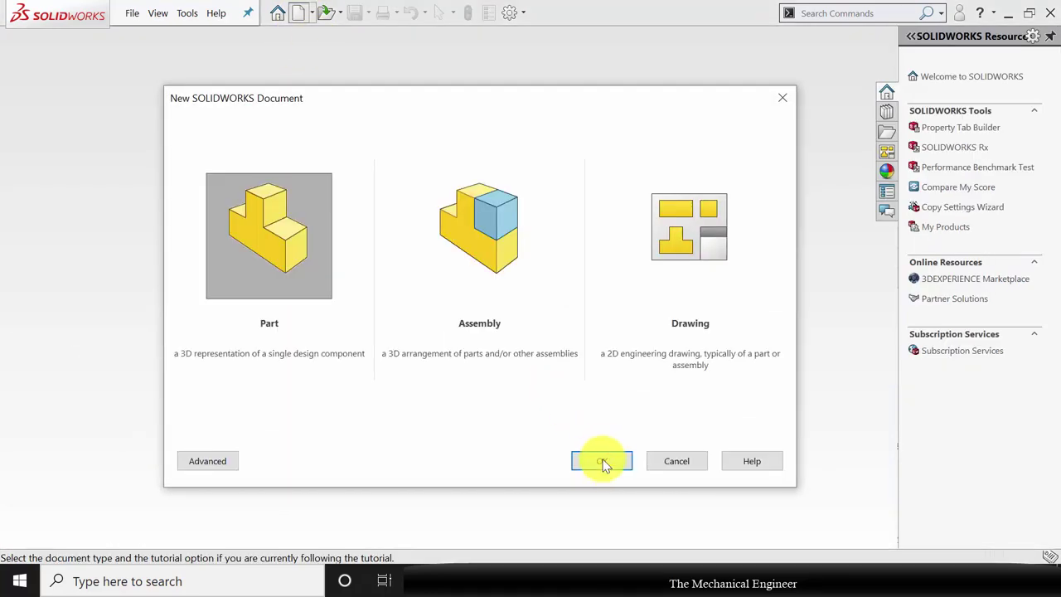
{"action": "left_click", "coordinate": [603, 464]}
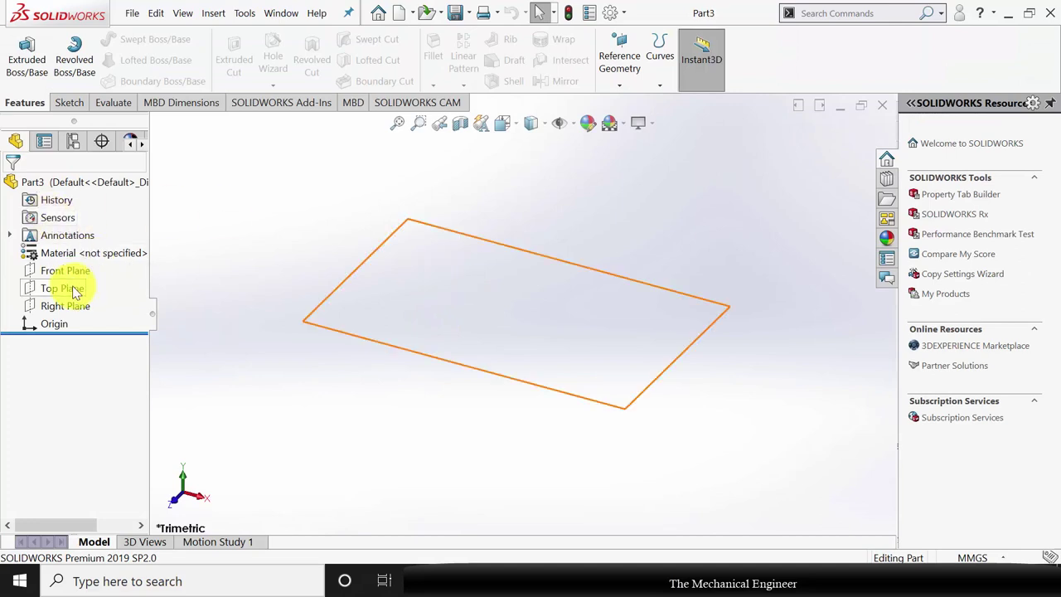
{"action": "left_click", "coordinate": [67, 271]}
{"action": "left_click", "coordinate": [91, 254]}
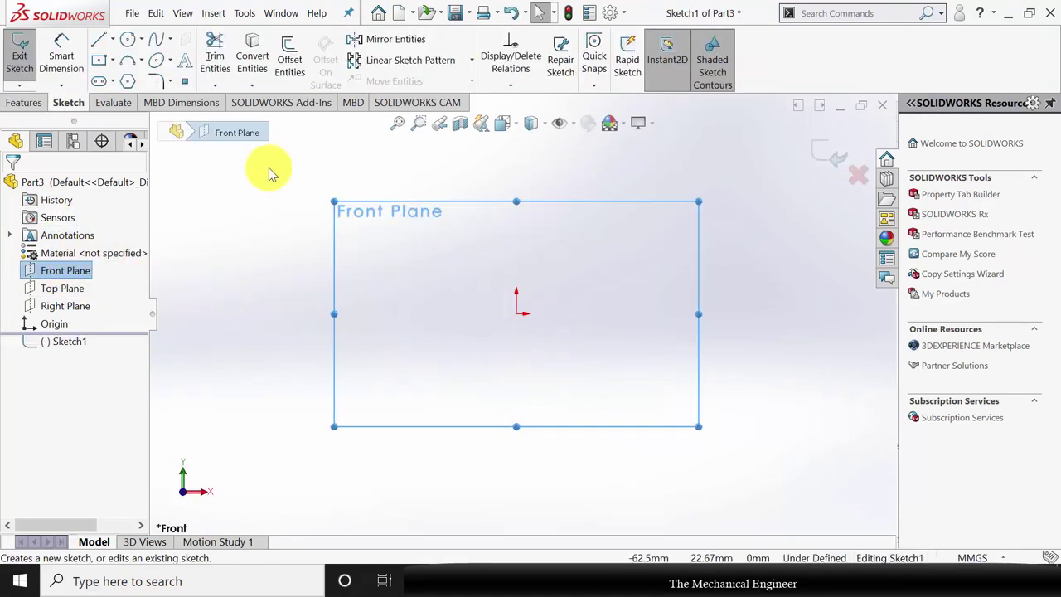
Sketch a sloped lower line about 15 mm long beside the origin, a vertical outer wall and a horizontal flange about 33 mm long.
{"action": "left_click", "coordinate": [99, 40]}
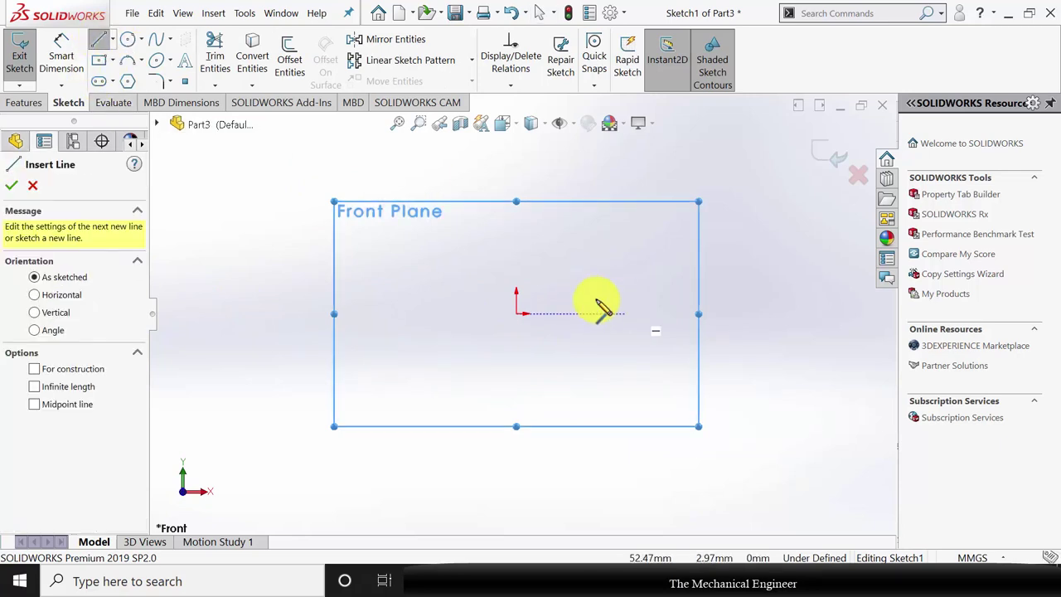
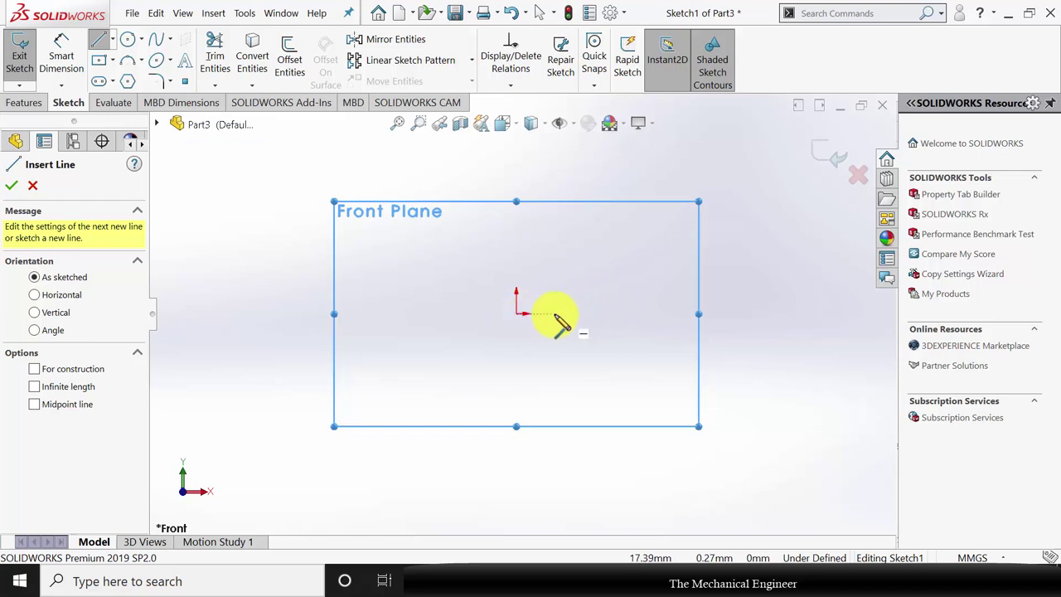
{"action": "left_click", "coordinate": [558, 312]}
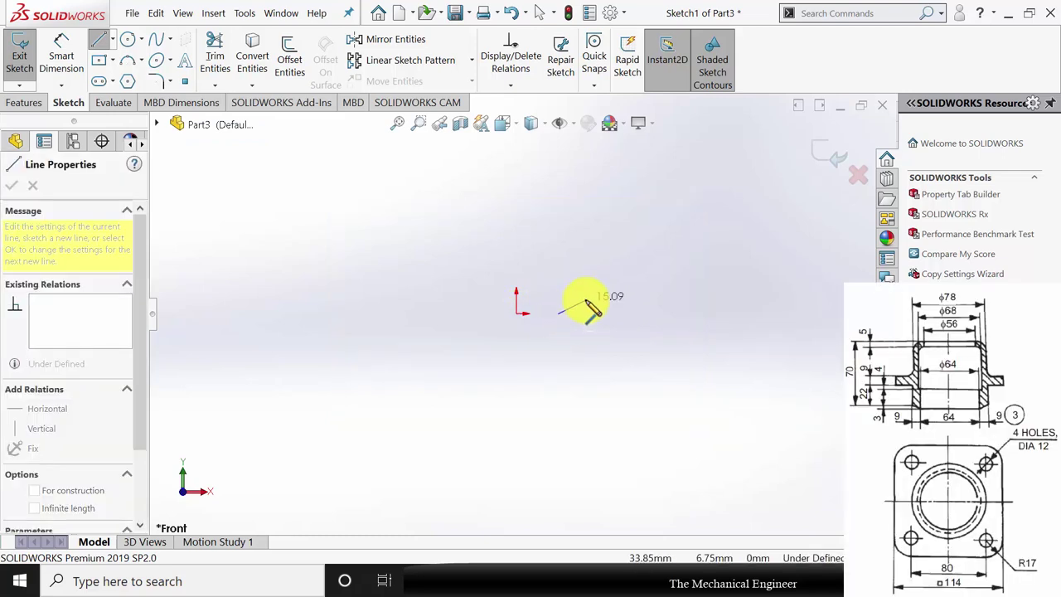
{"action": "left_click", "coordinate": [585, 300]}
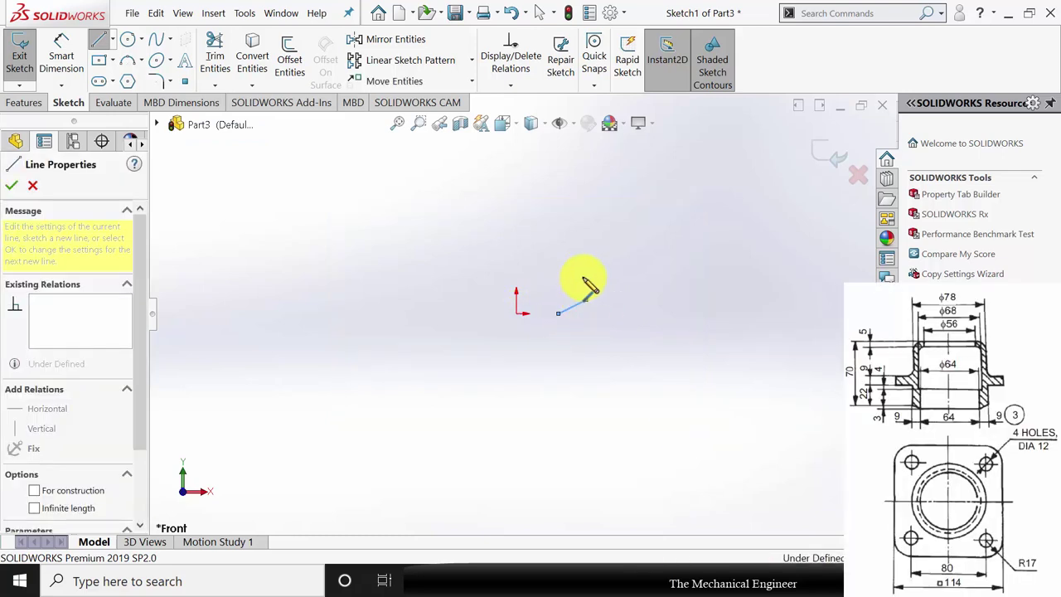
{"action": "left_click", "coordinate": [585, 231]}
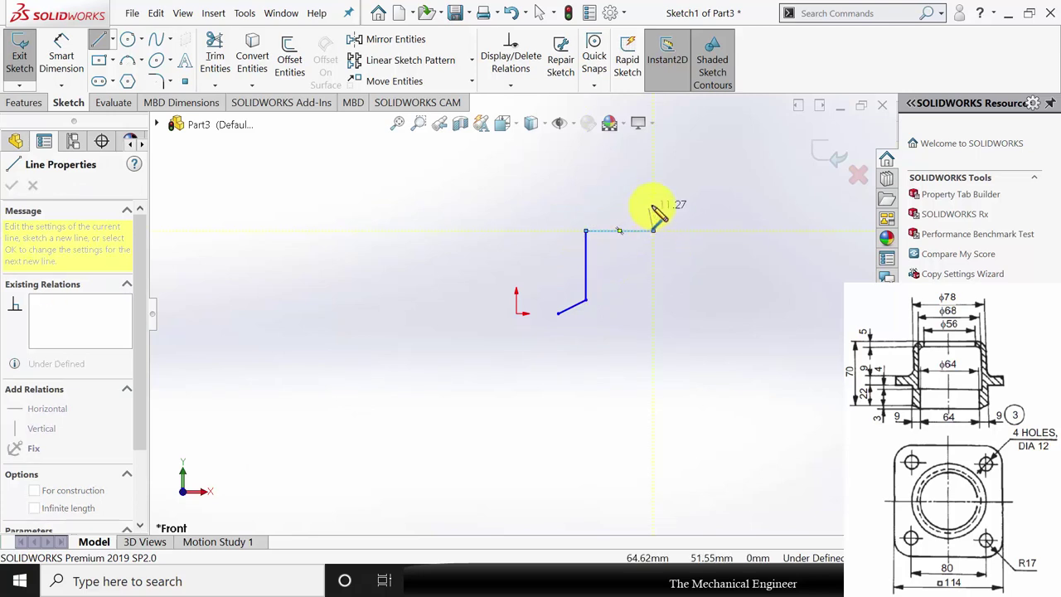
{"action": "left_click", "coordinate": [653, 231]}
{"action": "left_click", "coordinate": [653, 206]}
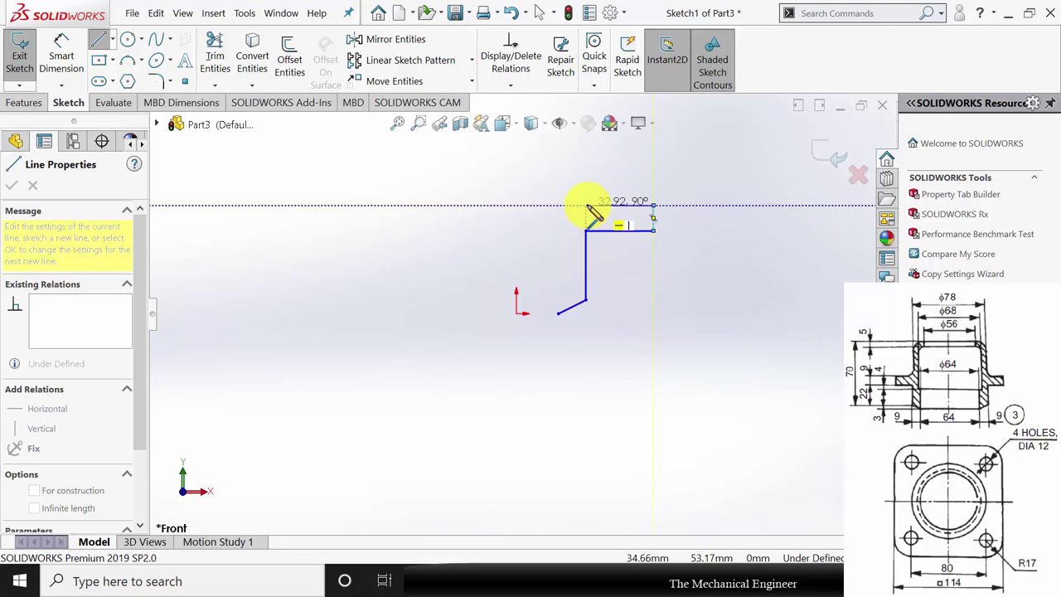
{"action": "left_click", "coordinate": [586, 206]}
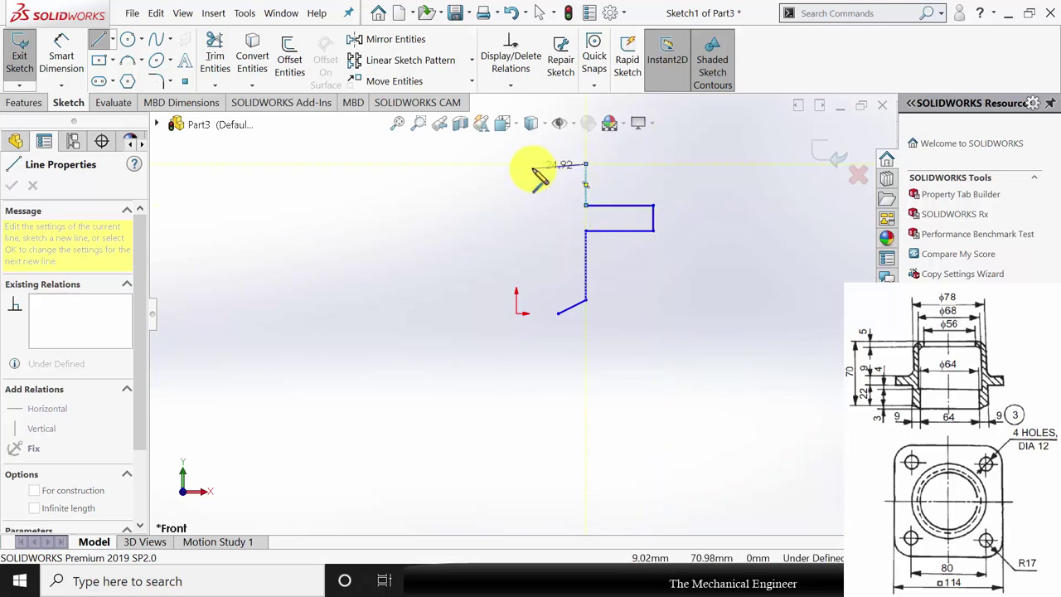
Close the profile above the flange with a top lip ending in an edge about 10 mm long, an inner wall and a small lower step.
{"action": "left_click", "coordinate": [531, 165]}
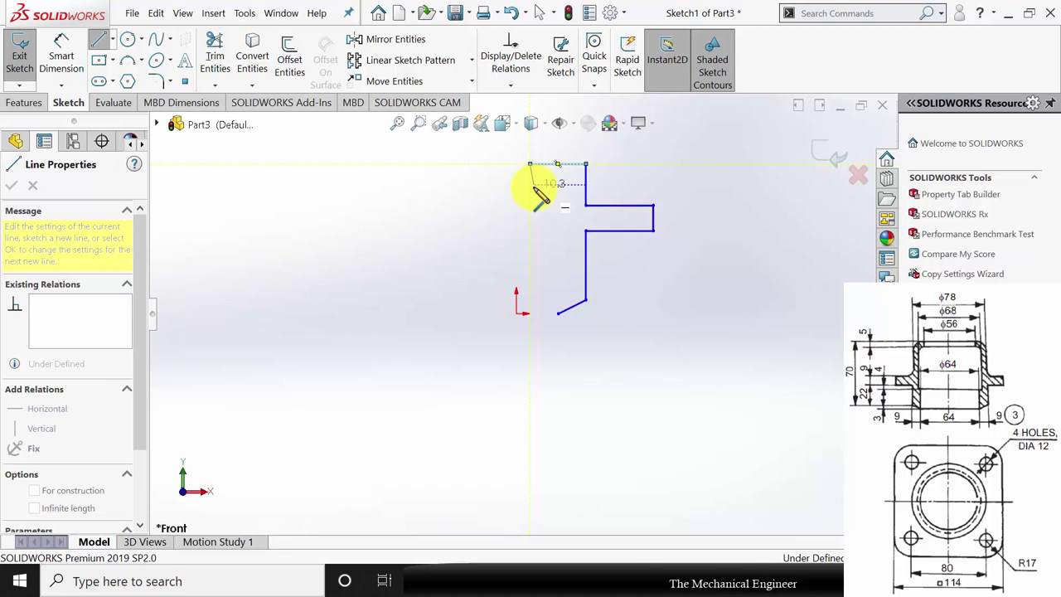
{"action": "left_click", "coordinate": [531, 184]}
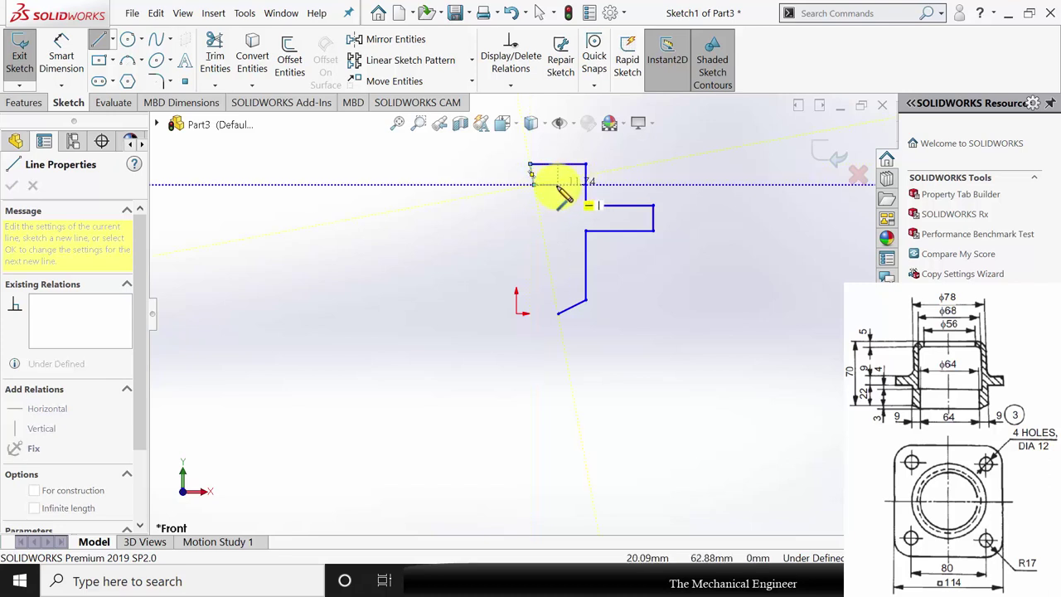
{"action": "left_click", "coordinate": [563, 184]}
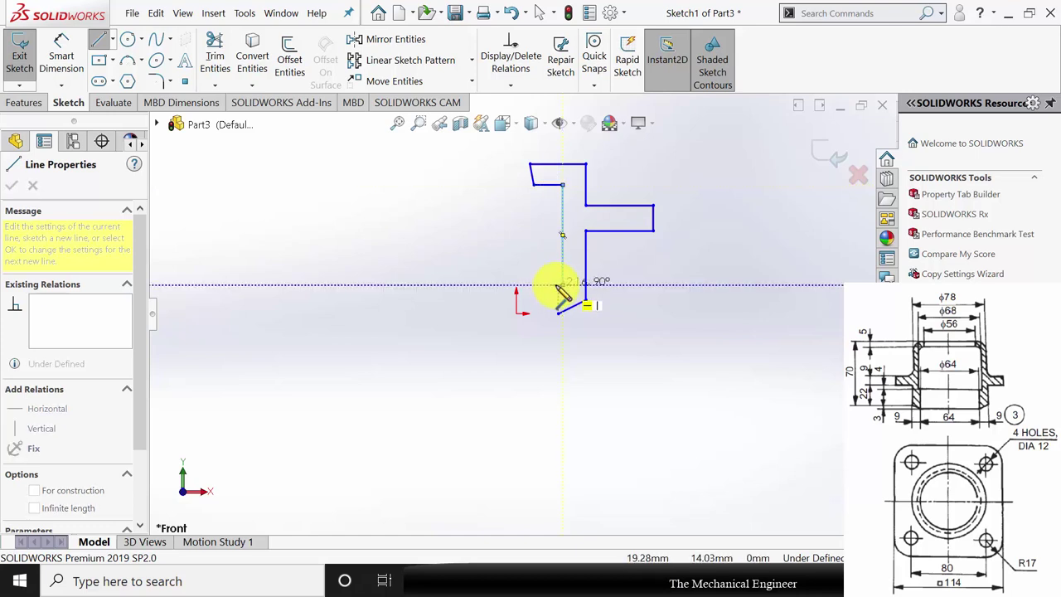
{"action": "left_click", "coordinate": [562, 285]}
{"action": "left_click", "coordinate": [560, 313]}
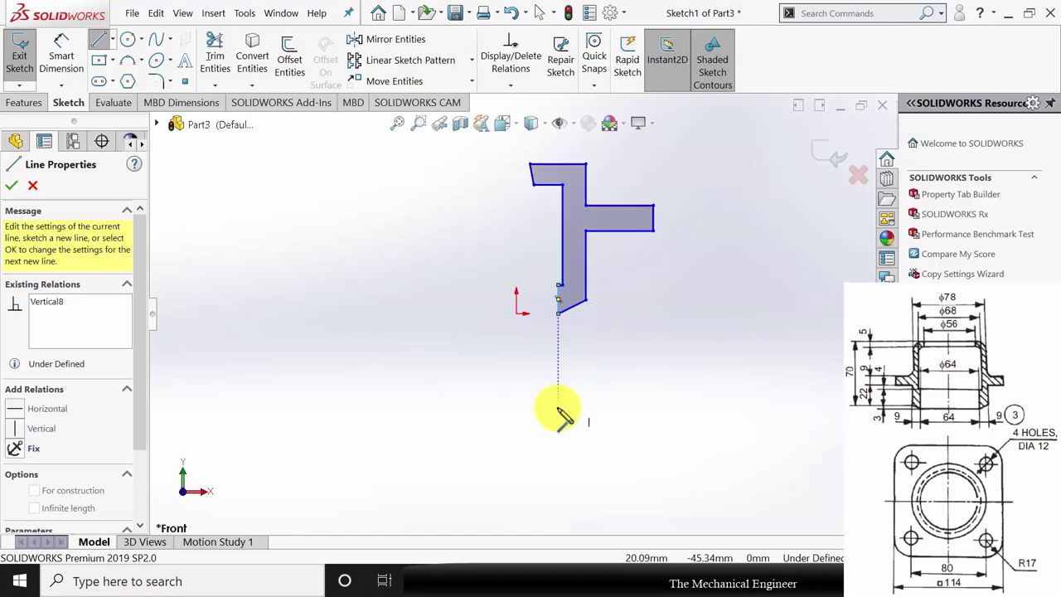
{"action": "key", "text": "Escape"}
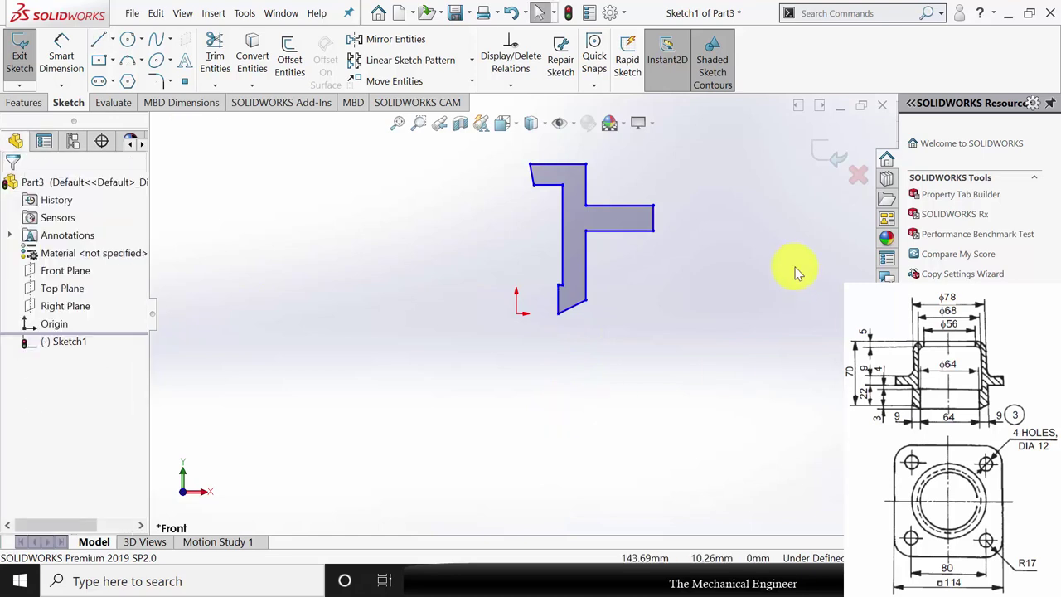
Make the lip's slanted end line vertical and the profile's top line horizontal.
{"action": "left_click", "coordinate": [533, 174]}
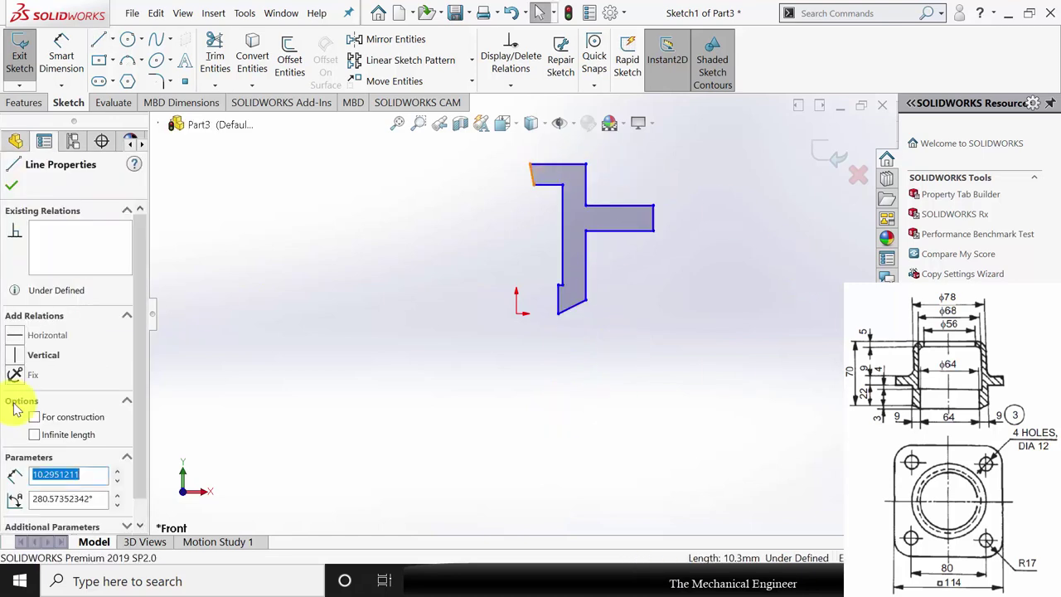
{"action": "left_click", "coordinate": [22, 357]}
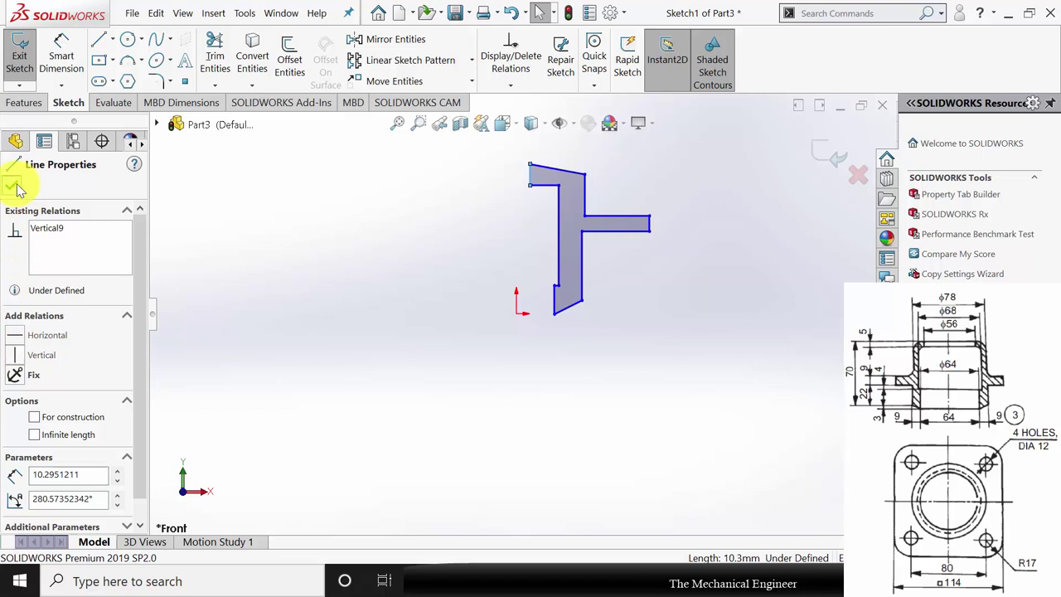
{"action": "left_click", "coordinate": [13, 187]}
{"action": "left_click", "coordinate": [571, 178]}
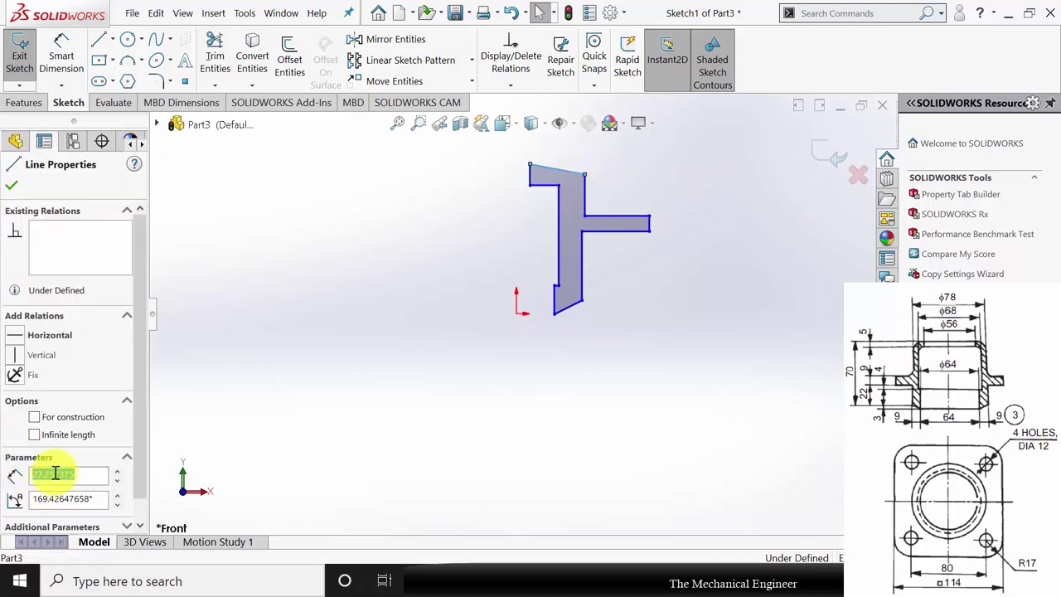
{"action": "left_click", "coordinate": [23, 336]}
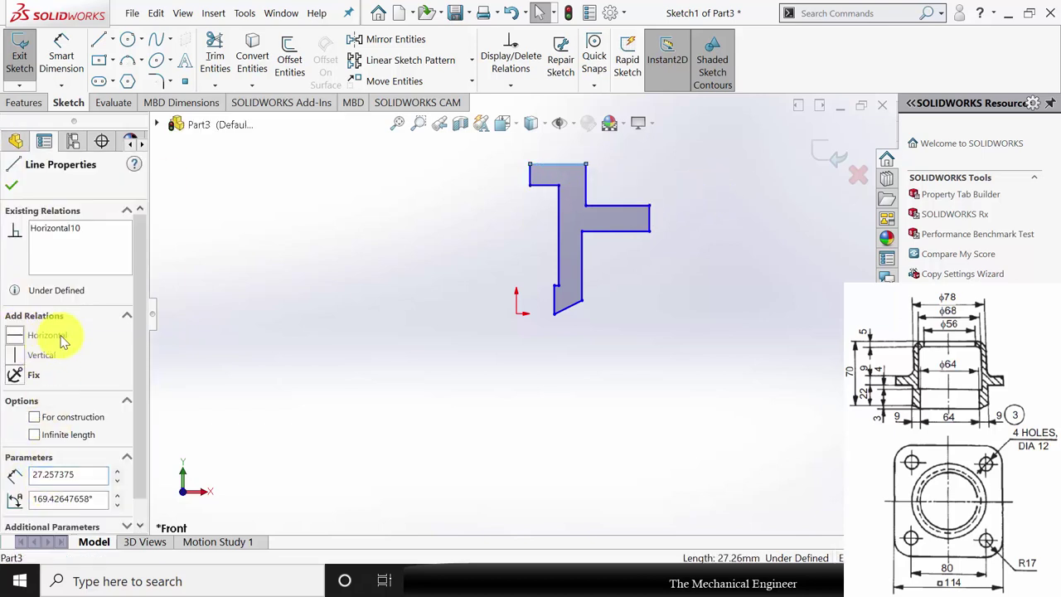
{"action": "left_click", "coordinate": [12, 187]}
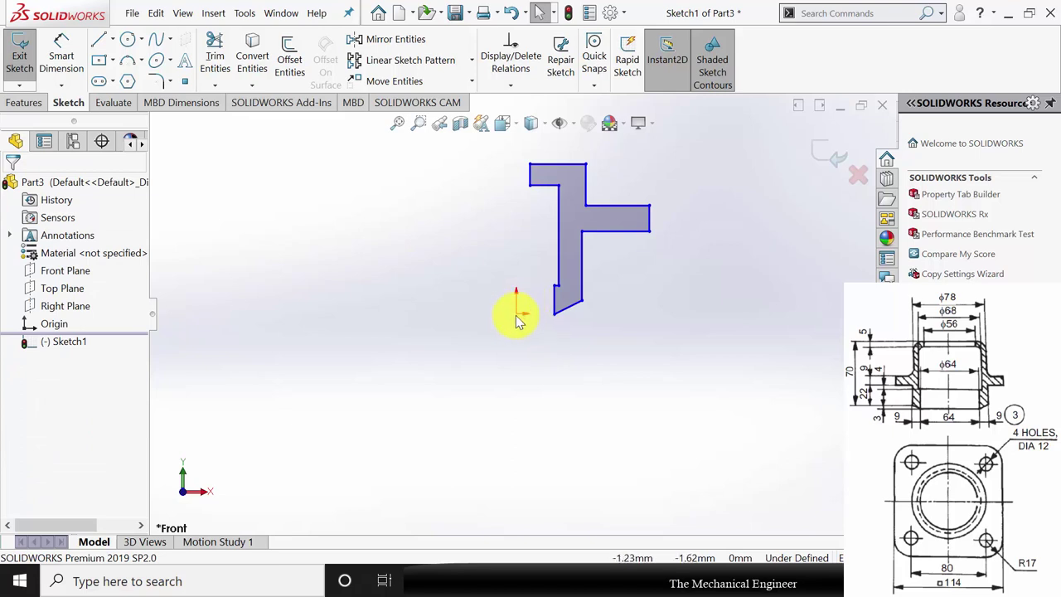
Align the profile's lowest corner point horizontally with the origin.
{"action": "left_click", "coordinate": [518, 315]}
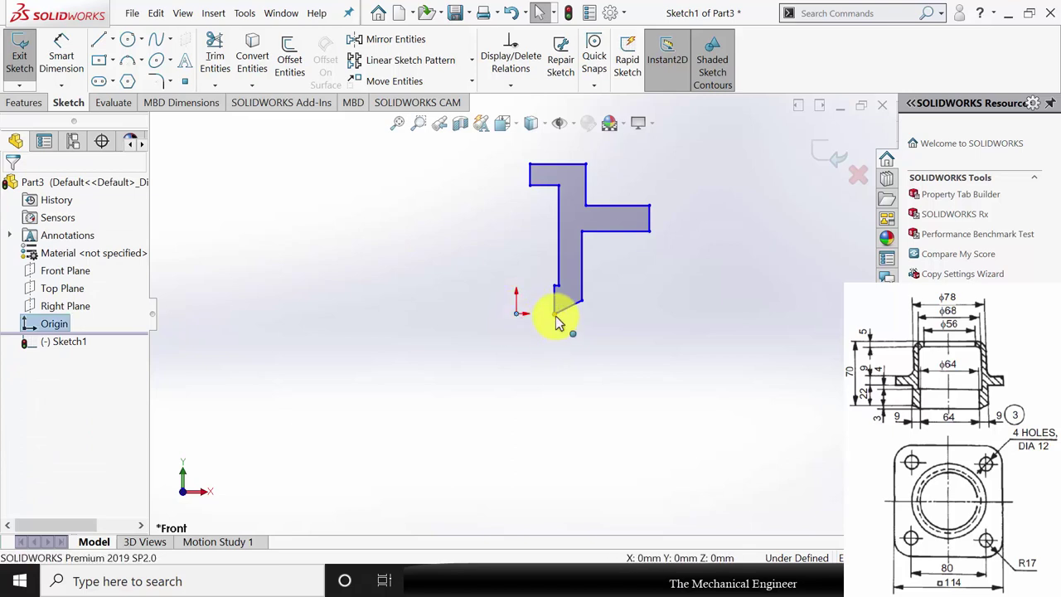
{"action": "left_click", "coordinate": [555, 315], "text": "ctrl"}
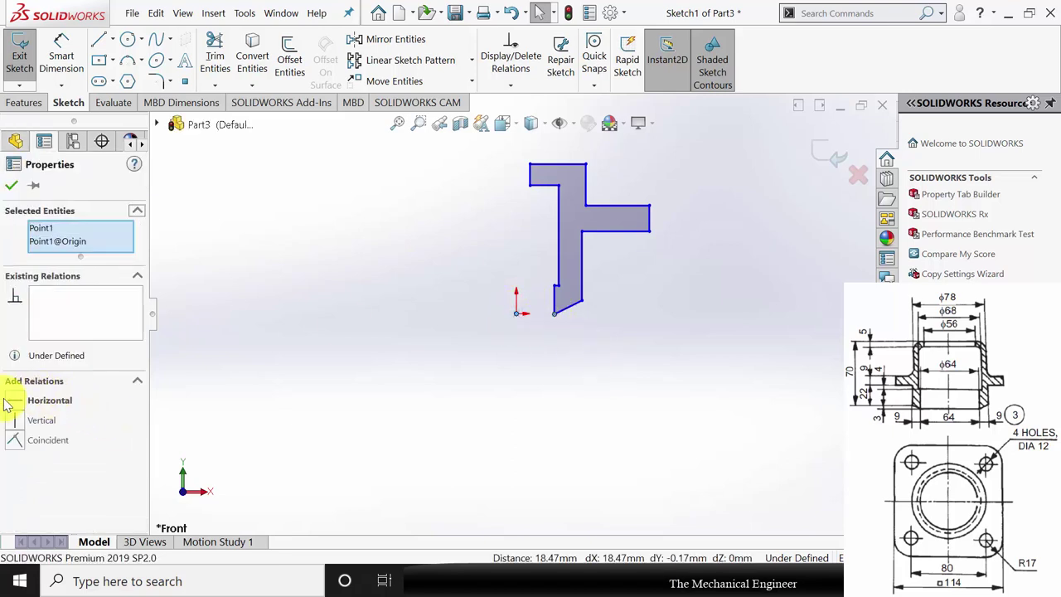
{"action": "left_click", "coordinate": [16, 400]}
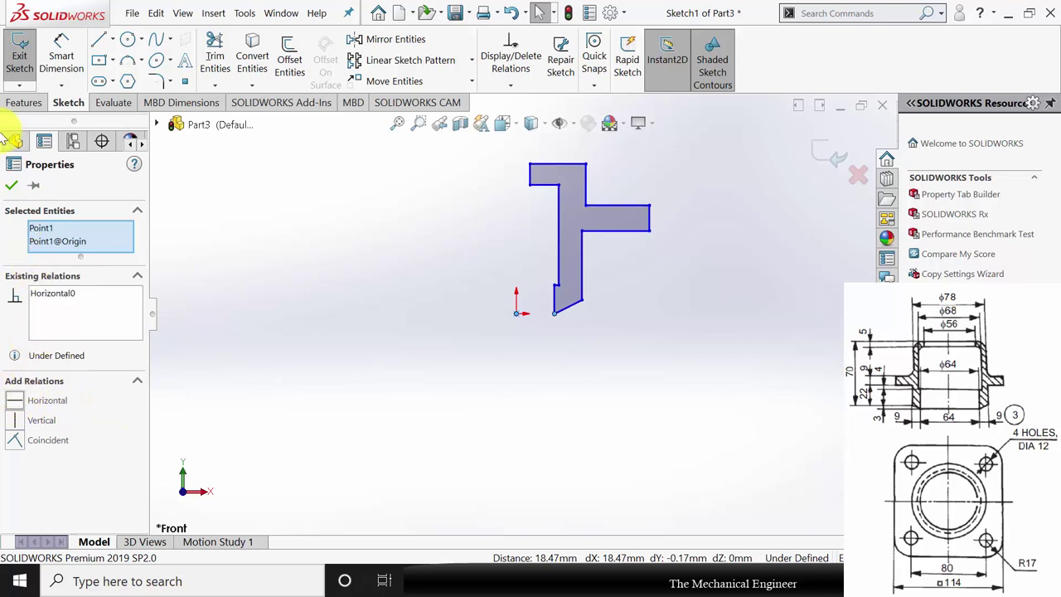
{"action": "left_click", "coordinate": [11, 184]}
Dimension the horizontal width between the profile's lowest inner edge and its lower outer wall as 9 mm.
{"action": "left_click", "coordinate": [61, 56]}
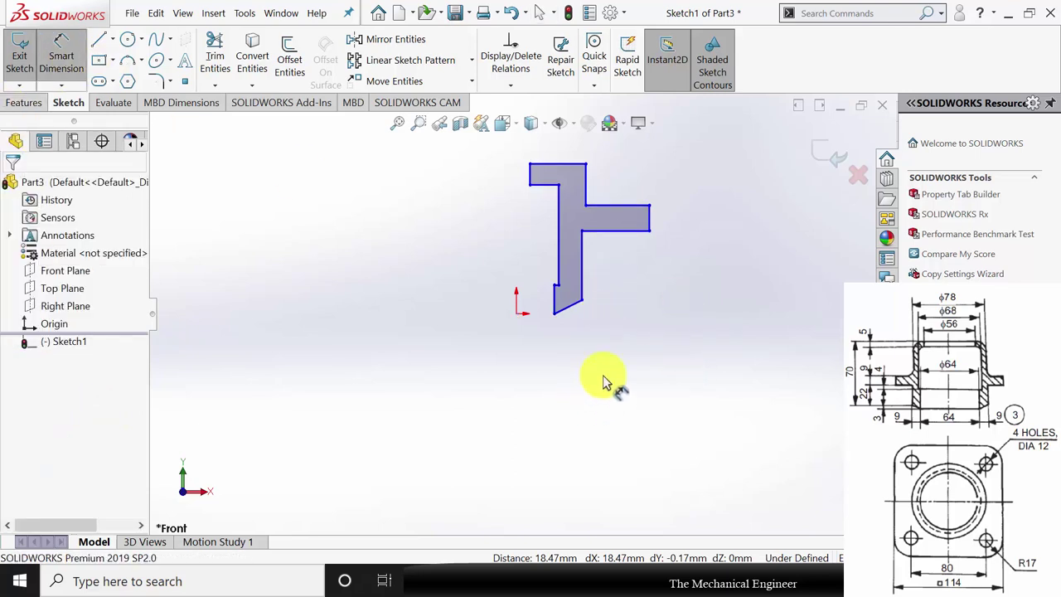
{"action": "left_click", "coordinate": [557, 306]}
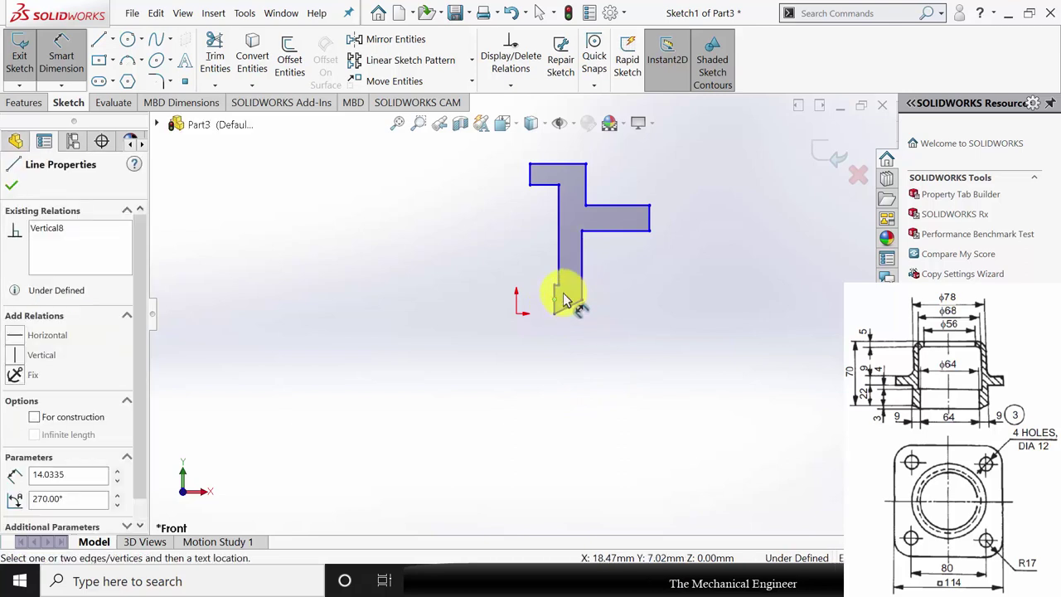
{"action": "left_click", "coordinate": [556, 300]}
{"action": "left_click", "coordinate": [584, 282]}
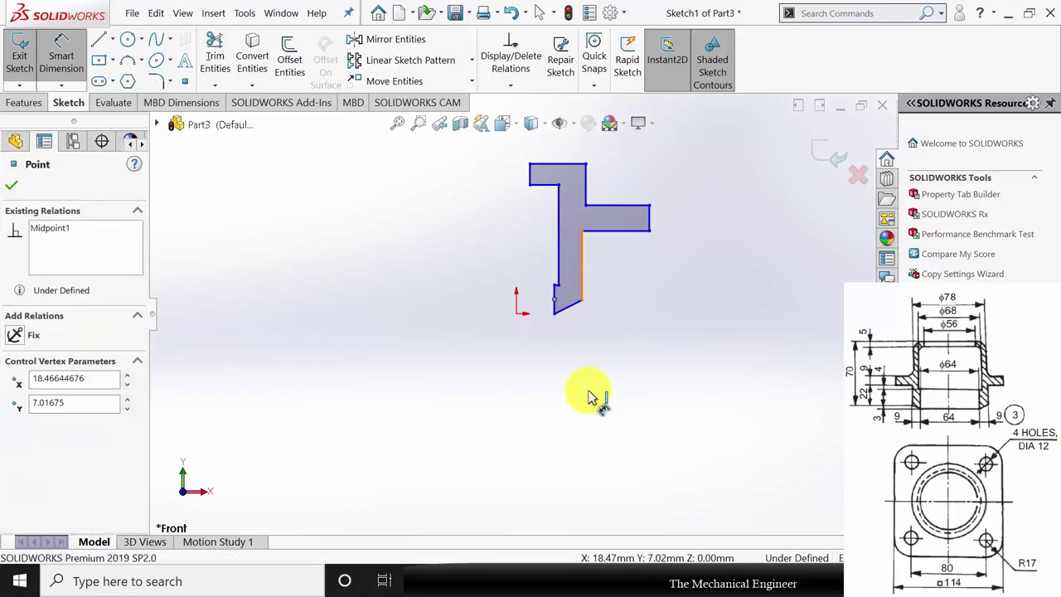
{"action": "left_click", "coordinate": [586, 369]}
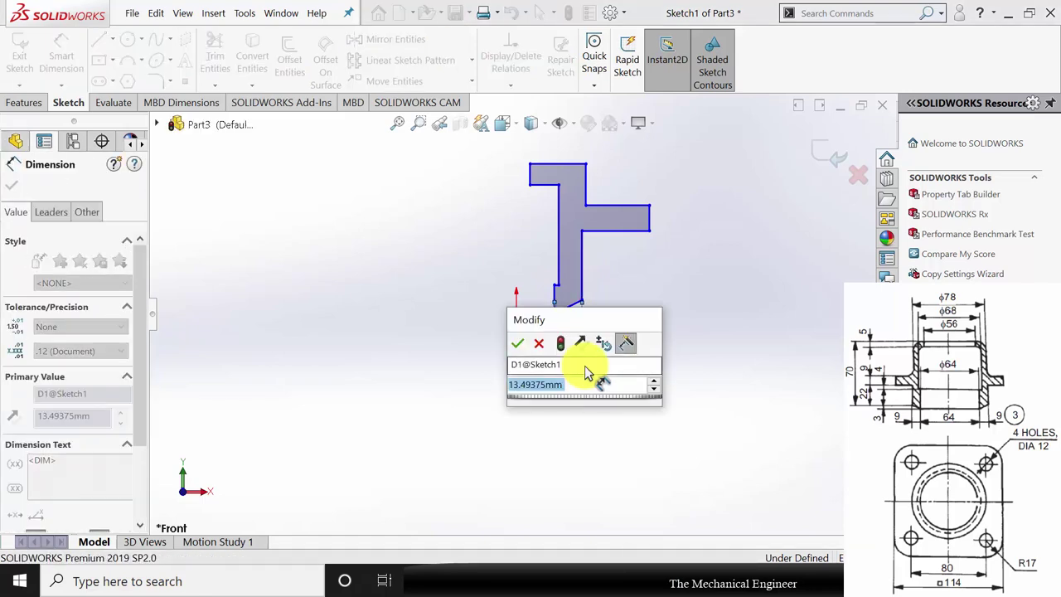
{"action": "type", "text": "9"}
{"action": "key", "text": "Return"}
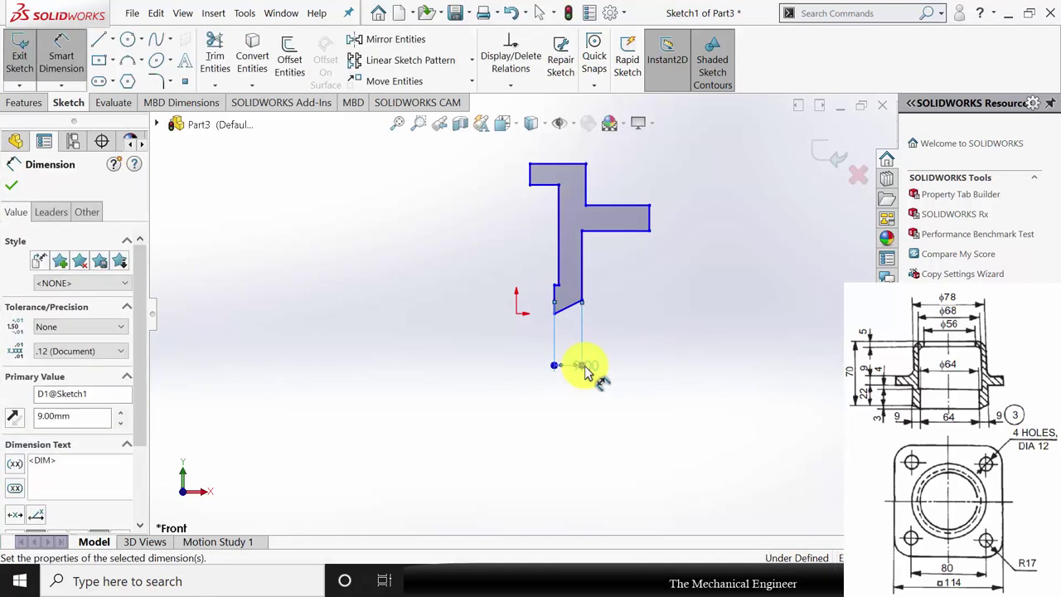
Dimension the horizontal distance from the origin to the outer wall below the flange as 39 mm.
{"action": "left_click", "coordinate": [521, 318]}
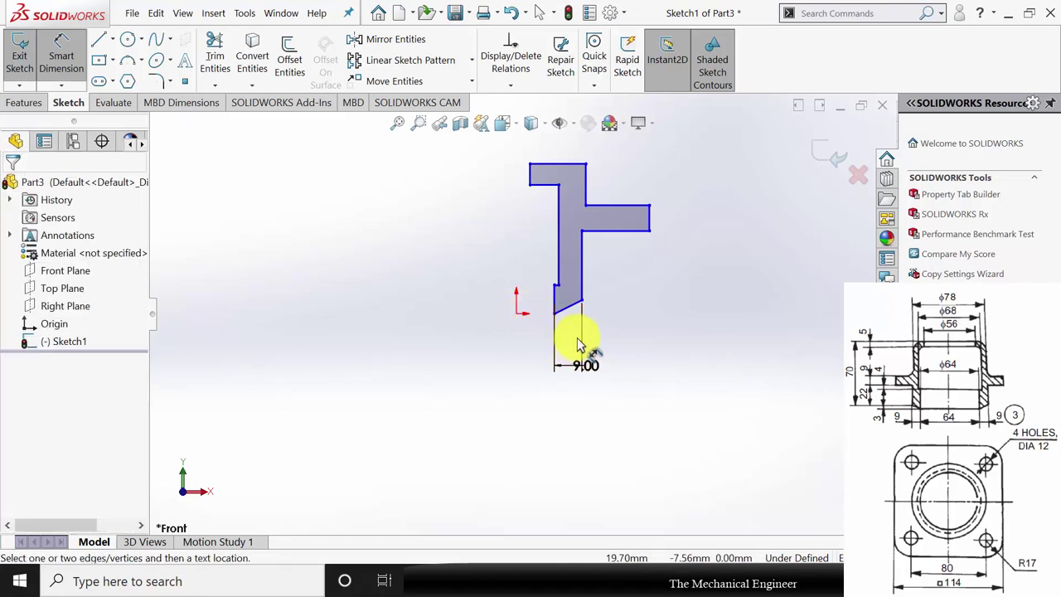
{"action": "left_click", "coordinate": [582, 291]}
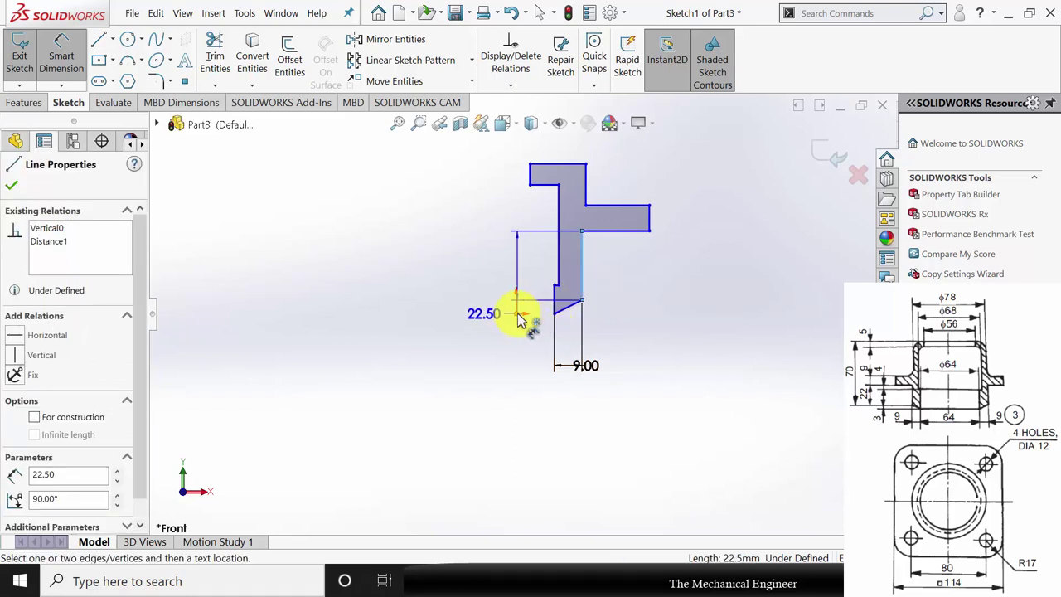
{"action": "left_click", "coordinate": [518, 315]}
{"action": "left_click", "coordinate": [597, 450]}
{"action": "type", "text": "7"}
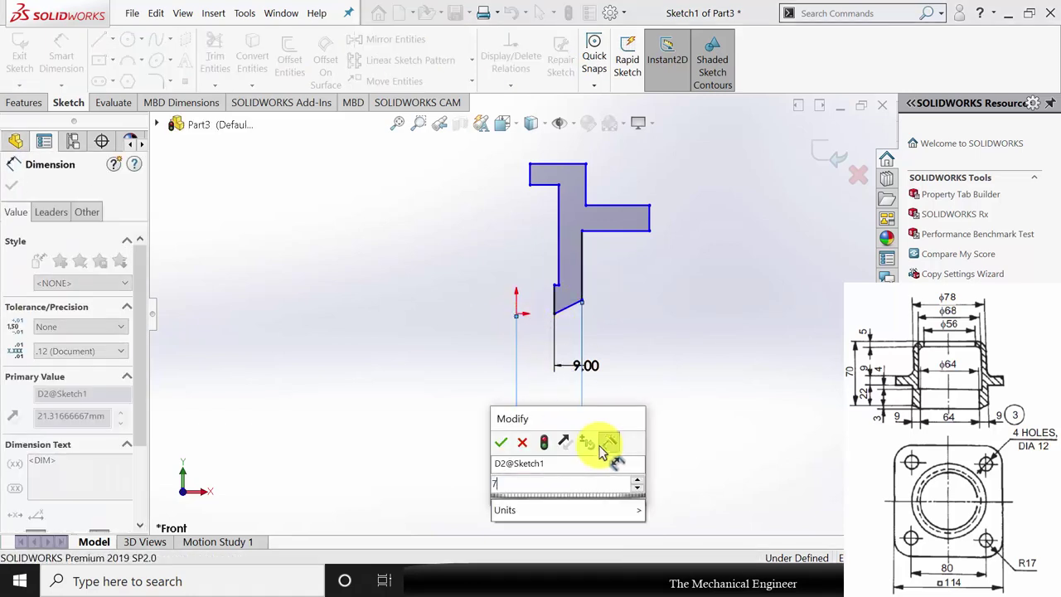
{"action": "type", "text": "0"}
{"action": "key", "text": "Escape"}
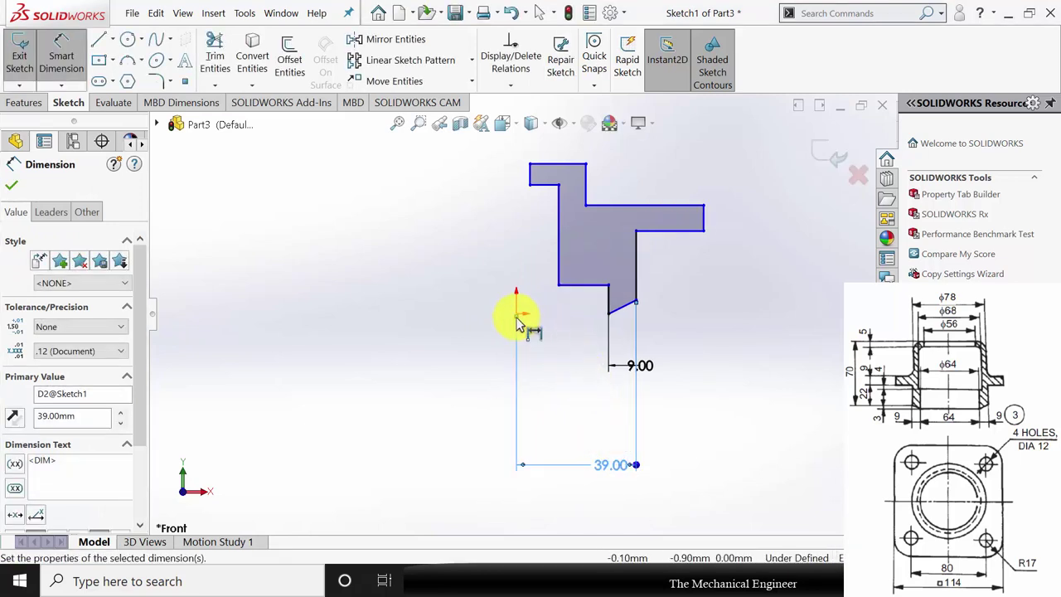
{"action": "key", "text": "Escape"}
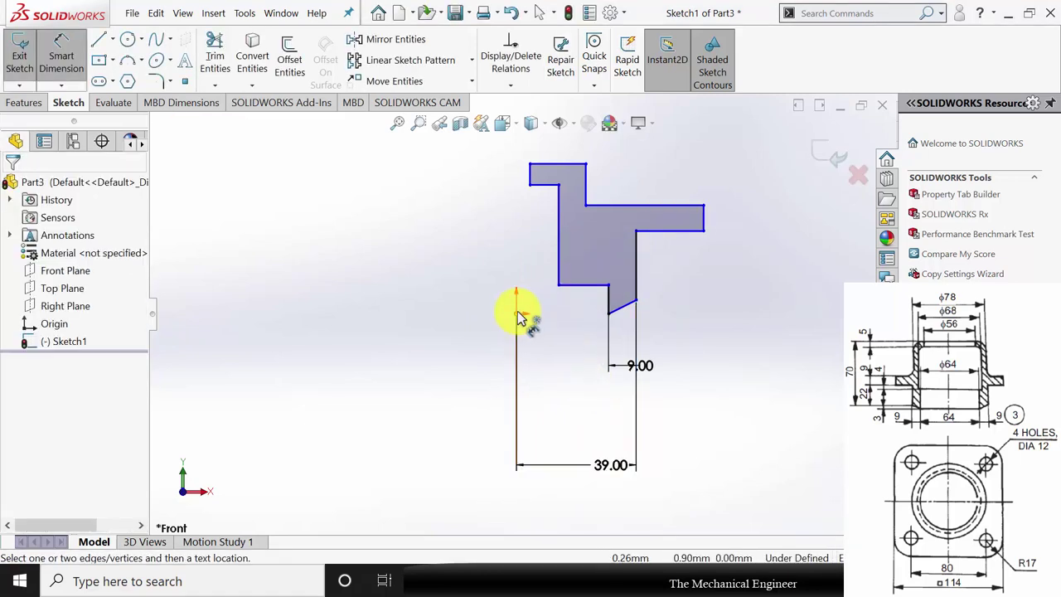
Dimension the distance from the origin to the flange's outer end as 114/2 mm.
{"action": "left_click", "coordinate": [517, 314]}
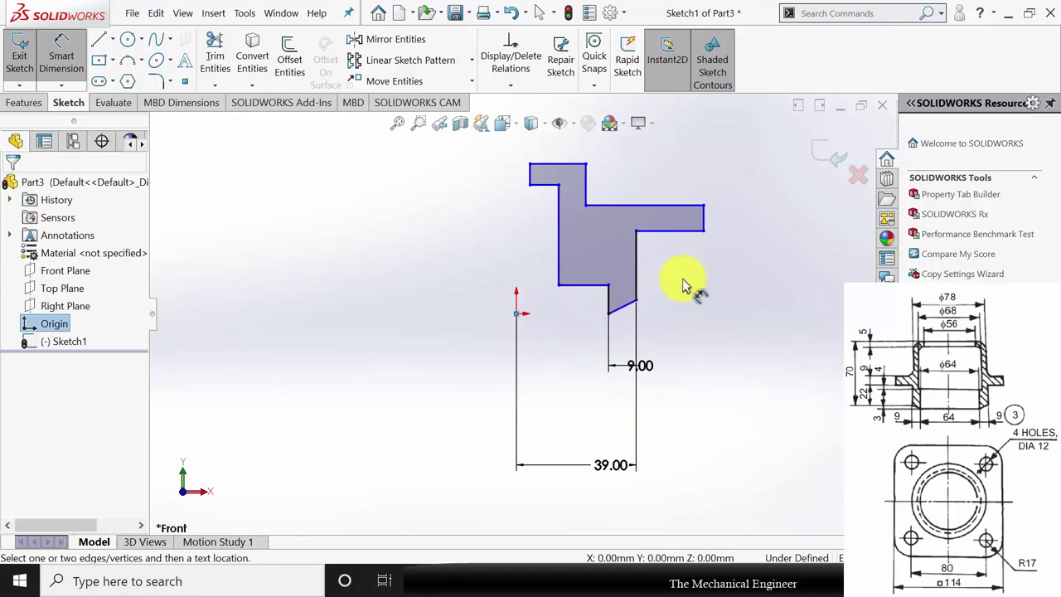
{"action": "left_click", "coordinate": [704, 219]}
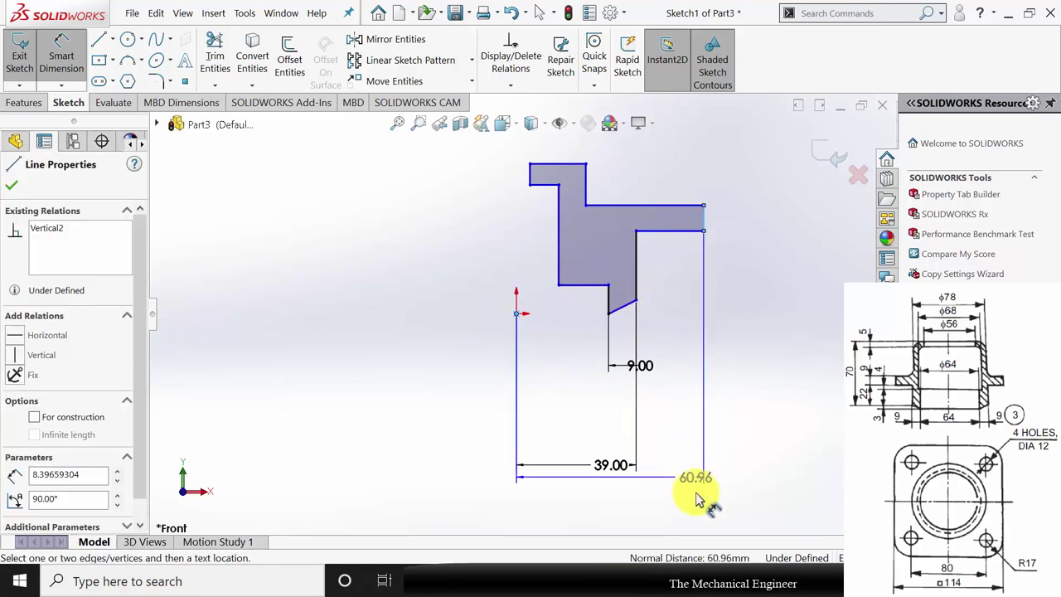
{"action": "left_click", "coordinate": [704, 505]}
{"action": "type", "text": "114/2"}
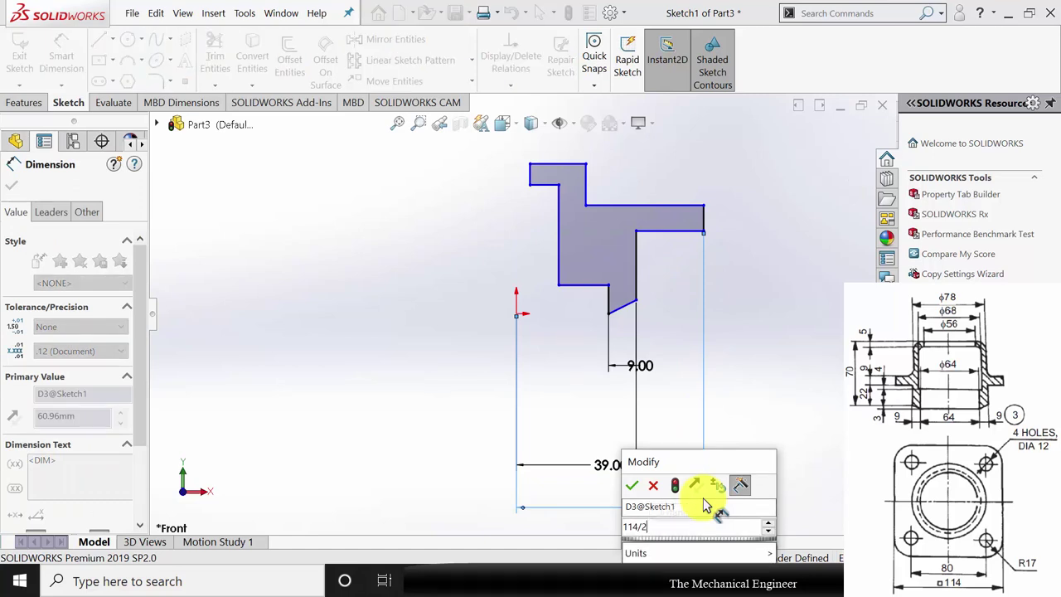
{"action": "key", "text": "Return"}
Dimension the distance from the origin to the long inner wall as 68/2 mm.
{"action": "left_click", "coordinate": [559, 266]}
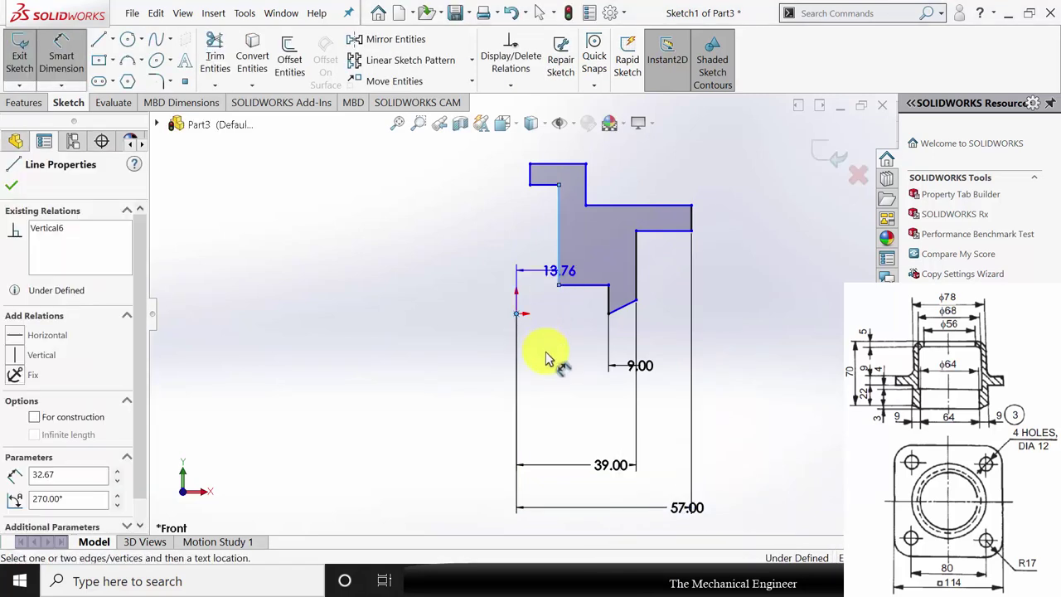
{"action": "left_click", "coordinate": [552, 386]}
{"action": "type", "text": "68"}
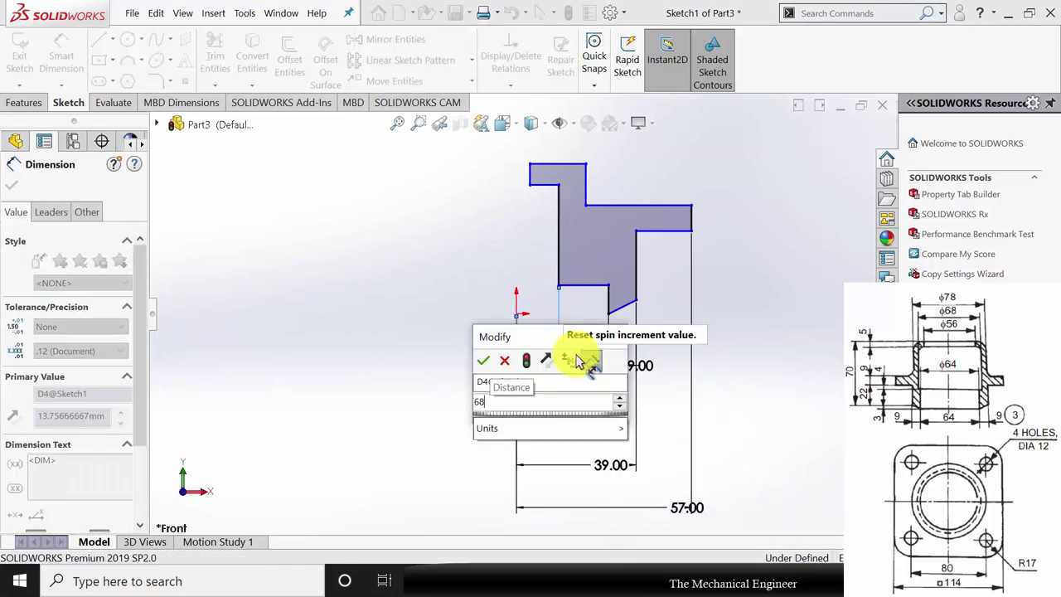
{"action": "type", "text": "/2"}
{"action": "key", "text": "Return"}
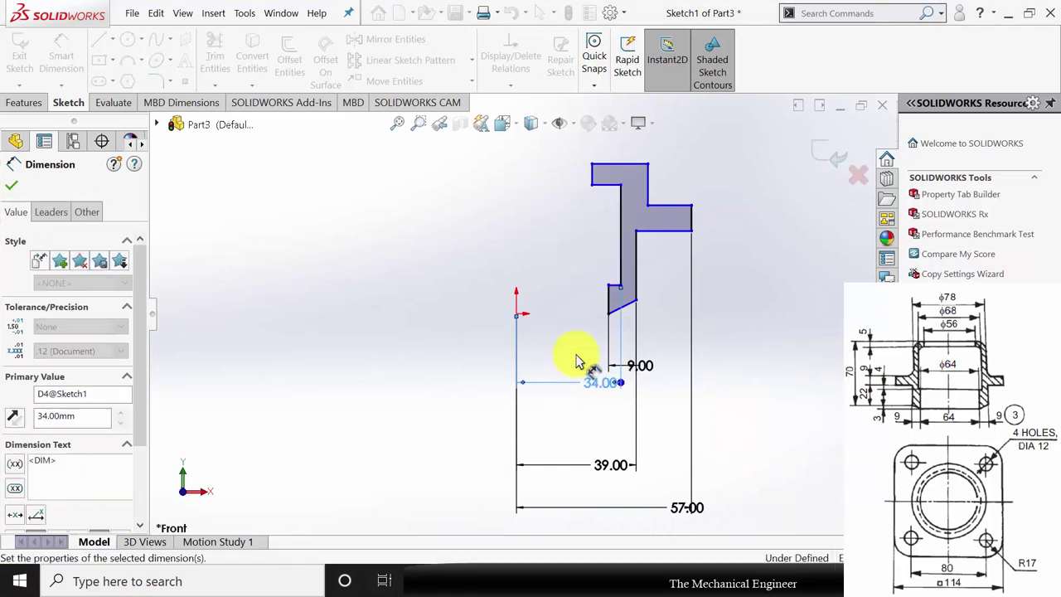
Dimension the top lip's inner end at 56/2 mm from the origin and set that end's height to 5 mm.
{"action": "left_click", "coordinate": [592, 175]}
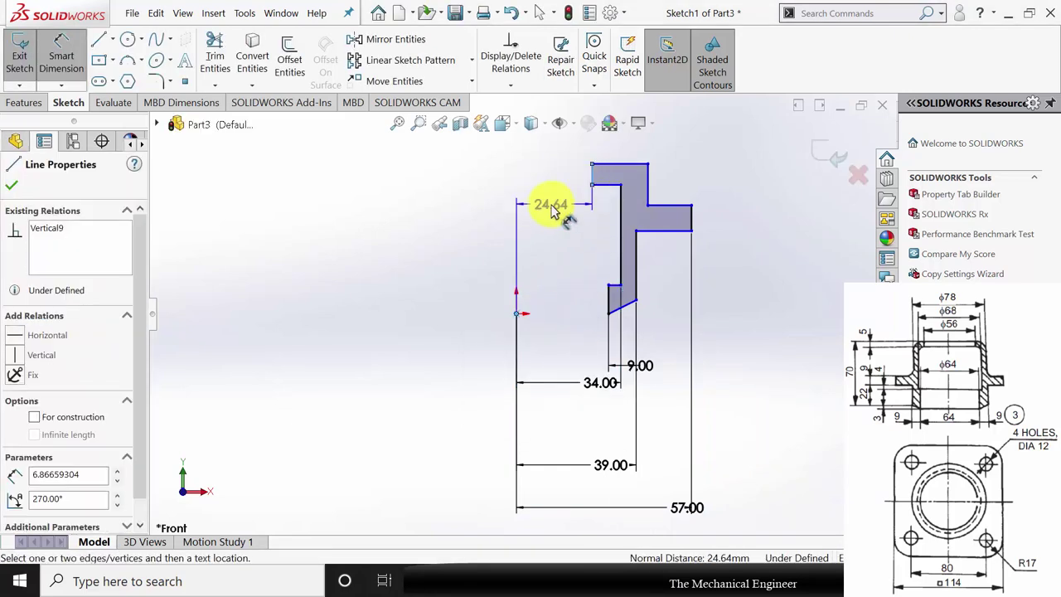
{"action": "left_click", "coordinate": [567, 209]}
{"action": "type", "text": "56/2"}
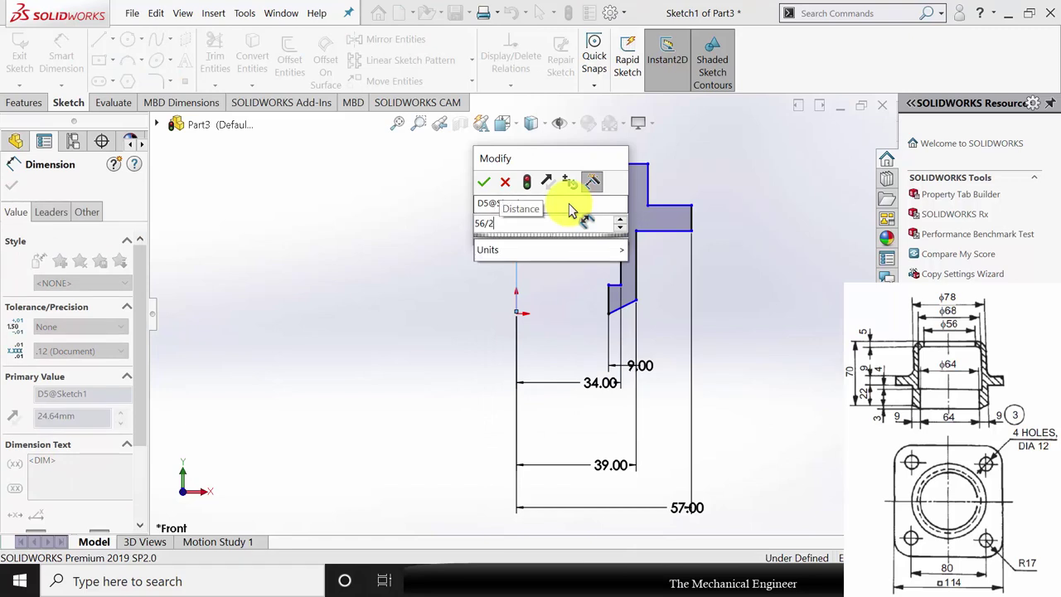
{"action": "key", "text": "Return"}
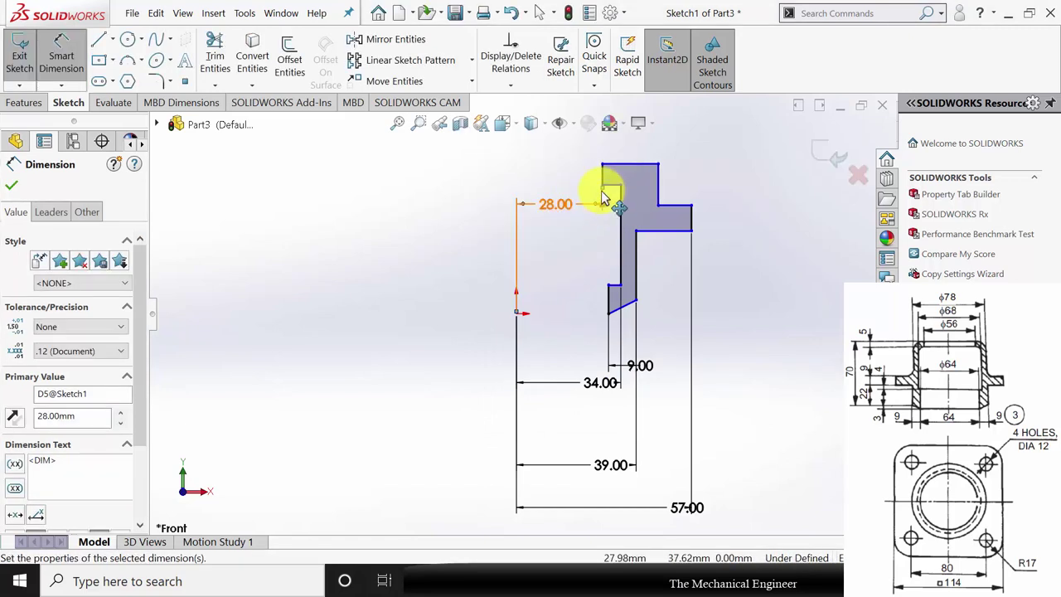
{"action": "left_click", "coordinate": [602, 178]}
{"action": "left_click", "coordinate": [561, 166]}
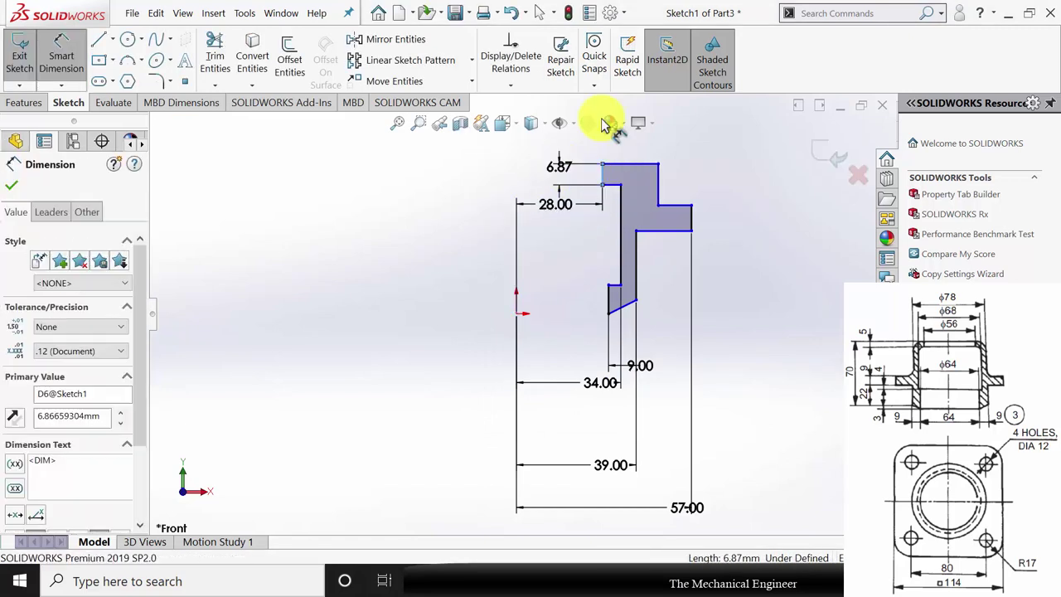
{"action": "type", "text": "5"}
{"action": "key", "text": "Return"}
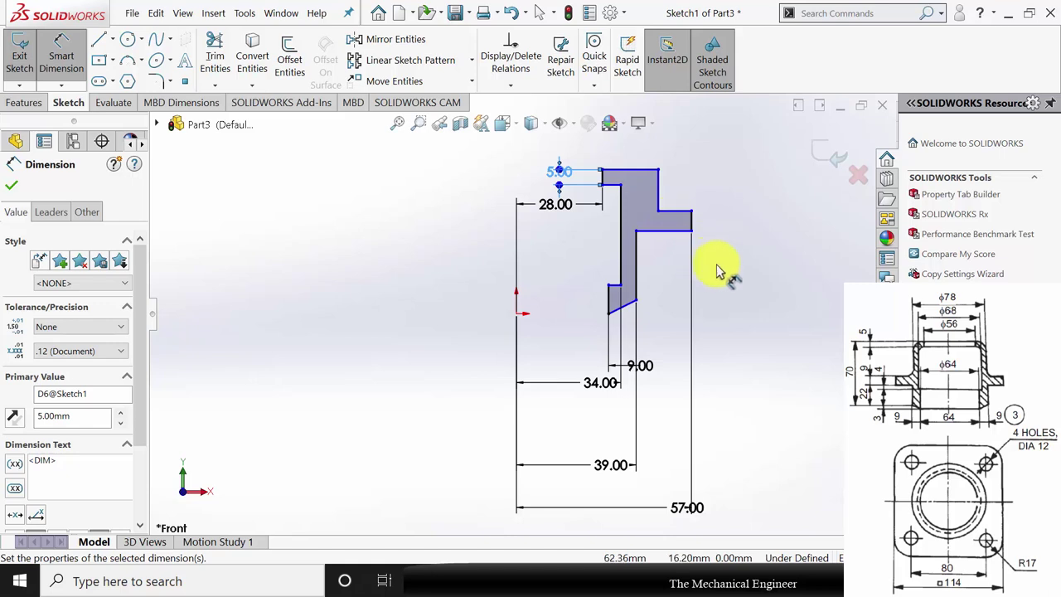
Dimension the outer wall below the flange as 22 mm long and the profile's overall height as 70 mm.
{"action": "left_click", "coordinate": [637, 270]}
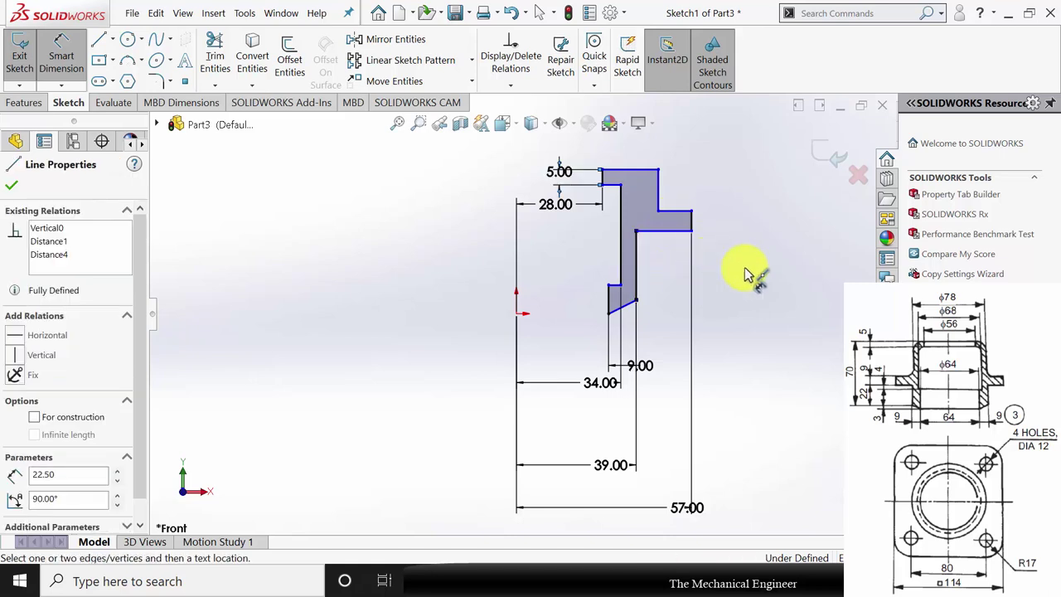
{"action": "left_click", "coordinate": [718, 262]}
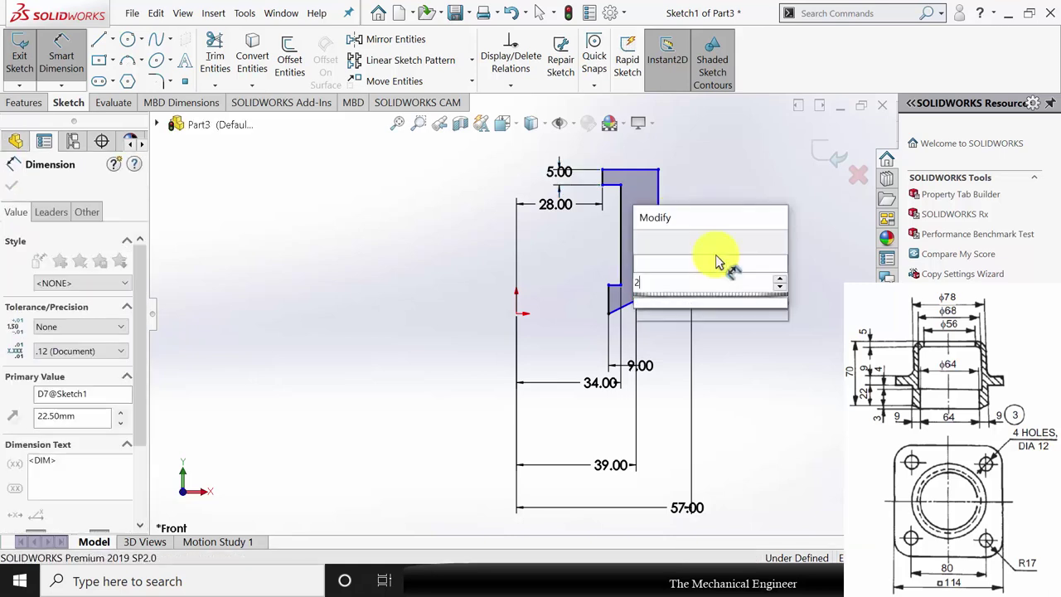
{"action": "key", "text": "Return"}
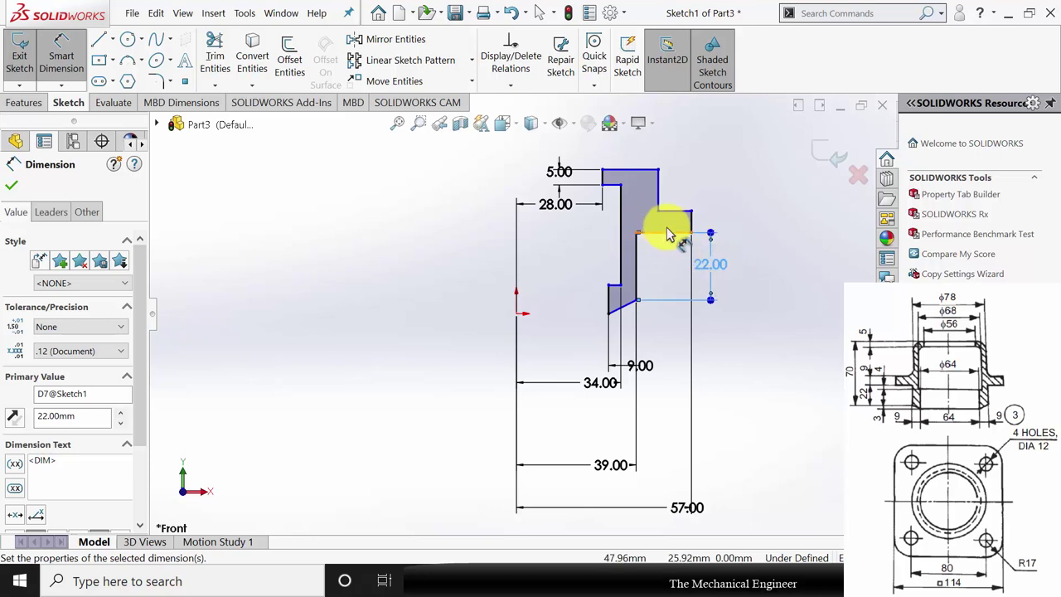
{"action": "left_click", "coordinate": [629, 173]}
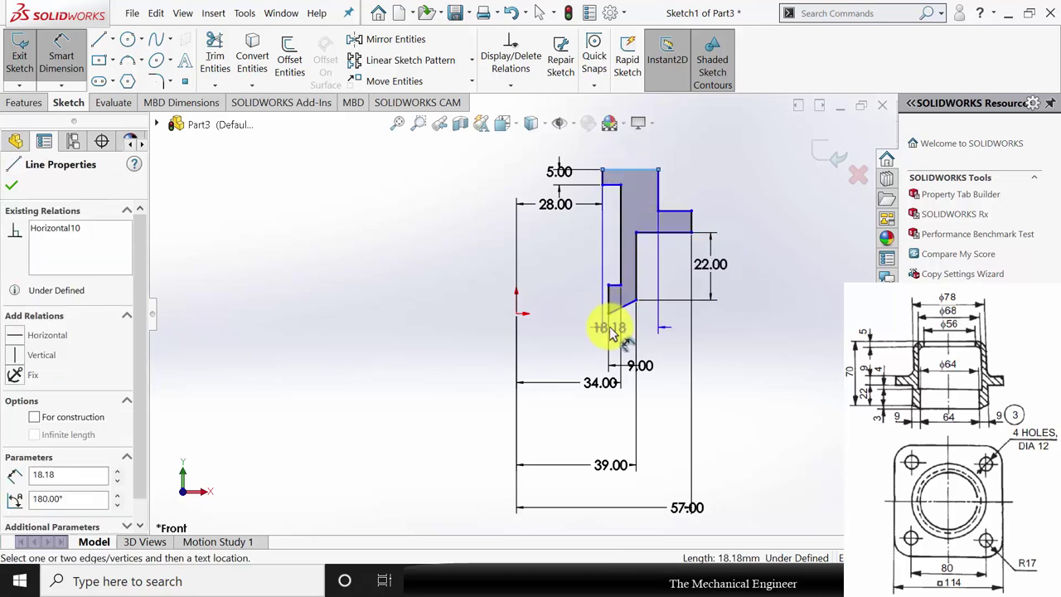
{"action": "left_click", "coordinate": [609, 315]}
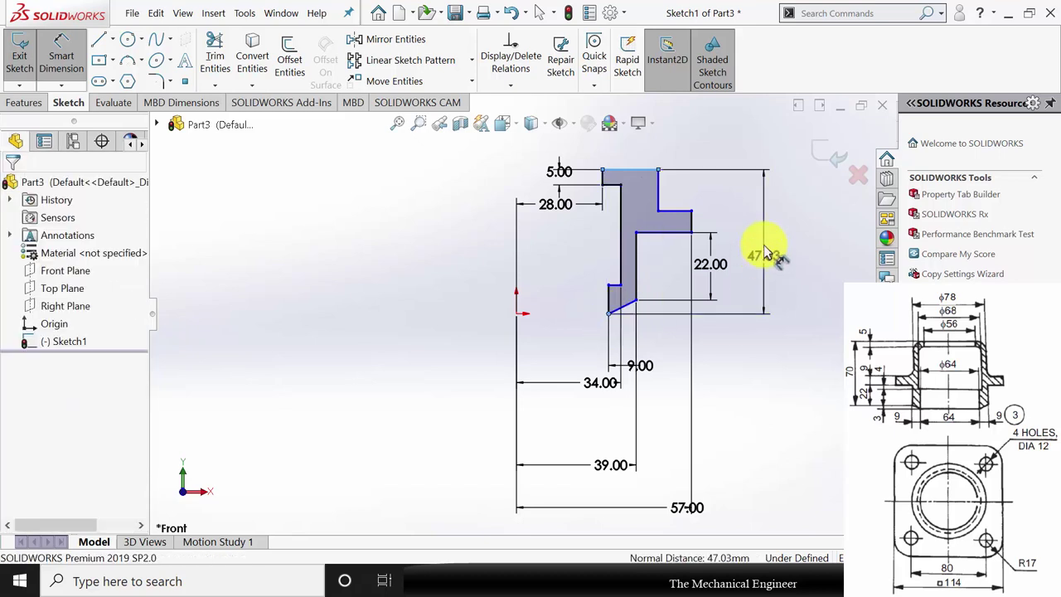
{"action": "left_click", "coordinate": [762, 253]}
{"action": "type", "text": "70"}
{"action": "key", "text": "Return"}
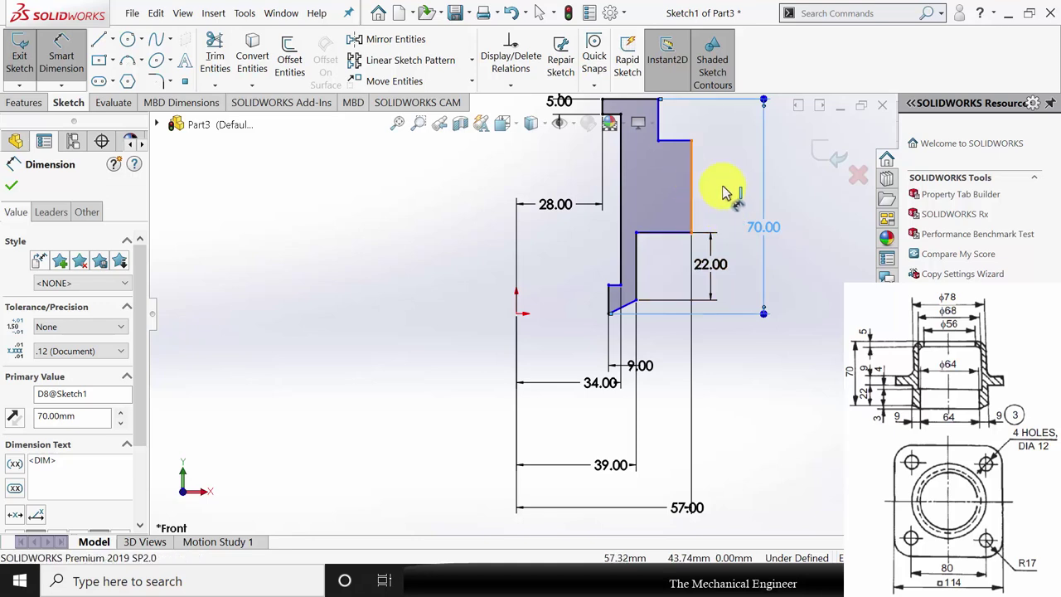
Dimension the flange's thickness at its outer end as 9 mm.
{"action": "left_click", "coordinate": [693, 184]}
{"action": "left_click", "coordinate": [741, 175]}
{"action": "type", "text": "9"}
{"action": "key", "text": "Return"}
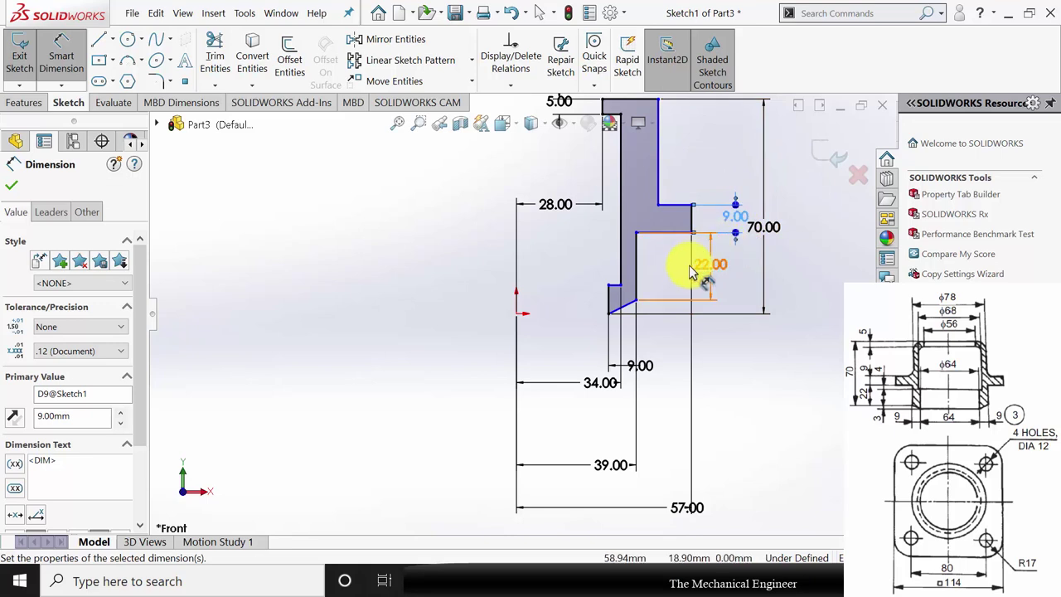
{"action": "key", "text": "z"}
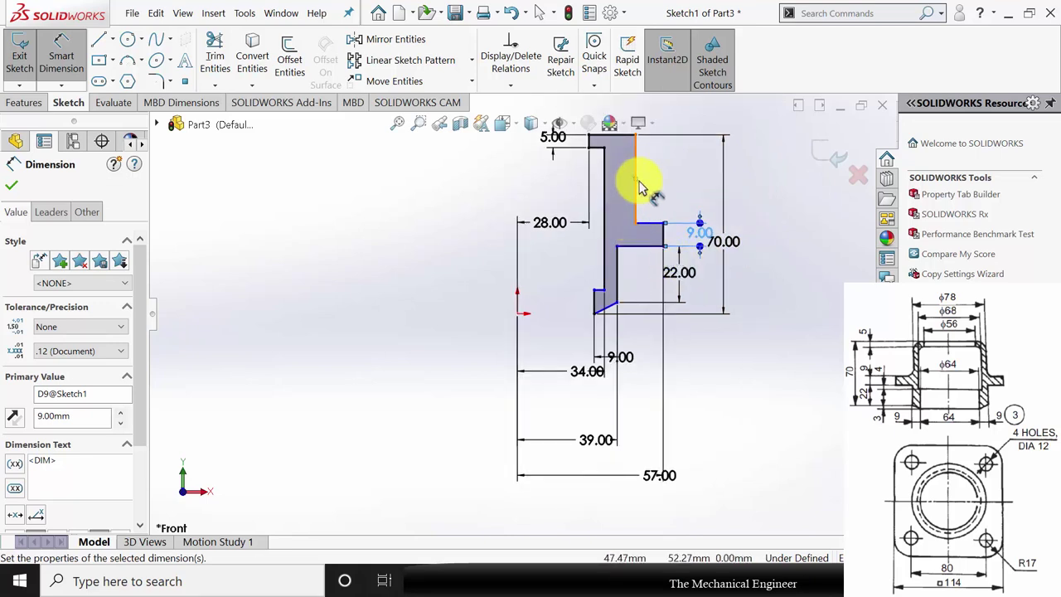
{"action": "key", "text": "Escape"}
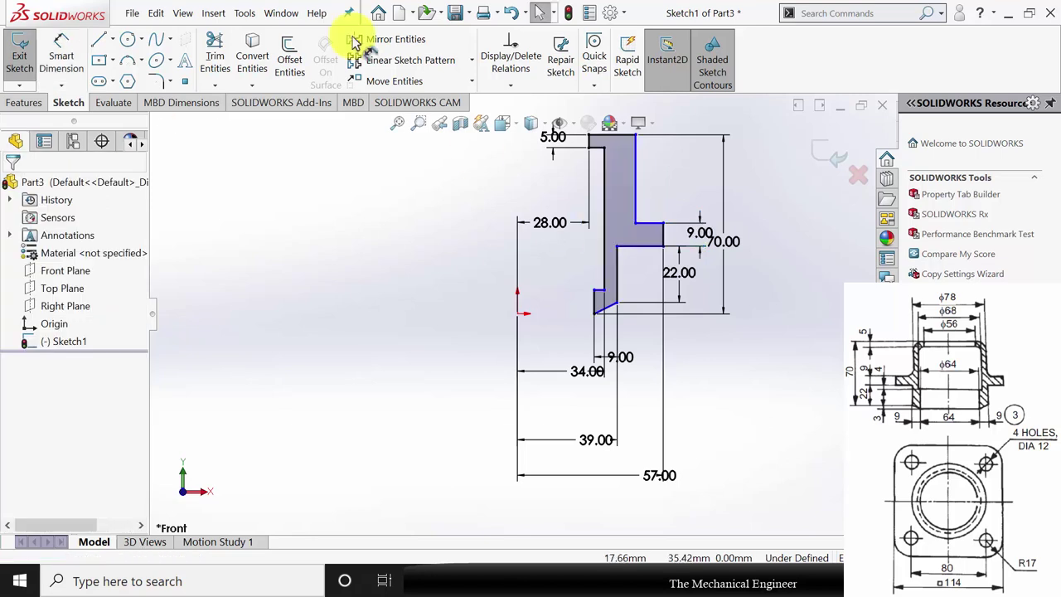
Dimension the distance from the origin to the outer wall above the flange as 78/2 mm.
{"action": "left_click", "coordinate": [62, 55]}
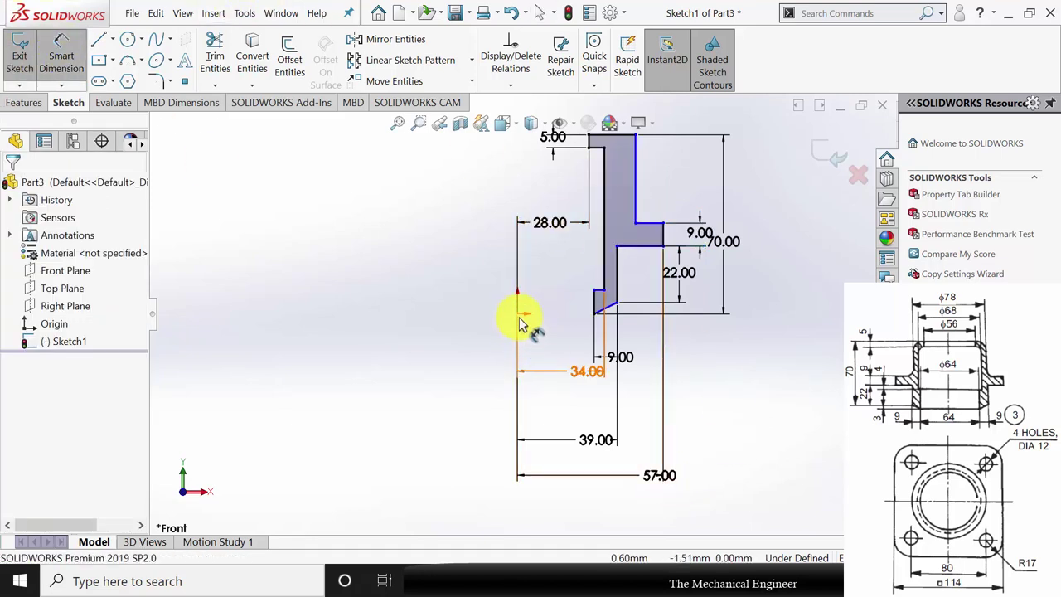
{"action": "left_click", "coordinate": [518, 323]}
{"action": "left_click", "coordinate": [636, 190]}
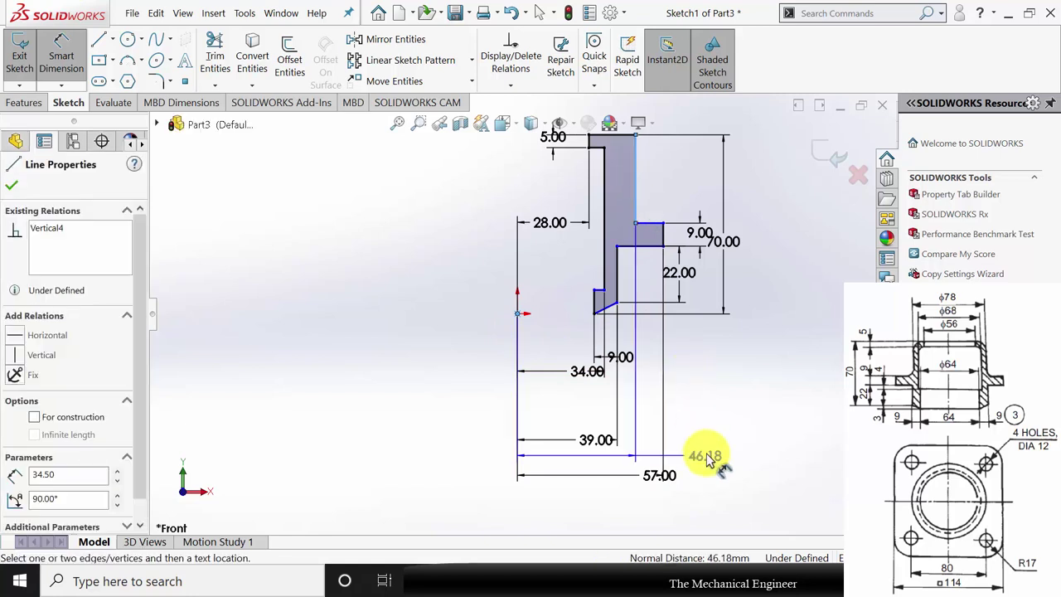
{"action": "left_click", "coordinate": [719, 419]}
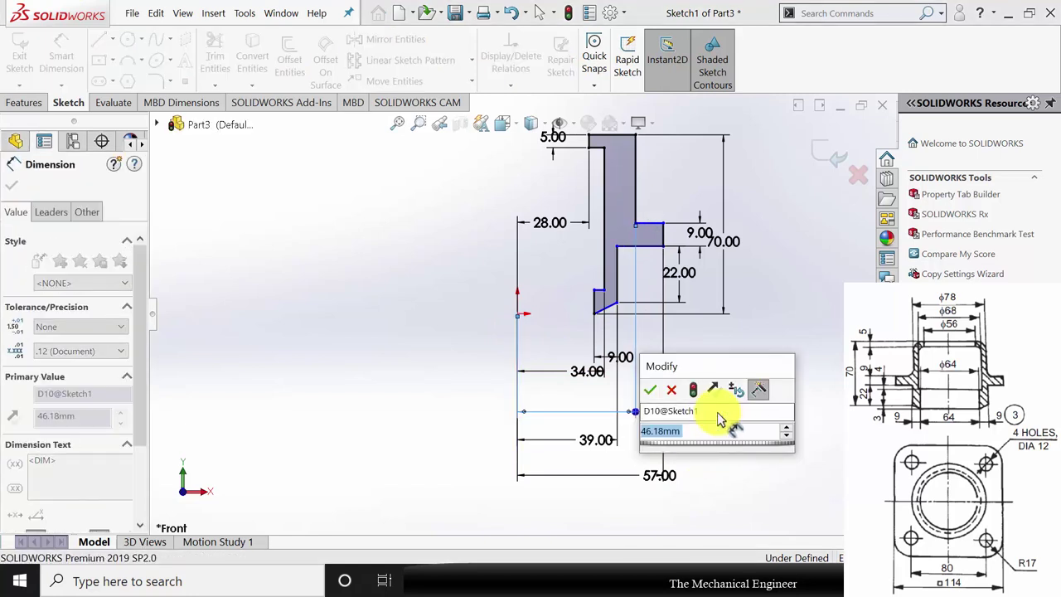
{"action": "type", "text": "78/2"}
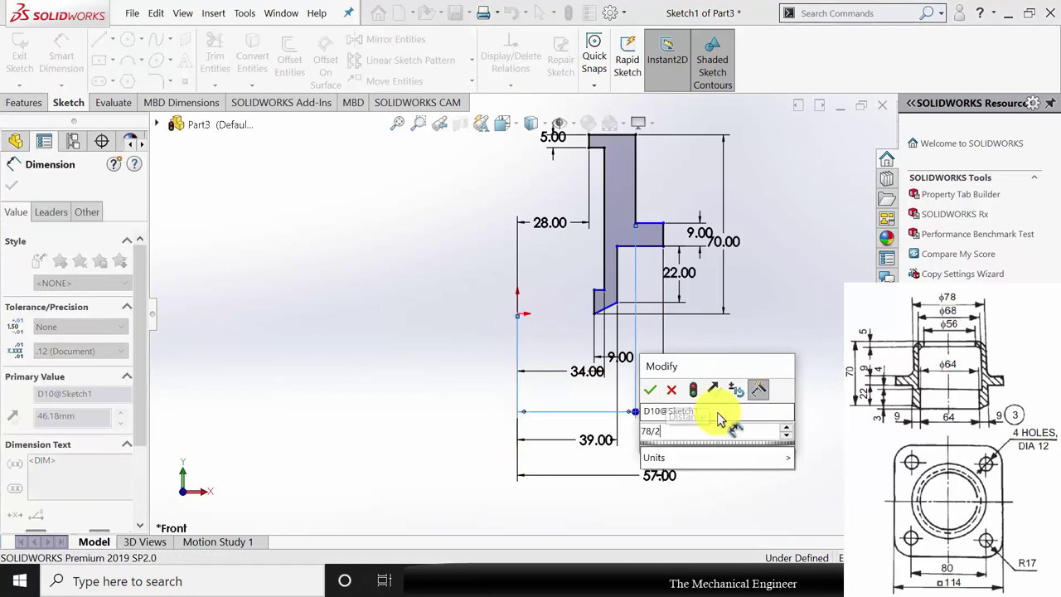
{"action": "key", "text": "Return"}
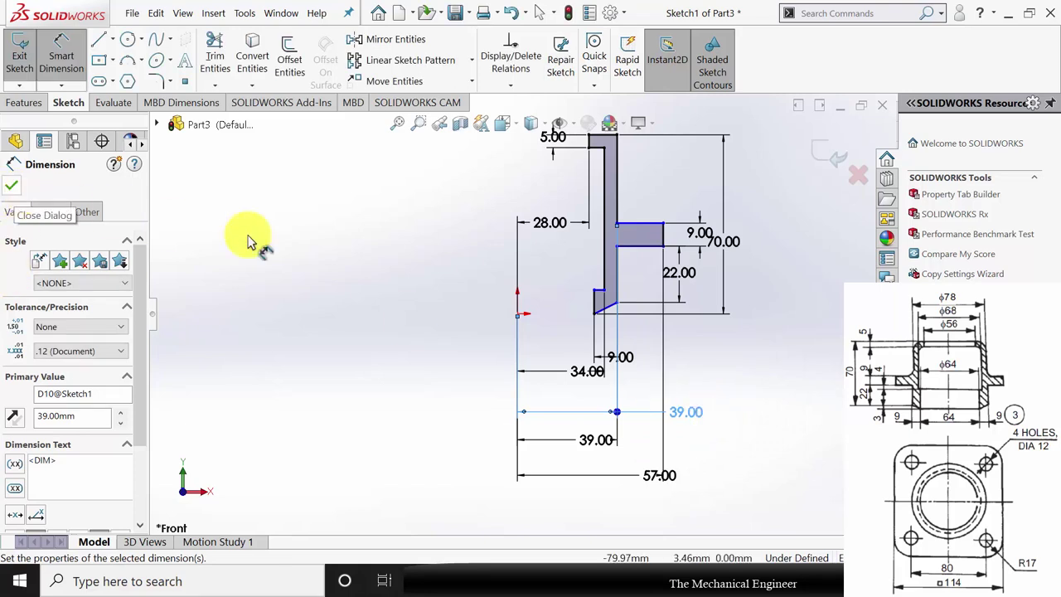
Dimension the vertical height of the sloped edge at the profile's lower end as 3 mm.
{"action": "left_click", "coordinate": [637, 334]}
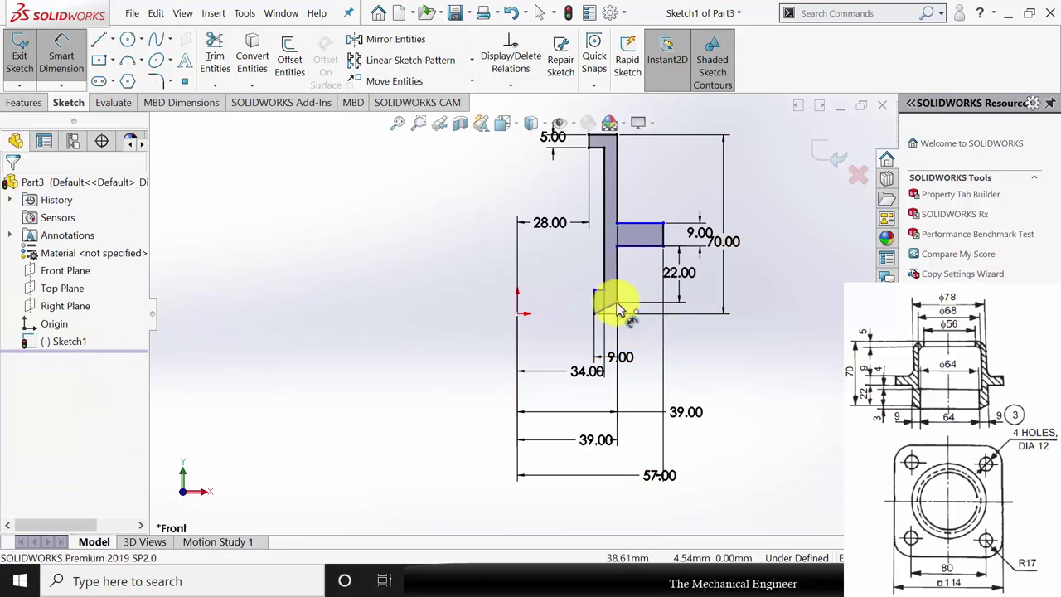
{"action": "left_click", "coordinate": [618, 302]}
{"action": "left_click", "coordinate": [595, 313]}
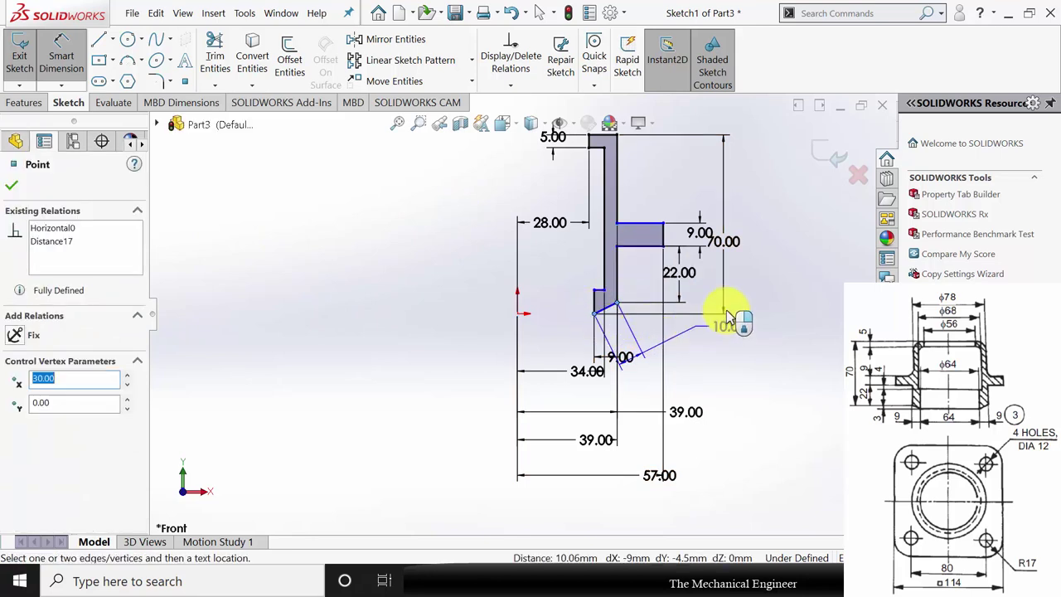
{"action": "left_click", "coordinate": [743, 315]}
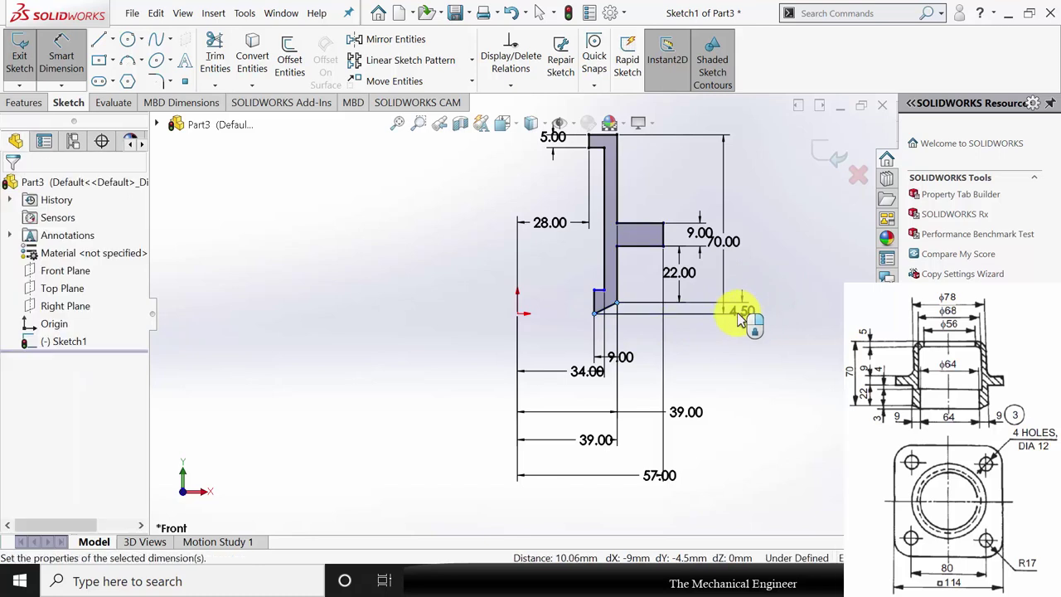
{"action": "type", "text": "3"}
{"action": "key", "text": "Return"}
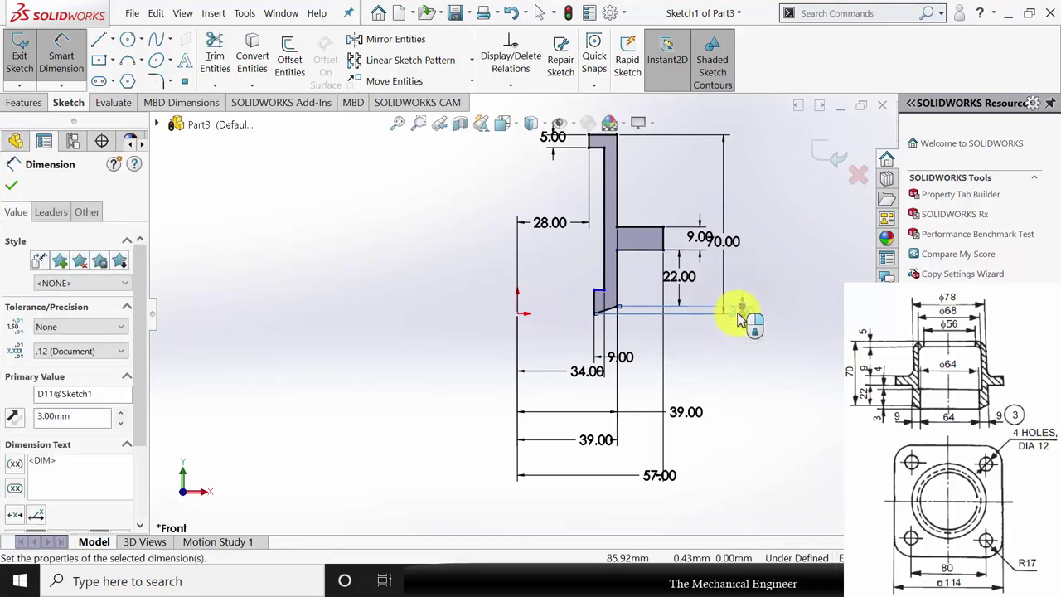
Dimension the vertical distance between the flange's underside and the inner step as 4 mm and finish dimensioning.
{"action": "scroll", "coordinate": [630, 328], "scroll_direction": "down", "scroll_amount": 2}
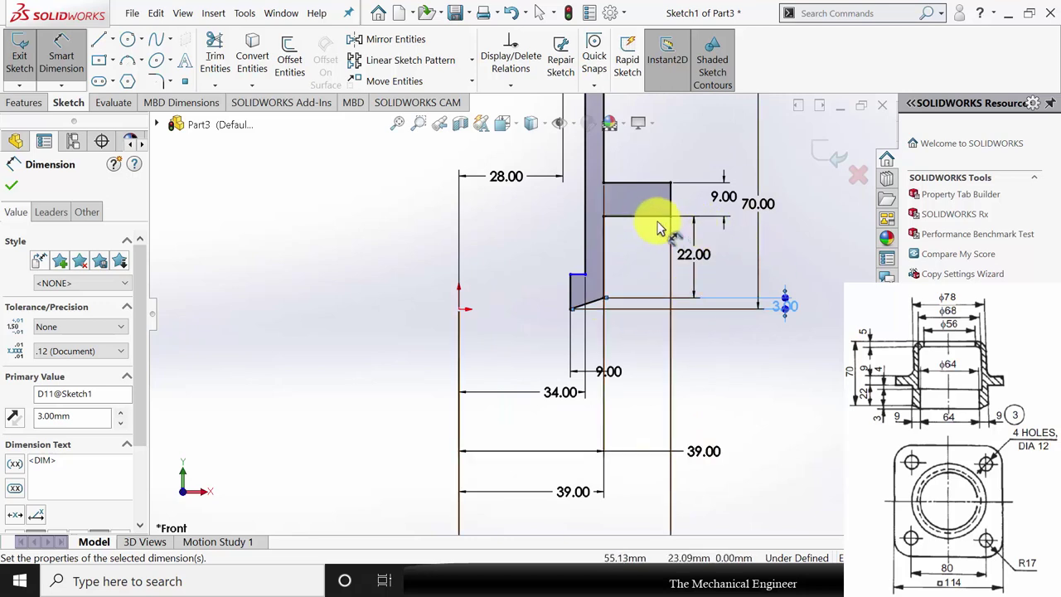
{"action": "left_click", "coordinate": [593, 272]}
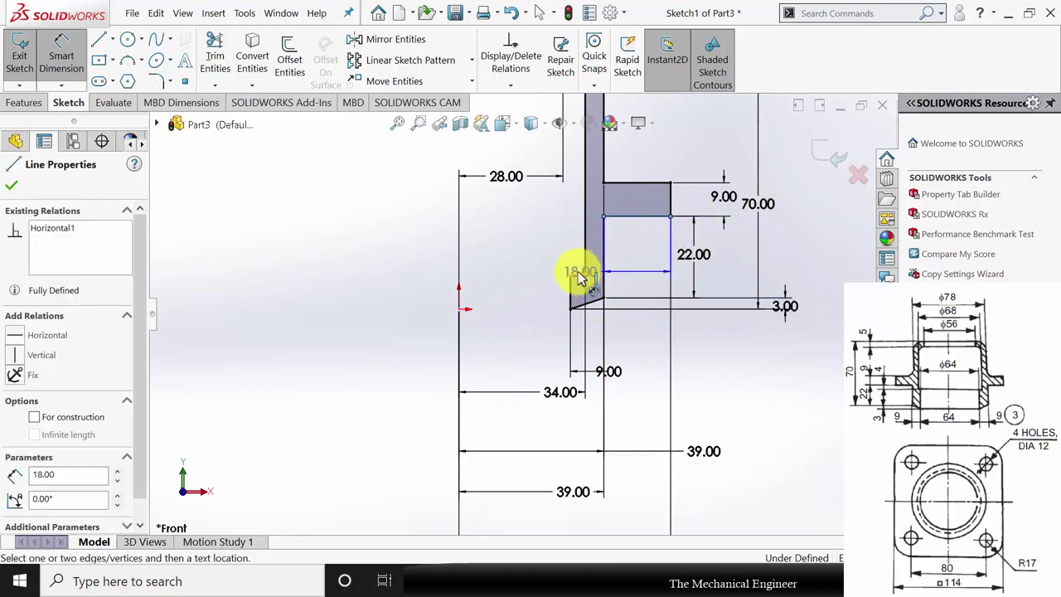
{"action": "left_click", "coordinate": [547, 228]}
{"action": "type", "text": "4mm"}
{"action": "key", "text": "Return"}
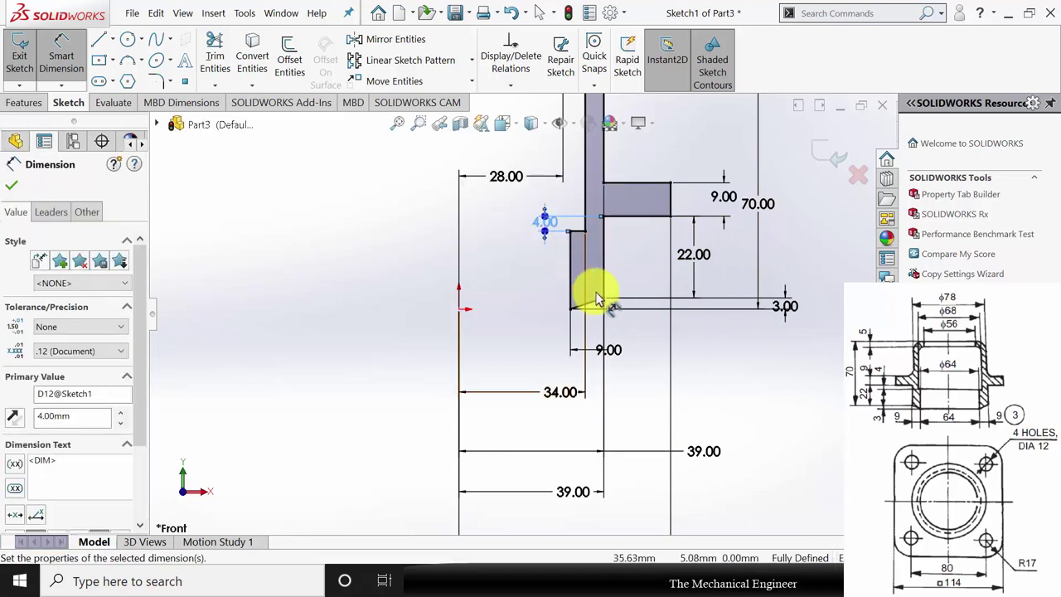
{"action": "scroll", "coordinate": [604, 301], "scroll_direction": "up", "scroll_amount": 3}
{"action": "left_click", "coordinate": [11, 185]}
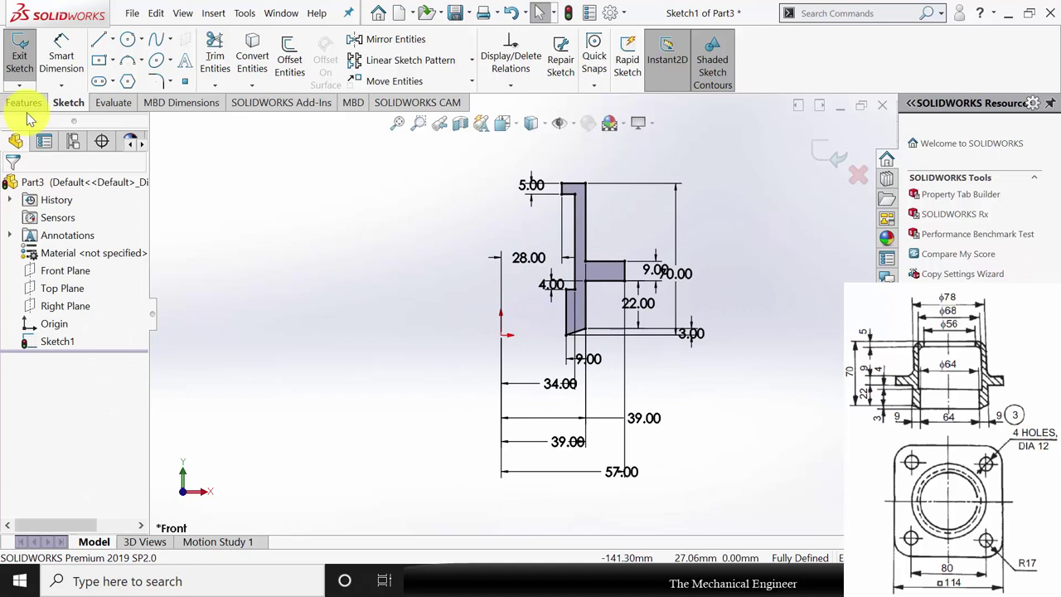
Draw a centerline about 79 mm long upward from the origin and make it vertical.
{"action": "left_click", "coordinate": [112, 40]}
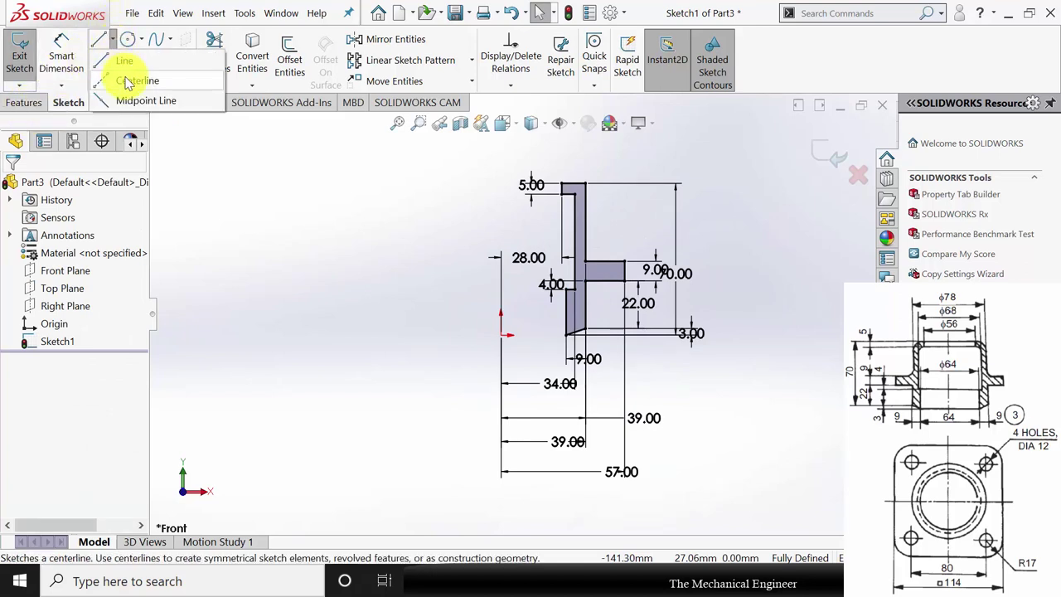
{"action": "left_click", "coordinate": [129, 80]}
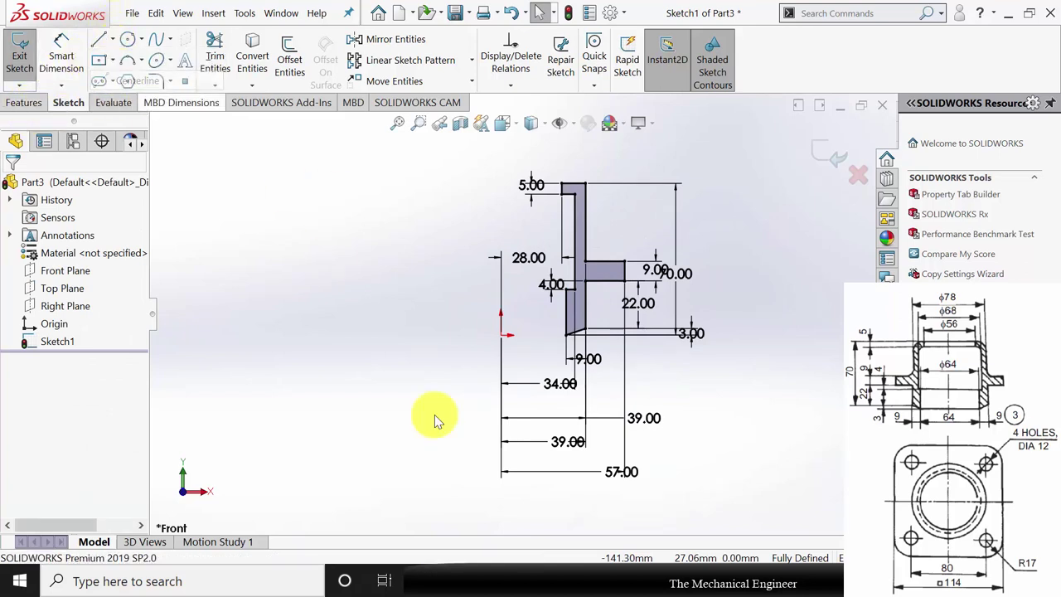
{"action": "left_click", "coordinate": [501, 334]}
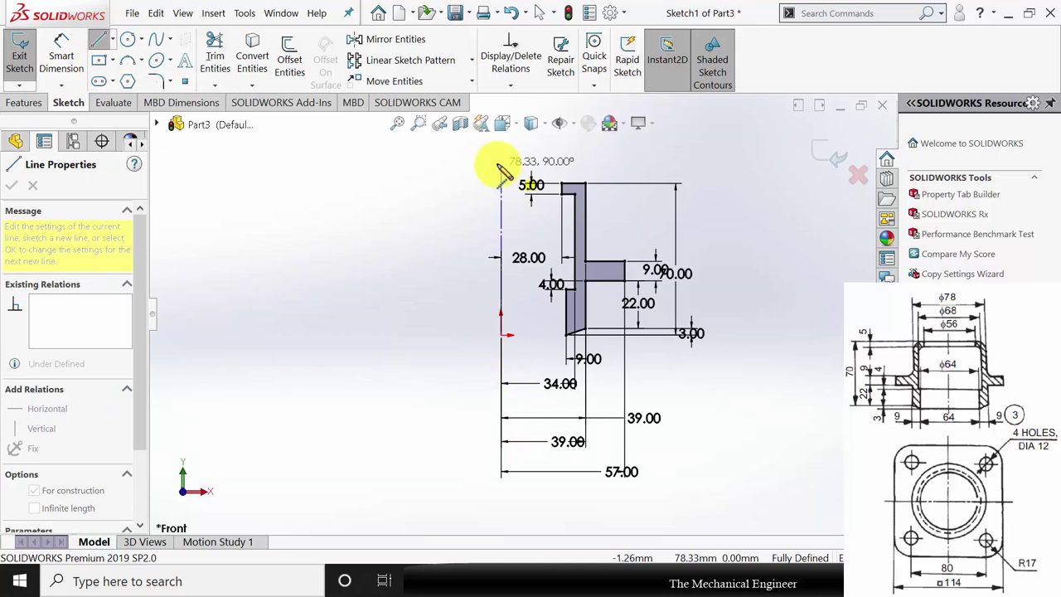
{"action": "left_click", "coordinate": [498, 165]}
{"action": "key", "text": "Escape"}
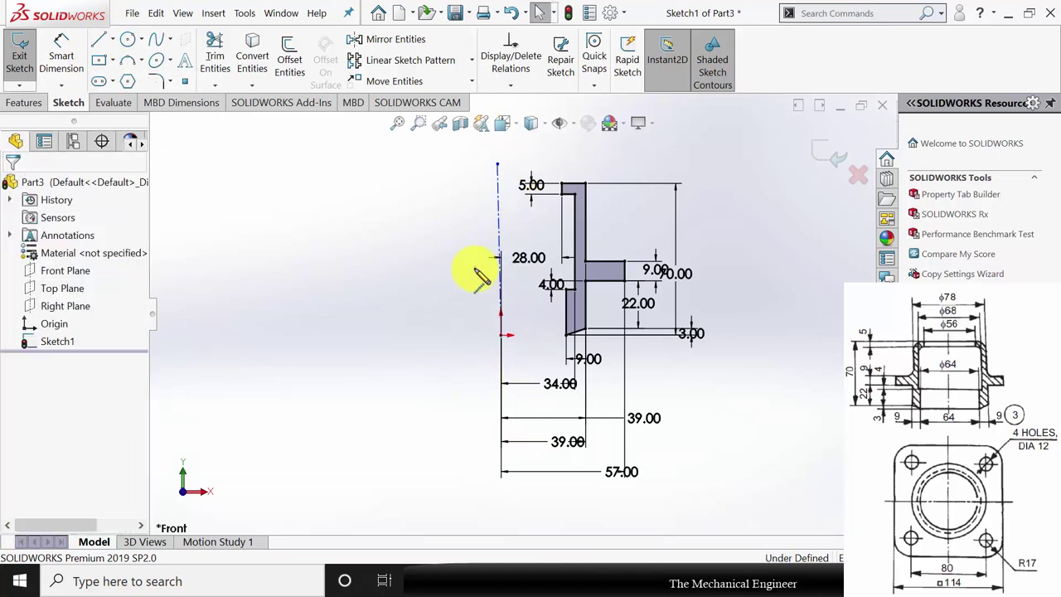
{"action": "left_click", "coordinate": [498, 217]}
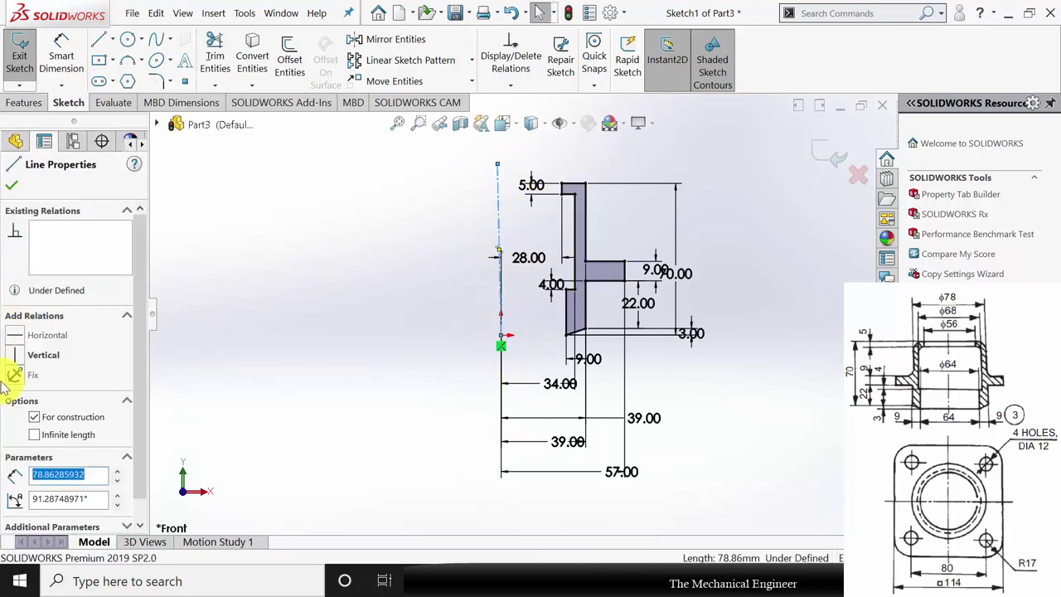
{"action": "left_click", "coordinate": [19, 356]}
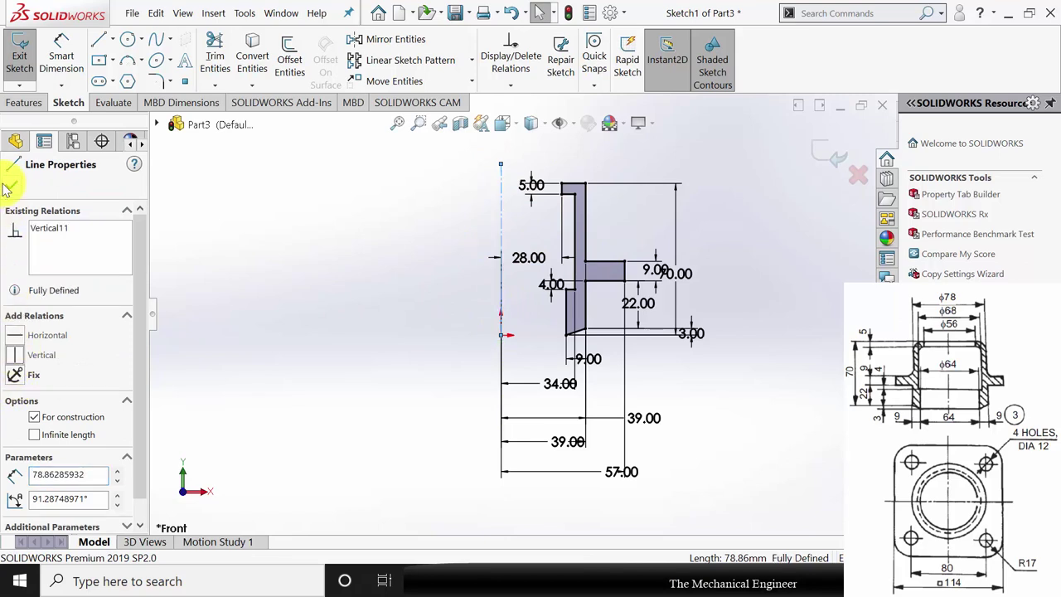
{"action": "left_click", "coordinate": [8, 187]}
Revolve the half-section profile 360° about the vertical centerline.
{"action": "left_click", "coordinate": [24, 102]}
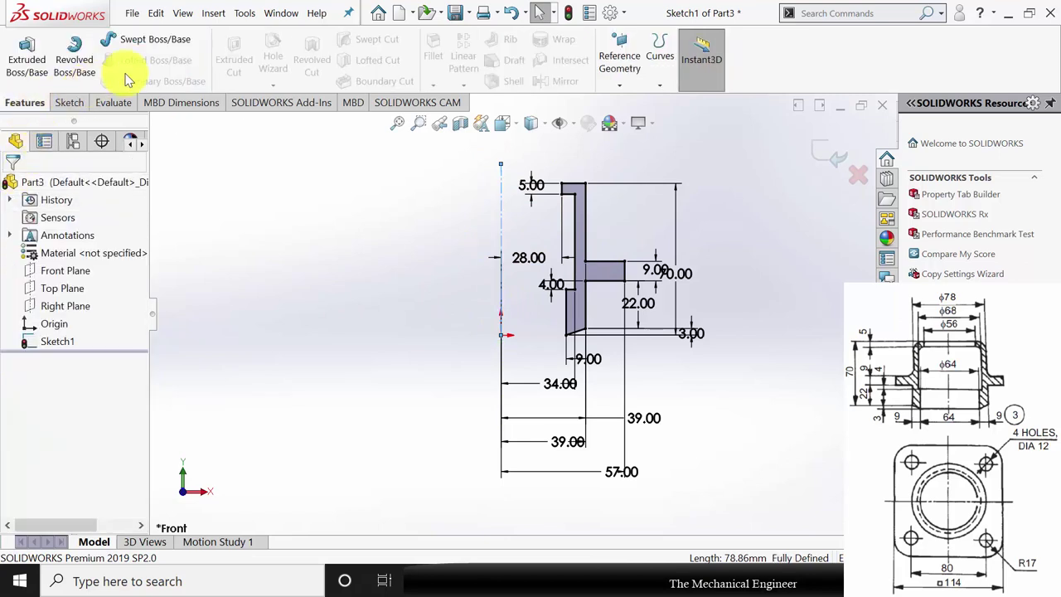
{"action": "left_click", "coordinate": [95, 70]}
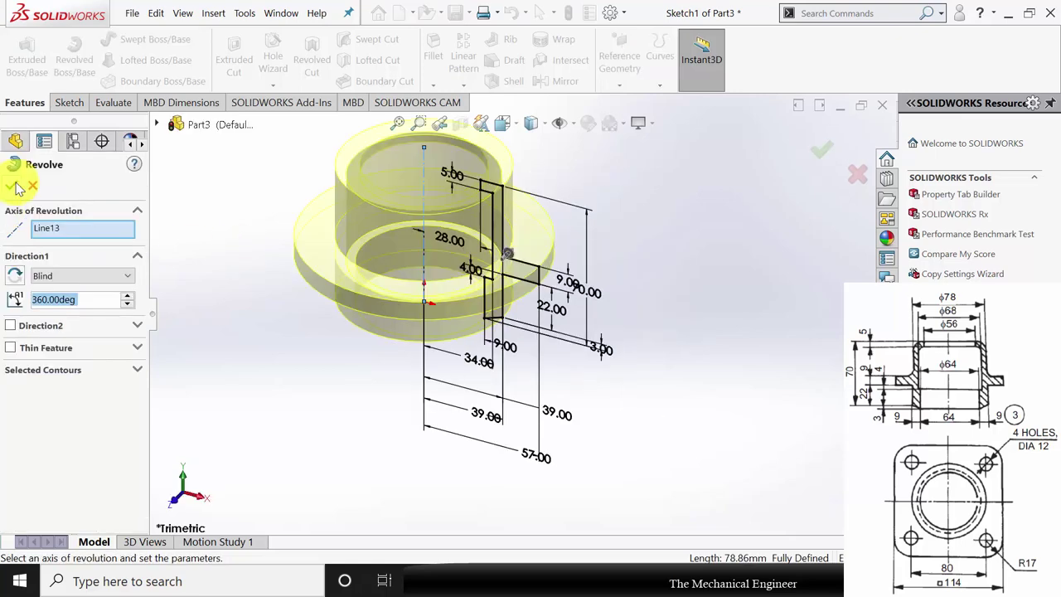
{"action": "left_click", "coordinate": [14, 186]}
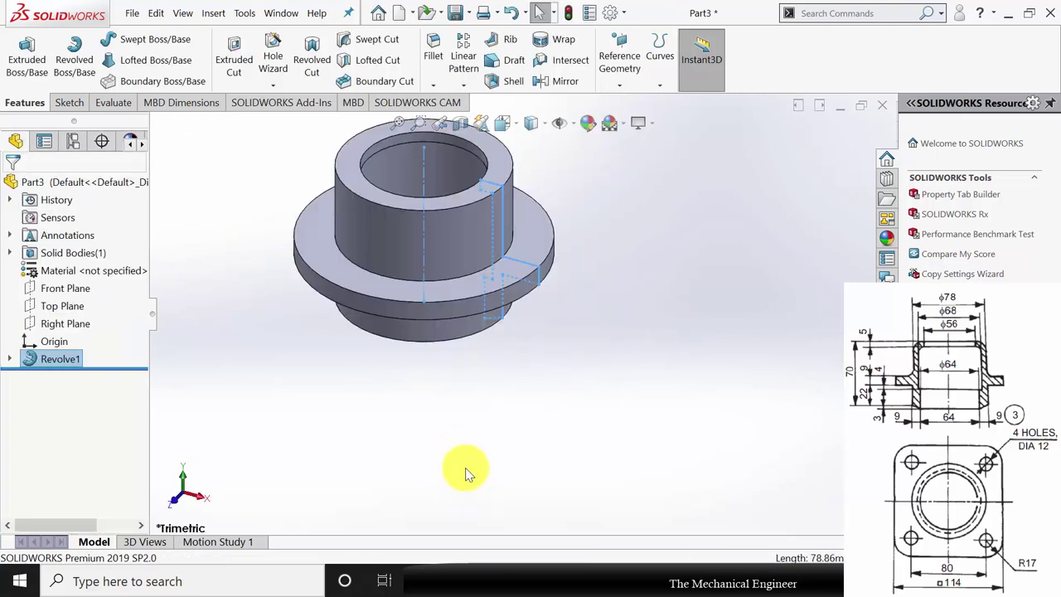
{"action": "left_click", "coordinate": [480, 397]}
Start a sketch on the flange's upper face and draw a center rectangle of about 125 × 100 mm at the origin.
{"action": "left_click", "coordinate": [539, 257]}
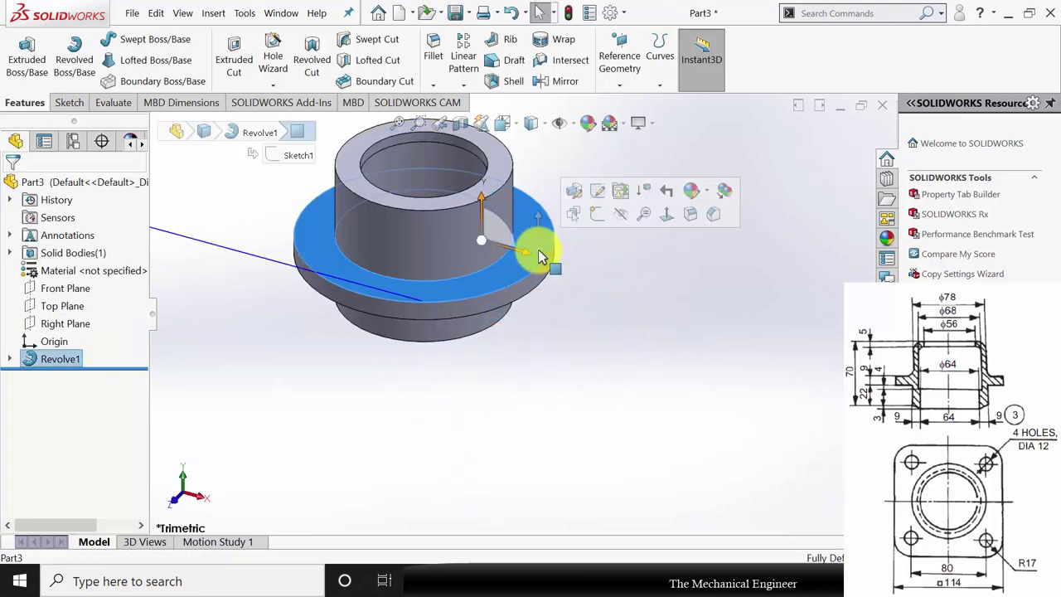
{"action": "left_click", "coordinate": [605, 221]}
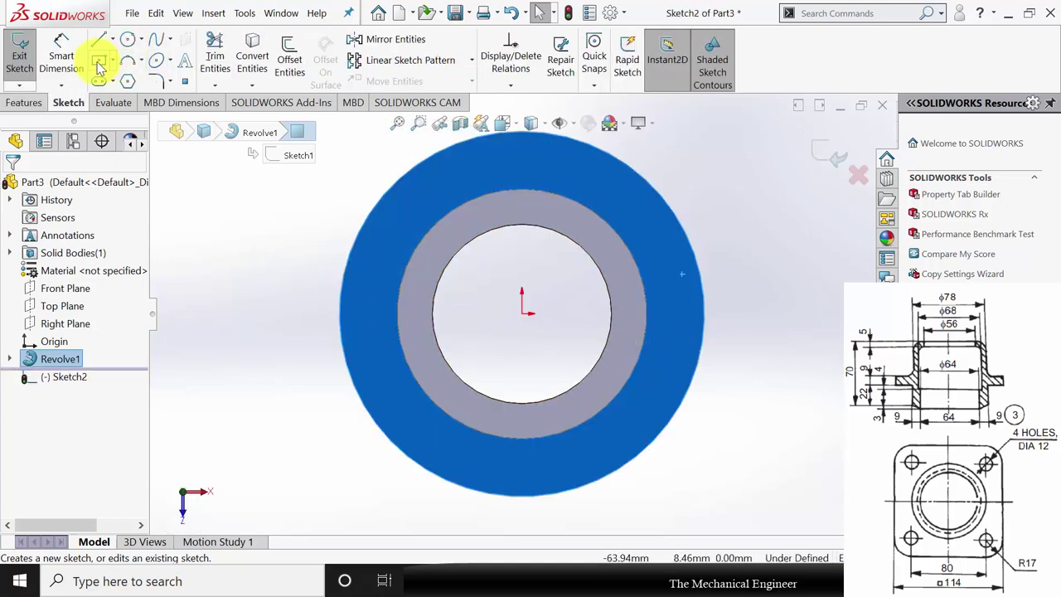
{"action": "left_click", "coordinate": [99, 65]}
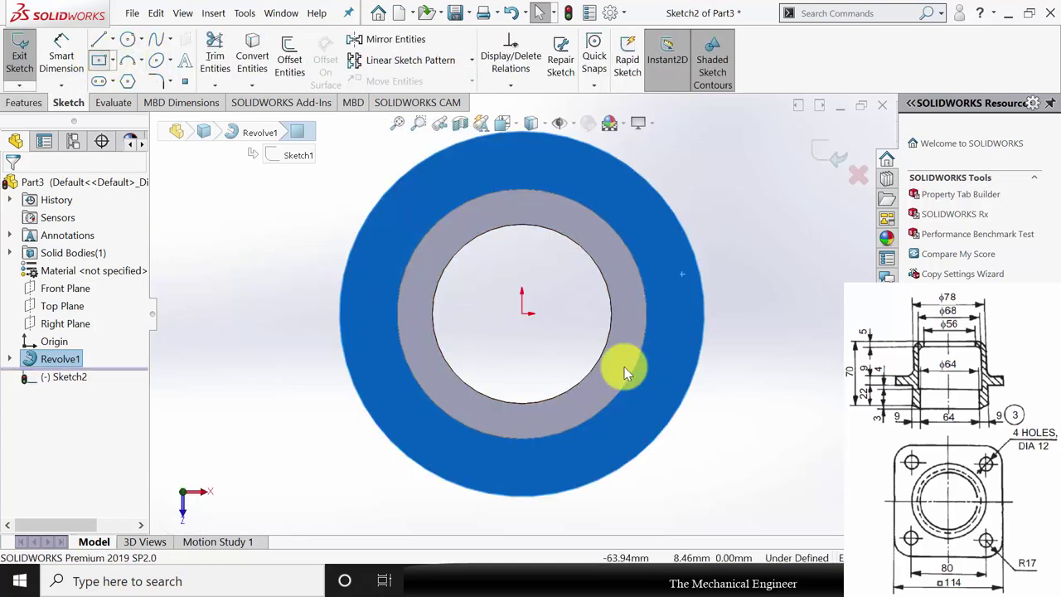
{"action": "left_click", "coordinate": [522, 314]}
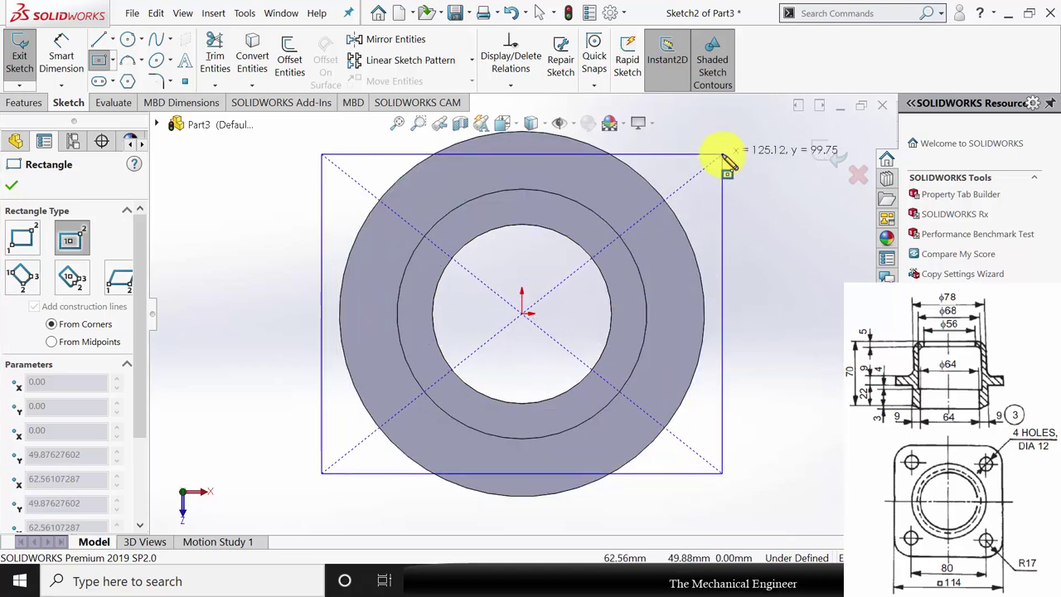
{"action": "left_click", "coordinate": [721, 154]}
{"action": "key", "text": "Escape"}
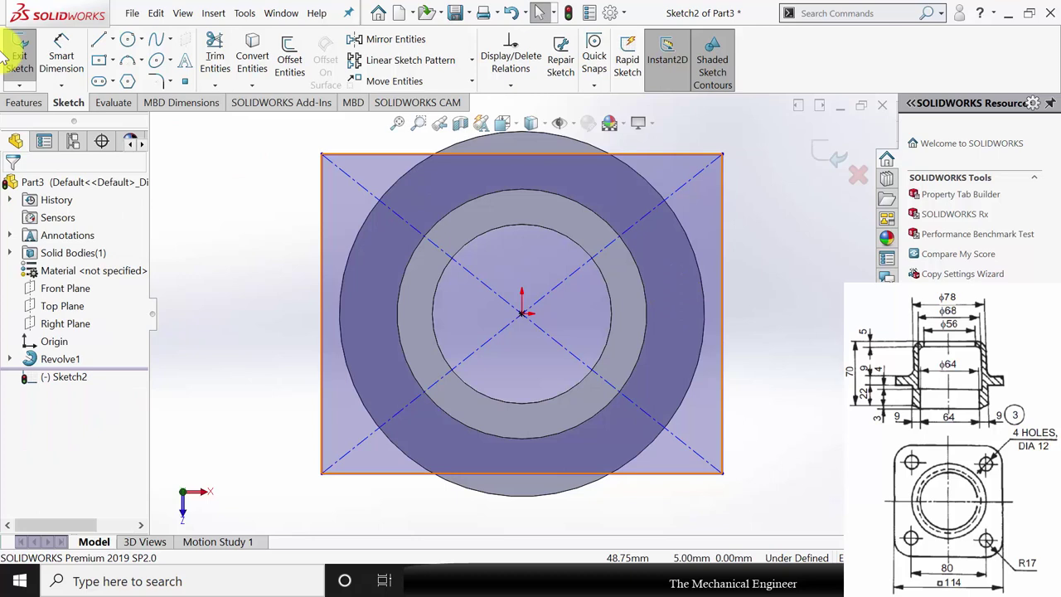
Dimension the rectangle's width and height as 114 mm each.
{"action": "left_click", "coordinate": [59, 49]}
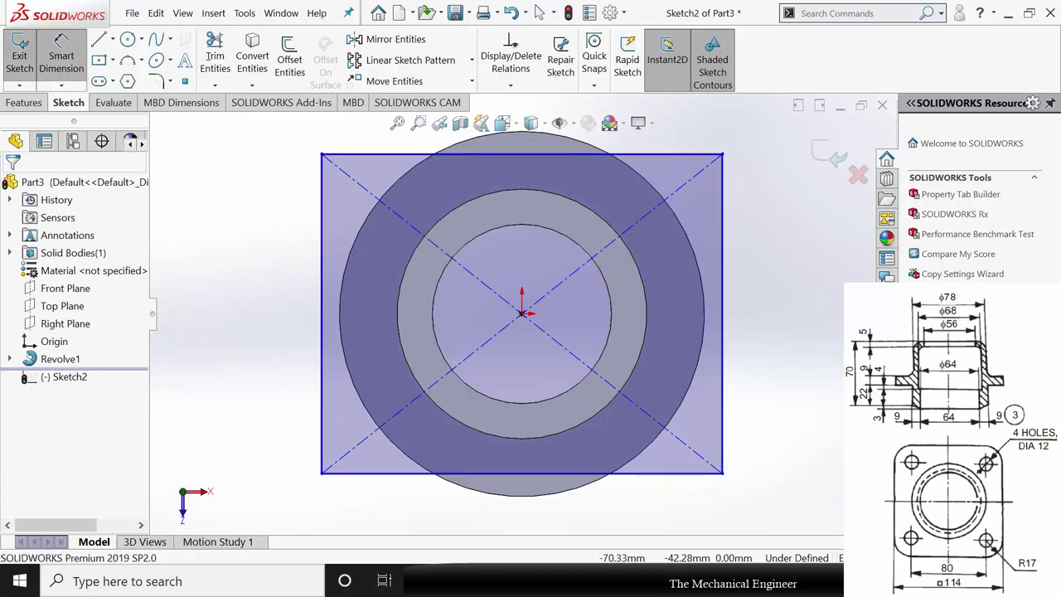
{"action": "left_click", "coordinate": [638, 481]}
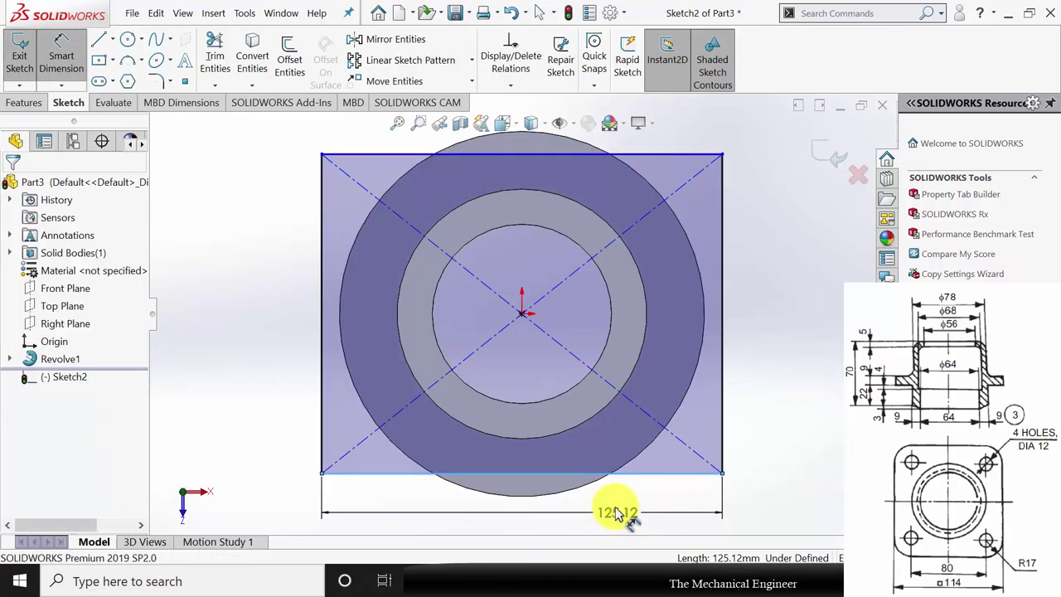
{"action": "left_click", "coordinate": [619, 514]}
{"action": "type", "text": "114"}
{"action": "key", "text": "Return"}
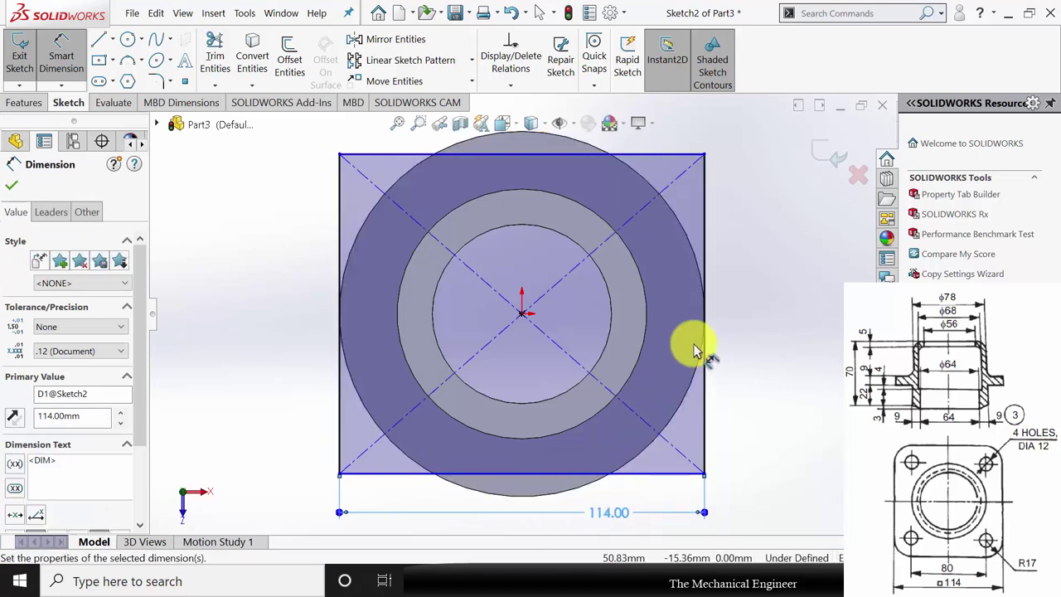
{"action": "left_click", "coordinate": [705, 262]}
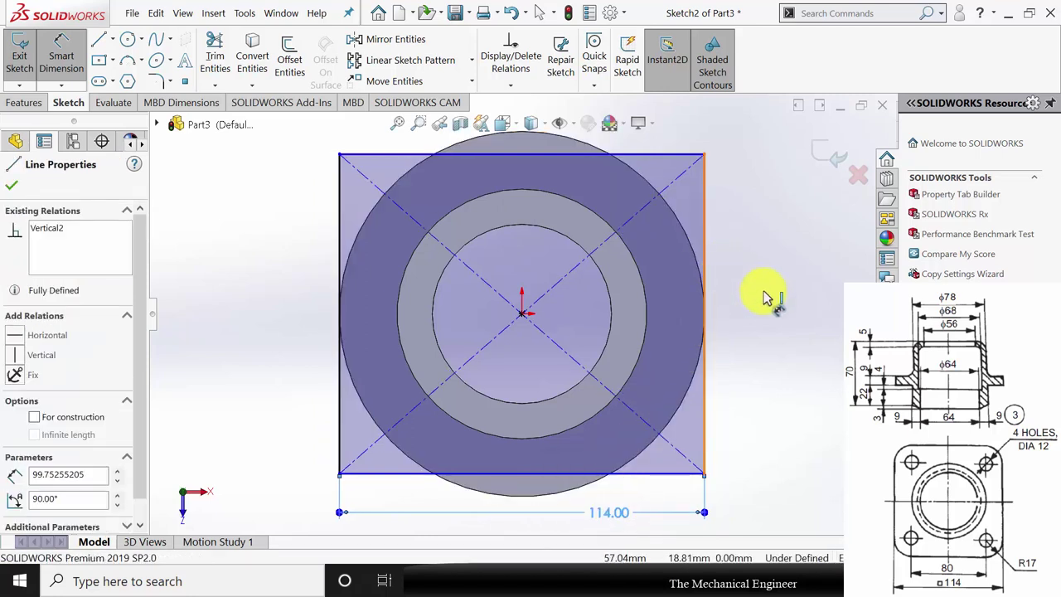
{"action": "left_click", "coordinate": [764, 296]}
{"action": "type", "text": "114"}
{"action": "key", "text": "Return"}
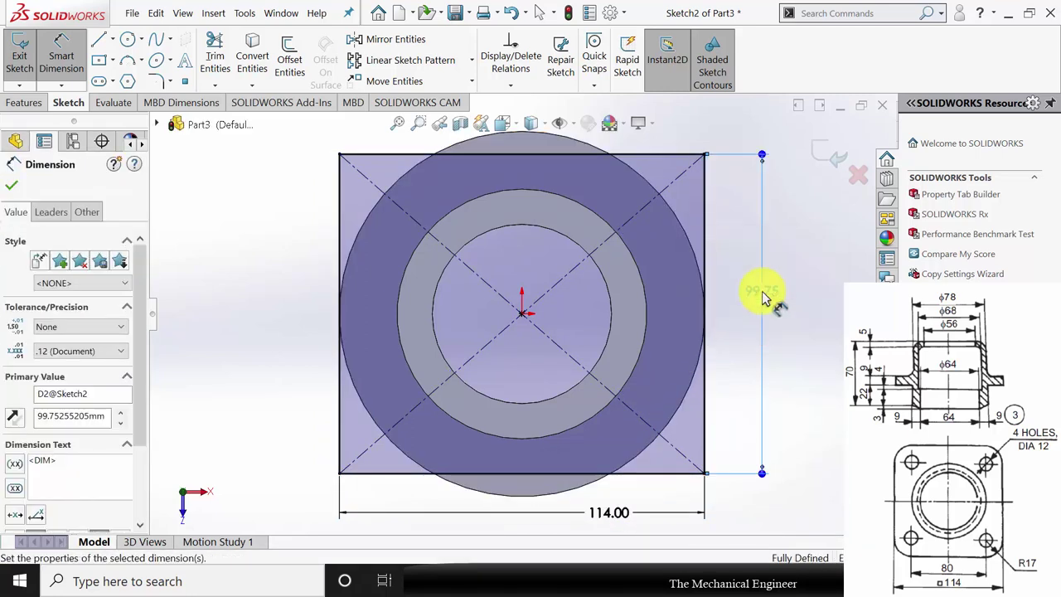
{"action": "left_click", "coordinate": [13, 184]}
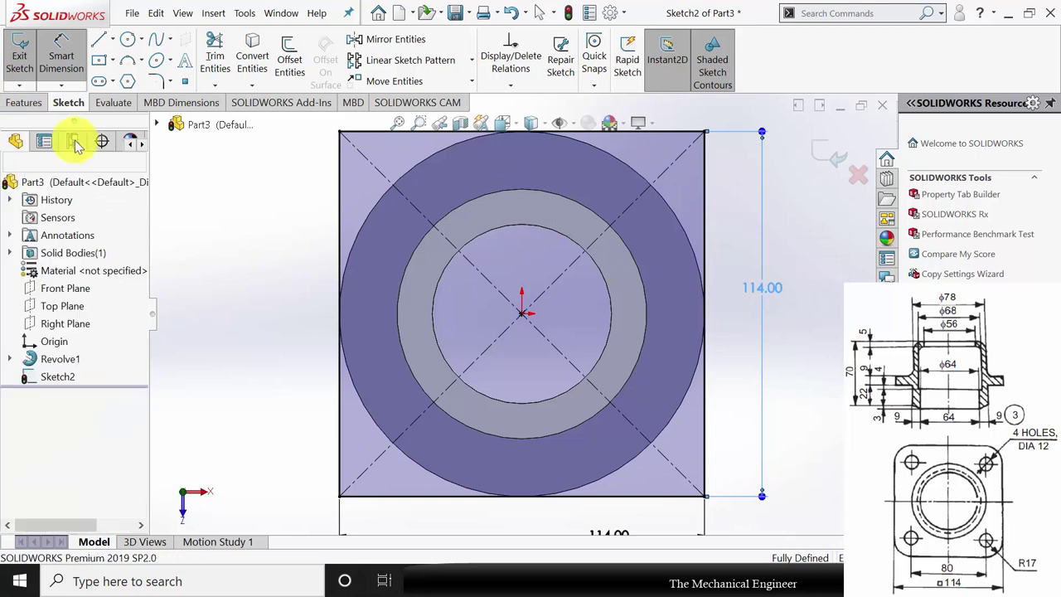
Draw a circle of about 45 mm radius centered on the origin, between the neck's outer wall and the flange's rim.
{"action": "left_click", "coordinate": [126, 38]}
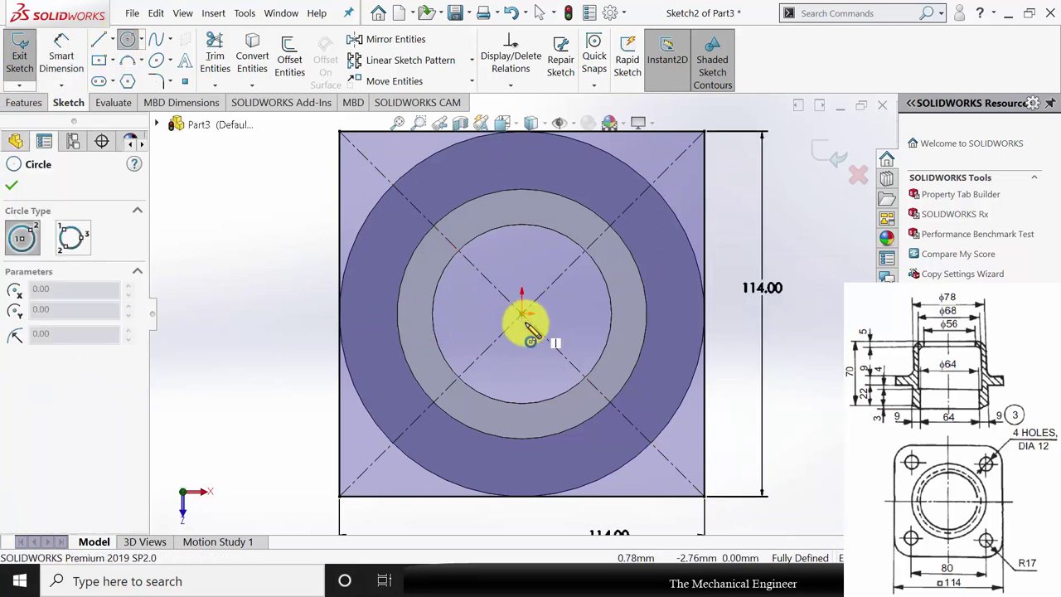
{"action": "left_click", "coordinate": [522, 314]}
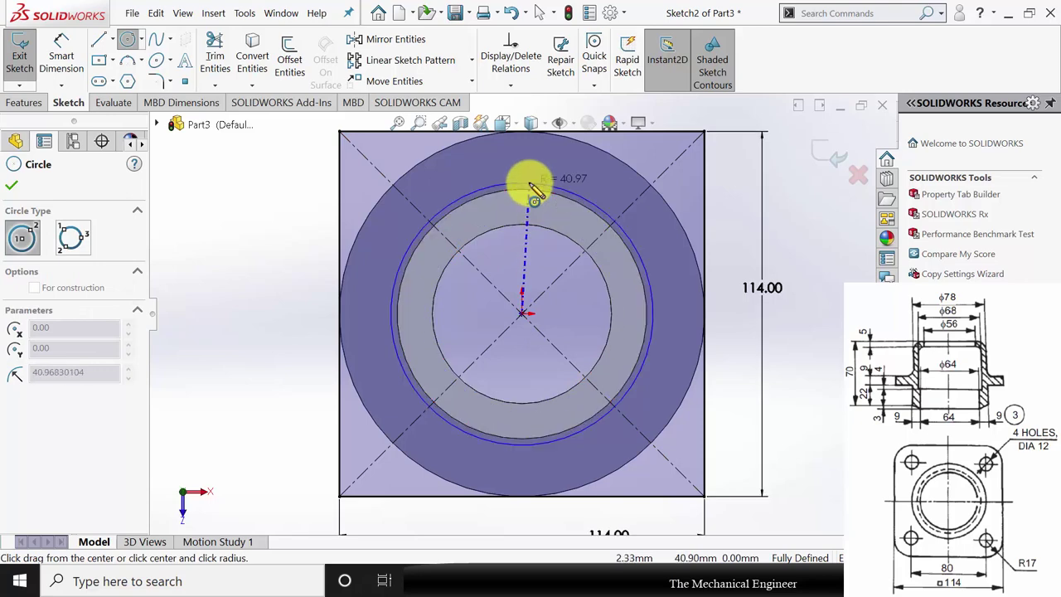
{"action": "left_click", "coordinate": [531, 175]}
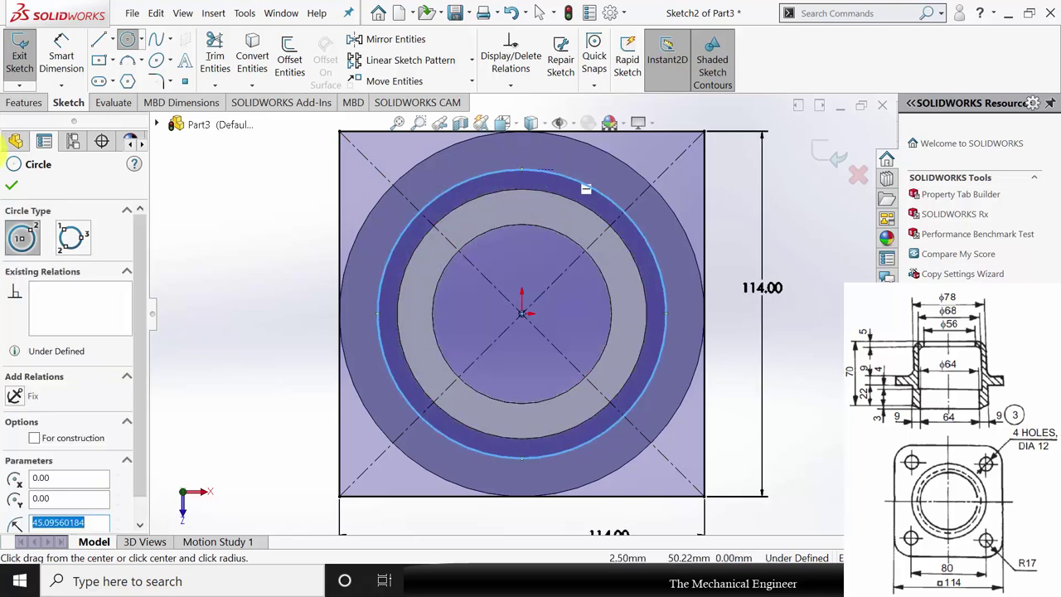
{"action": "left_click", "coordinate": [18, 187]}
Extrude the square outline with Up To Surface, ending at the round flange's opposite face.
{"action": "left_click", "coordinate": [25, 102]}
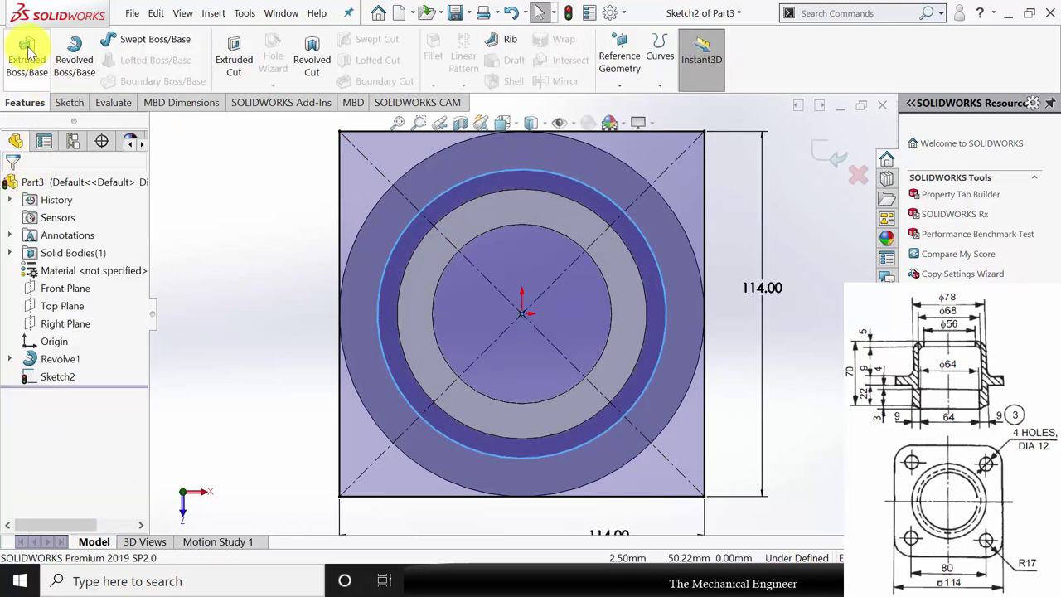
{"action": "left_click", "coordinate": [28, 50]}
{"action": "left_click", "coordinate": [500, 397]}
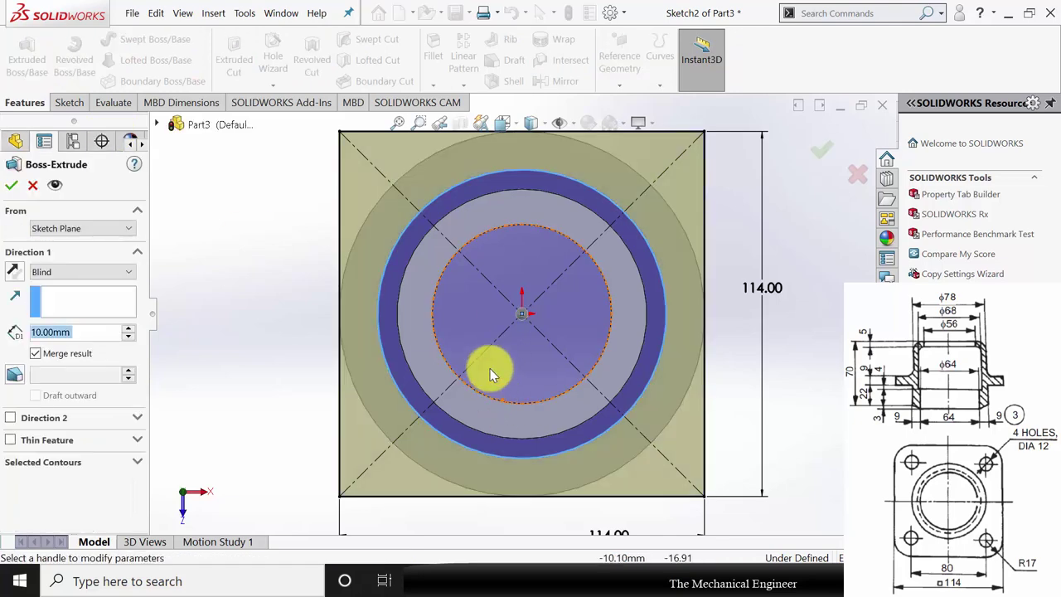
{"action": "middle_click_drag", "start_coordinate": [407, 256], "coordinate": [500, 158]}
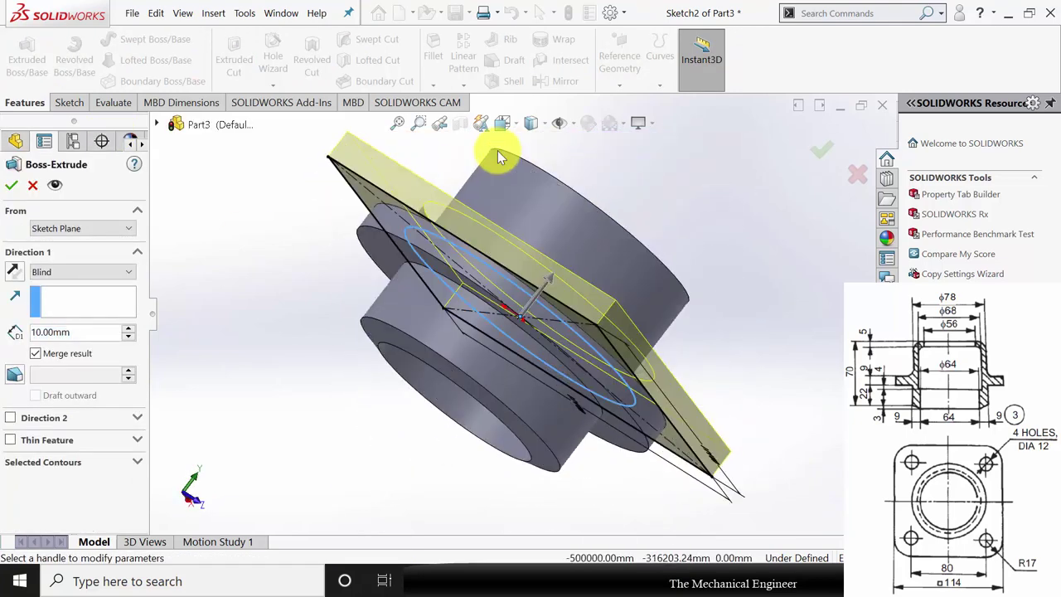
{"action": "left_click", "coordinate": [66, 272]}
{"action": "left_click", "coordinate": [83, 324]}
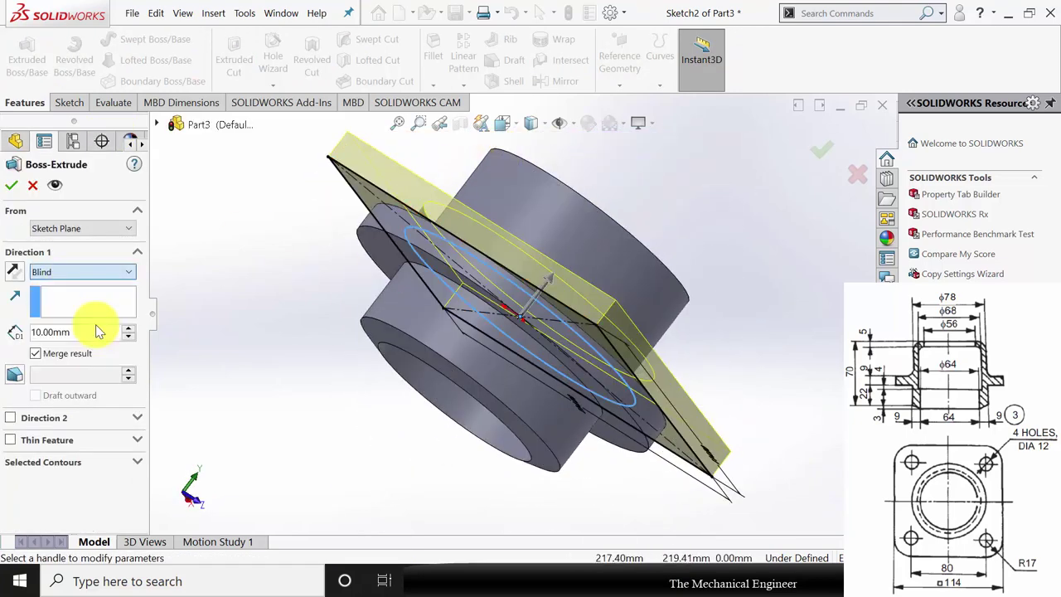
{"action": "left_click", "coordinate": [363, 275]}
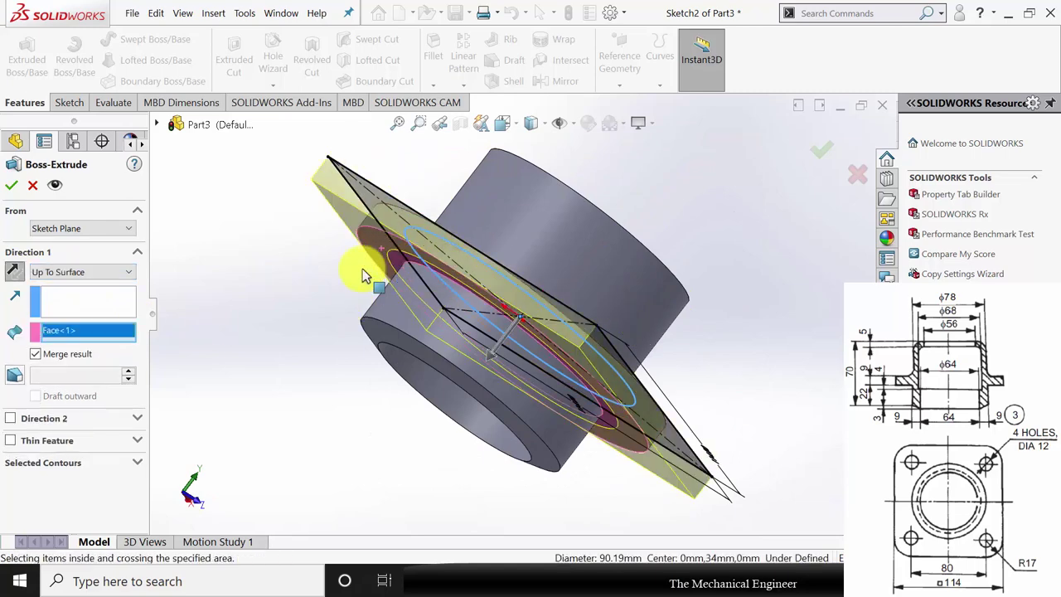
{"action": "left_click", "coordinate": [10, 186]}
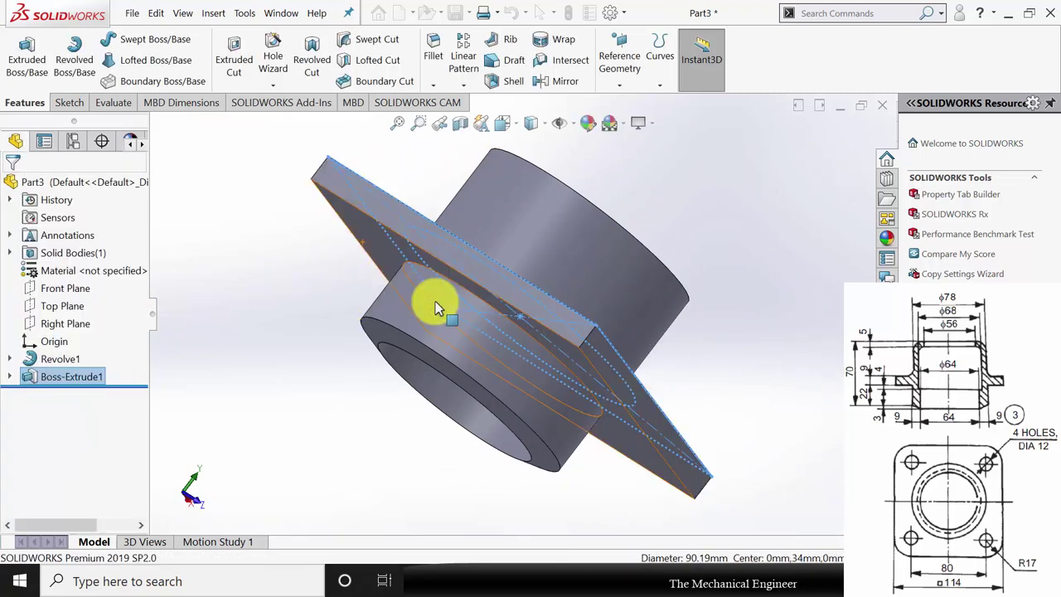
Start a sketch on the square flange's face and draw a circle of about 6 mm radius near one corner.
{"action": "middle_click_drag", "start_coordinate": [425, 381], "coordinate": [515, 414]}
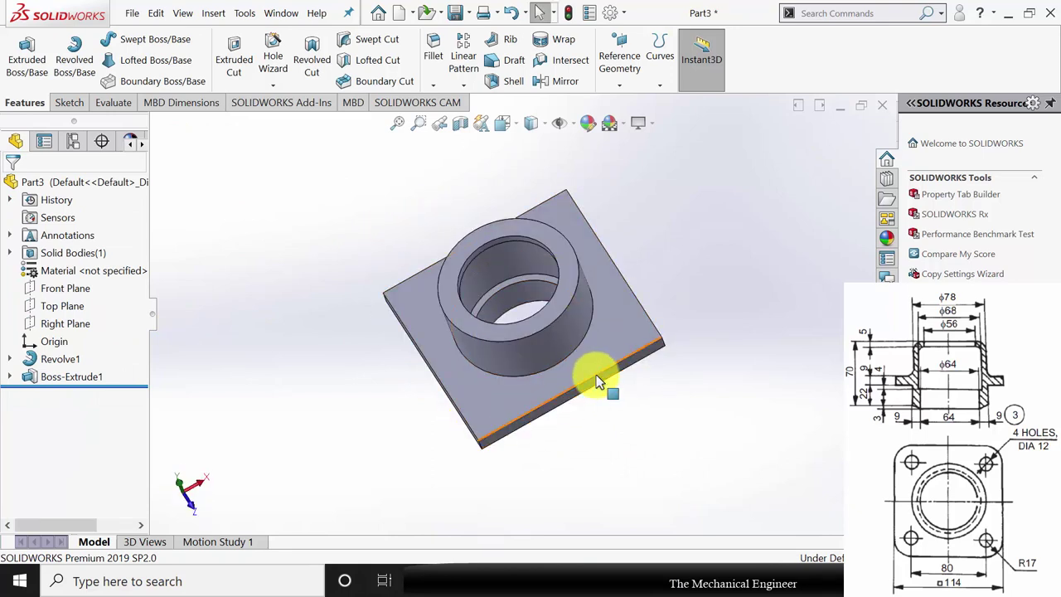
{"action": "left_click", "coordinate": [624, 319]}
{"action": "left_click", "coordinate": [682, 280]}
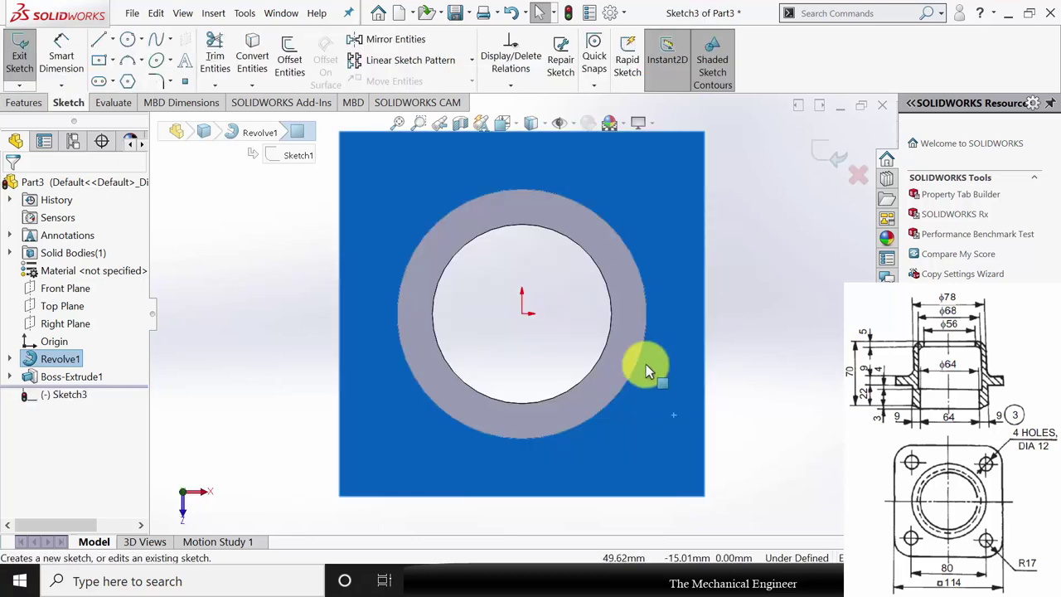
{"action": "scroll", "coordinate": [682, 198], "scroll_direction": "down", "scroll_amount": 2}
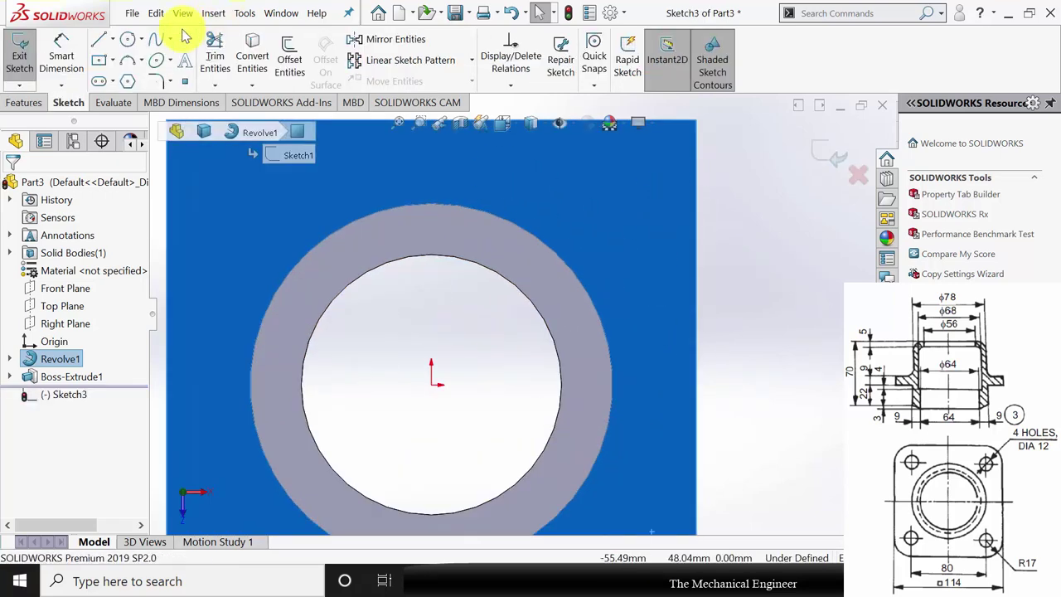
{"action": "left_click", "coordinate": [127, 39]}
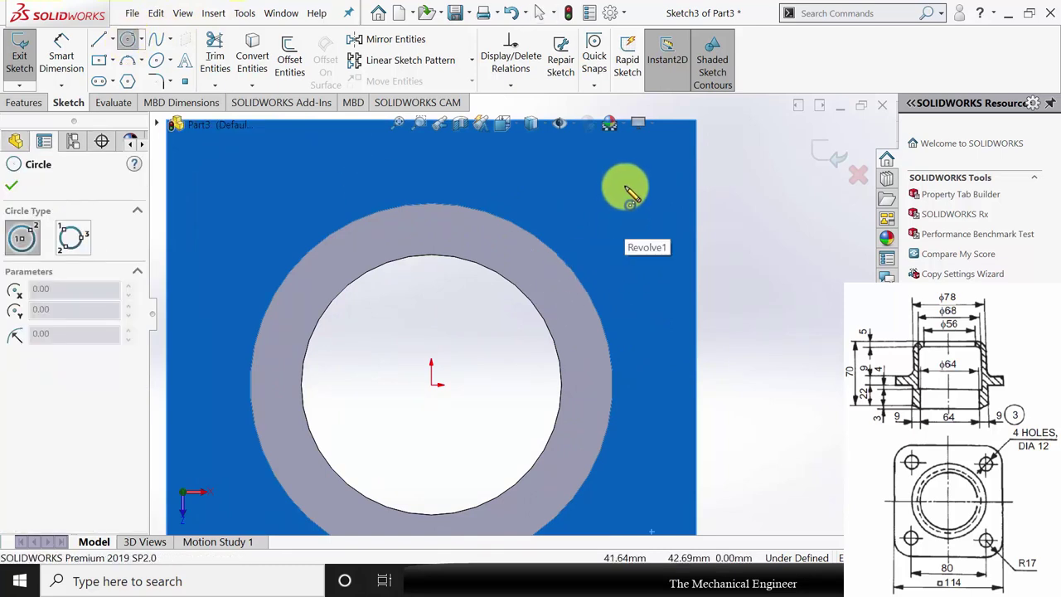
{"action": "left_click", "coordinate": [625, 178]}
{"action": "left_click", "coordinate": [644, 205]}
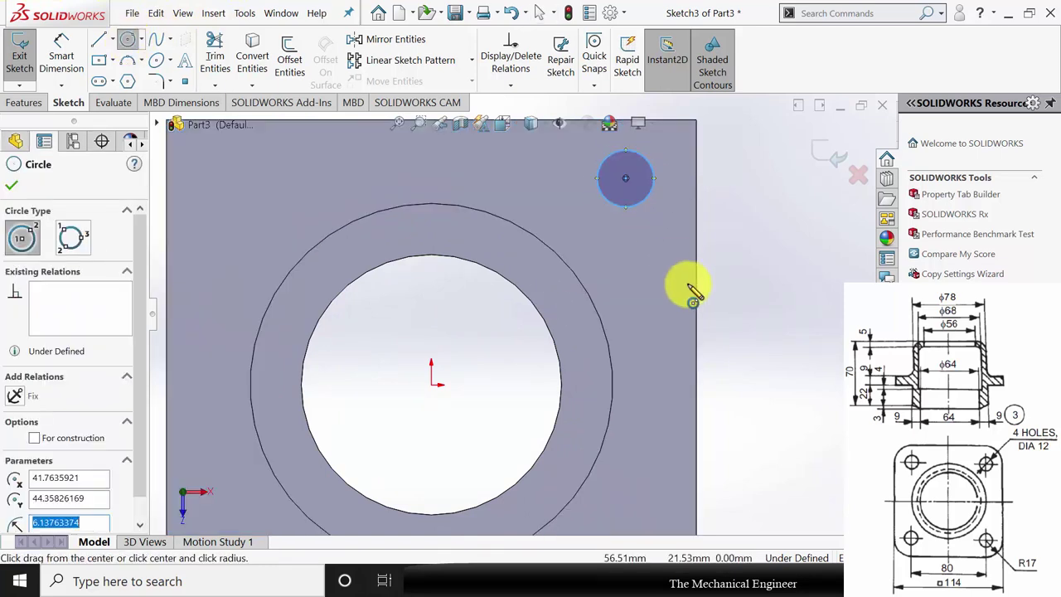
{"action": "left_click", "coordinate": [12, 188]}
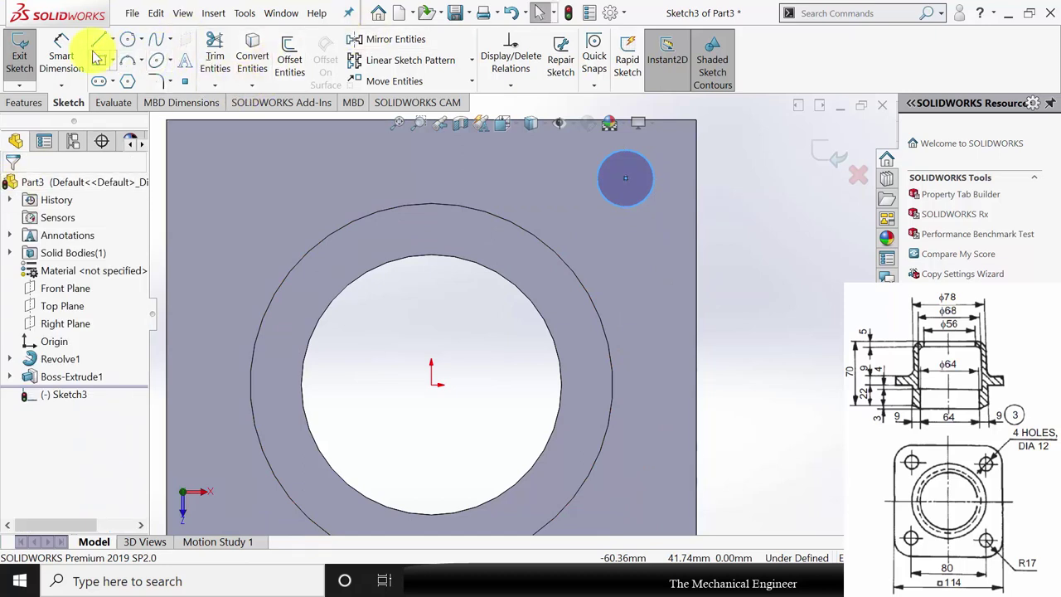
Dimension the corner circle's diameter as 12 mm.
{"action": "left_click", "coordinate": [63, 51]}
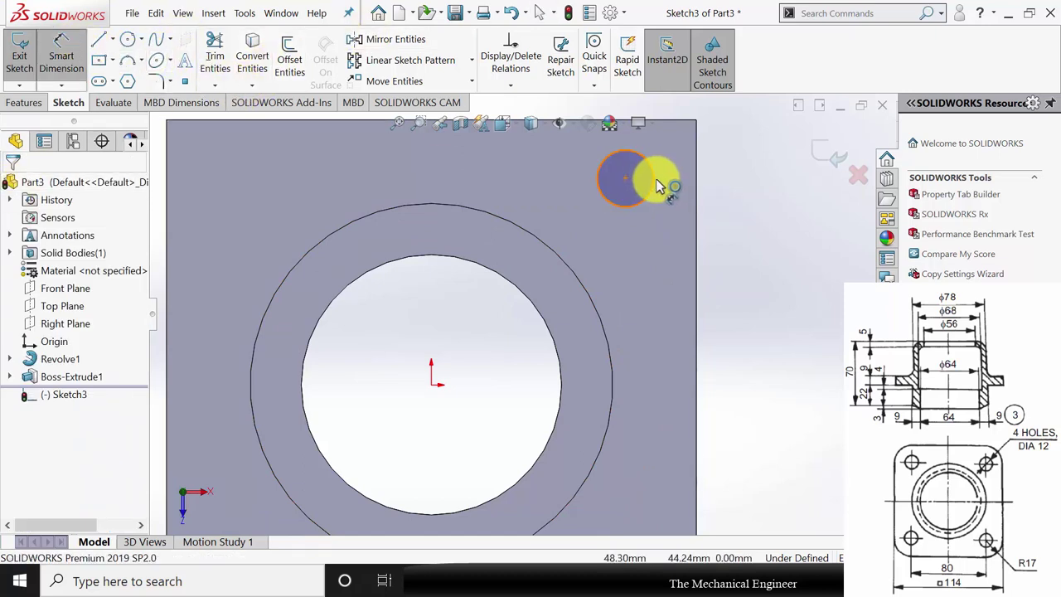
{"action": "left_click", "coordinate": [659, 185]}
{"action": "left_click", "coordinate": [746, 240]}
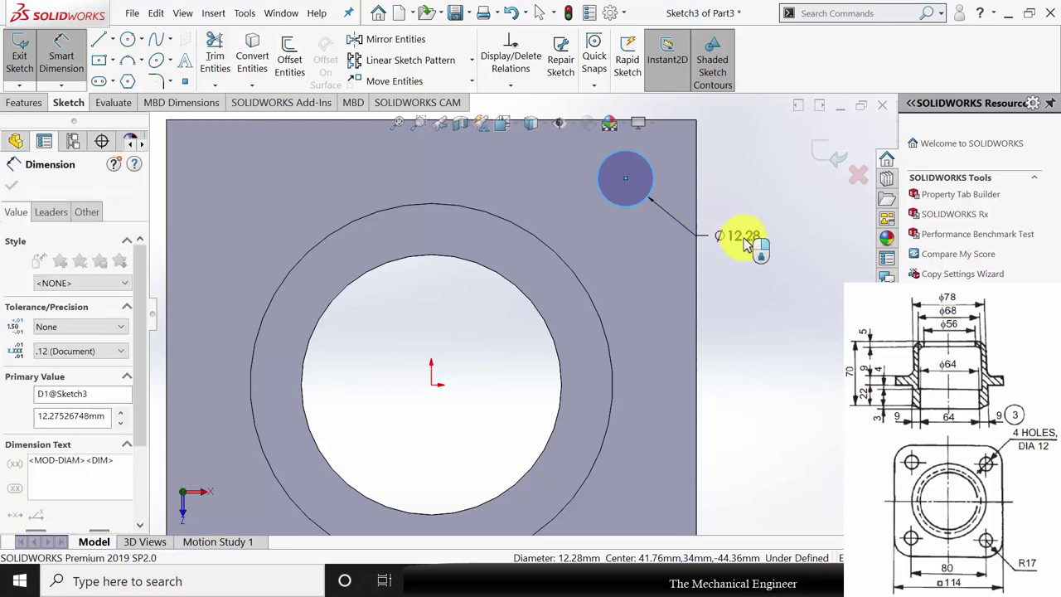
{"action": "type", "text": "12"}
{"action": "key", "text": "Return"}
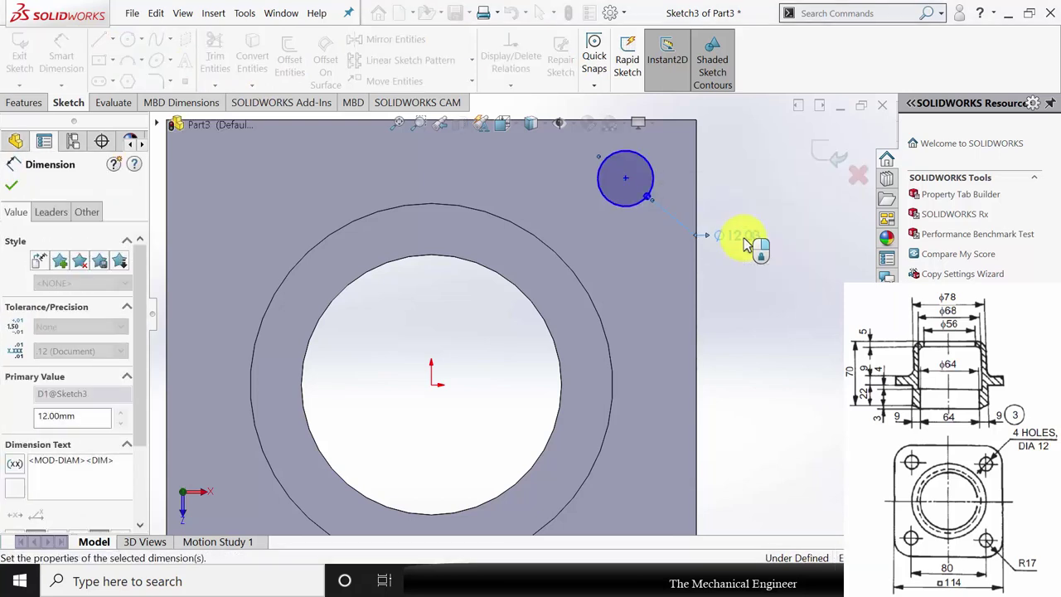
Dimension the corner circle's center 40 mm horizontally and 40 mm vertically from the origin.
{"action": "left_click", "coordinate": [626, 177]}
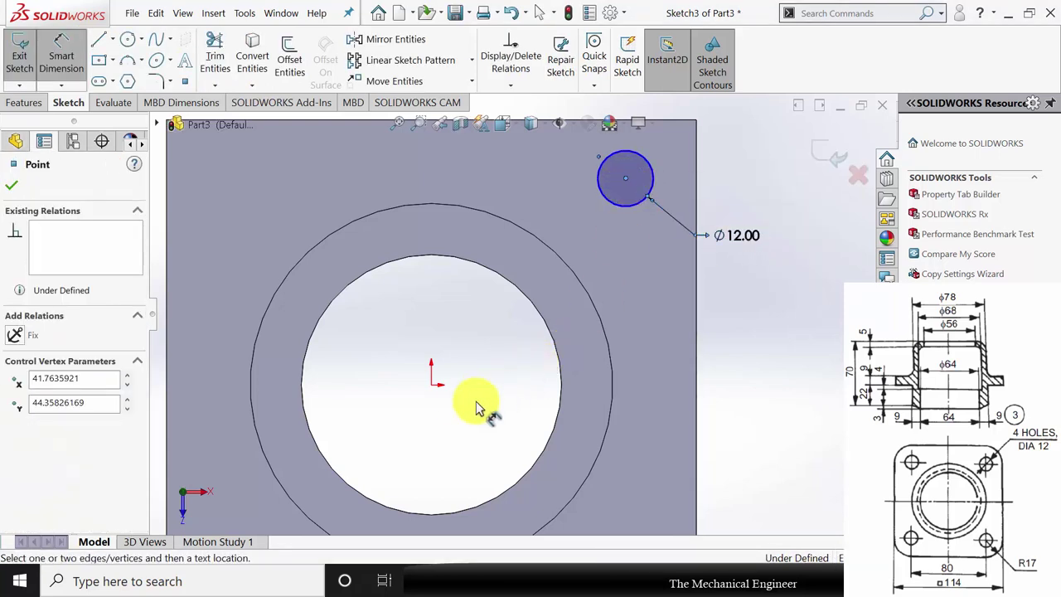
{"action": "left_click", "coordinate": [431, 386]}
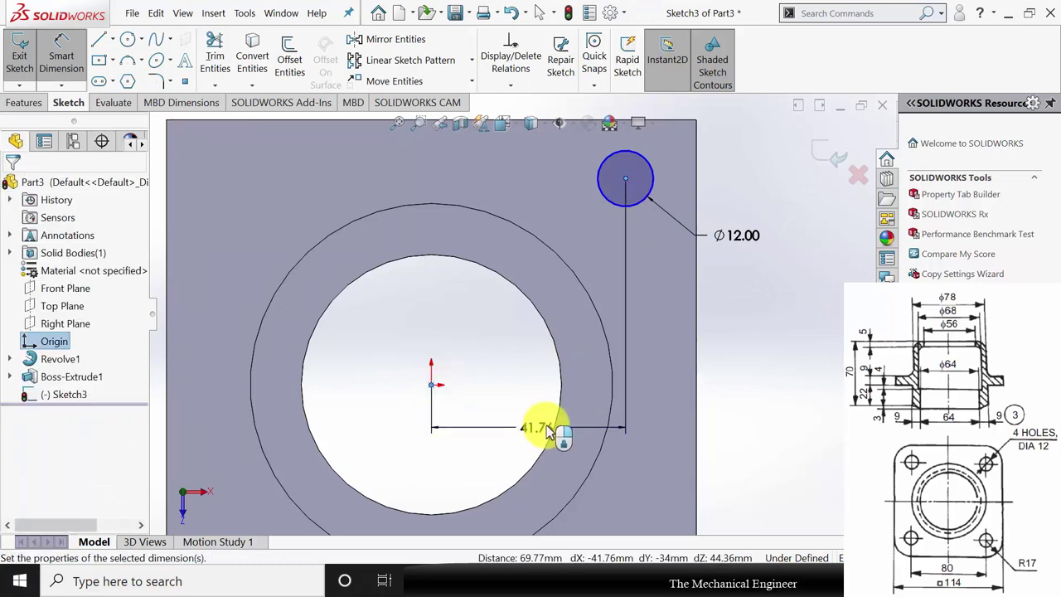
{"action": "left_click", "coordinate": [546, 426]}
{"action": "type", "text": "40"}
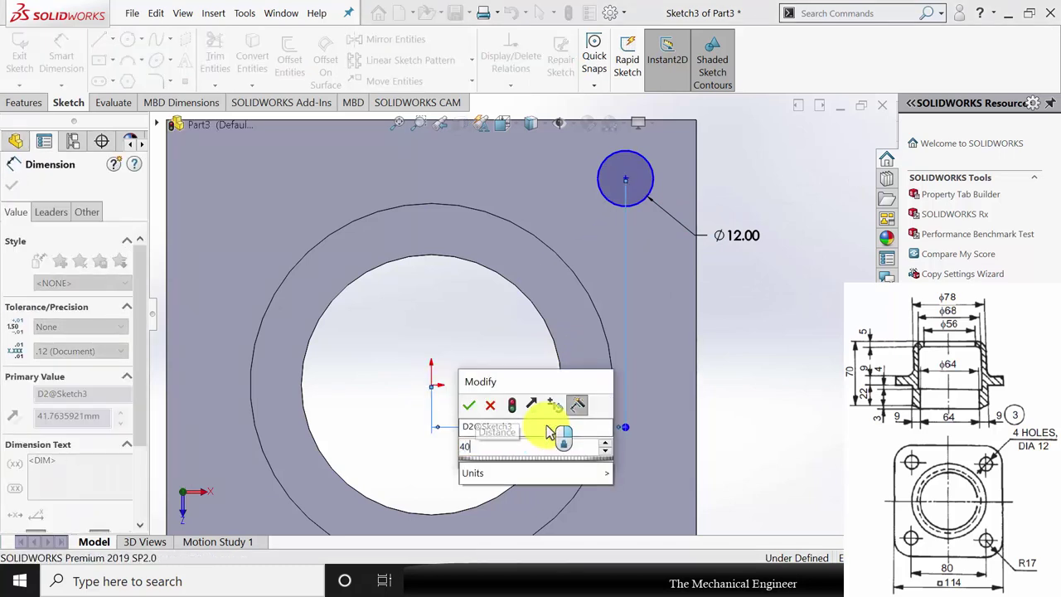
{"action": "key", "text": "Return"}
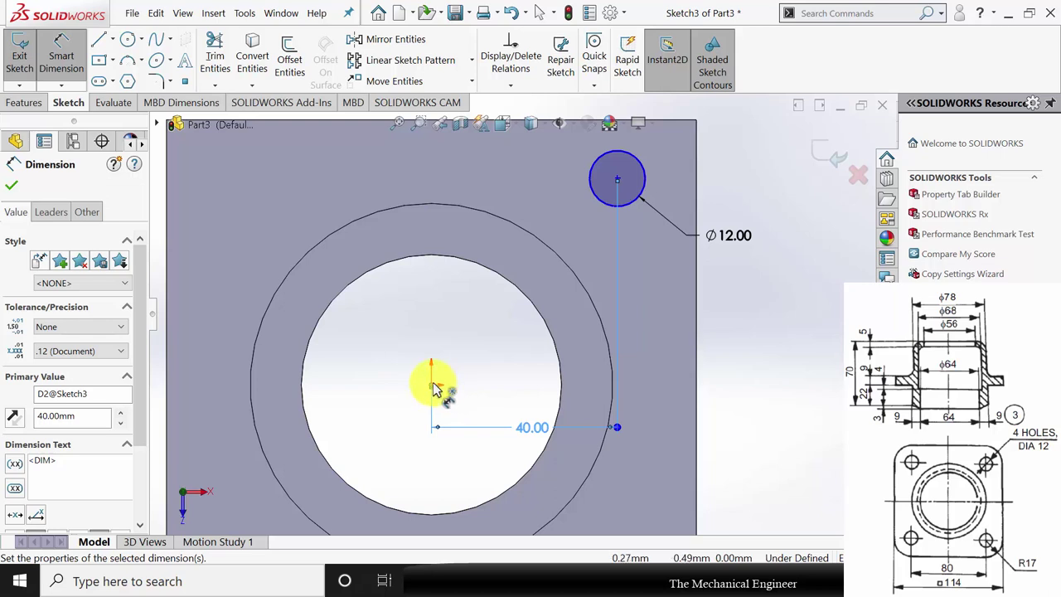
{"action": "left_click", "coordinate": [432, 386]}
{"action": "left_click", "coordinate": [617, 178]}
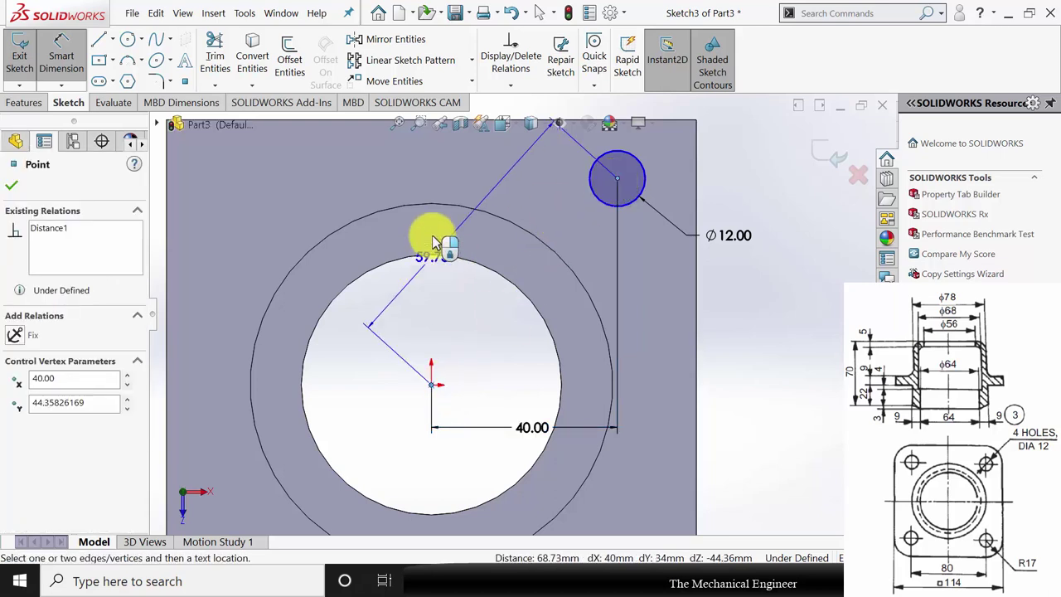
{"action": "left_click", "coordinate": [670, 278]}
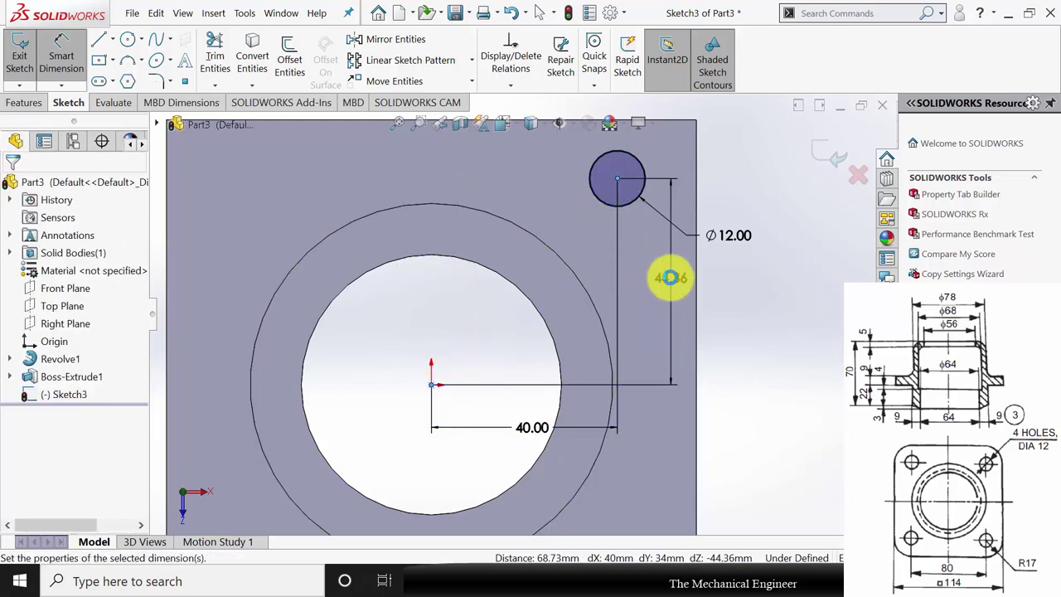
{"action": "type", "text": "40"}
{"action": "key", "text": "Return"}
{"action": "left_click", "coordinate": [8, 196]}
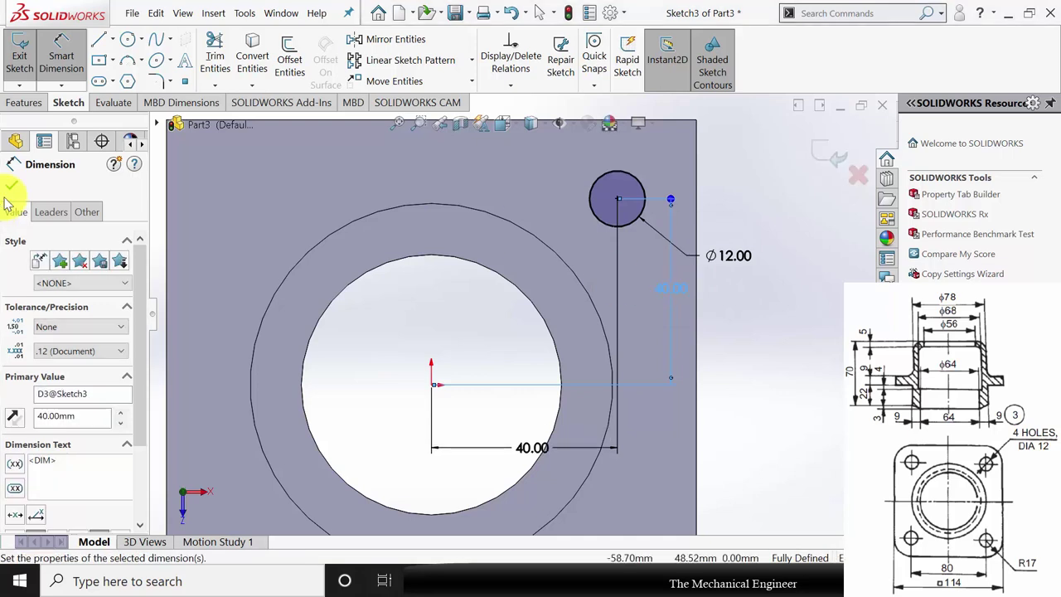
Cut the 12 mm circle Through All to make the corner hole.
{"action": "left_click", "coordinate": [38, 103]}
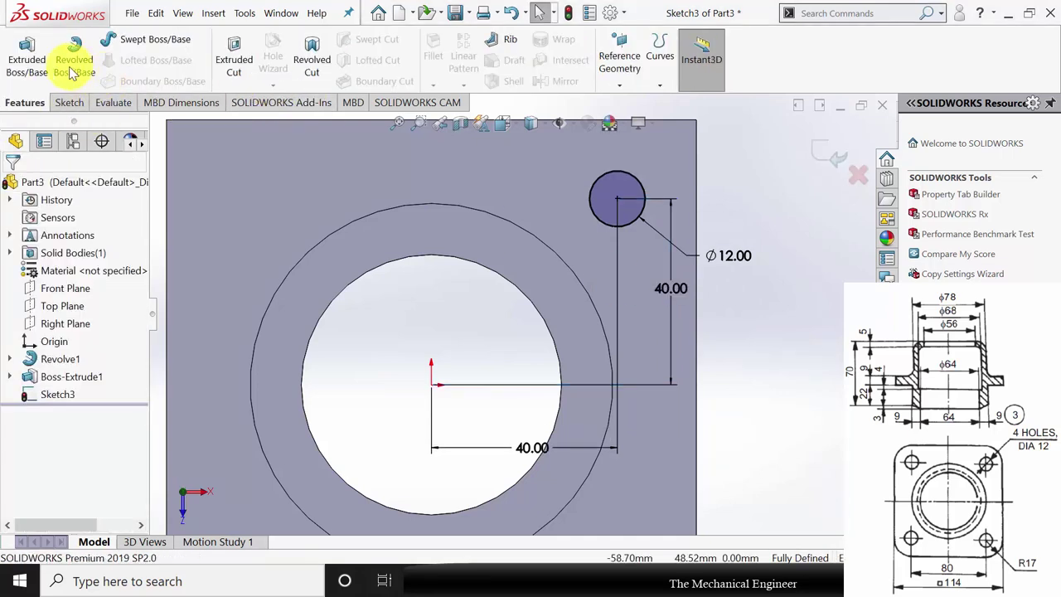
{"action": "left_click", "coordinate": [85, 274]}
{"action": "left_click", "coordinate": [93, 297]}
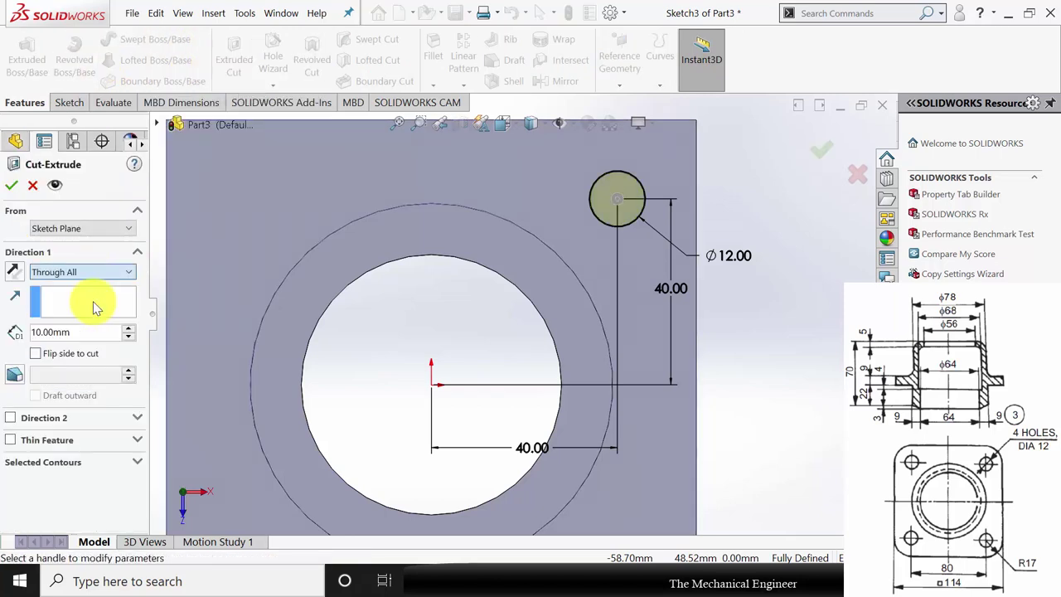
{"action": "left_click", "coordinate": [13, 187]}
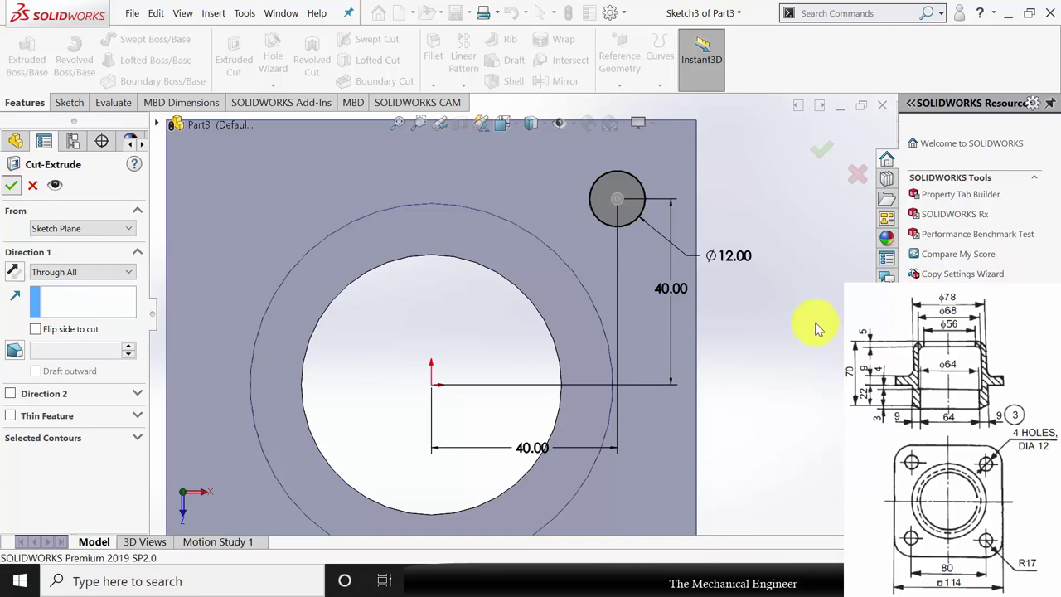
Try to cut a thread in the corner hole, starting at its edge and ending at the flange's opposite face.
{"action": "middle_click_drag", "start_coordinate": [755, 349], "coordinate": [721, 299]}
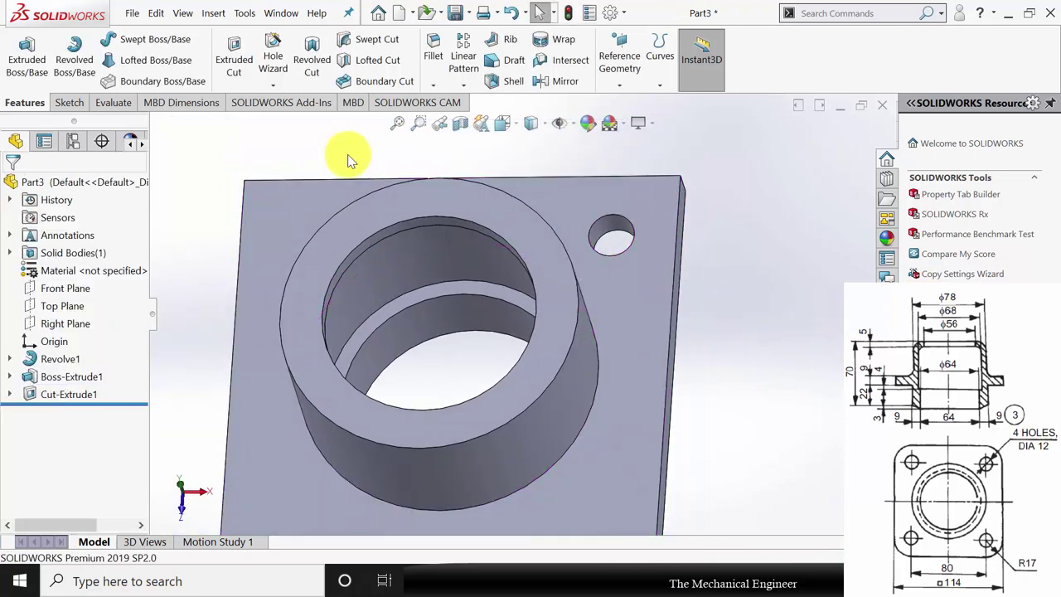
{"action": "left_click", "coordinate": [273, 85]}
{"action": "left_click", "coordinate": [300, 141]}
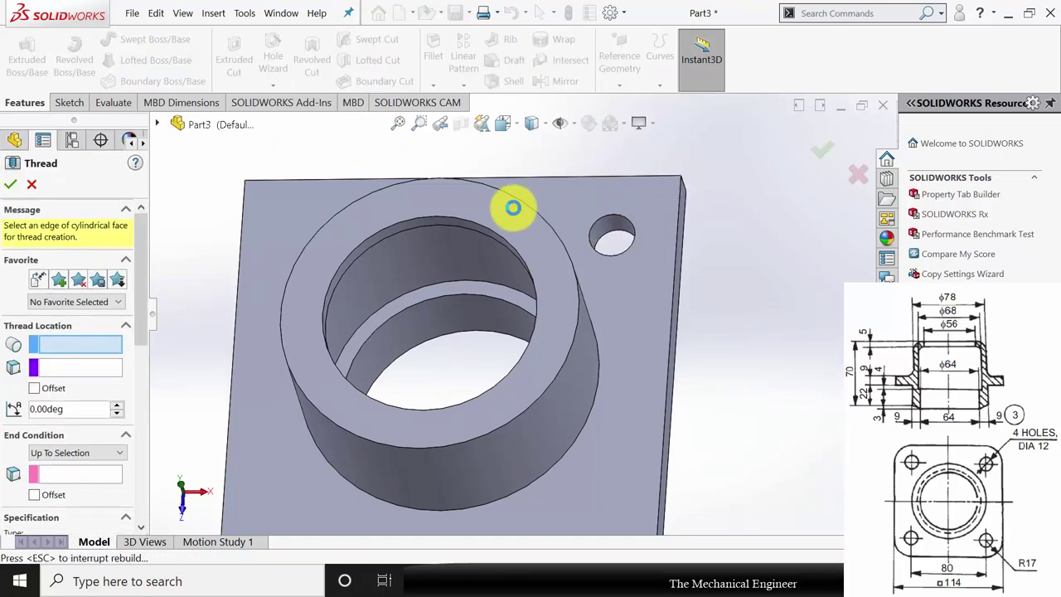
{"action": "left_click", "coordinate": [513, 207]}
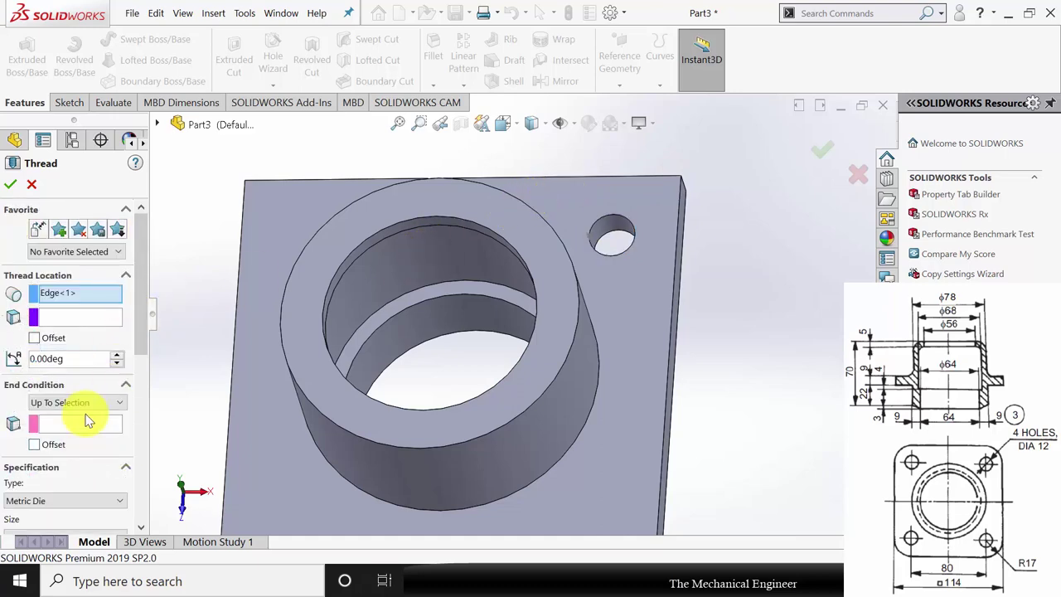
{"action": "left_click", "coordinate": [89, 427]}
{"action": "middle_click_drag", "start_coordinate": [812, 390], "coordinate": [791, 348]}
{"action": "left_click", "coordinate": [787, 343]}
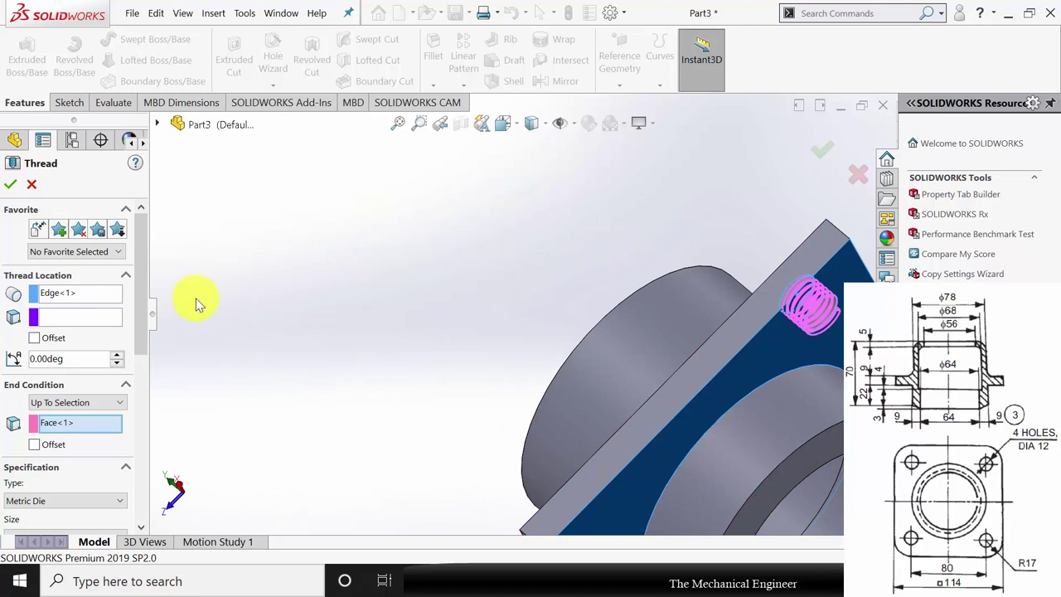
{"action": "left_click", "coordinate": [9, 186]}
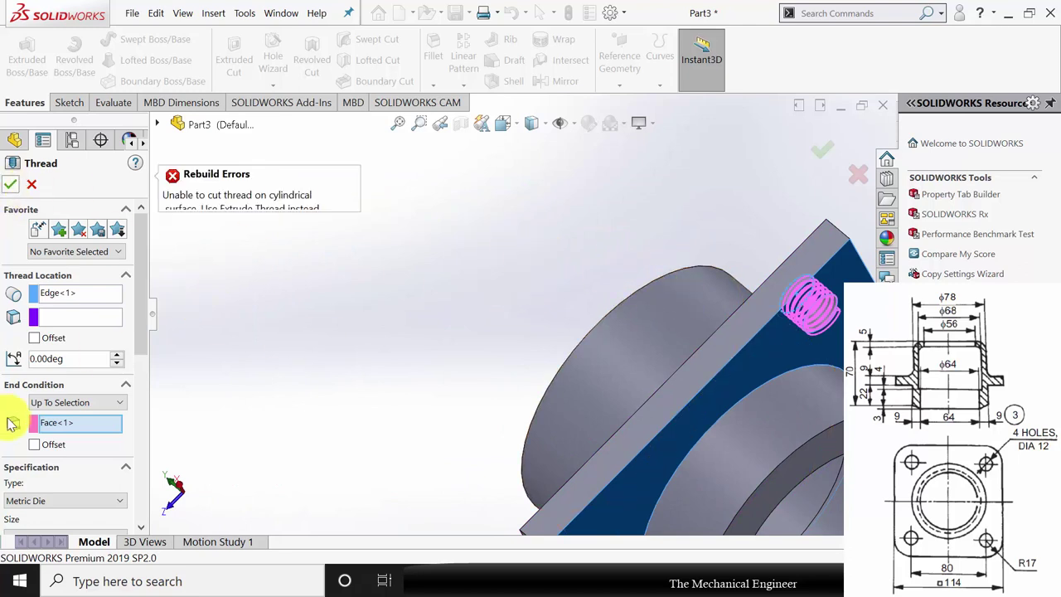
Switch the M12x1.75 thread's method to Extrude thread and create the thread in the corner hole.
{"action": "left_click_drag", "start_coordinate": [141, 261], "coordinate": [133, 355]}
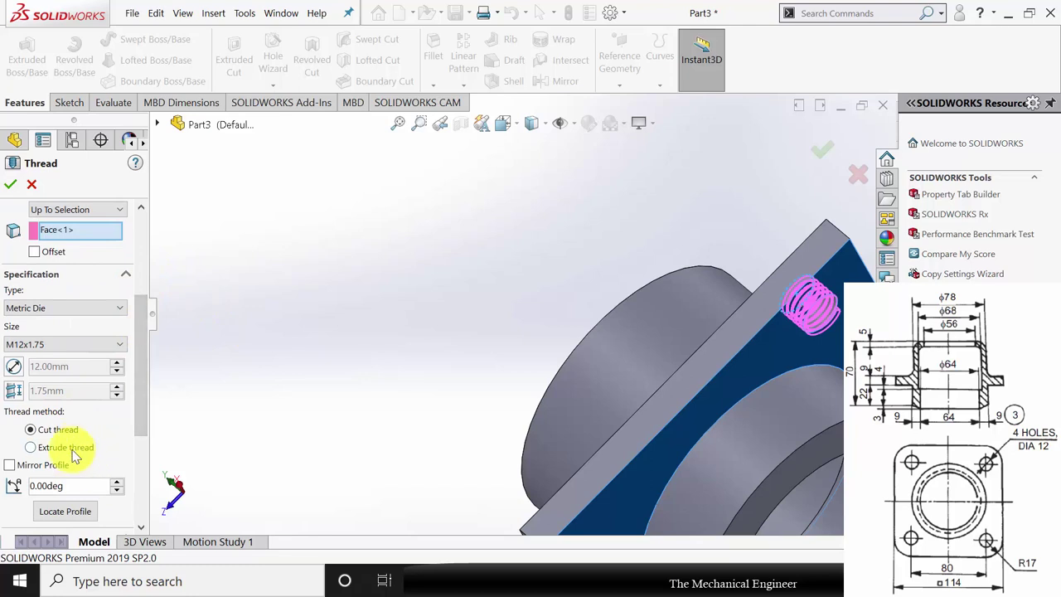
{"action": "left_click", "coordinate": [32, 447]}
{"action": "left_click_drag", "start_coordinate": [142, 368], "coordinate": [142, 450]}
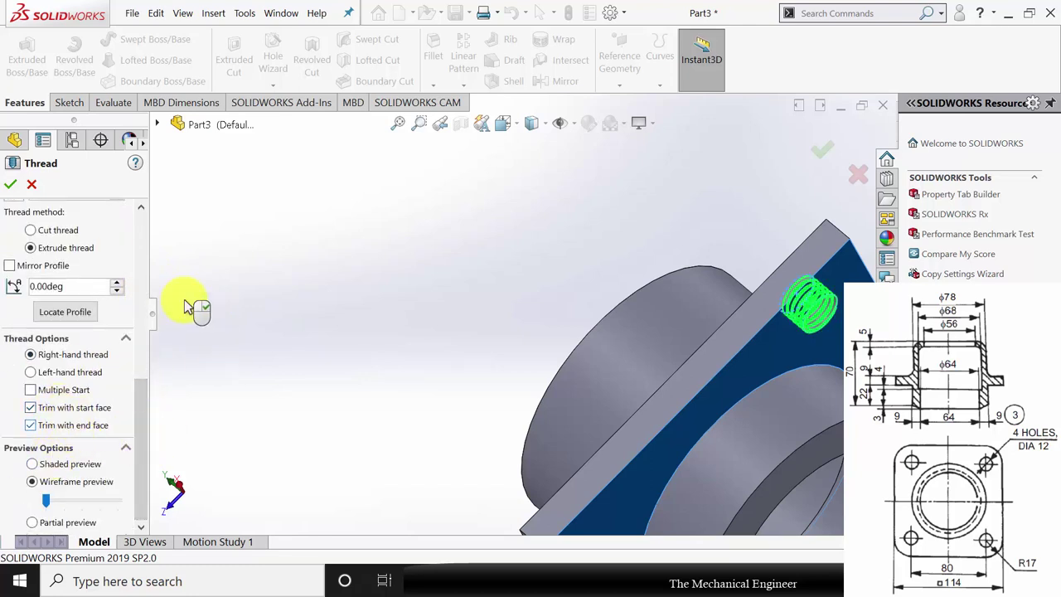
{"action": "left_click", "coordinate": [10, 185]}
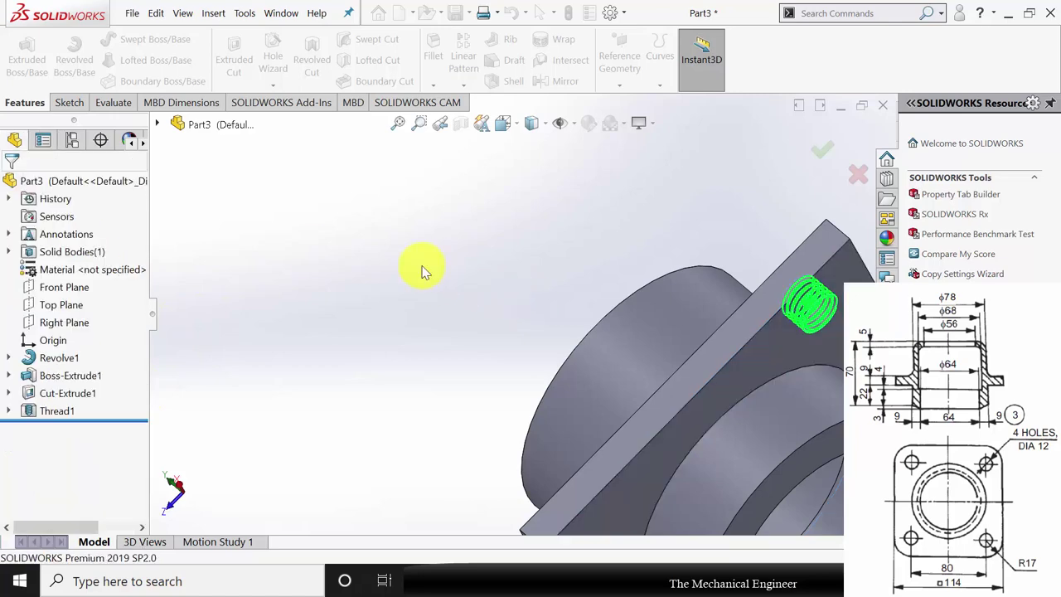
Circular-pattern the corner hole cut and its thread as 4 equally spaced instances over 360° around the boss's circular edge.
{"action": "key", "text": "f"}
{"action": "middle_click_drag", "start_coordinate": [484, 293], "coordinate": [611, 417]}
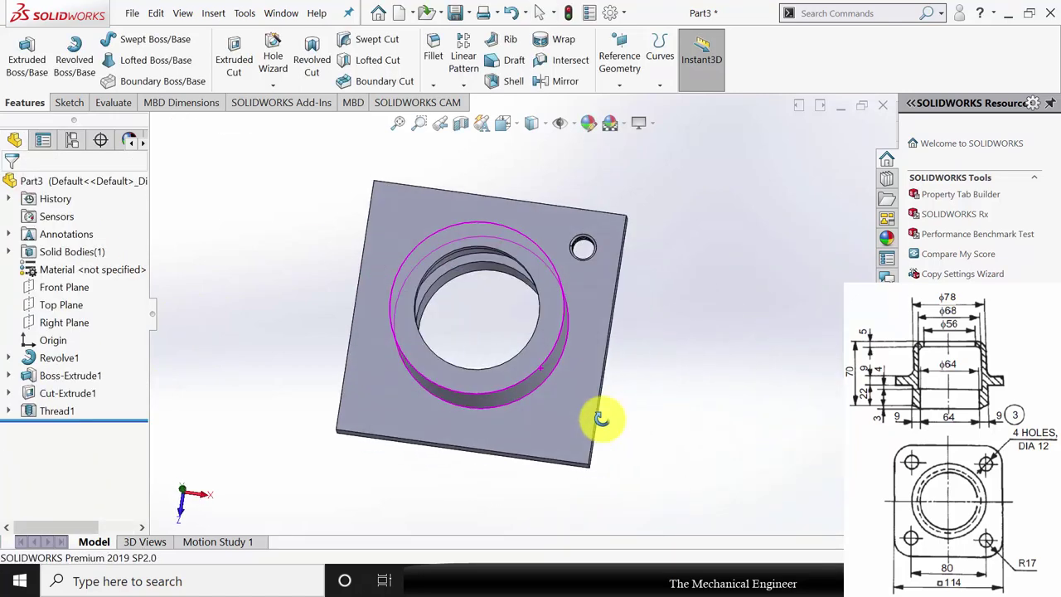
{"action": "left_click", "coordinate": [462, 86]}
{"action": "left_click", "coordinate": [494, 124]}
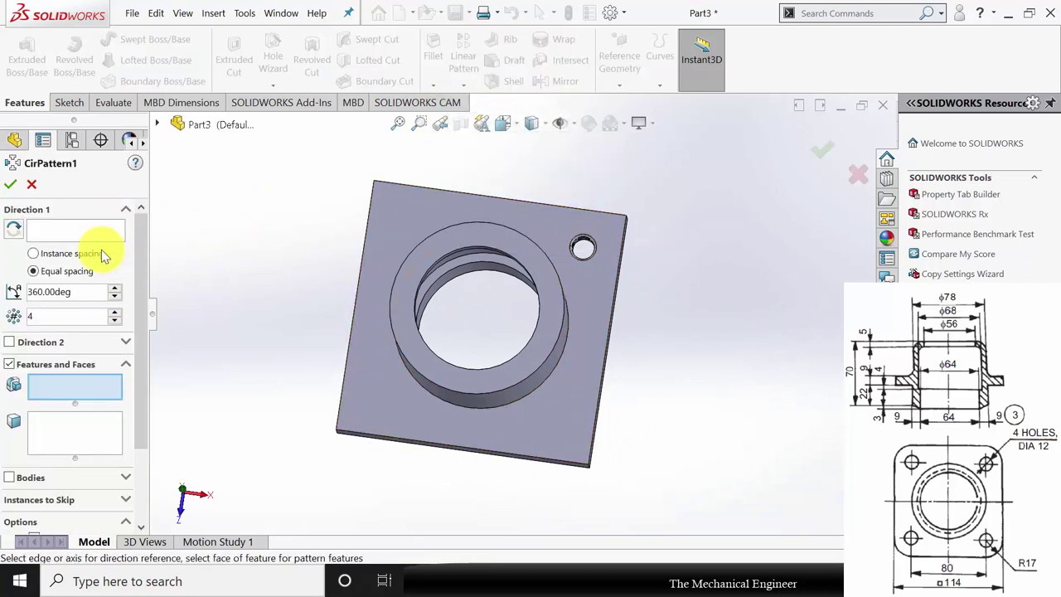
{"action": "left_click", "coordinate": [83, 232]}
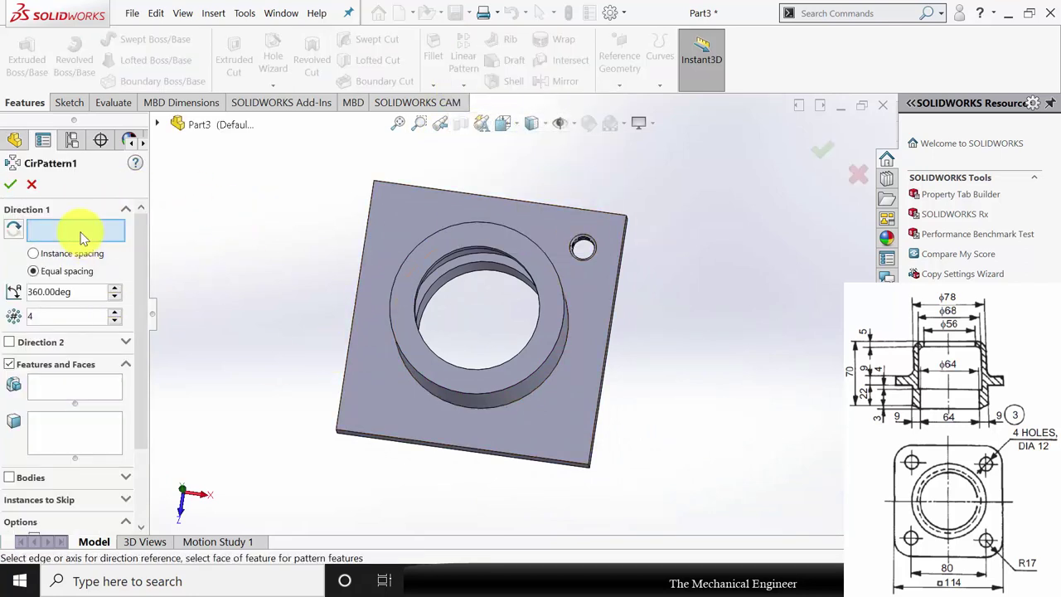
{"action": "left_click", "coordinate": [466, 224]}
{"action": "left_click", "coordinate": [51, 396]}
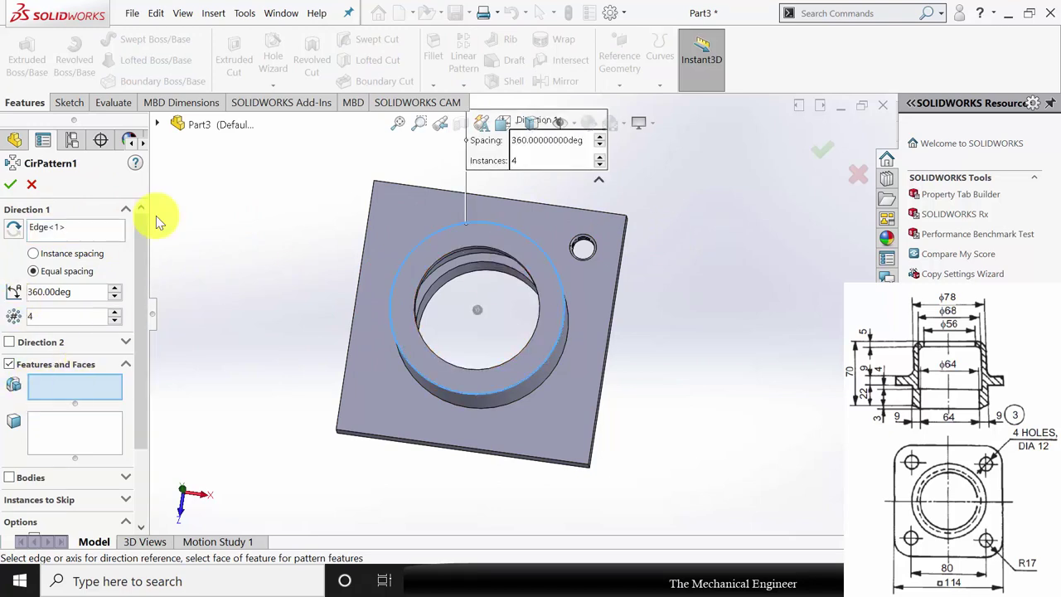
{"action": "left_click", "coordinate": [156, 124]}
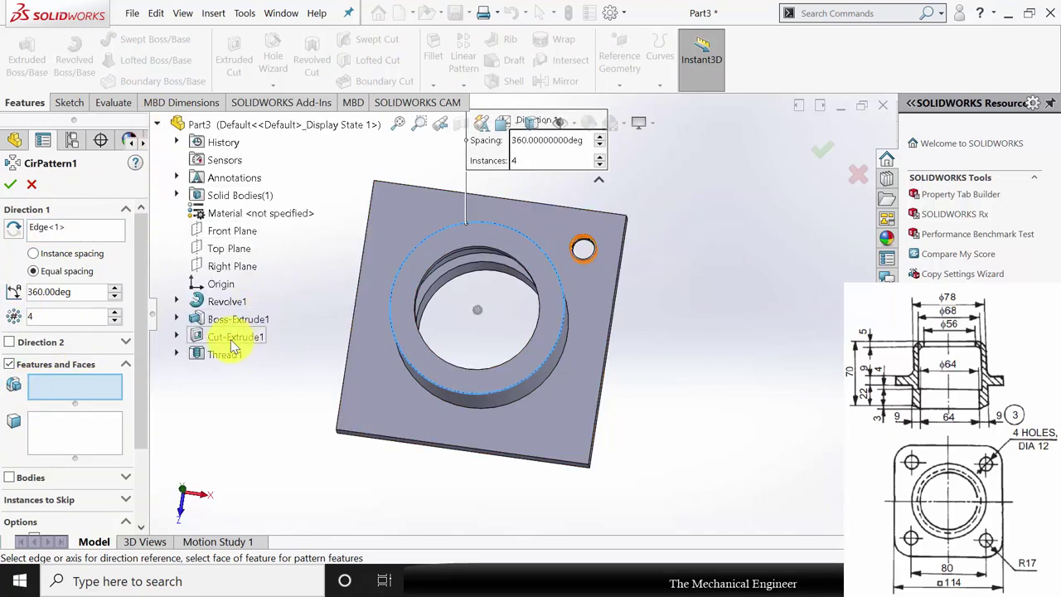
{"action": "left_click", "coordinate": [234, 340]}
{"action": "left_click", "coordinate": [232, 357]}
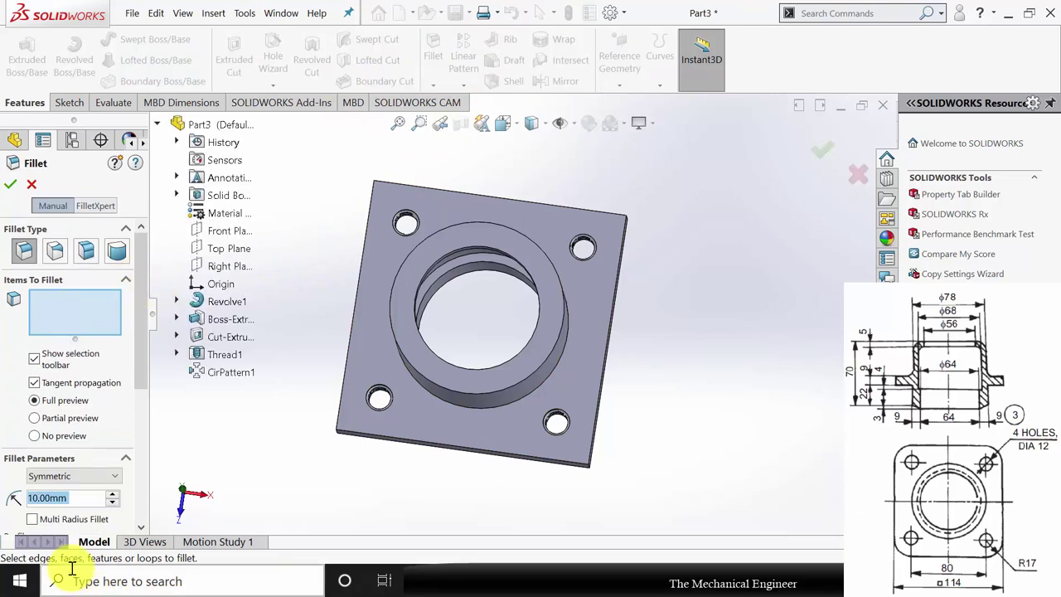
Fillet the four outer corner edges of the square flange with a 17 mm radius.
{"action": "type", "text": "17"}
{"action": "key", "text": "Return"}
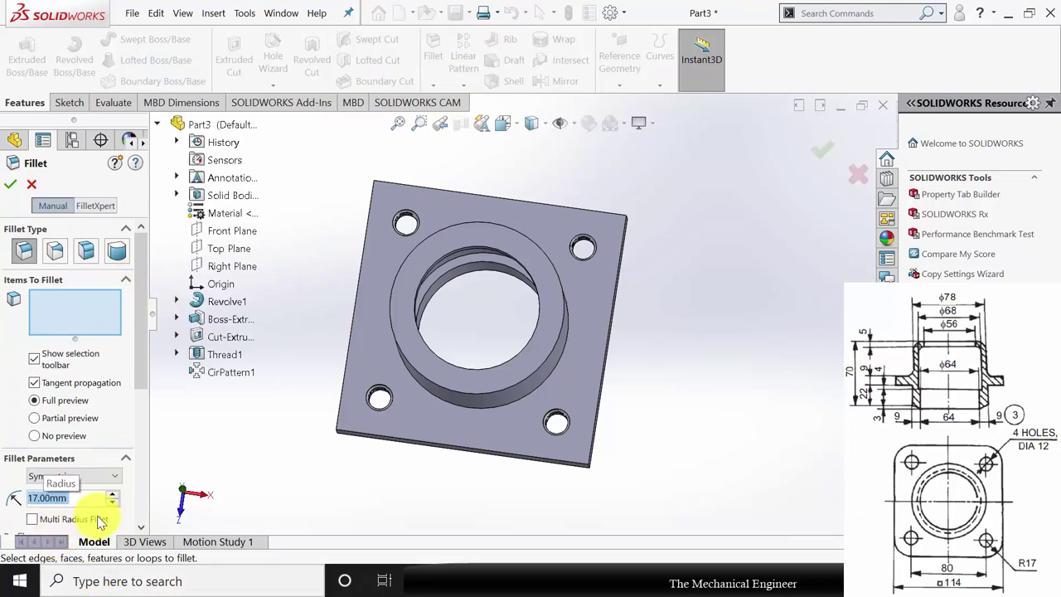
{"action": "middle_click_drag", "start_coordinate": [319, 220], "coordinate": [407, 218]}
{"action": "scroll", "coordinate": [431, 222], "scroll_direction": "down", "scroll_amount": 5}
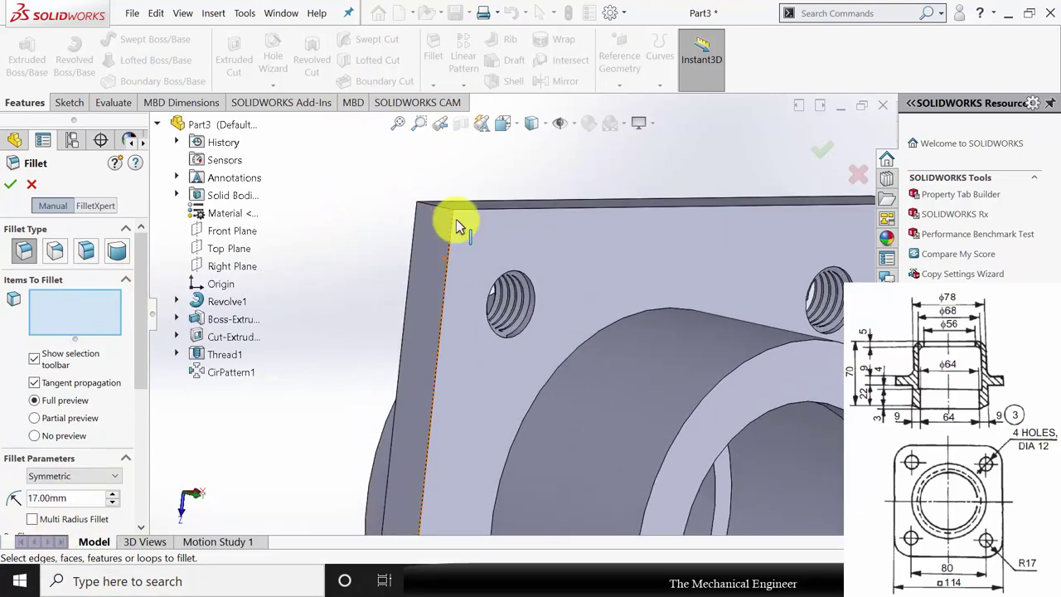
{"action": "left_click", "coordinate": [475, 277]}
{"action": "scroll", "coordinate": [475, 277], "scroll_direction": "up", "scroll_amount": 6}
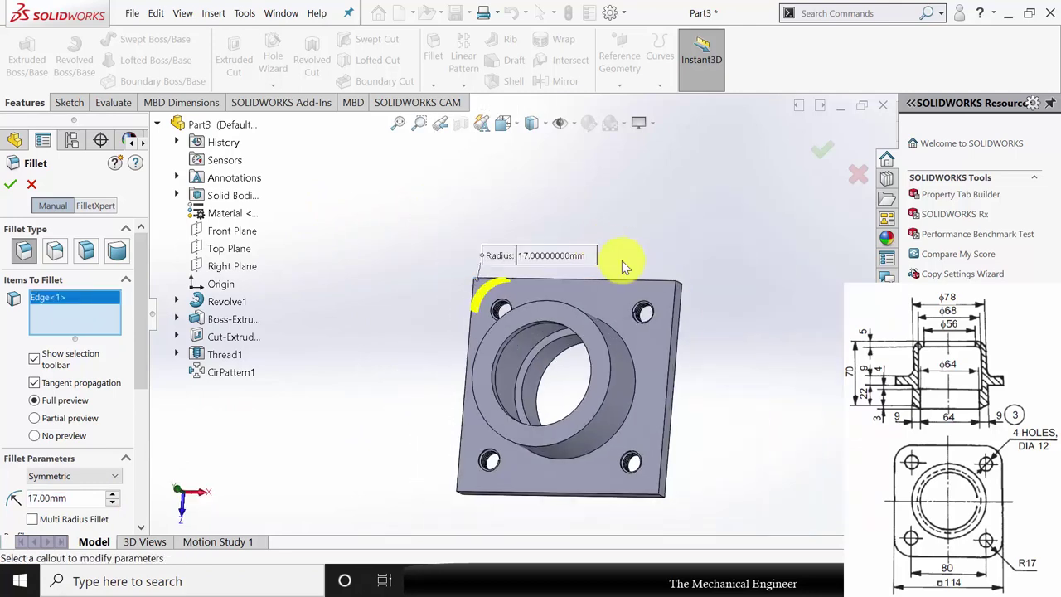
{"action": "scroll", "coordinate": [694, 285], "scroll_direction": "down", "scroll_amount": 4}
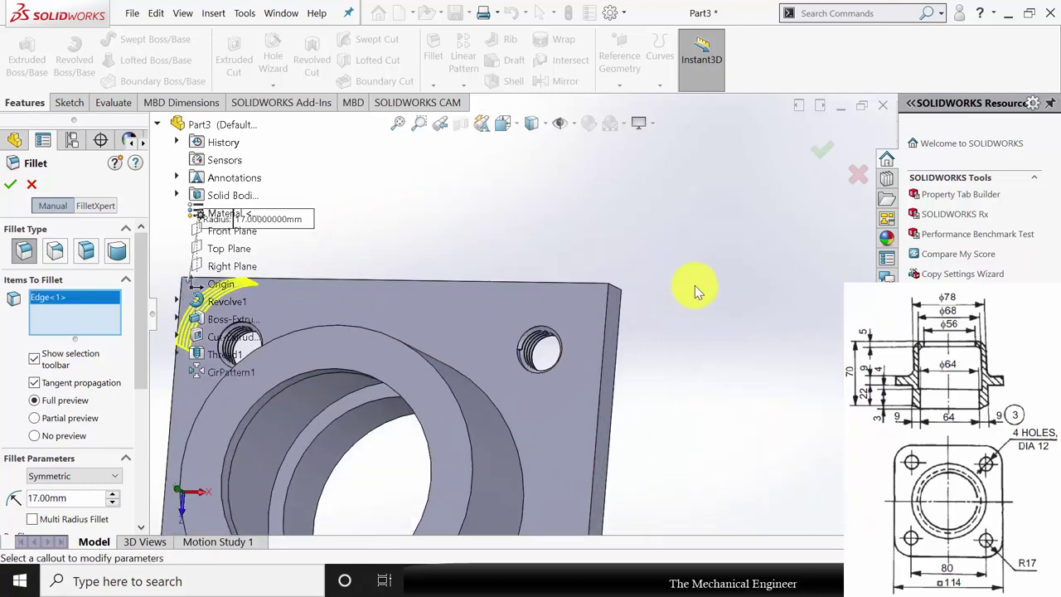
{"action": "left_click", "coordinate": [615, 290]}
{"action": "scroll", "coordinate": [645, 422], "scroll_direction": "up", "scroll_amount": 5}
{"action": "scroll", "coordinate": [597, 452], "scroll_direction": "down", "scroll_amount": 4}
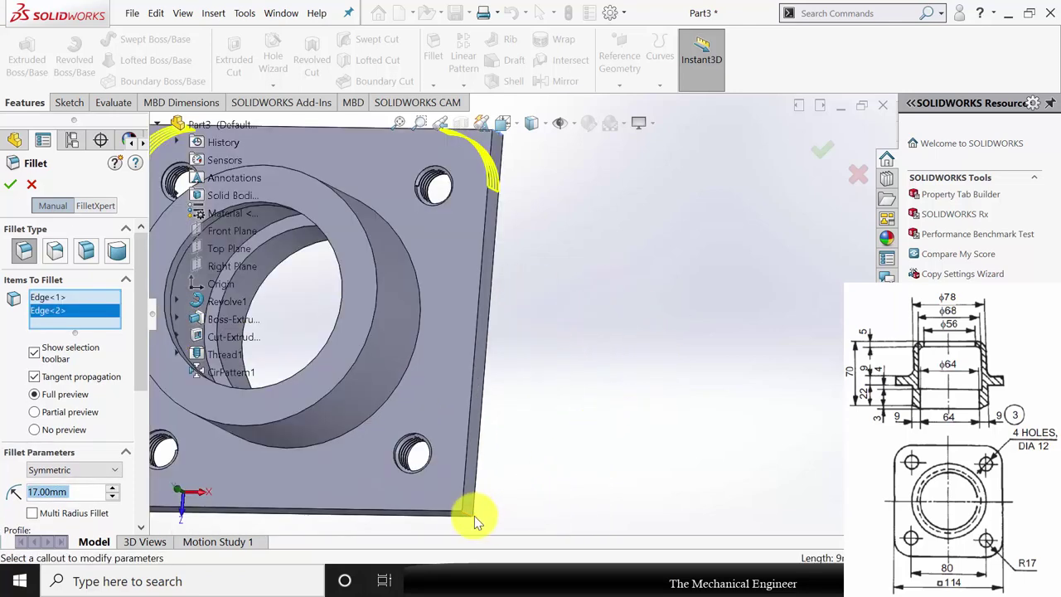
{"action": "left_click", "coordinate": [496, 490]}
{"action": "scroll", "coordinate": [560, 464], "scroll_direction": "up", "scroll_amount": 5}
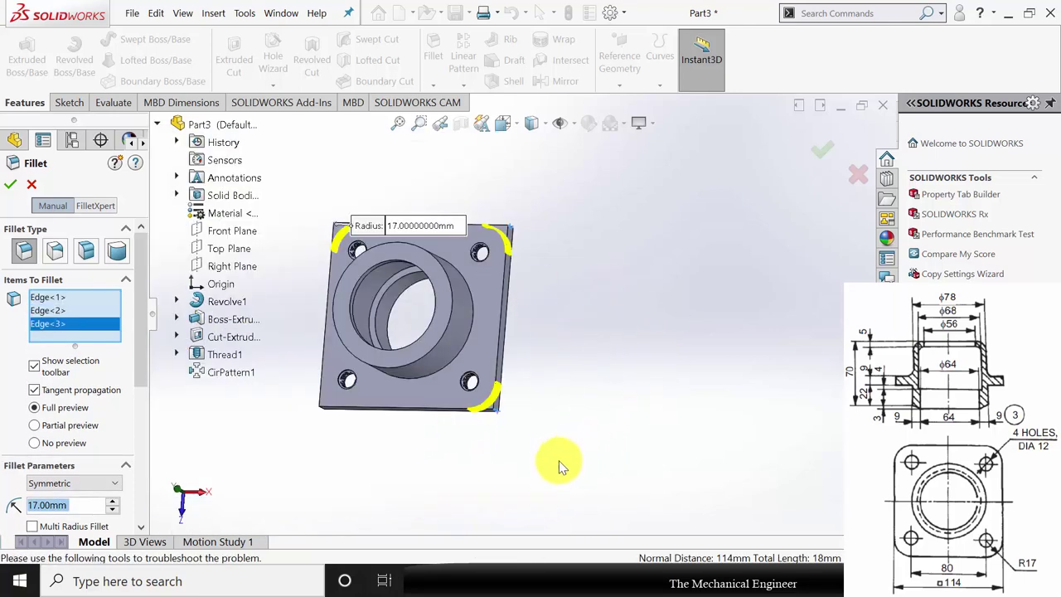
{"action": "middle_click_drag", "start_coordinate": [264, 460], "coordinate": [379, 373]}
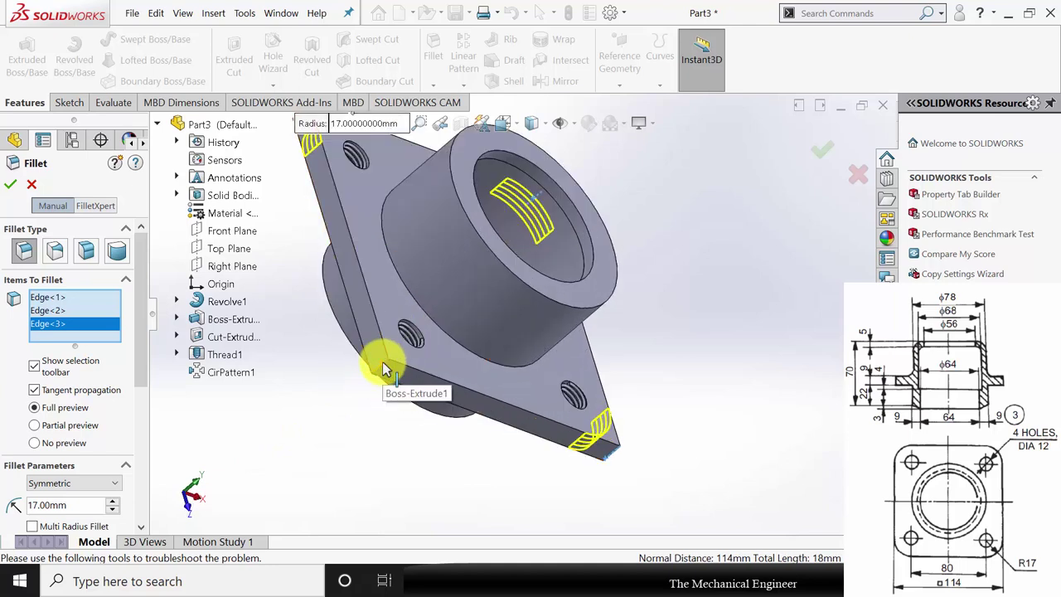
{"action": "left_click", "coordinate": [383, 369]}
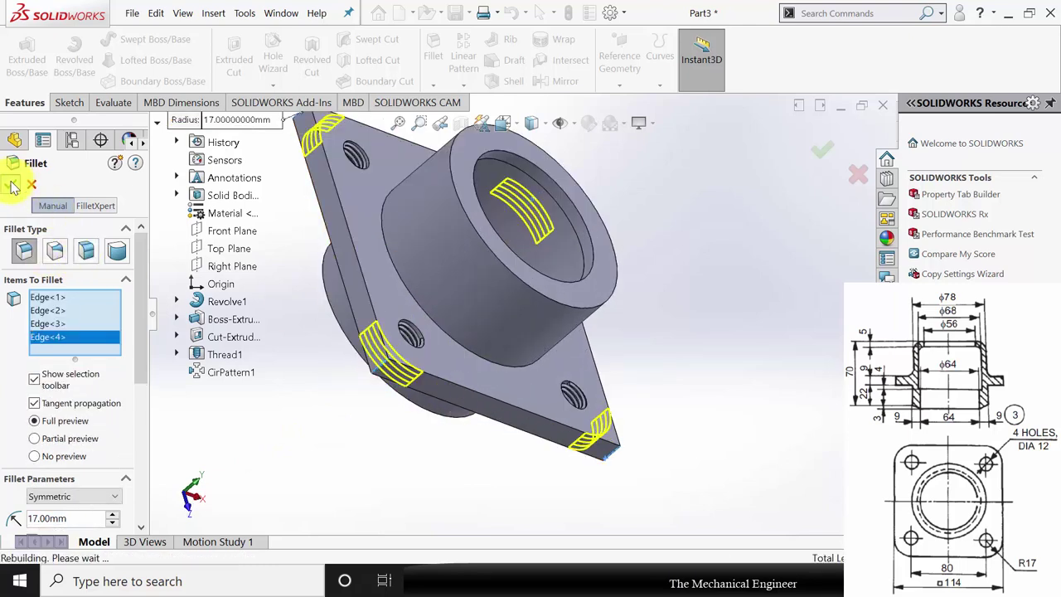
{"action": "scroll", "coordinate": [383, 383], "scroll_direction": "up", "scroll_amount": 2}
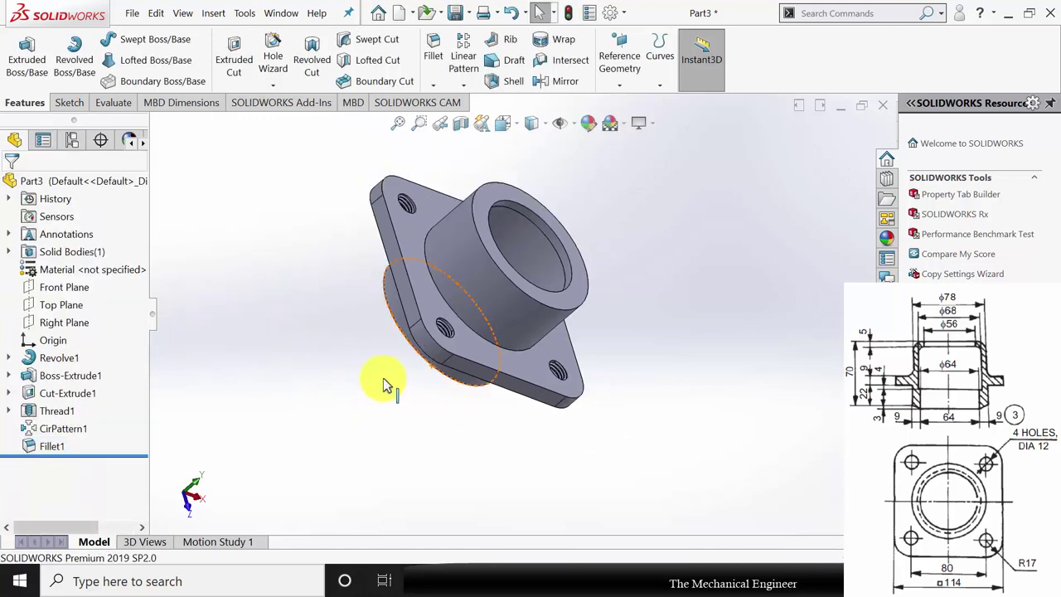
Assign Brass as the part's material and save the part.
{"action": "right_click", "coordinate": [78, 274]}
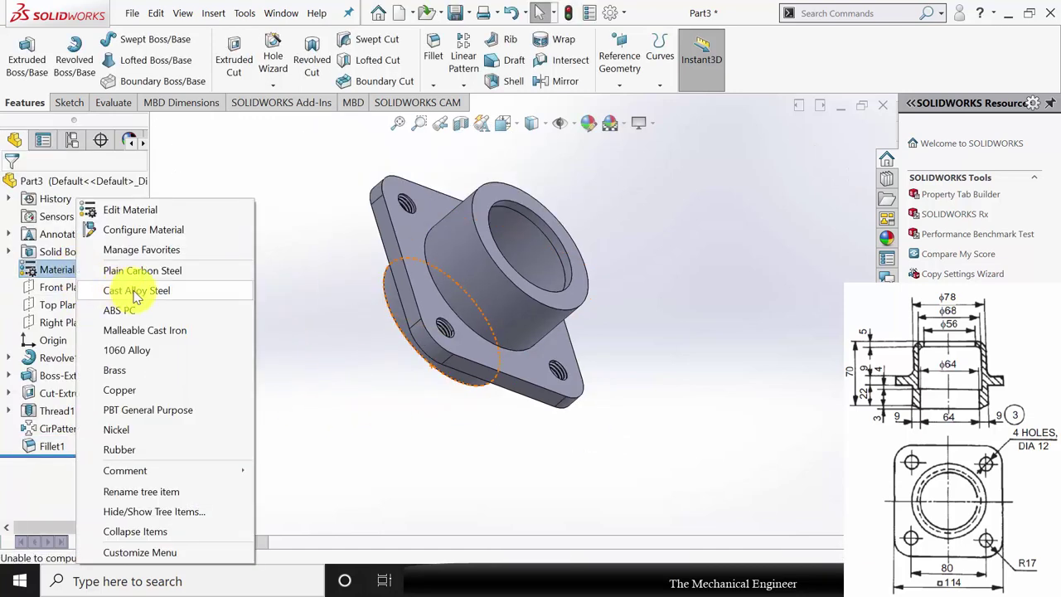
{"action": "left_click", "coordinate": [116, 370]}
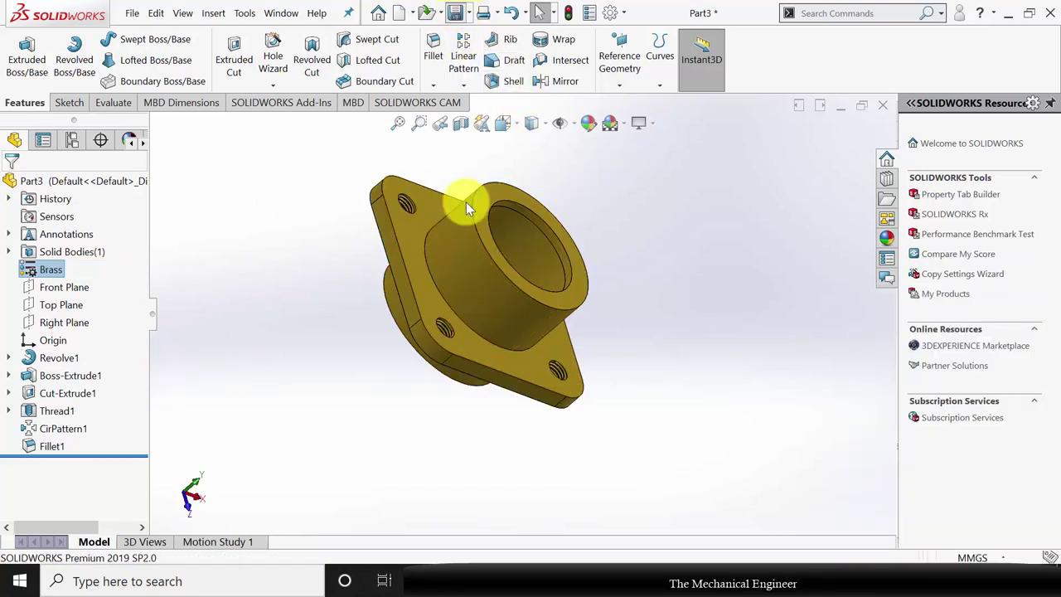
{"action": "key", "text": "ctrl+s"}
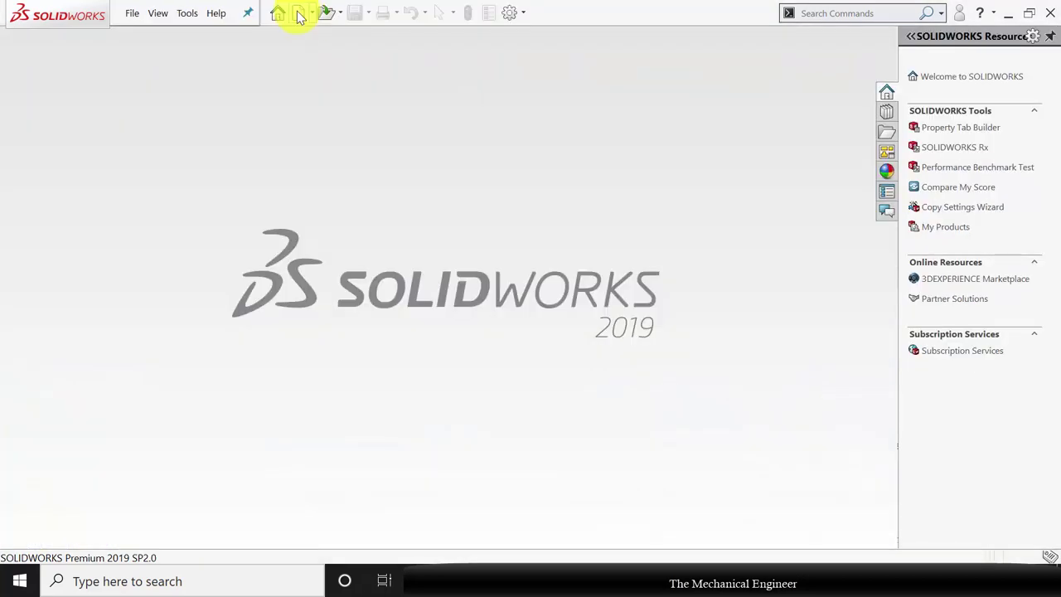
Create a new part and start a sketch on the Front Plane.
{"action": "left_click", "coordinate": [297, 12]}
{"action": "left_click", "coordinate": [615, 461]}
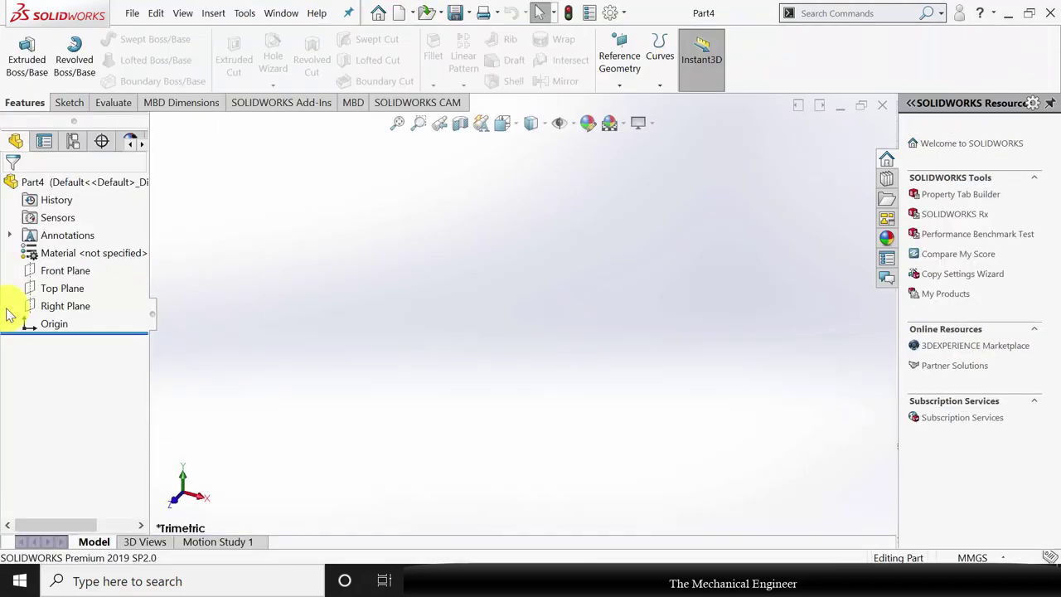
{"action": "left_click", "coordinate": [58, 271]}
{"action": "left_click", "coordinate": [244, 199]}
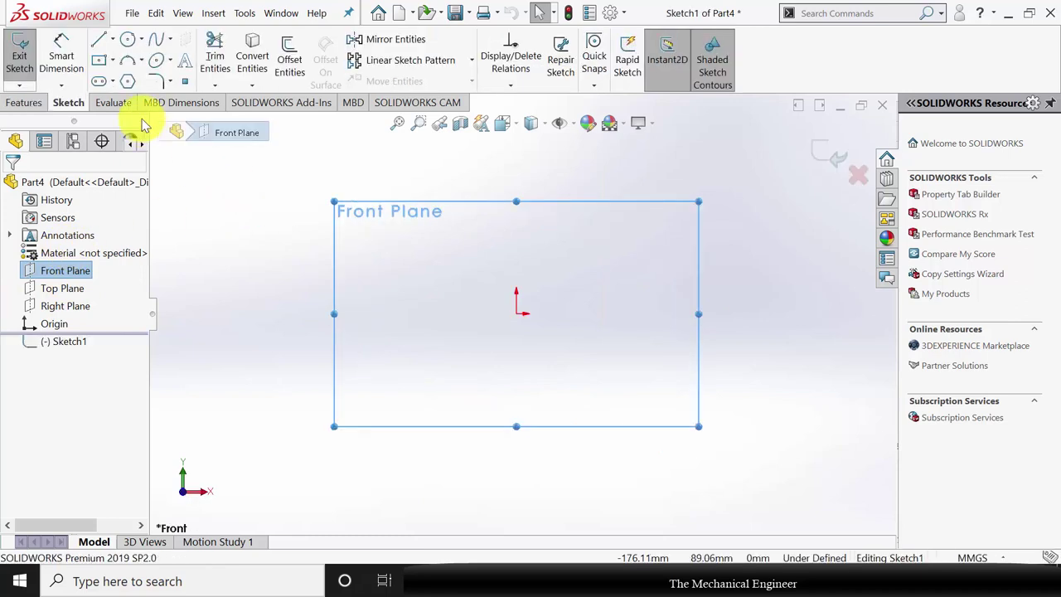
{"action": "left_click", "coordinate": [99, 40]}
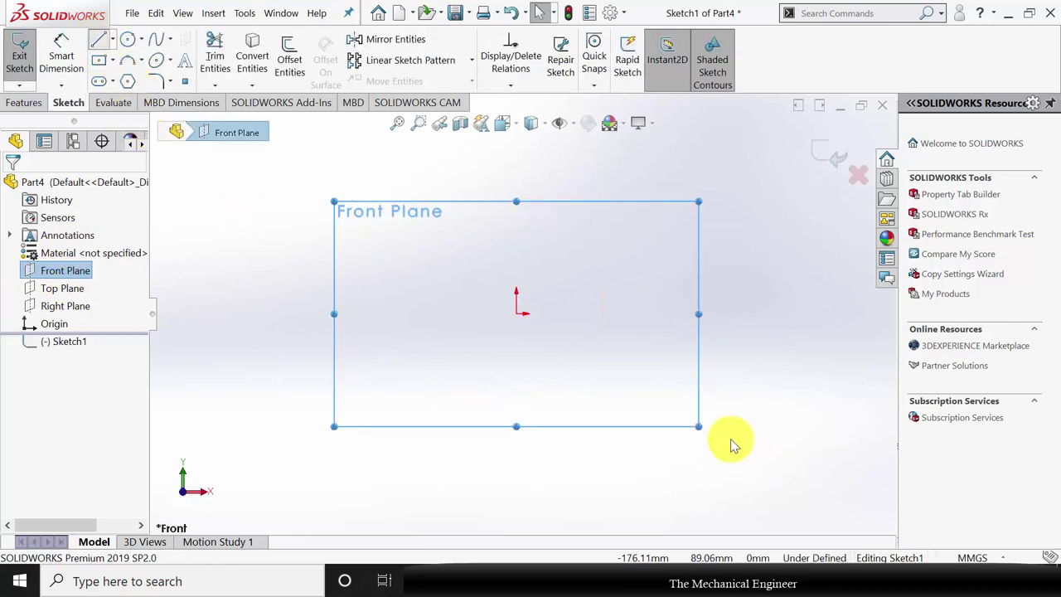
{"action": "left_click", "coordinate": [541, 318]}
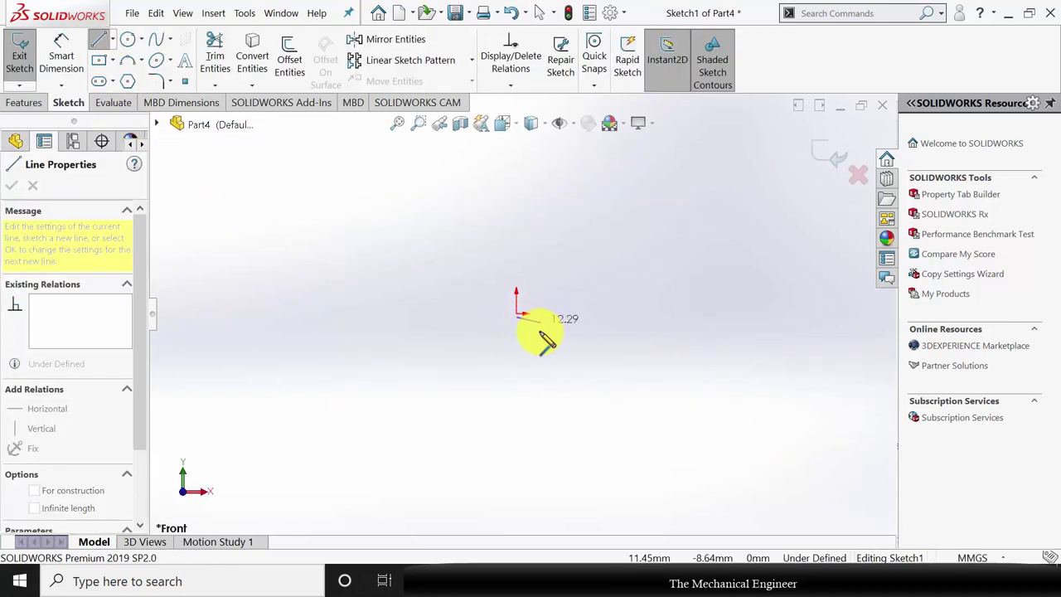
{"action": "key", "text": "Escape"}
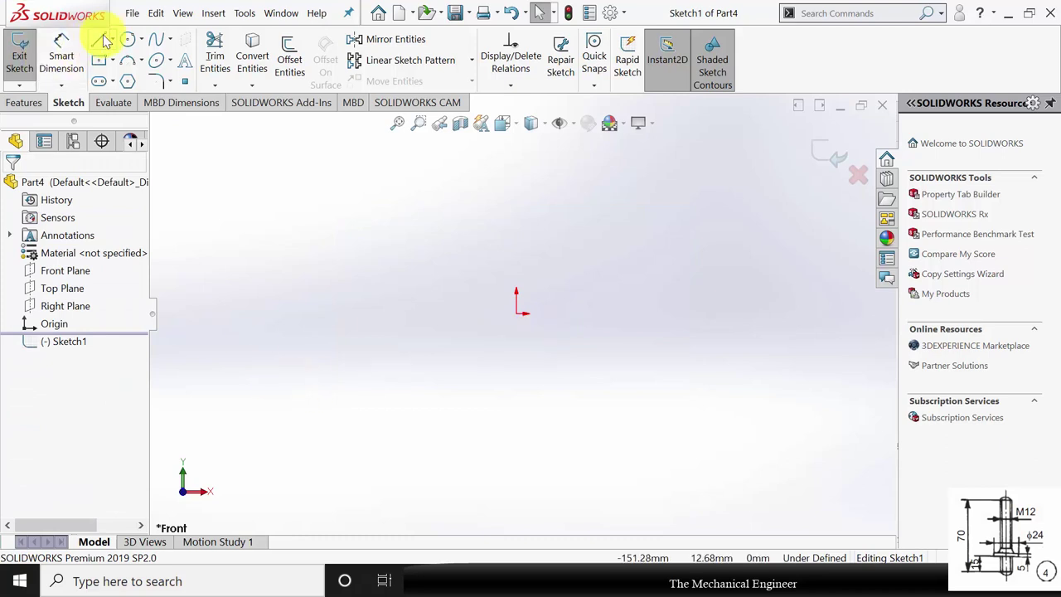
Sketch a closed stepped half-profile from the origin, about 82 mm tall and 17 mm wide at the base, with a collar projecting outward.
{"action": "key", "text": "l"}
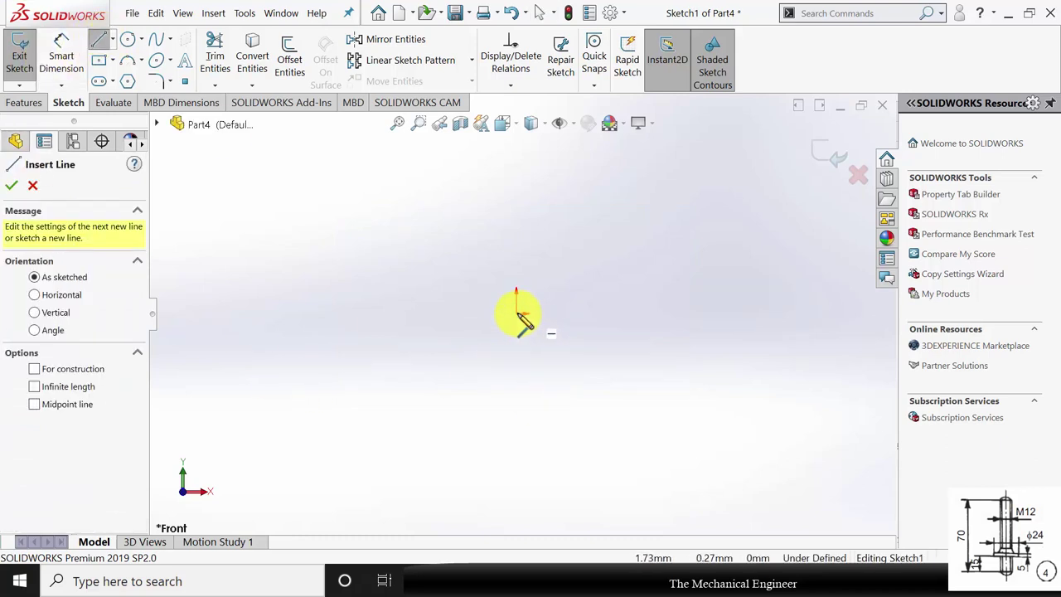
{"action": "left_click", "coordinate": [517, 314]}
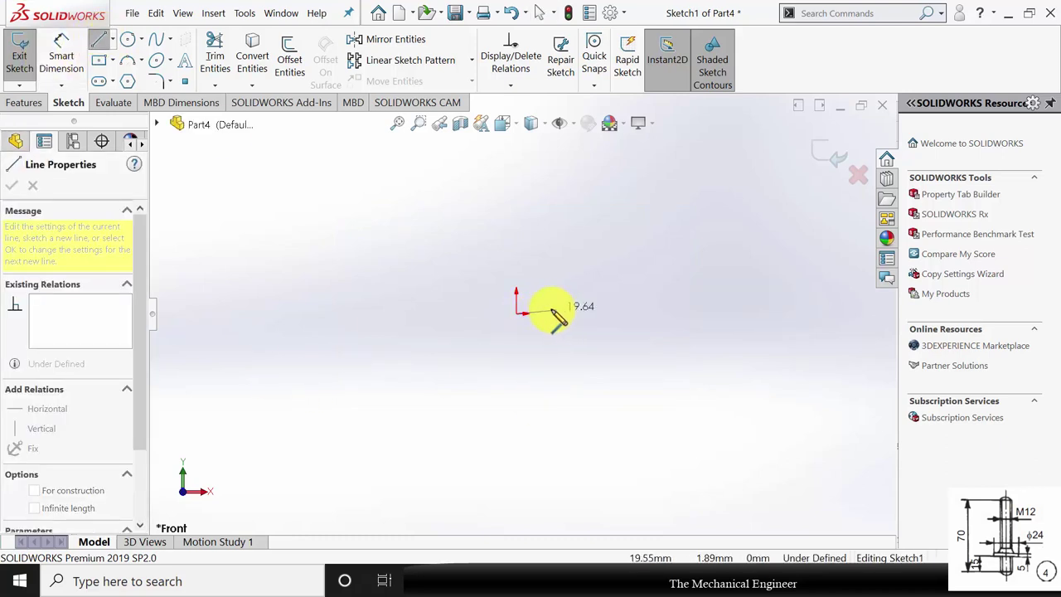
{"action": "left_click", "coordinate": [550, 314]}
{"action": "left_click", "coordinate": [550, 240]}
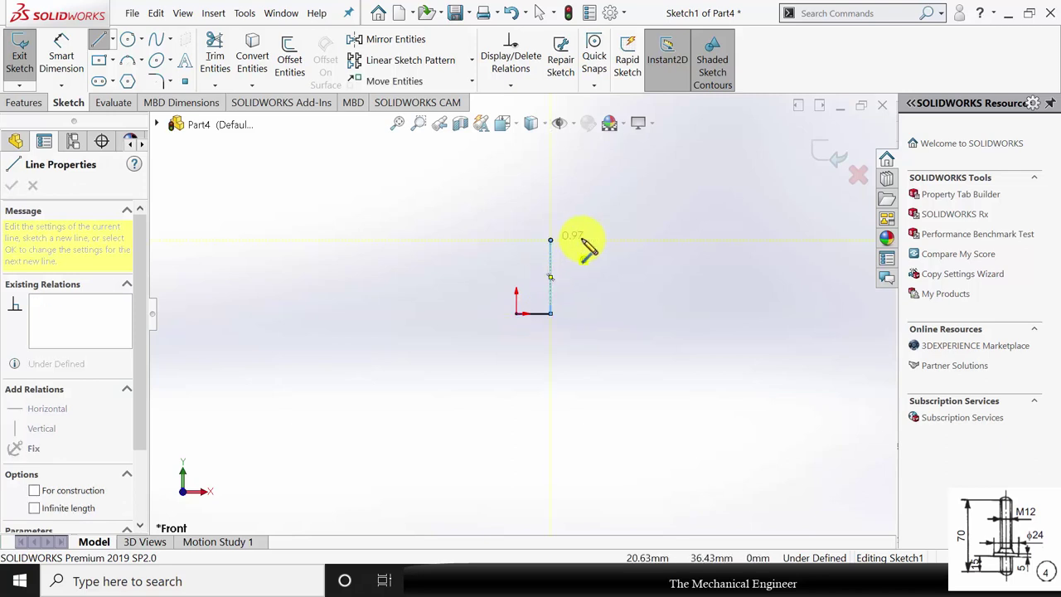
{"action": "left_click", "coordinate": [601, 240]}
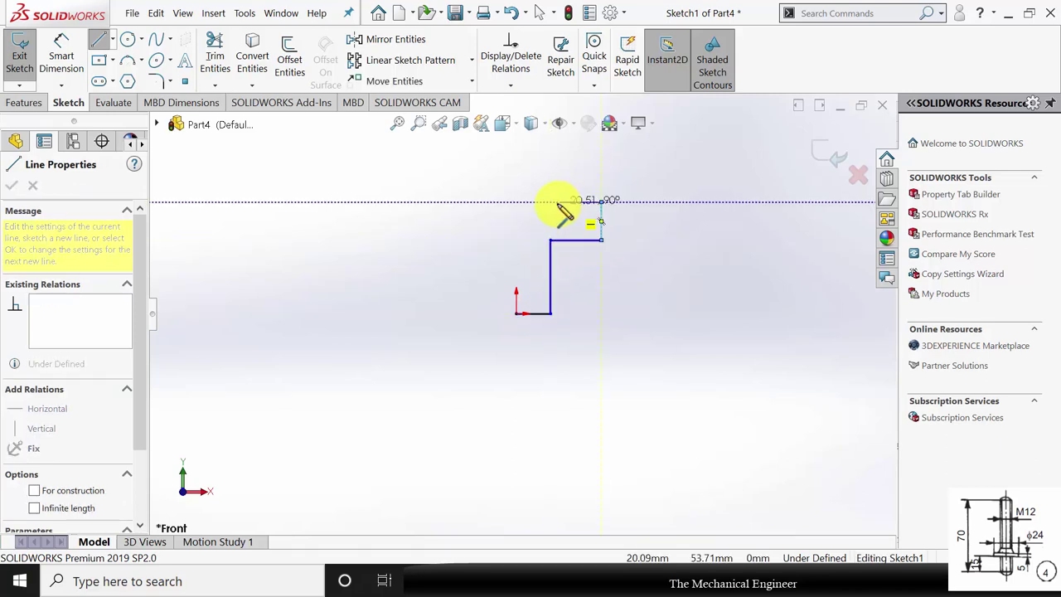
{"action": "left_click", "coordinate": [551, 202]}
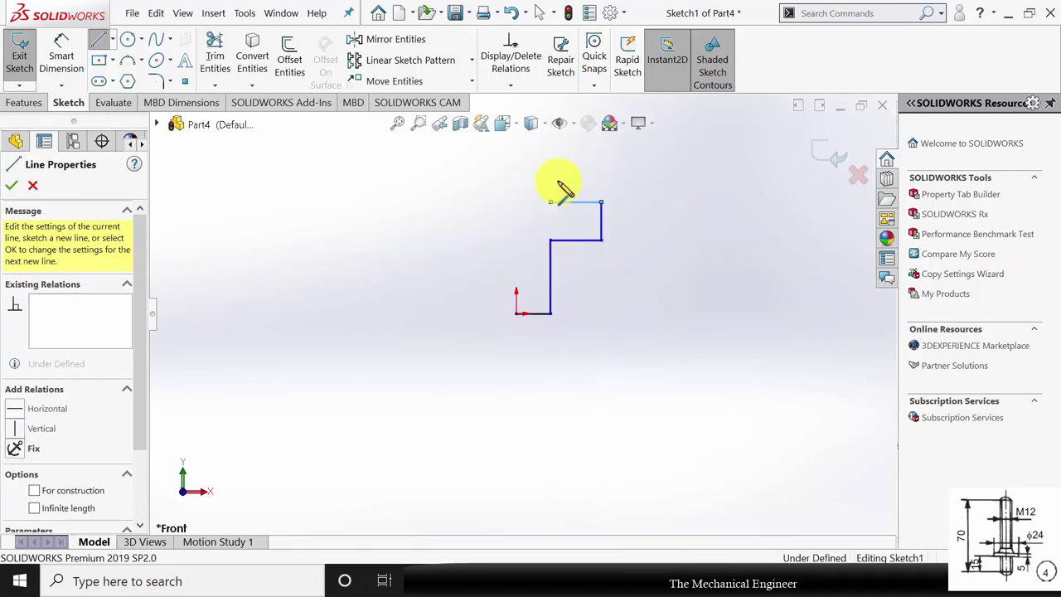
{"action": "left_click", "coordinate": [550, 145]}
{"action": "left_click", "coordinate": [517, 145]}
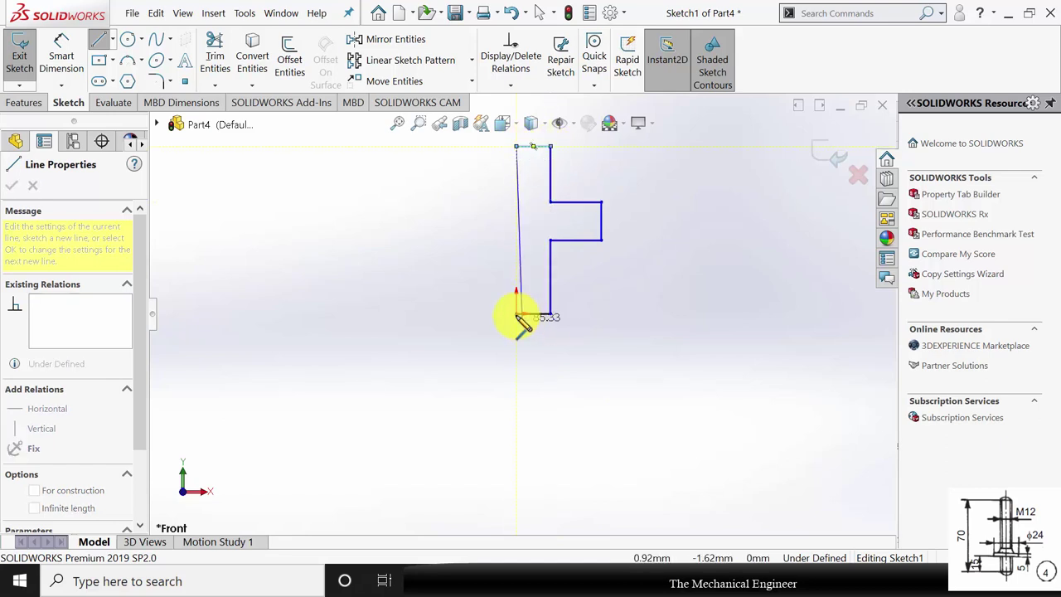
{"action": "left_click", "coordinate": [517, 313]}
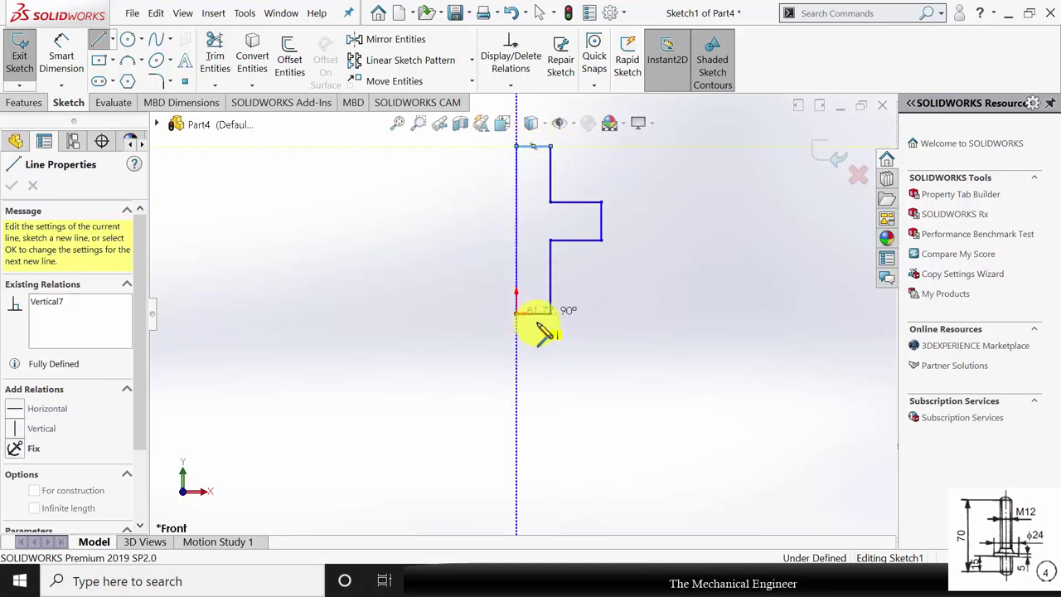
{"action": "left_click", "coordinate": [18, 189]}
Dimension the profile's bottom edge to 6 mm.
{"action": "left_click", "coordinate": [62, 50]}
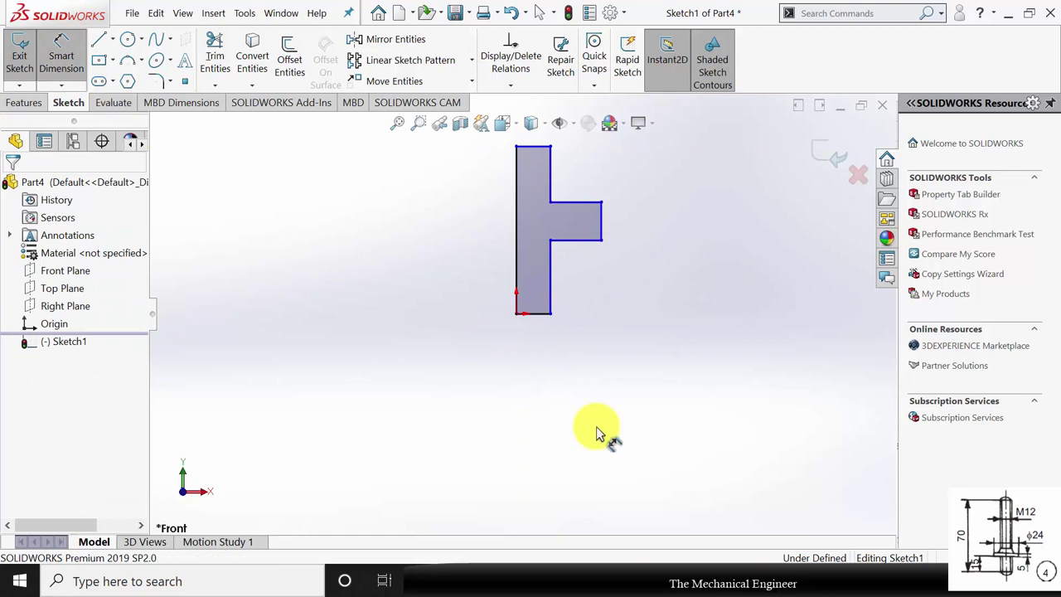
{"action": "left_click", "coordinate": [543, 314]}
{"action": "left_click", "coordinate": [533, 423]}
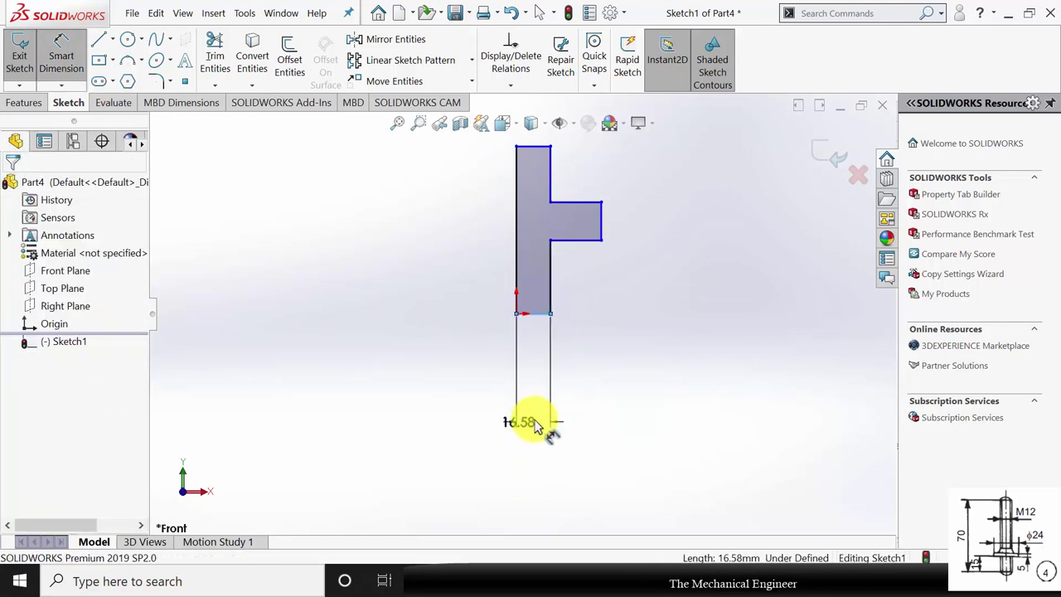
{"action": "type", "text": "6"}
{"action": "key", "text": "Return"}
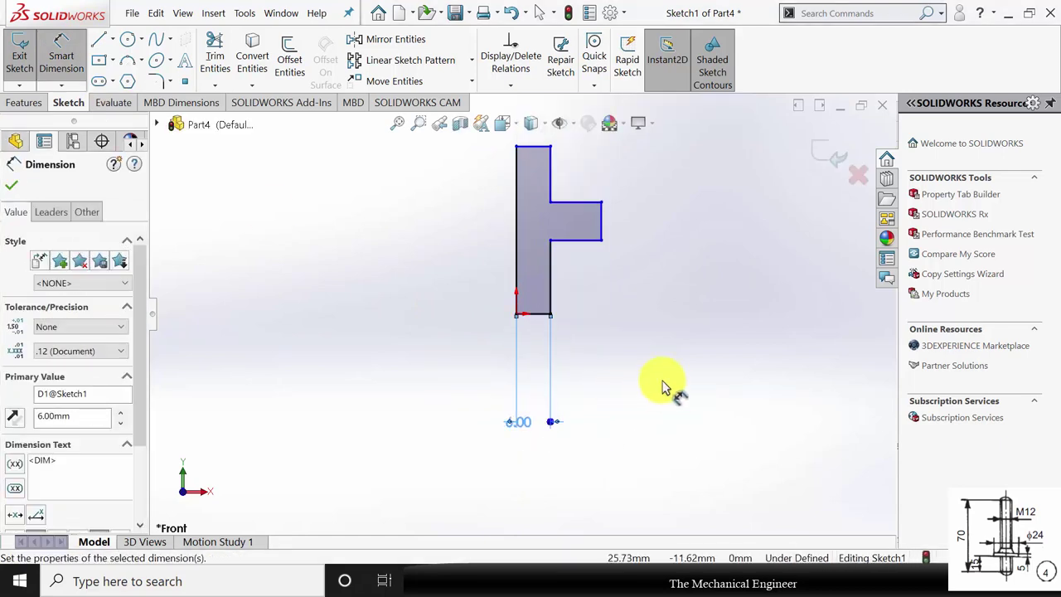
Dimension the collar's outer edge 12 mm from the vertical axis line.
{"action": "left_click", "coordinate": [517, 235]}
{"action": "left_click", "coordinate": [602, 222]}
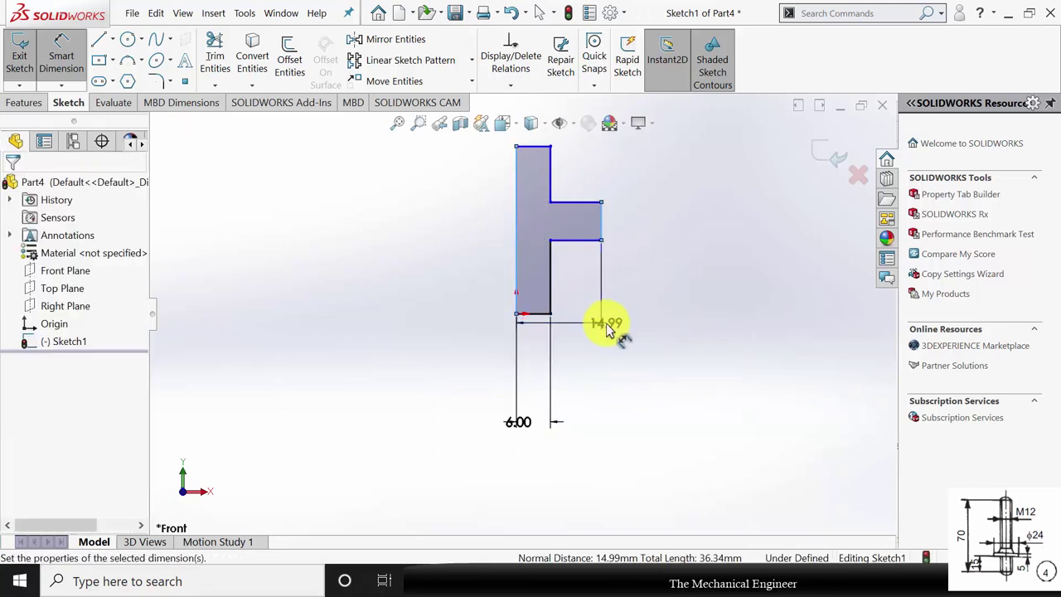
{"action": "left_click", "coordinate": [606, 325]}
{"action": "type", "text": "12"}
{"action": "key", "text": "Return"}
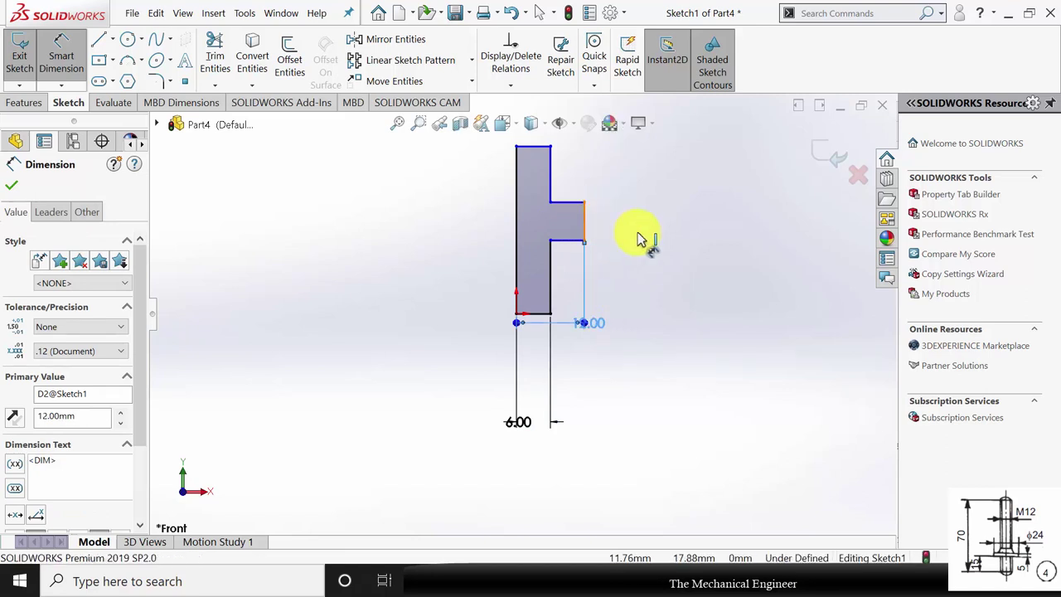
Dimension the collar's thickness to 5 mm and the length of the shank below the collar to 15 mm.
{"action": "left_click", "coordinate": [638, 239]}
{"action": "left_click", "coordinate": [651, 237]}
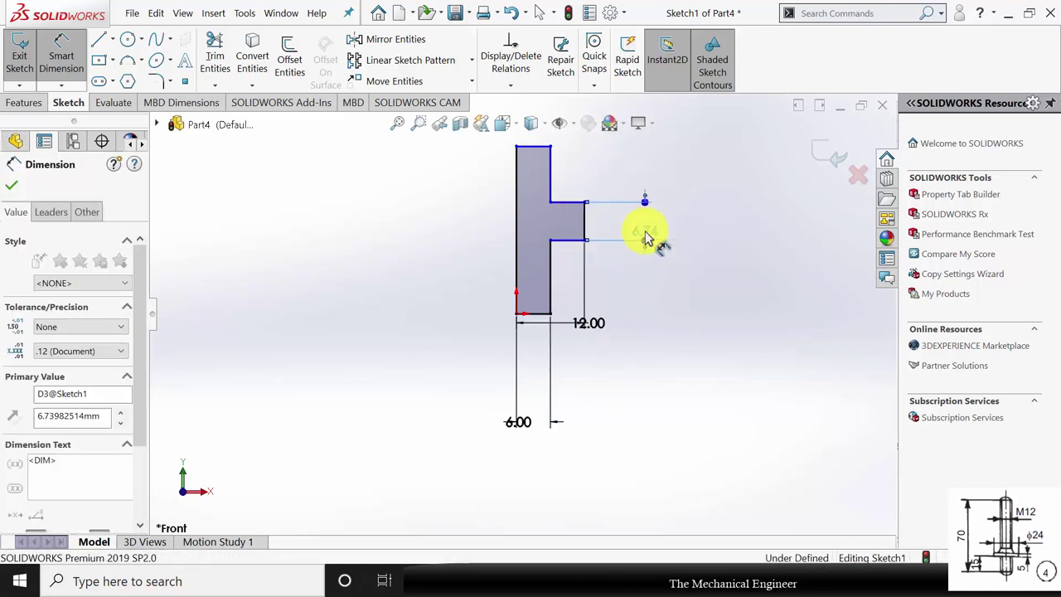
{"action": "type", "text": "5"}
{"action": "key", "text": "Return"}
{"action": "left_click", "coordinate": [551, 264]}
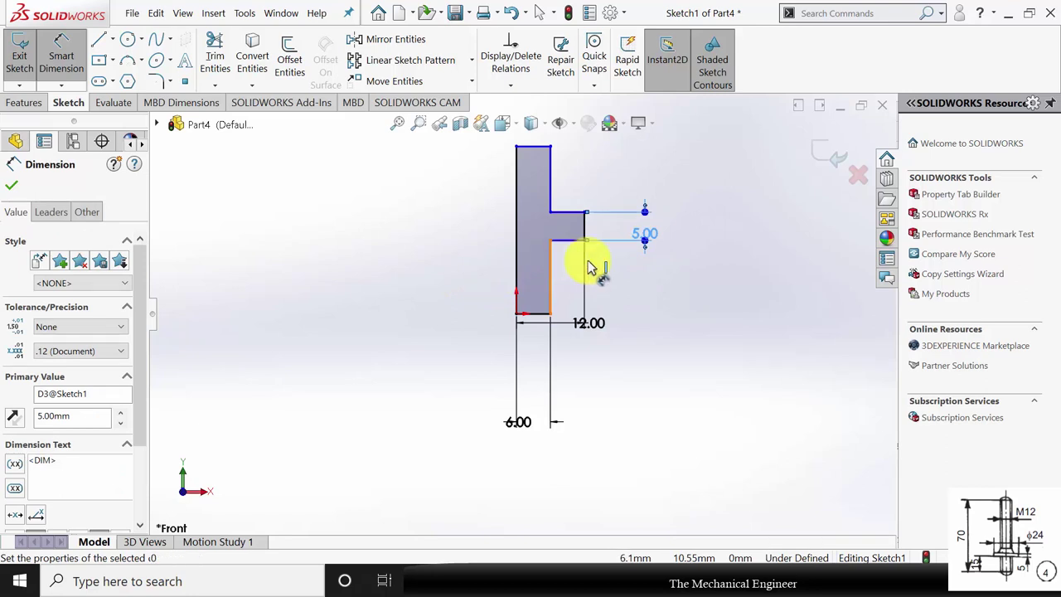
{"action": "left_click", "coordinate": [635, 282]}
{"action": "type", "text": "15"}
{"action": "key", "text": "Return"}
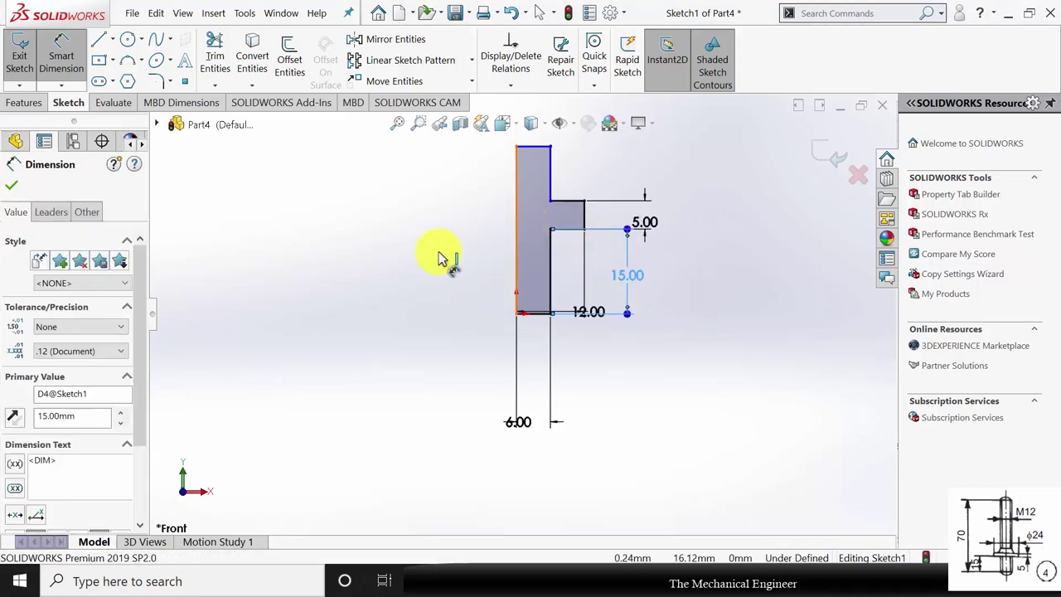
Dimension the overall height of the profile along the vertical axis line to 70 mm.
{"action": "left_click", "coordinate": [516, 248]}
{"action": "left_click", "coordinate": [440, 247]}
{"action": "type", "text": "70"}
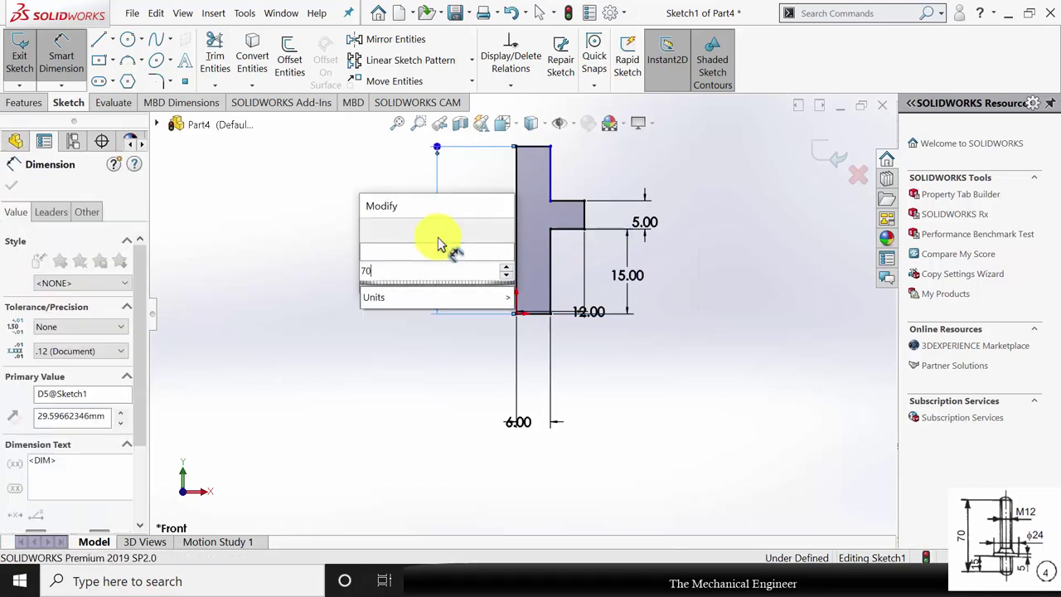
{"action": "key", "text": "Return"}
{"action": "key", "text": "Escape"}
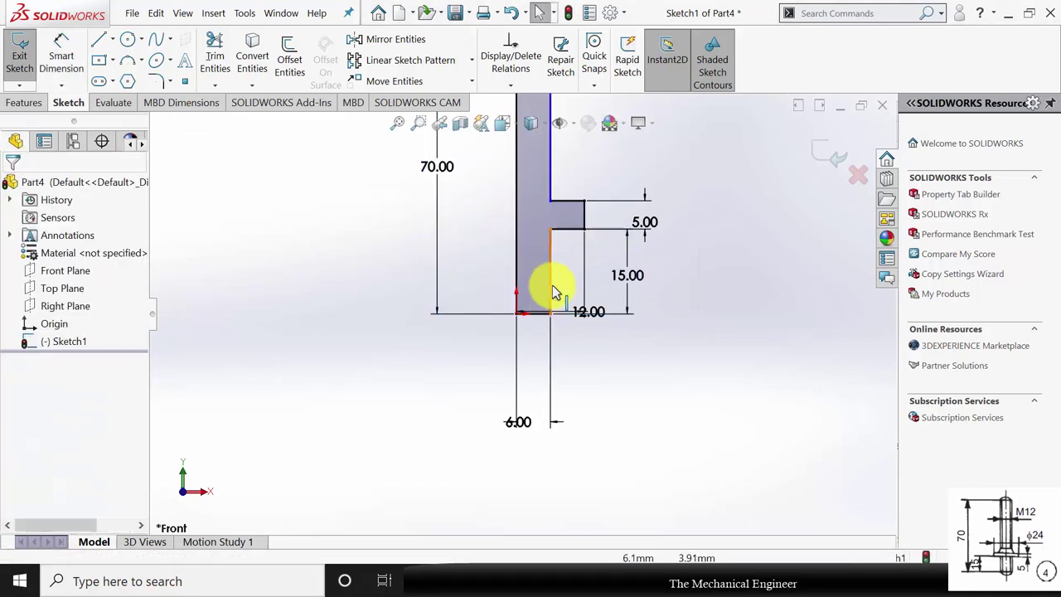
Make the shank's outer edges below and above the collar collinear.
{"action": "left_click", "coordinate": [551, 281]}
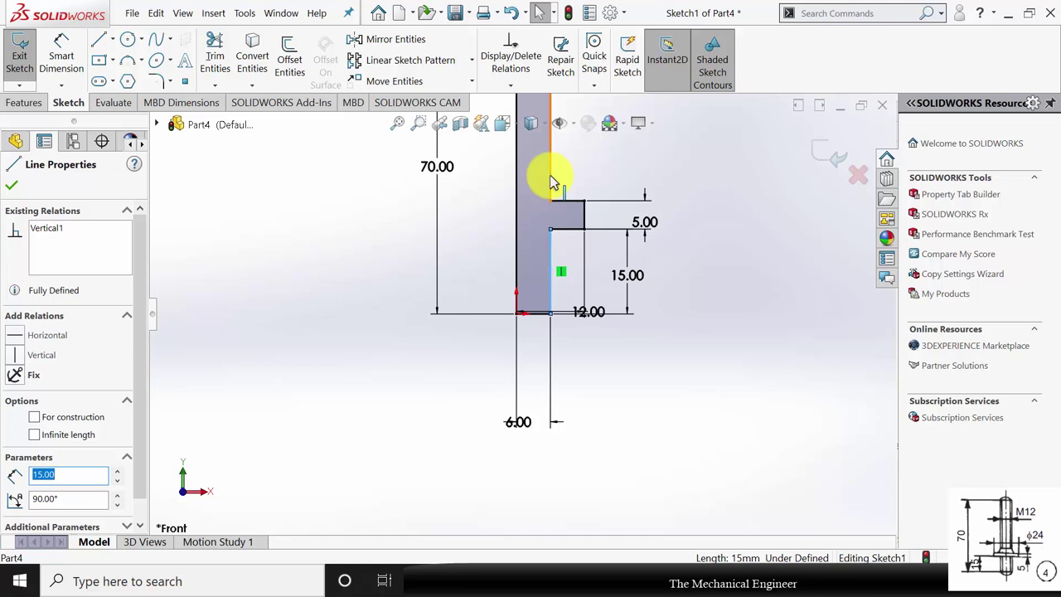
{"action": "left_click", "coordinate": [553, 182], "text": "ctrl"}
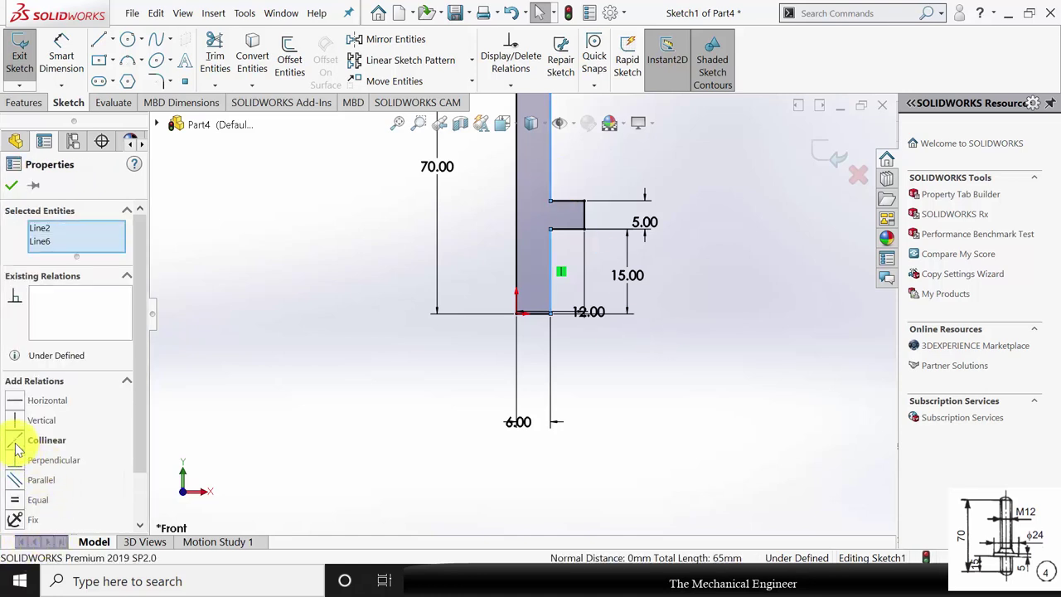
{"action": "left_click", "coordinate": [17, 446]}
{"action": "left_click", "coordinate": [10, 186]}
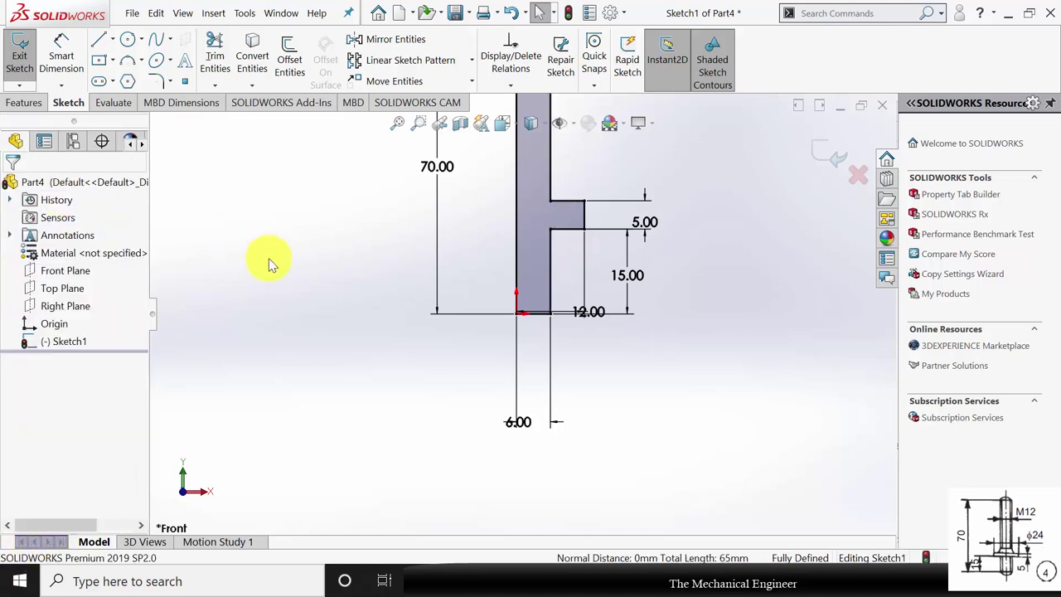
Revolve the stepped profile a full turn about its 70 mm vertical axis edge.
{"action": "scroll", "coordinate": [561, 195], "scroll_direction": "up", "scroll_amount": 4}
{"action": "scroll", "coordinate": [559, 203], "scroll_direction": "down", "scroll_amount": 3}
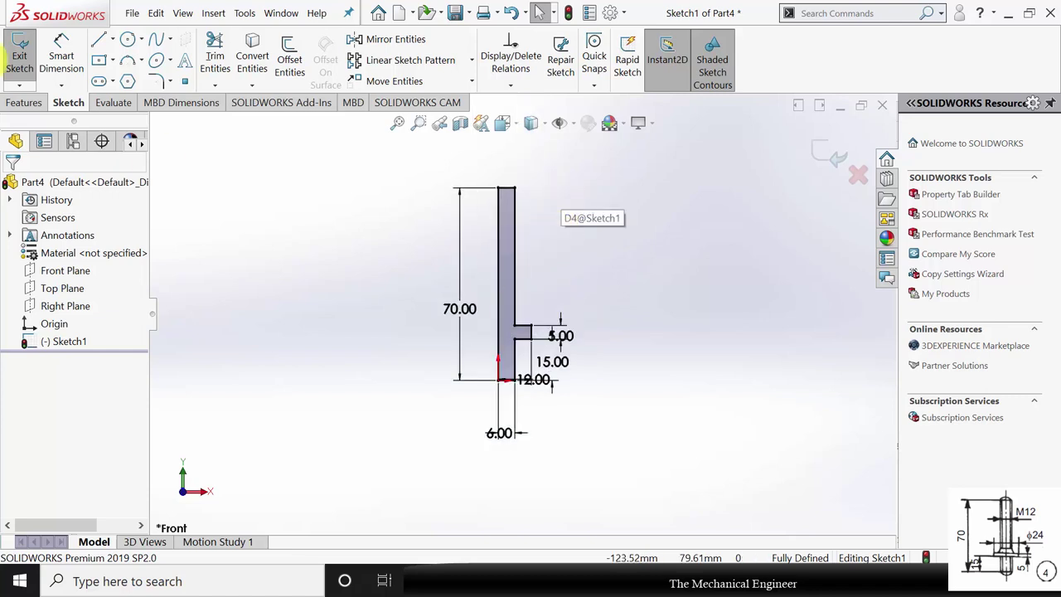
{"action": "left_click", "coordinate": [24, 102]}
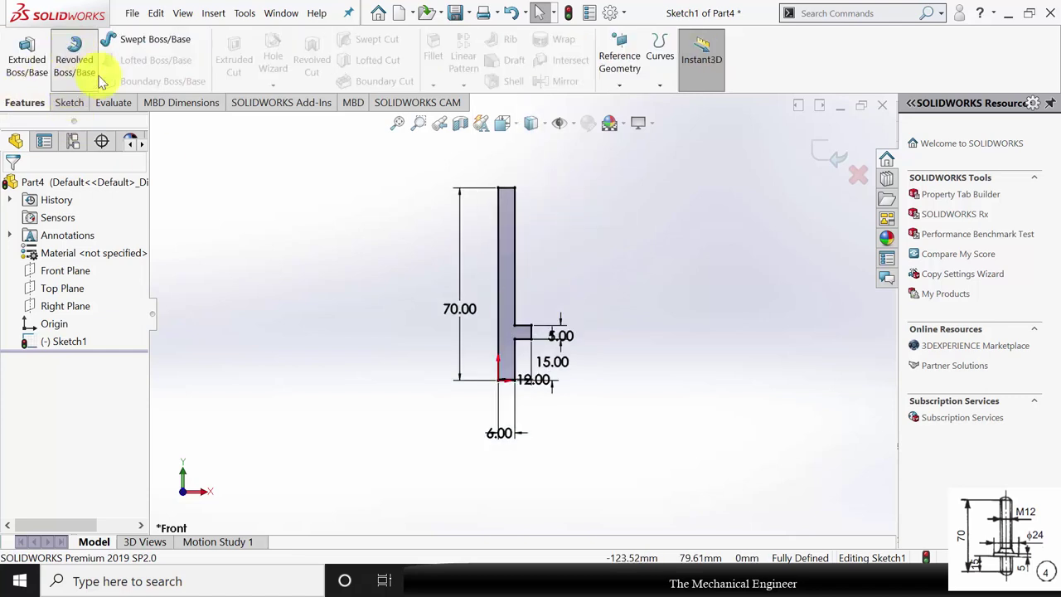
{"action": "left_click", "coordinate": [504, 232]}
{"action": "left_click", "coordinate": [11, 187]}
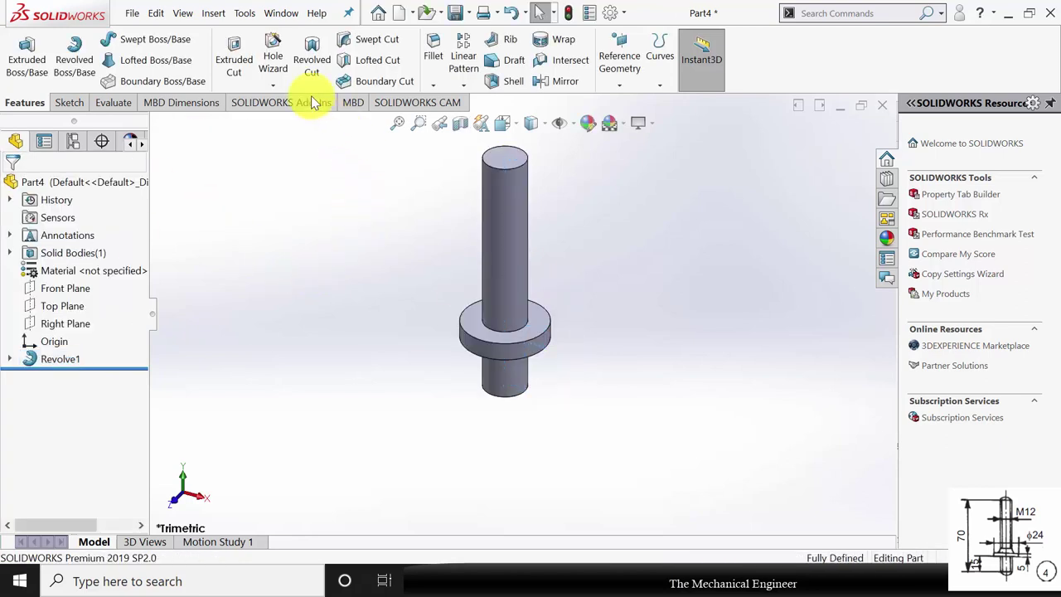
Cut a Metric Die thread on the long shank from its end edge up to the collar's upper face.
{"action": "left_click", "coordinate": [272, 85]}
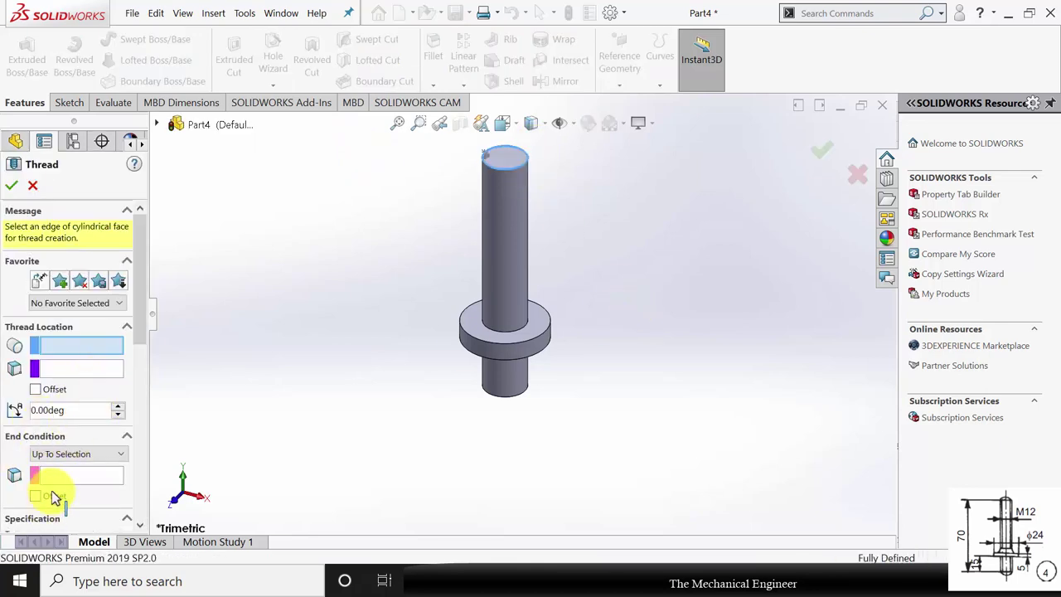
{"action": "left_click", "coordinate": [65, 427]}
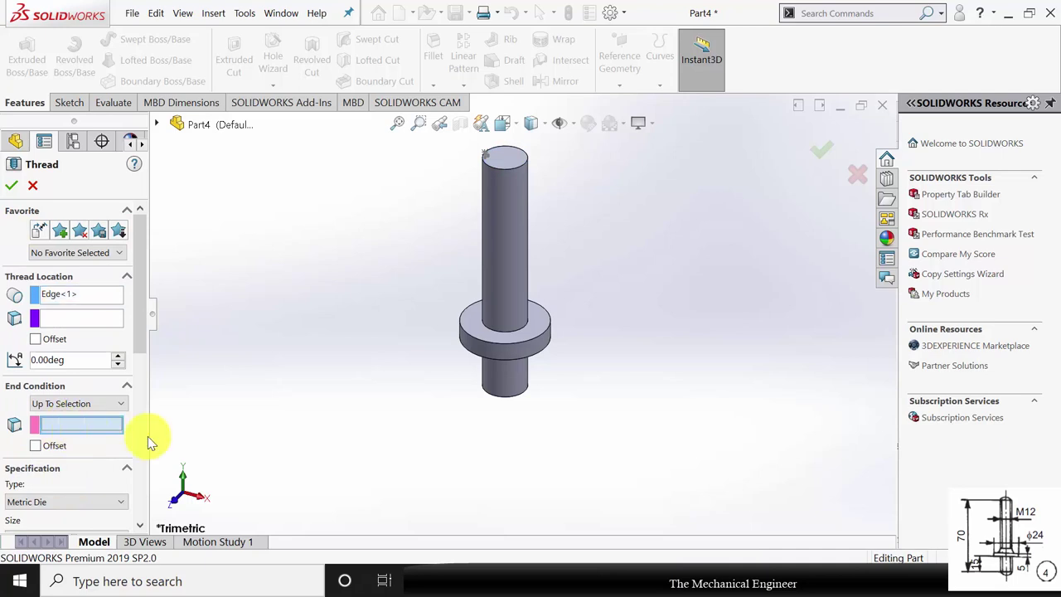
{"action": "left_click", "coordinate": [541, 331]}
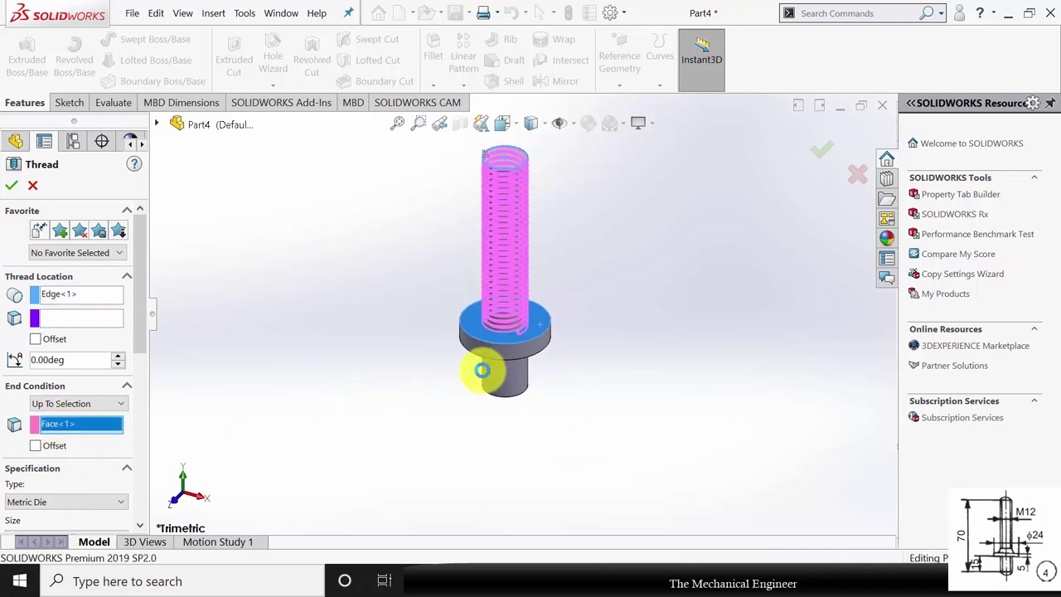
{"action": "left_click", "coordinate": [12, 187]}
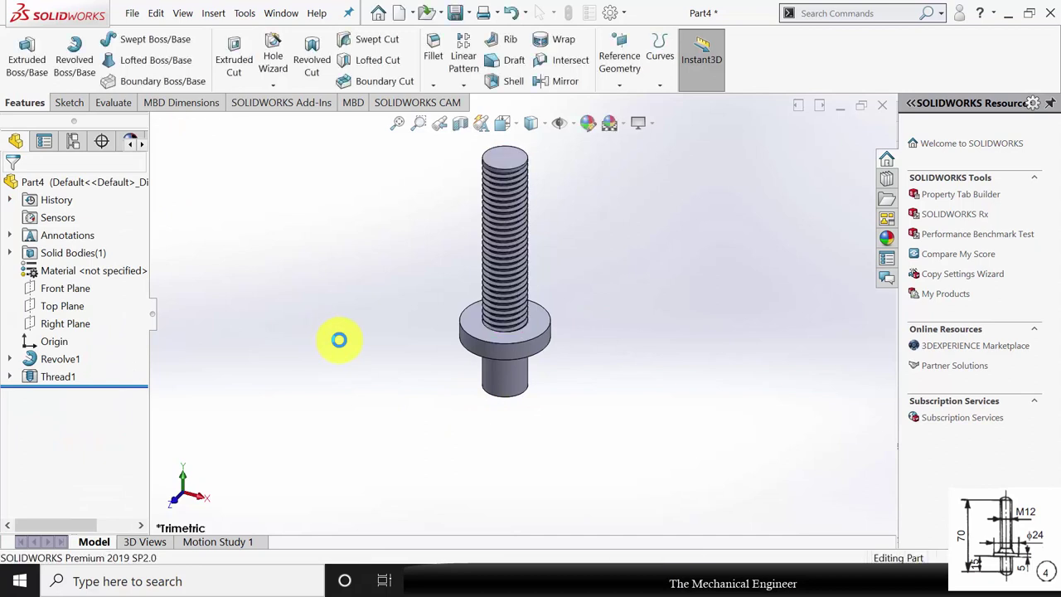
Cut a Metric Die thread on the short shank from its lower end edge up to the collar's underside.
{"action": "left_click", "coordinate": [274, 86]}
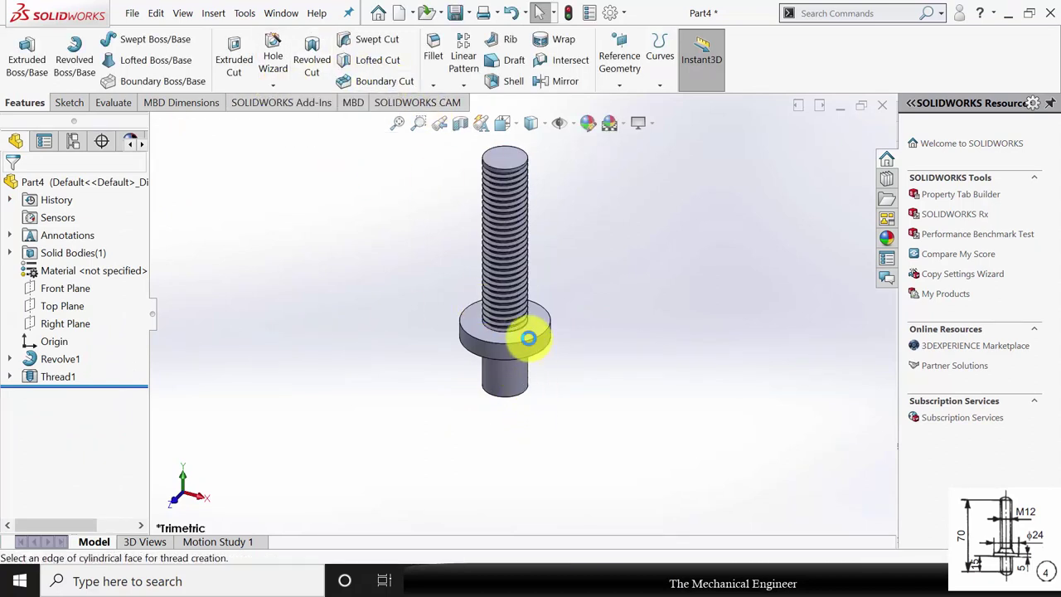
{"action": "mouse_move", "coordinate": [560, 422]}
{"action": "middle_mouse_down"}
{"action": "mouse_move", "coordinate": [535, 355]}
{"action": "mouse_move", "coordinate": [545, 410]}
{"action": "middle_mouse_up"}
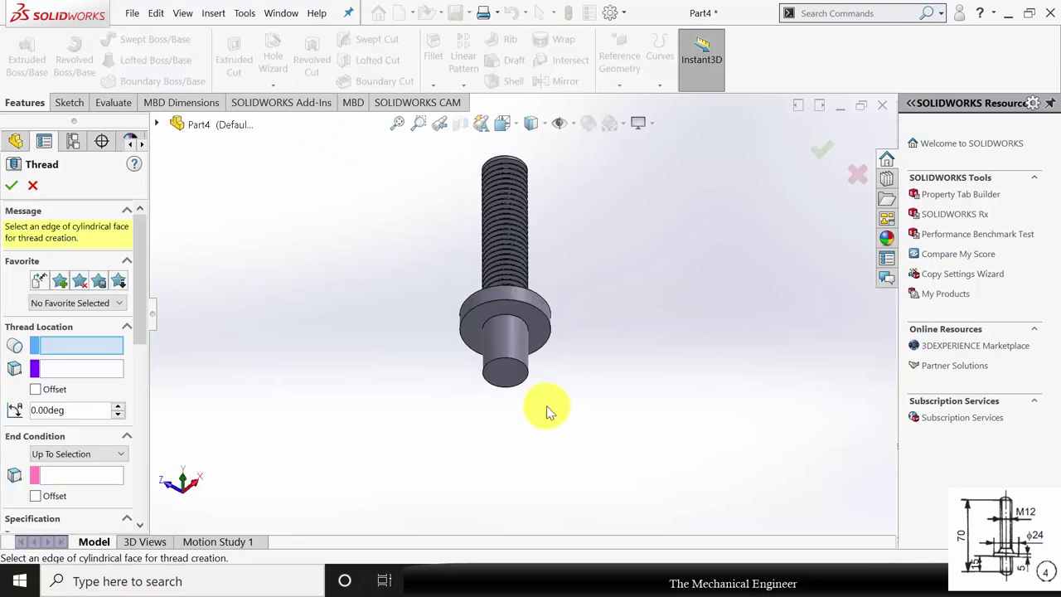
{"action": "scroll", "coordinate": [519, 365], "scroll_direction": "down", "scroll_amount": 4}
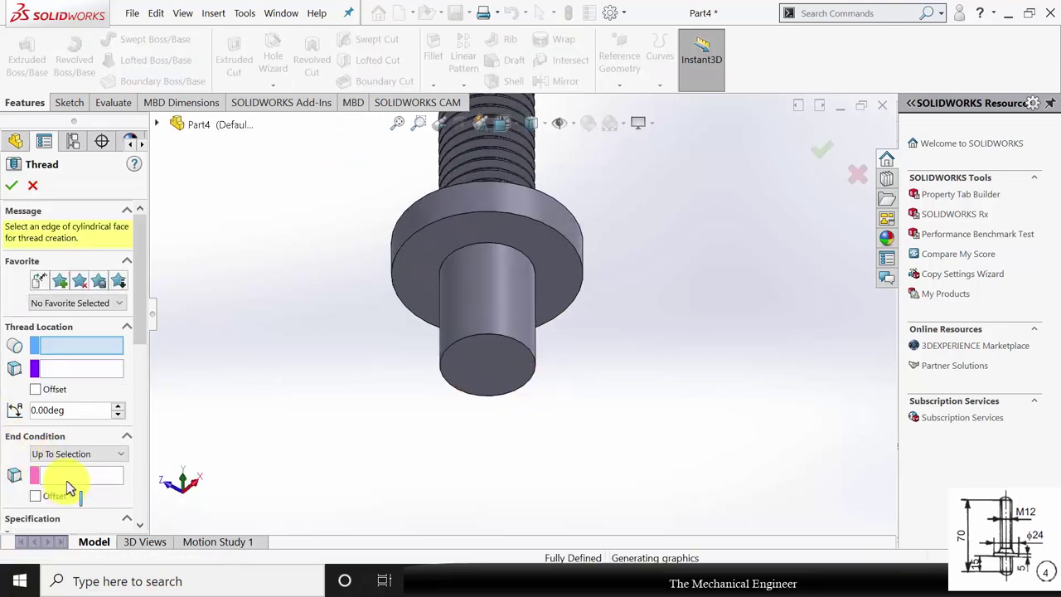
{"action": "left_click", "coordinate": [68, 423]}
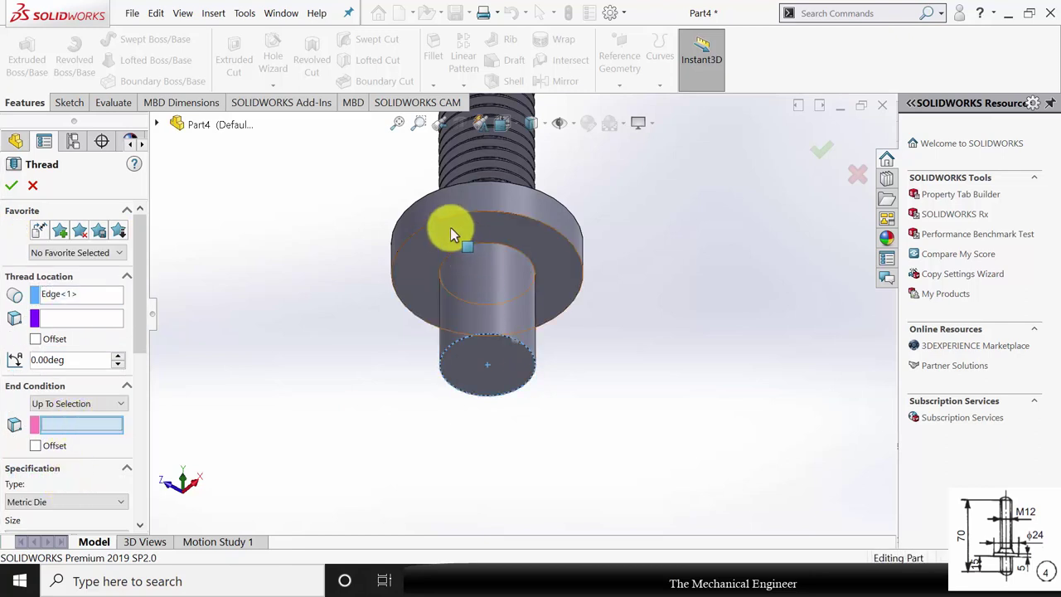
{"action": "left_click", "coordinate": [488, 255]}
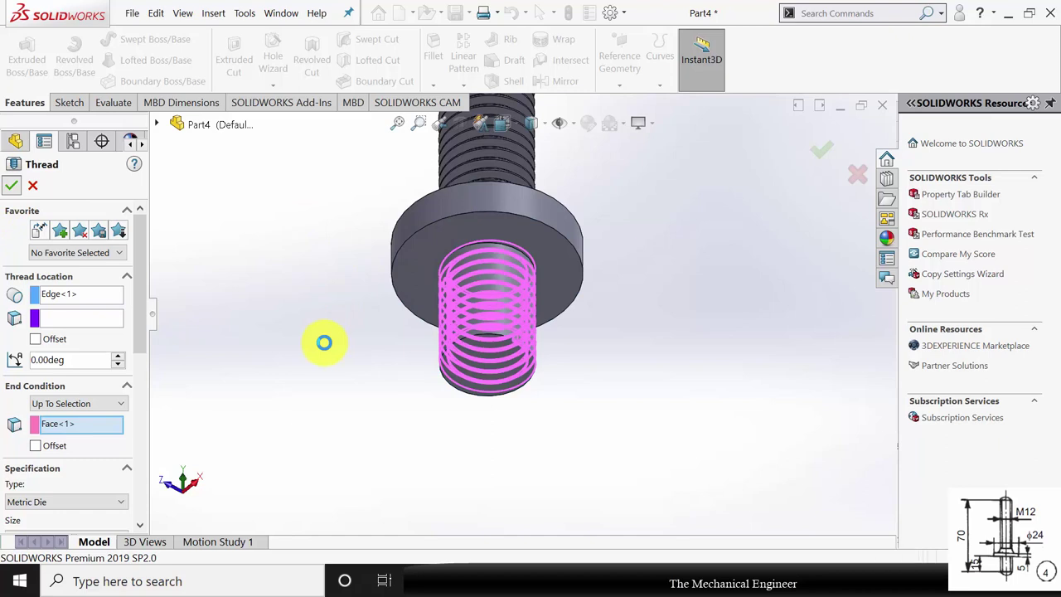
{"action": "right_click", "coordinate": [324, 342]}
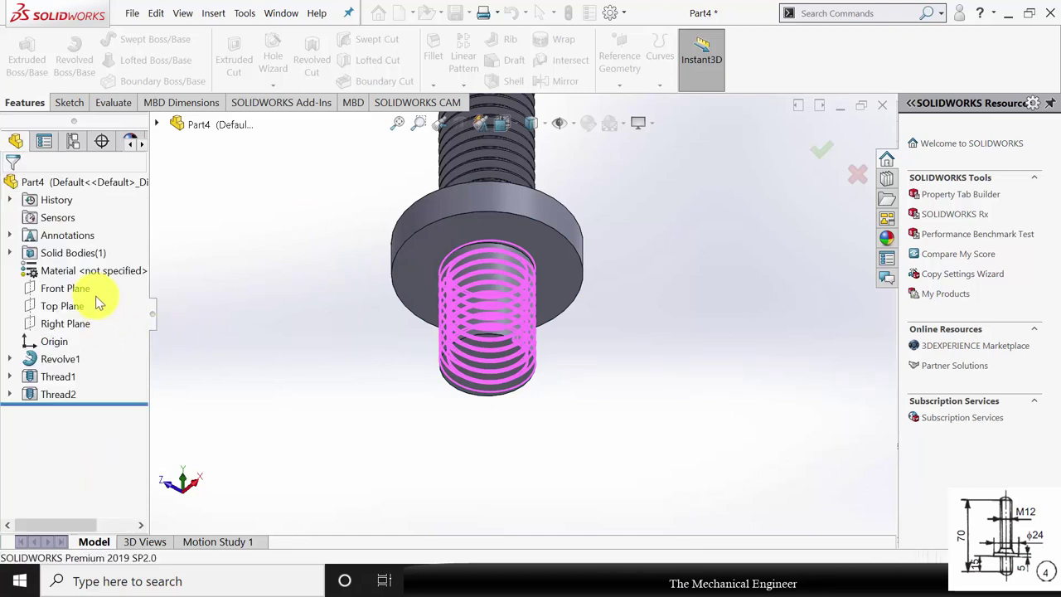
Assign Plain Carbon Steel as the stud's material.
{"action": "right_click", "coordinate": [81, 272]}
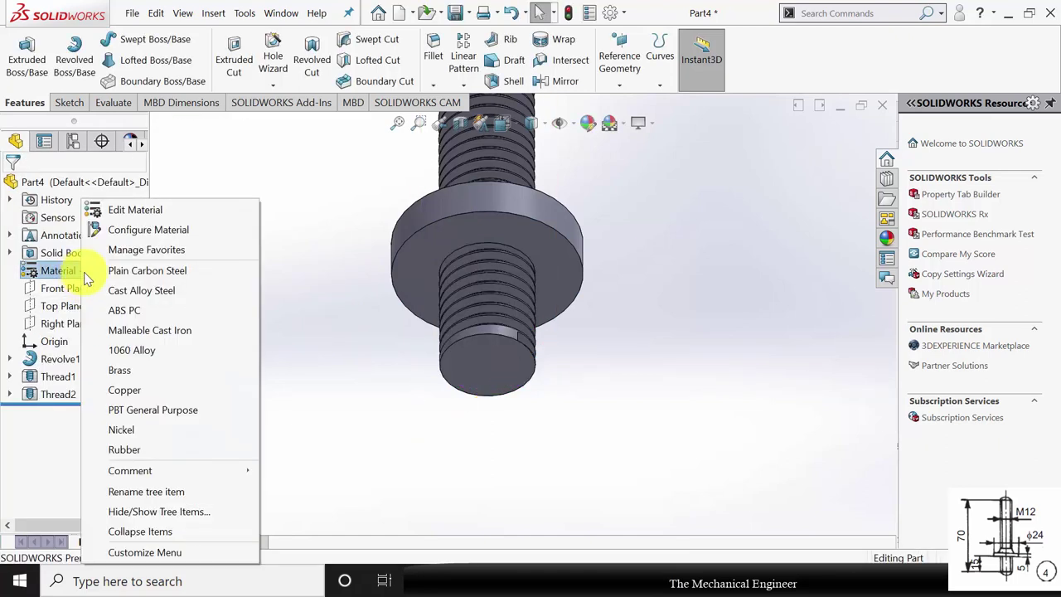
{"action": "left_click", "coordinate": [158, 280]}
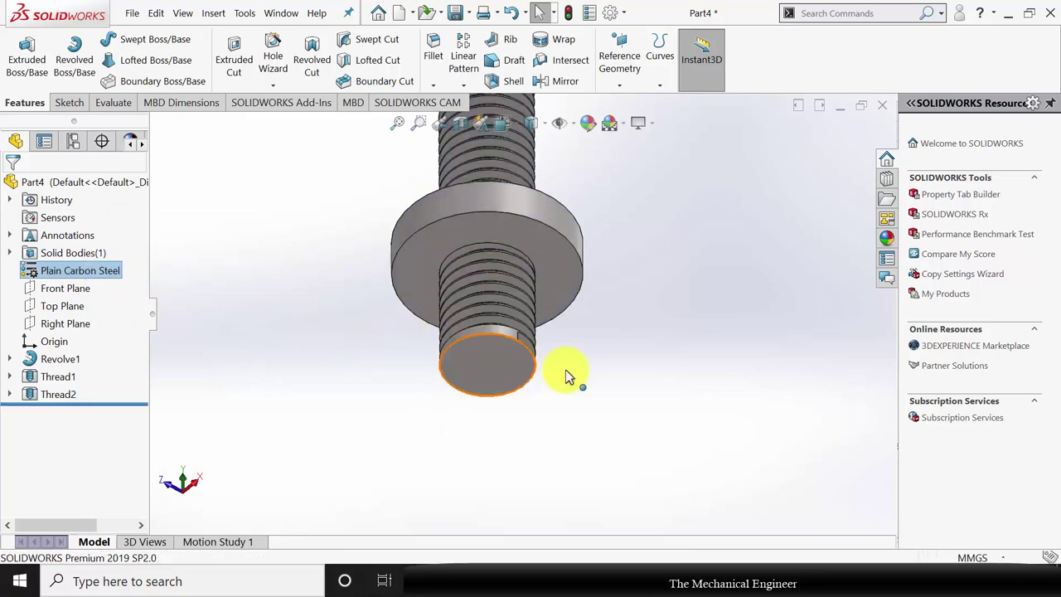
{"action": "scroll", "coordinate": [581, 348], "scroll_direction": "up", "scroll_amount": 3}
{"action": "scroll", "coordinate": [599, 274], "scroll_direction": "up", "scroll_amount": 3}
{"action": "scroll", "coordinate": [584, 253], "scroll_direction": "down", "scroll_amount": 2}
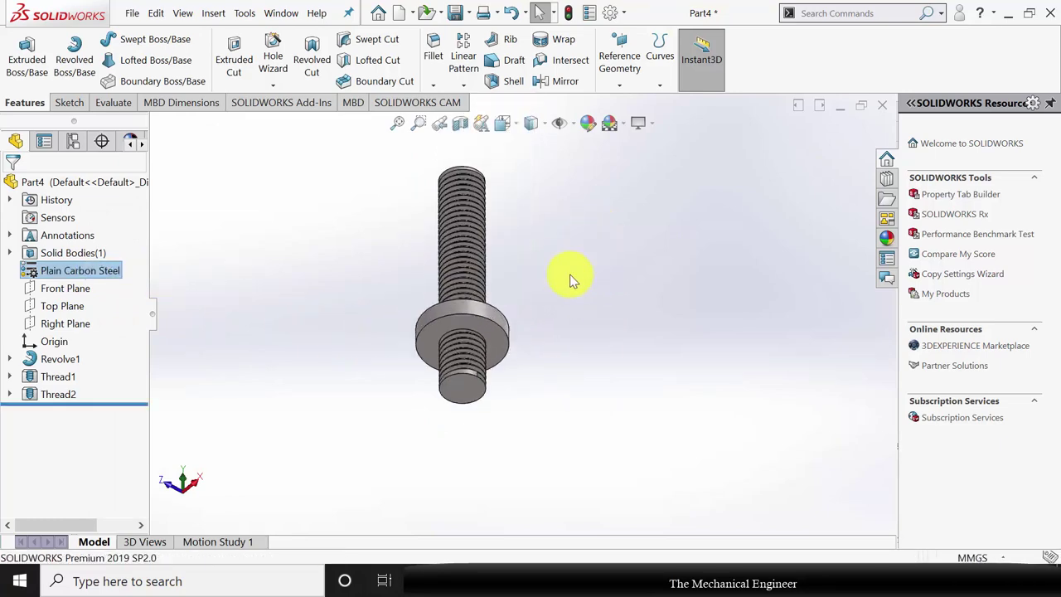
Save the stud as part 4 in the Blow Off Cock folder, rebuilding it on save, and close the file.
{"action": "key", "text": "ctrl+s"}
{"action": "type", "text": "4"}
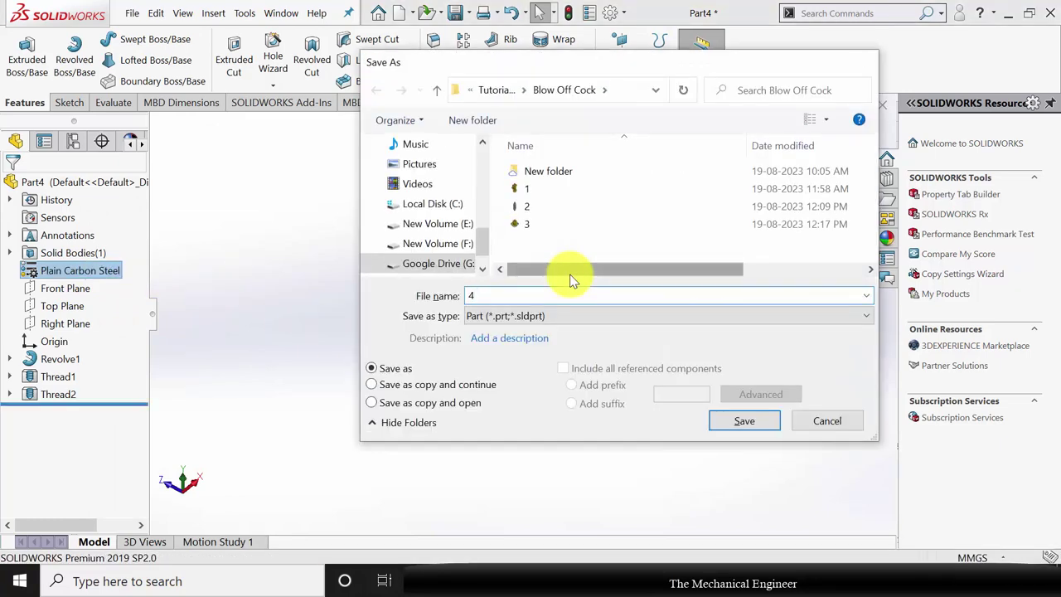
{"action": "key", "text": "Return"}
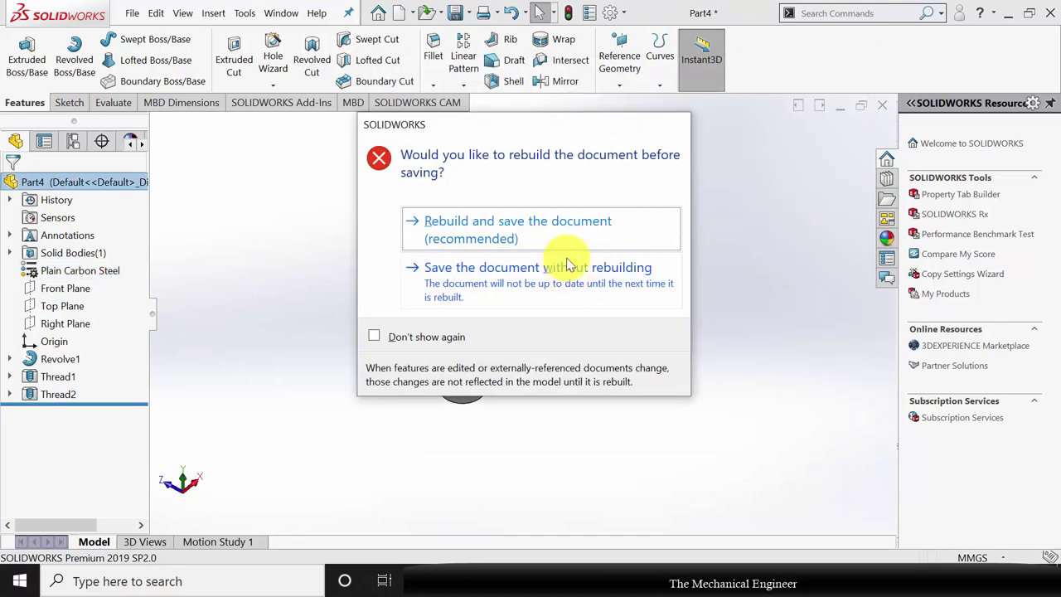
{"action": "left_click", "coordinate": [580, 217]}
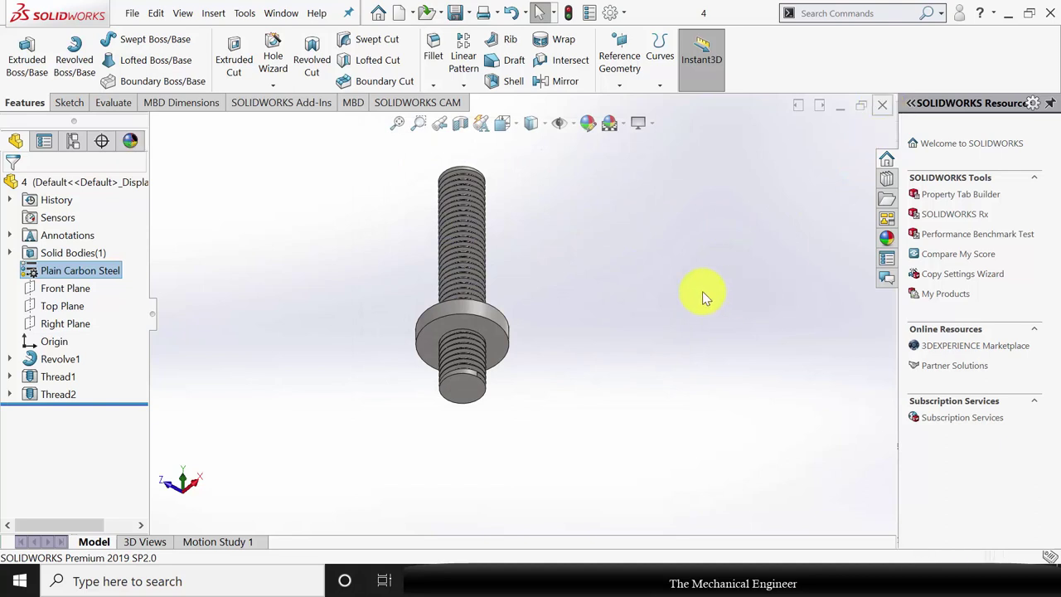
{"action": "key", "text": "ctrl+w"}
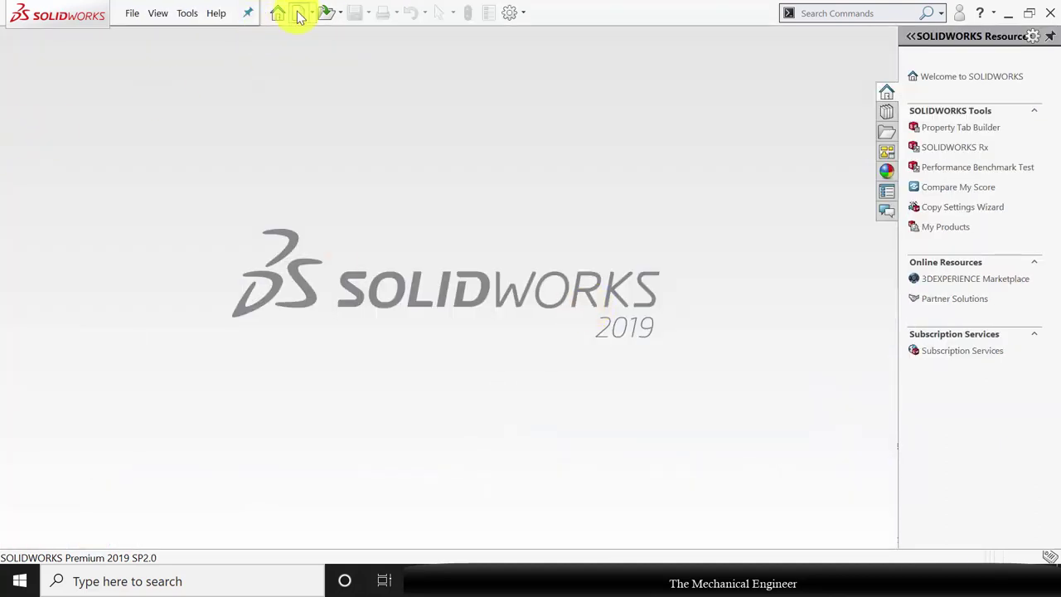
Create a new assembly and insert part 1, the brass cock body, as its first component.
{"action": "key", "text": "ctrl+n"}
{"action": "left_click", "coordinate": [487, 236]}
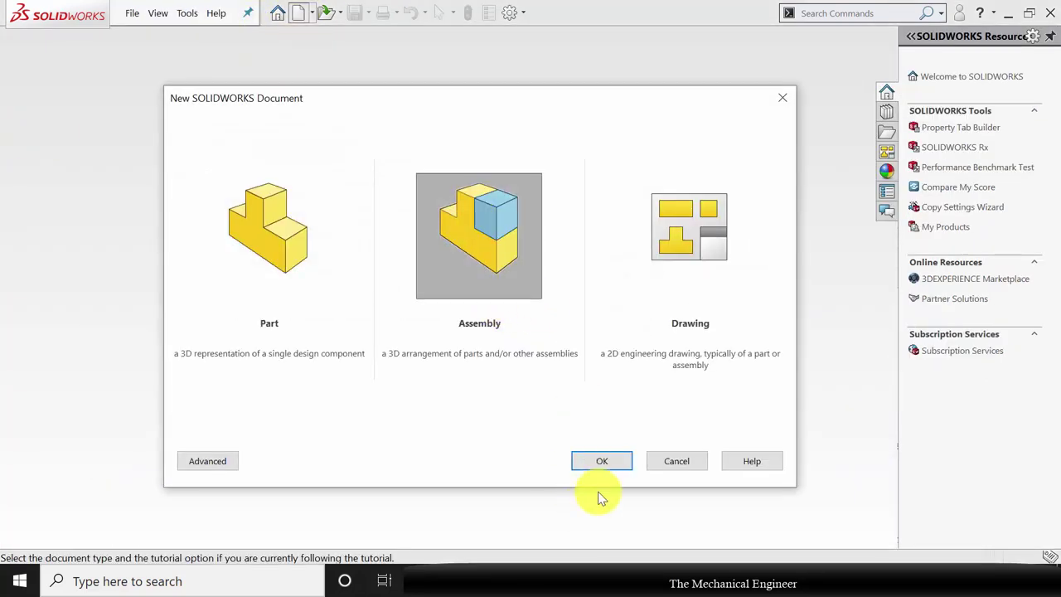
{"action": "left_click", "coordinate": [603, 463]}
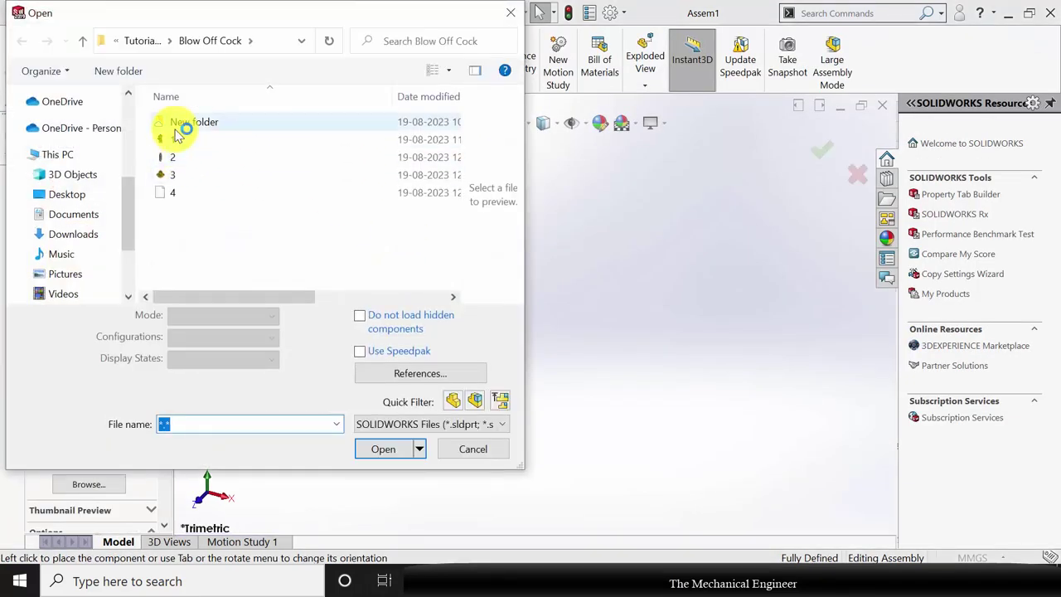
{"action": "left_click", "coordinate": [184, 144]}
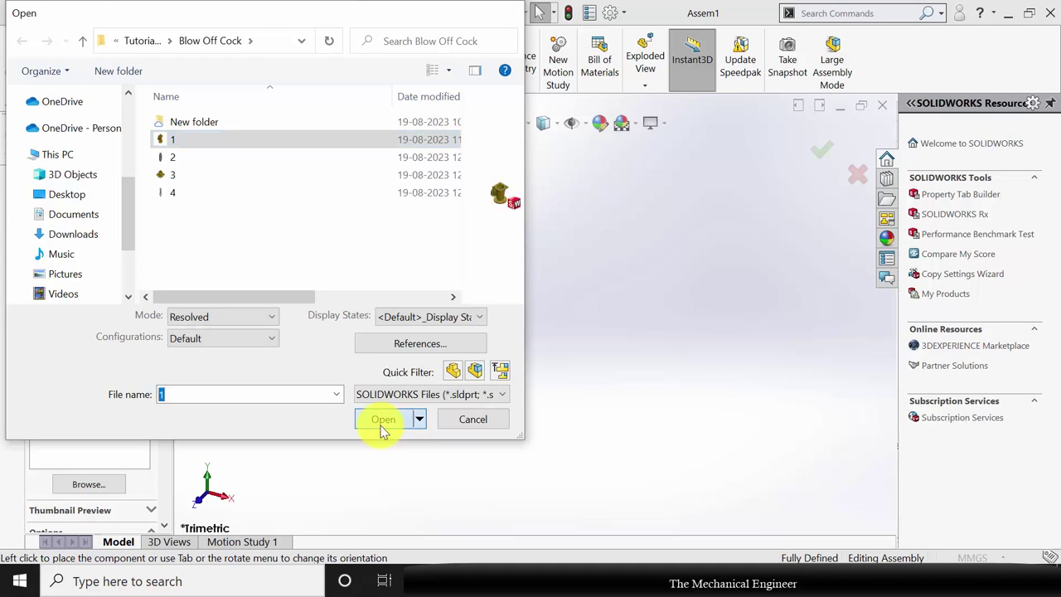
{"action": "left_click", "coordinate": [379, 421]}
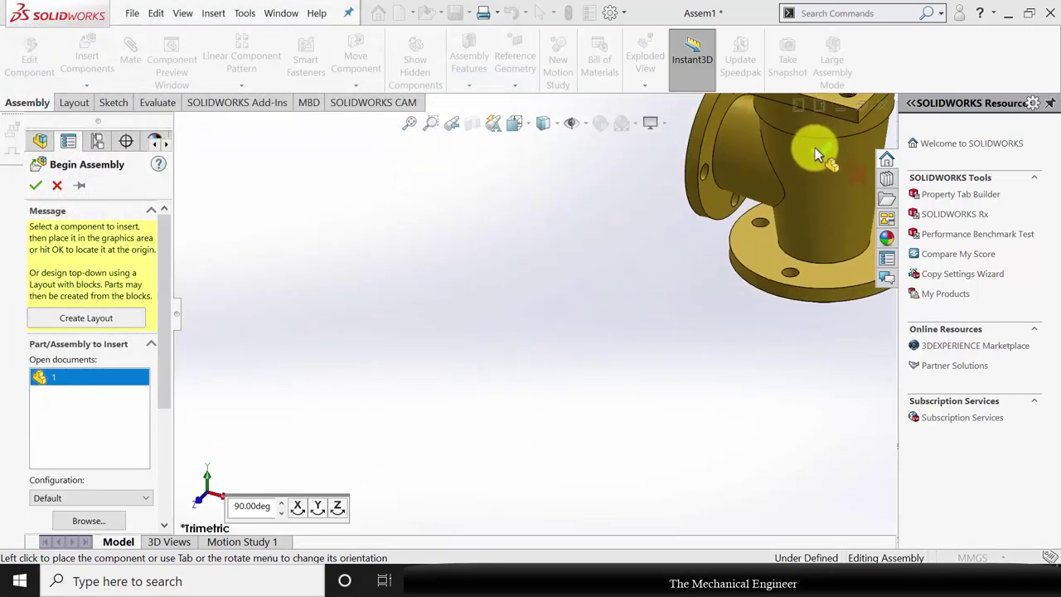
{"action": "left_click", "coordinate": [579, 348]}
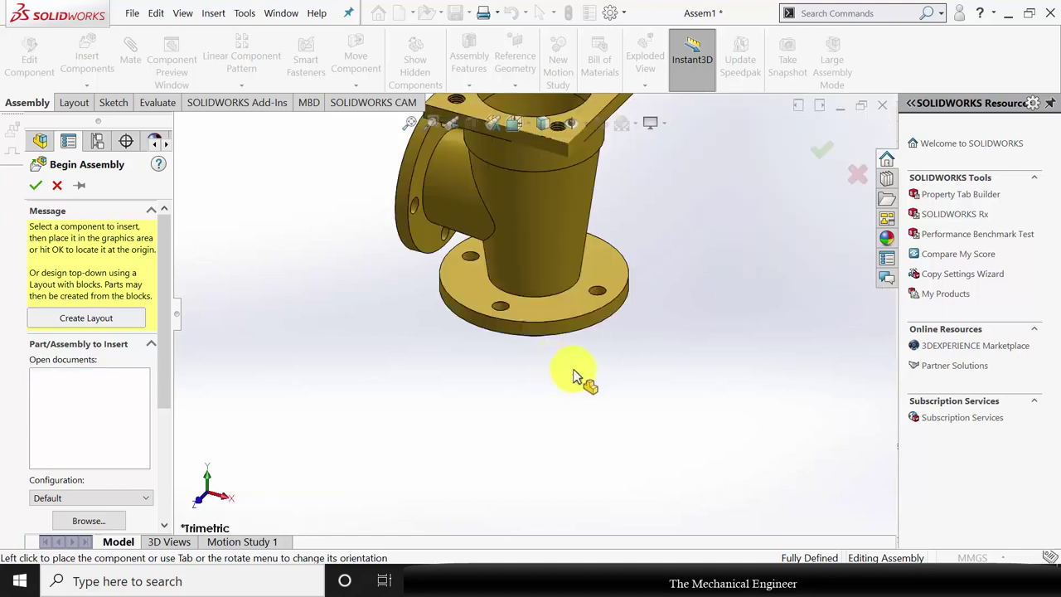
{"action": "scroll", "coordinate": [571, 278], "scroll_direction": "down", "scroll_amount": 3}
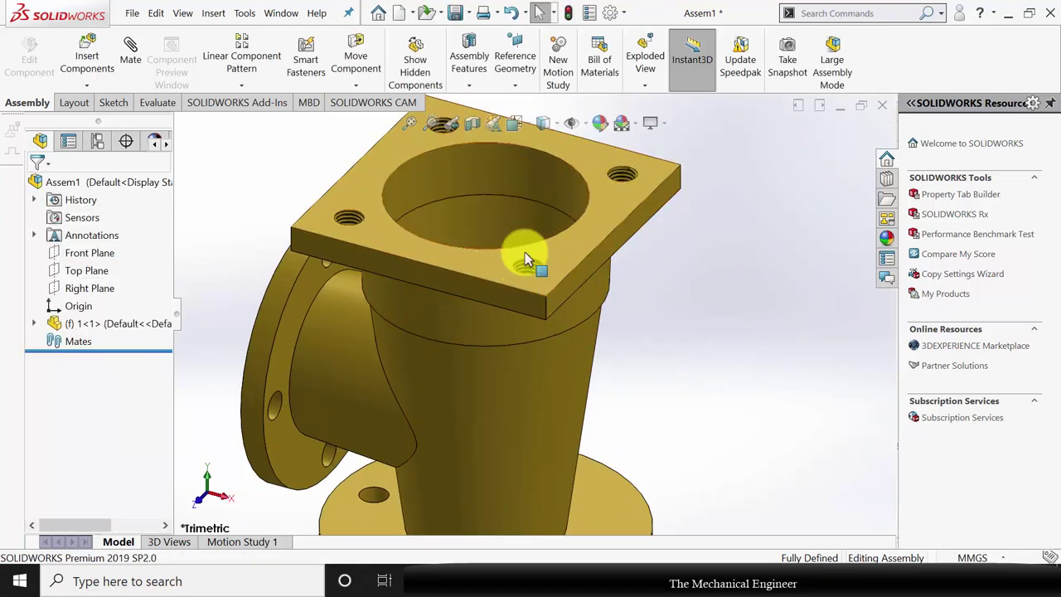
{"action": "left_click", "coordinate": [566, 259]}
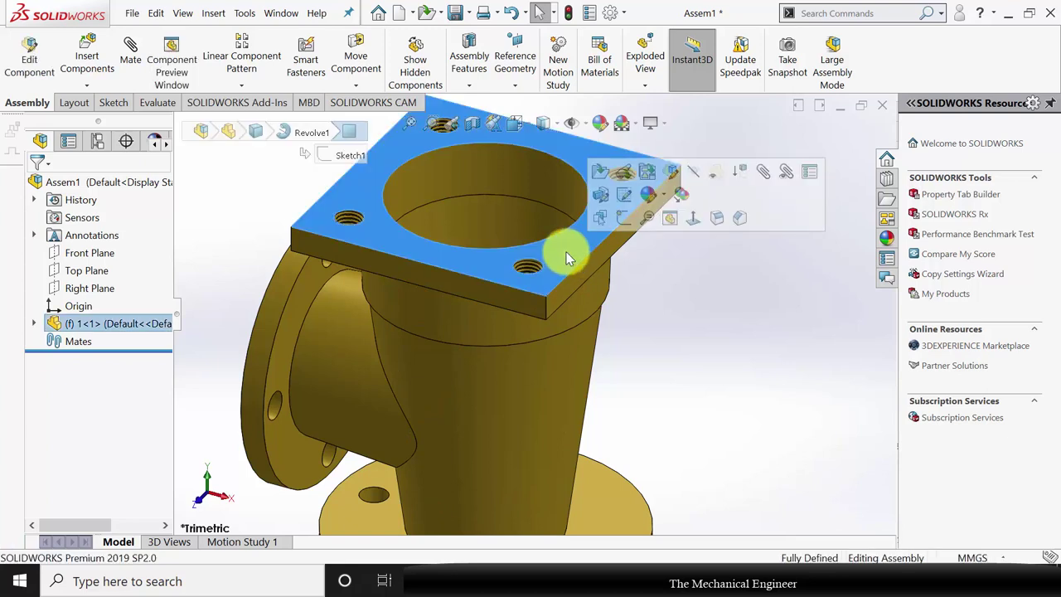
Open body part 1 for editing and start a 17 mm fillet on the square top flange's front corner edge.
{"action": "left_click", "coordinate": [602, 174]}
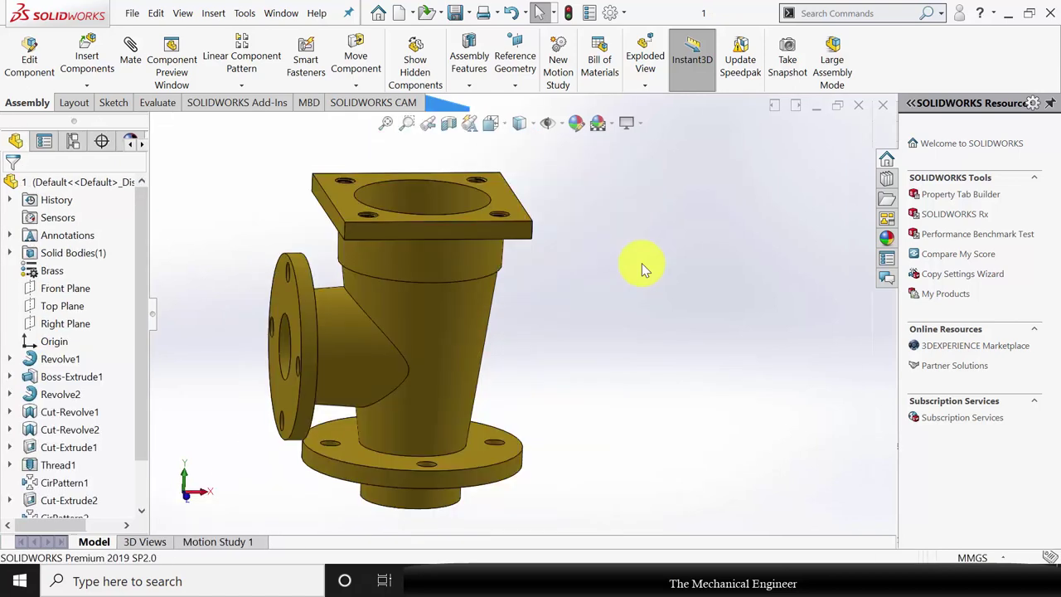
{"action": "middle_click_drag", "start_coordinate": [539, 265], "coordinate": [520, 299]}
{"action": "left_click", "coordinate": [435, 51]}
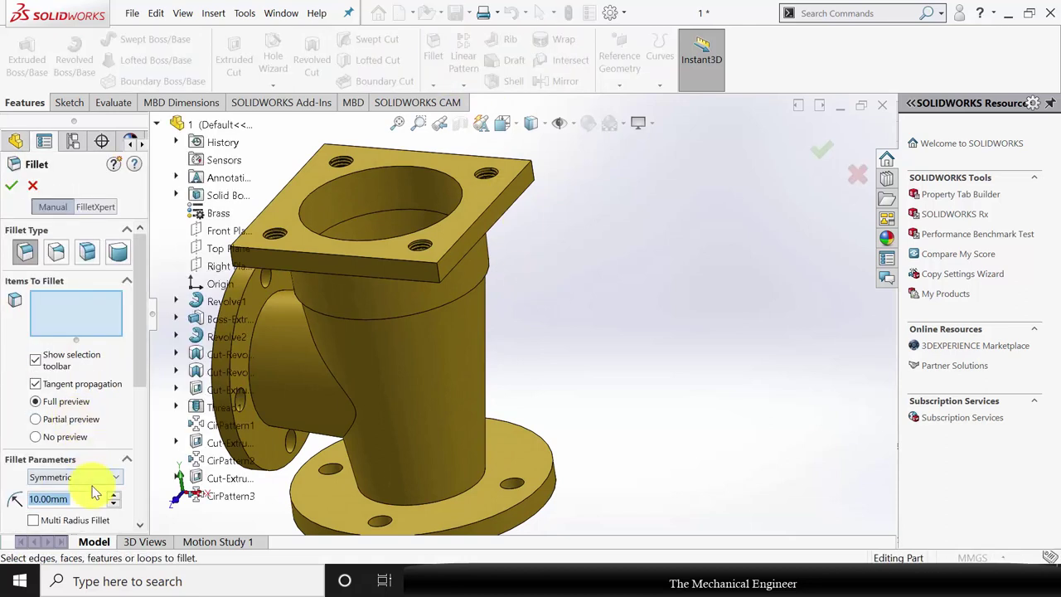
{"action": "type", "text": "17"}
{"action": "key", "text": "Return"}
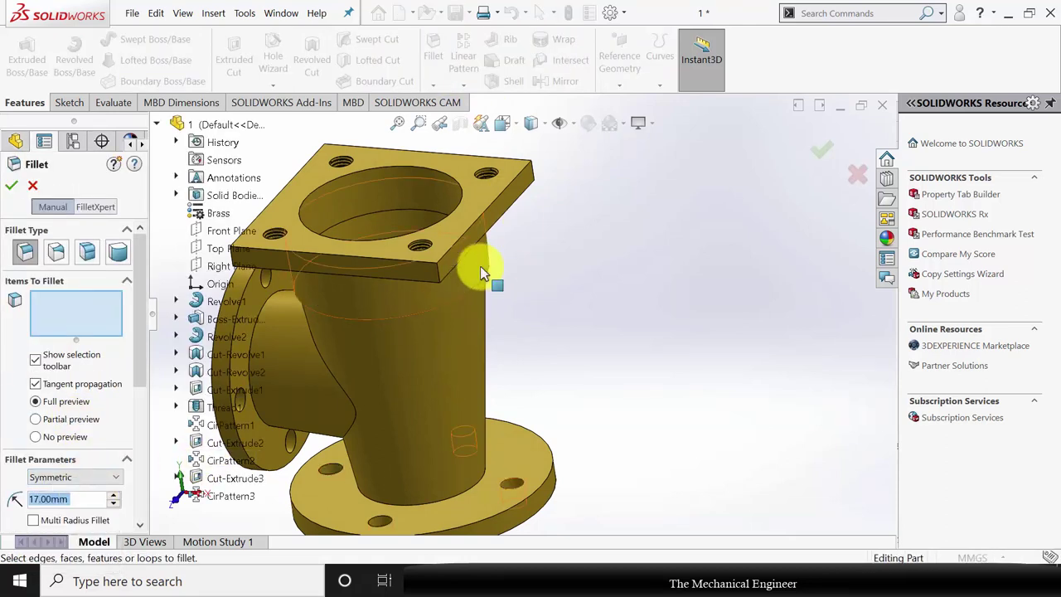
{"action": "left_click", "coordinate": [438, 271]}
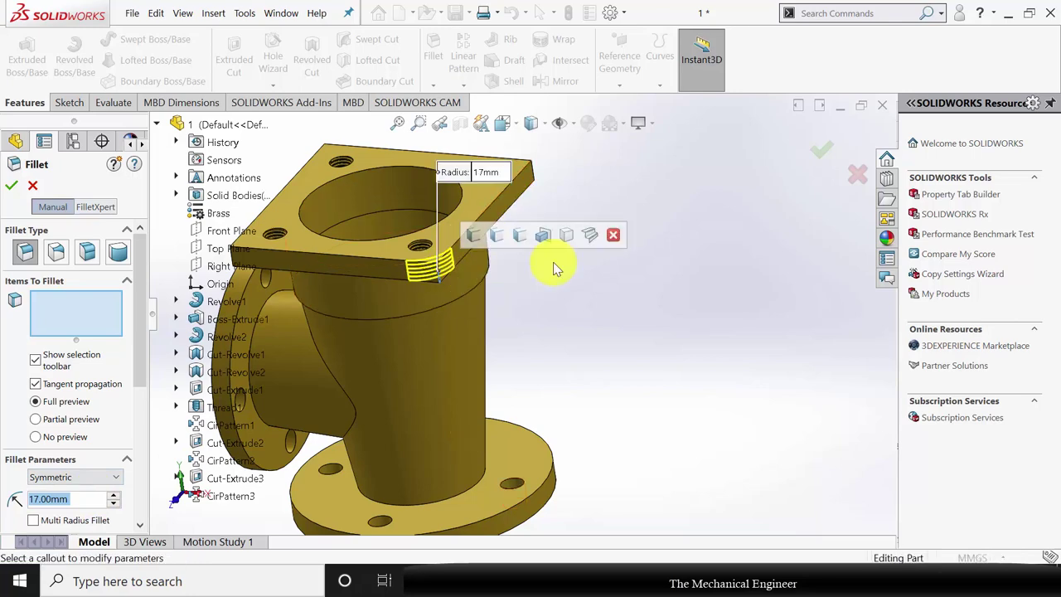
Add the square flange's other three corner edges to the 17 mm fillet and apply it.
{"action": "middle_click_drag", "start_coordinate": [581, 192], "coordinate": [609, 411]}
{"action": "left_click", "coordinate": [497, 241]}
{"action": "scroll", "coordinate": [455, 396], "scroll_direction": "down", "scroll_amount": 5}
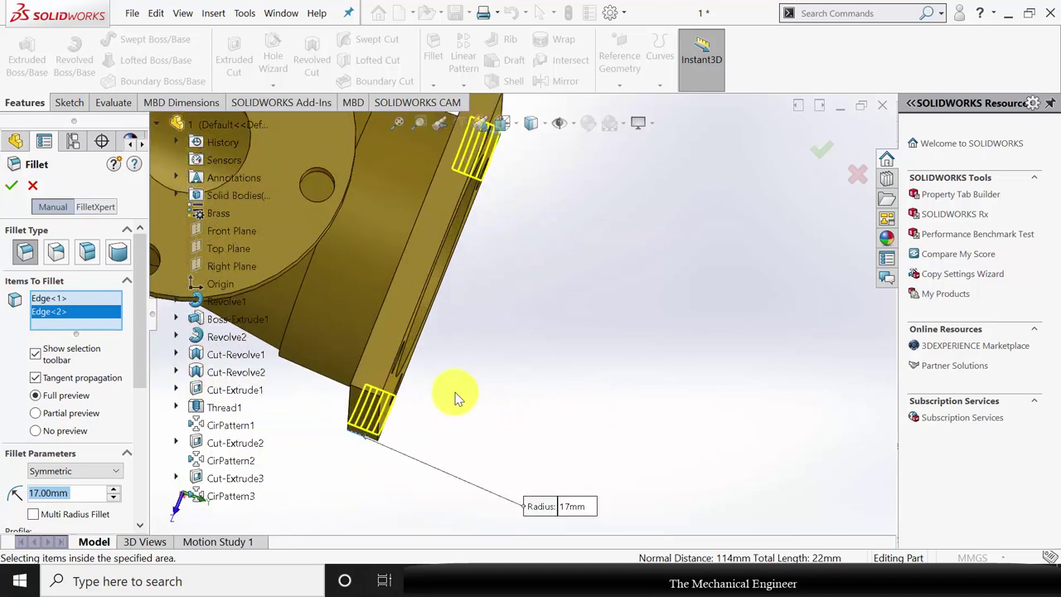
{"action": "left_click", "coordinate": [346, 384]}
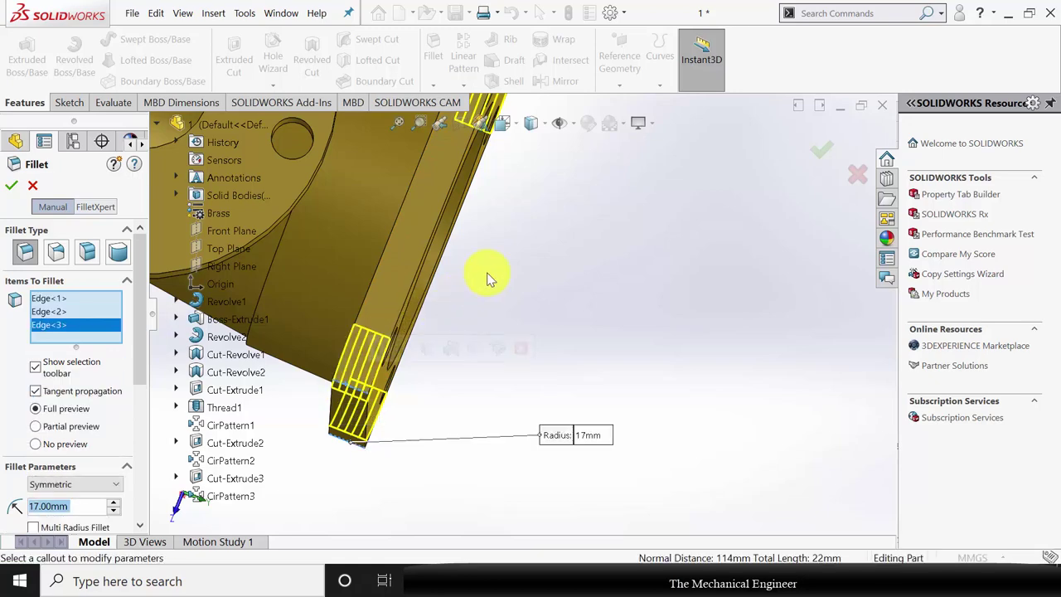
{"action": "scroll", "coordinate": [486, 272], "scroll_direction": "up", "scroll_amount": 3}
{"action": "scroll", "coordinate": [507, 212], "scroll_direction": "down", "scroll_amount": 3}
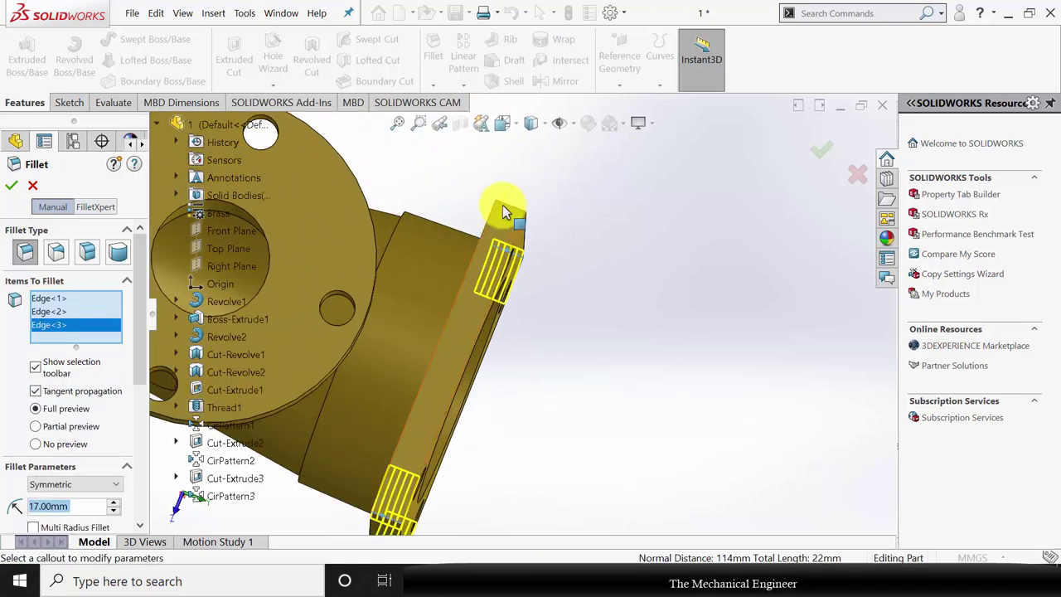
{"action": "left_click", "coordinate": [505, 210]}
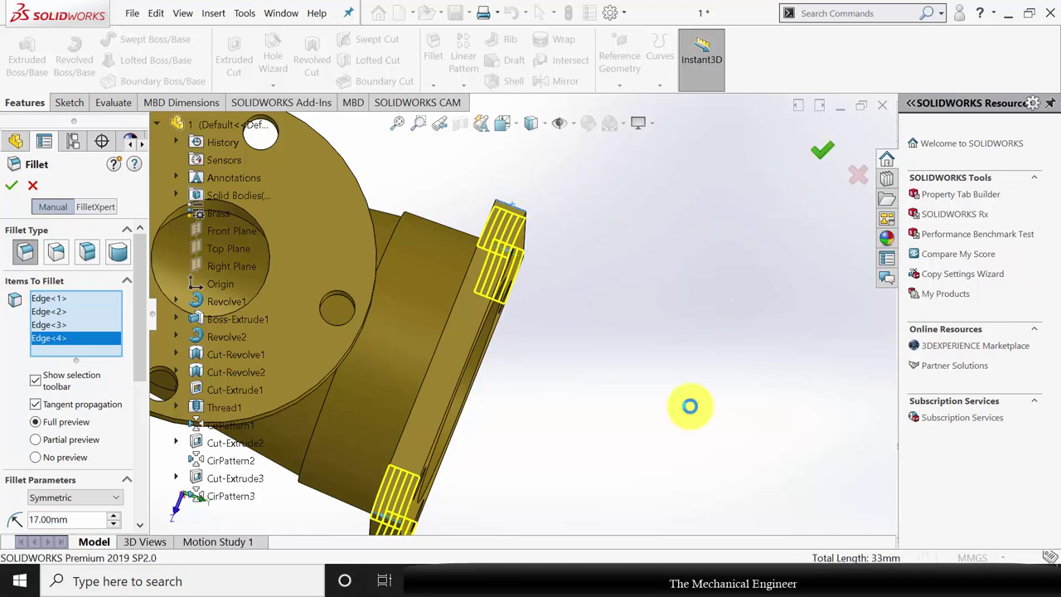
{"action": "scroll", "coordinate": [658, 397], "scroll_direction": "up", "scroll_amount": 5}
{"action": "key", "text": "Return"}
Save and close the edited body part, and rebuild the assembly with the changed model.
{"action": "middle_click_drag", "start_coordinate": [658, 398], "coordinate": [541, 242]}
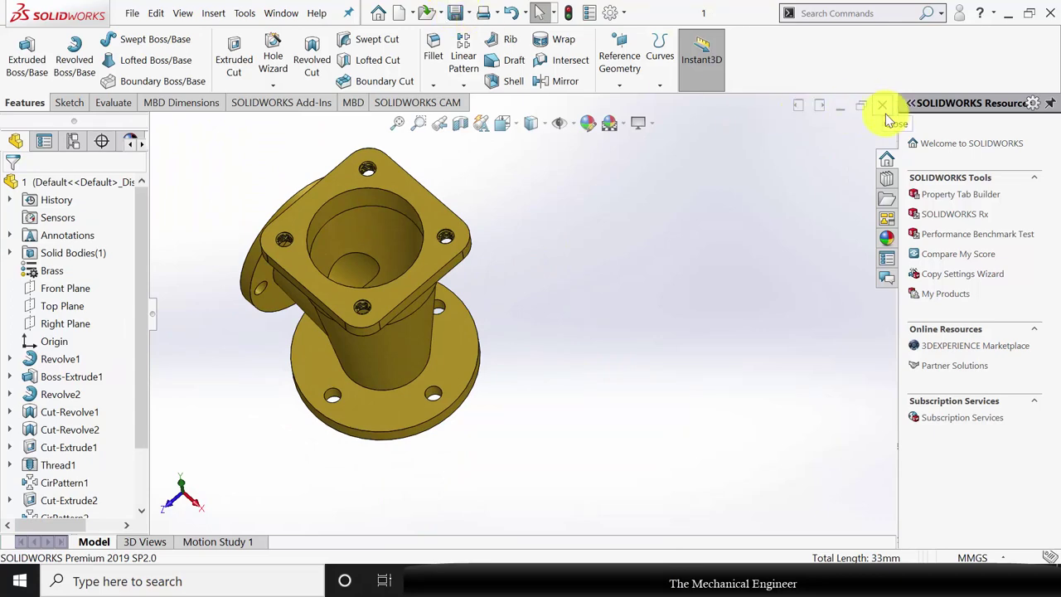
{"action": "key", "text": "ctrl+Tab"}
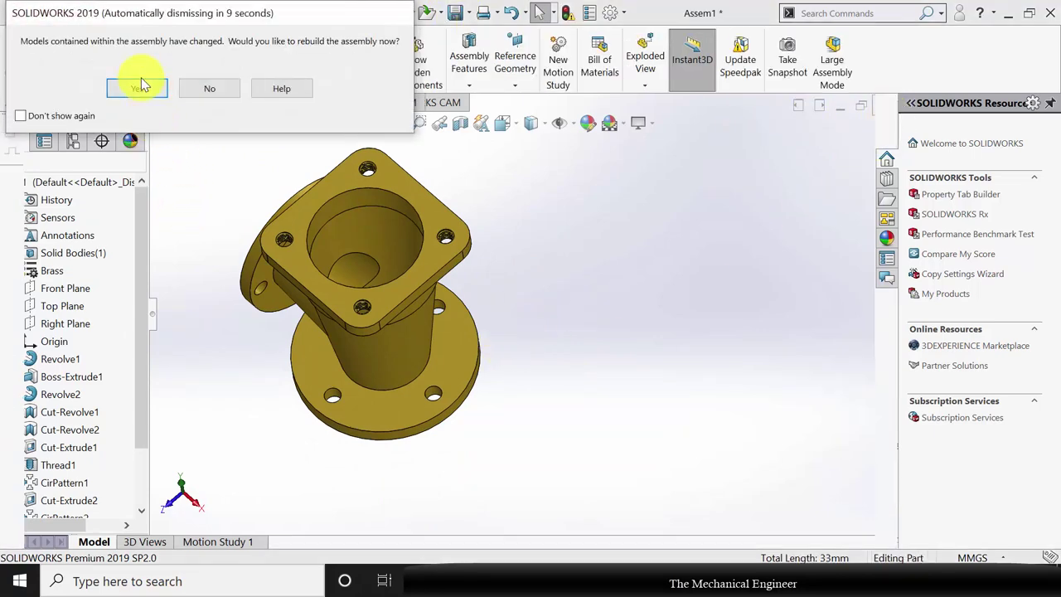
{"action": "left_click", "coordinate": [140, 88]}
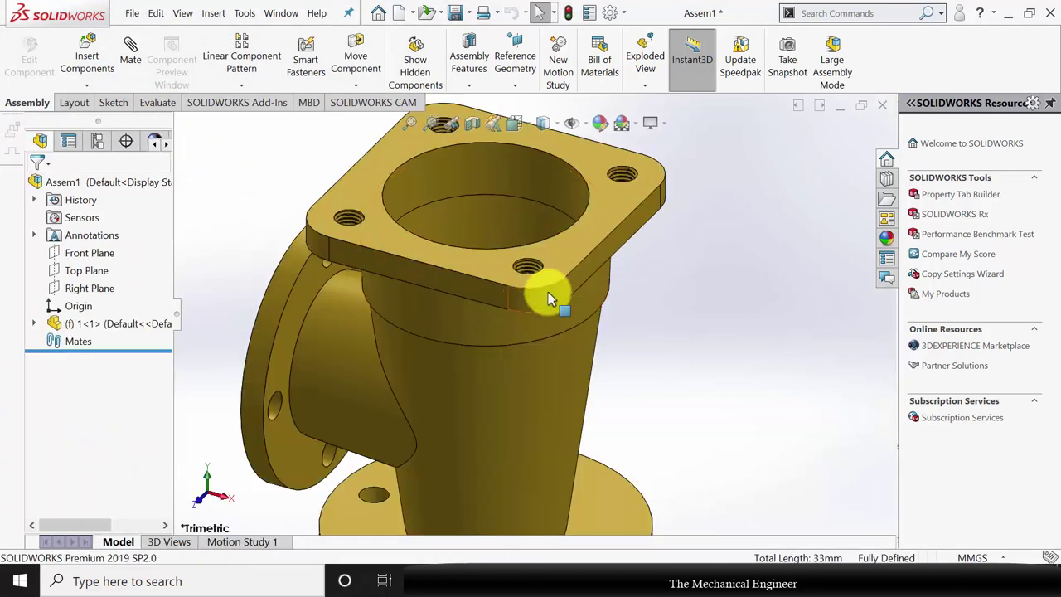
Insert part 2, the tapered plug, from the Blow Off Cock folder and place it near the body's upper opening.
{"action": "scroll", "coordinate": [531, 311], "scroll_direction": "up", "scroll_amount": 3}
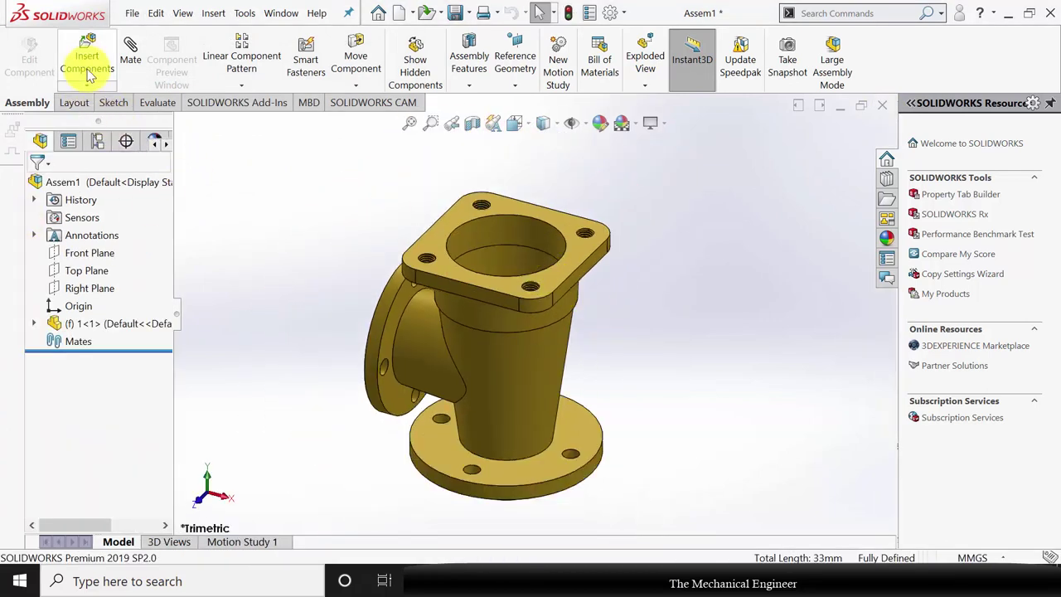
{"action": "left_click", "coordinate": [86, 57]}
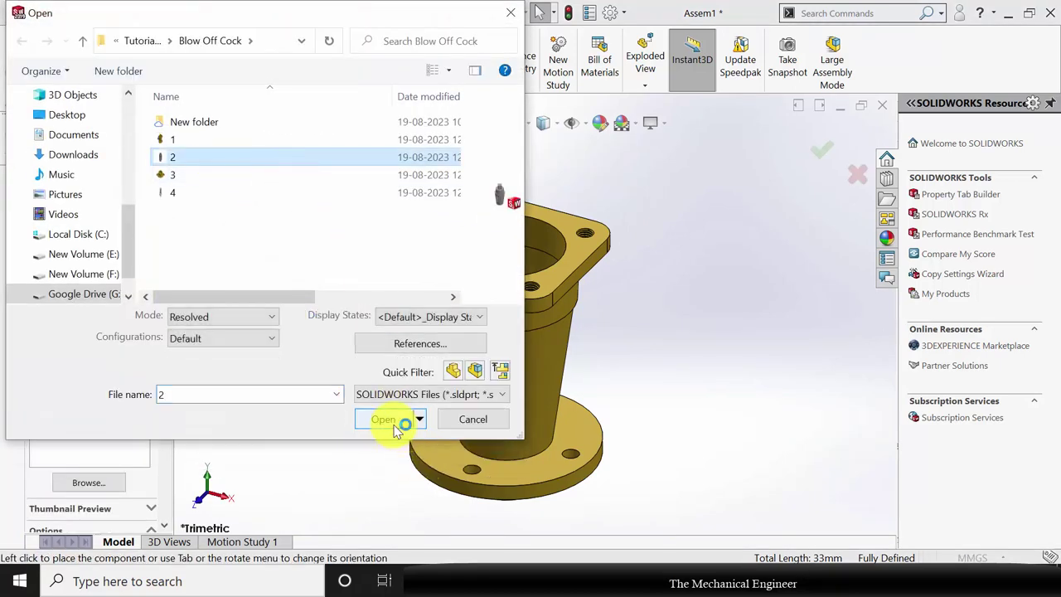
{"action": "left_click", "coordinate": [390, 419]}
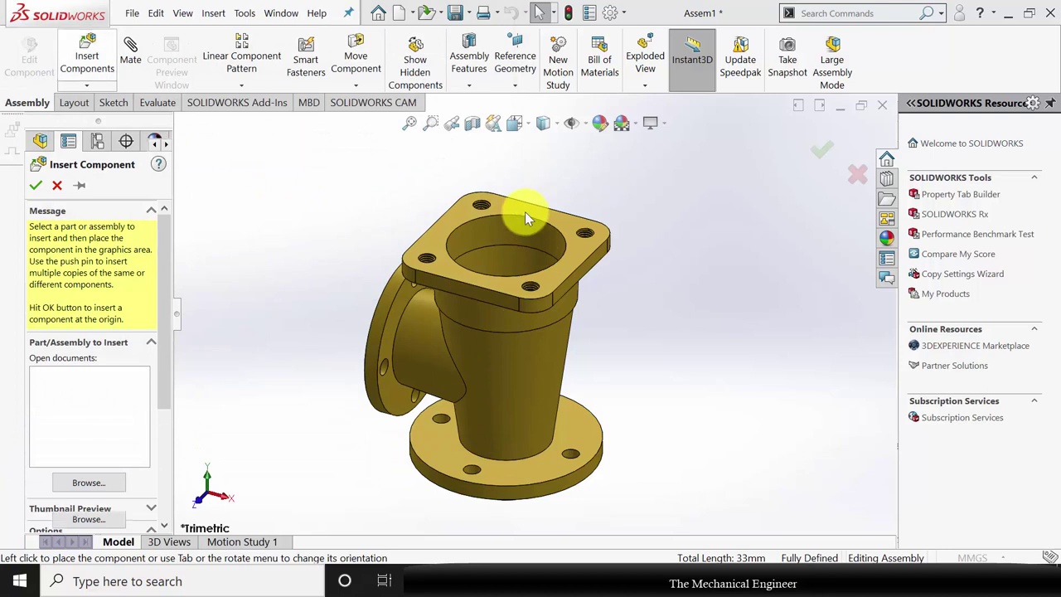
{"action": "left_click", "coordinate": [606, 281]}
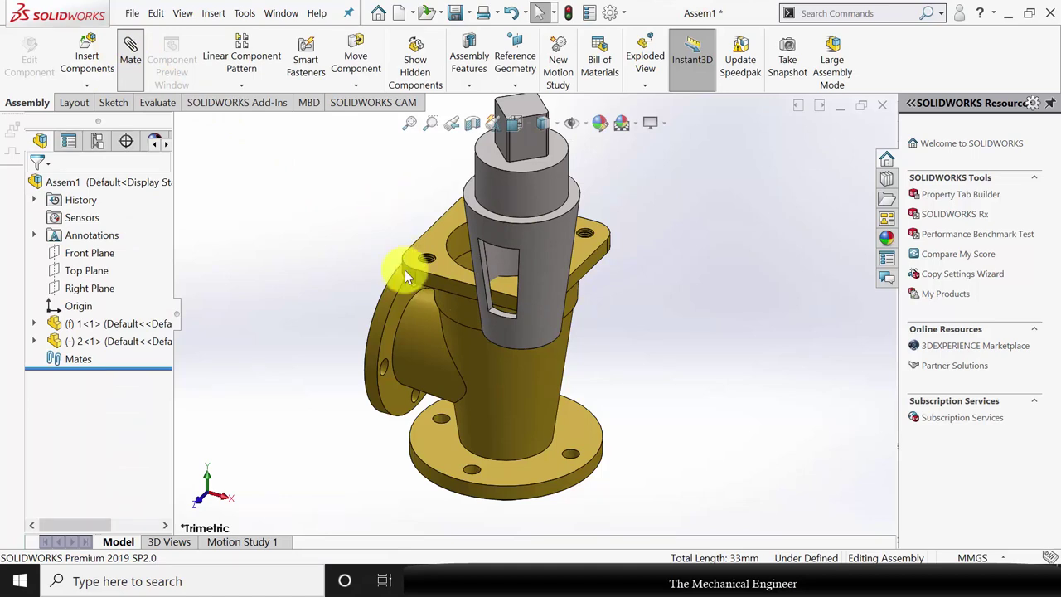
Mate the plug's tapered outer face concentric with the body's tapered bore so the plug sits inside the body.
{"action": "middle_click_drag", "start_coordinate": [429, 311], "coordinate": [491, 227]}
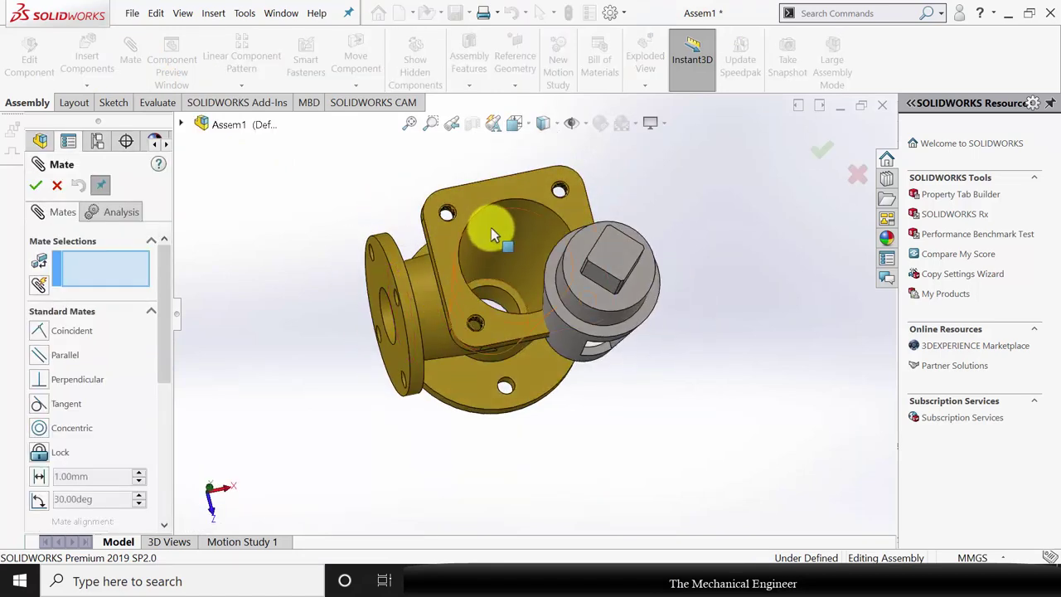
{"action": "left_click", "coordinate": [514, 231]}
{"action": "left_click", "coordinate": [570, 348]}
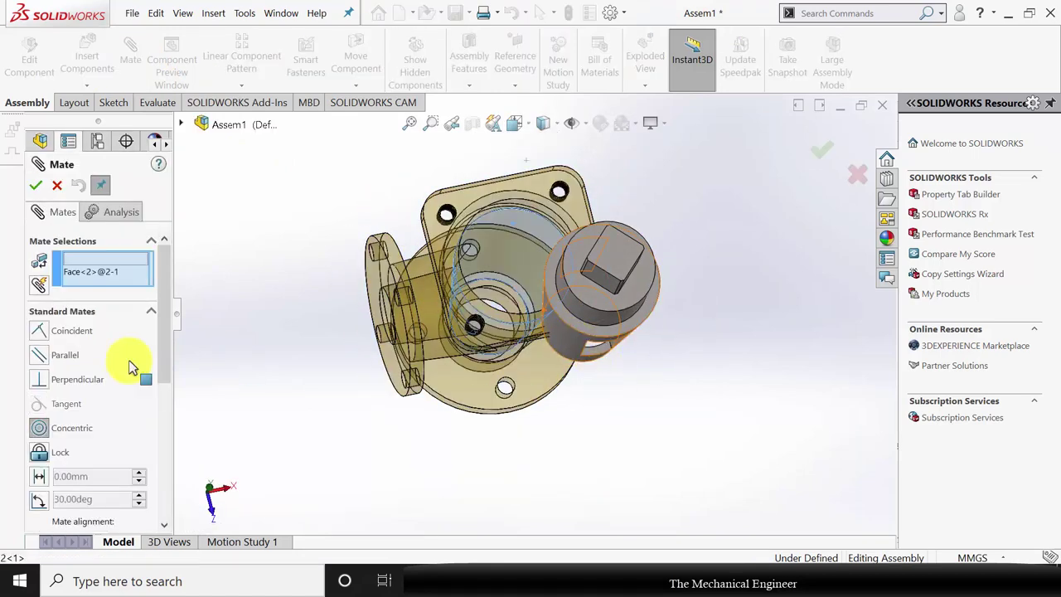
{"action": "left_click", "coordinate": [35, 186]}
{"action": "middle_click_drag", "start_coordinate": [411, 382], "coordinate": [383, 225]}
{"action": "left_click", "coordinate": [35, 187]}
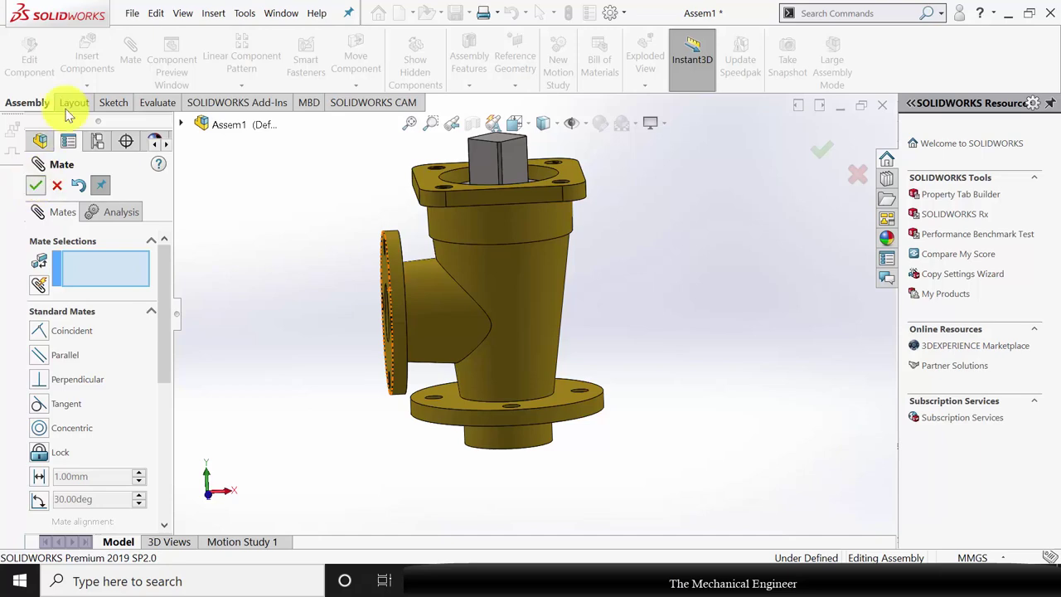
Insert part 3, the brass flanged cover, from the Blow Off Cock folder and place it beside the body.
{"action": "left_click", "coordinate": [87, 56]}
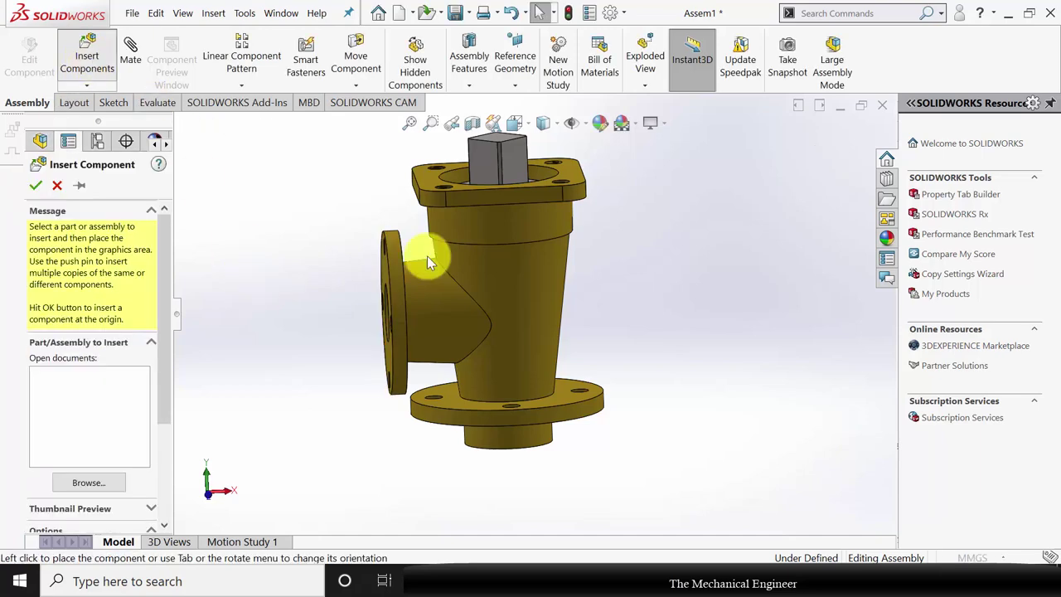
{"action": "left_click", "coordinate": [220, 174]}
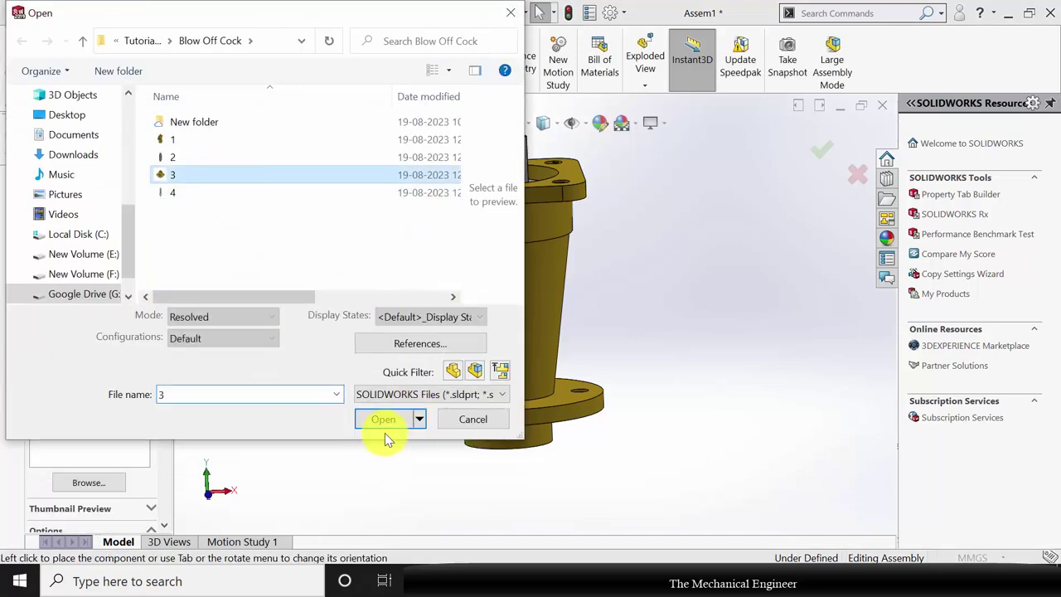
{"action": "left_click", "coordinate": [379, 419]}
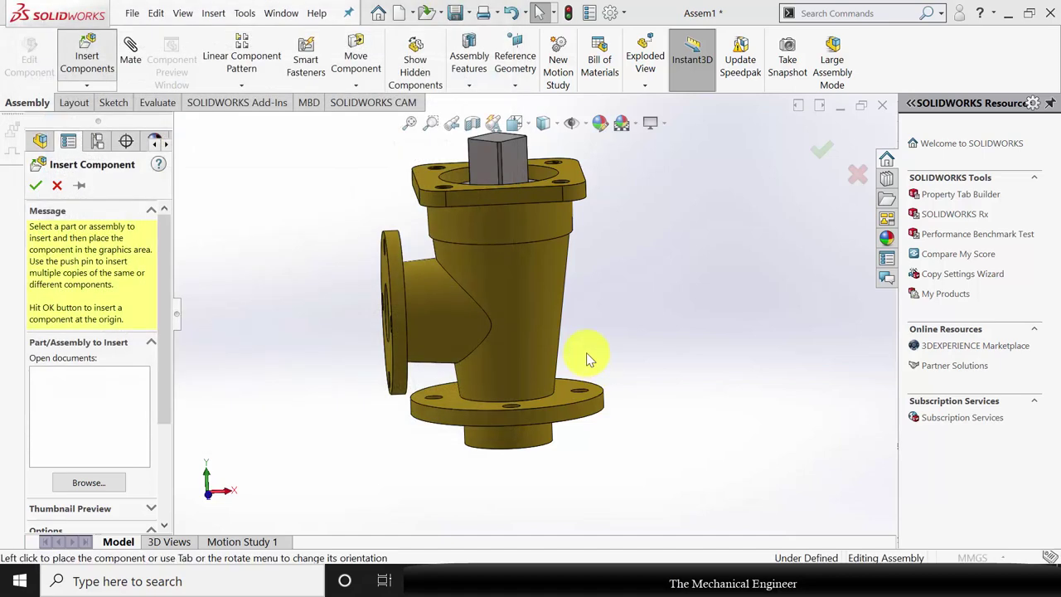
{"action": "left_click", "coordinate": [619, 276]}
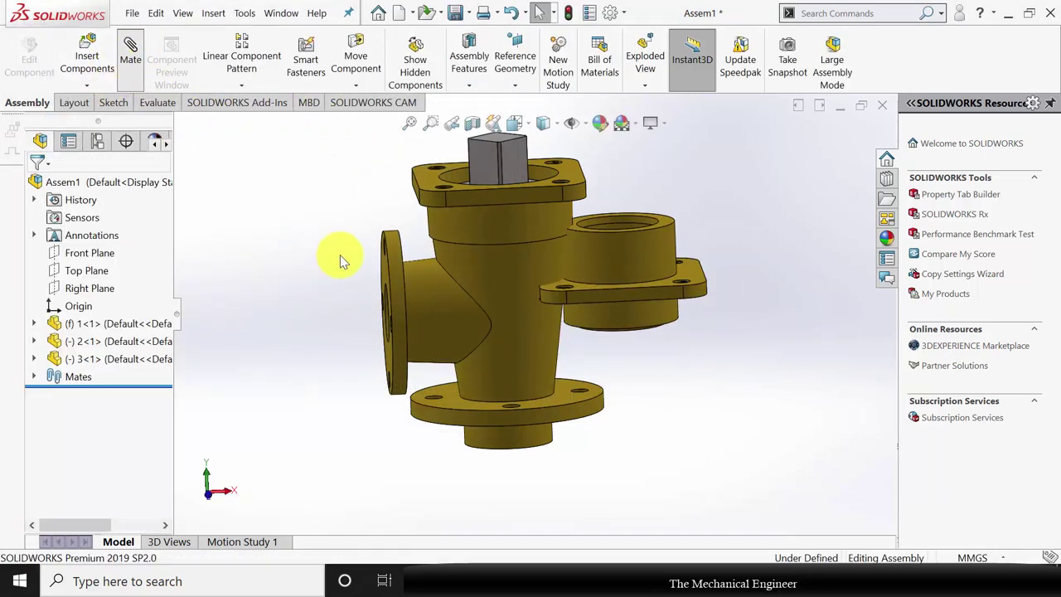
Add a coincident mate between the body's square flange top face and the underside of the cover's flange.
{"action": "left_click", "coordinate": [508, 363]}
{"action": "middle_click_drag", "start_coordinate": [635, 407], "coordinate": [623, 248]}
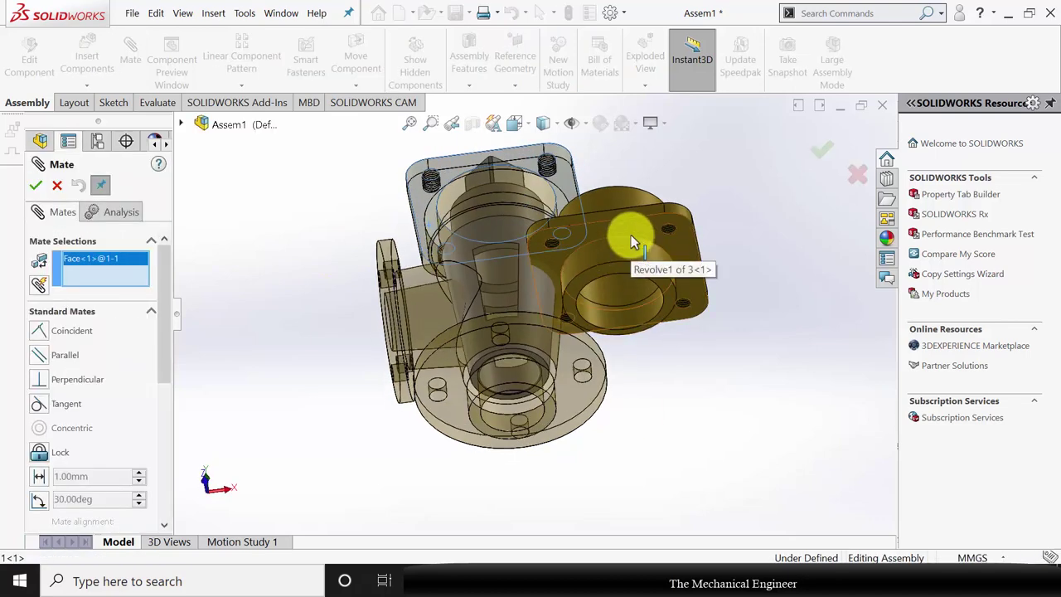
{"action": "left_click", "coordinate": [632, 236]}
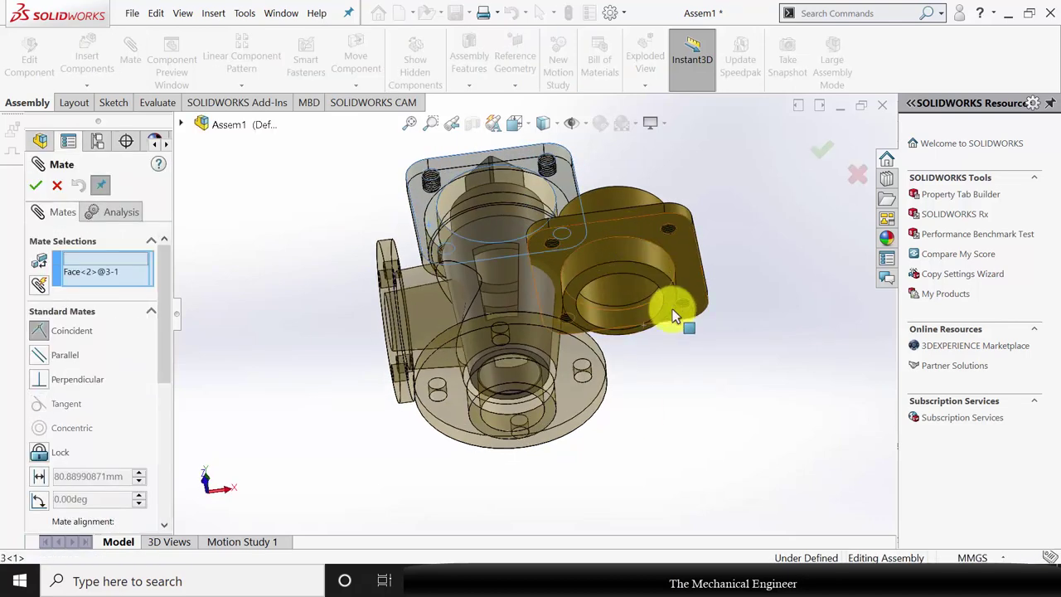
{"action": "left_click", "coordinate": [35, 186]}
Add a concentric mate between the body's upper bore and the cover's cylindrical collar.
{"action": "middle_click_drag", "start_coordinate": [639, 249], "coordinate": [565, 305]}
{"action": "left_click", "coordinate": [561, 283]}
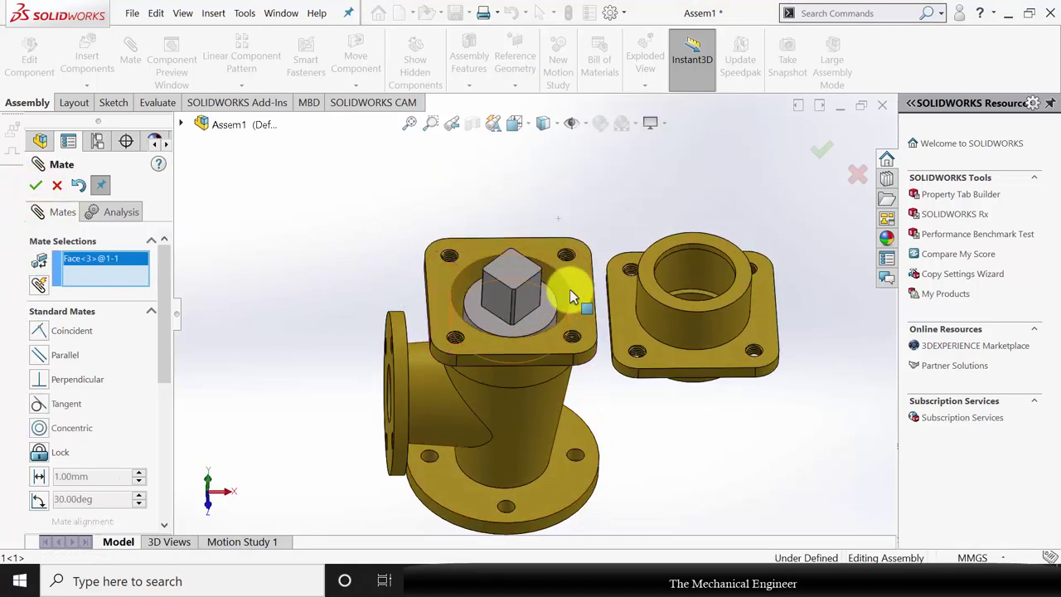
{"action": "left_click", "coordinate": [707, 329]}
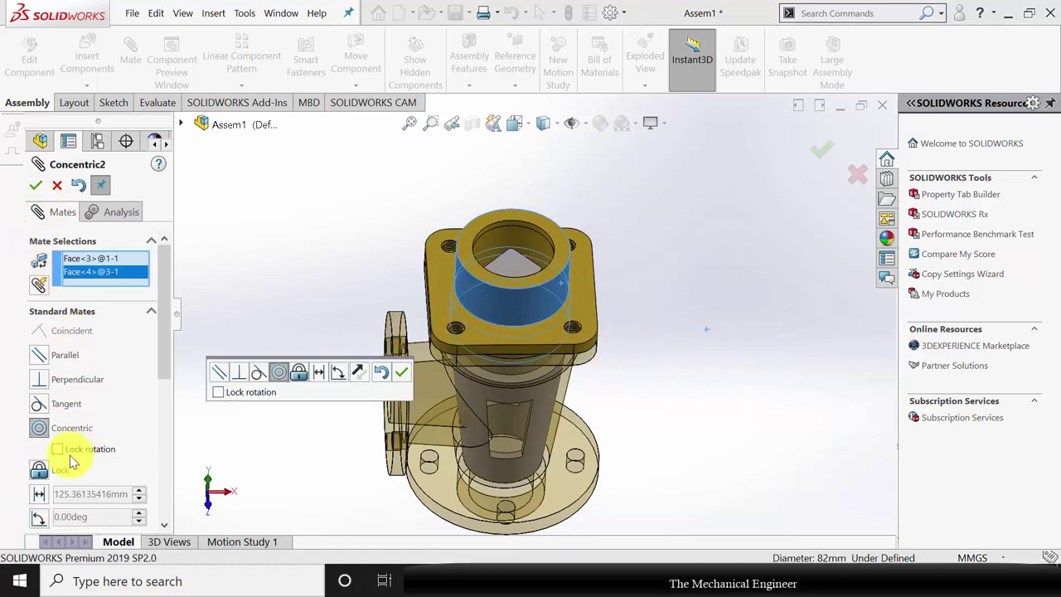
{"action": "left_click", "coordinate": [36, 184]}
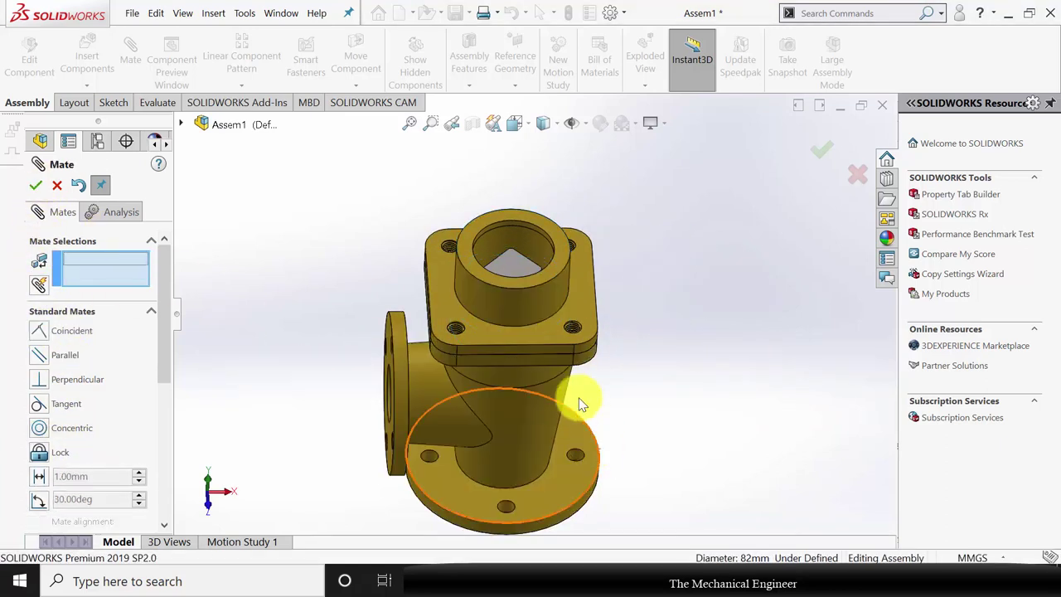
Align the cover with the body by making the front side faces of their square flanges coincident, and finish mating.
{"action": "scroll", "coordinate": [544, 381], "scroll_direction": "down", "scroll_amount": 5}
{"action": "left_click", "coordinate": [508, 317]}
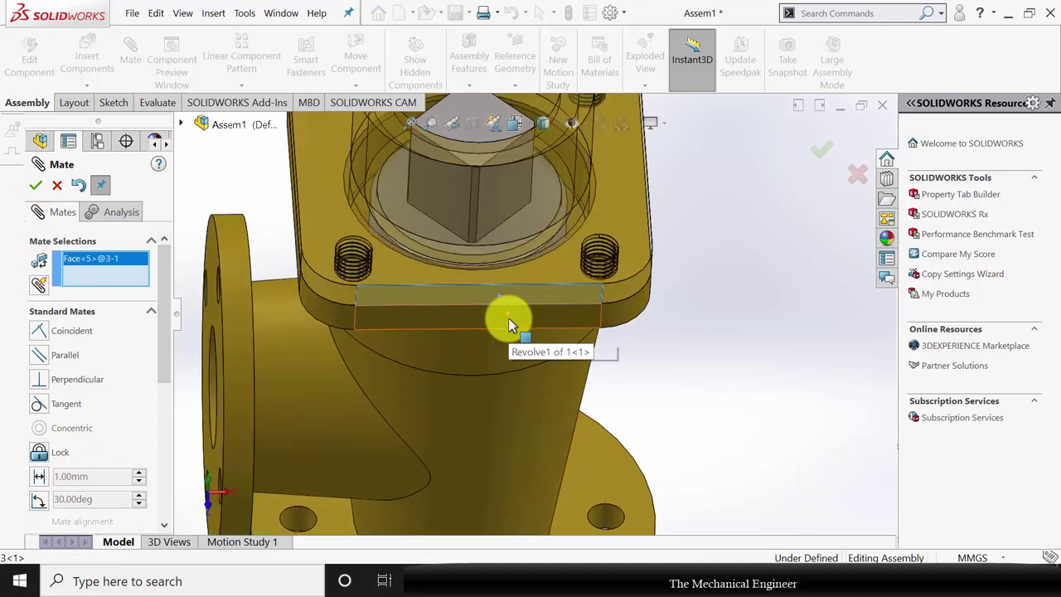
{"action": "left_click", "coordinate": [508, 317]}
{"action": "left_click", "coordinate": [36, 185]}
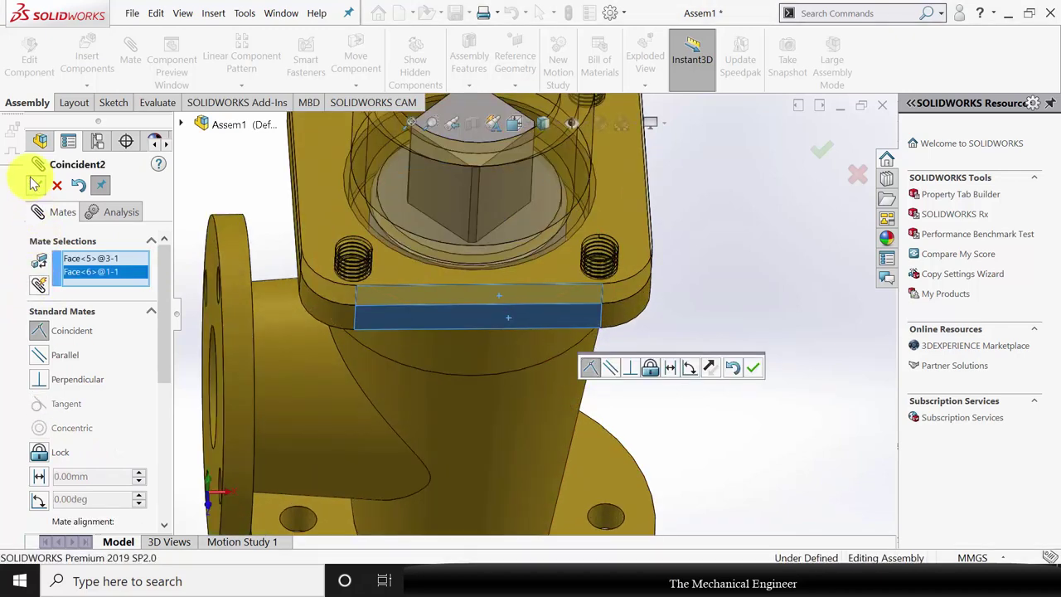
{"action": "left_click", "coordinate": [35, 186]}
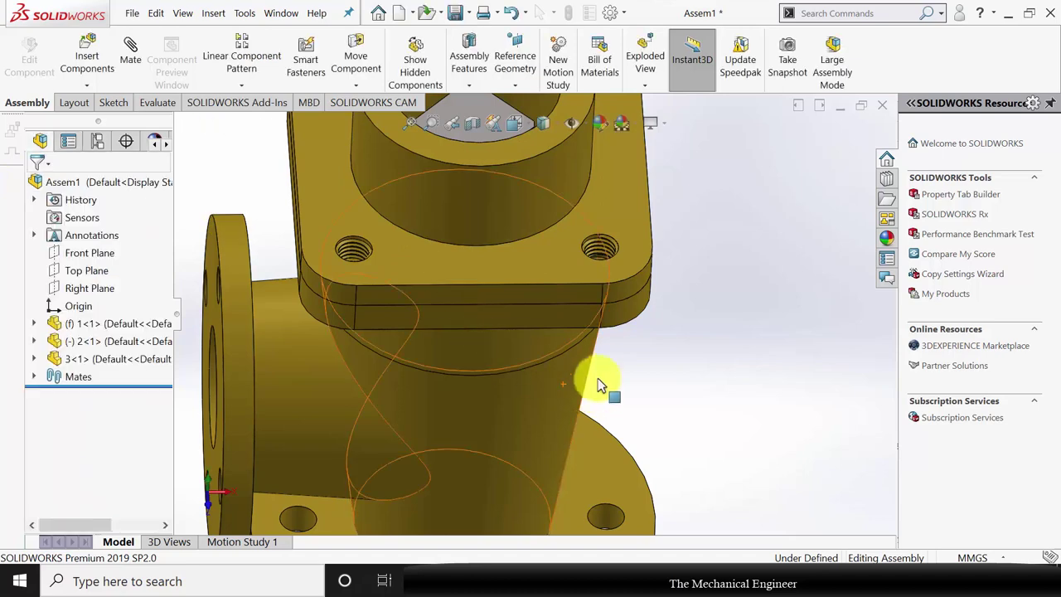
Insert part 4, the threaded stud, from the Blow Off Cock folder and place it beside the cover.
{"action": "key", "text": "f"}
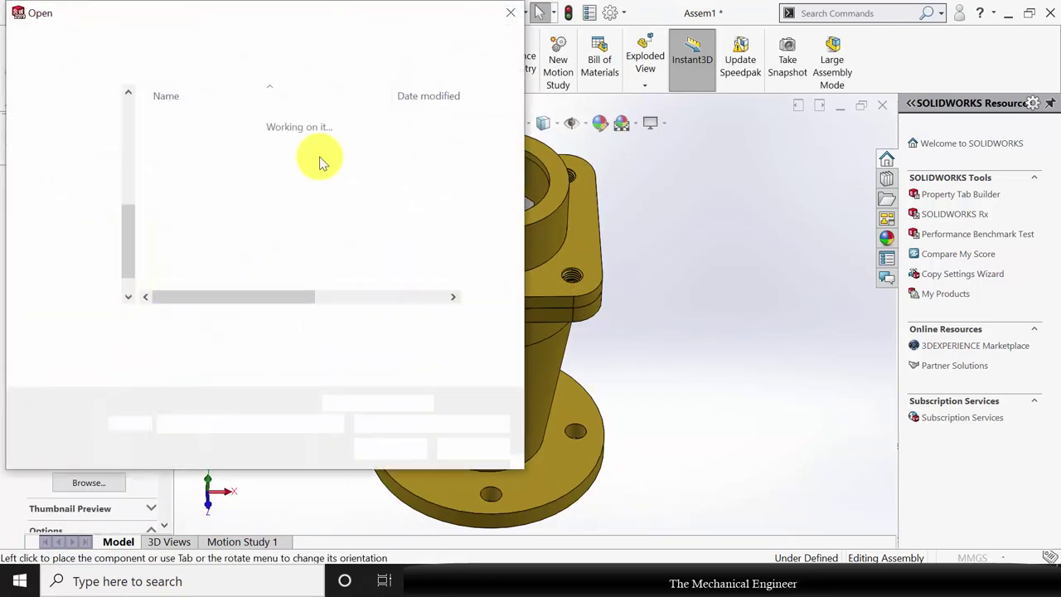
{"action": "left_click", "coordinate": [194, 194]}
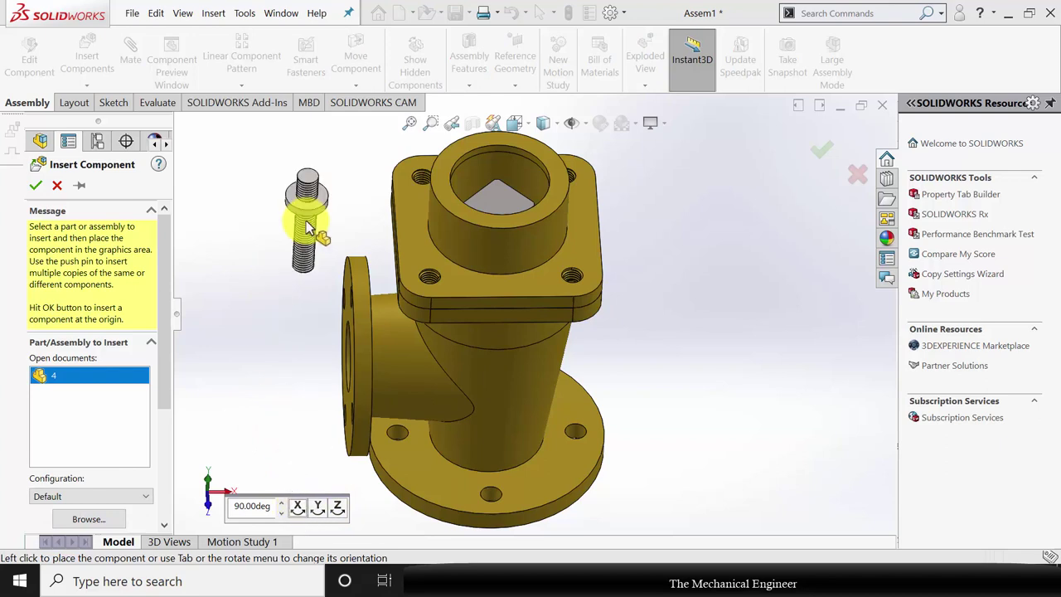
{"action": "left_click", "coordinate": [305, 249]}
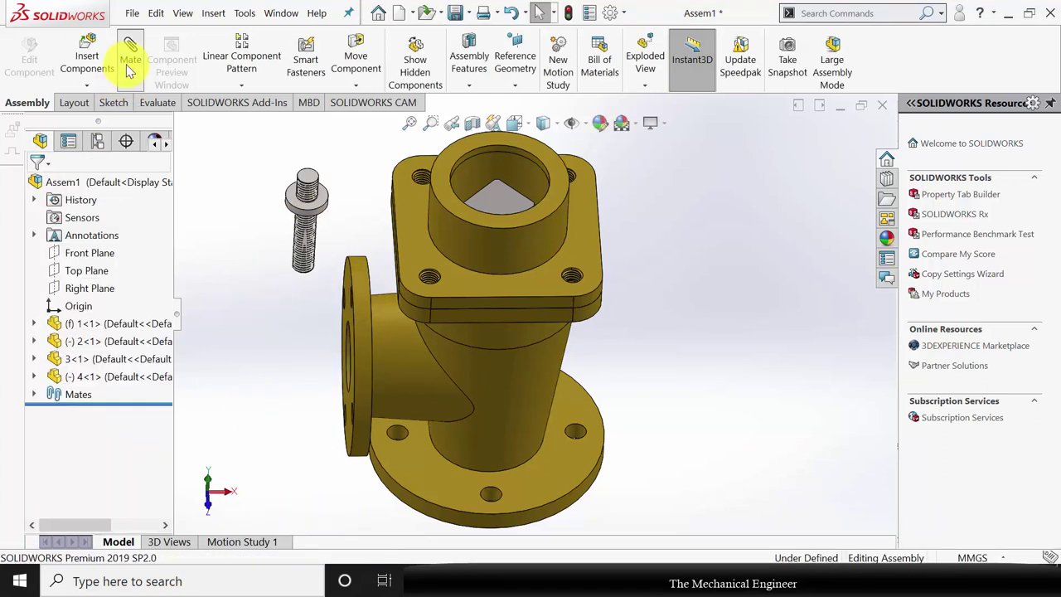
Add a coincident mate between the top face of the cover's square flange and the underside of the stud's collar.
{"action": "key", "text": "m"}
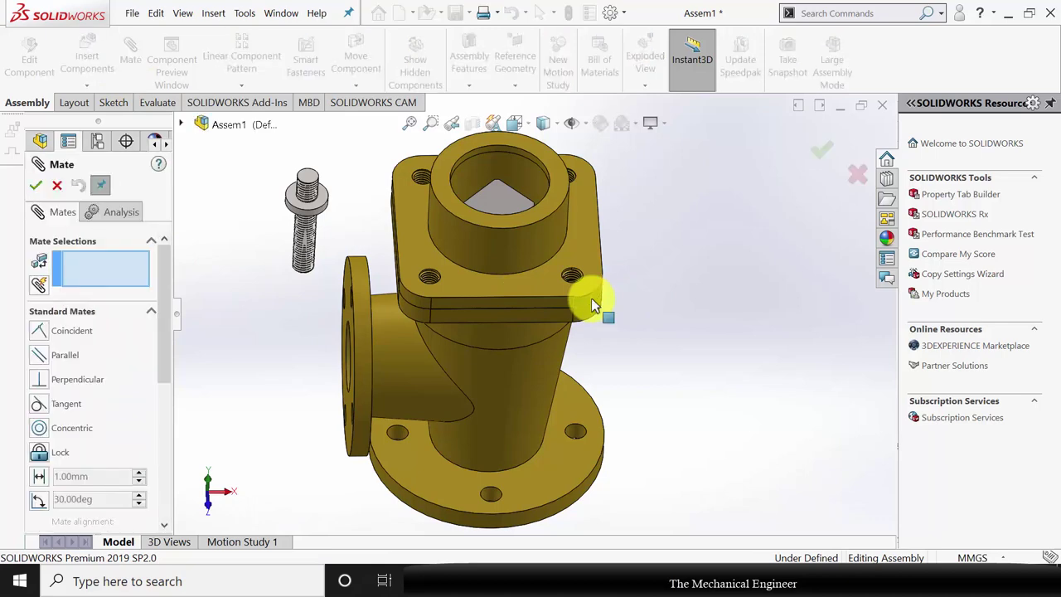
{"action": "scroll", "coordinate": [565, 268], "scroll_direction": "down", "scroll_amount": 3}
{"action": "left_click", "coordinate": [508, 363]}
{"action": "scroll", "coordinate": [509, 360], "scroll_direction": "up", "scroll_amount": 5}
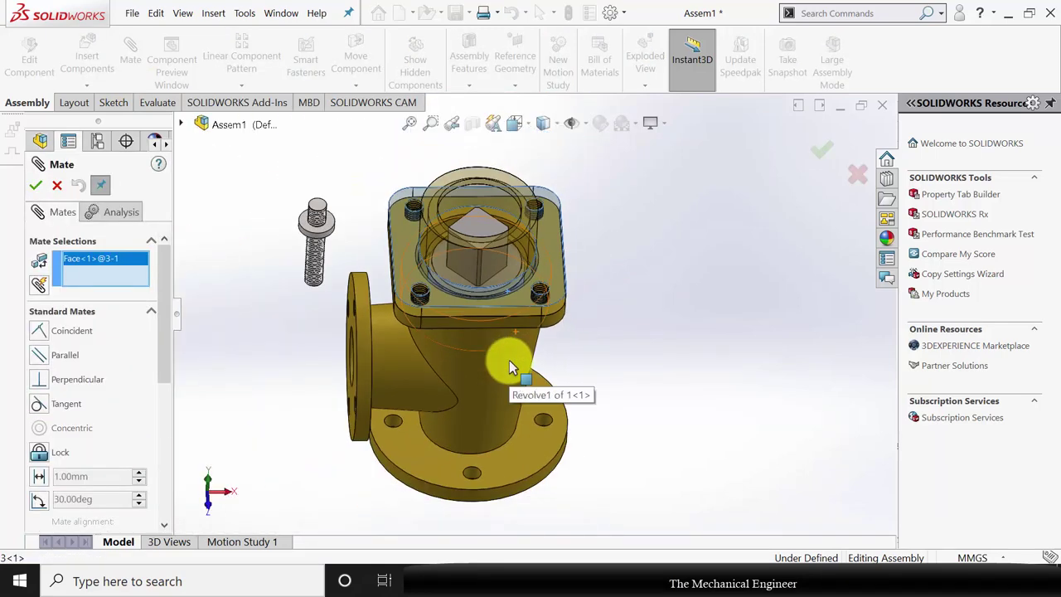
{"action": "middle_click_drag", "start_coordinate": [509, 360], "coordinate": [497, 208]}
{"action": "scroll", "coordinate": [377, 315], "scroll_direction": "down", "scroll_amount": 5}
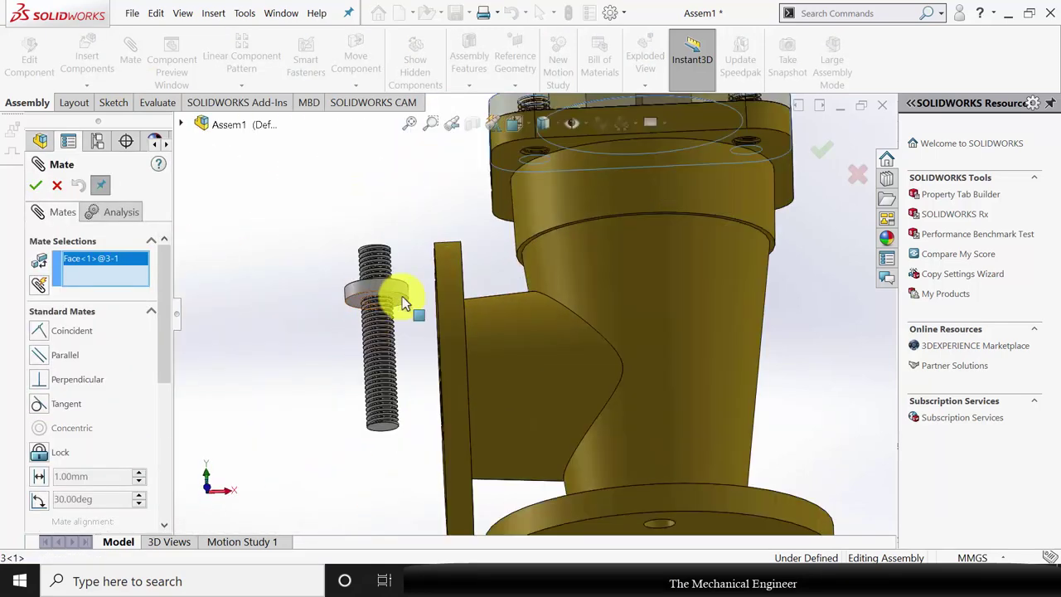
{"action": "left_click", "coordinate": [402, 295]}
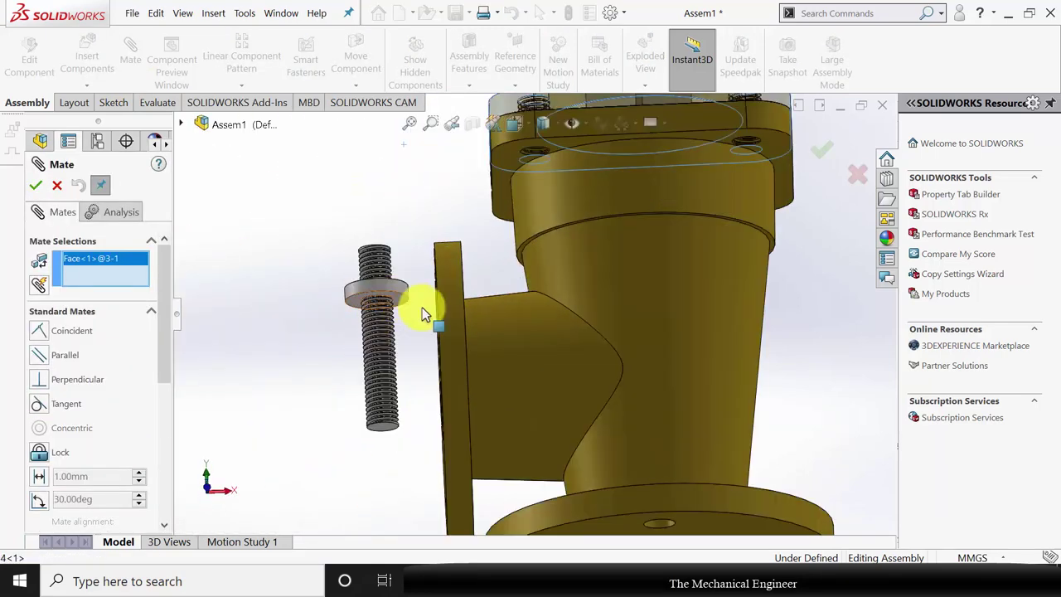
{"action": "left_click", "coordinate": [37, 184]}
Add a concentric mate between the cover's front corner hole nearest the side branch and the stud's collar, and finish mating.
{"action": "scroll", "coordinate": [518, 282], "scroll_direction": "up", "scroll_amount": 5}
{"action": "middle_click_drag", "start_coordinate": [518, 283], "coordinate": [561, 367]}
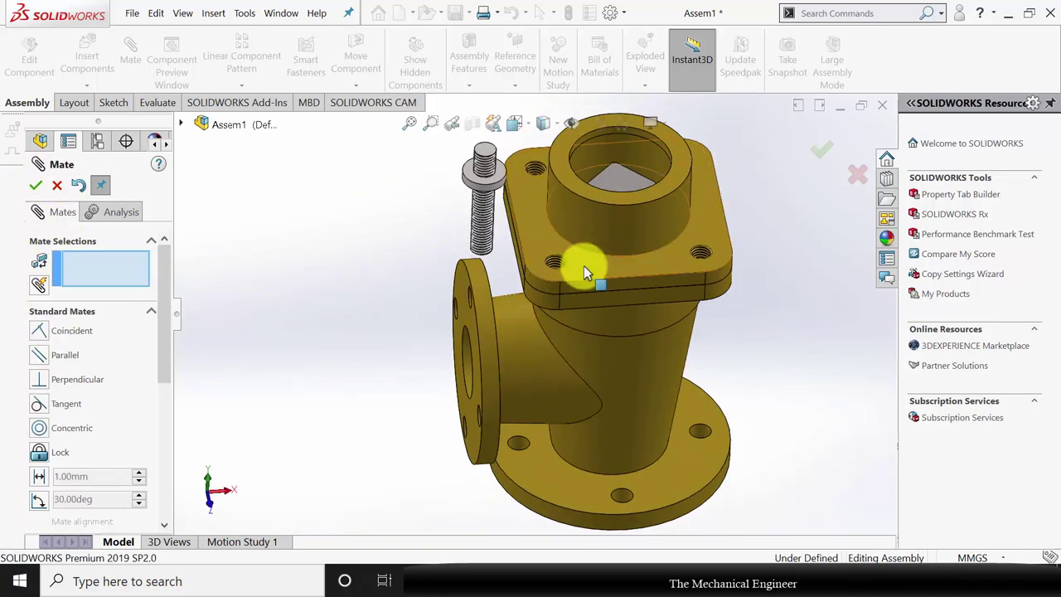
{"action": "scroll", "coordinate": [581, 269], "scroll_direction": "down", "scroll_amount": 5}
{"action": "left_click", "coordinate": [492, 275]}
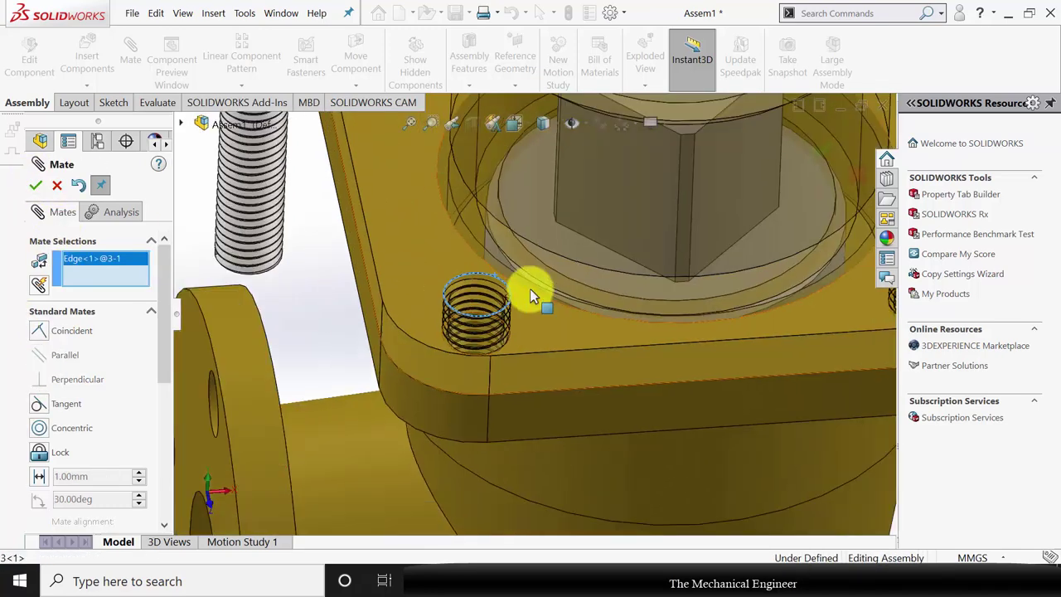
{"action": "scroll", "coordinate": [531, 296], "scroll_direction": "up", "scroll_amount": 5}
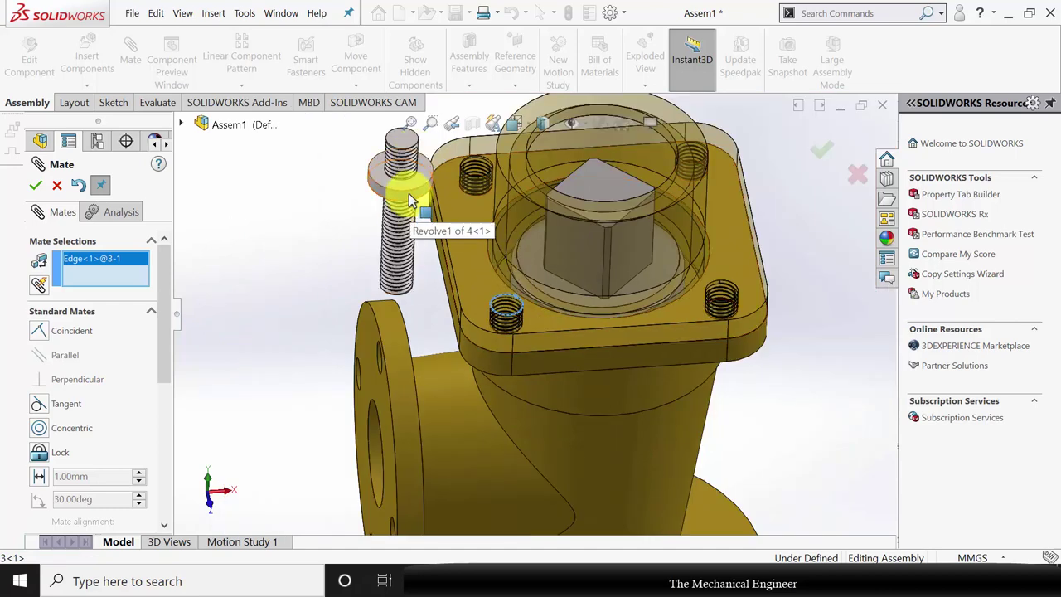
{"action": "left_click", "coordinate": [411, 201]}
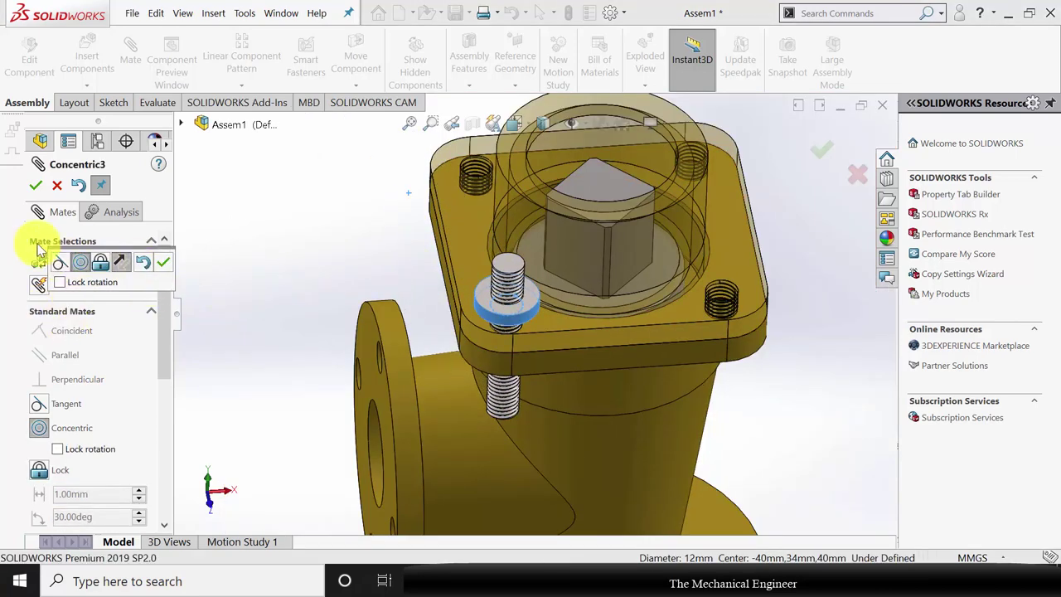
{"action": "left_click", "coordinate": [38, 185]}
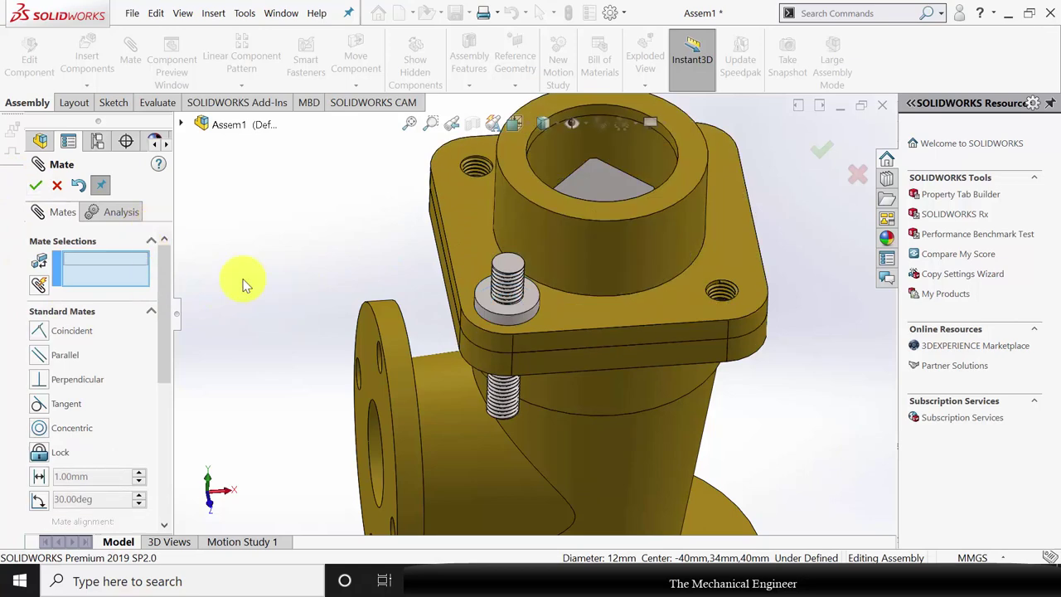
{"action": "left_click", "coordinate": [39, 187]}
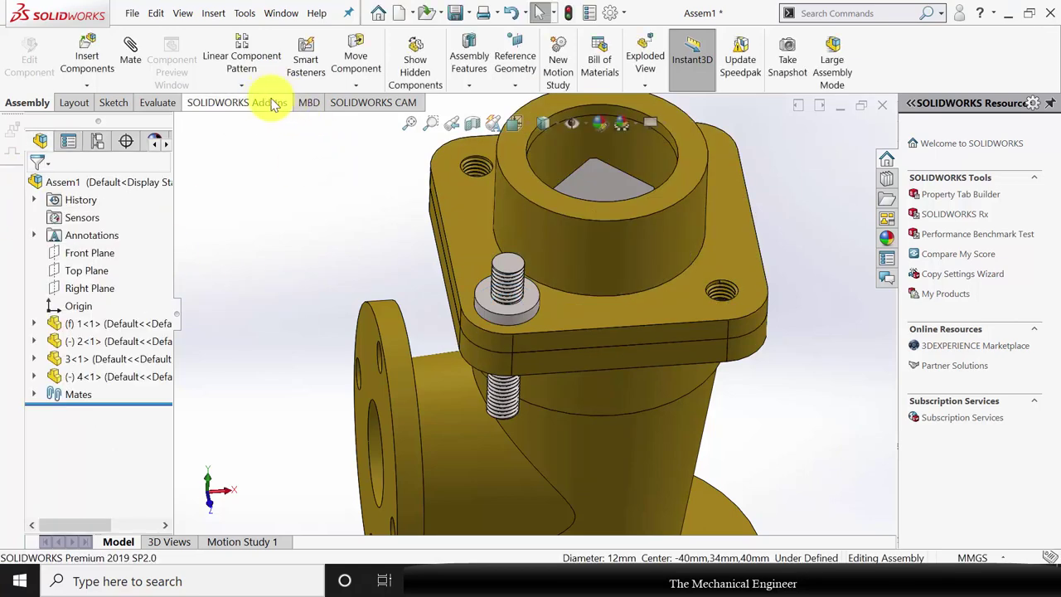
Create a circular component pattern of the stud around the cover's round collar edge, with 4 equally spaced instances over 360 degrees.
{"action": "left_click", "coordinate": [241, 86]}
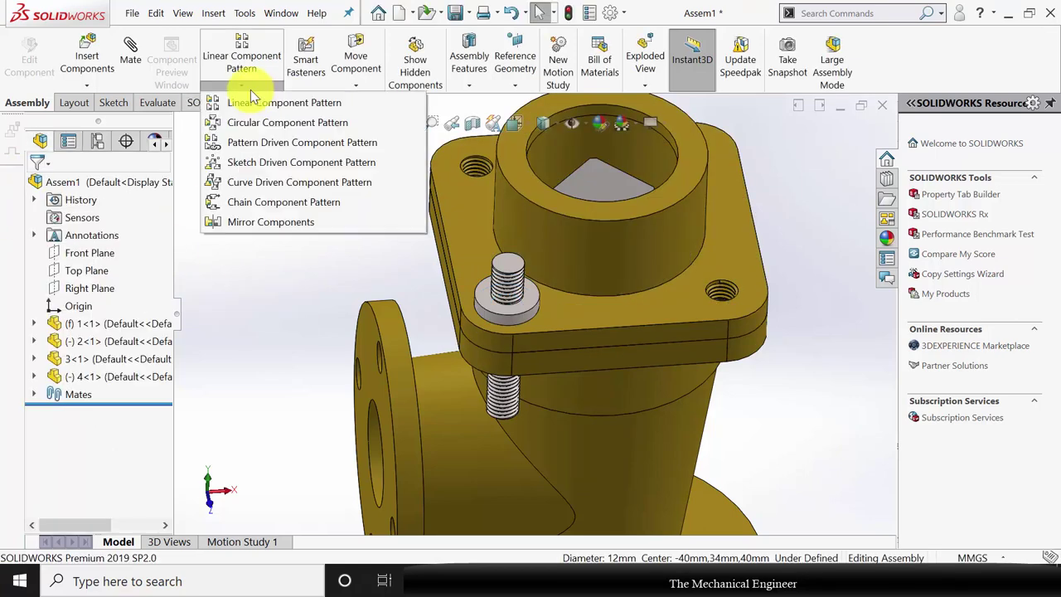
{"action": "left_click", "coordinate": [296, 126]}
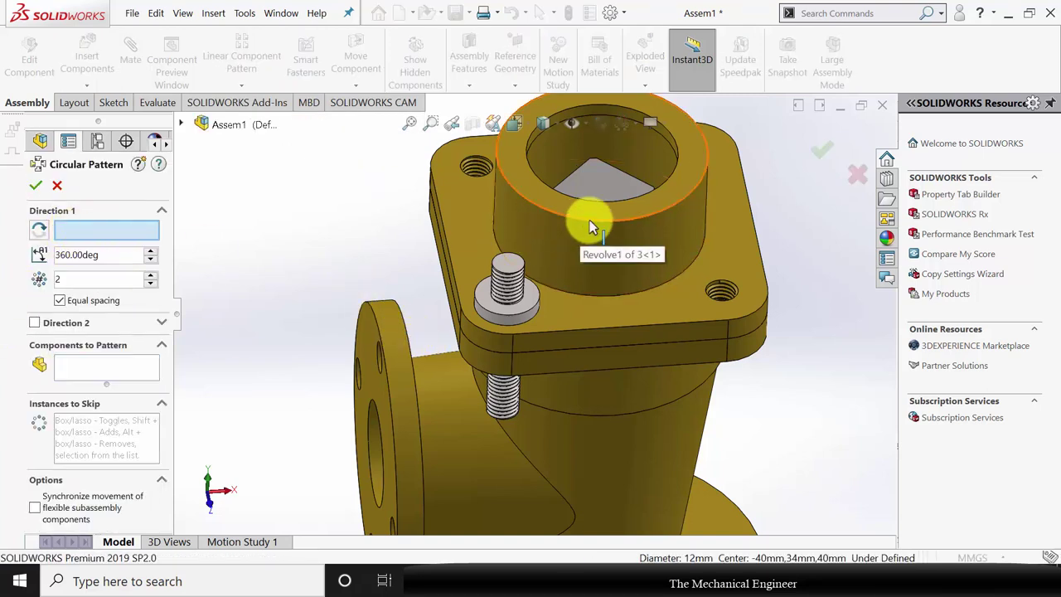
{"action": "left_click", "coordinate": [631, 272]}
{"action": "left_click", "coordinate": [93, 373]}
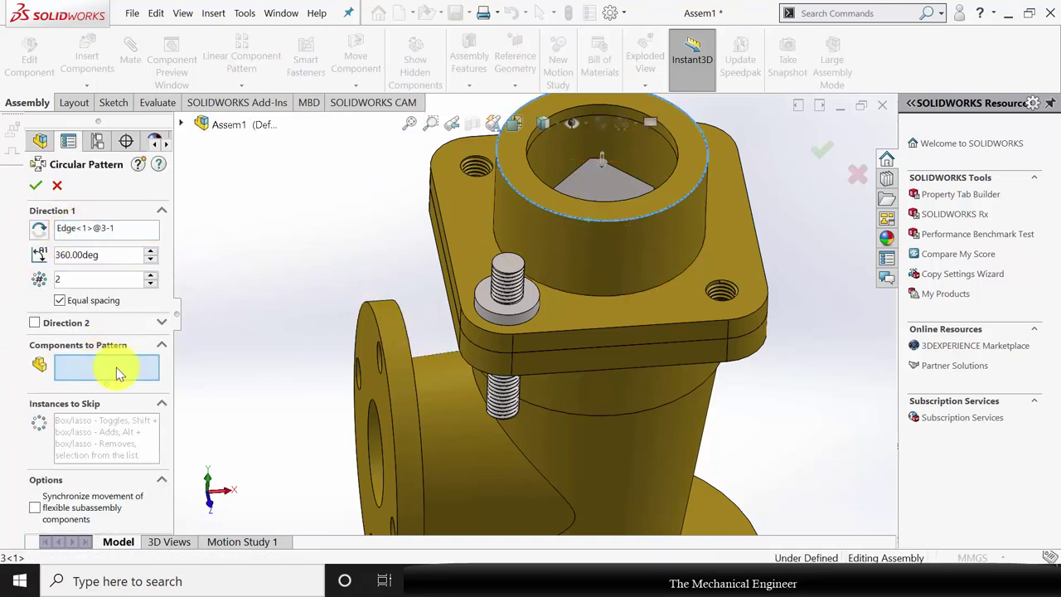
{"action": "left_click", "coordinate": [490, 304]}
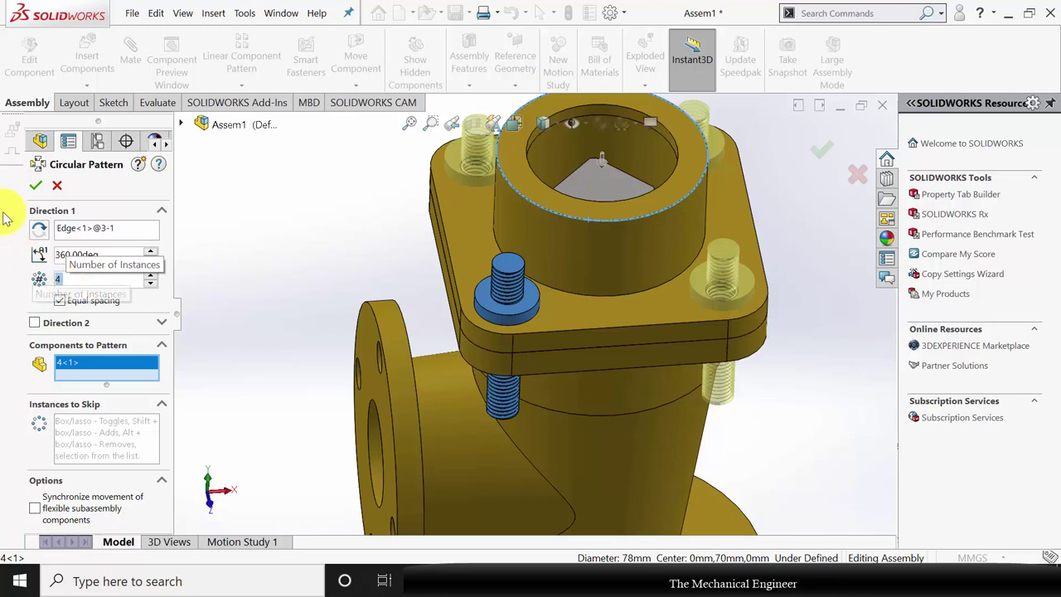
{"action": "right_click", "coordinate": [547, 379]}
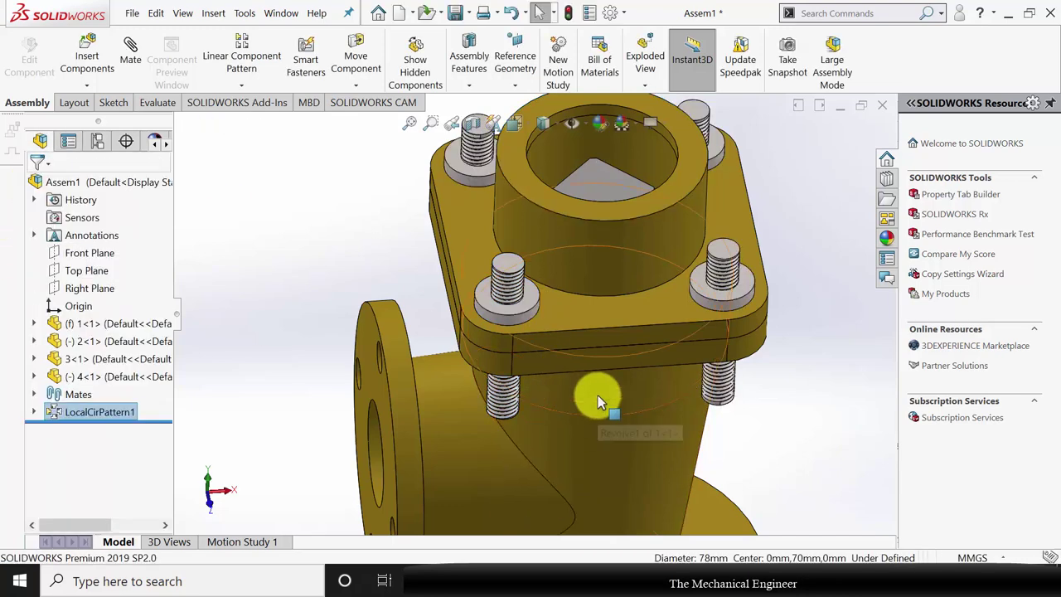
{"action": "key", "text": "f"}
{"action": "middle_click_drag", "start_coordinate": [673, 448], "coordinate": [670, 402]}
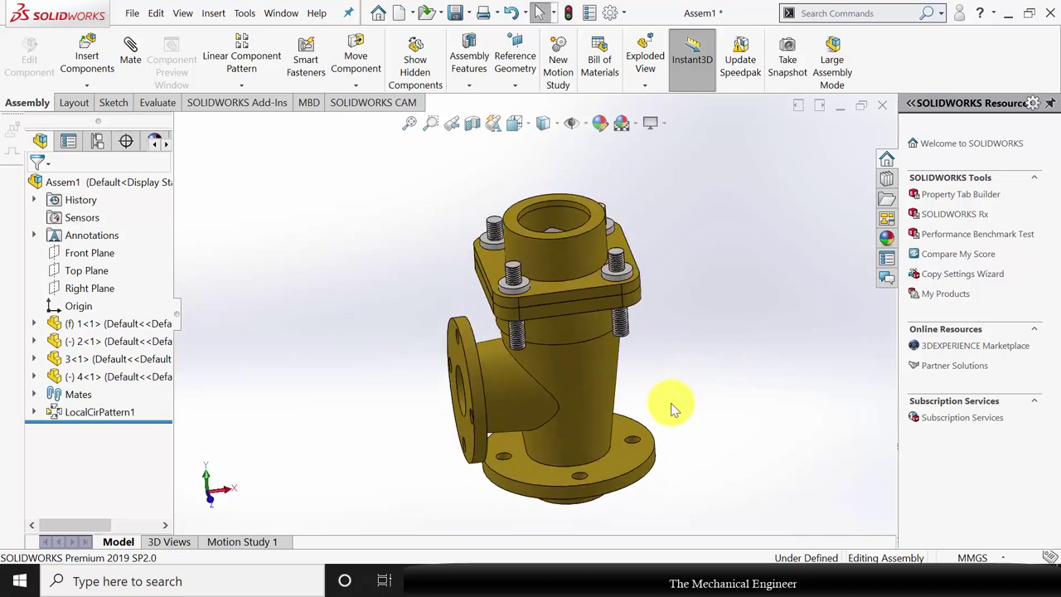